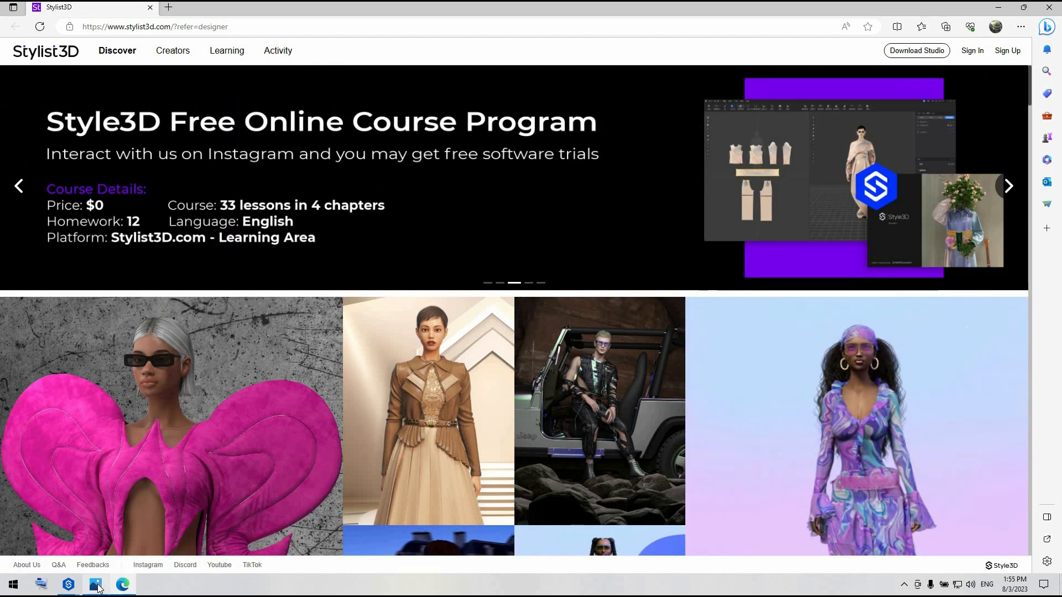
Look at the Barbie mood board image, return to the Stylist3D site and browse the designs in its Discover gallery
{"action": "left_click", "coordinate": [96, 585]}
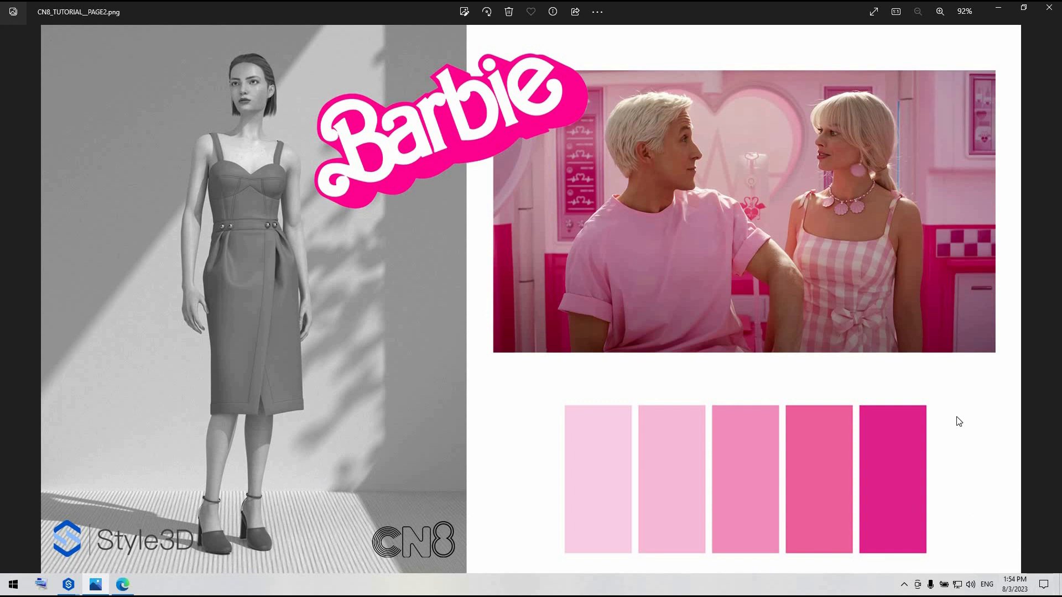
{"action": "key", "text": "alt+Tab"}
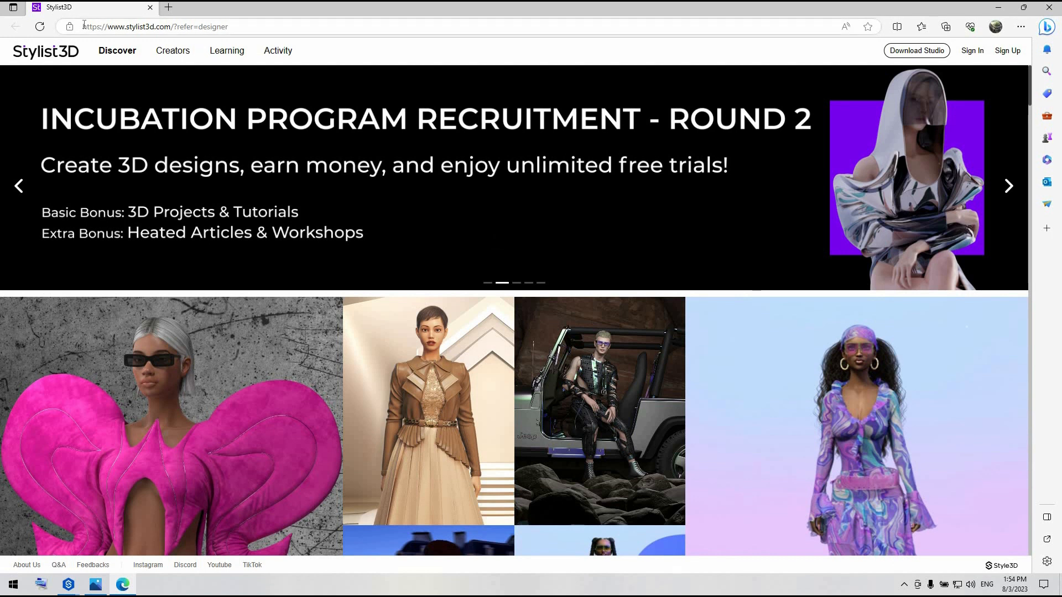
{"action": "left_click", "coordinate": [346, 405]}
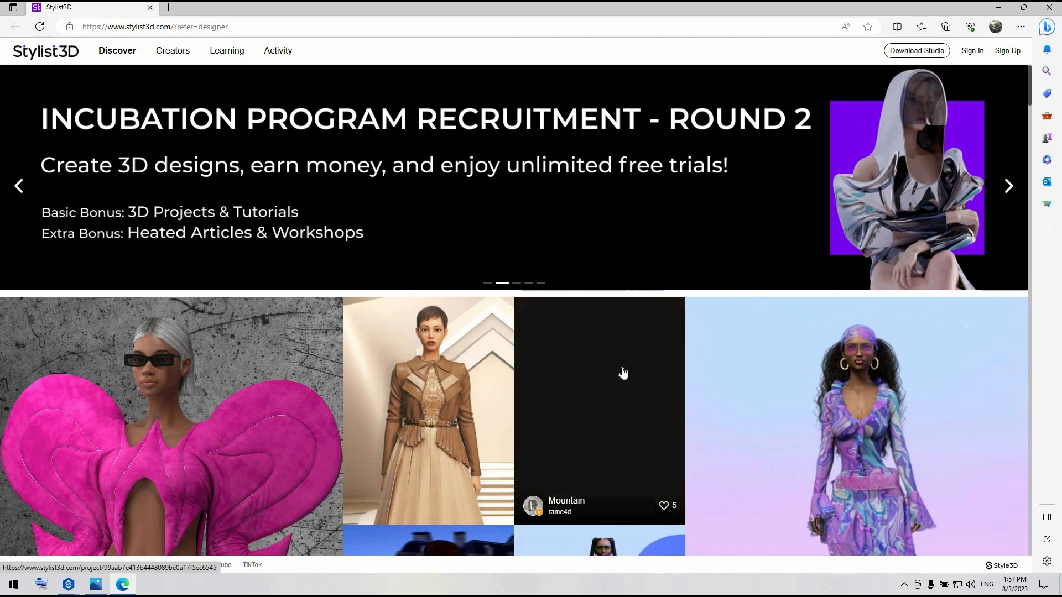
{"action": "scroll", "coordinate": [622, 372], "scroll_direction": "down", "scroll_amount": 4}
{"action": "scroll", "coordinate": [623, 373], "scroll_direction": "down", "scroll_amount": 3}
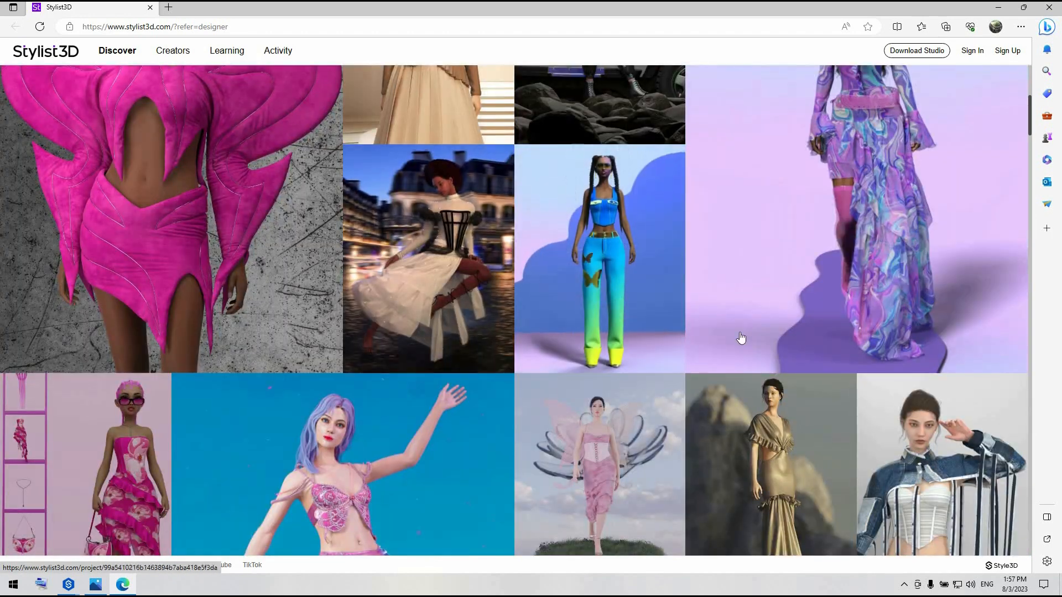
{"action": "scroll", "coordinate": [741, 339], "scroll_direction": "down", "scroll_amount": 4}
{"action": "scroll", "coordinate": [741, 339], "scroll_direction": "down", "scroll_amount": 4}
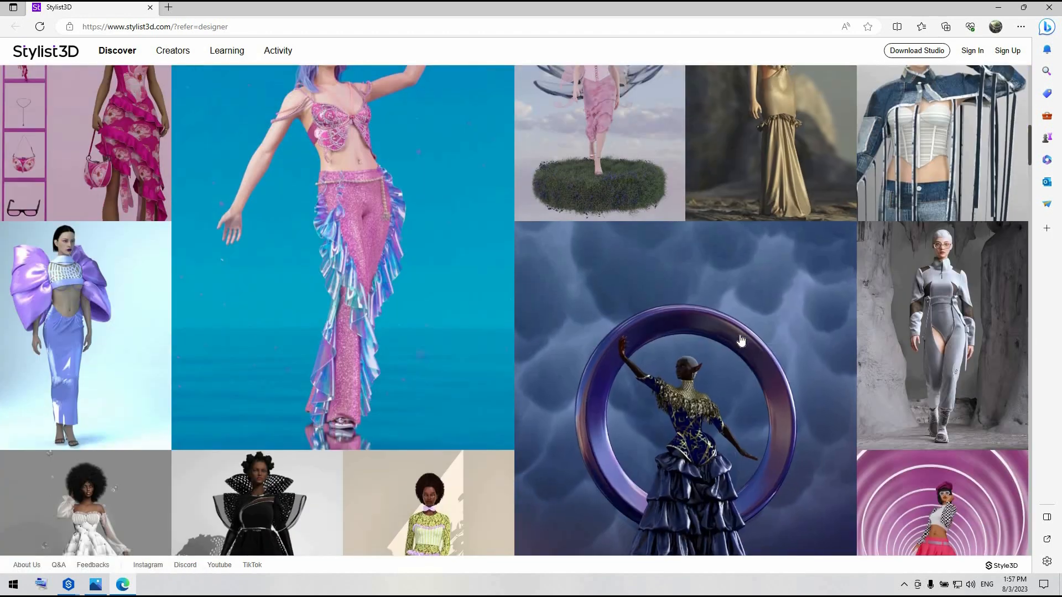
{"action": "scroll", "coordinate": [741, 339], "scroll_direction": "down", "scroll_amount": 5}
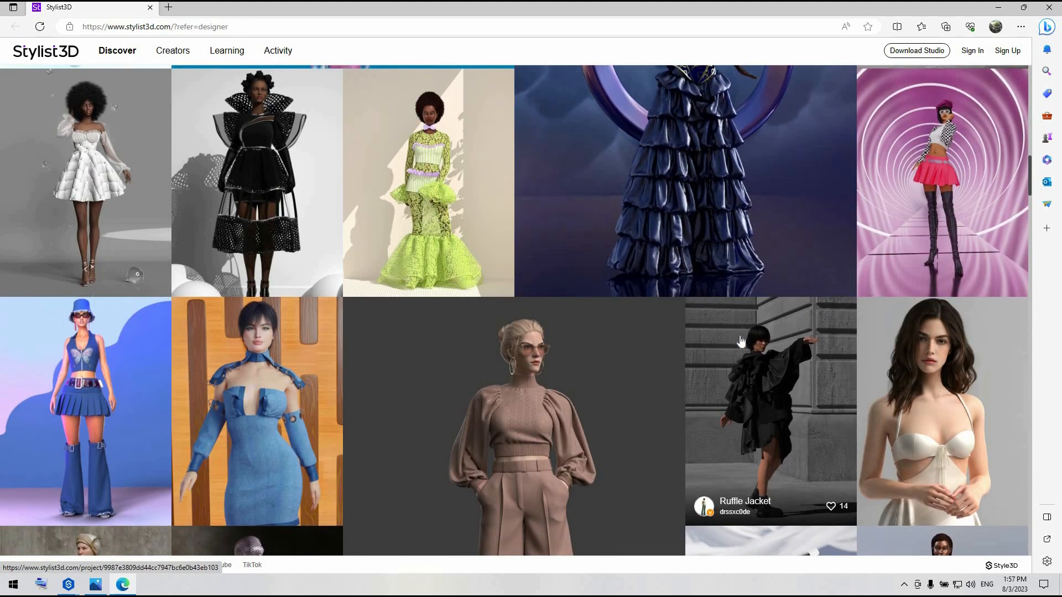
{"action": "scroll", "coordinate": [741, 339], "scroll_direction": "down", "scroll_amount": 4}
{"action": "scroll", "coordinate": [741, 341], "scroll_direction": "up", "scroll_amount": 20}
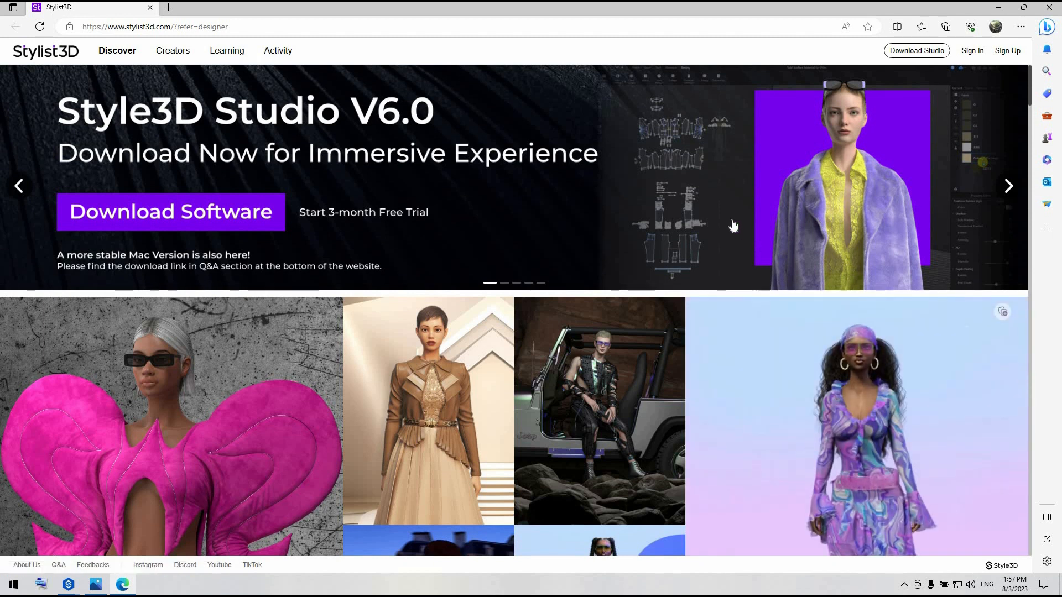
Switch to the TUTORIAL1_BASEDRESS project in Style3D Studio and stop the running simulation
{"action": "left_click", "coordinate": [998, 10]}
{"action": "mouse_move", "coordinate": [68, 584]}
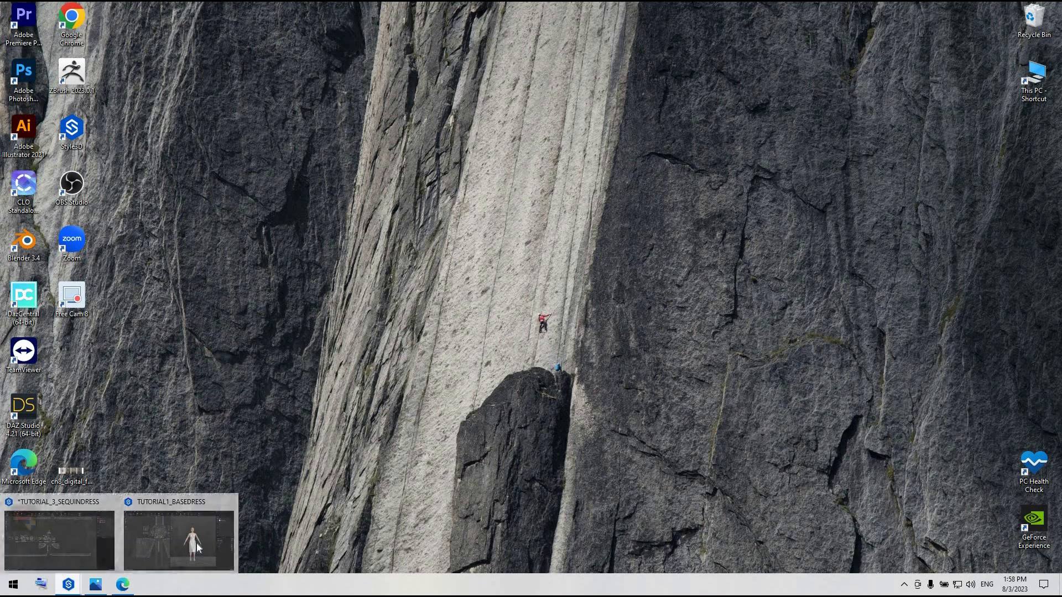
{"action": "left_click", "coordinate": [198, 548]}
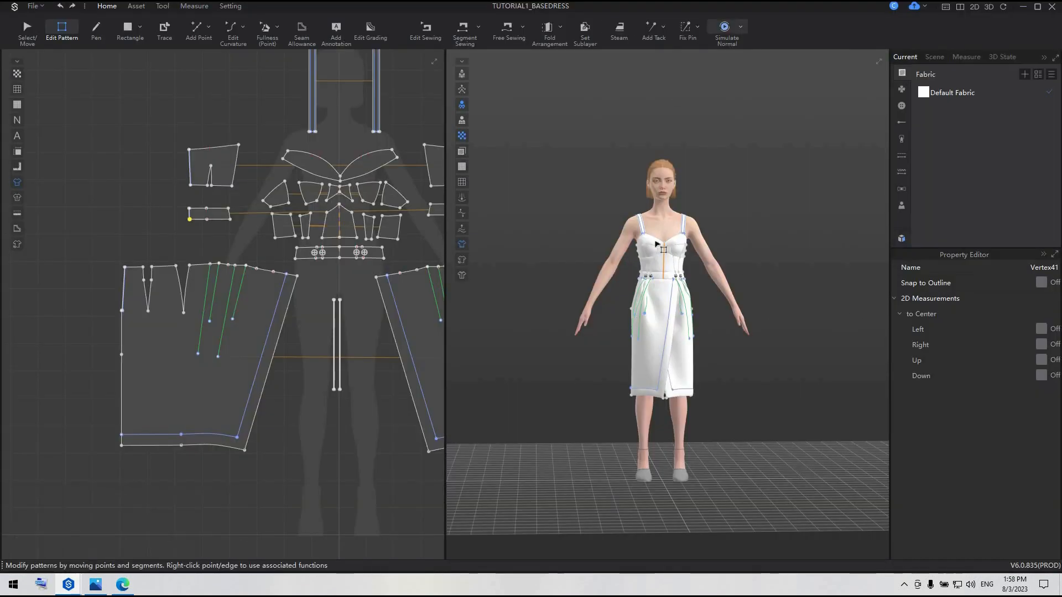
{"action": "key", "text": "space"}
{"action": "scroll", "coordinate": [730, 262], "scroll_direction": "up", "scroll_amount": 5}
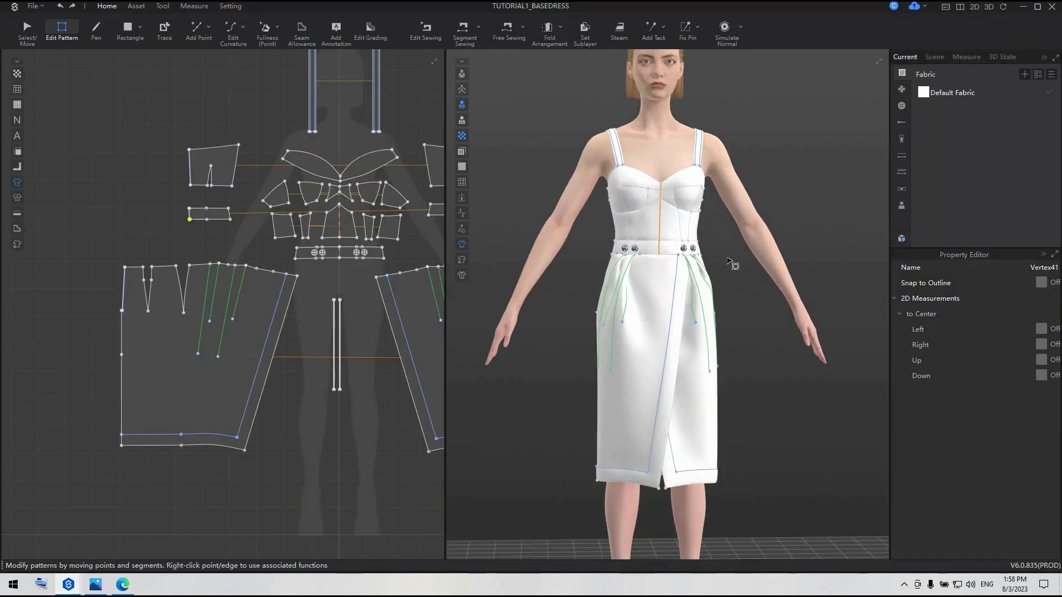
{"action": "mouse_move", "coordinate": [727, 259]}
{"action": "right_mouse_down"}
{"action": "mouse_move", "coordinate": [711, 264]}
{"action": "mouse_move", "coordinate": [757, 270]}
{"action": "mouse_move", "coordinate": [733, 270]}
{"action": "right_mouse_up"}
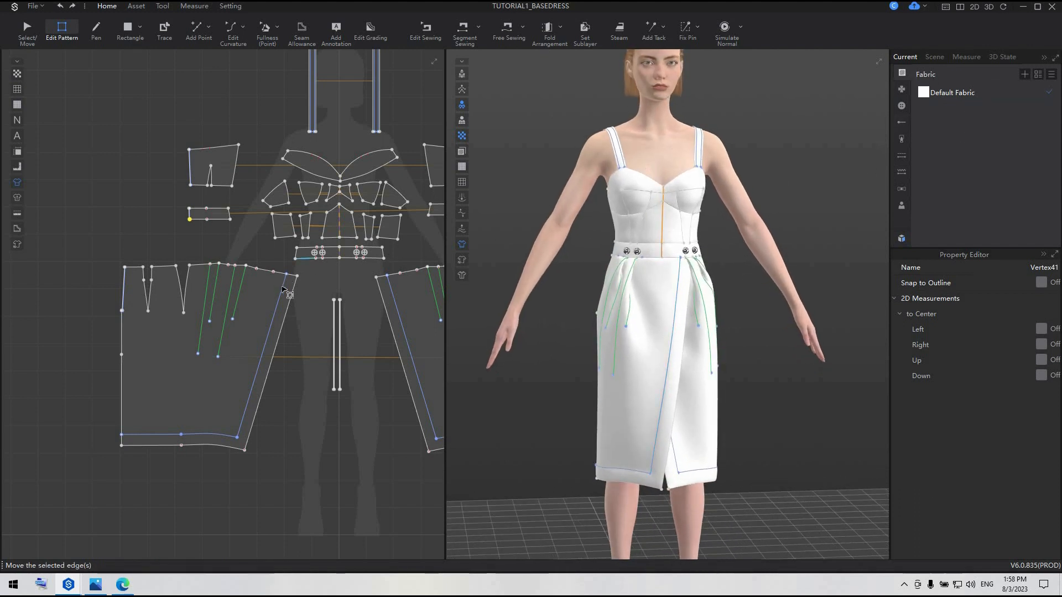
Delete the internal fold lines along the slanted wrap edges and the hem of the skirt panels
{"action": "scroll", "coordinate": [282, 290], "scroll_direction": "down", "scroll_amount": 3}
{"action": "scroll", "coordinate": [88, 204], "scroll_direction": "down", "scroll_amount": 2}
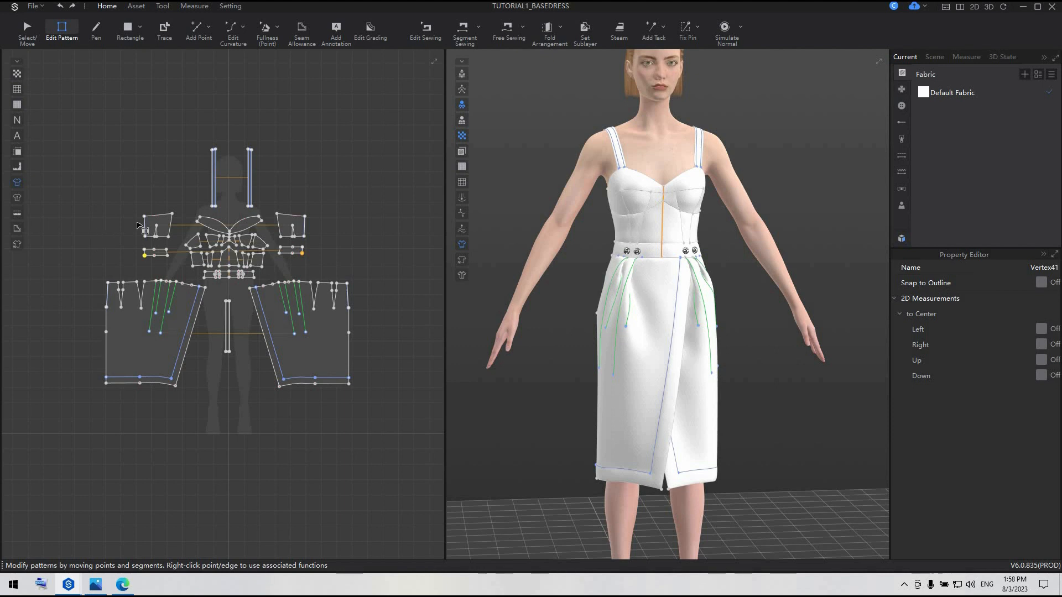
{"action": "scroll", "coordinate": [298, 243], "scroll_direction": "up", "scroll_amount": 5}
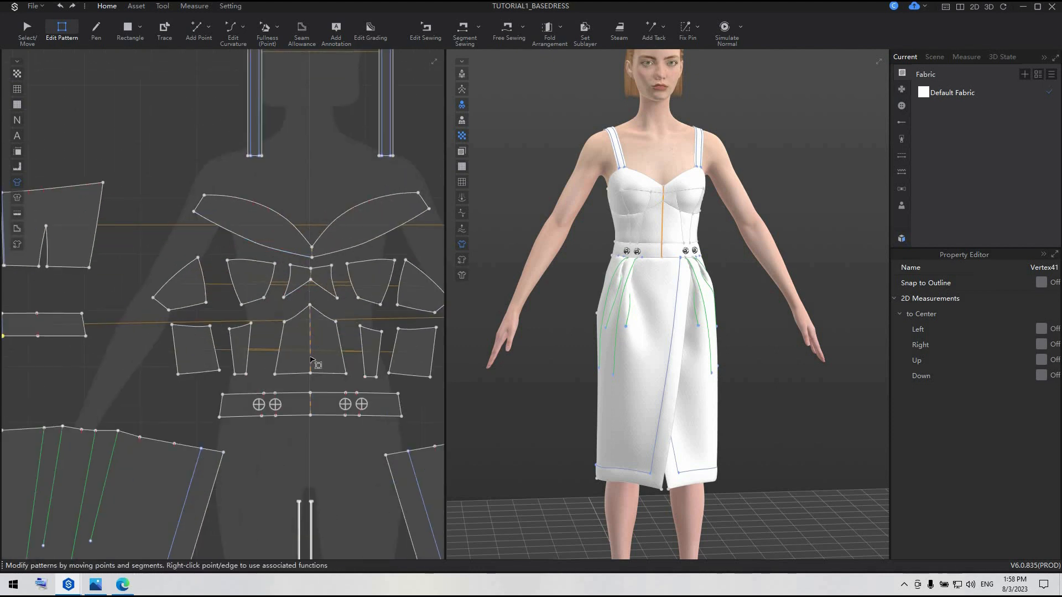
{"action": "scroll", "coordinate": [290, 428], "scroll_direction": "down", "scroll_amount": 3}
{"action": "middle_click_drag", "start_coordinate": [189, 553], "coordinate": [221, 369]}
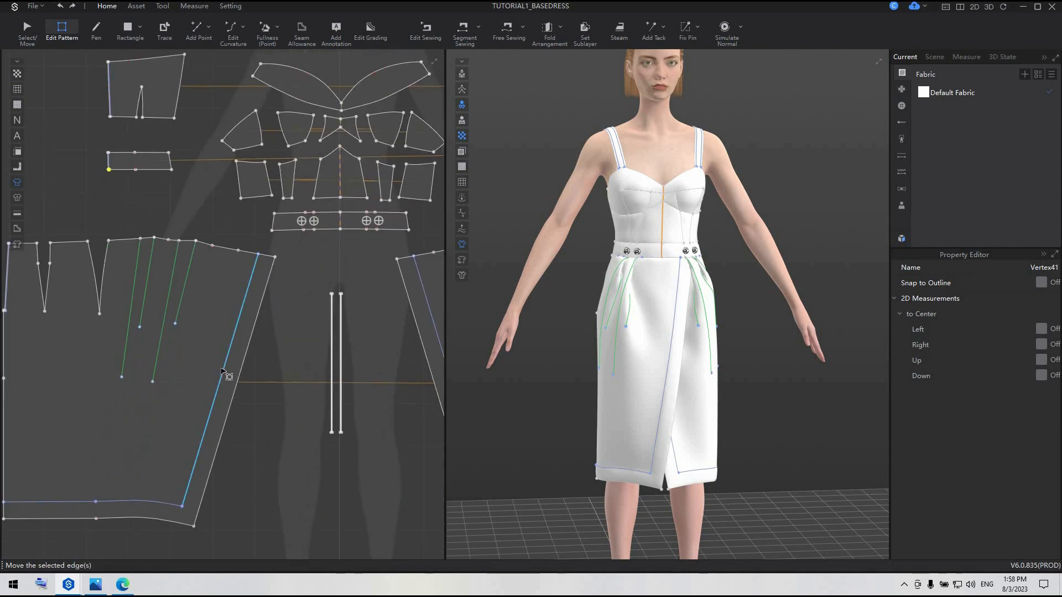
{"action": "left_click", "coordinate": [223, 372]}
{"action": "scroll", "coordinate": [223, 372], "scroll_direction": "down", "scroll_amount": 3}
{"action": "left_click", "coordinate": [138, 449], "text": "shift"}
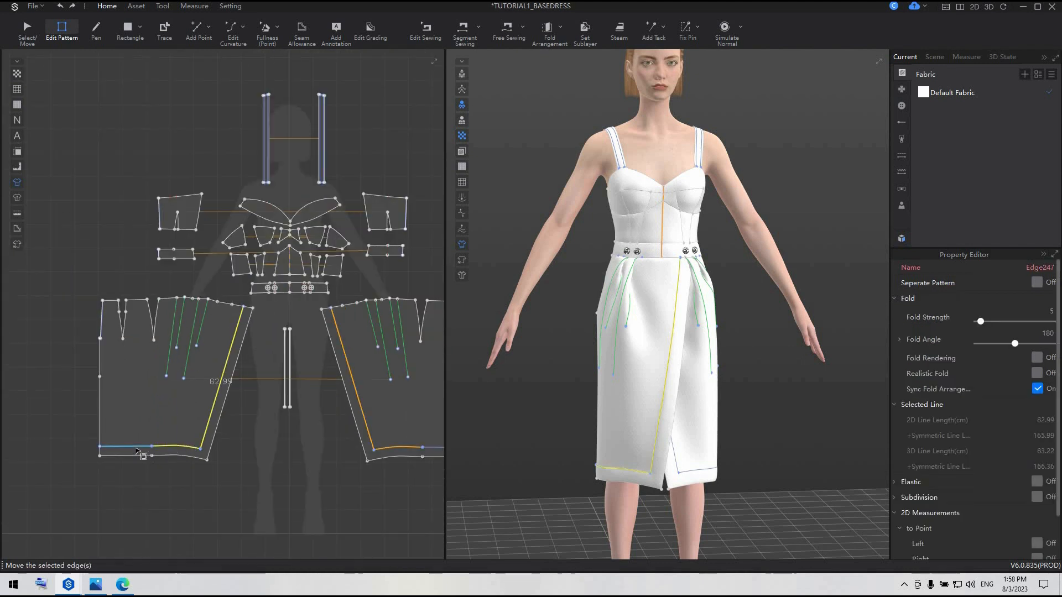
{"action": "left_click", "coordinate": [138, 449], "text": "shift"}
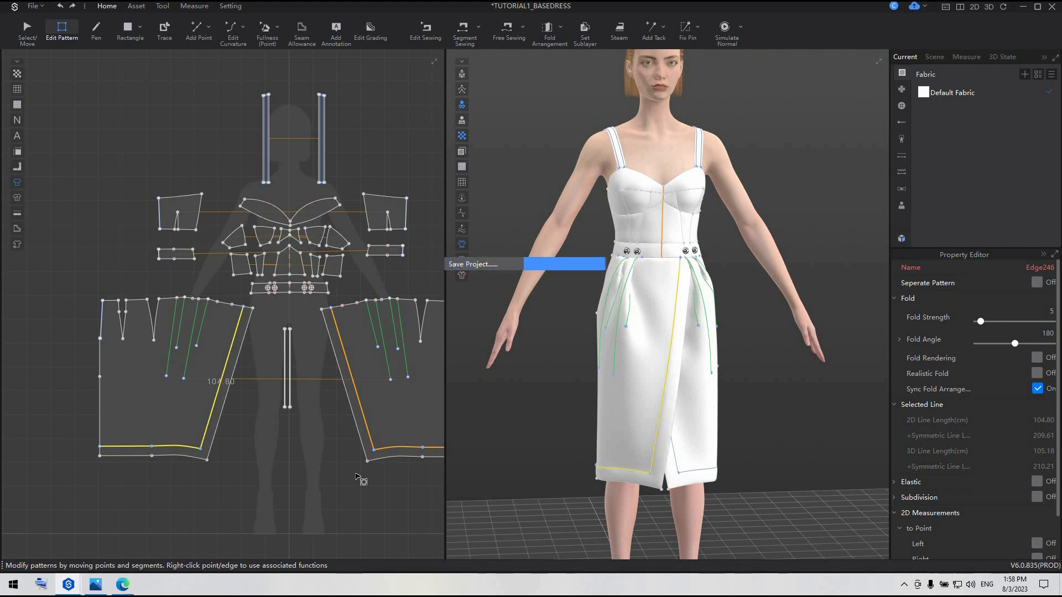
{"action": "left_click", "coordinate": [354, 474]}
Delete all four buttons from the waistband using the Button tool
{"action": "scroll", "coordinate": [343, 326], "scroll_direction": "up", "scroll_amount": 3}
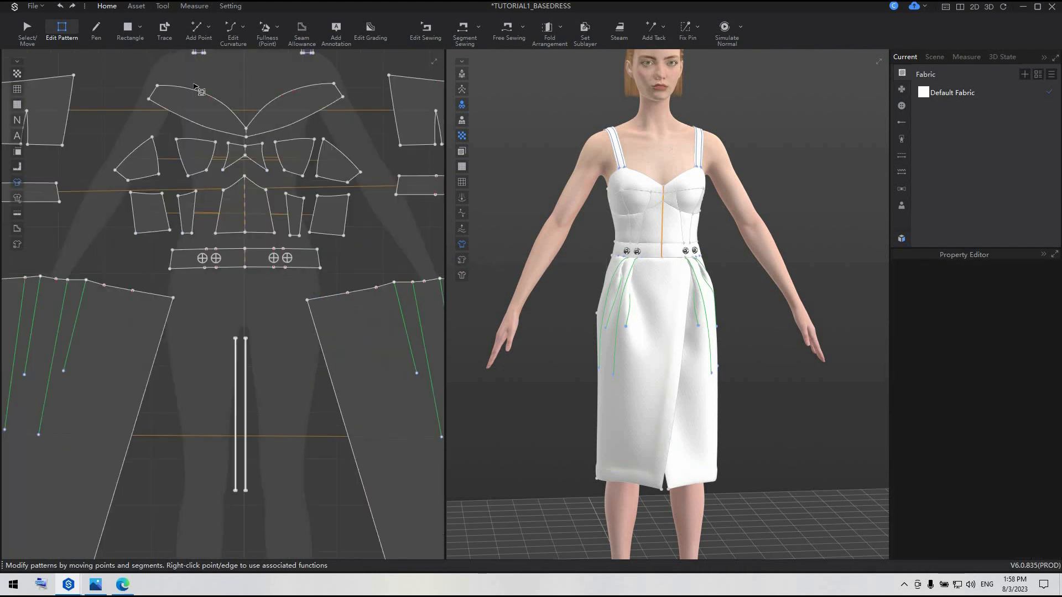
{"action": "left_click", "coordinate": [137, 6]}
{"action": "left_click", "coordinate": [209, 28]}
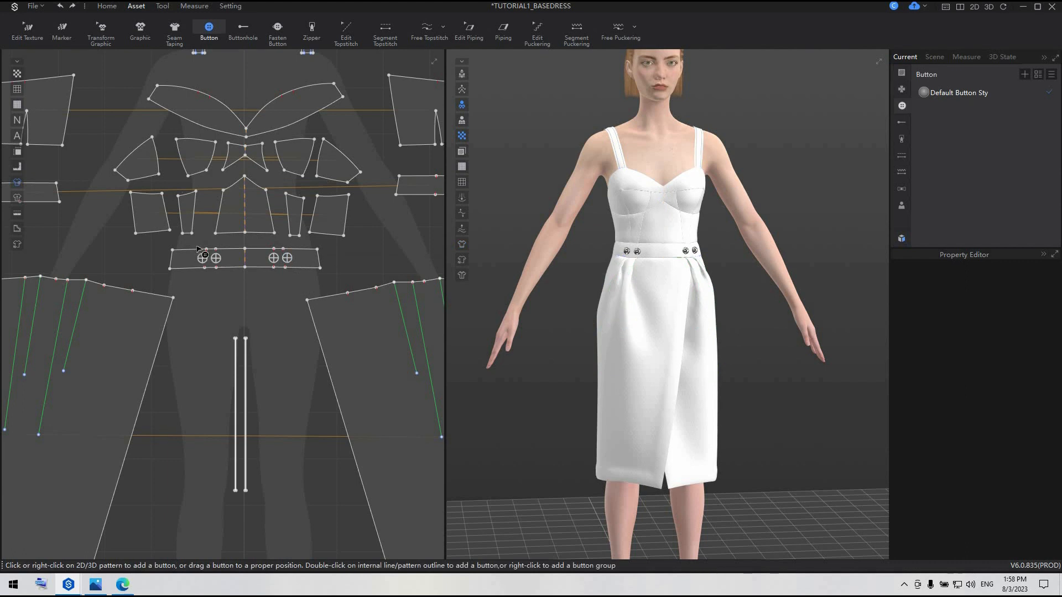
{"action": "key", "text": "Delete"}
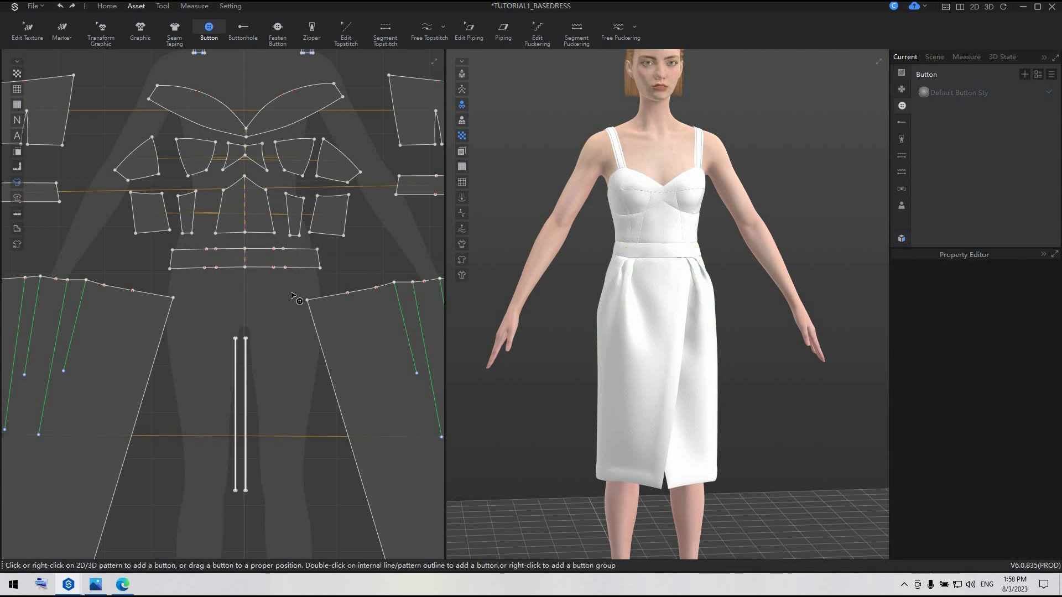
Delete both pairs of shoulder strap patterns from the dress
{"action": "scroll", "coordinate": [291, 294], "scroll_direction": "down", "scroll_amount": 3}
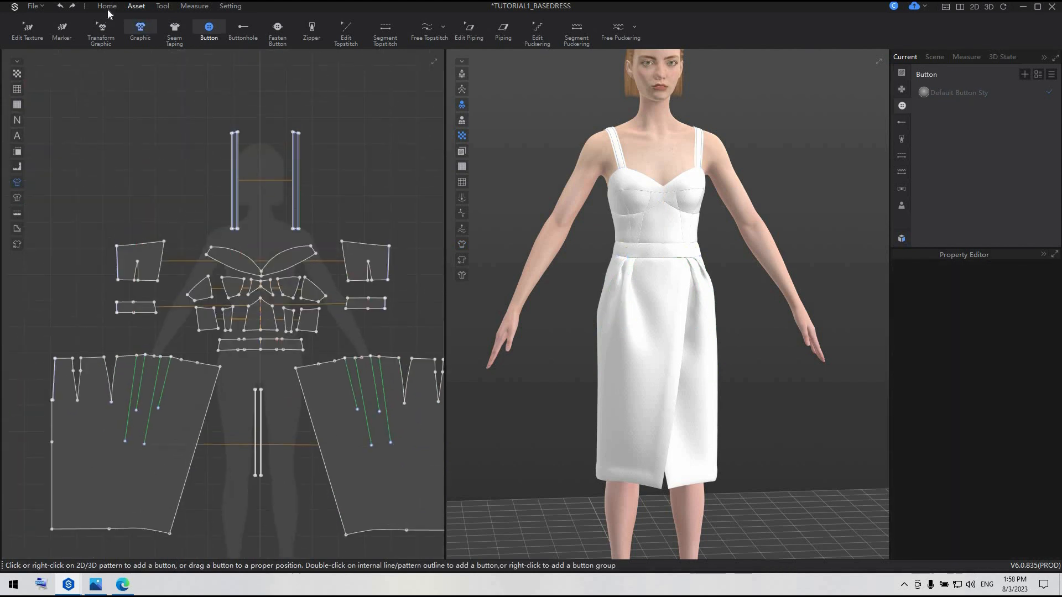
{"action": "left_click", "coordinate": [107, 6]}
{"action": "left_click", "coordinate": [29, 29]}
{"action": "left_click_drag", "start_coordinate": [316, 241], "coordinate": [317, 238]}
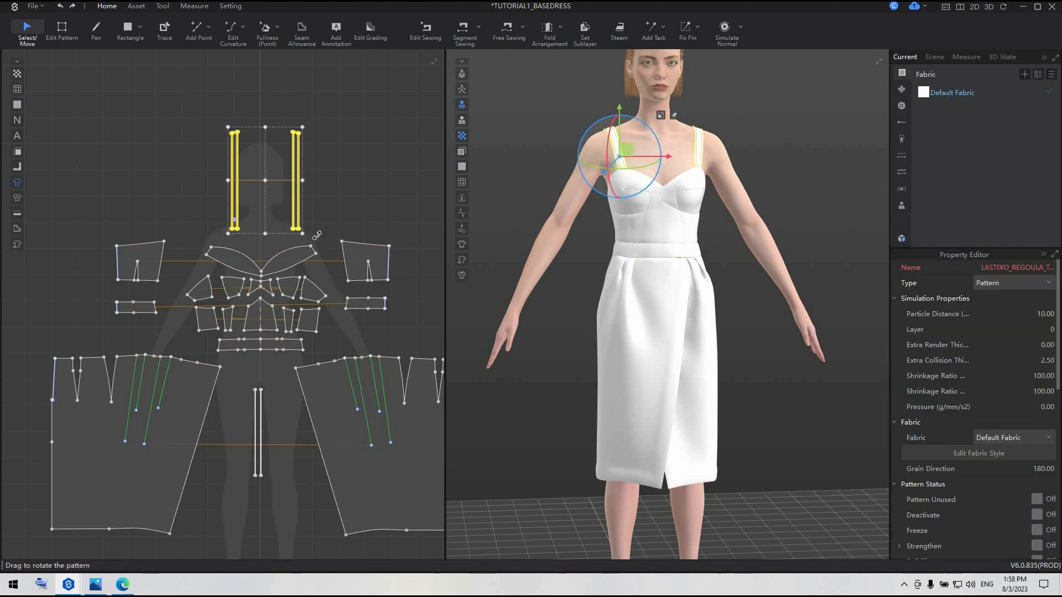
{"action": "key", "text": "Delete"}
Select all remaining dress patterns and apply Strengthen to them
{"action": "scroll", "coordinate": [257, 240], "scroll_direction": "down", "scroll_amount": 3}
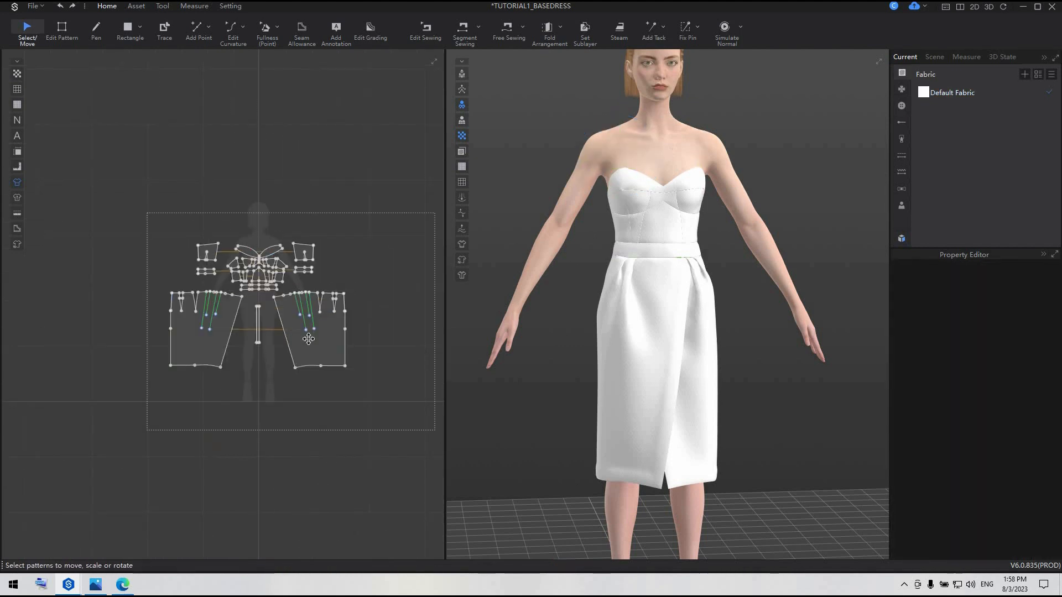
{"action": "key", "text": "ctrl+a"}
{"action": "scroll", "coordinate": [308, 339], "scroll_direction": "down", "scroll_amount": 2}
{"action": "right_click", "coordinate": [324, 350]}
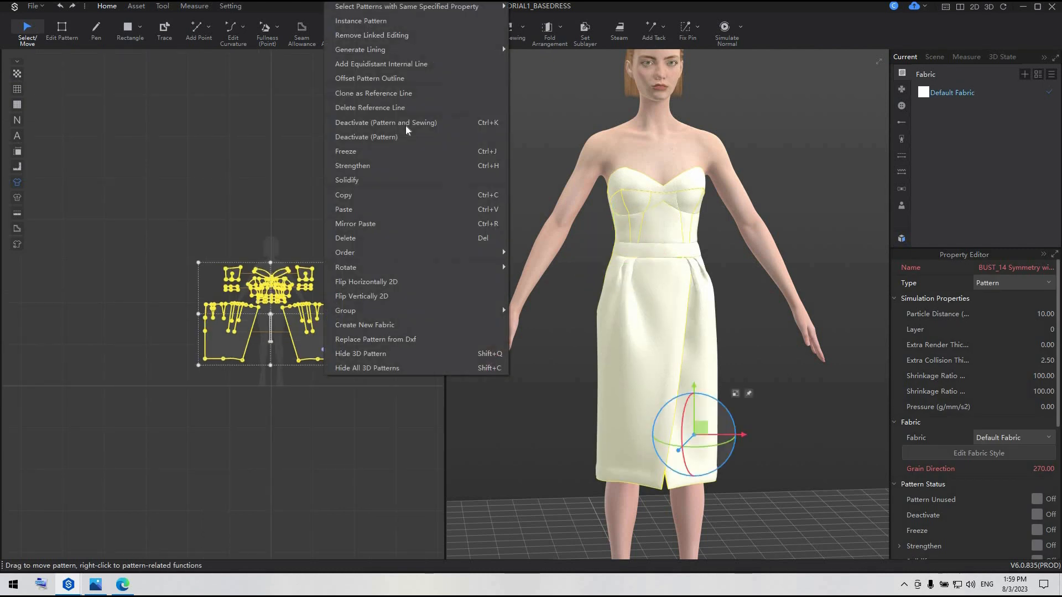
{"action": "left_click", "coordinate": [388, 165]}
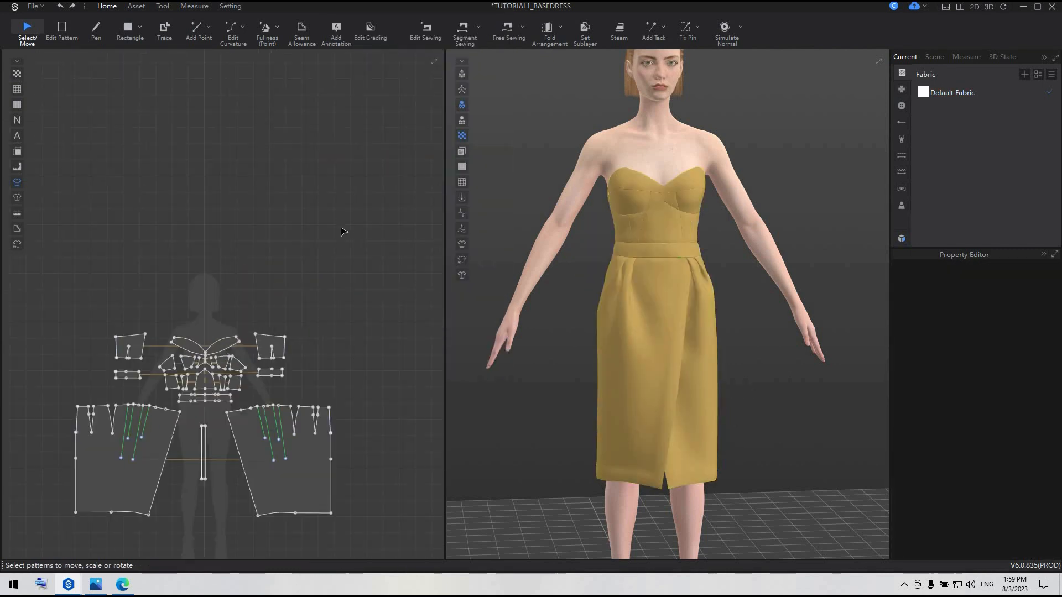
Merge the centre bust piece with its adjacent cup panel along their curved seam edges
{"action": "scroll", "coordinate": [188, 393], "scroll_direction": "up", "scroll_amount": 5}
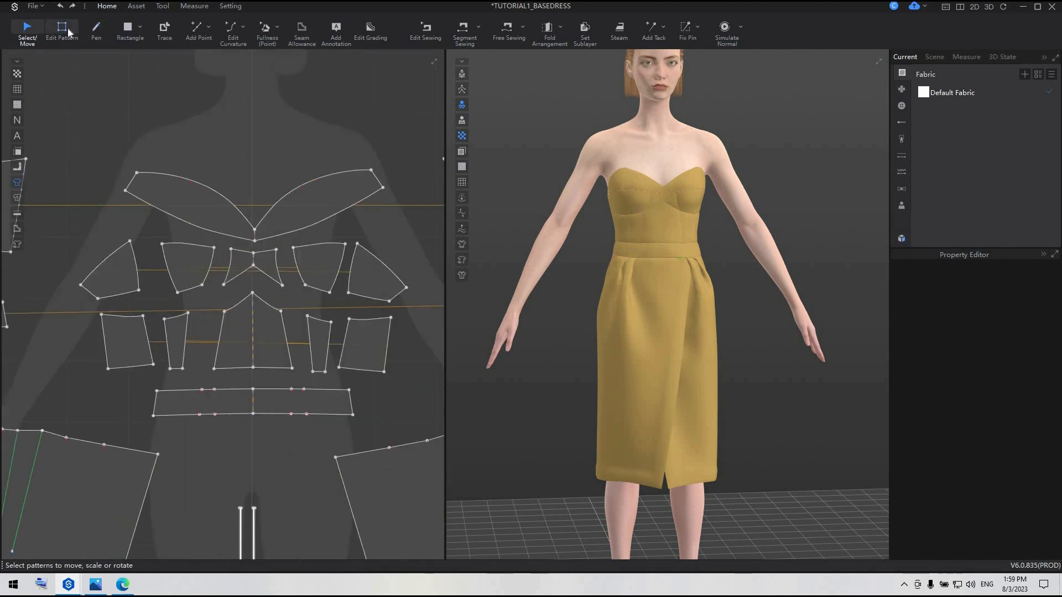
{"action": "key", "text": "z"}
{"action": "scroll", "coordinate": [205, 290], "scroll_direction": "up", "scroll_amount": 3}
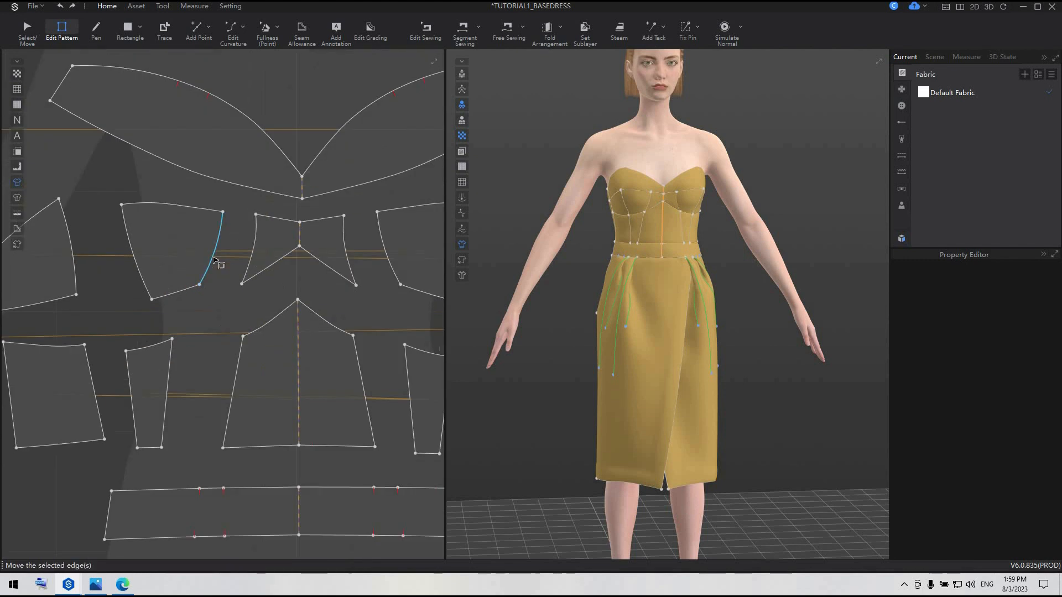
{"action": "left_click", "coordinate": [215, 260]}
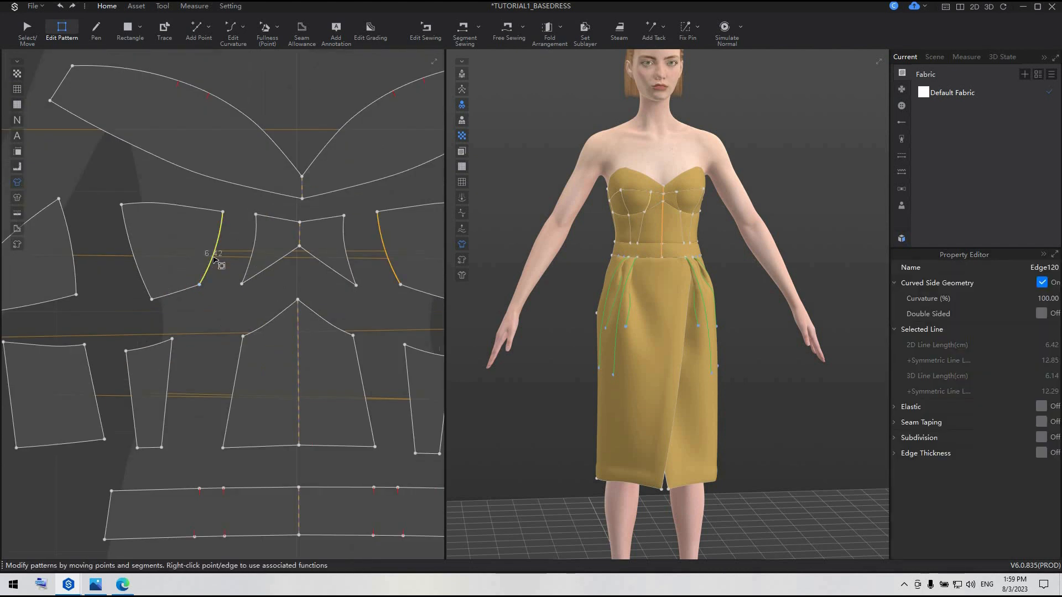
{"action": "left_click", "coordinate": [253, 248], "text": "shift"}
{"action": "right_click", "coordinate": [254, 250]}
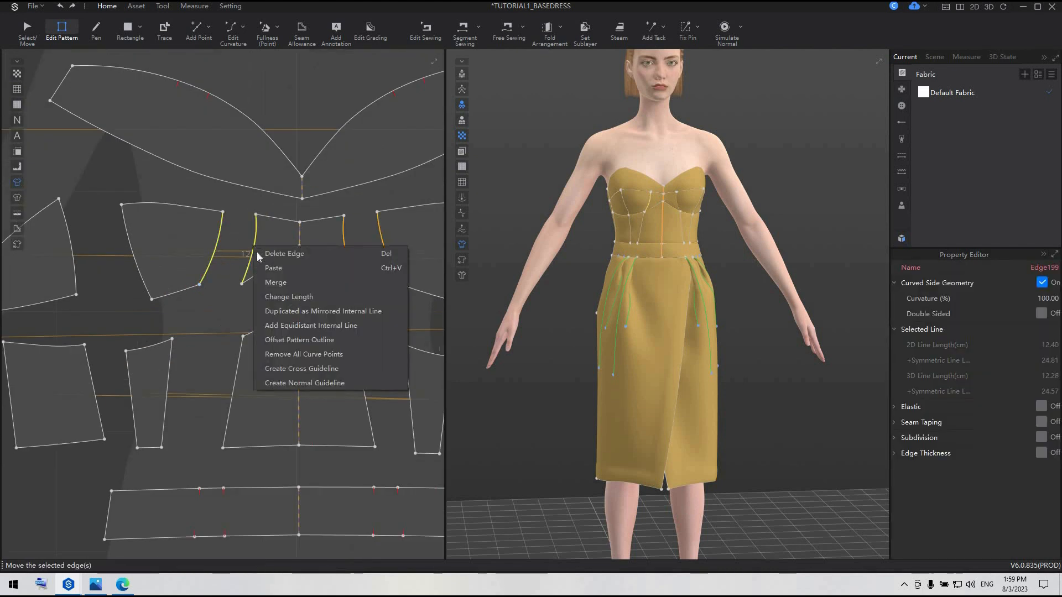
{"action": "left_click", "coordinate": [275, 282]}
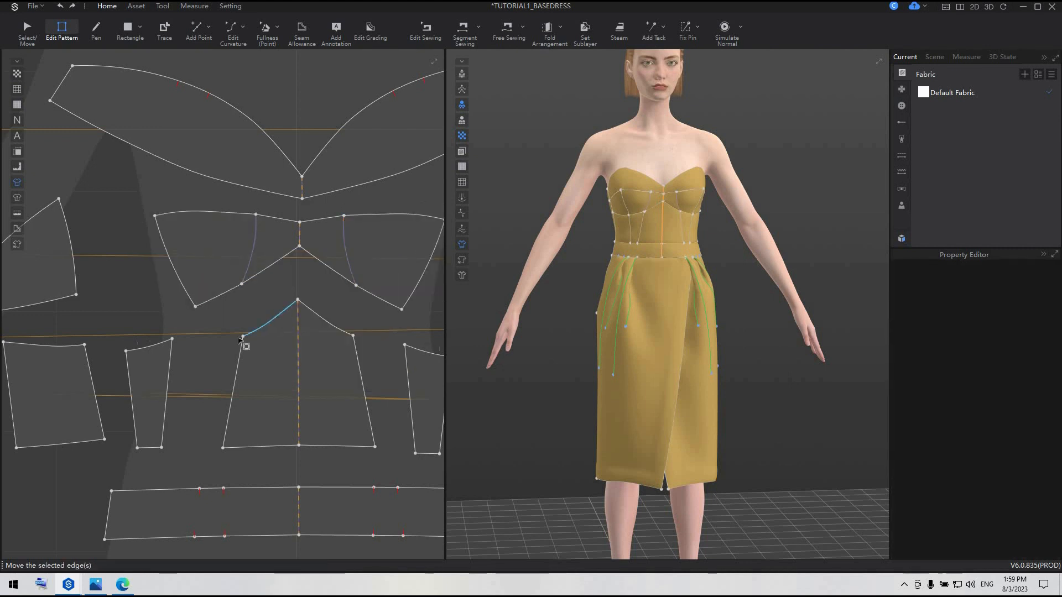
Merge the narrow side-front panel into the centre-front panel of the lower bodice along their shared seam
{"action": "left_click", "coordinate": [167, 396]}
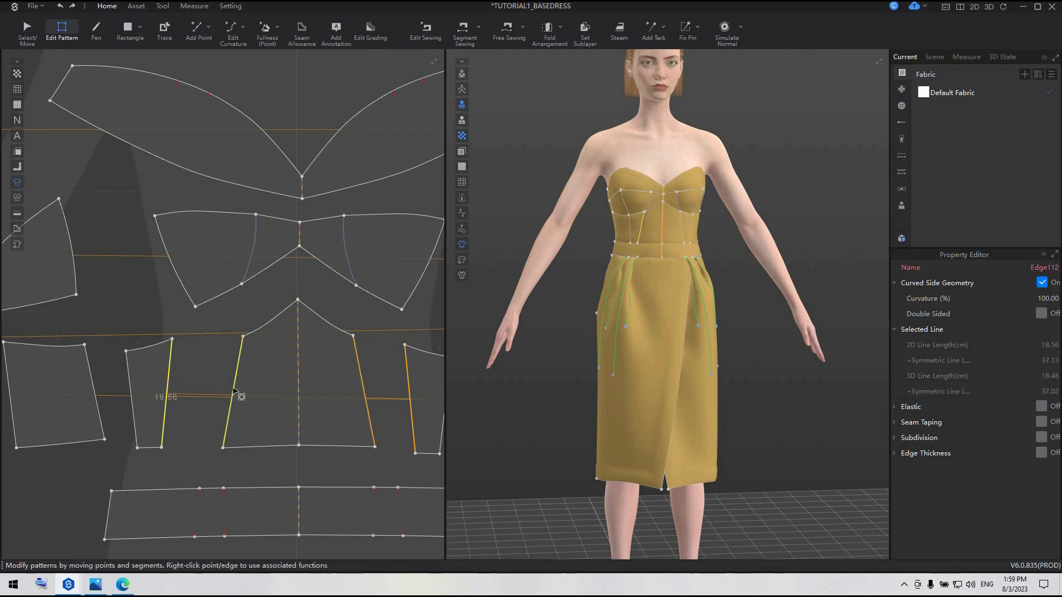
{"action": "left_click", "coordinate": [234, 391], "text": "shift"}
{"action": "right_click", "coordinate": [234, 390]}
{"action": "left_click", "coordinate": [252, 424]}
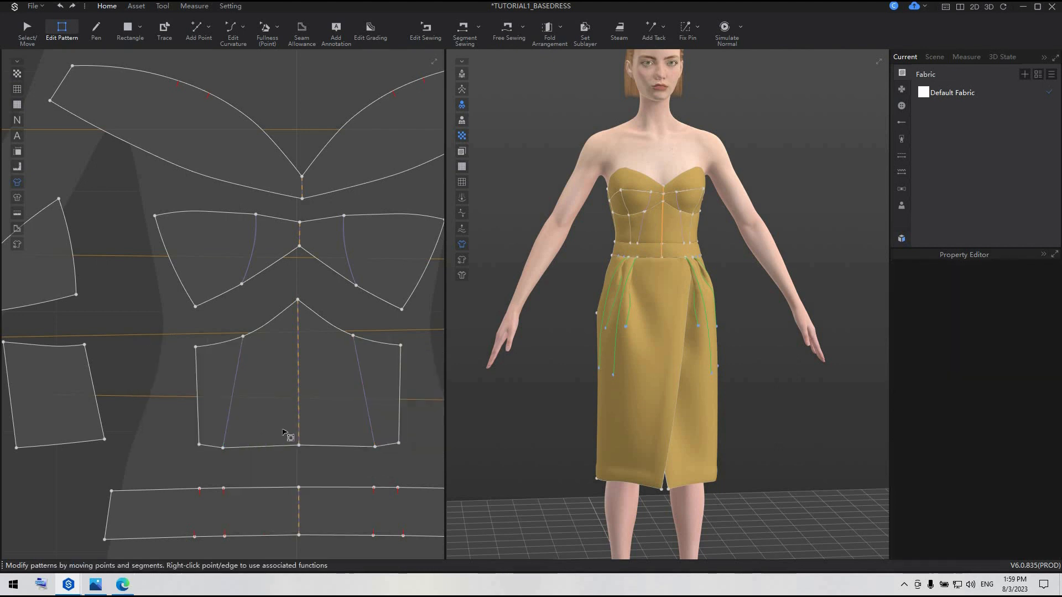
Convert the seam-end points of the merged bust panel to curve points and delete the seam-end point on the lower bodice's bottom edge
{"action": "right_click", "coordinate": [242, 284]}
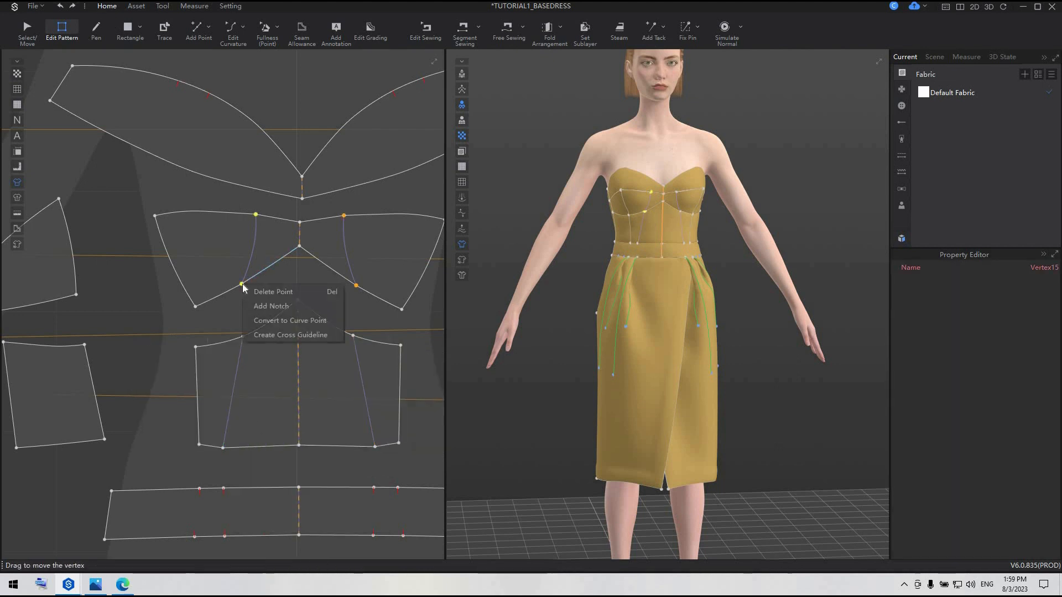
{"action": "left_click", "coordinate": [282, 321]}
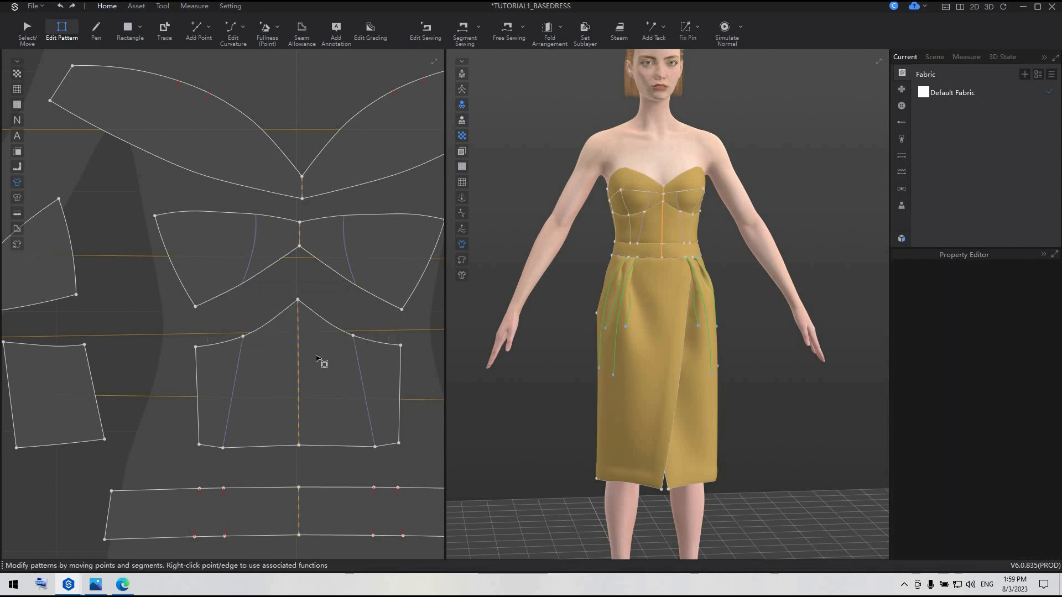
{"action": "left_click", "coordinate": [224, 448]}
{"action": "key", "text": "Delete"}
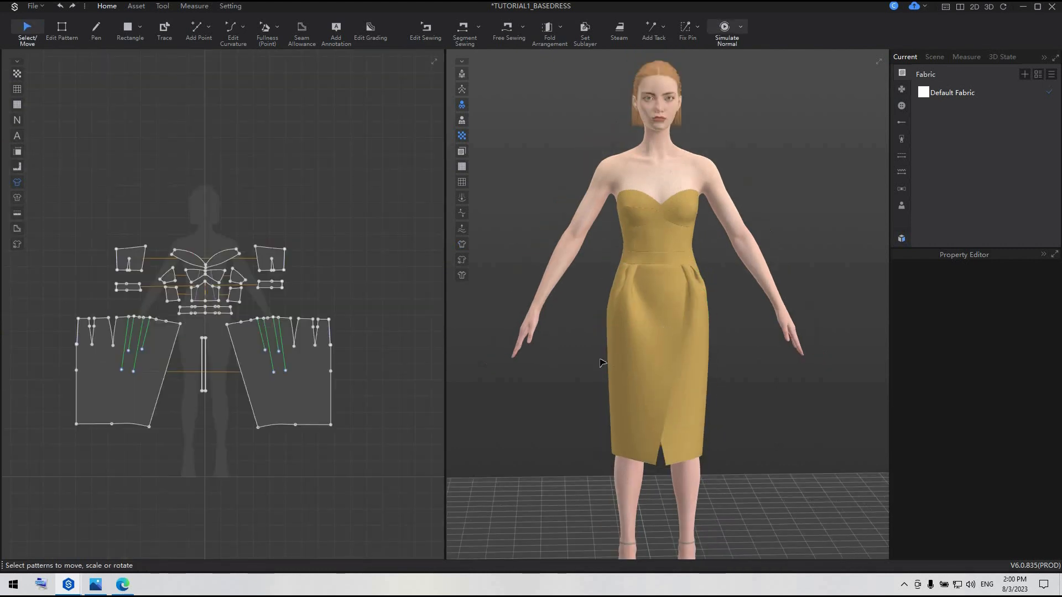
{"action": "scroll", "coordinate": [607, 377], "scroll_direction": "down", "scroll_amount": 5}
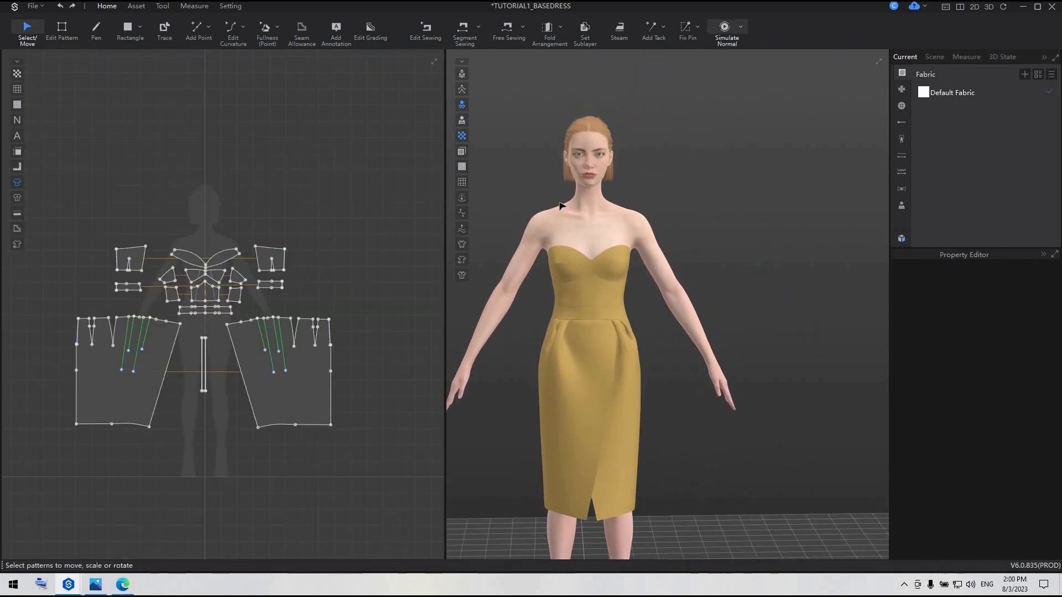
Replace the current avatar with the Naomi avatar
{"action": "left_click", "coordinate": [598, 167]}
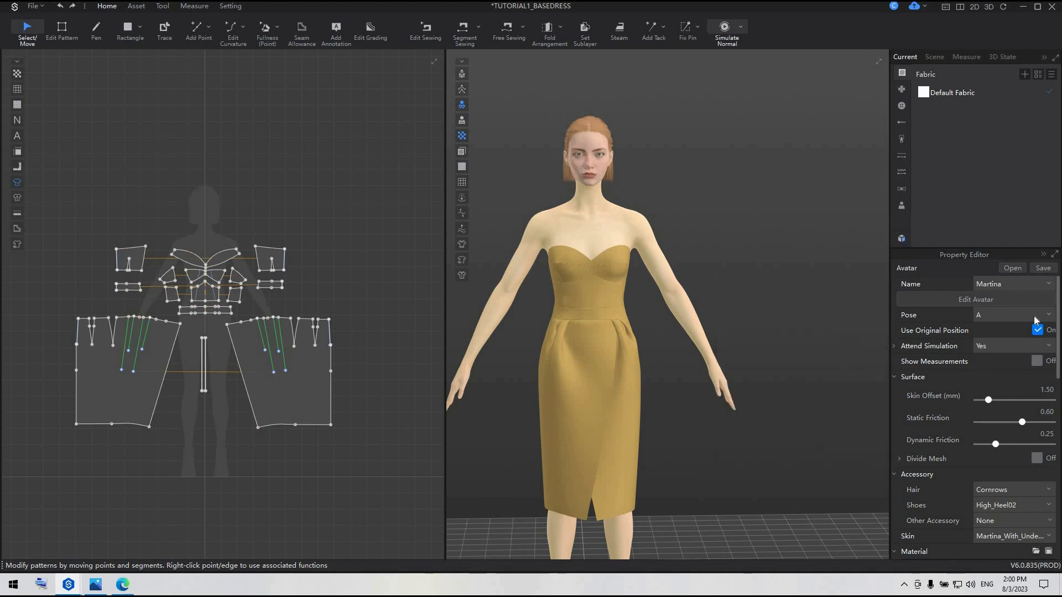
{"action": "left_click", "coordinate": [1038, 286]}
{"action": "left_click", "coordinate": [1019, 398]}
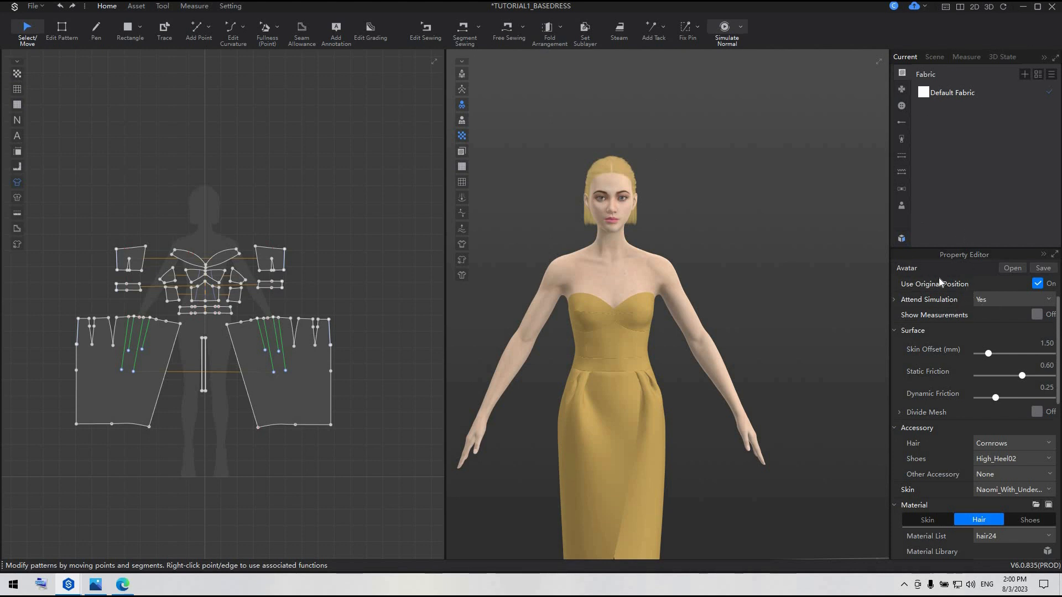
{"action": "scroll", "coordinate": [958, 448], "scroll_direction": "down", "scroll_amount": 3}
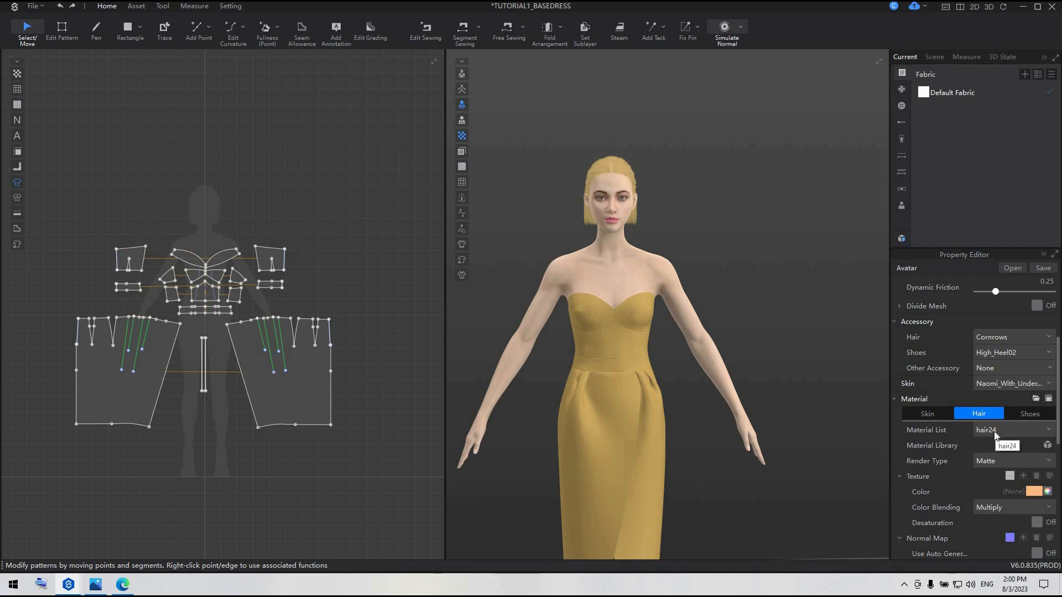
{"action": "scroll", "coordinate": [947, 452], "scroll_direction": "up", "scroll_amount": 2}
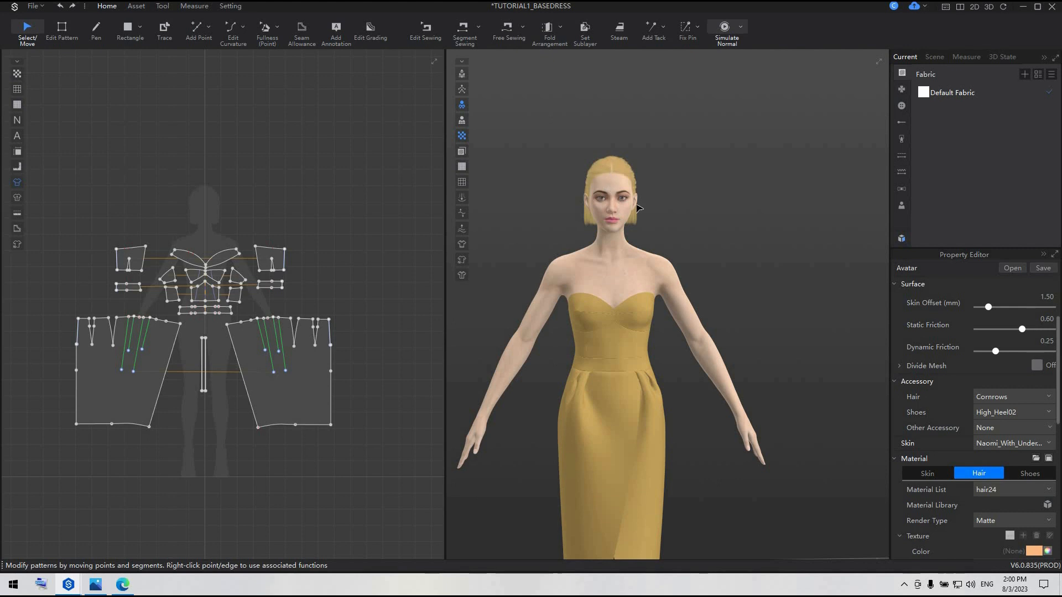
{"action": "scroll", "coordinate": [1027, 399], "scroll_direction": "up", "scroll_amount": 3}
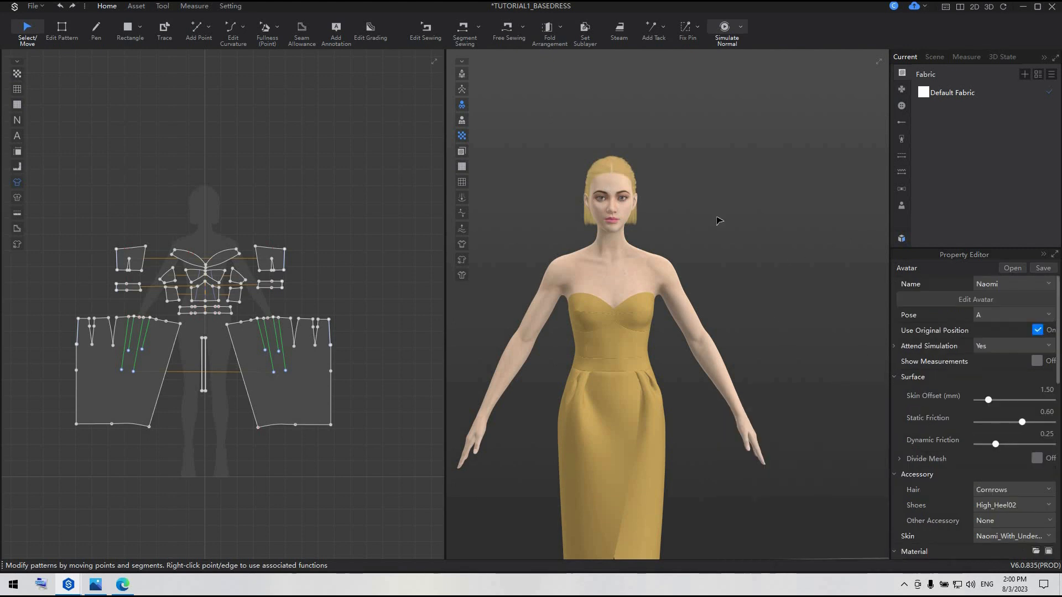
{"action": "scroll", "coordinate": [600, 111], "scroll_direction": "down", "scroll_amount": 1}
{"action": "scroll", "coordinate": [608, 159], "scroll_direction": "up", "scroll_amount": 2}
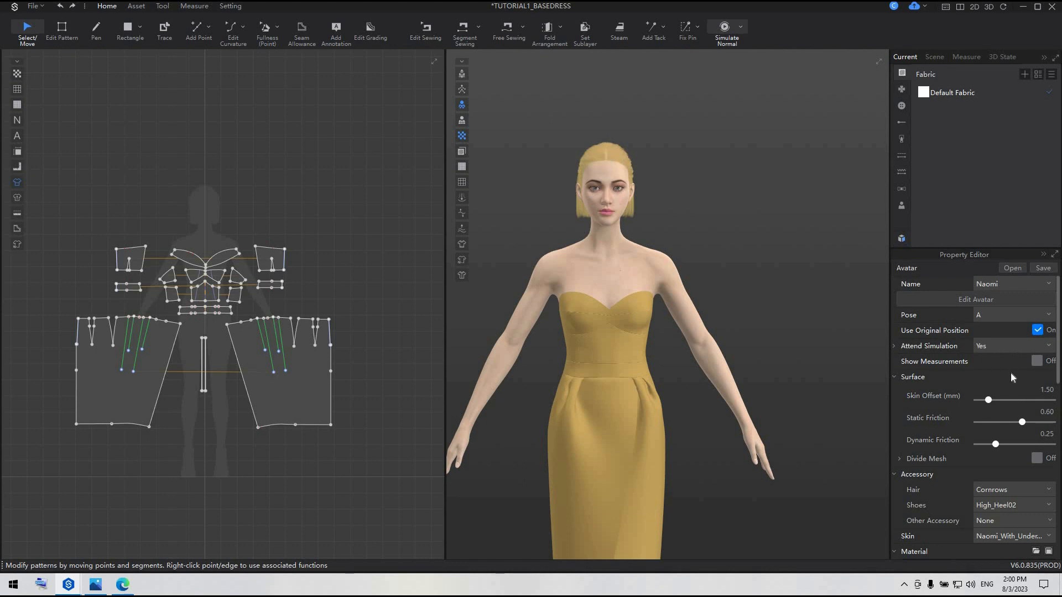
Open the Resource Library and go to the hairstyles for female avatars
{"action": "left_click", "coordinate": [902, 238]}
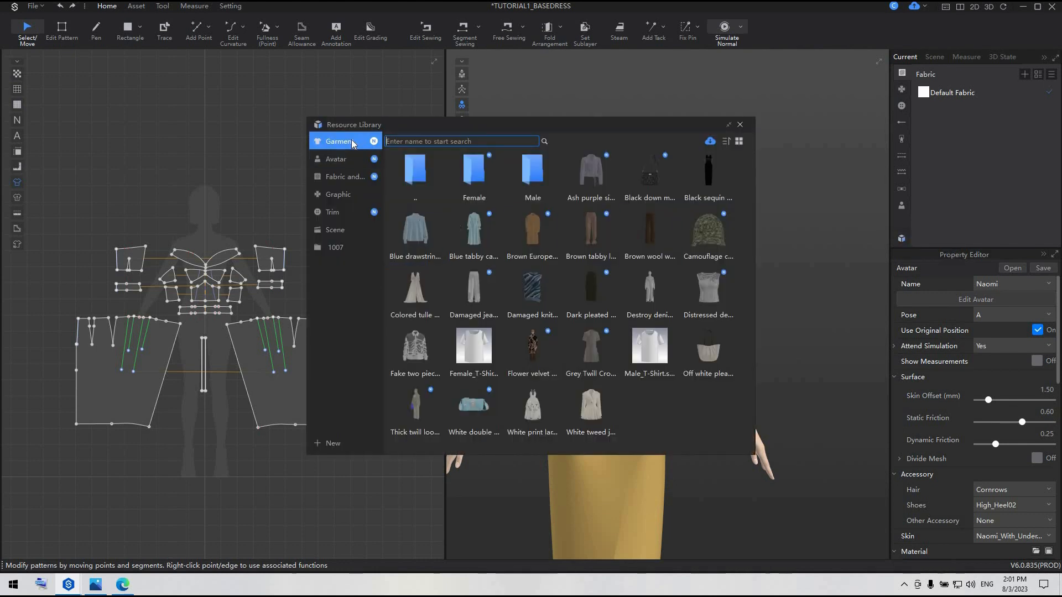
{"action": "left_click", "coordinate": [337, 160]}
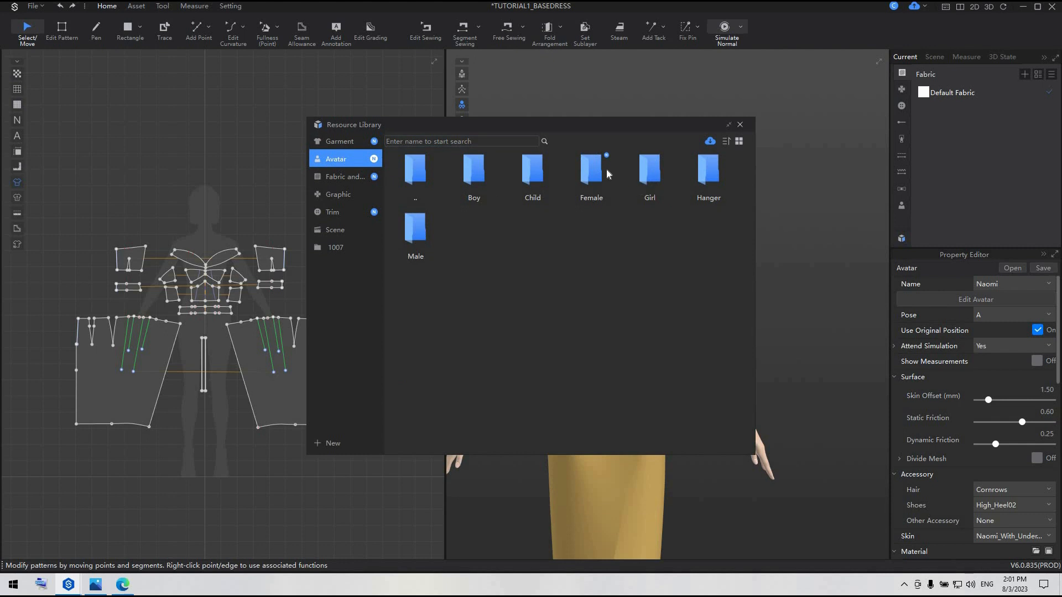
{"action": "double_click", "coordinate": [590, 170]}
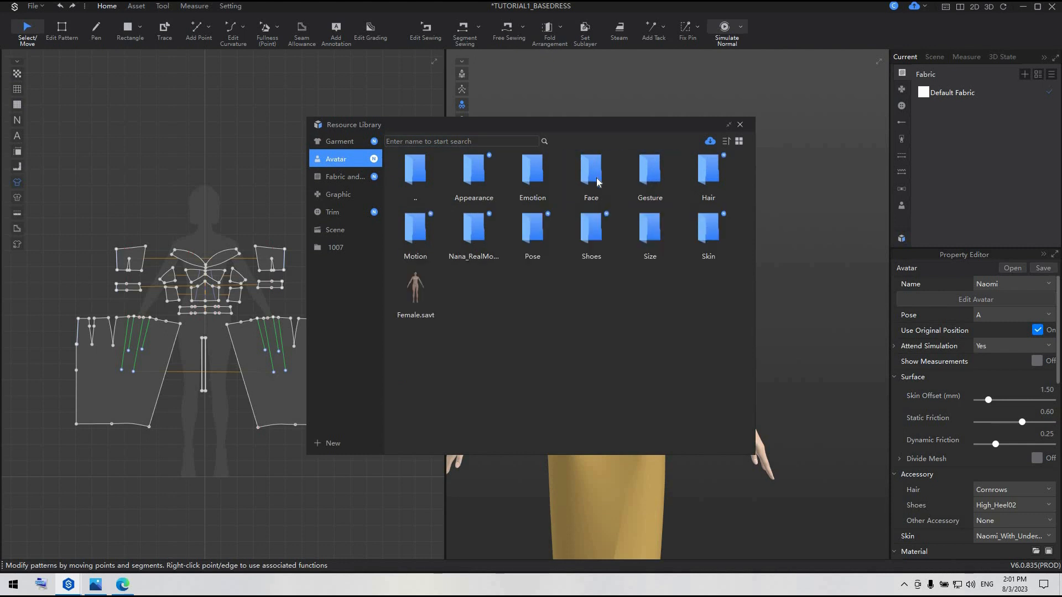
{"action": "double_click", "coordinate": [707, 173]}
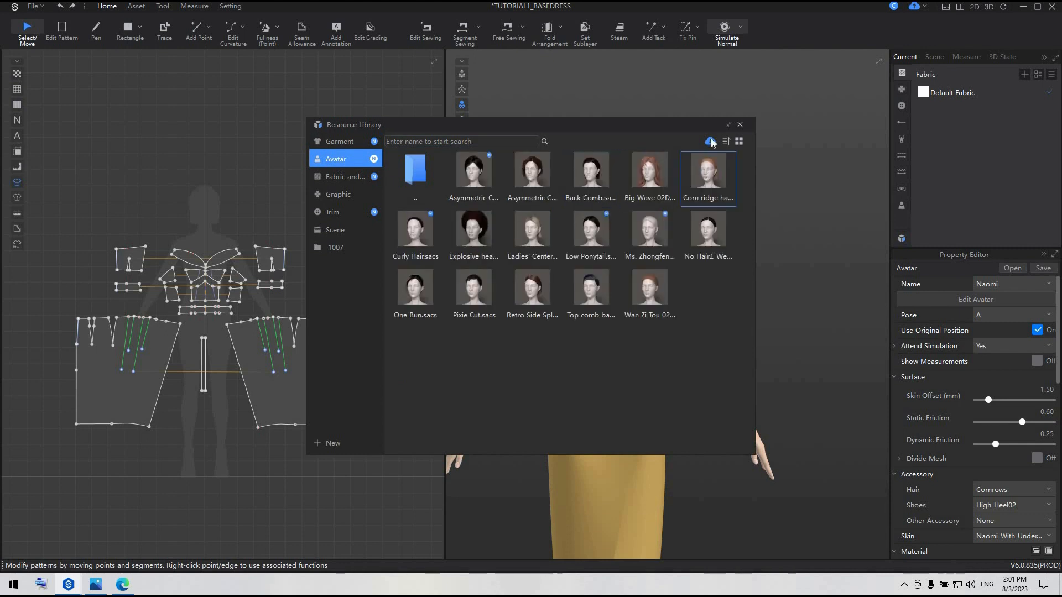
Mark the Big Wave 02/Davy Hair02 hairstyle in the online download list, clear the mark and close the list
{"action": "left_click", "coordinate": [710, 142]}
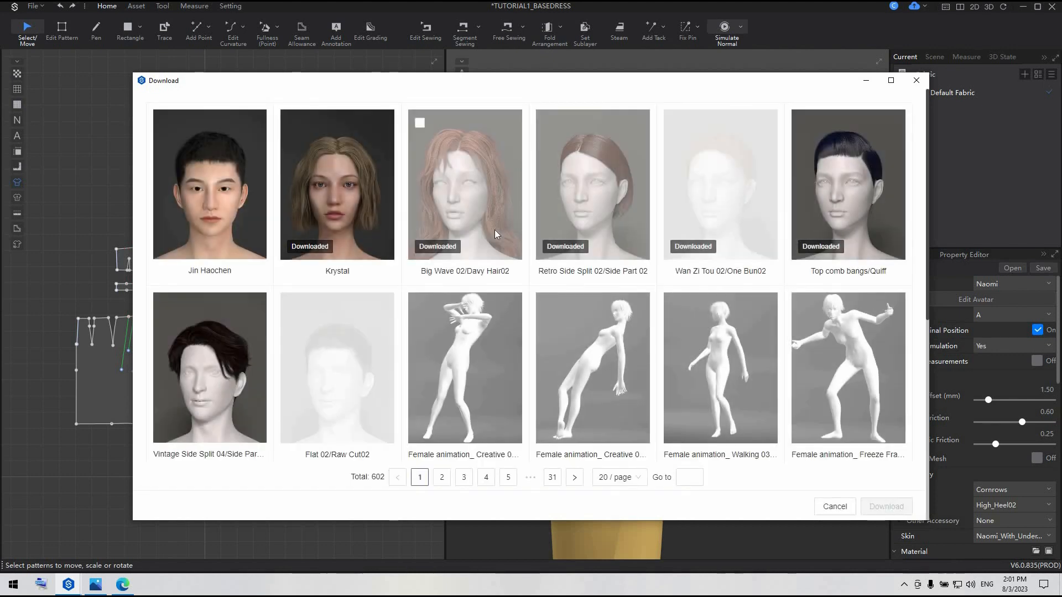
{"action": "left_click", "coordinate": [420, 124]}
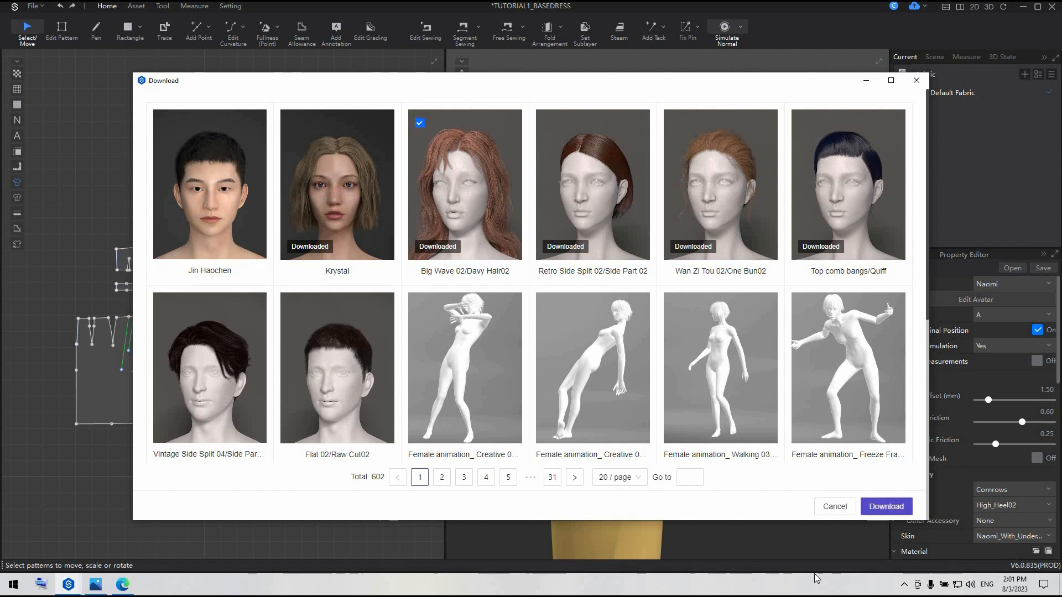
{"action": "left_click", "coordinate": [905, 506]}
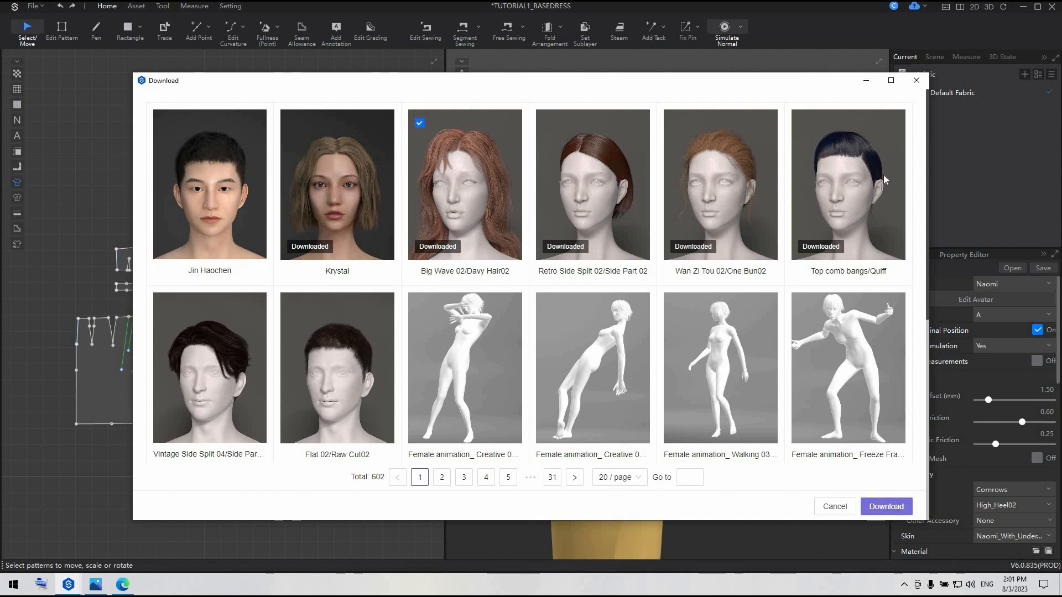
{"action": "left_click", "coordinate": [420, 124]}
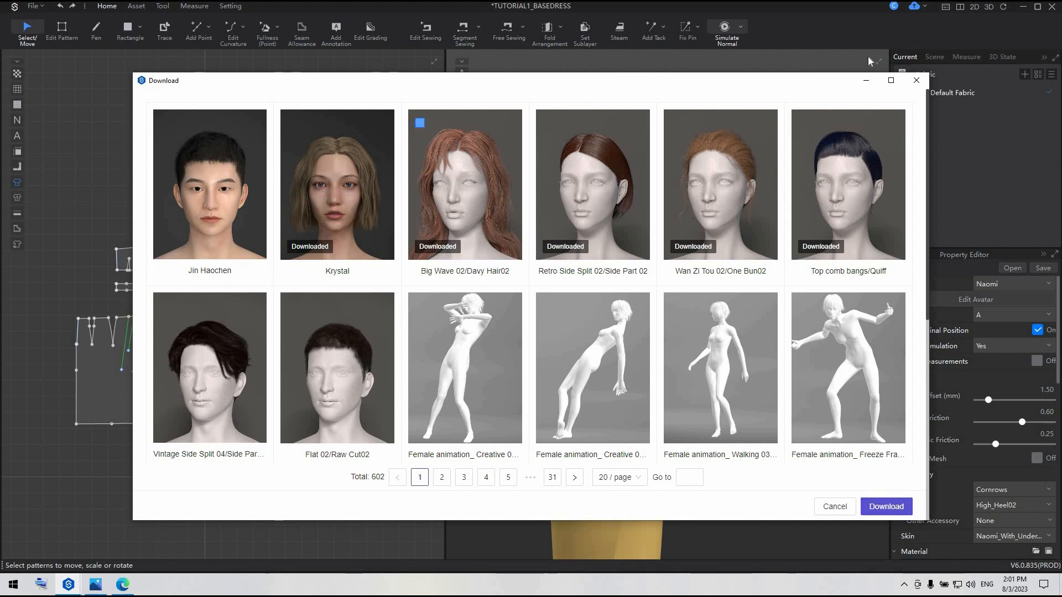
{"action": "left_click", "coordinate": [916, 81]}
Apply the Big Wave 02 hairstyle from the female hair library to the avatar, close the library and deselect the avatar
{"action": "left_click", "coordinate": [597, 179]}
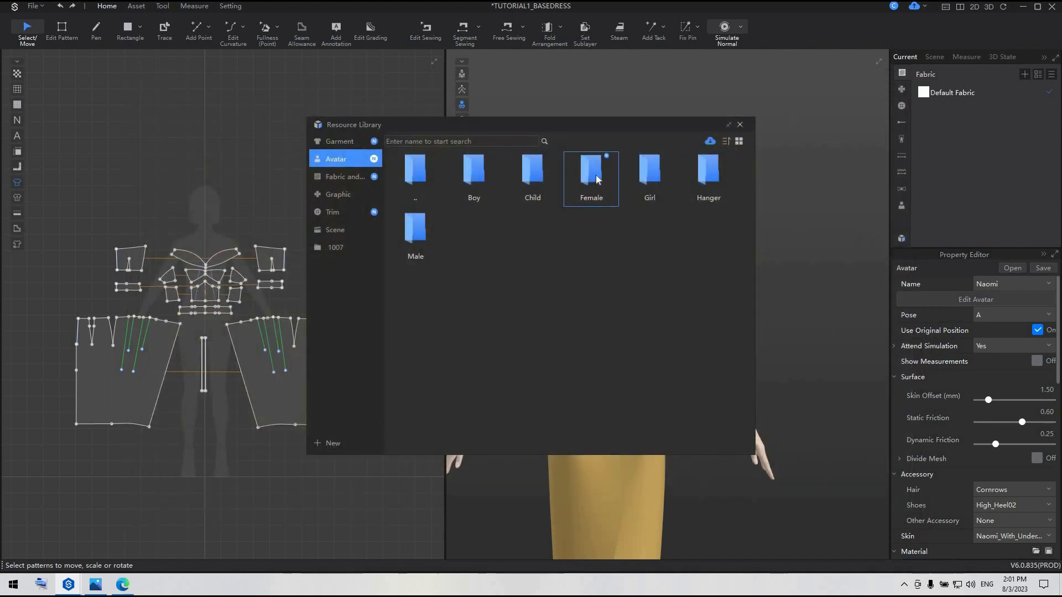
{"action": "left_click", "coordinate": [713, 182]}
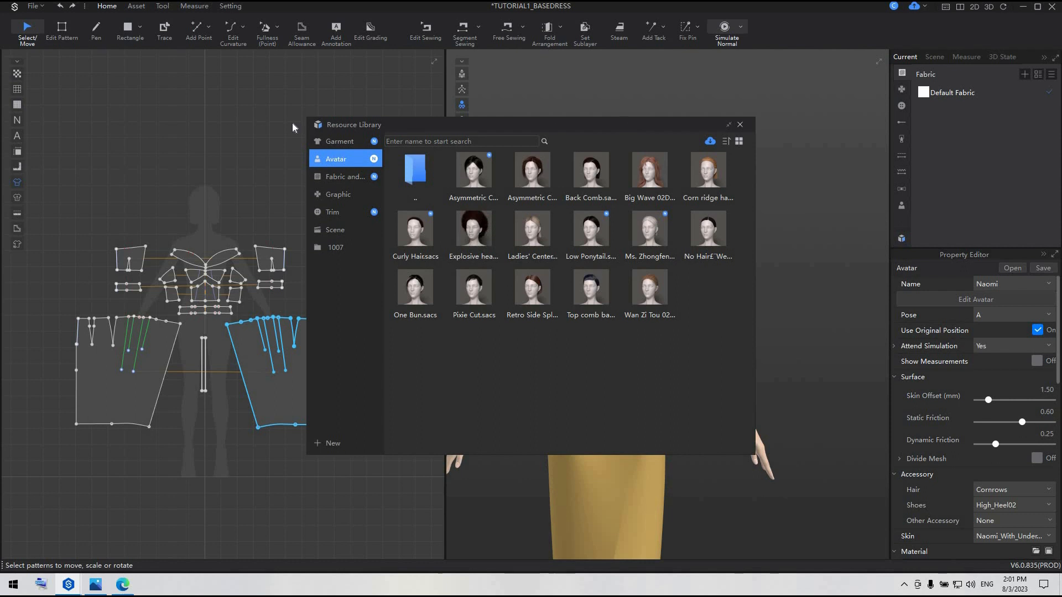
{"action": "left_click_drag", "start_coordinate": [354, 125], "coordinate": [22, 122]}
{"action": "mouse_move", "coordinate": [314, 171]}
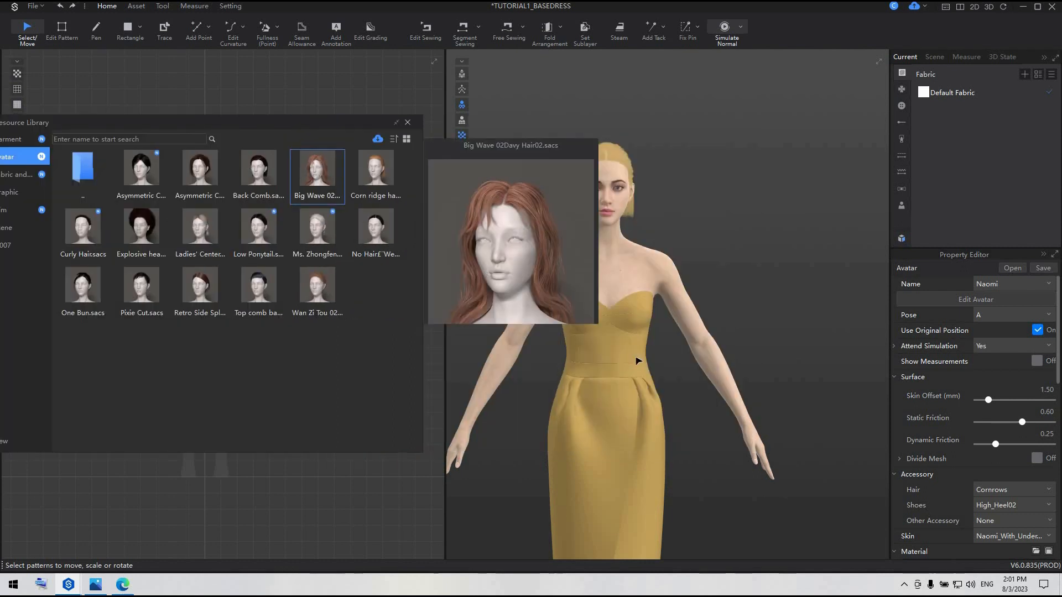
{"action": "left_click", "coordinate": [407, 122]}
{"action": "scroll", "coordinate": [823, 308], "scroll_direction": "up", "scroll_amount": 5}
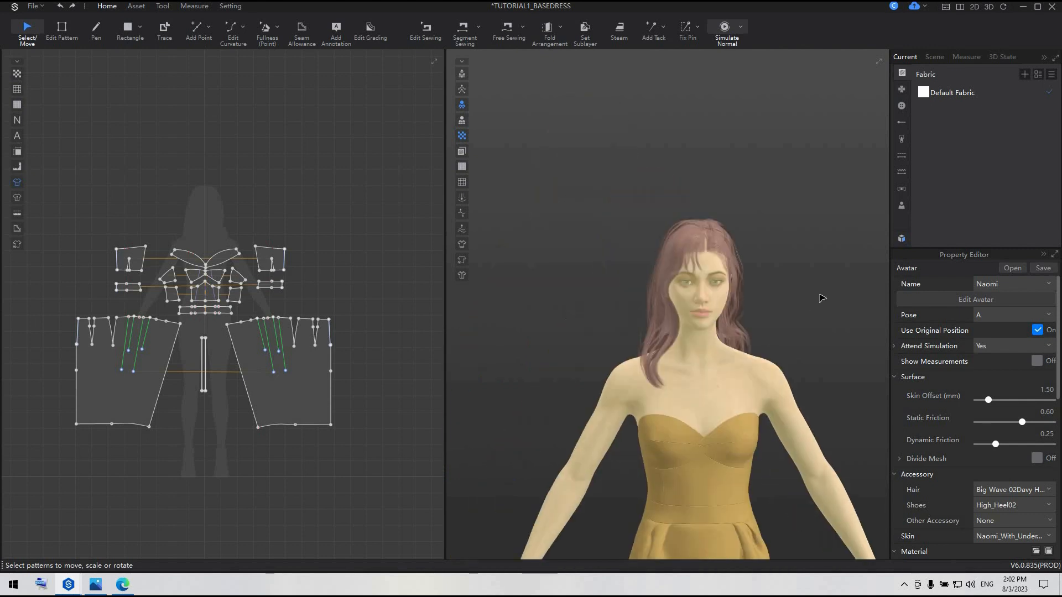
{"action": "left_click", "coordinate": [820, 310]}
{"action": "middle_click_drag", "start_coordinate": [822, 311], "coordinate": [729, 246]}
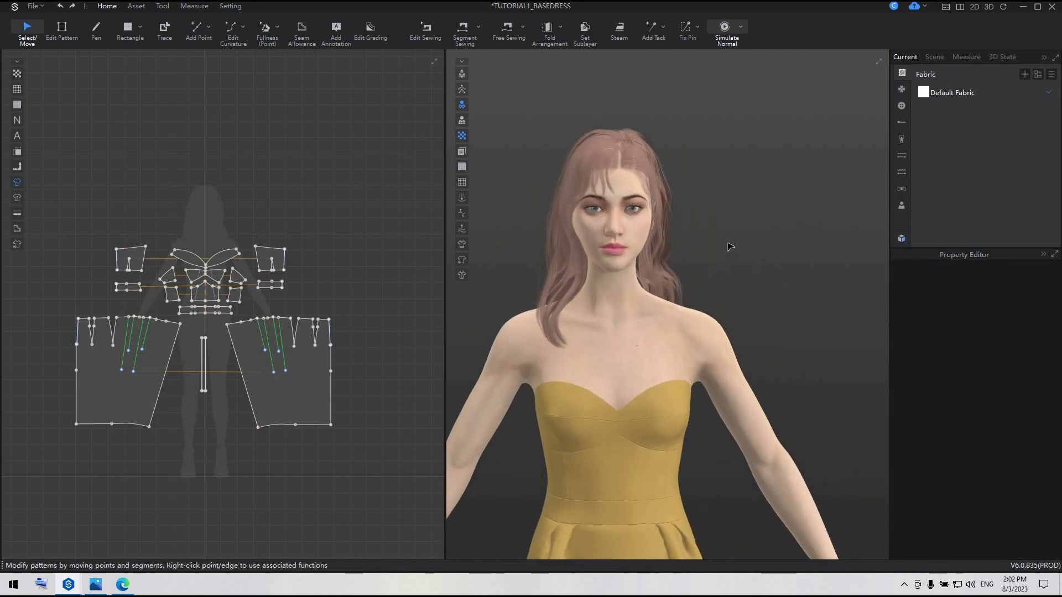
{"action": "scroll", "coordinate": [563, 468], "scroll_direction": "up", "scroll_amount": 1}
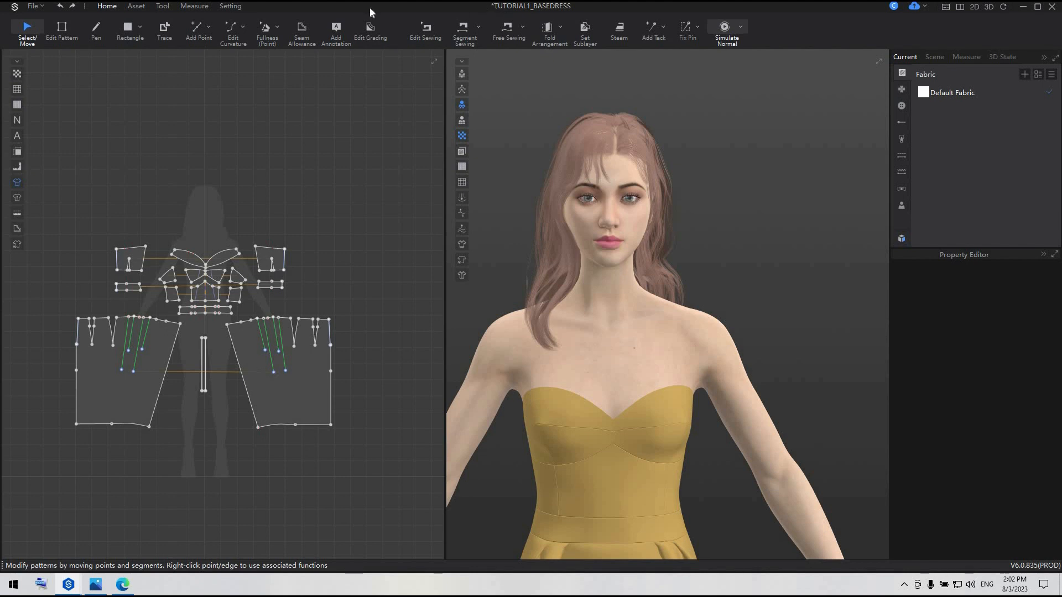
Delete the two existing shoulder tapes from the avatar using Edit Avatar Tape
{"action": "left_click", "coordinate": [193, 9]}
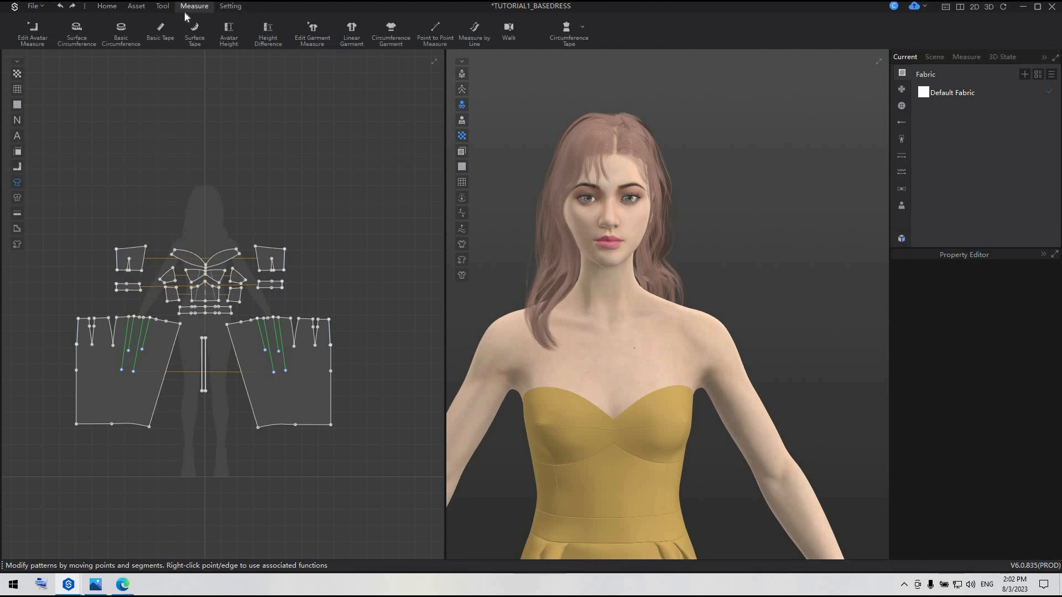
{"action": "left_click", "coordinate": [579, 29]}
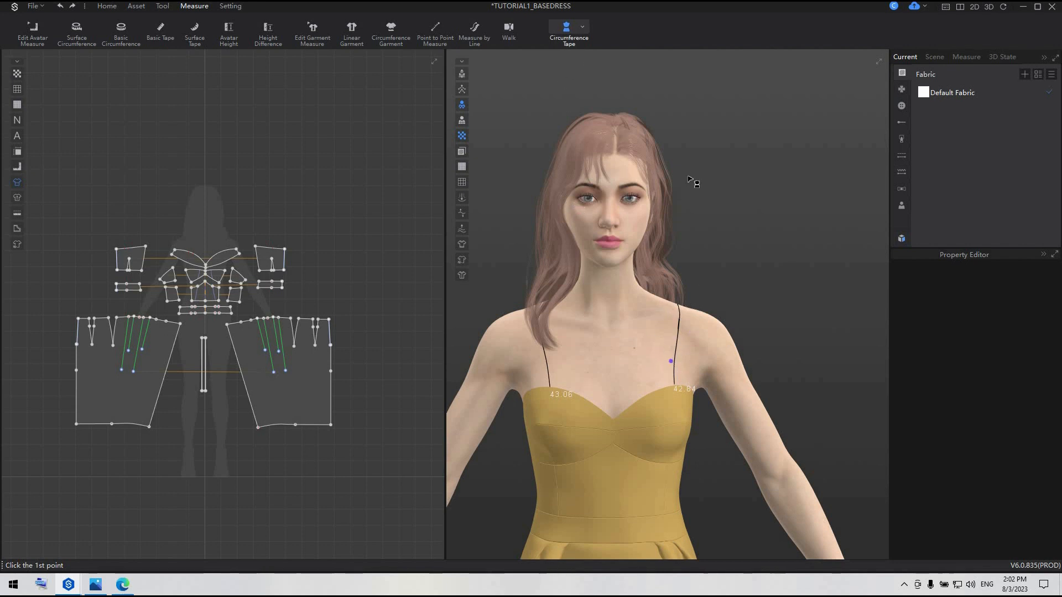
{"action": "left_click", "coordinate": [583, 29]}
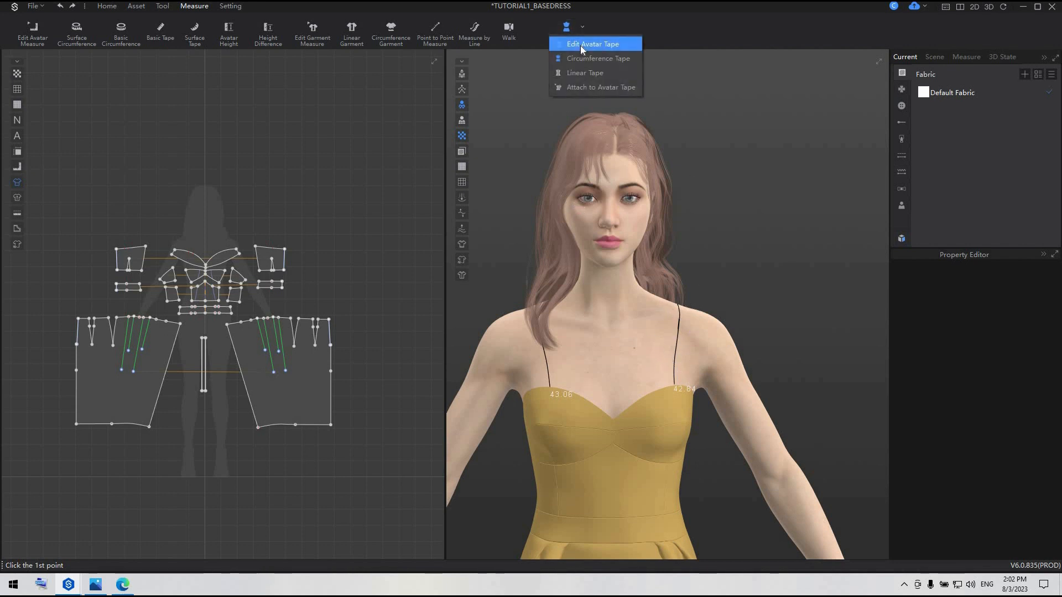
{"action": "left_click", "coordinate": [581, 45]}
{"action": "left_click", "coordinate": [676, 349]}
{"action": "key", "text": "Delete"}
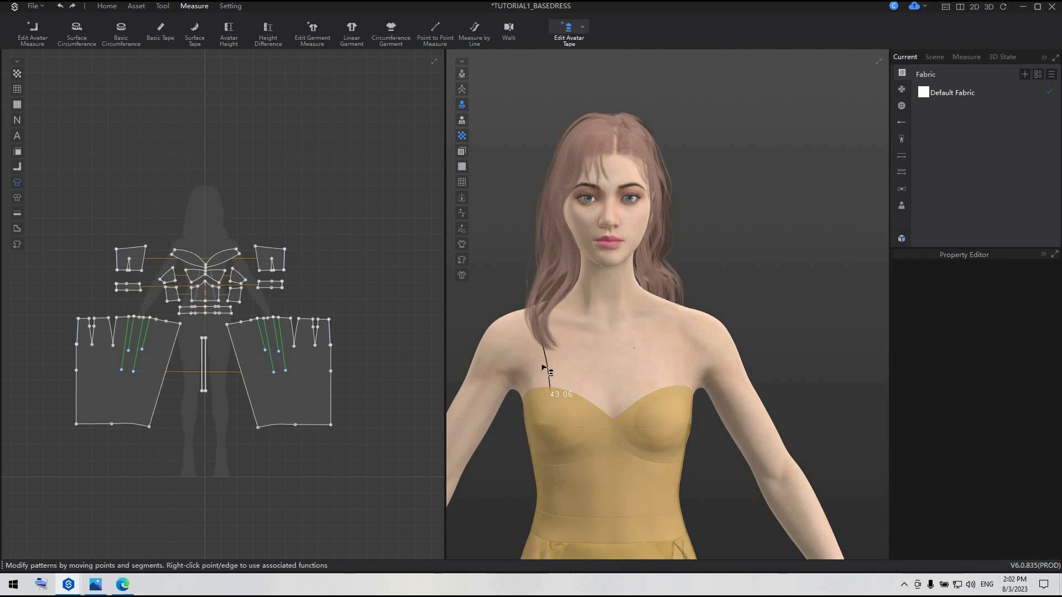
{"action": "left_click", "coordinate": [547, 367]}
{"action": "key", "text": "Delete"}
Draw a Linear Tape about 42 cm long along the neckline, from the centre-front point around the avatar's left side to the back zipper
{"action": "scroll", "coordinate": [636, 476], "scroll_direction": "up", "scroll_amount": 2}
{"action": "key", "text": "Escape"}
{"action": "left_click", "coordinate": [592, 468]}
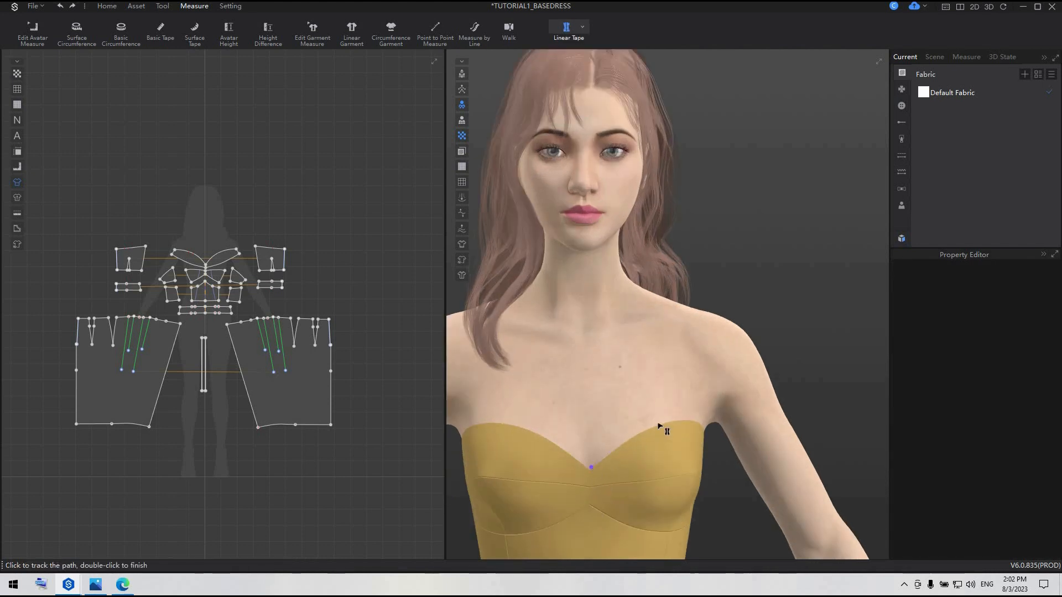
{"action": "left_click", "coordinate": [662, 422]}
{"action": "double_click", "coordinate": [694, 419]}
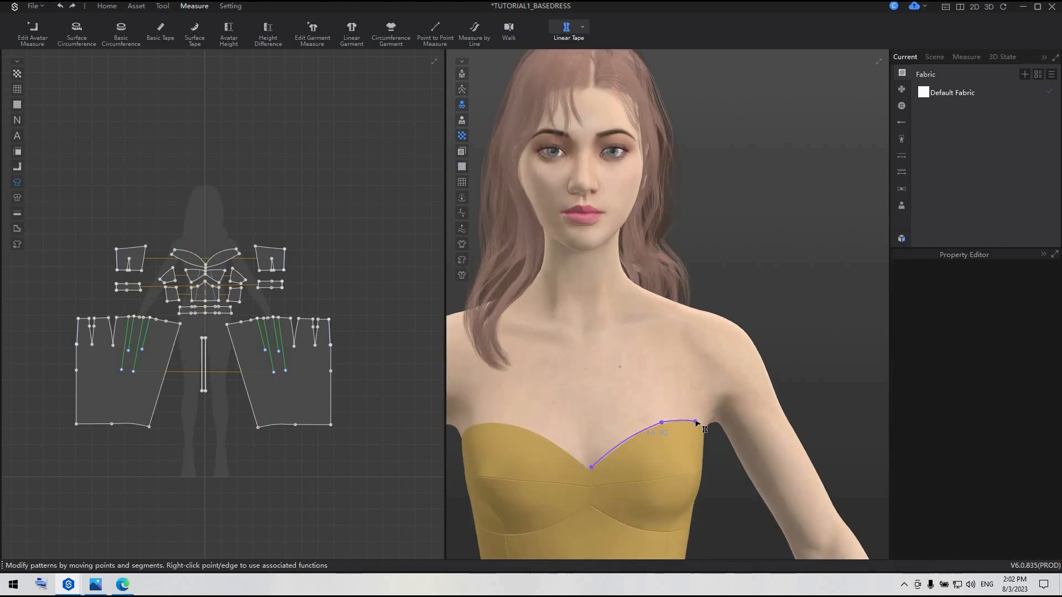
{"action": "right_click_drag", "start_coordinate": [697, 424], "coordinate": [536, 464]}
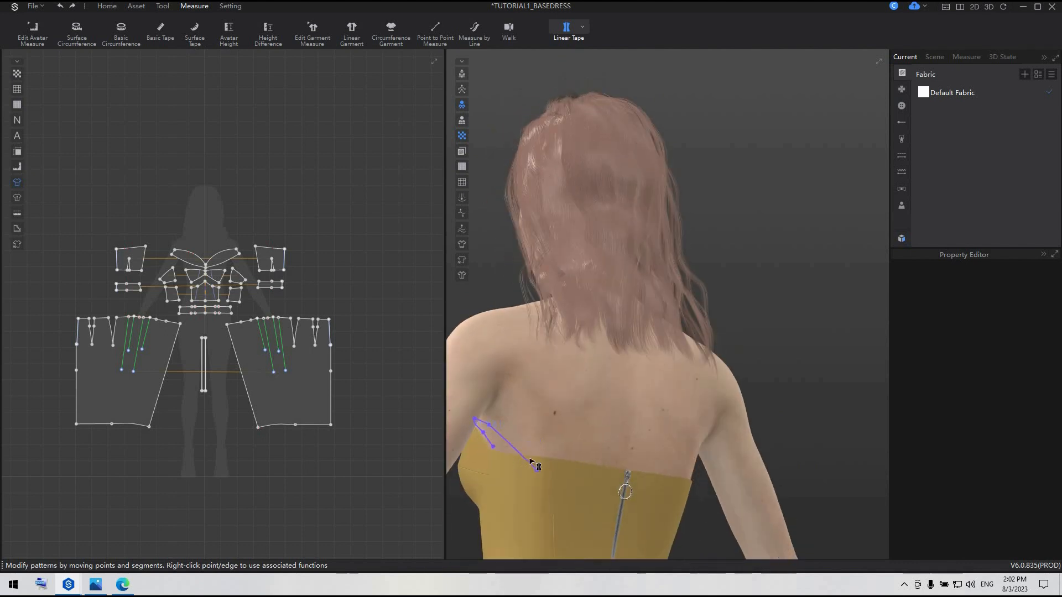
{"action": "right_click_drag", "start_coordinate": [601, 471], "coordinate": [599, 469]}
{"action": "double_click", "coordinate": [599, 470]}
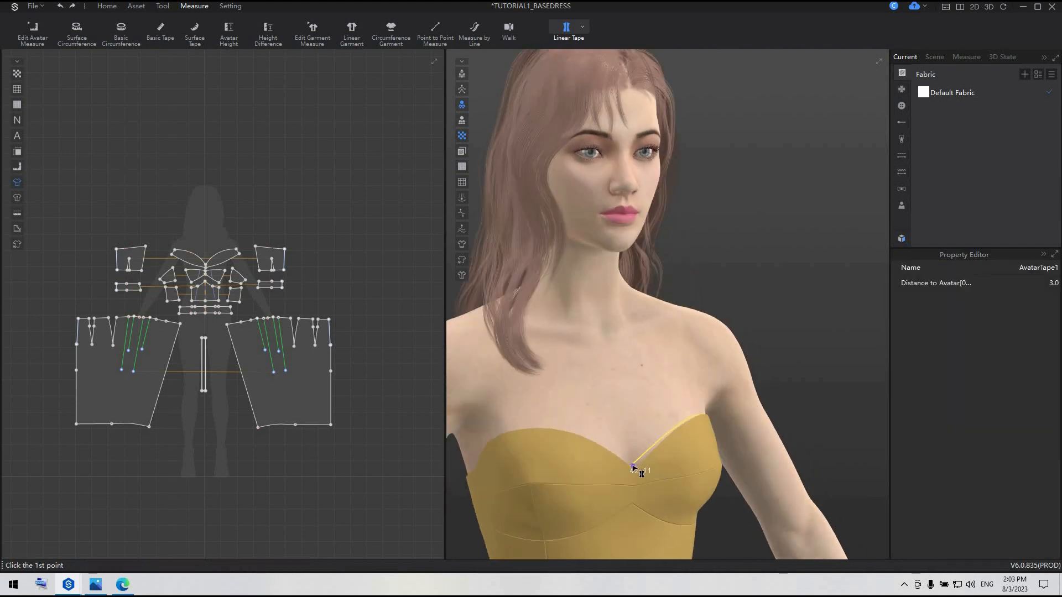
Draw a second Linear Tape about 42 cm long along the neckline, from the centre-front point around the avatar's right side to the back zipper
{"action": "left_click", "coordinate": [633, 467]}
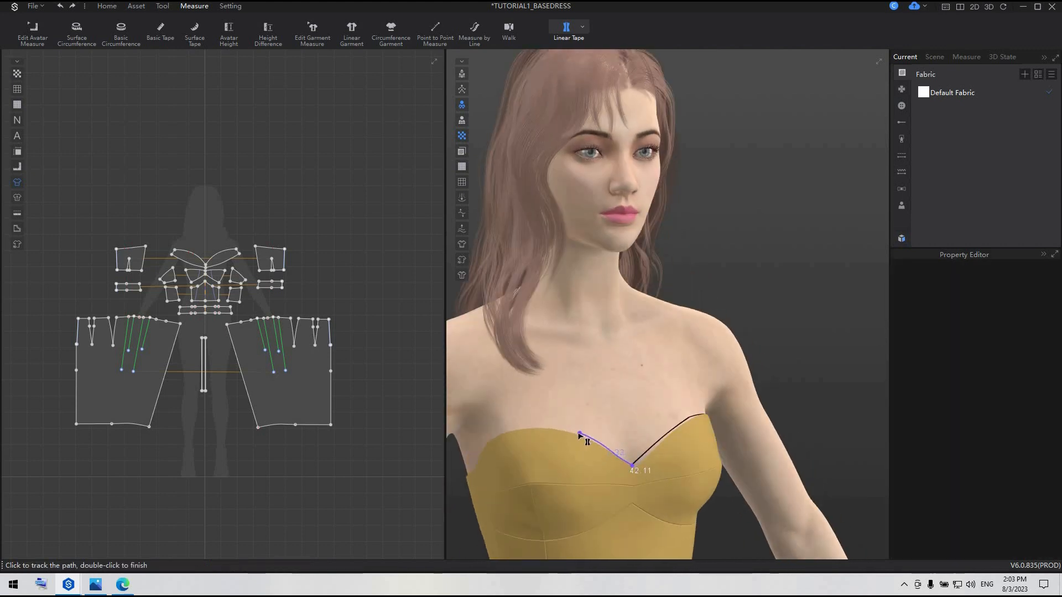
{"action": "left_click", "coordinate": [578, 433]}
{"action": "left_click", "coordinate": [540, 429]}
{"action": "right_click_drag", "start_coordinate": [540, 429], "coordinate": [545, 443]}
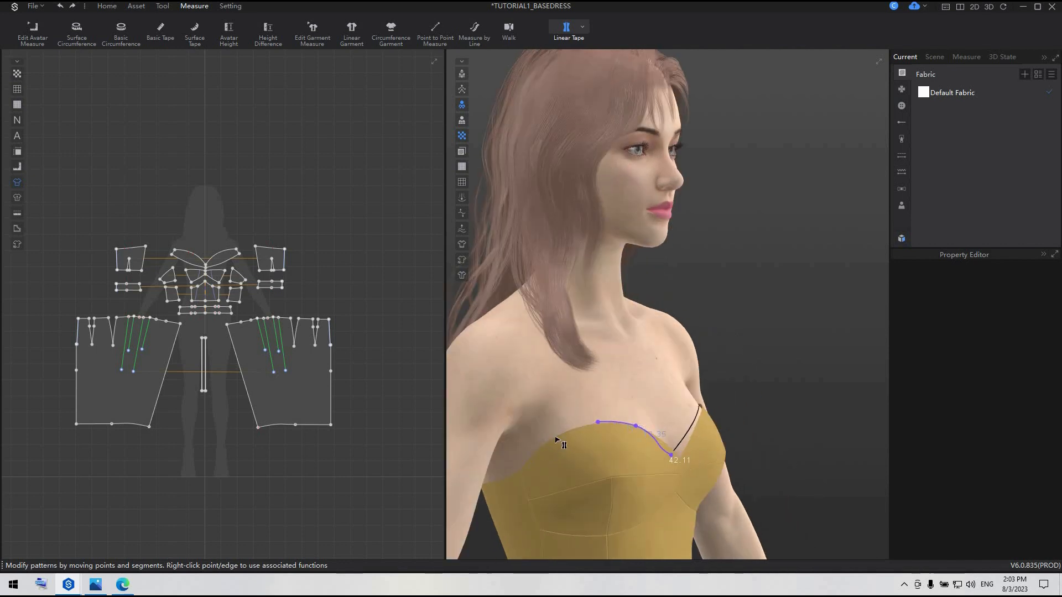
{"action": "left_click", "coordinate": [556, 437]}
{"action": "right_click_drag", "start_coordinate": [553, 476], "coordinate": [685, 485]}
{"action": "left_click", "coordinate": [645, 486]}
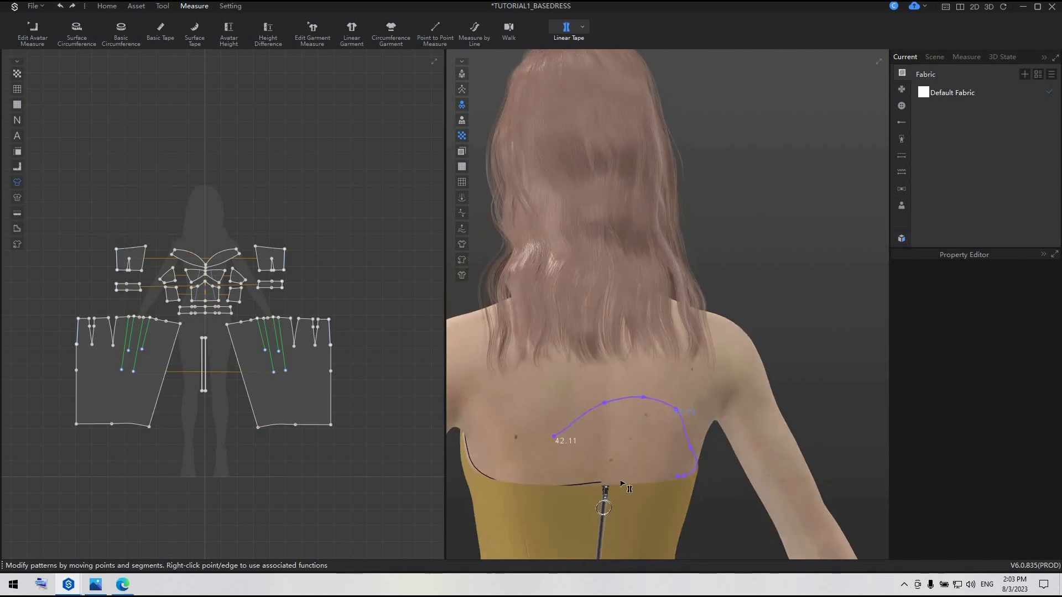
{"action": "double_click", "coordinate": [613, 486]}
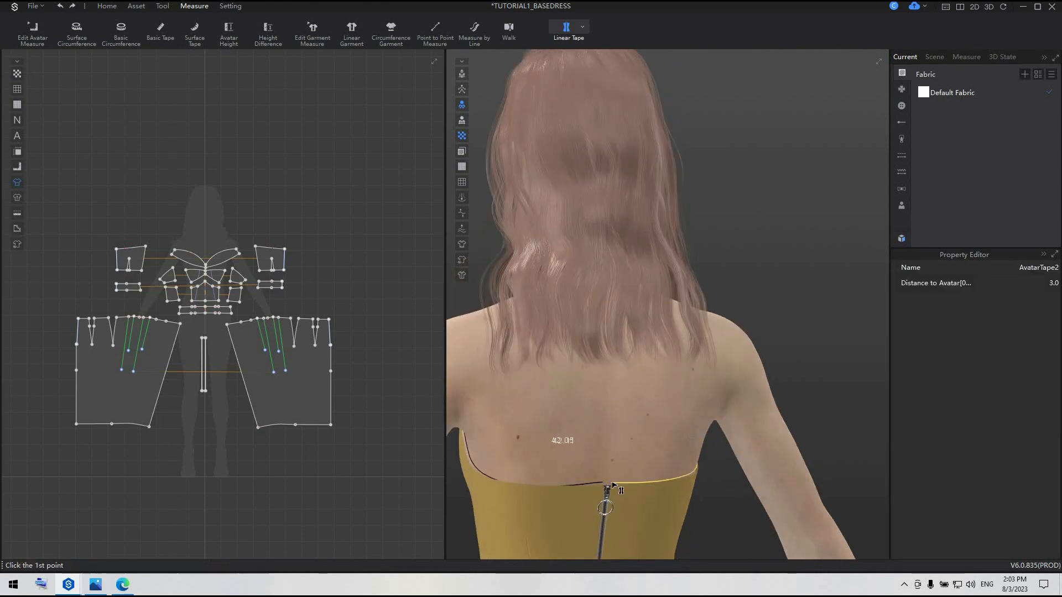
Attach both front neckline edges of the bodice to their matching avatar tapes with Attach to Avatar Tape
{"action": "left_click", "coordinate": [583, 27]}
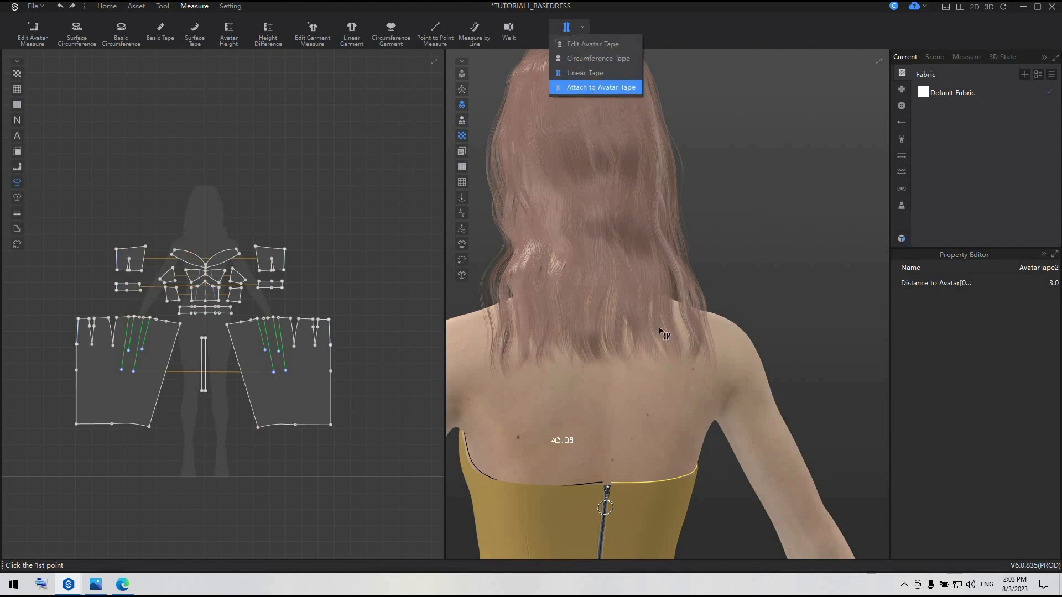
{"action": "right_click_drag", "start_coordinate": [556, 497], "coordinate": [607, 475]}
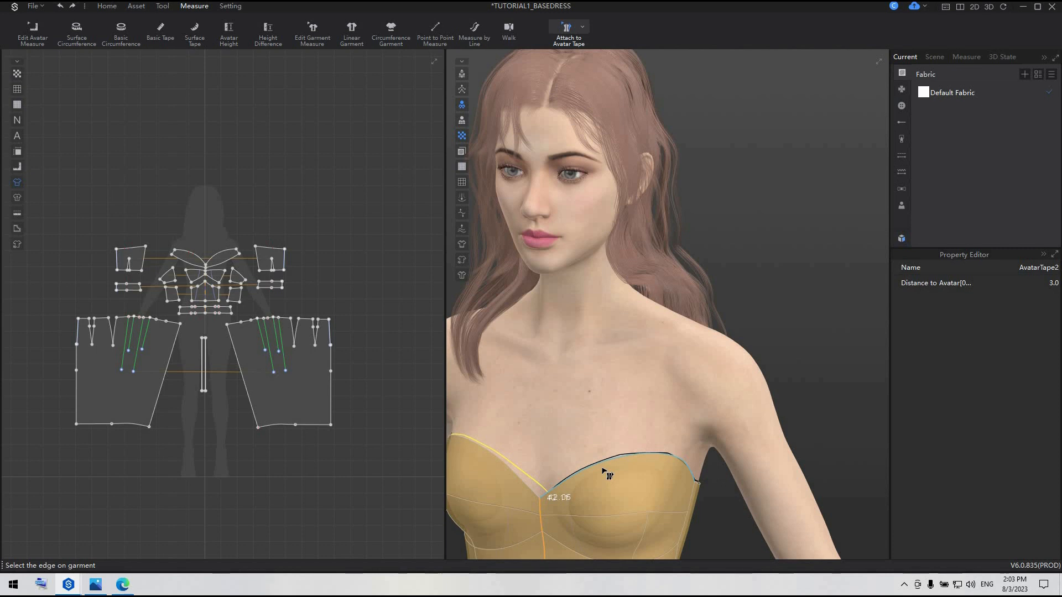
{"action": "left_click", "coordinate": [603, 470]}
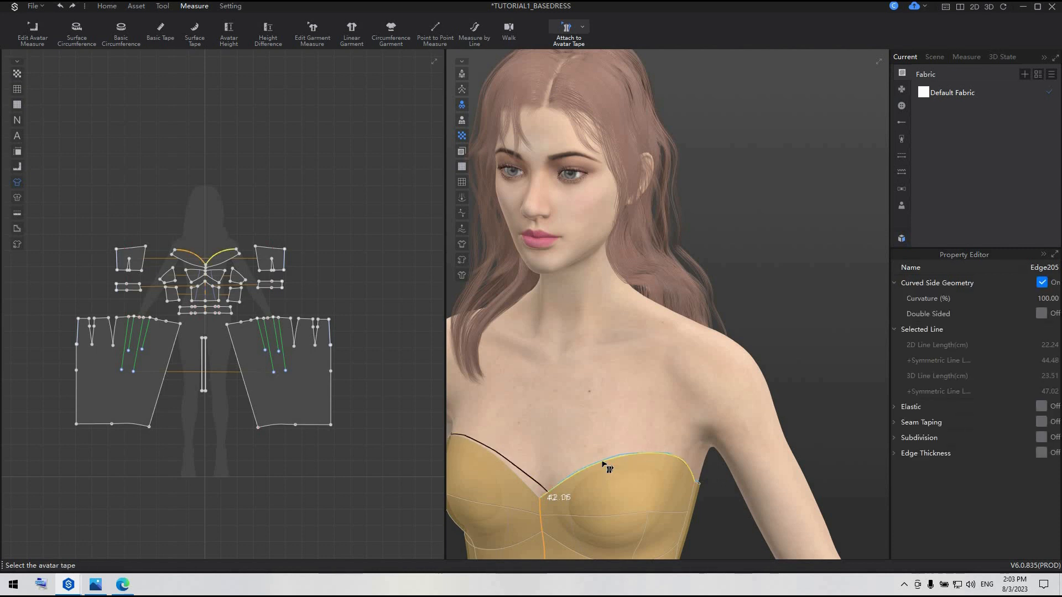
{"action": "left_click", "coordinate": [602, 463]}
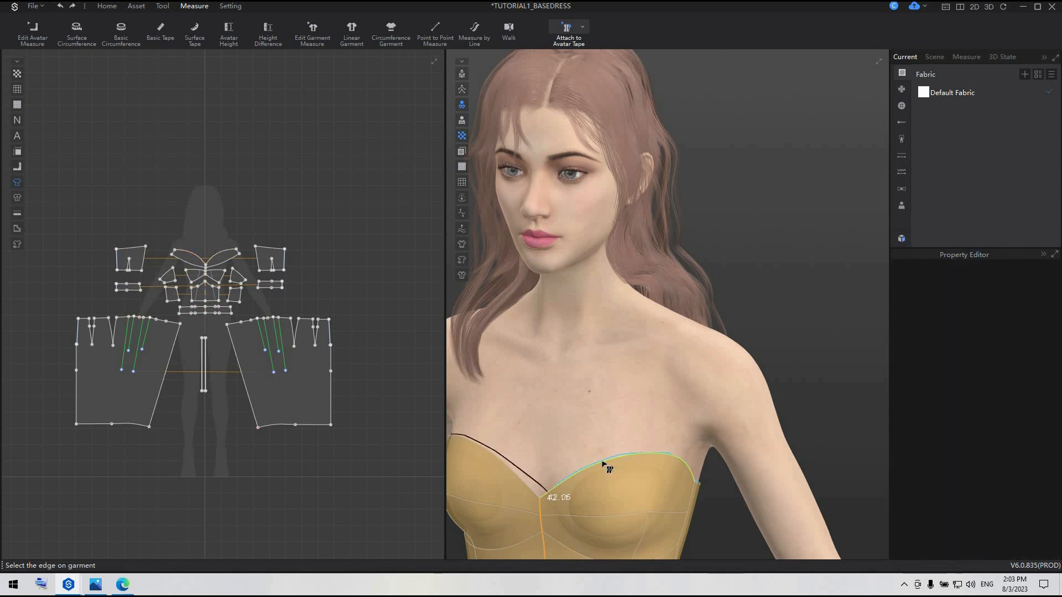
{"action": "right_click_drag", "start_coordinate": [607, 463], "coordinate": [719, 459]}
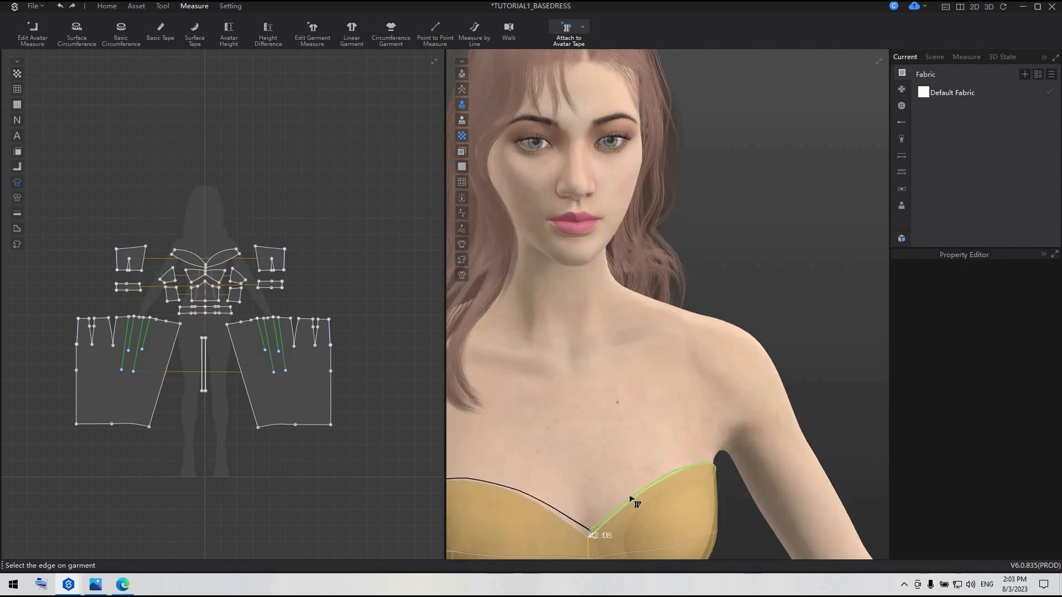
{"action": "middle_click_drag", "start_coordinate": [640, 482], "coordinate": [676, 411]}
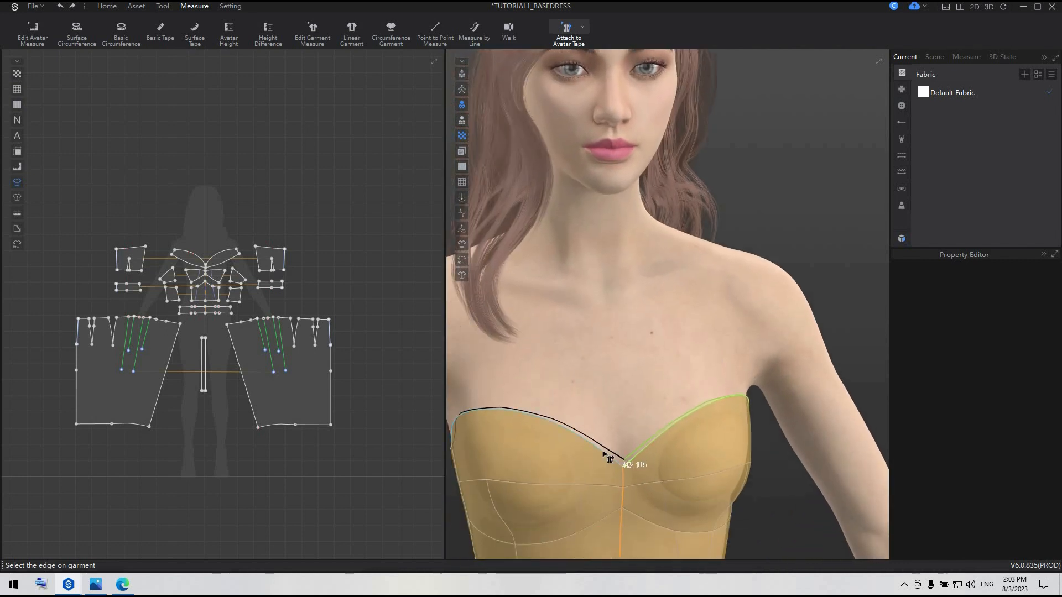
{"action": "left_click", "coordinate": [604, 454]}
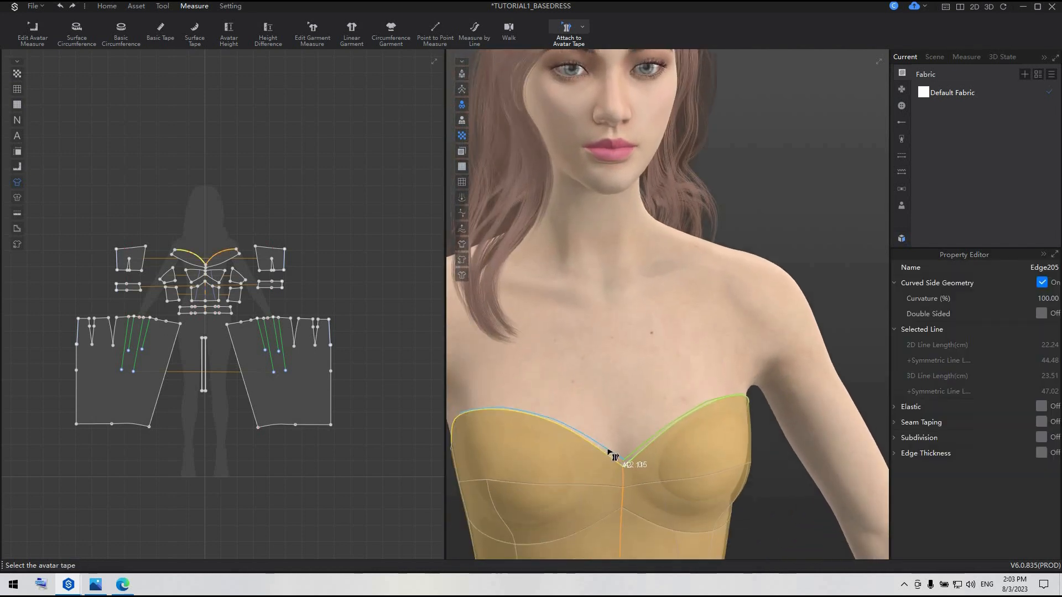
{"action": "left_click", "coordinate": [610, 453]}
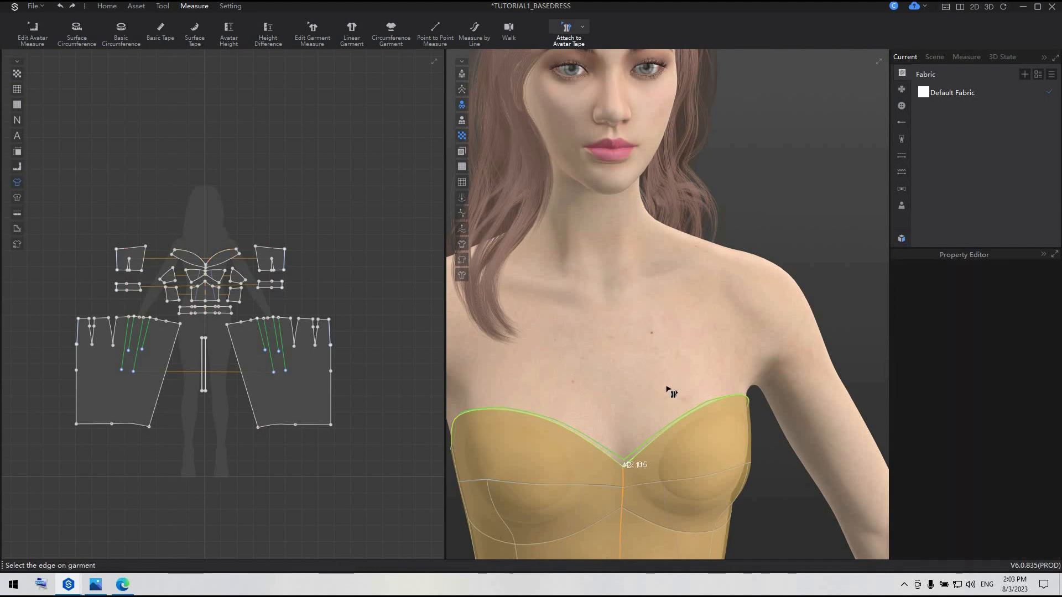
Run the simulation to pull the attached neckline onto the avatar tapes, then stop it
{"action": "key", "text": "space"}
{"action": "key", "text": "space"}
{"action": "key", "text": "space"}
{"action": "key", "text": "space"}
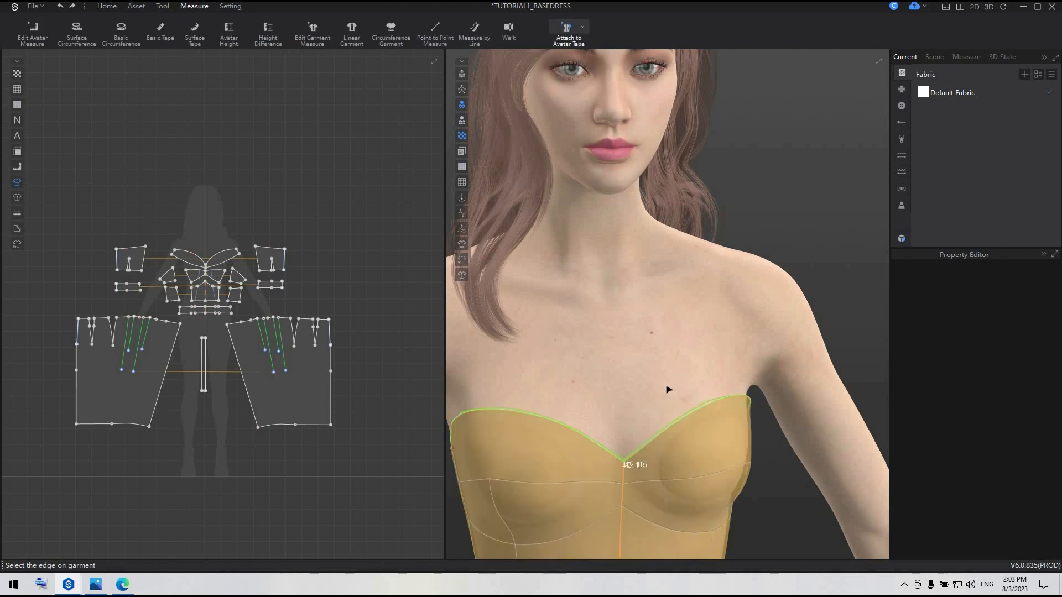
{"action": "key", "text": "space"}
{"action": "key", "text": "space"}
Select all bodice and waistband patterns together and freeze them, leaving the skirt panels and the narrow strips unfrozen
{"action": "scroll", "coordinate": [671, 392], "scroll_direction": "down", "scroll_amount": 2}
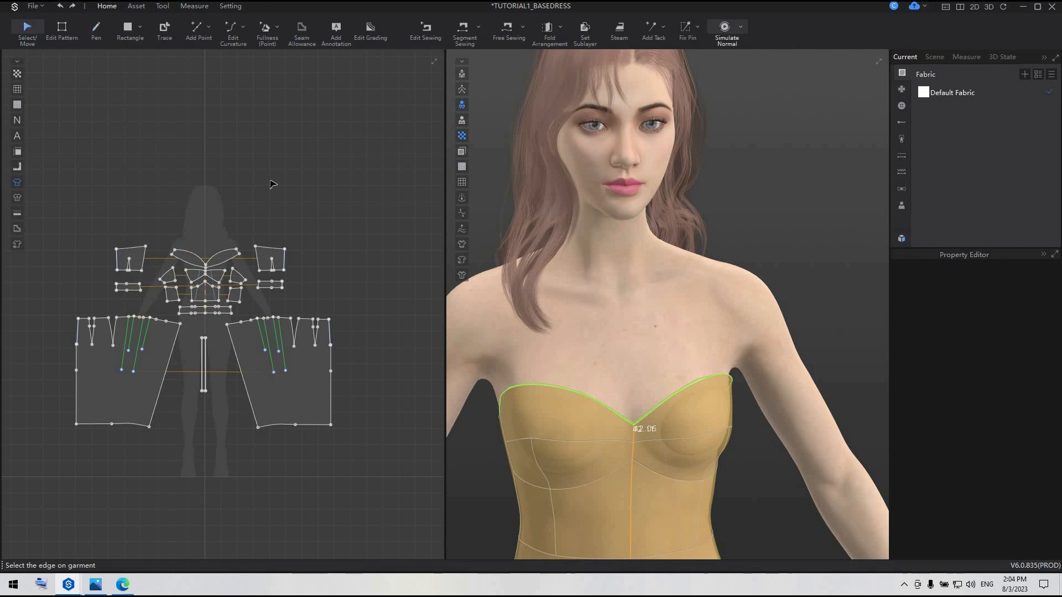
{"action": "scroll", "coordinate": [273, 184], "scroll_direction": "down", "scroll_amount": 5}
{"action": "scroll", "coordinate": [597, 327], "scroll_direction": "down", "scroll_amount": 2}
{"action": "scroll", "coordinate": [260, 218], "scroll_direction": "up", "scroll_amount": 6}
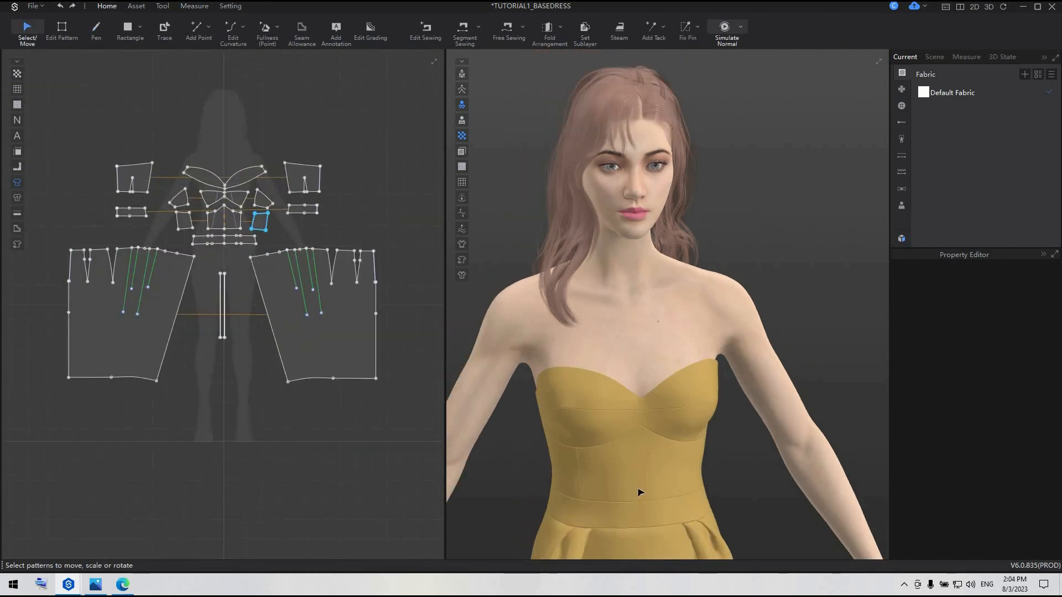
{"action": "scroll", "coordinate": [622, 456], "scroll_direction": "down", "scroll_amount": 3}
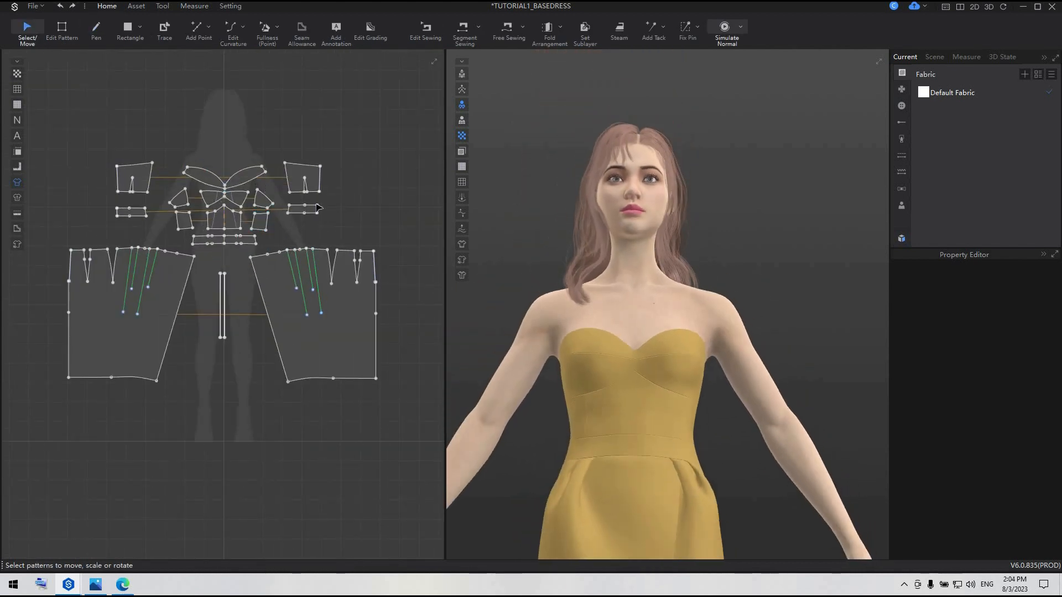
{"action": "left_click_drag", "start_coordinate": [83, 111], "coordinate": [344, 254]}
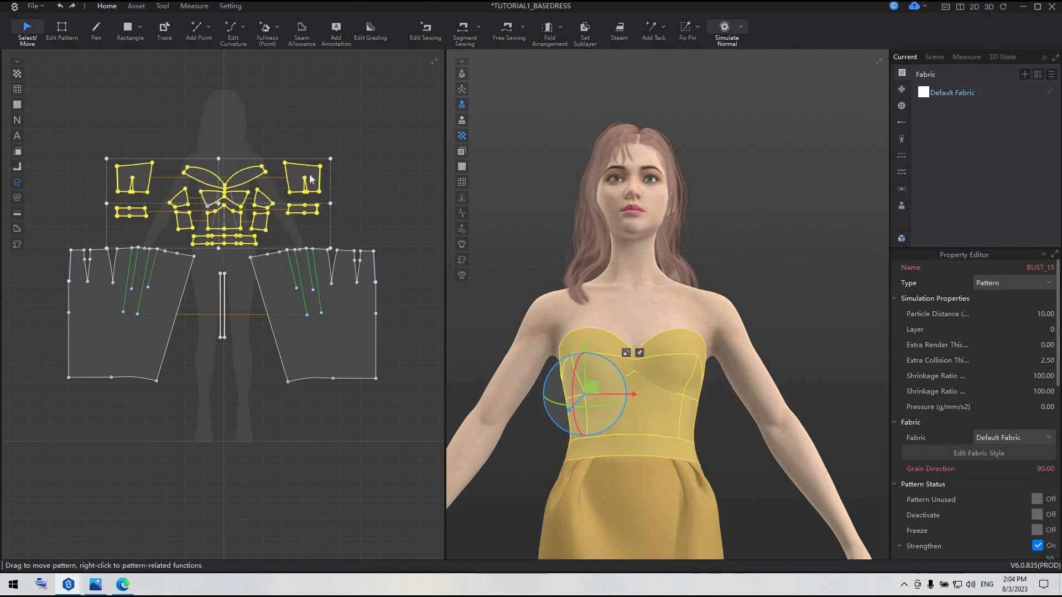
{"action": "right_click", "coordinate": [309, 175]}
{"action": "left_click", "coordinate": [343, 338]}
{"action": "left_click", "coordinate": [828, 486]}
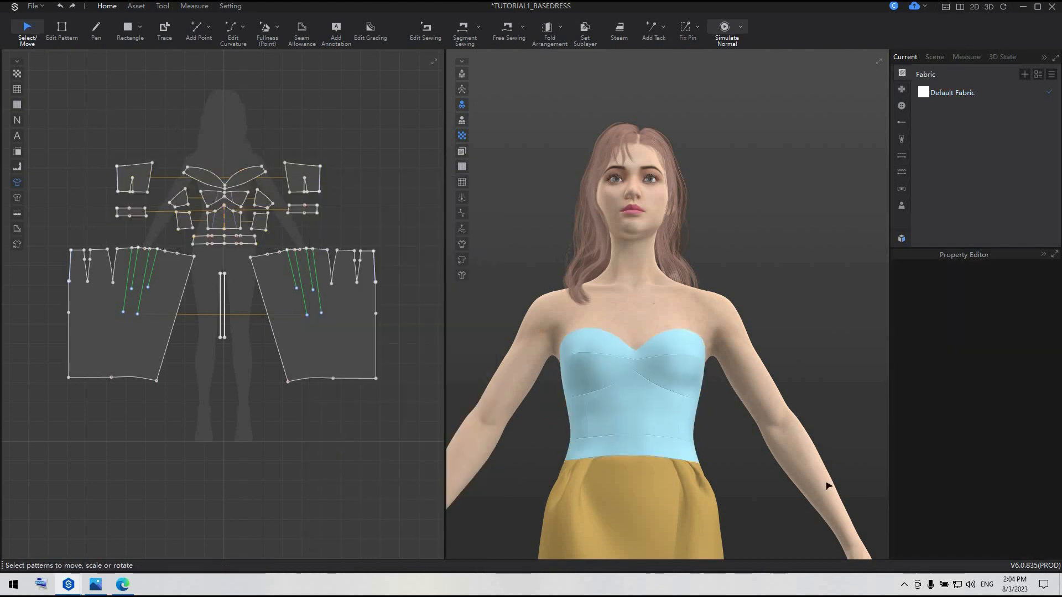
{"action": "right_click_drag", "start_coordinate": [809, 426], "coordinate": [819, 462]}
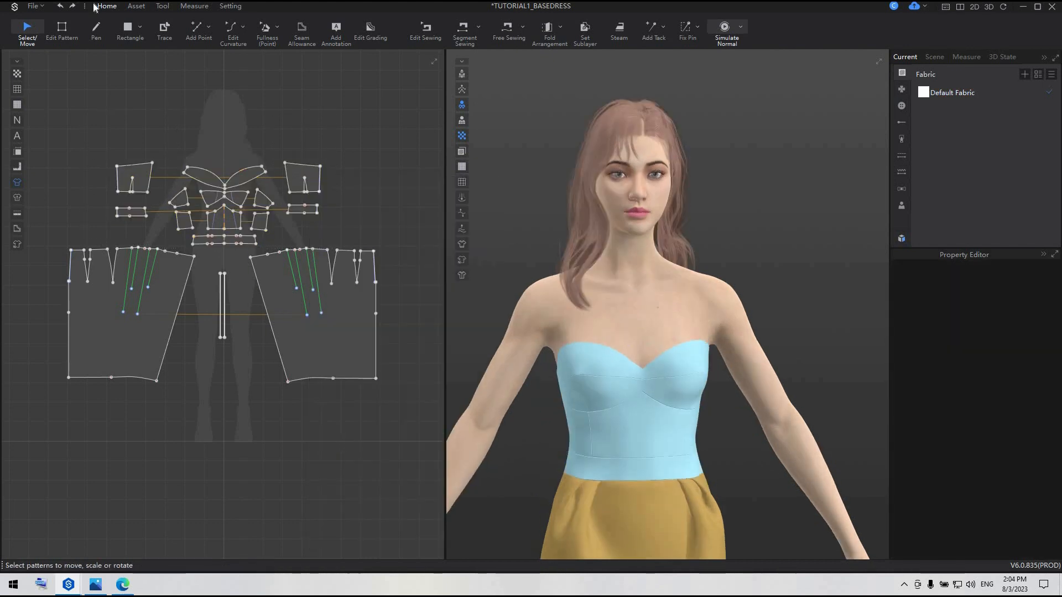
Save the project as TUTORIAL_3 in the TUTORIAL_3 folder, replacing the existing file, and dismiss the save notice
{"action": "left_click", "coordinate": [35, 7]}
{"action": "mouse_move", "coordinate": [47, 83]}
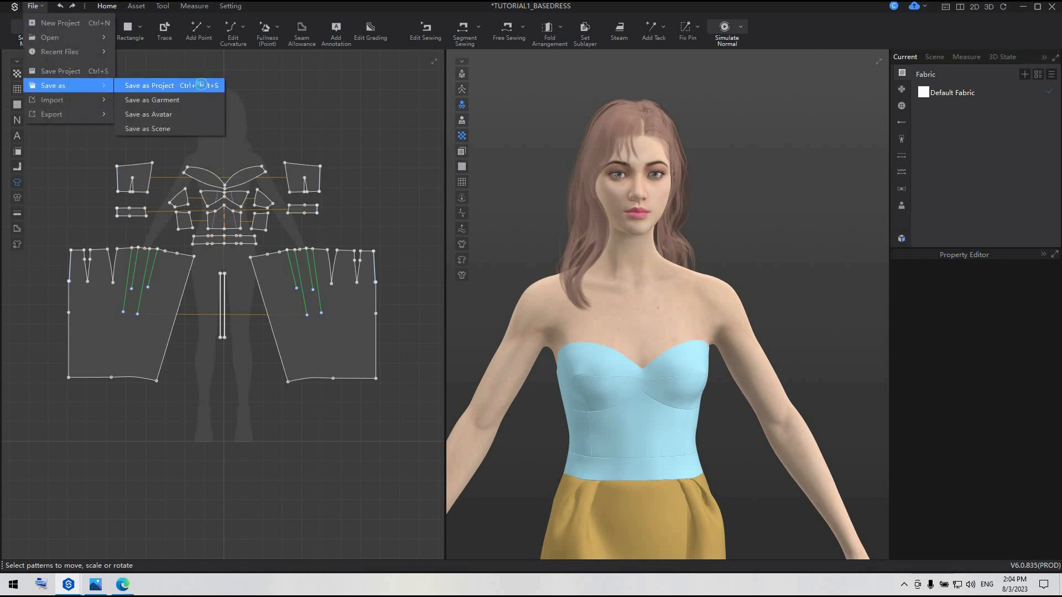
{"action": "left_click", "coordinate": [202, 84]}
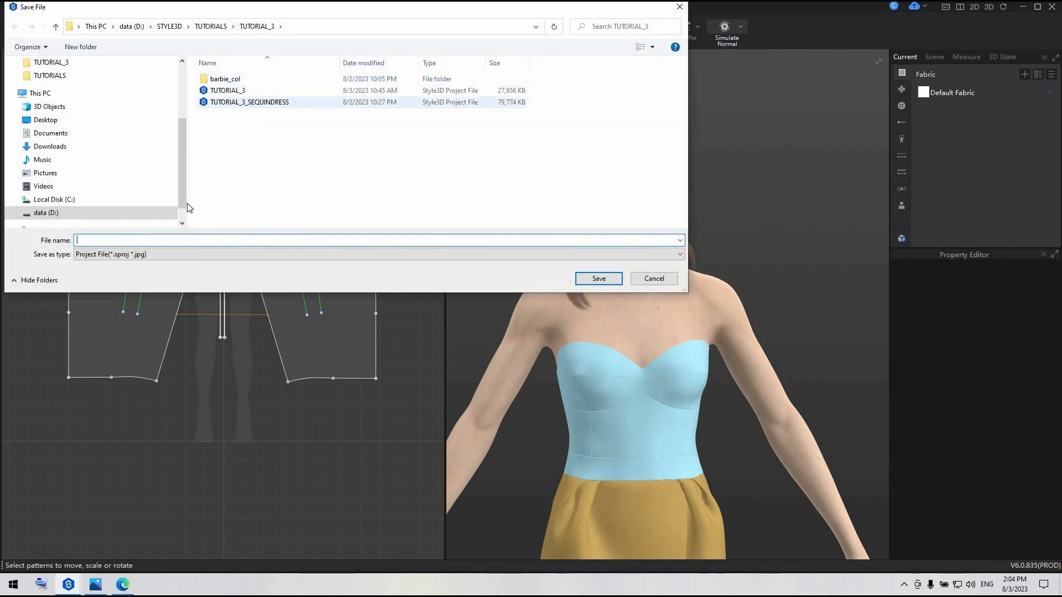
{"action": "left_click", "coordinate": [242, 93]}
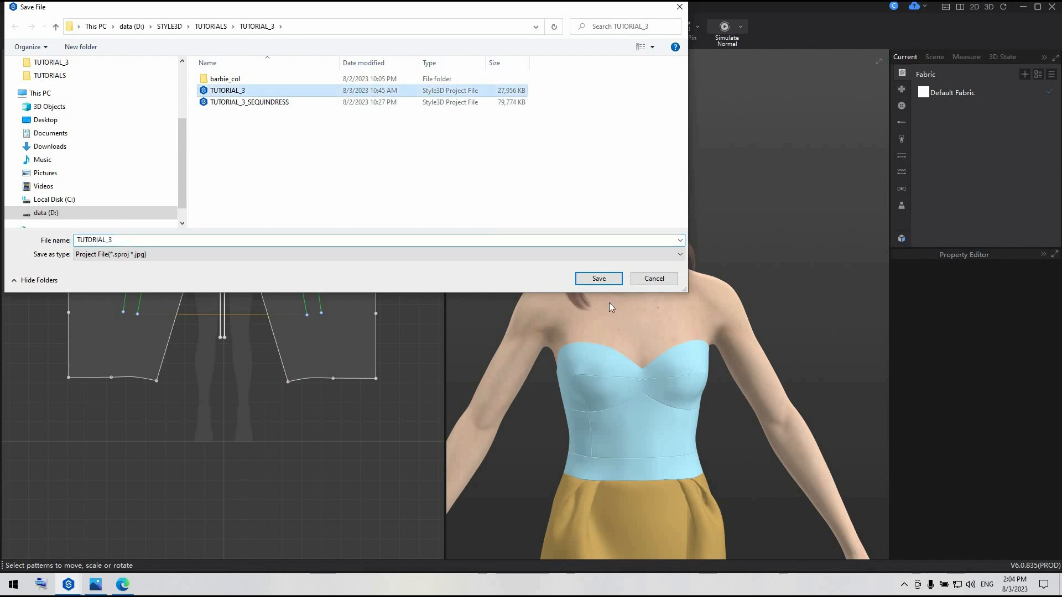
{"action": "left_click", "coordinate": [599, 279]}
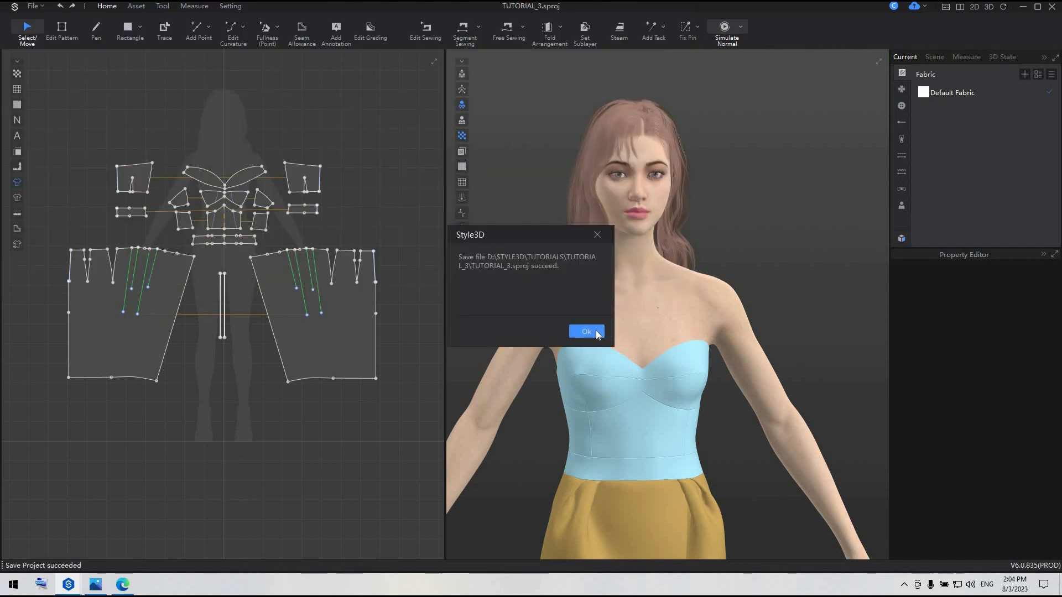
{"action": "key", "text": "Return"}
Add a point on the waist-edge segment next to the skirt panel's wrap-front corner, splitting it with Line1 at 6 cm
{"action": "scroll", "coordinate": [647, 373], "scroll_direction": "down", "scroll_amount": 3}
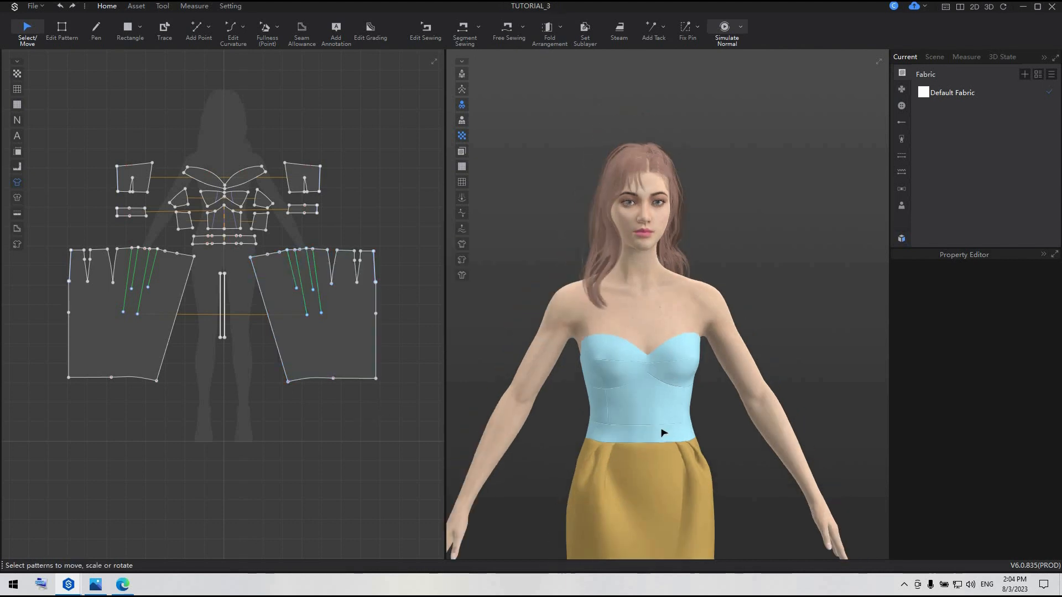
{"action": "middle_click_drag", "start_coordinate": [658, 423], "coordinate": [641, 312]}
{"action": "scroll", "coordinate": [641, 313], "scroll_direction": "down", "scroll_amount": 1}
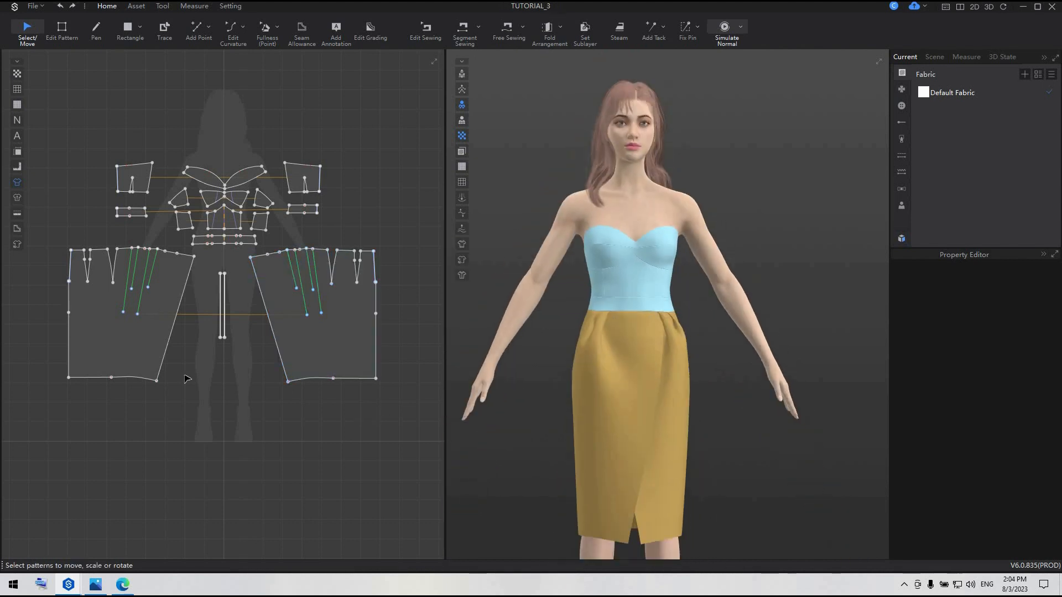
{"action": "scroll", "coordinate": [303, 271], "scroll_direction": "up", "scroll_amount": 2}
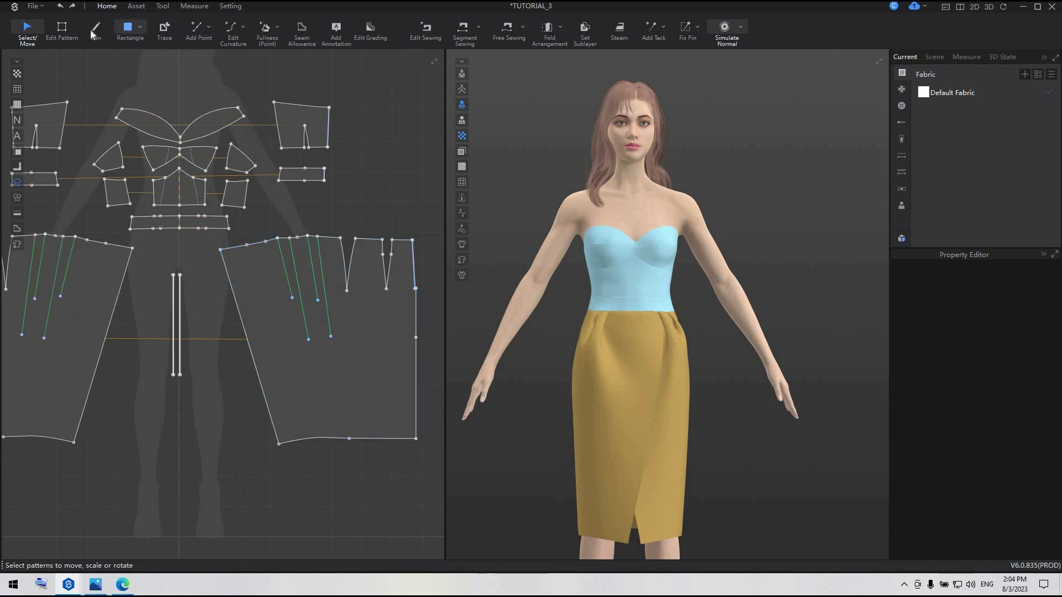
{"action": "left_click", "coordinate": [197, 29]}
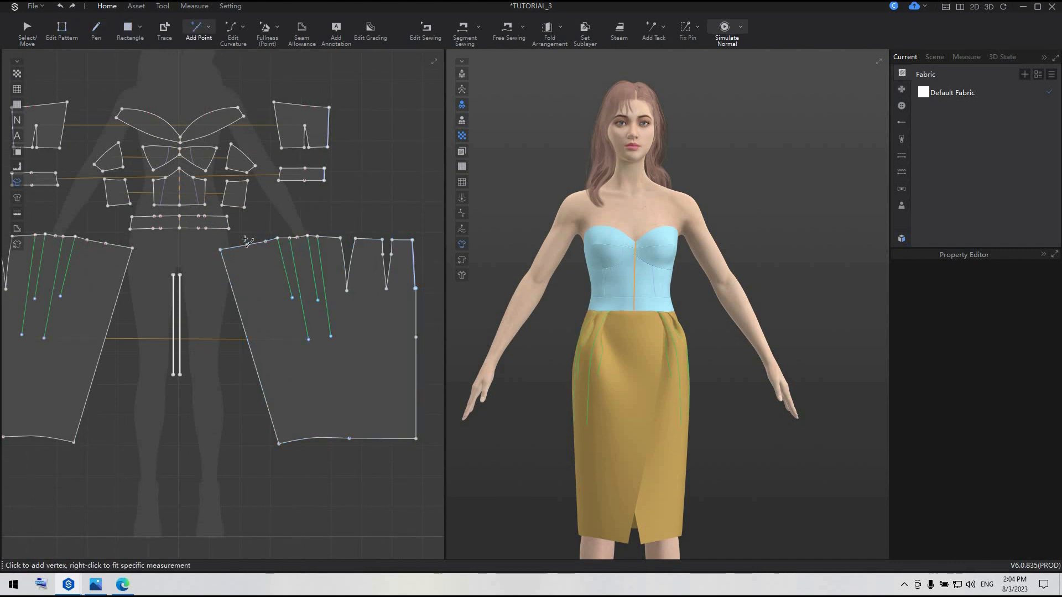
{"action": "scroll", "coordinate": [245, 239], "scroll_direction": "up", "scroll_amount": 3}
{"action": "right_click", "coordinate": [231, 259]}
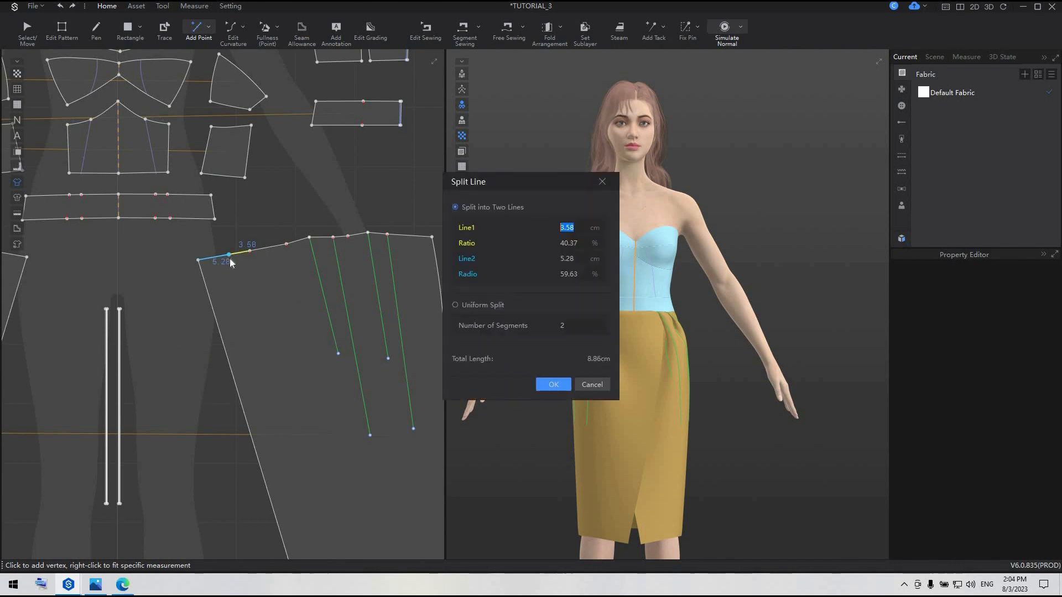
{"action": "type", "text": "6"}
{"action": "key", "text": "Return"}
Delete the existing point partway down the skirt panel's centre-back edge, below the zipper end
{"action": "scroll", "coordinate": [280, 294], "scroll_direction": "up", "scroll_amount": 1}
{"action": "middle_click_drag", "start_coordinate": [279, 293], "coordinate": [186, 213]}
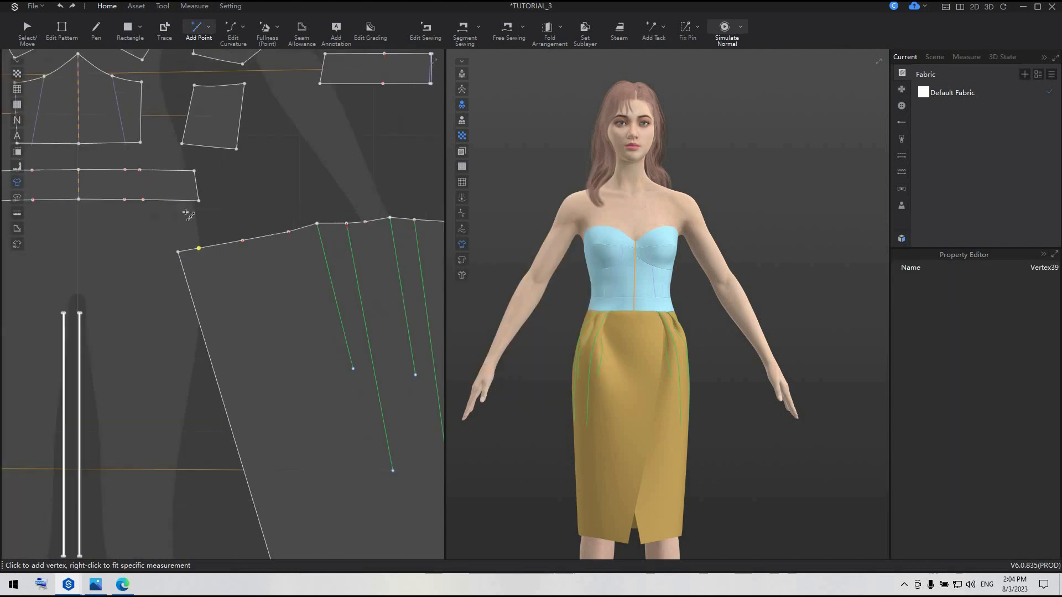
{"action": "scroll", "coordinate": [346, 312], "scroll_direction": "down", "scroll_amount": 3}
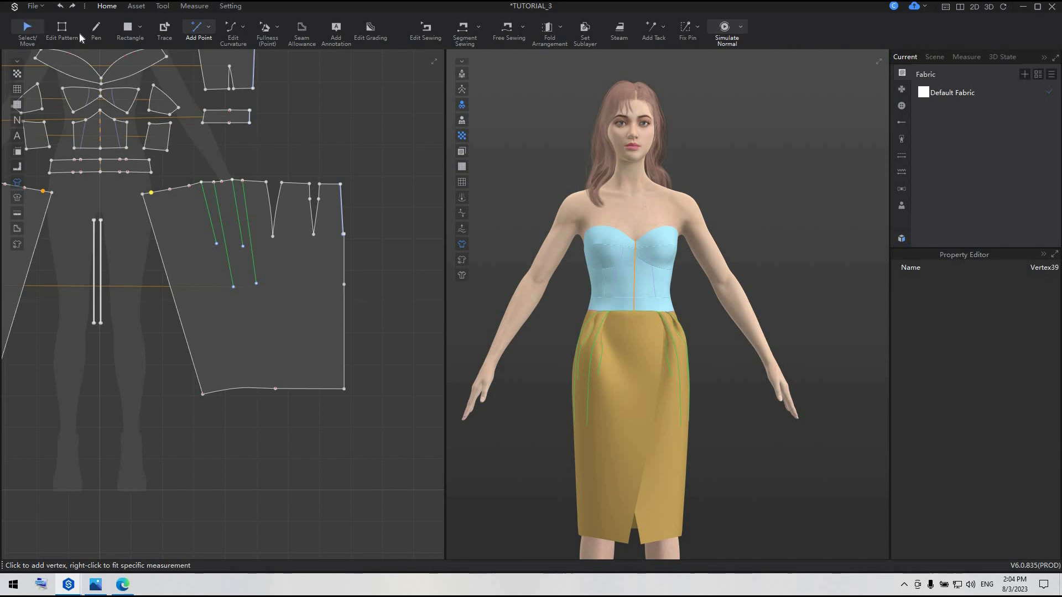
{"action": "key", "text": "z"}
{"action": "left_click", "coordinate": [344, 285]}
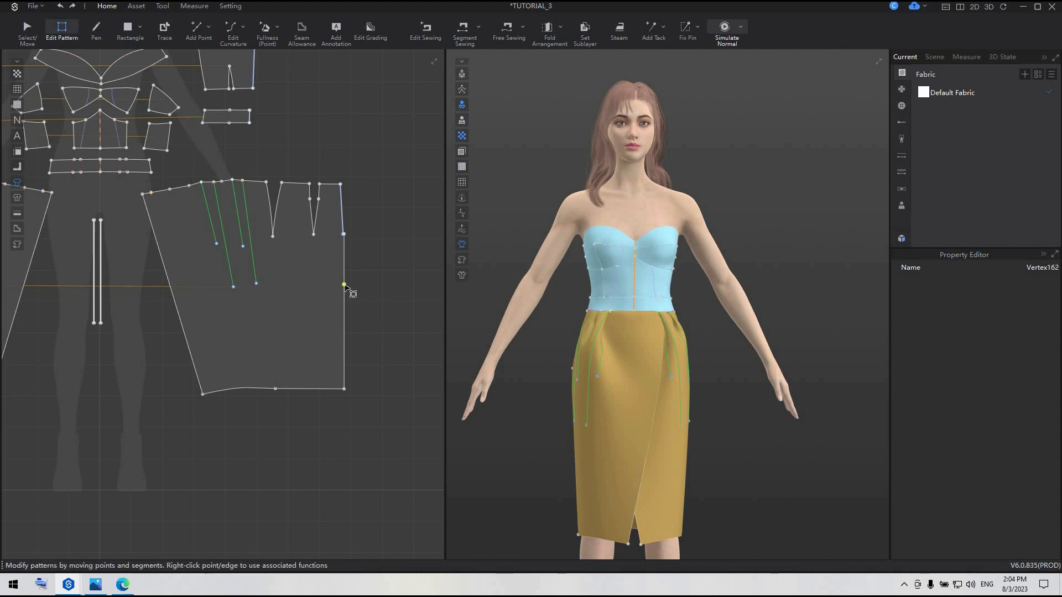
{"action": "key", "text": "Delete"}
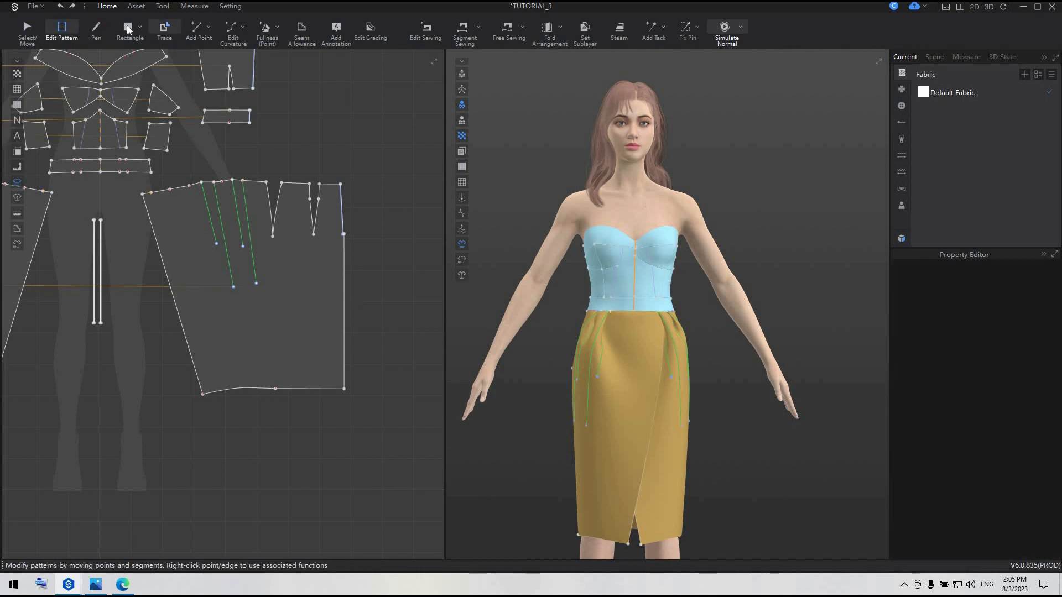
Add a point on the skirt panel's centre-back edge 15 cm below the zipper end
{"action": "left_click", "coordinate": [205, 29]}
{"action": "key", "text": "x"}
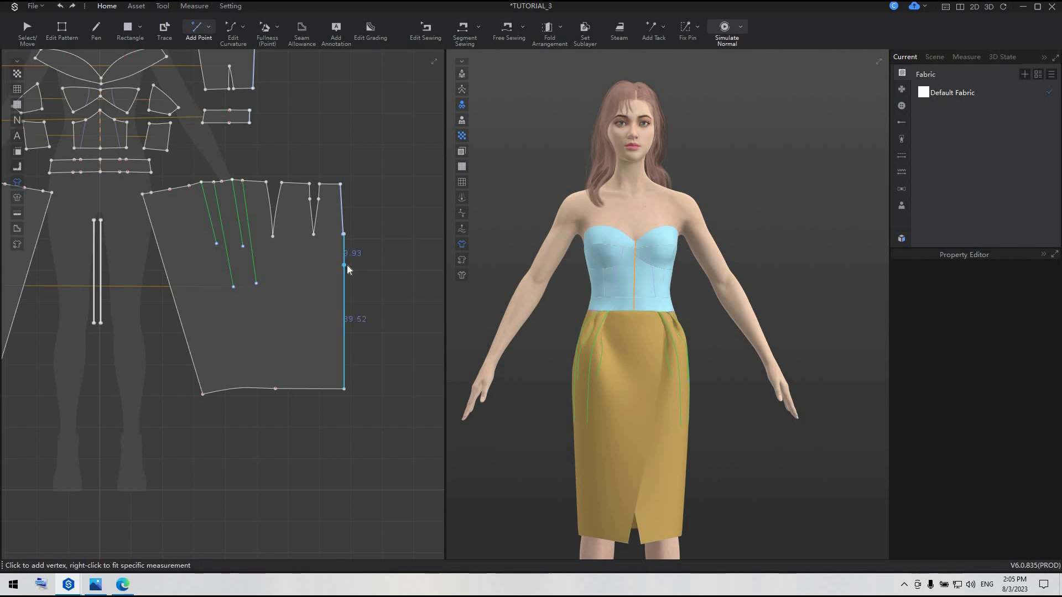
{"action": "right_click", "coordinate": [347, 264]}
{"action": "type", "text": "15"}
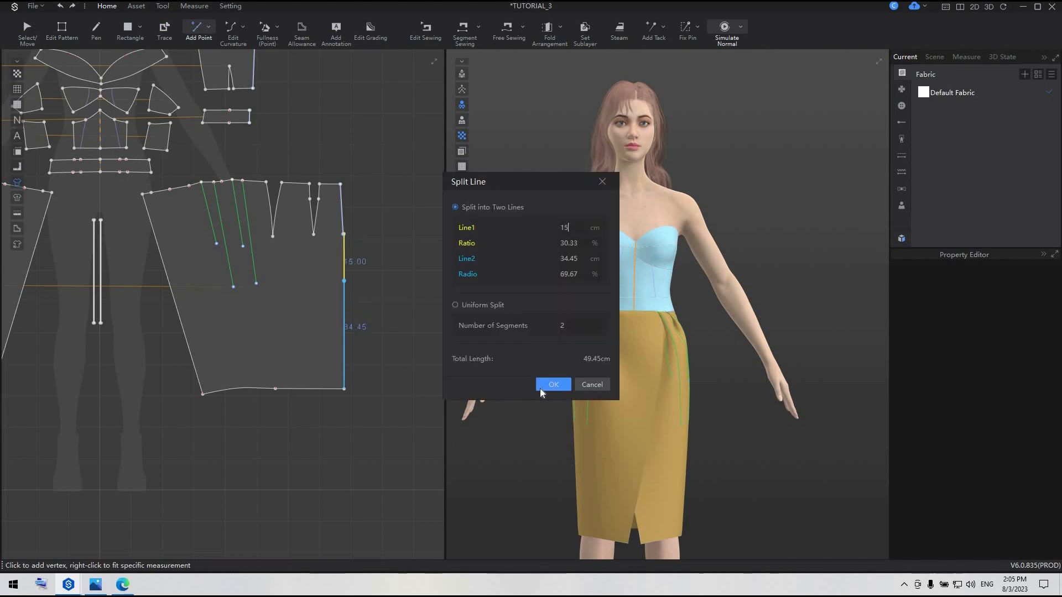
{"action": "left_click", "coordinate": [545, 386]}
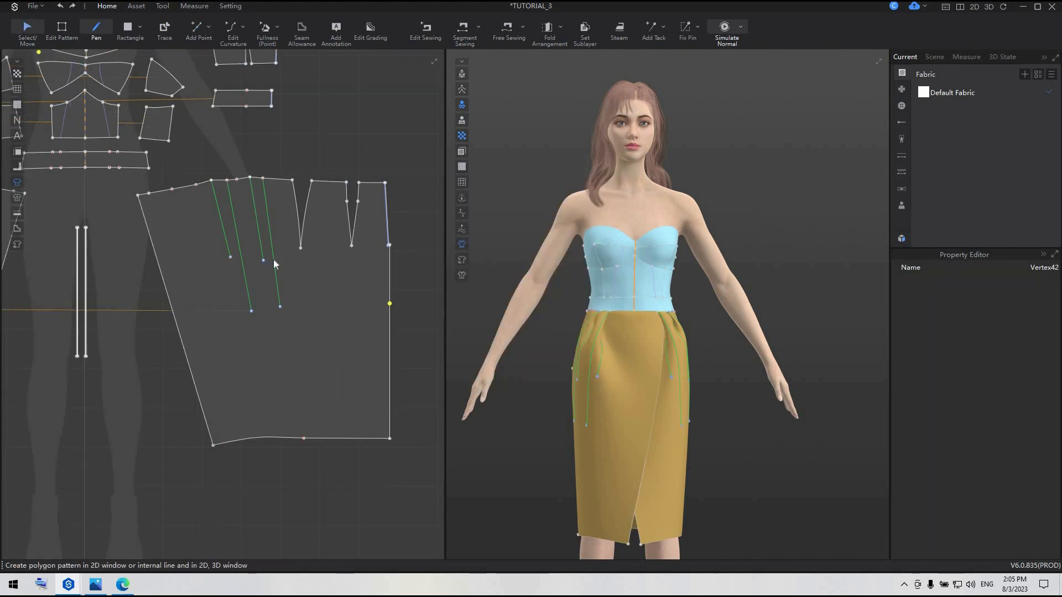
{"action": "key", "text": "a"}
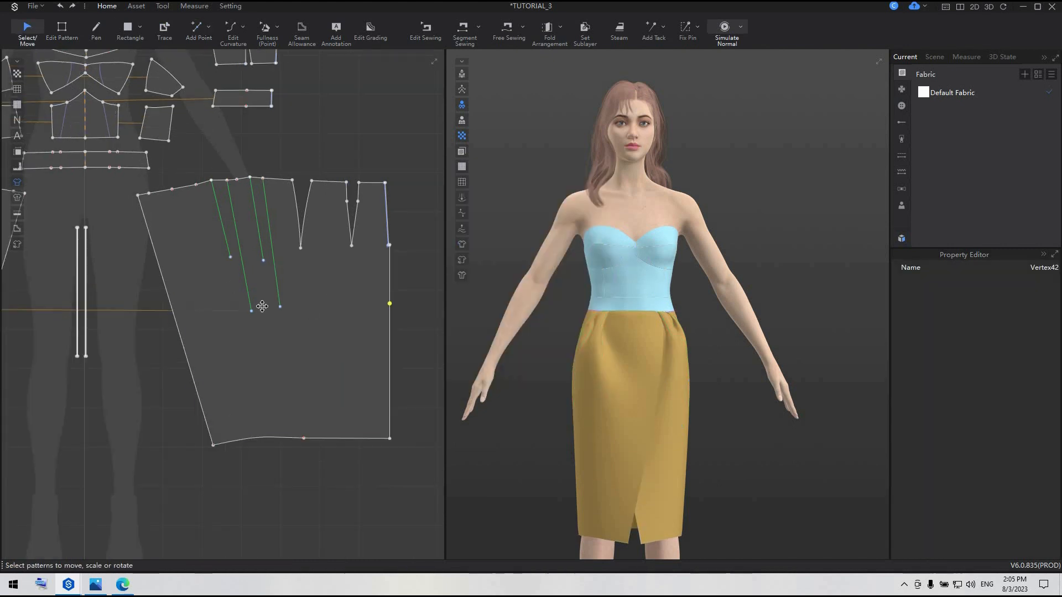
{"action": "left_click", "coordinate": [223, 211]}
{"action": "scroll", "coordinate": [245, 259], "scroll_direction": "up", "scroll_amount": 4}
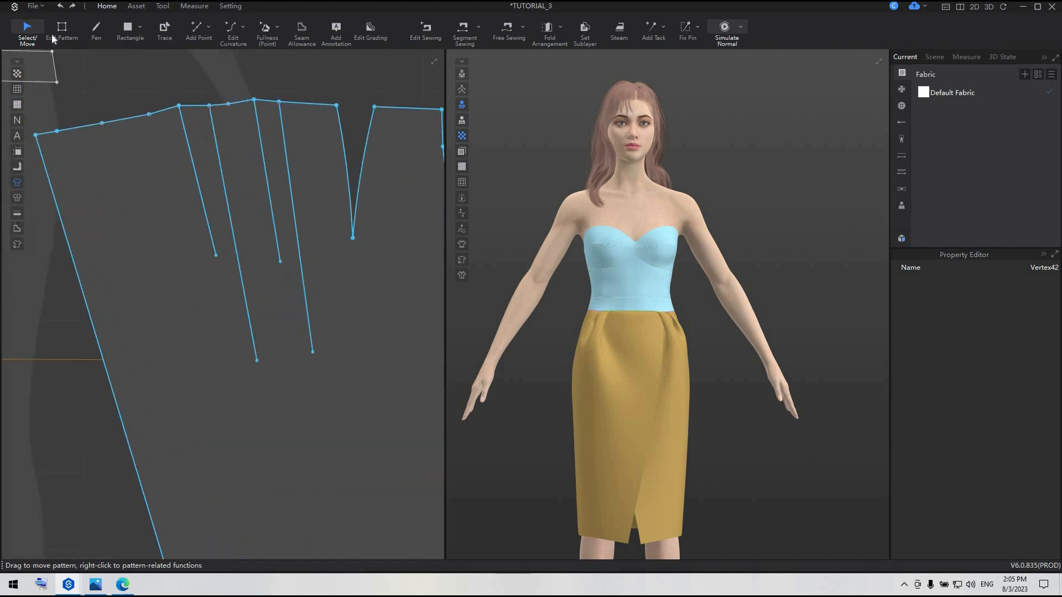
{"action": "key", "text": "z"}
{"action": "left_click", "coordinate": [216, 255]}
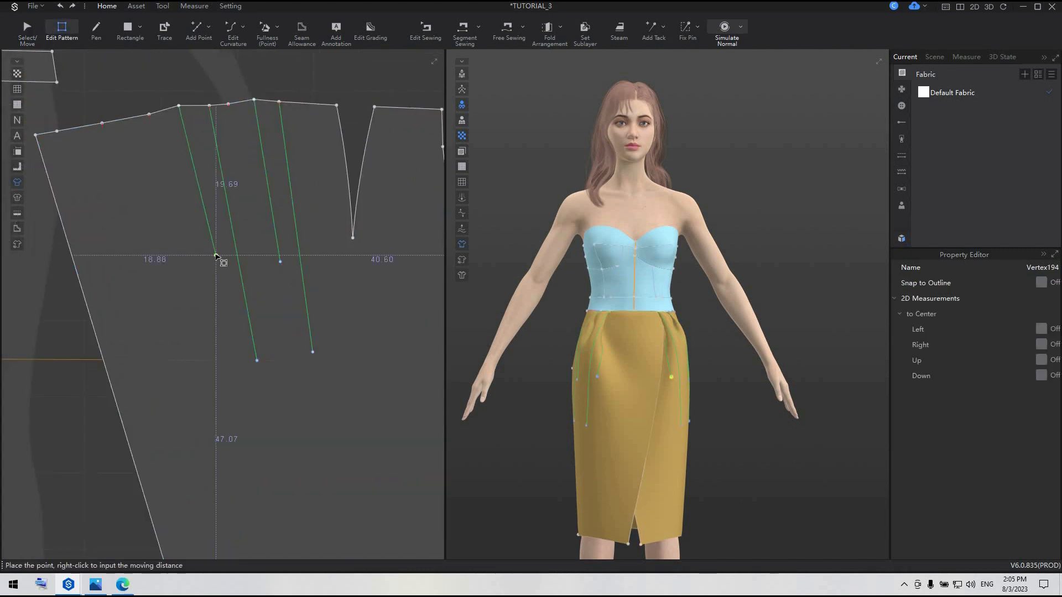
{"action": "left_click", "coordinate": [257, 360]}
{"action": "left_click", "coordinate": [238, 232]}
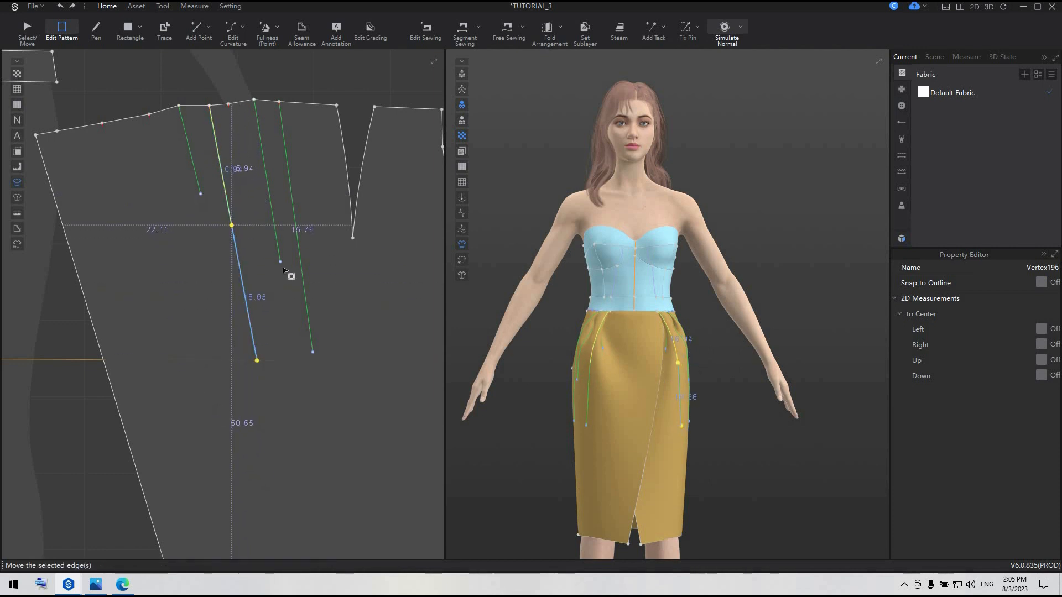
{"action": "left_click_drag", "start_coordinate": [280, 262], "coordinate": [272, 210]}
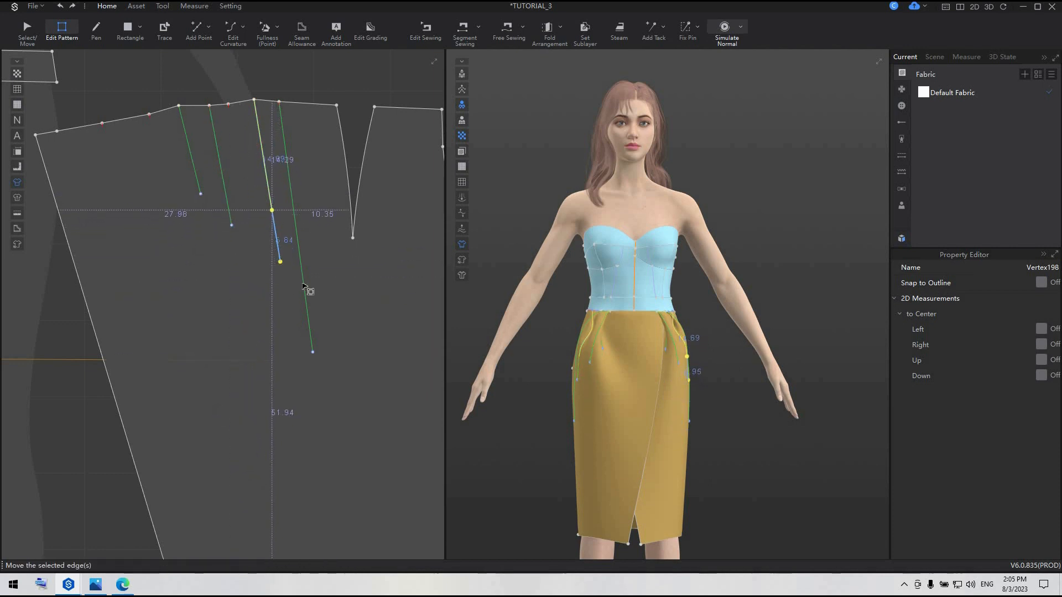
{"action": "key", "text": "ctrl+z"}
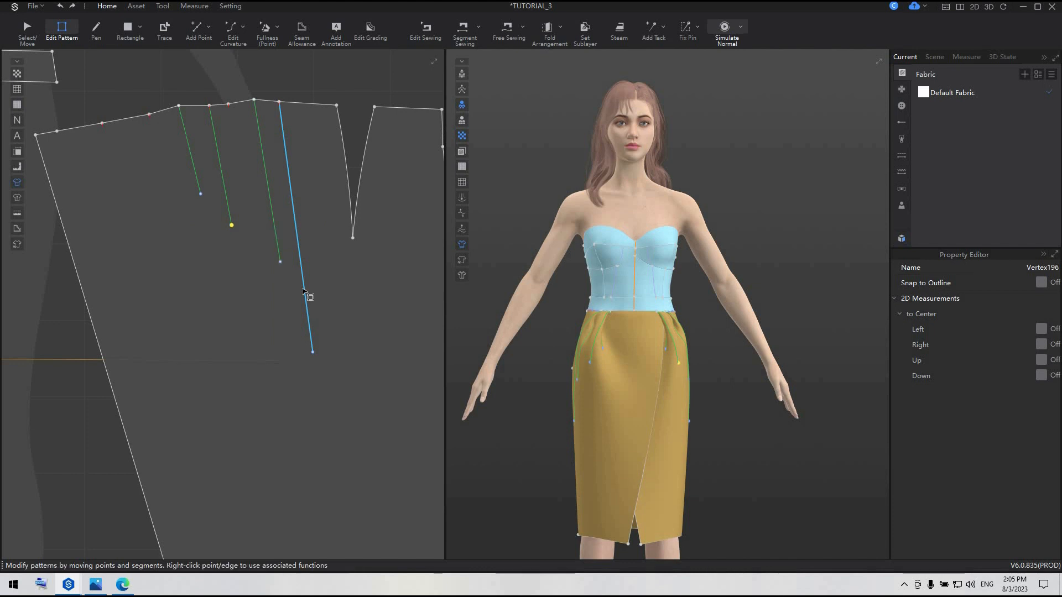
{"action": "key", "text": "ctrl+z"}
{"action": "key", "text": "ctrl+z"}
Clone the skirt panel's current outline and pleat lines as reference lines
{"action": "scroll", "coordinate": [304, 292], "scroll_direction": "down", "scroll_amount": 8}
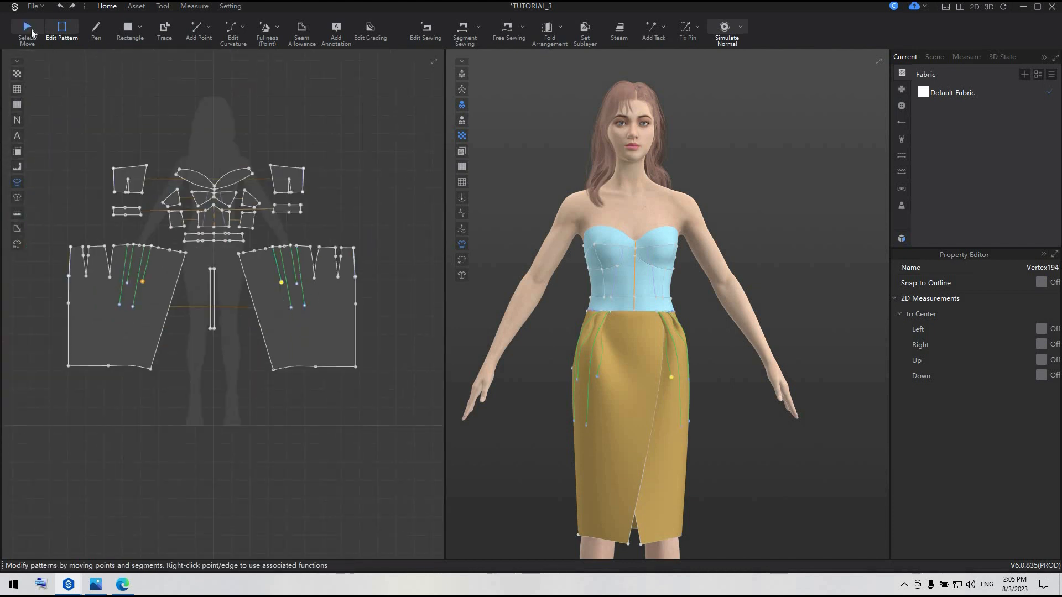
{"action": "left_click", "coordinate": [27, 29]}
{"action": "left_click", "coordinate": [333, 330]}
{"action": "right_click", "coordinate": [335, 331]}
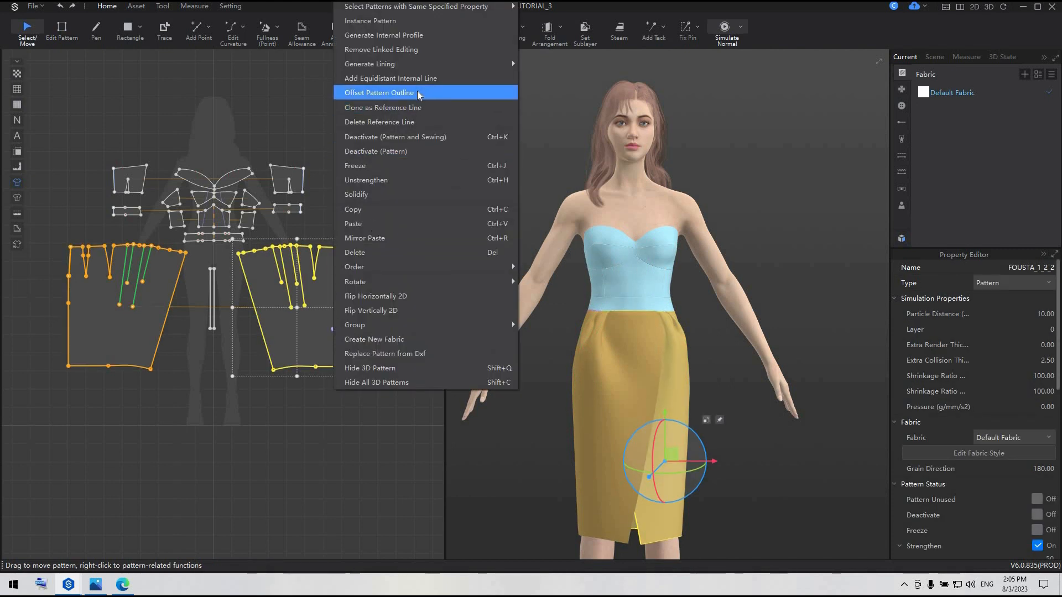
{"action": "left_click", "coordinate": [394, 108]}
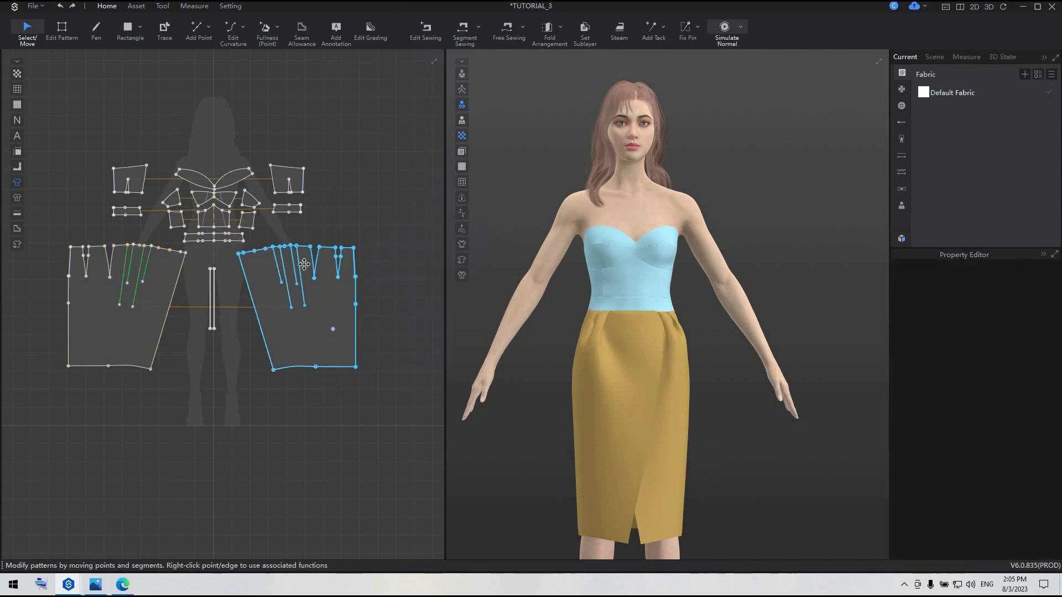
Shorten the skirt panel's four internal pleat lines by moving their lower endpoints up along the cloned reference lines
{"action": "scroll", "coordinate": [312, 287], "scroll_direction": "up", "scroll_amount": 3}
{"action": "scroll", "coordinate": [289, 328], "scroll_direction": "up", "scroll_amount": 1}
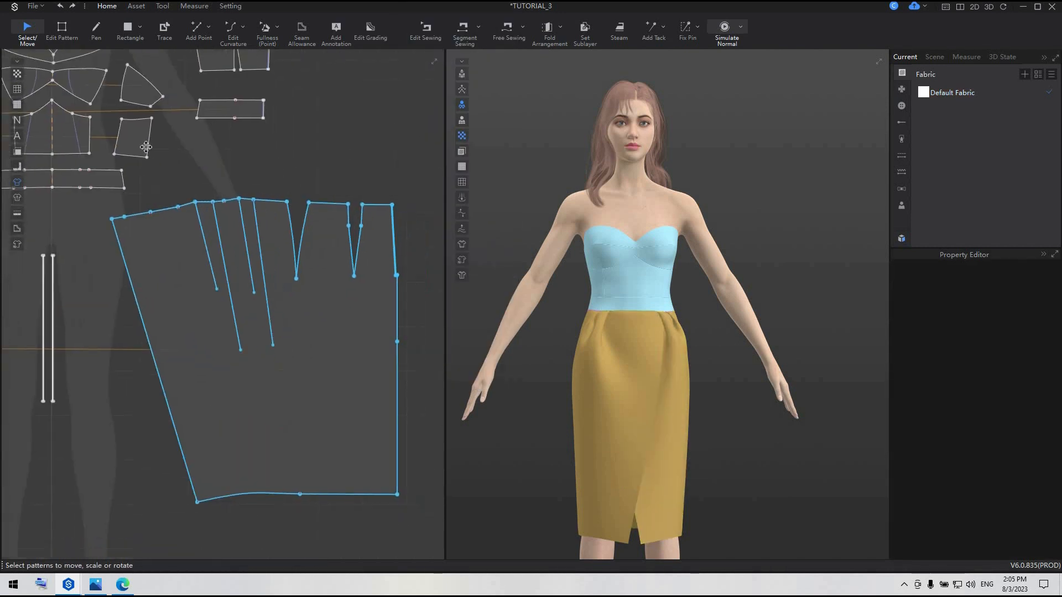
{"action": "key", "text": "z"}
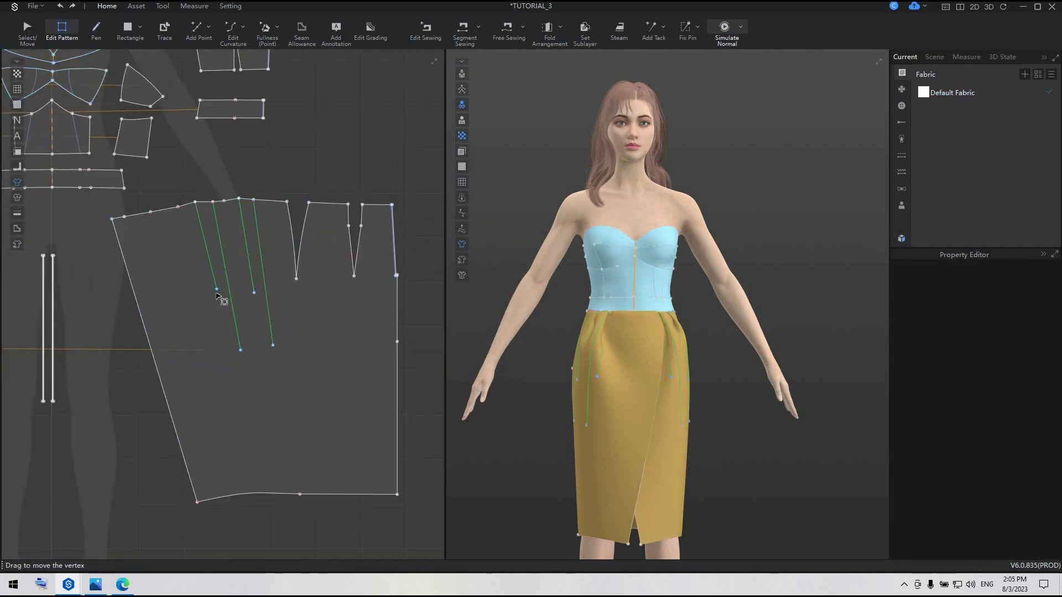
{"action": "left_click", "coordinate": [217, 292]}
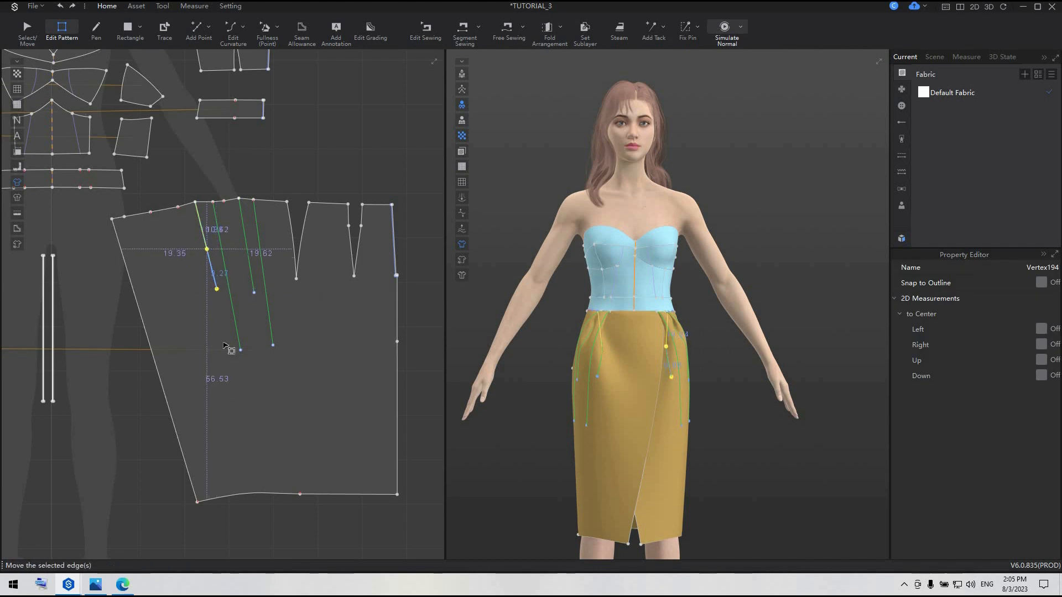
{"action": "left_click_drag", "start_coordinate": [240, 350], "coordinate": [247, 255]}
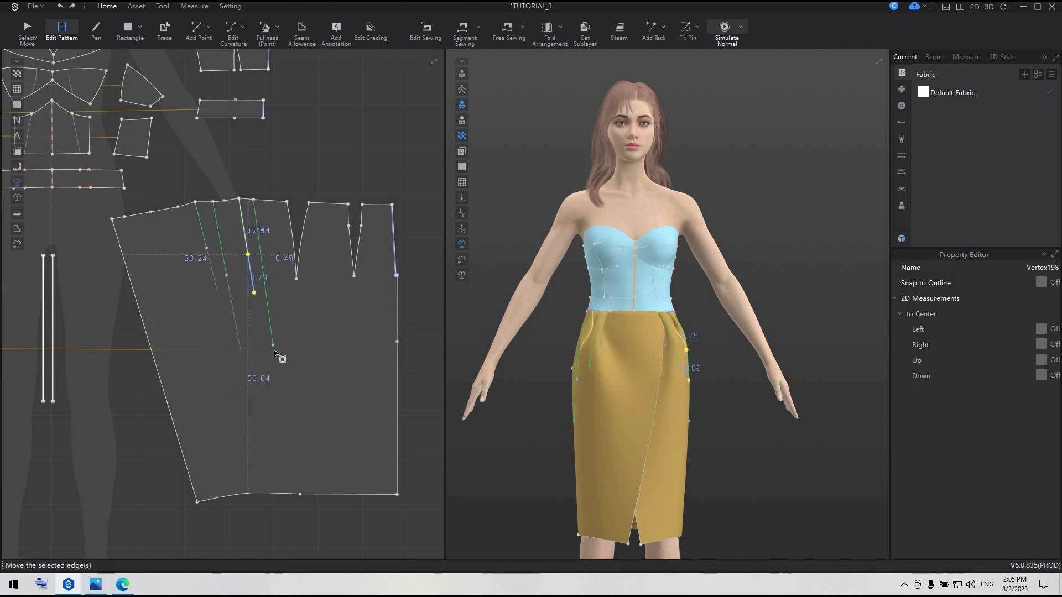
{"action": "left_click_drag", "start_coordinate": [273, 346], "coordinate": [265, 291]}
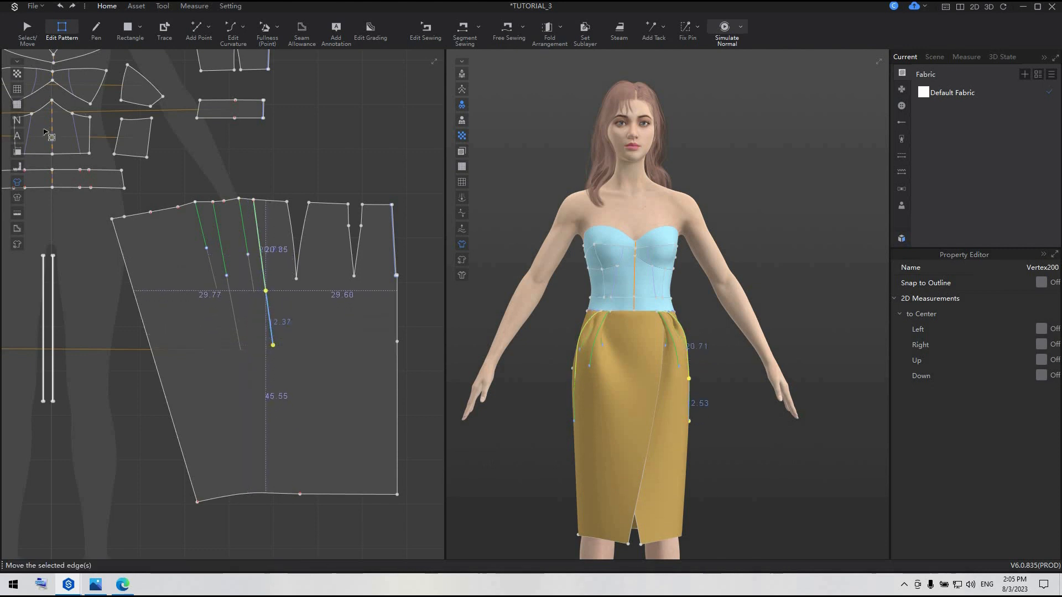
Draw a curved internal line from the waist-edge point near the wrap-front corner to the centre-back point, with segments about 34 and 41 cm long
{"action": "left_click", "coordinate": [95, 28]}
{"action": "left_click", "coordinate": [125, 218]}
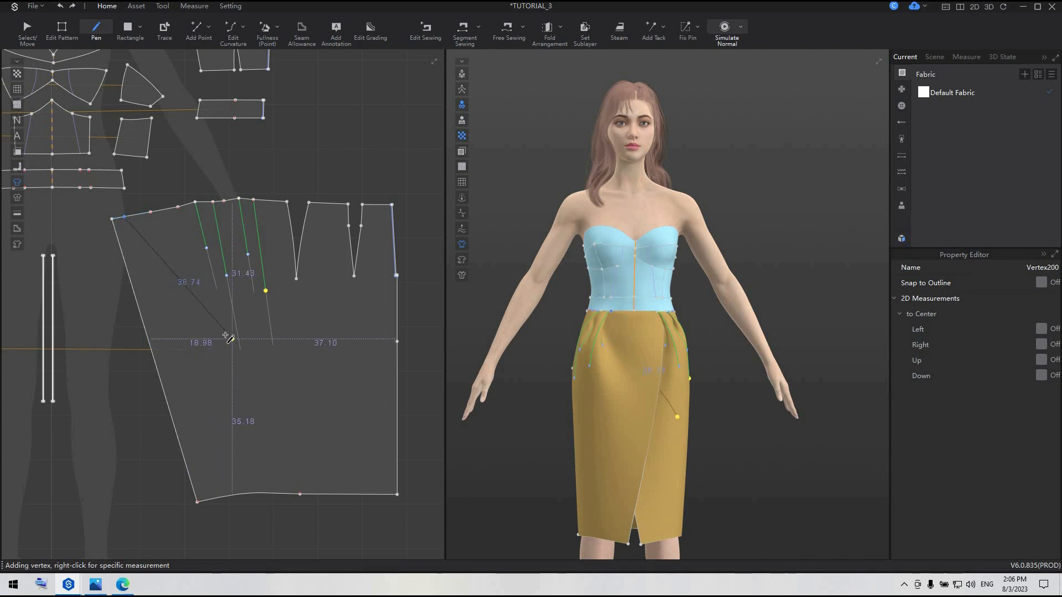
{"action": "left_click_drag", "start_coordinate": [229, 354], "coordinate": [255, 362]}
{"action": "double_click", "coordinate": [397, 341]}
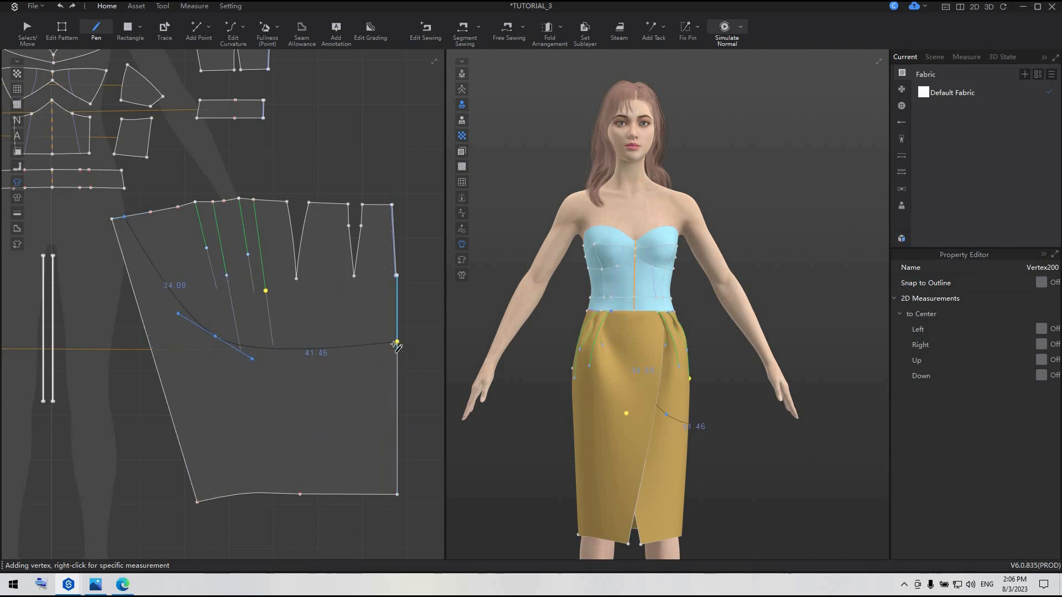
Refine the internal curve by moving its middle point slightly up and reshaping the wrap-front segment with its curve handle
{"action": "left_click", "coordinate": [62, 28]}
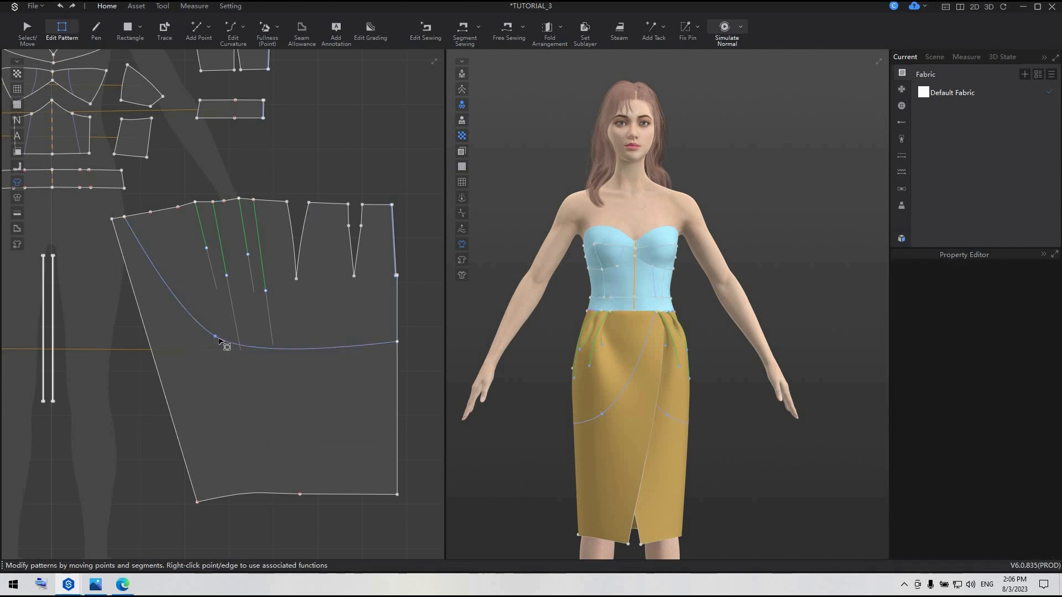
{"action": "left_click", "coordinate": [216, 335]}
{"action": "left_click_drag", "start_coordinate": [216, 334], "coordinate": [214, 326]}
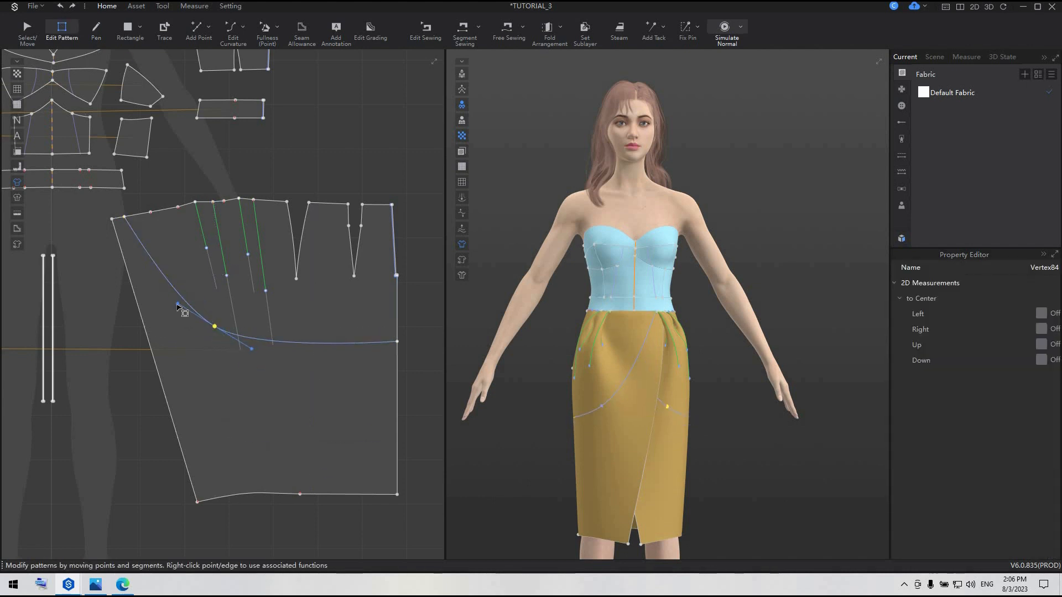
{"action": "left_click_drag", "start_coordinate": [177, 304], "coordinate": [172, 313]}
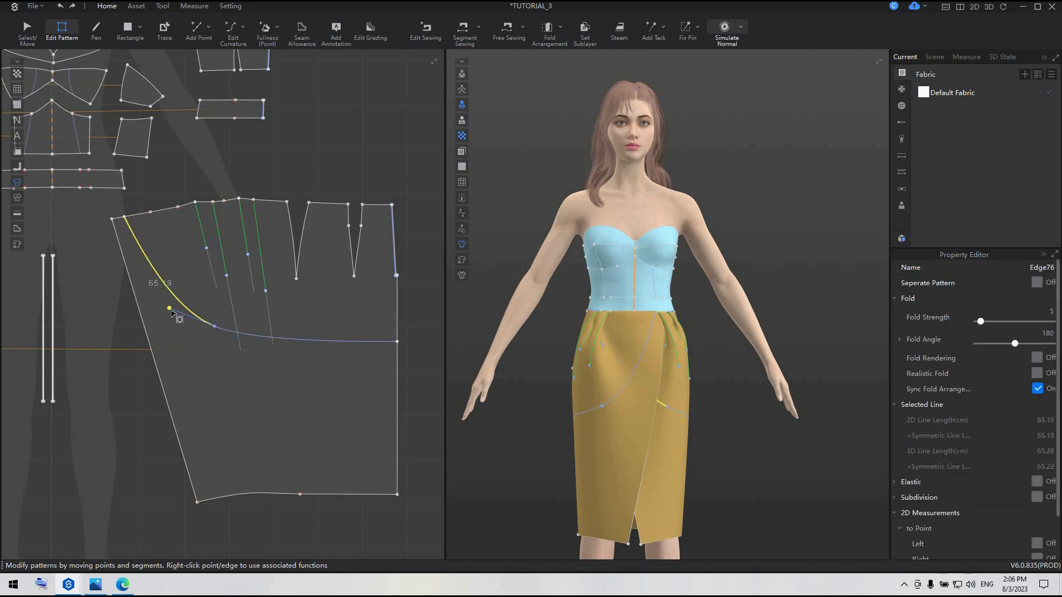
Cut & Sew the skirt panel along both segments of the curved internal line
{"action": "left_click", "coordinate": [249, 339], "text": "shift"}
{"action": "right_click", "coordinate": [248, 341]}
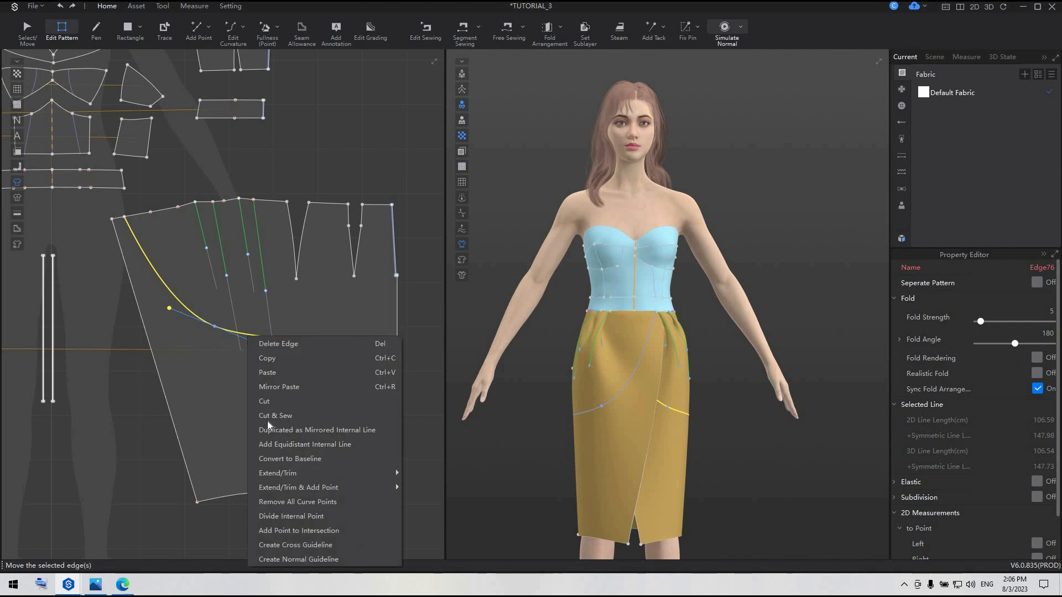
{"action": "left_click", "coordinate": [271, 412]}
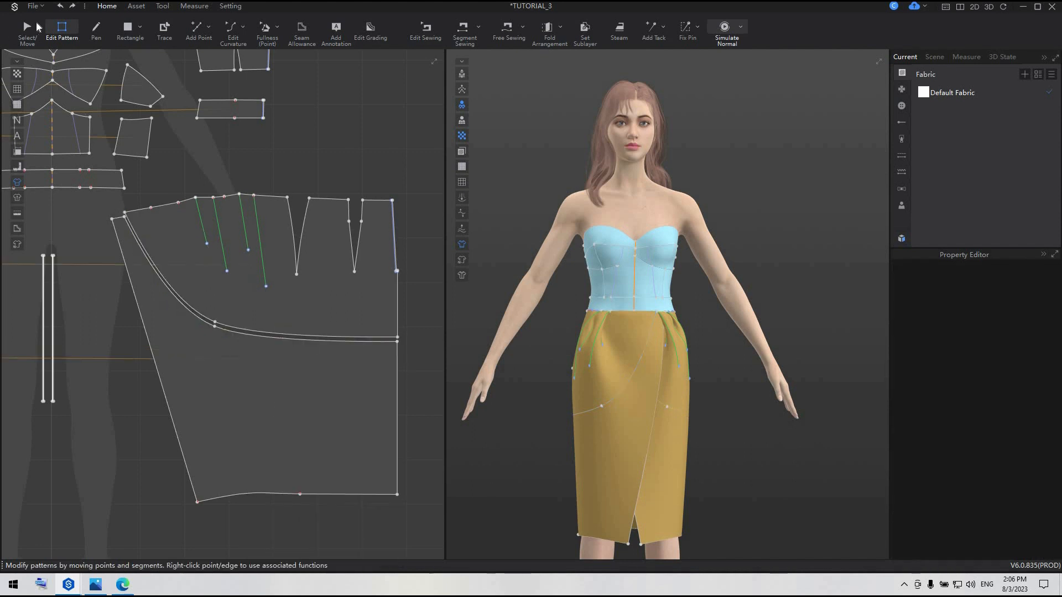
Move the lower cut-off skirt piece down, clear of the curved upper piece
{"action": "left_click", "coordinate": [26, 31]}
{"action": "scroll", "coordinate": [137, 301], "scroll_direction": "down", "scroll_amount": 3}
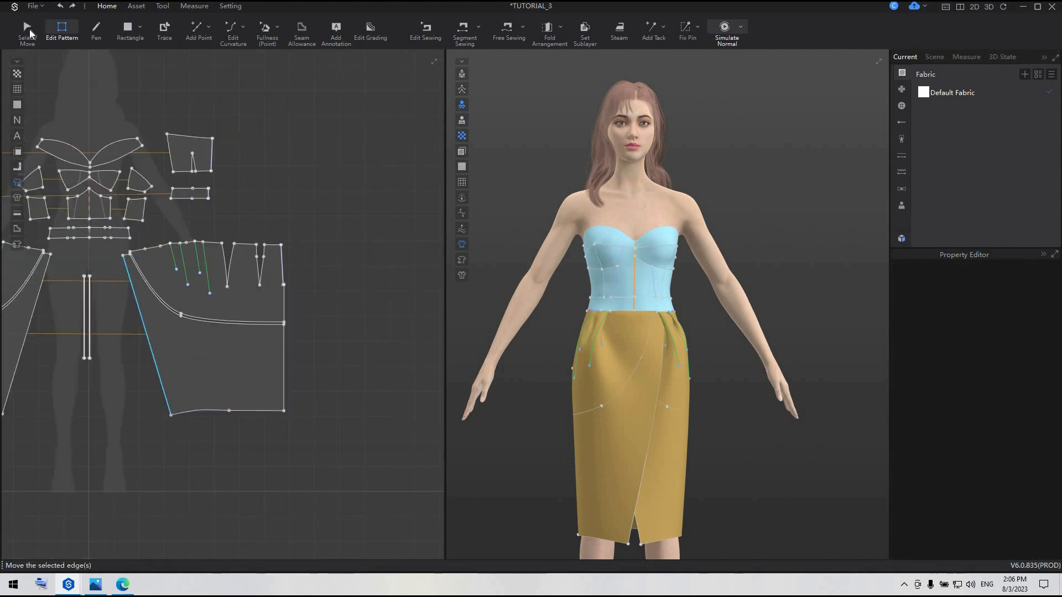
{"action": "left_click", "coordinate": [186, 368]}
{"action": "left_click_drag", "start_coordinate": [186, 363], "coordinate": [210, 431]}
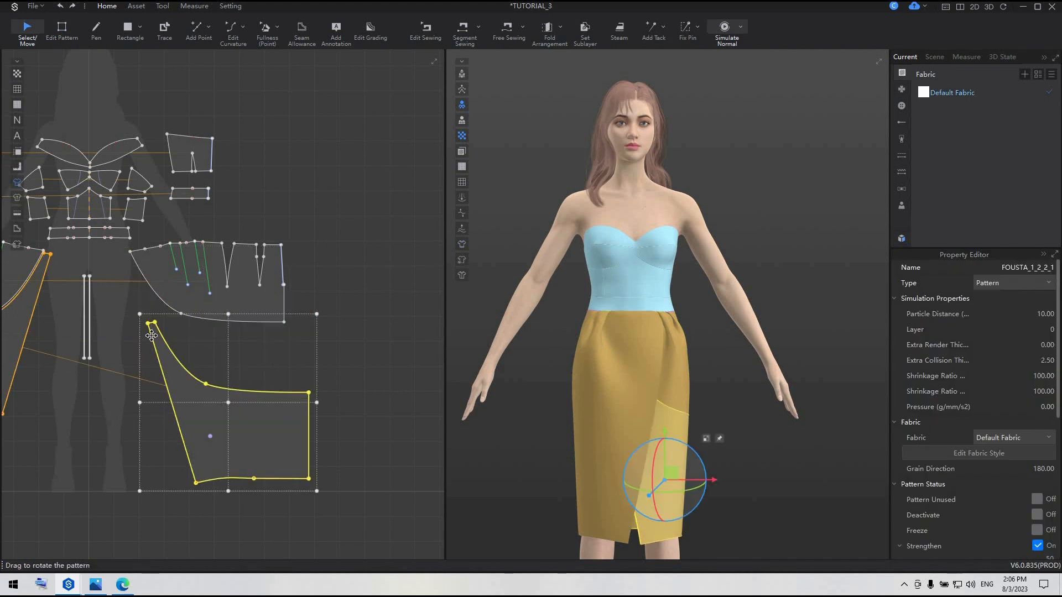
{"action": "scroll", "coordinate": [155, 335], "scroll_direction": "up", "scroll_amount": 3}
{"action": "left_click", "coordinate": [62, 29]}
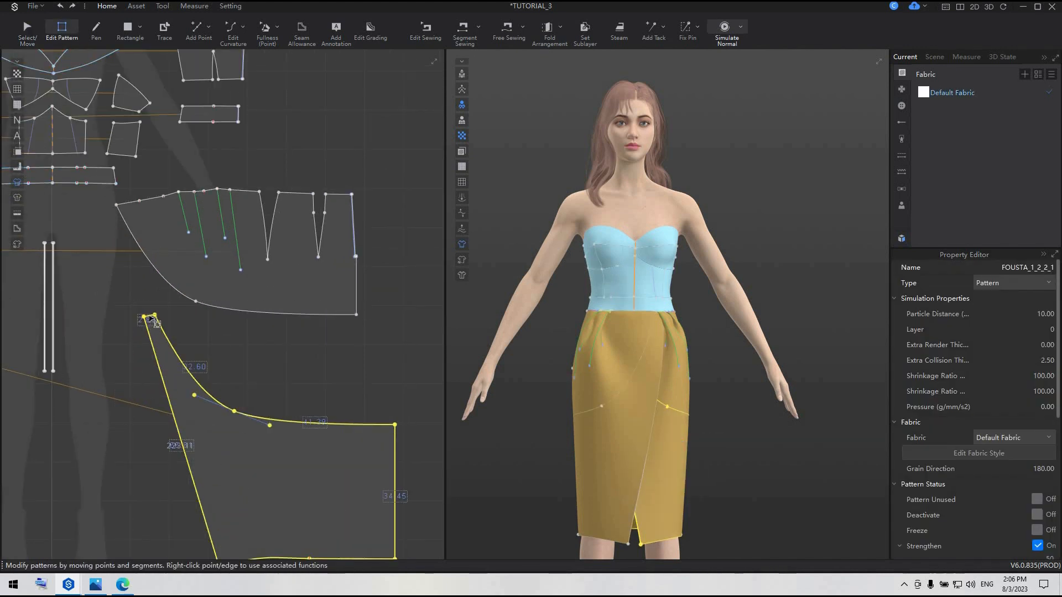
Delete the lower cut-off skirt pieces on both sides, keeping the short curved upper panels
{"action": "left_click", "coordinate": [26, 28]}
{"action": "left_click", "coordinate": [226, 494]}
{"action": "scroll", "coordinate": [229, 493], "scroll_direction": "down", "scroll_amount": 3}
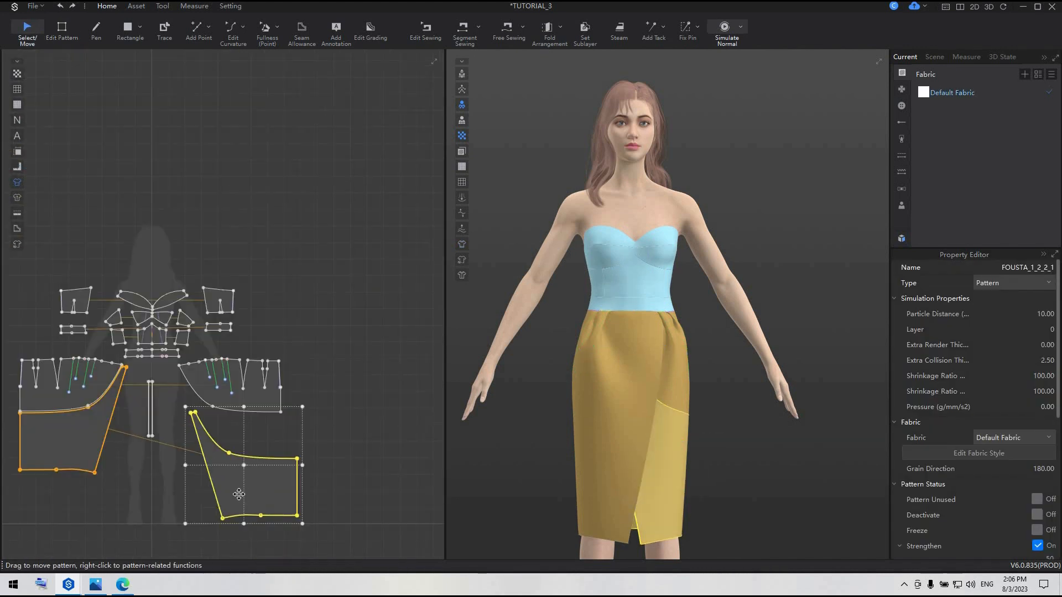
{"action": "left_click", "coordinate": [55, 446], "text": "shift"}
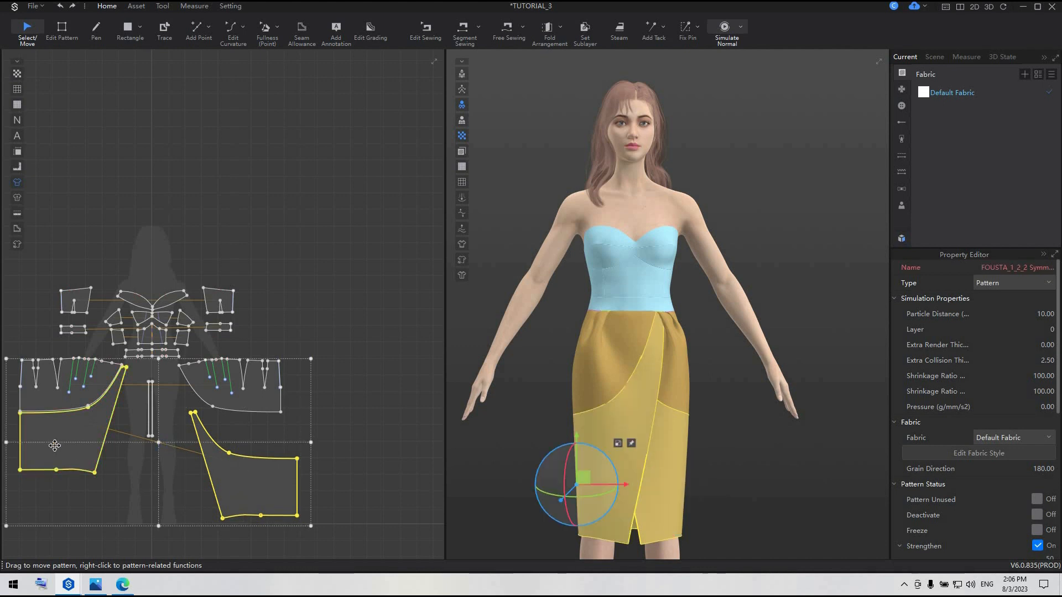
{"action": "key", "text": "Delete"}
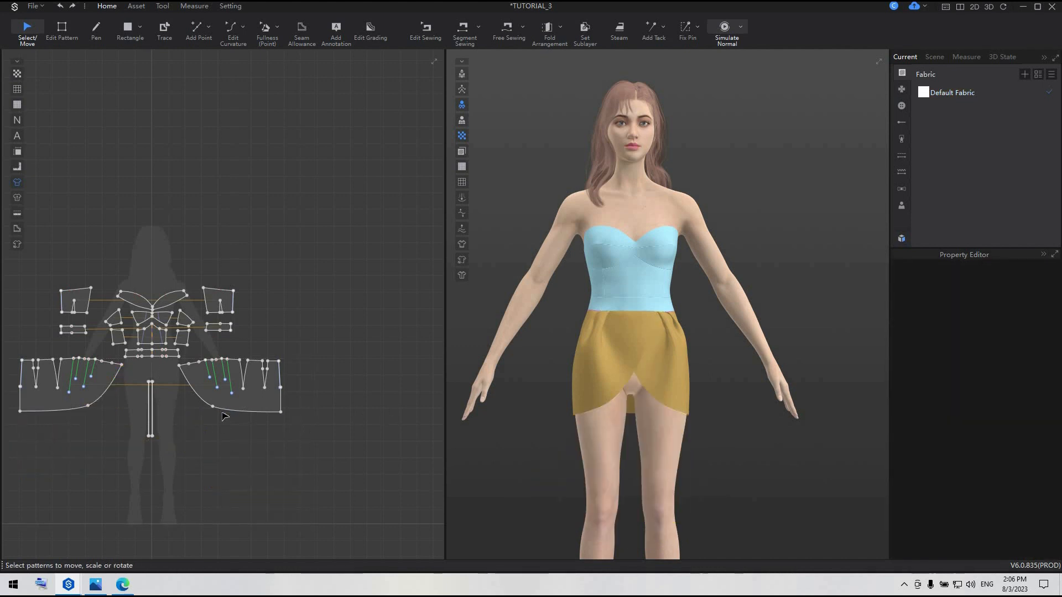
Create a rectangle pattern 295 cm wide and 13 cm high below the skirt panels
{"action": "middle_click_drag", "start_coordinate": [39, 337], "coordinate": [119, 285]}
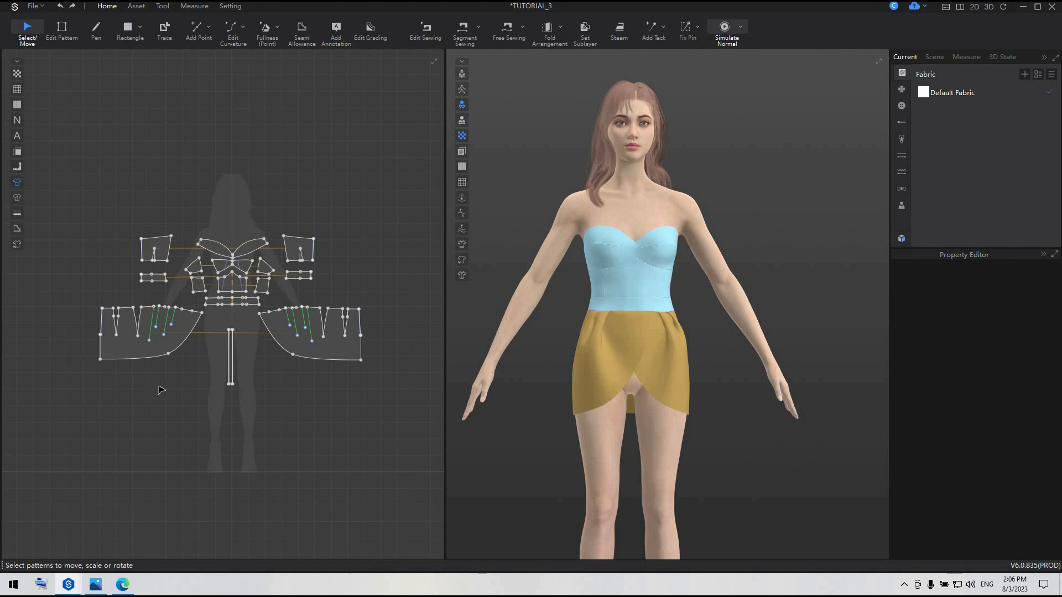
{"action": "left_click", "coordinate": [129, 30]}
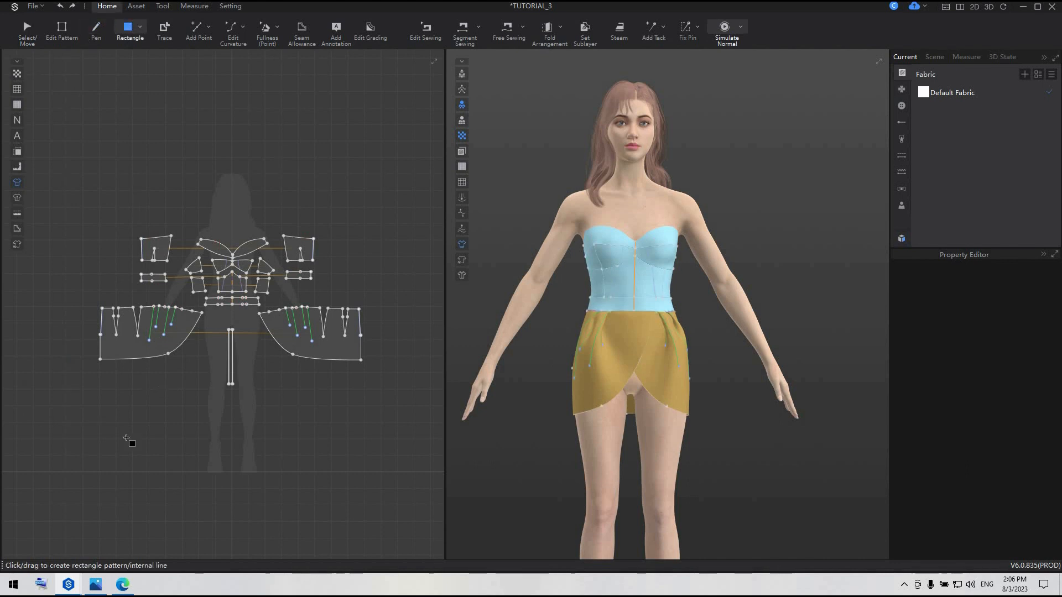
{"action": "left_click_drag", "start_coordinate": [77, 455], "coordinate": [81, 462]}
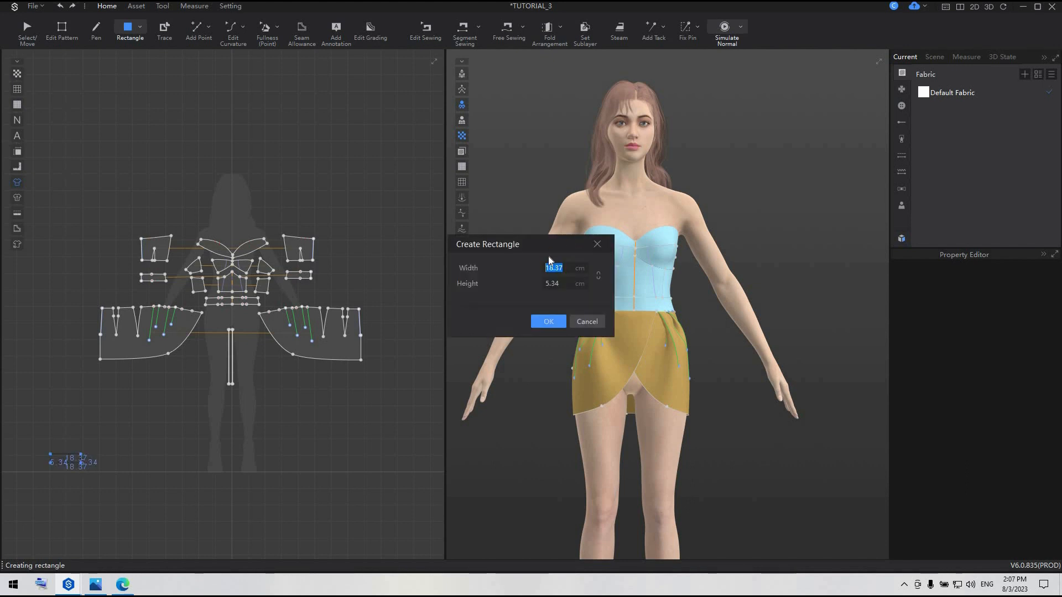
{"action": "type", "text": "295"}
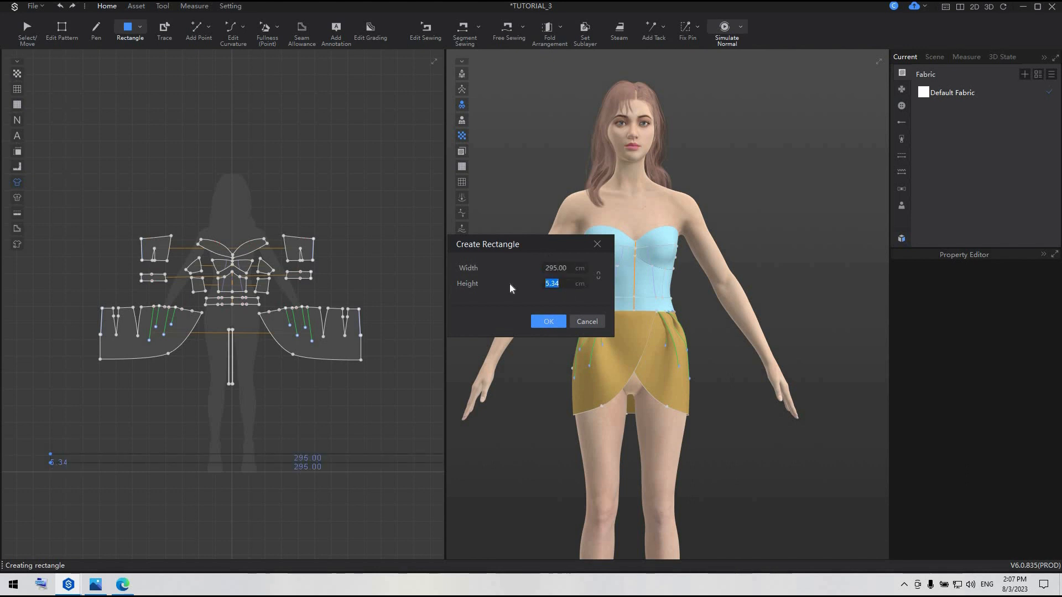
{"action": "type", "text": "13"}
{"action": "left_click", "coordinate": [555, 323]}
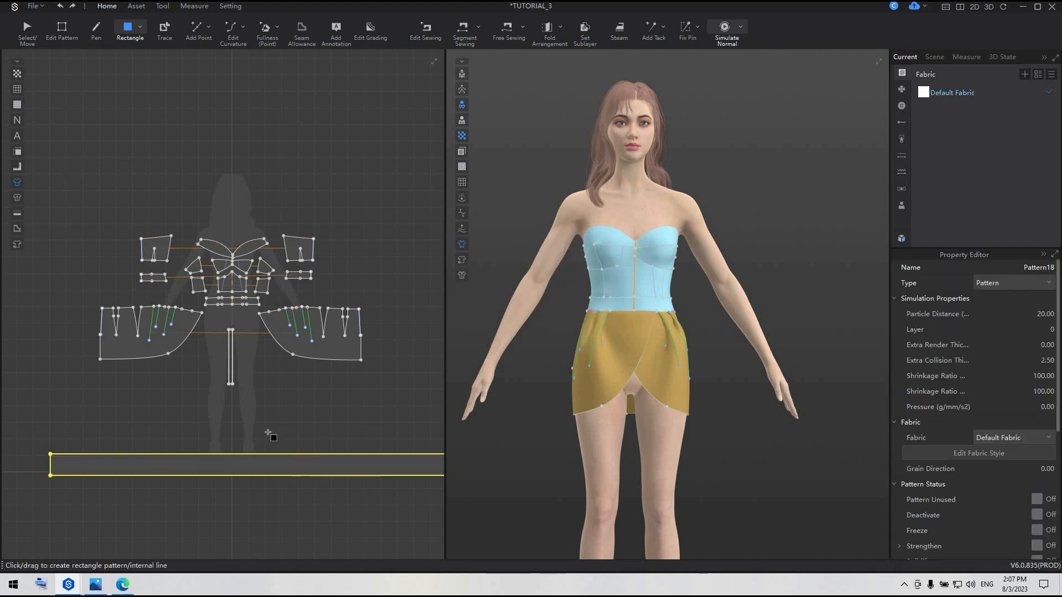
Add a point on the long strip's lower edge about 137 cm from its right end, then raise that end's lower corner to taper the strip
{"action": "scroll", "coordinate": [269, 435], "scroll_direction": "down", "scroll_amount": 2}
{"action": "middle_click_drag", "start_coordinate": [329, 430], "coordinate": [176, 358]}
{"action": "left_click", "coordinate": [198, 32]}
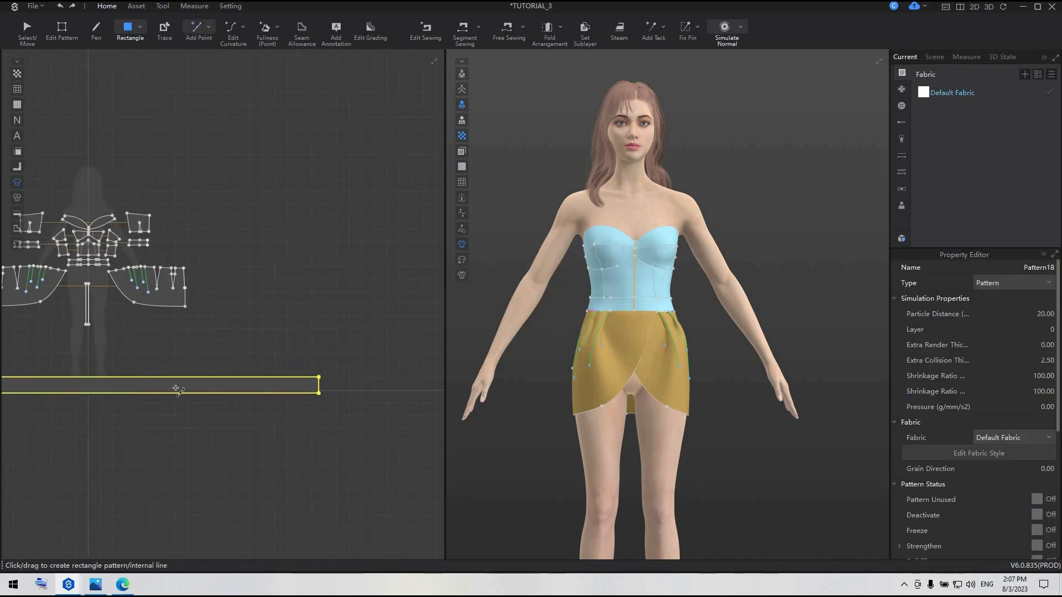
{"action": "left_click", "coordinate": [148, 393]}
{"action": "key", "text": "z"}
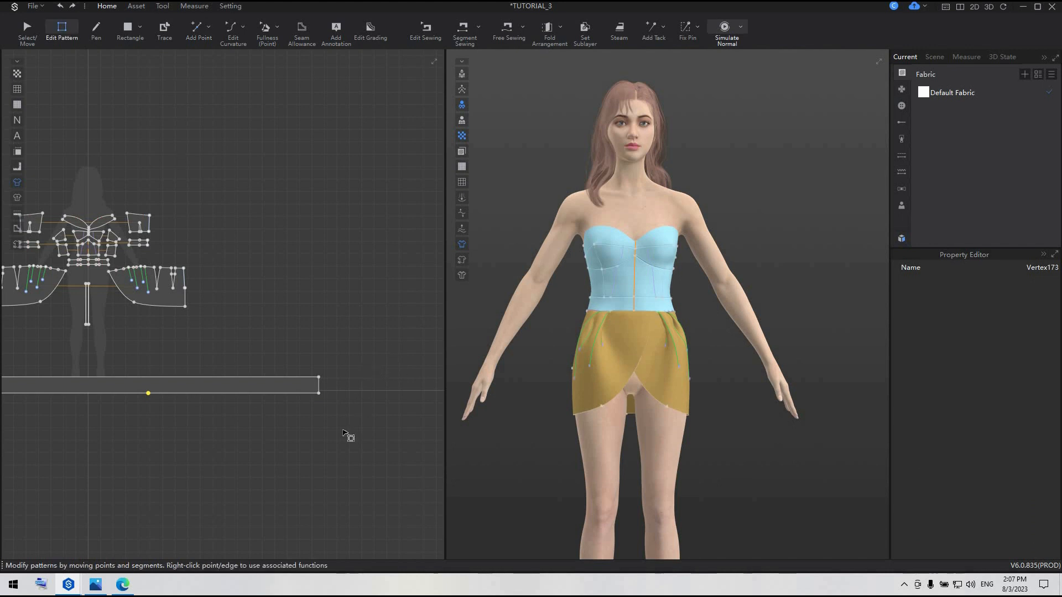
{"action": "scroll", "coordinate": [325, 381], "scroll_direction": "up", "scroll_amount": 2}
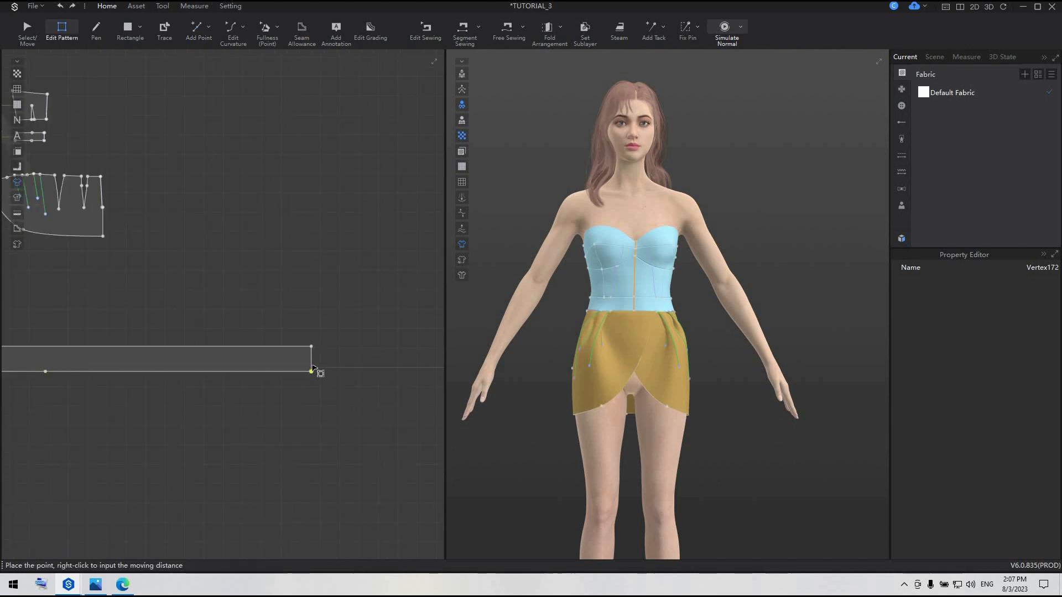
{"action": "left_click_drag", "start_coordinate": [311, 371], "coordinate": [313, 360]}
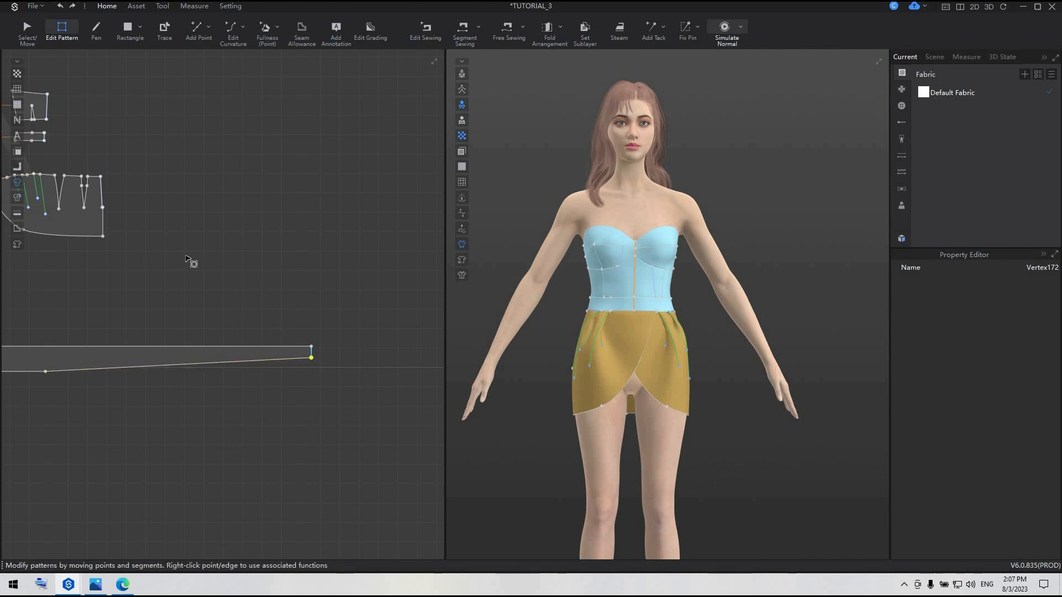
Bend the strip's tapered lower edge into a gentle outward curve with Edit Curvature
{"action": "left_click", "coordinate": [243, 27]}
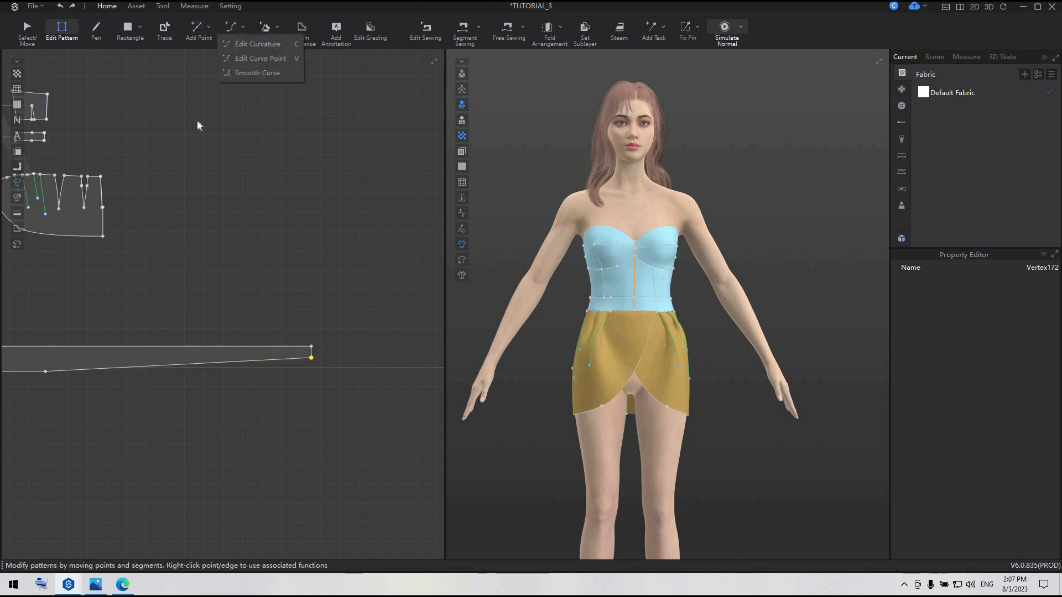
{"action": "left_click", "coordinate": [270, 45]}
{"action": "left_click_drag", "start_coordinate": [183, 370], "coordinate": [180, 372]}
{"action": "left_click_drag", "start_coordinate": [243, 382], "coordinate": [243, 381]}
Free-sew the strip's full 295 cm upper edge to the curved hem of the left skirt panel
{"action": "scroll", "coordinate": [244, 382], "scroll_direction": "down", "scroll_amount": 5}
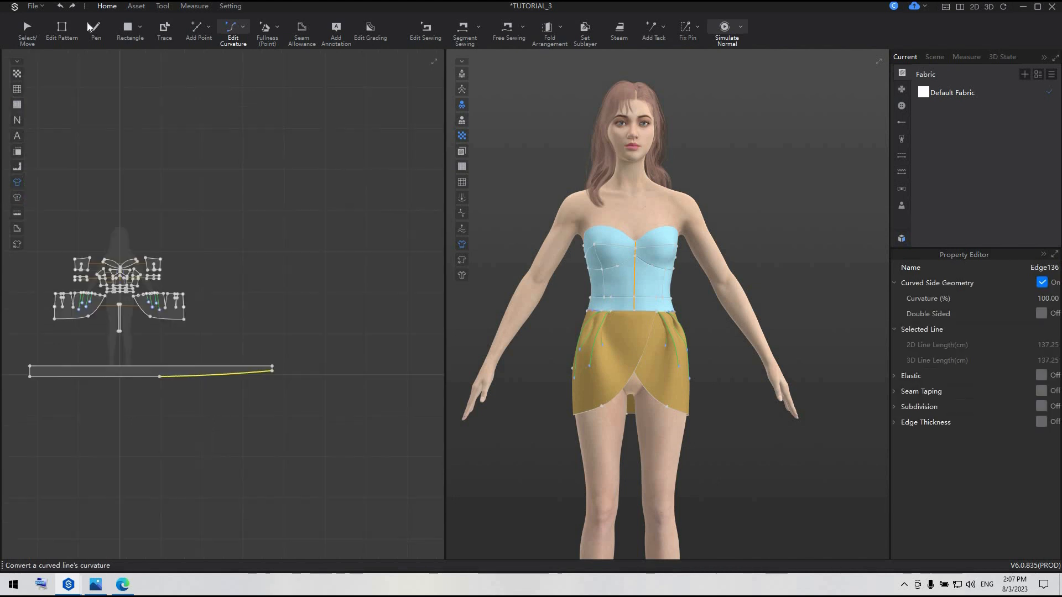
{"action": "key", "text": "m"}
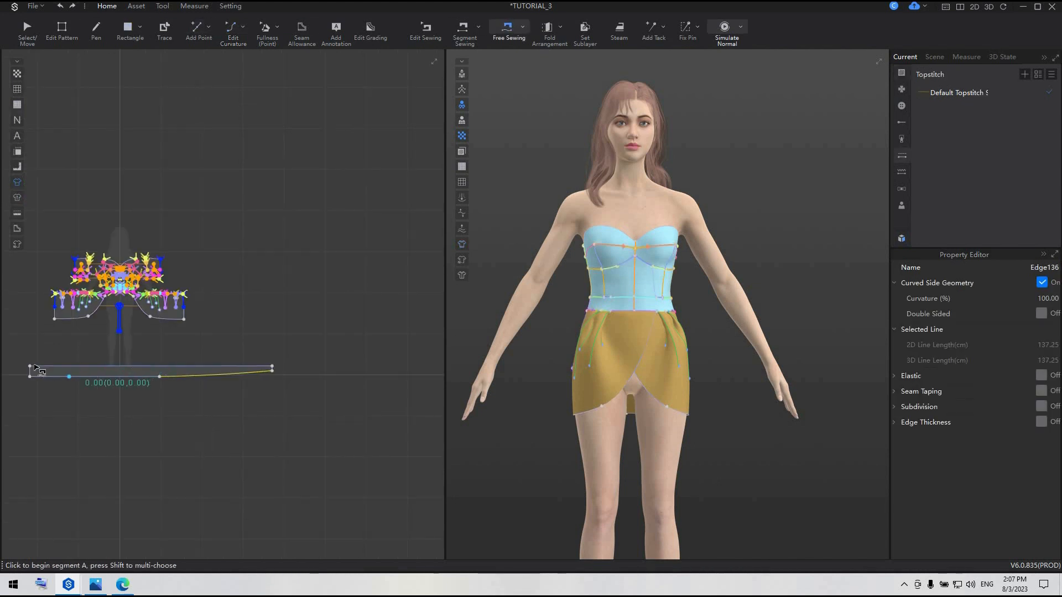
{"action": "left_click", "coordinate": [31, 367]}
{"action": "left_click", "coordinate": [72, 332]}
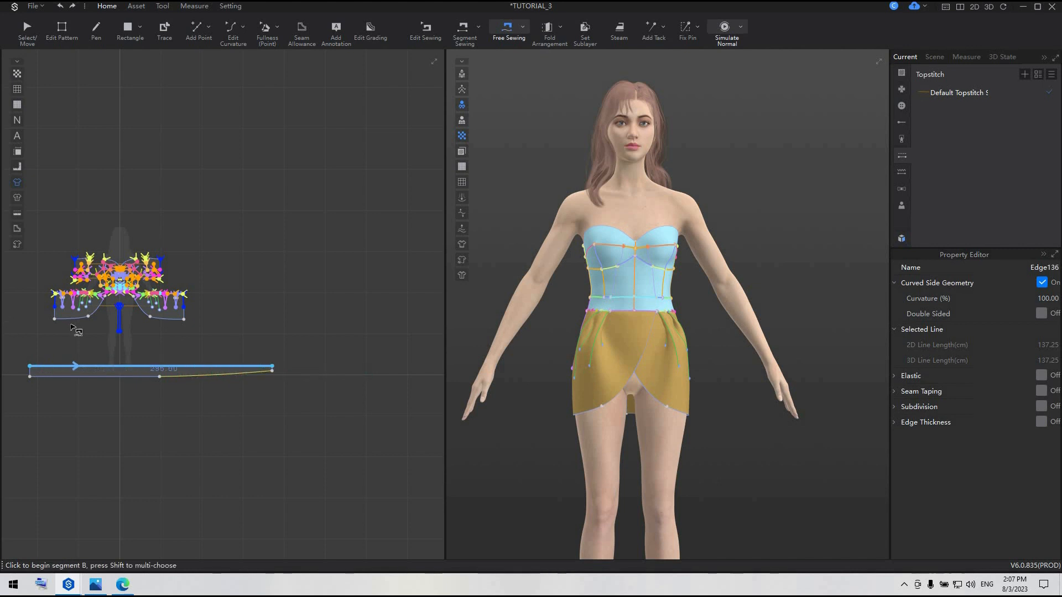
{"action": "scroll", "coordinate": [64, 321], "scroll_direction": "up", "scroll_amount": 4}
{"action": "left_click", "coordinate": [54, 318]}
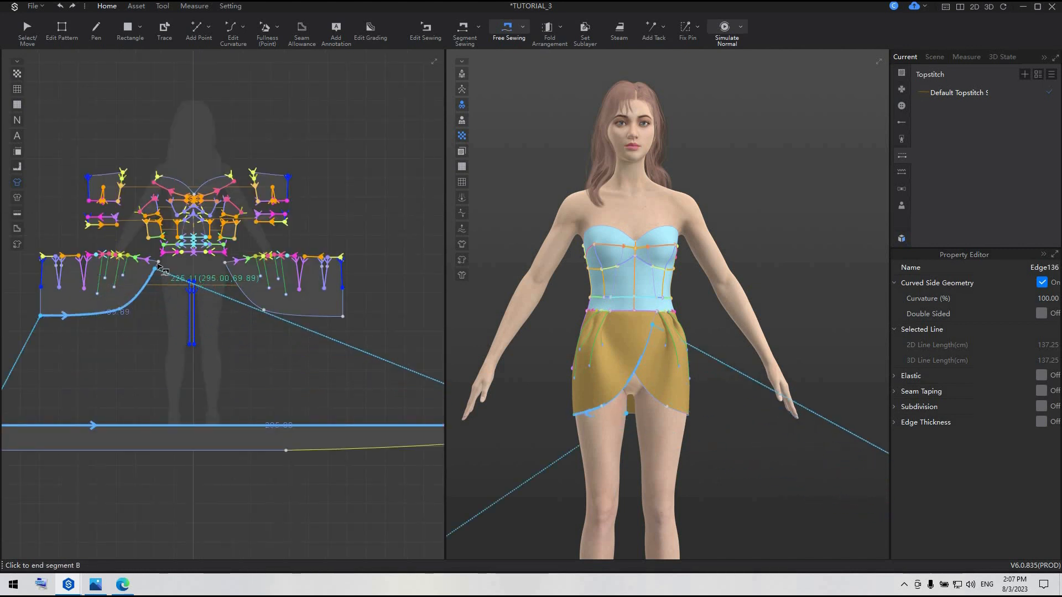
{"action": "left_click", "coordinate": [157, 289]}
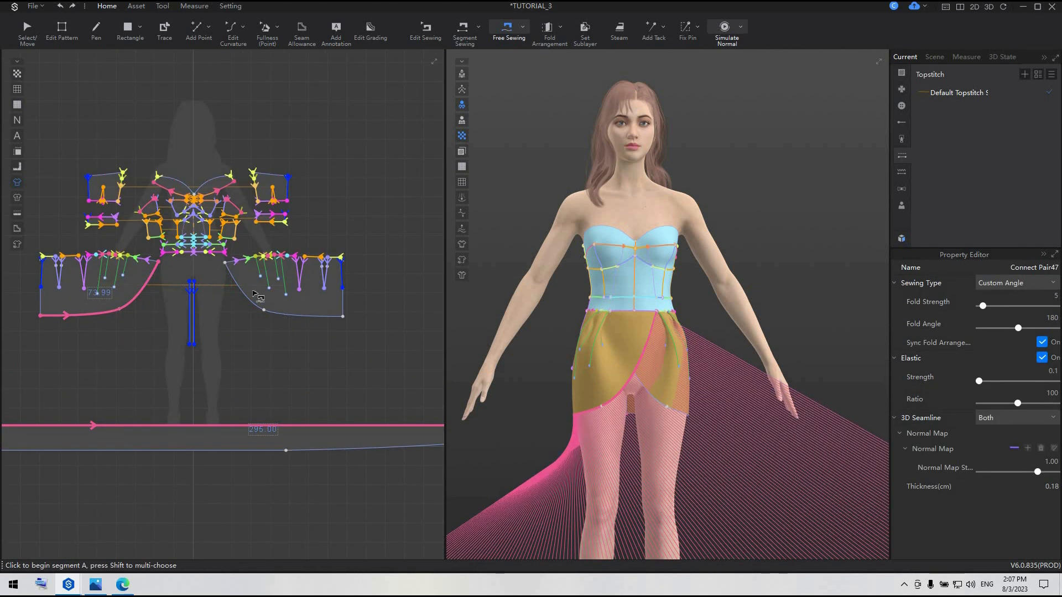
Segment-sew the lower 15 cm outer side edges of the left and right skirt panels together
{"action": "scroll", "coordinate": [191, 196], "scroll_direction": "up", "scroll_amount": 3}
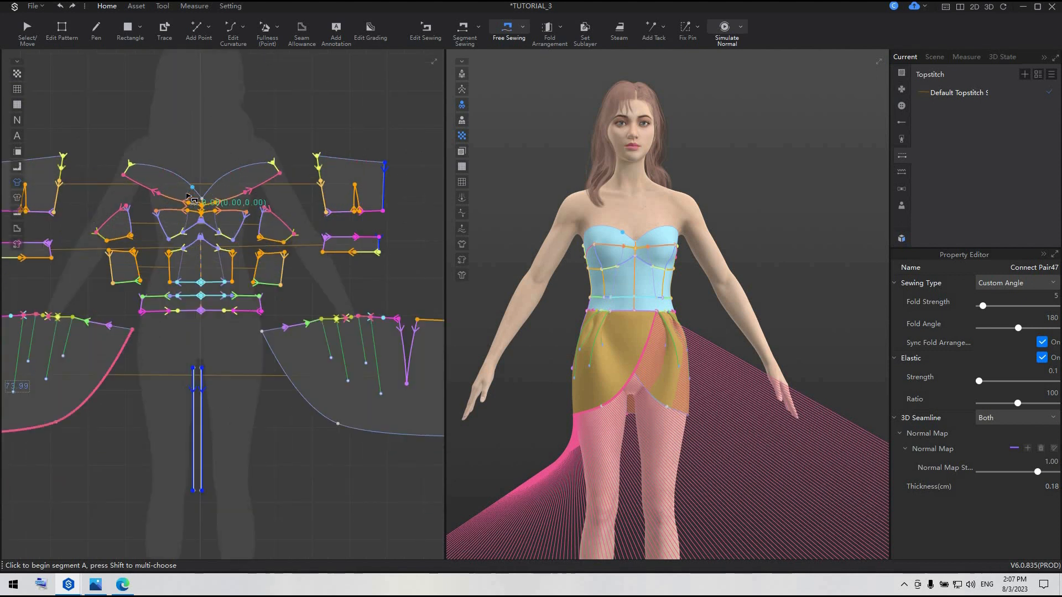
{"action": "scroll", "coordinate": [188, 196], "scroll_direction": "down", "scroll_amount": 3}
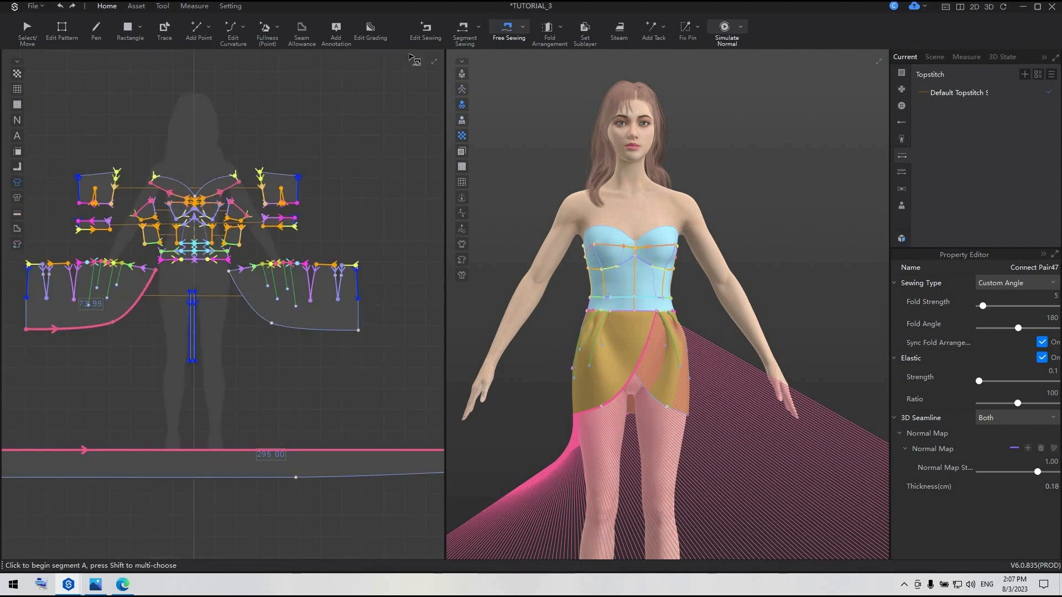
{"action": "left_click", "coordinate": [463, 31]}
{"action": "left_click", "coordinate": [360, 313]}
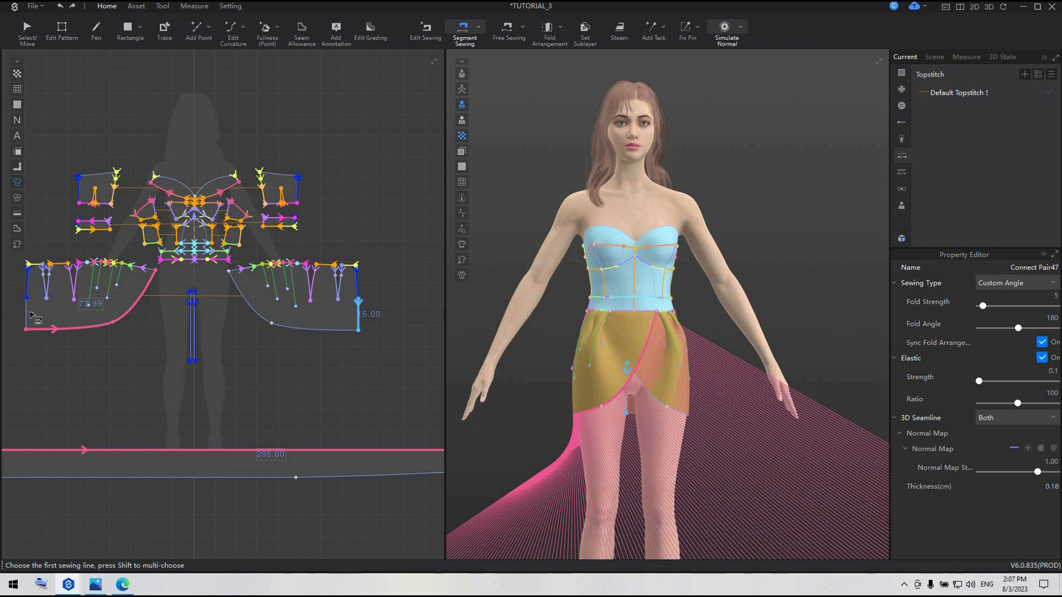
{"action": "left_click", "coordinate": [31, 314]}
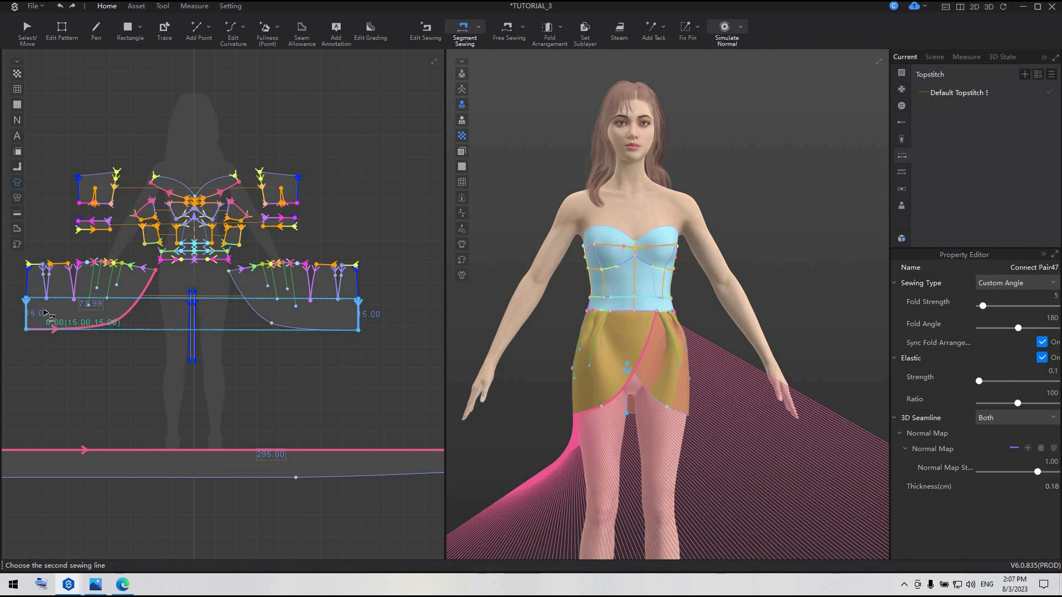
Shift the ruffle strip sideways toward the avatar's left in the 3D view and apply Strengthen to it
{"action": "left_click", "coordinate": [23, 27]}
{"action": "scroll", "coordinate": [669, 451], "scroll_direction": "down", "scroll_amount": 5}
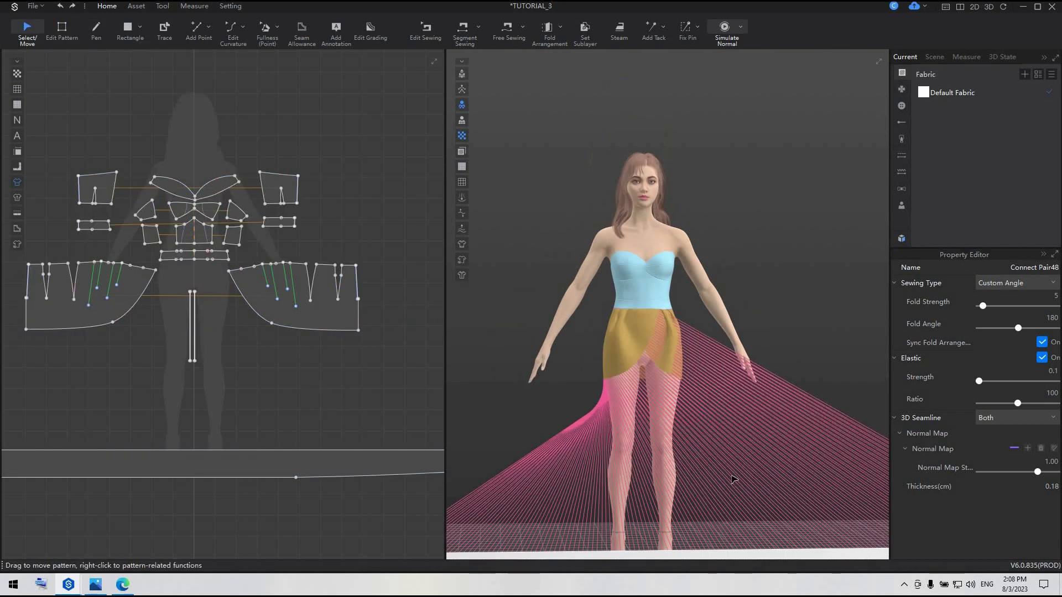
{"action": "left_click_drag", "start_coordinate": [668, 451], "coordinate": [634, 418]}
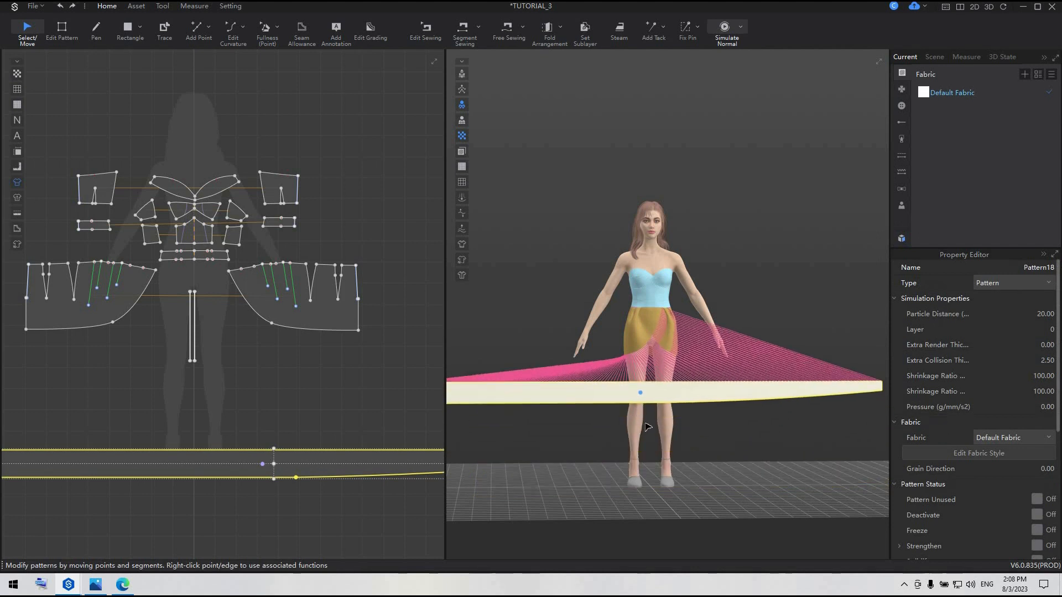
{"action": "scroll", "coordinate": [649, 427], "scroll_direction": "down", "scroll_amount": 2}
{"action": "right_click_drag", "start_coordinate": [588, 408], "coordinate": [636, 392]}
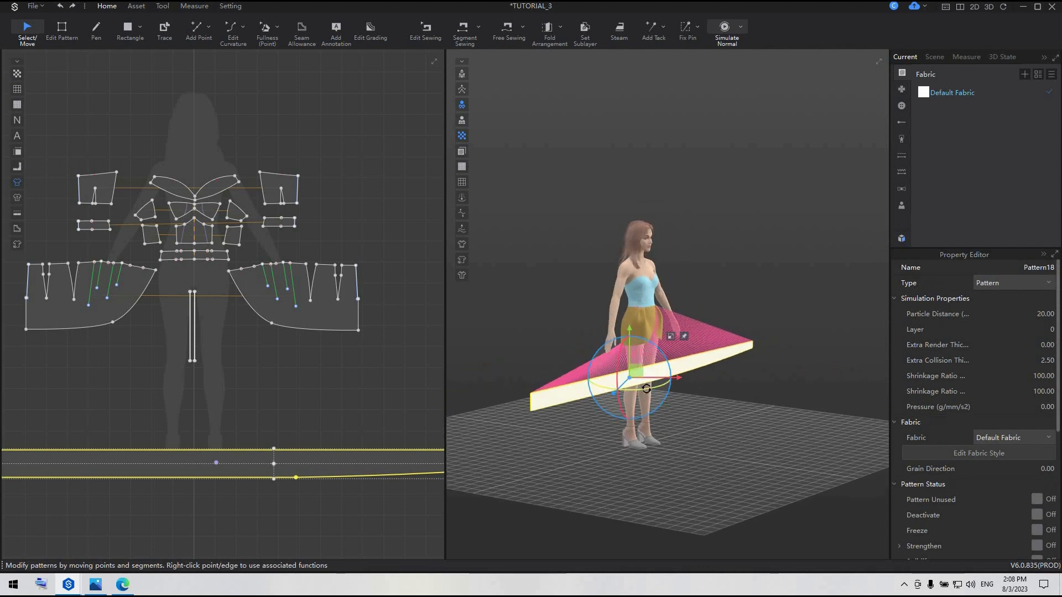
{"action": "left_click_drag", "start_coordinate": [646, 389], "coordinate": [709, 370]}
{"action": "right_click", "coordinate": [709, 370]}
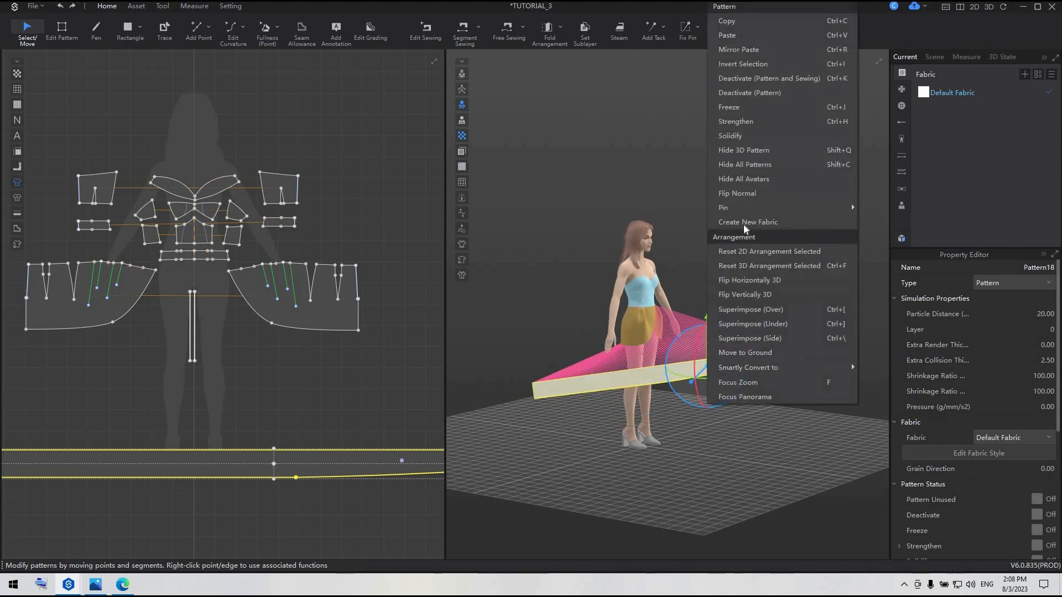
{"action": "left_click", "coordinate": [748, 122]}
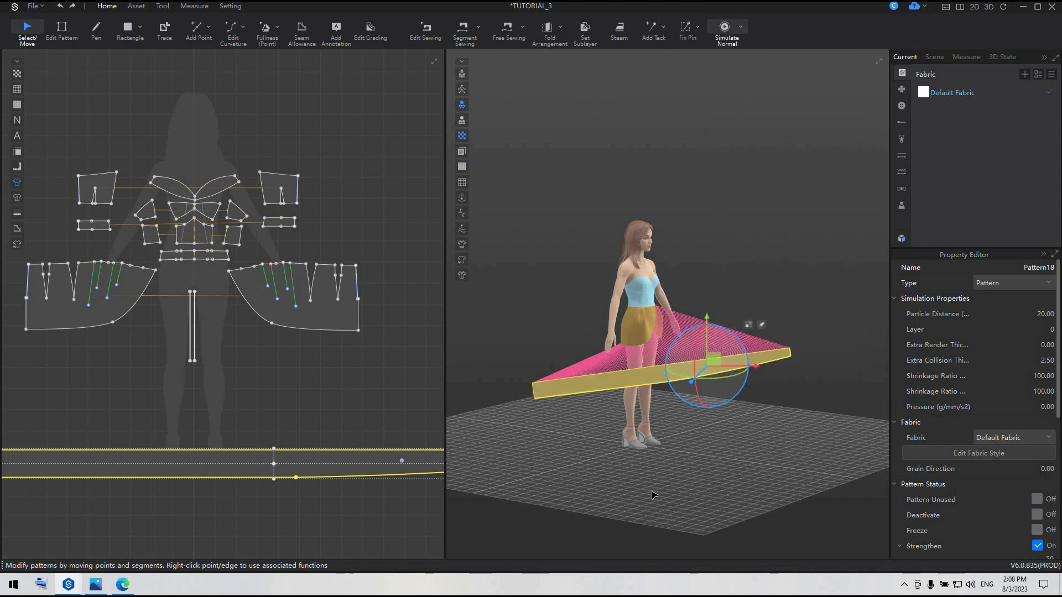
Simulate the garment and pull the ruffle's upper end into place along the front wrap edge, then stop the simulation
{"action": "key", "text": "space"}
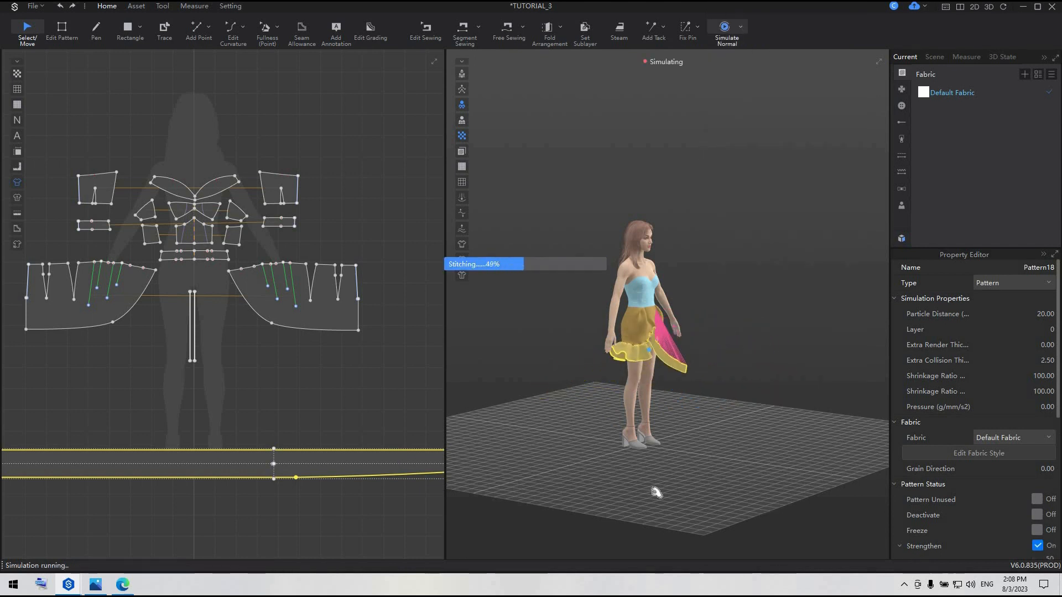
{"action": "right_click_drag", "start_coordinate": [719, 332], "coordinate": [667, 379]}
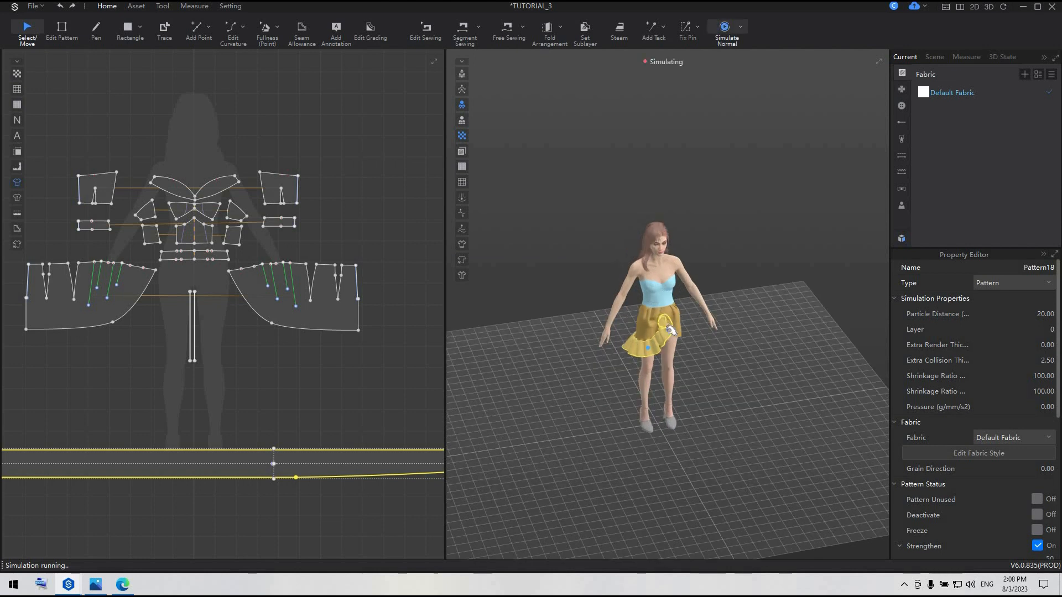
{"action": "left_click_drag", "start_coordinate": [667, 316], "coordinate": [668, 326]}
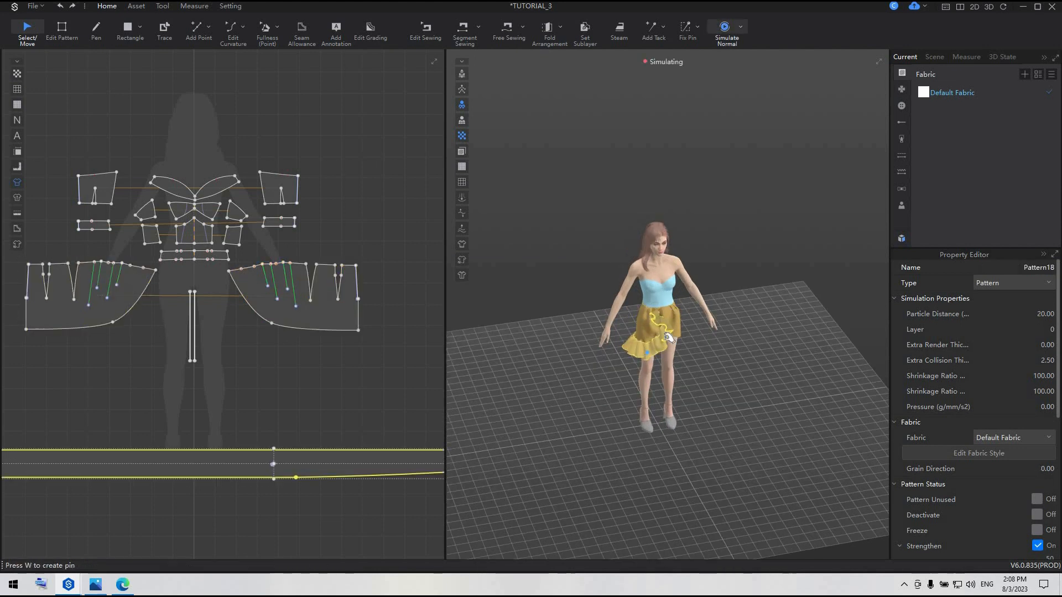
{"action": "key", "text": "space"}
Free-sew the 6 cm inner tip of the left skirt panel's top edge to the waistband's lower edge, starting at the centre
{"action": "left_click", "coordinate": [631, 377]}
{"action": "scroll", "coordinate": [630, 369], "scroll_direction": "up", "scroll_amount": 3}
{"action": "scroll", "coordinate": [158, 311], "scroll_direction": "up", "scroll_amount": 4}
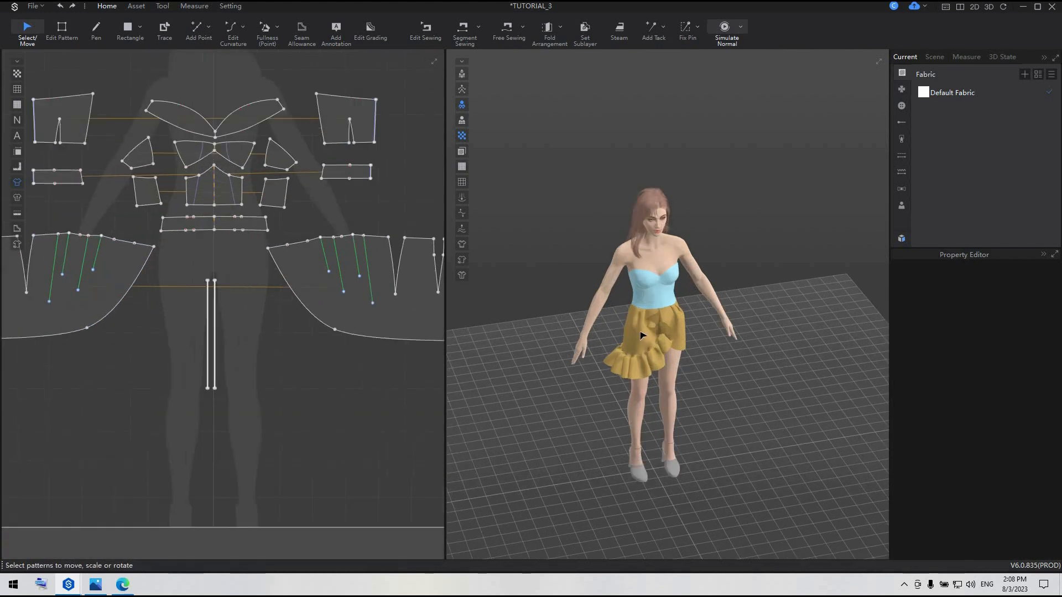
{"action": "scroll", "coordinate": [553, 248], "scroll_direction": "up", "scroll_amount": 2}
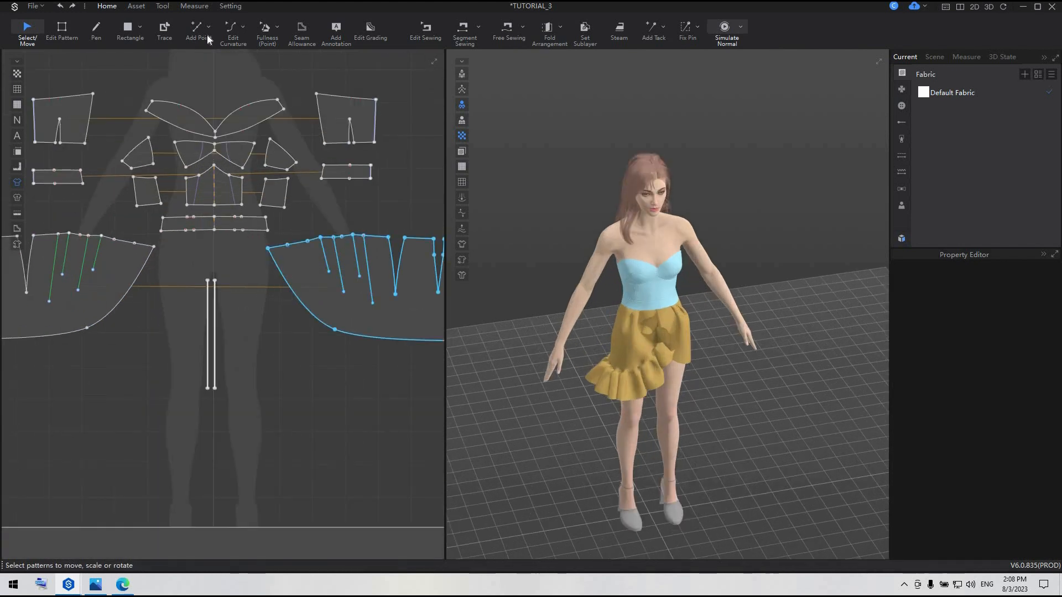
{"action": "left_click", "coordinate": [463, 28]}
{"action": "left_click", "coordinate": [504, 27]}
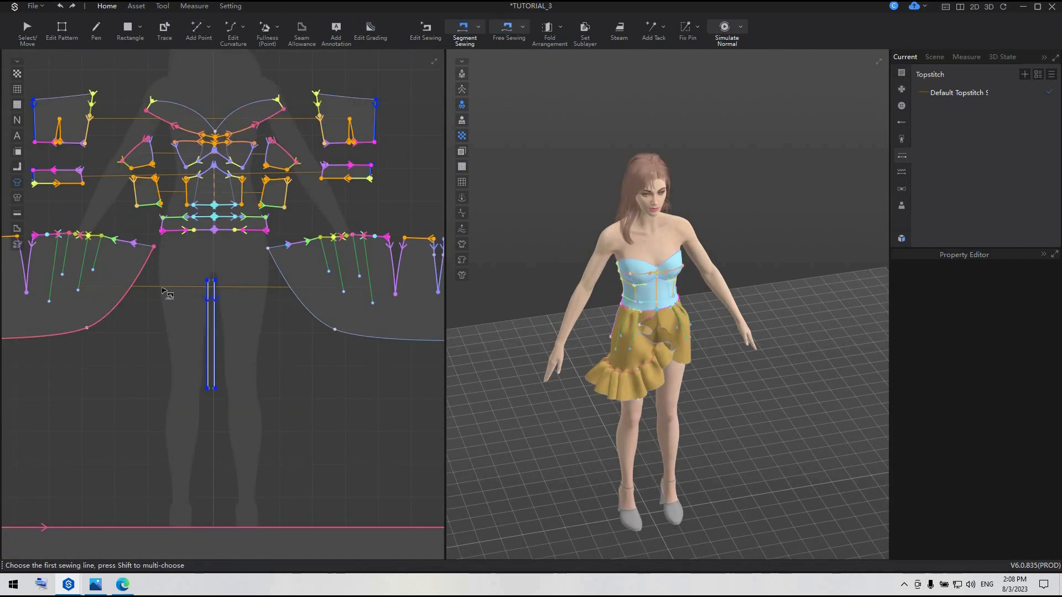
{"action": "left_click", "coordinate": [135, 242]}
{"action": "left_click", "coordinate": [156, 248]}
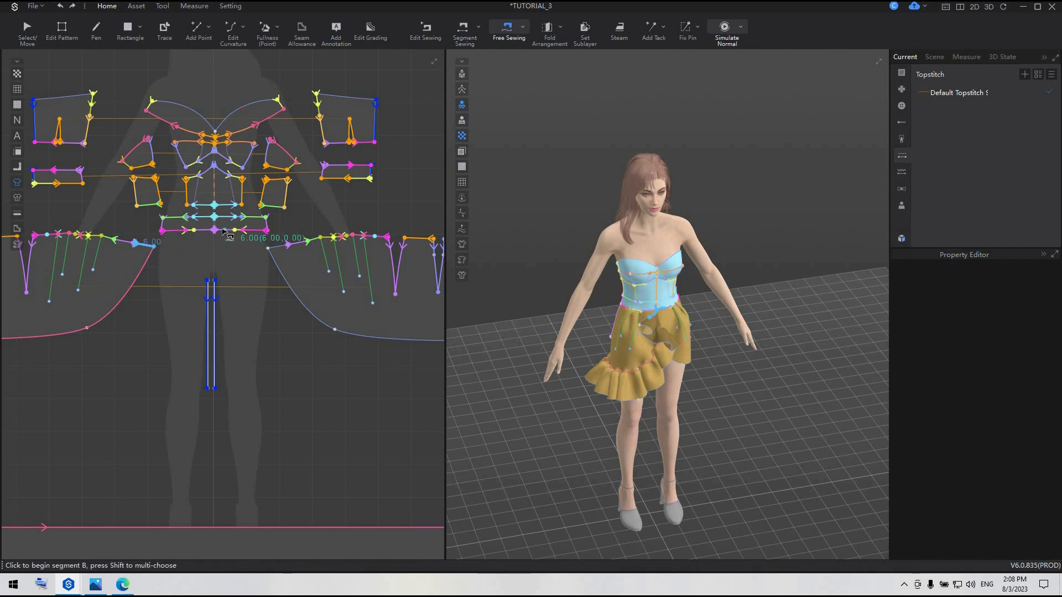
{"action": "scroll", "coordinate": [222, 232], "scroll_direction": "up", "scroll_amount": 5}
{"action": "left_click", "coordinate": [198, 206]}
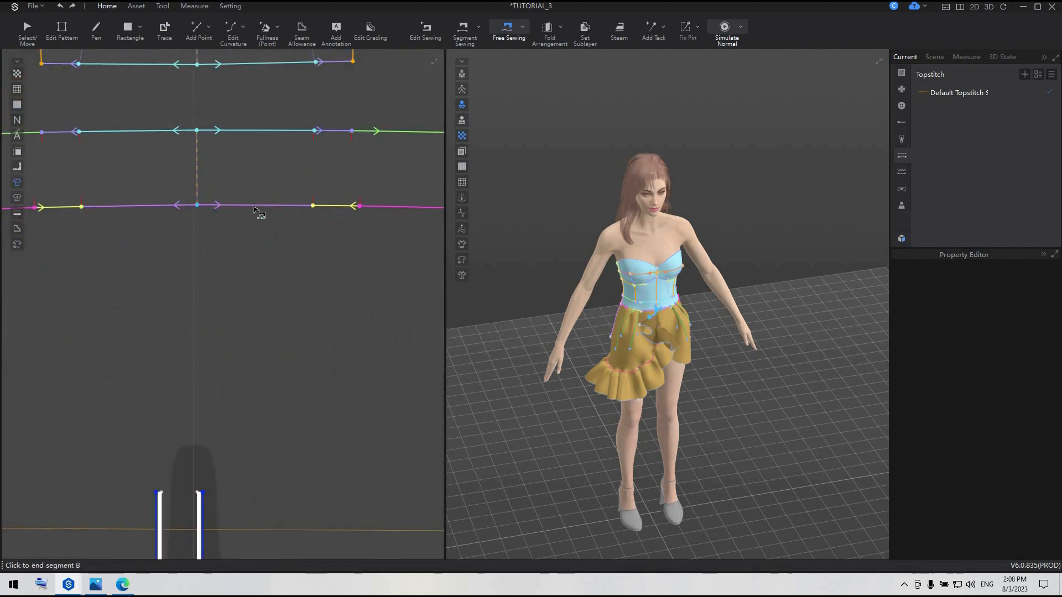
{"action": "left_click", "coordinate": [348, 276]}
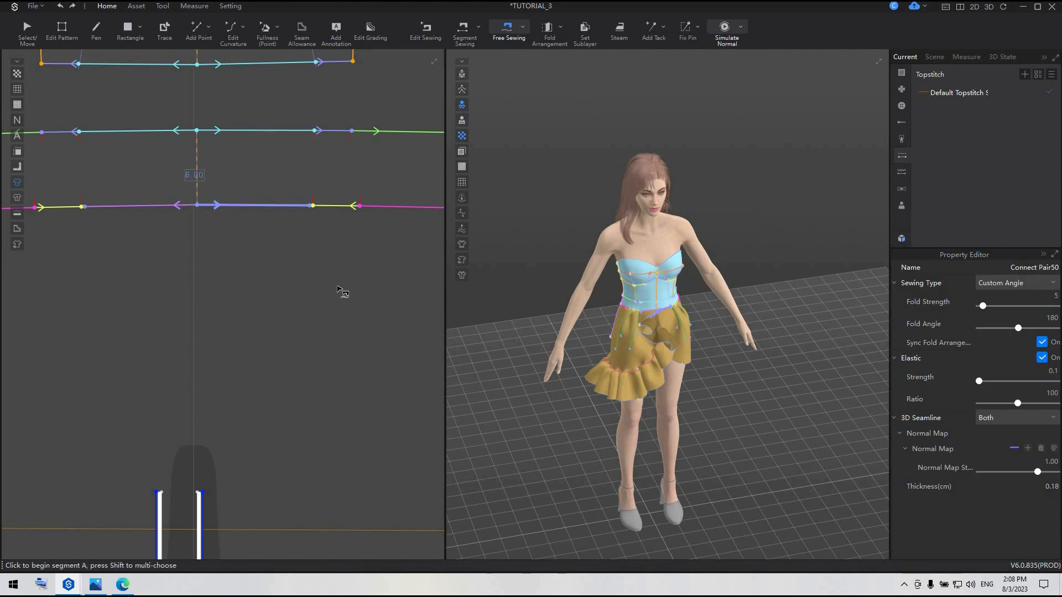
Free-sew the ruffle strip's narrow 5.87 cm end to the waistband's lower edge, continuing outward from the skirt panel's seam
{"action": "scroll", "coordinate": [346, 294], "scroll_direction": "down", "scroll_amount": 6}
{"action": "middle_click_drag", "start_coordinate": [432, 431], "coordinate": [194, 359]}
{"action": "scroll", "coordinate": [336, 374], "scroll_direction": "down", "scroll_amount": 5}
{"action": "scroll", "coordinate": [338, 374], "scroll_direction": "up", "scroll_amount": 5}
{"action": "left_click", "coordinate": [313, 405]}
{"action": "left_click", "coordinate": [312, 395]}
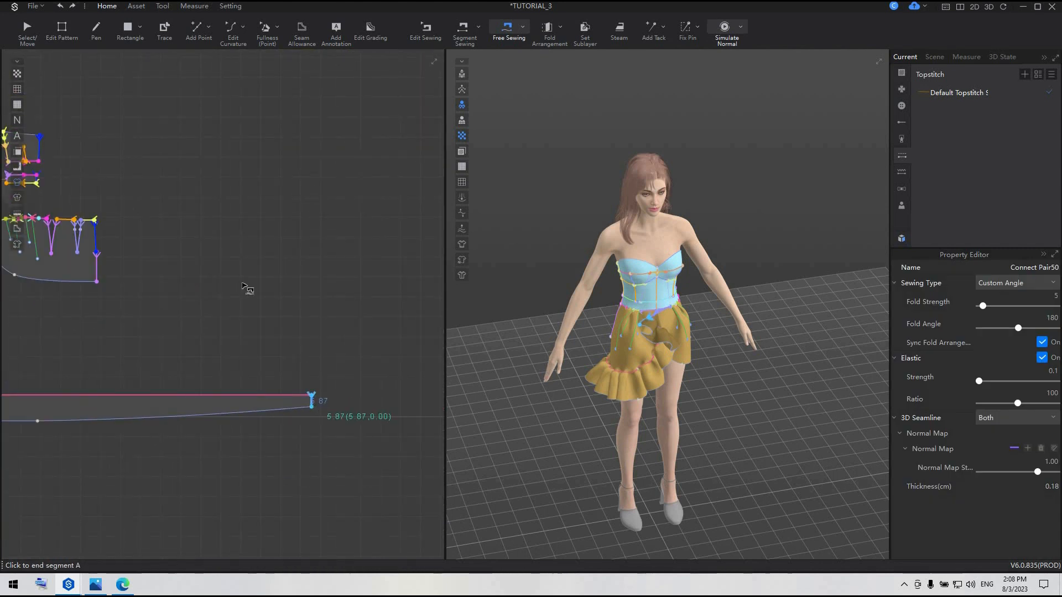
{"action": "scroll", "coordinate": [247, 288], "scroll_direction": "down", "scroll_amount": 5}
{"action": "scroll", "coordinate": [249, 290], "scroll_direction": "up", "scroll_amount": 6}
{"action": "scroll", "coordinate": [185, 387], "scroll_direction": "up", "scroll_amount": 8}
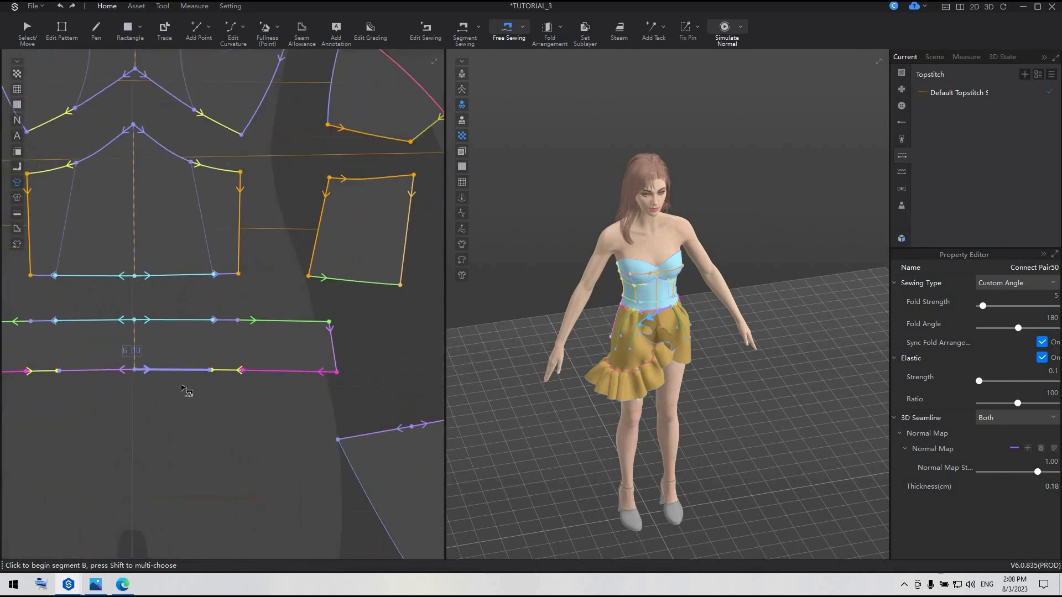
{"action": "left_click", "coordinate": [217, 357]}
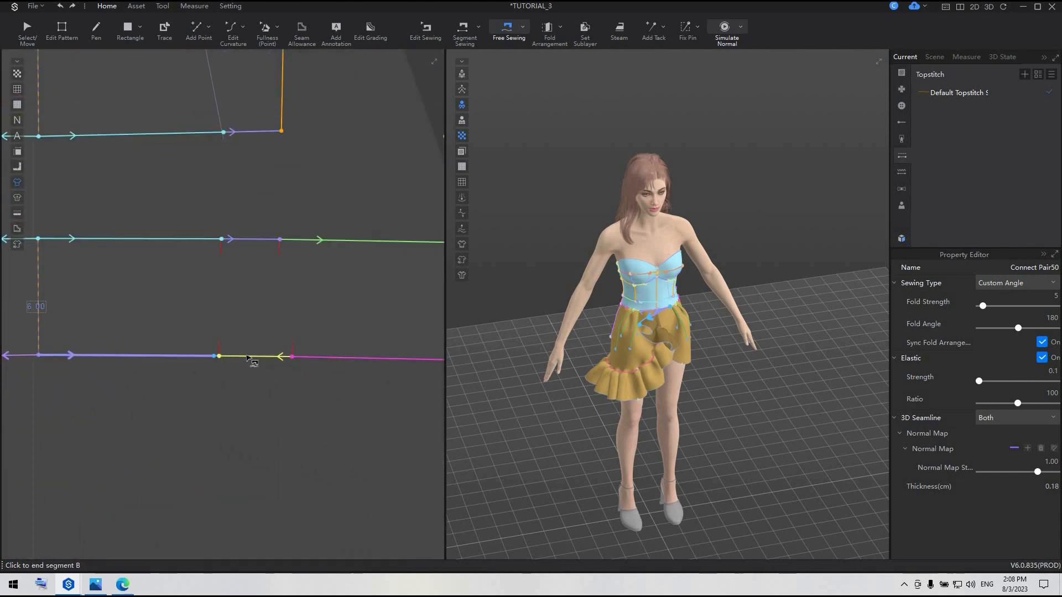
{"action": "left_click", "coordinate": [382, 365]}
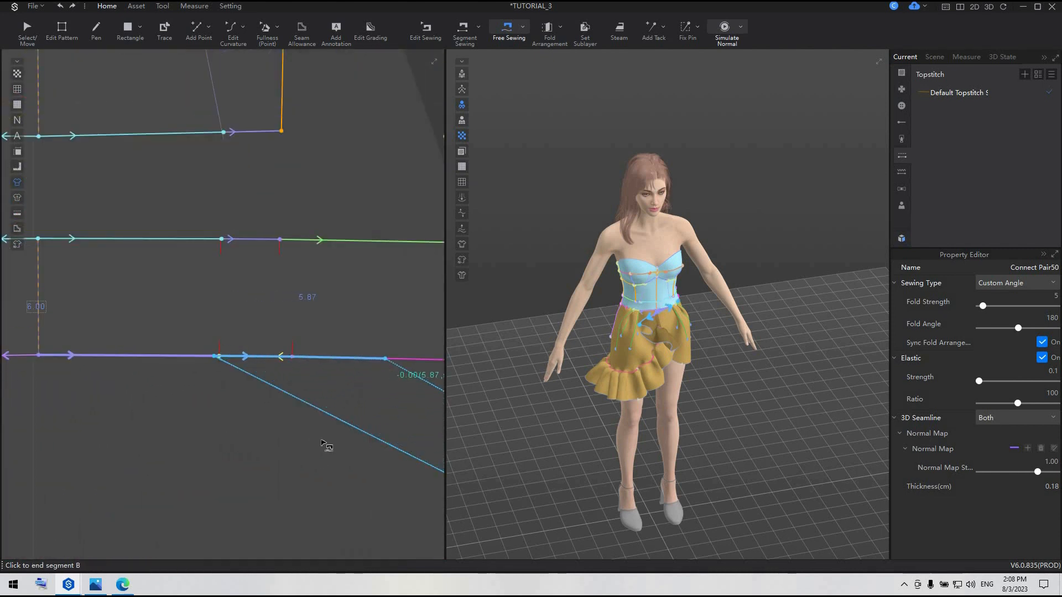
Simulate the garment from the front view to draw the skirt tip and ruffle end up to the waistband
{"action": "scroll", "coordinate": [312, 436], "scroll_direction": "down", "scroll_amount": 5}
{"action": "left_click", "coordinate": [27, 29]}
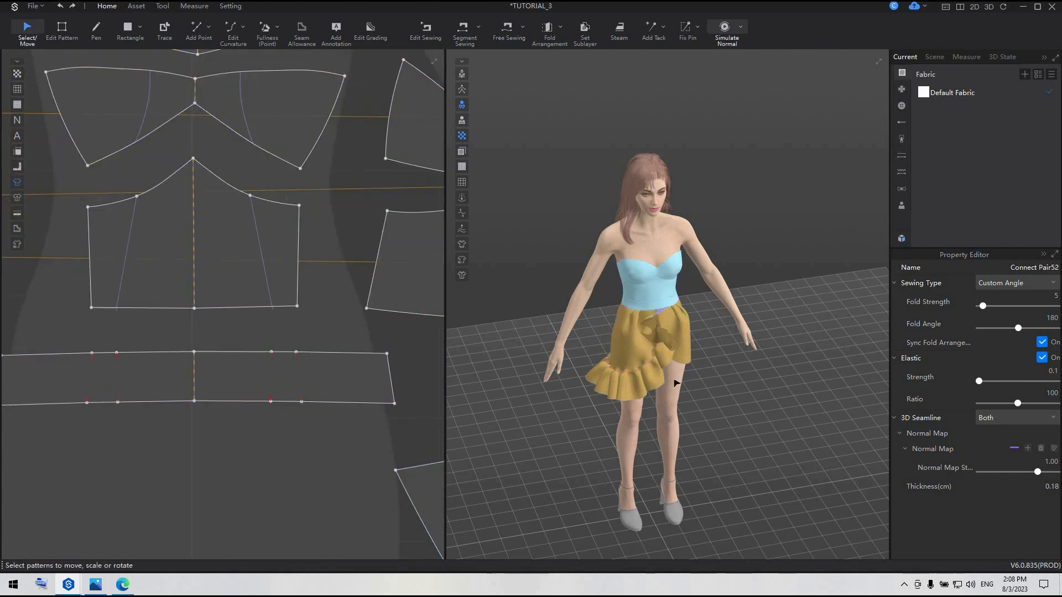
{"action": "right_click_drag", "start_coordinate": [675, 379], "coordinate": [643, 365]}
{"action": "key", "text": "2"}
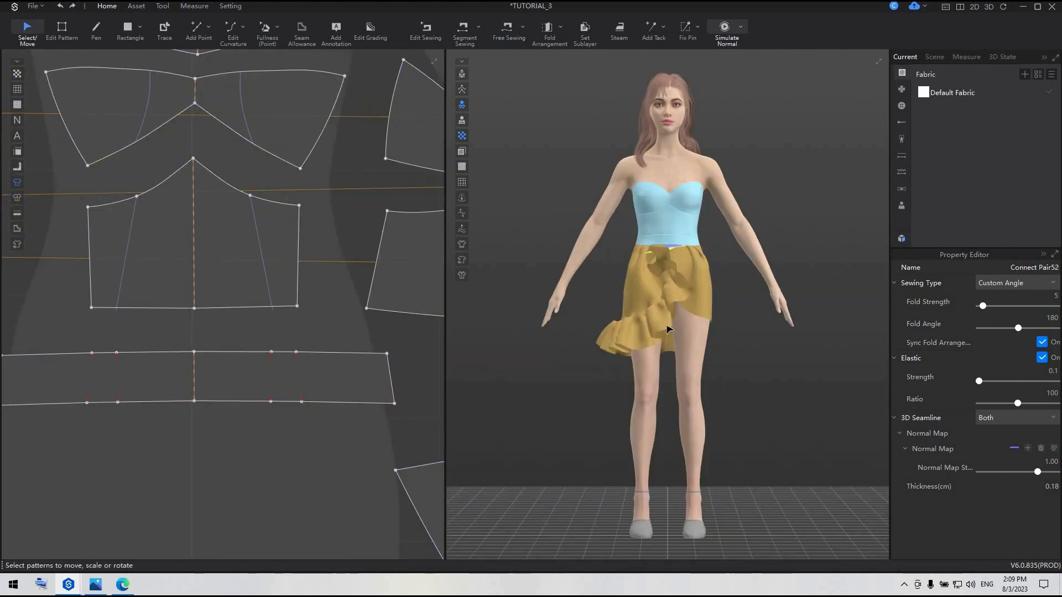
{"action": "key", "text": "space"}
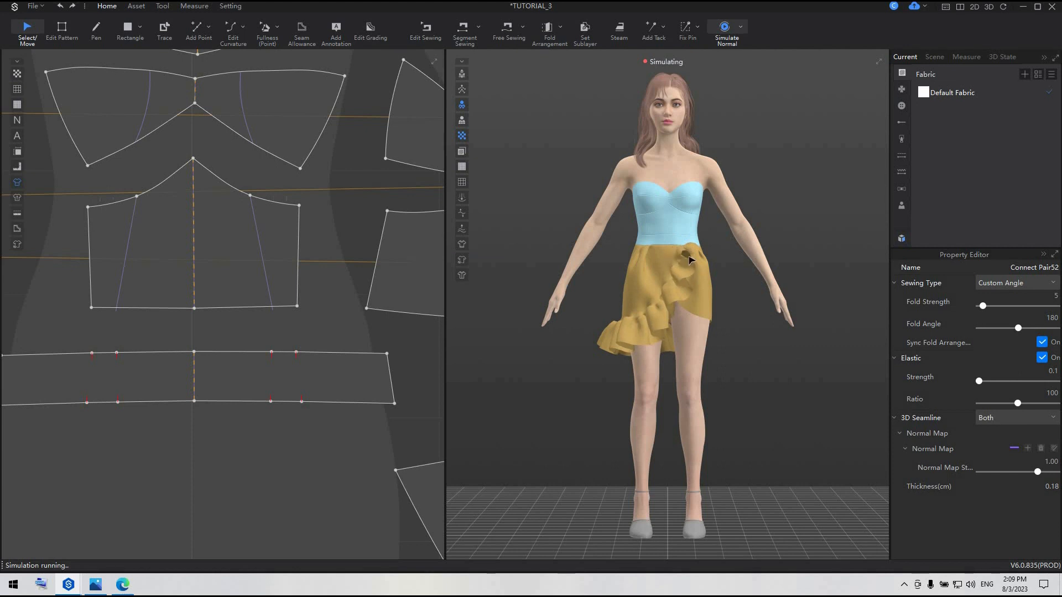
Stop the garment simulation and save the project
{"action": "left_click", "coordinate": [703, 270]}
{"action": "key", "text": "space"}
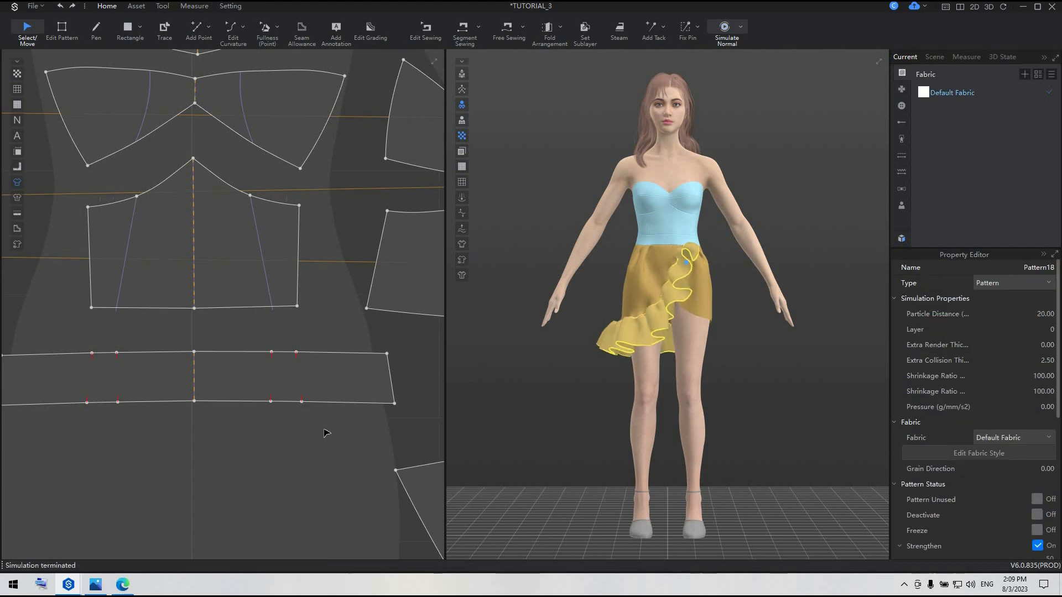
{"action": "left_click", "coordinate": [683, 366]}
{"action": "scroll", "coordinate": [683, 366], "scroll_direction": "down", "scroll_amount": 3}
{"action": "right_click_drag", "start_coordinate": [735, 377], "coordinate": [429, 386]}
{"action": "scroll", "coordinate": [429, 387], "scroll_direction": "up", "scroll_amount": 1}
{"action": "left_click", "coordinate": [324, 408]}
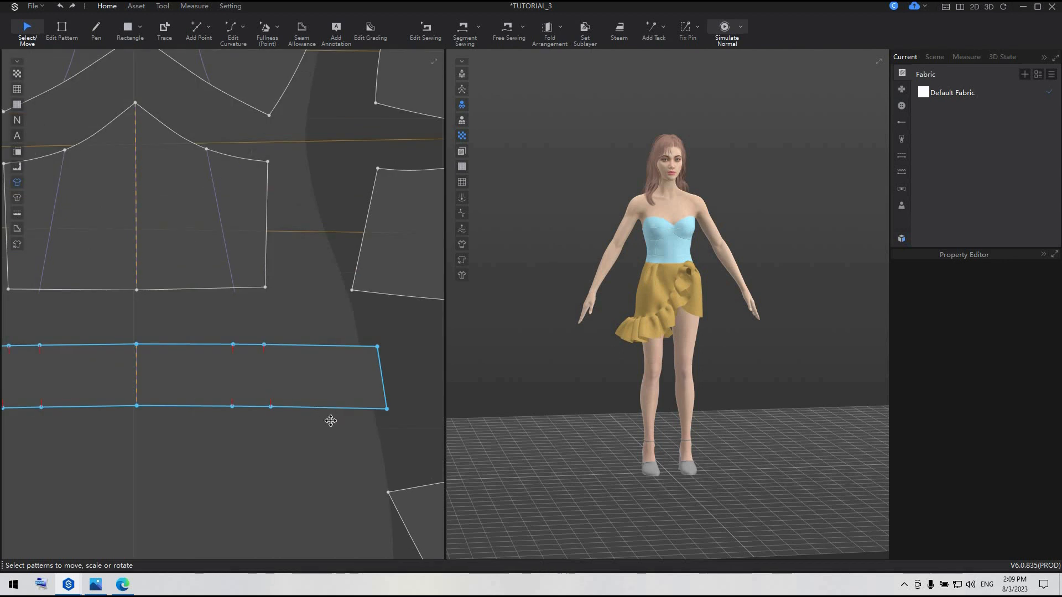
{"action": "key", "text": "ctrl+s"}
Create a symmetric copy of the ruffle strip with its sewing and place it beside the original in the 2D layout
{"action": "scroll", "coordinate": [331, 426], "scroll_direction": "down", "scroll_amount": 4}
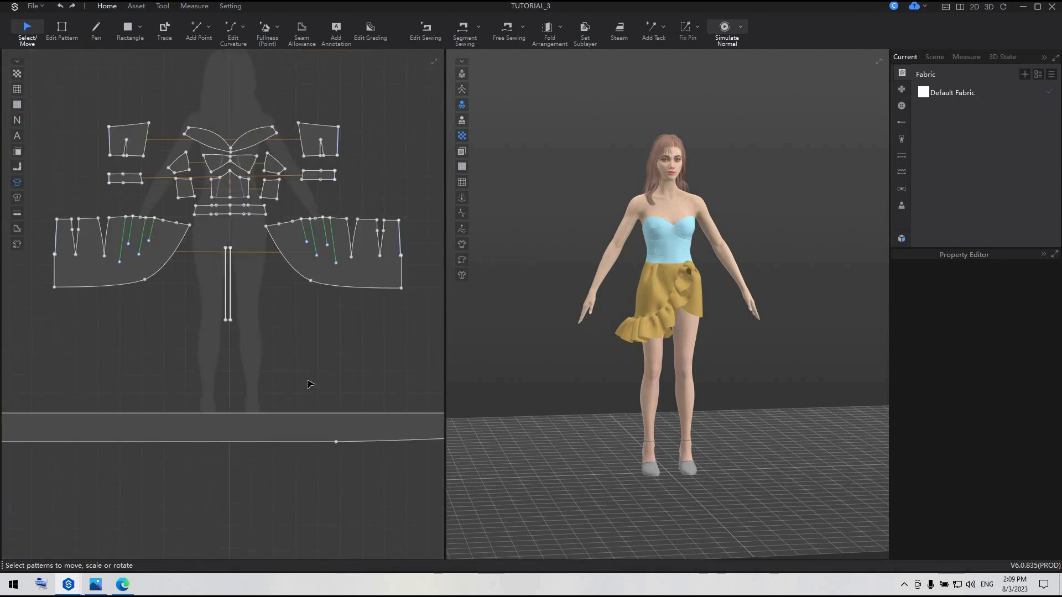
{"action": "scroll", "coordinate": [310, 384], "scroll_direction": "down", "scroll_amount": 3}
{"action": "left_click", "coordinate": [290, 328]}
{"action": "left_click_drag", "start_coordinate": [289, 328], "coordinate": [161, 327]}
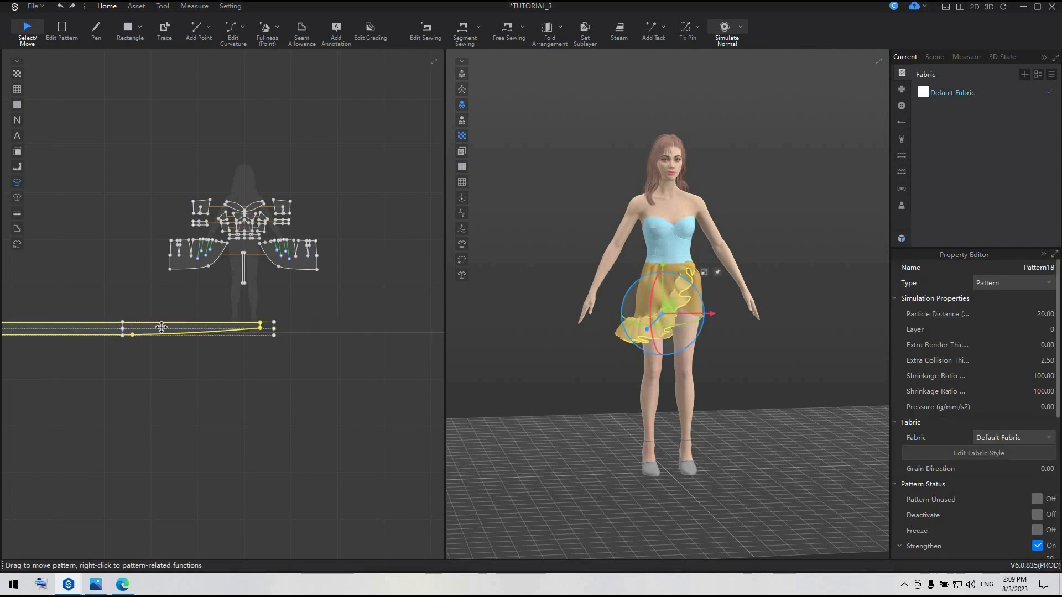
{"action": "right_click", "coordinate": [161, 328]}
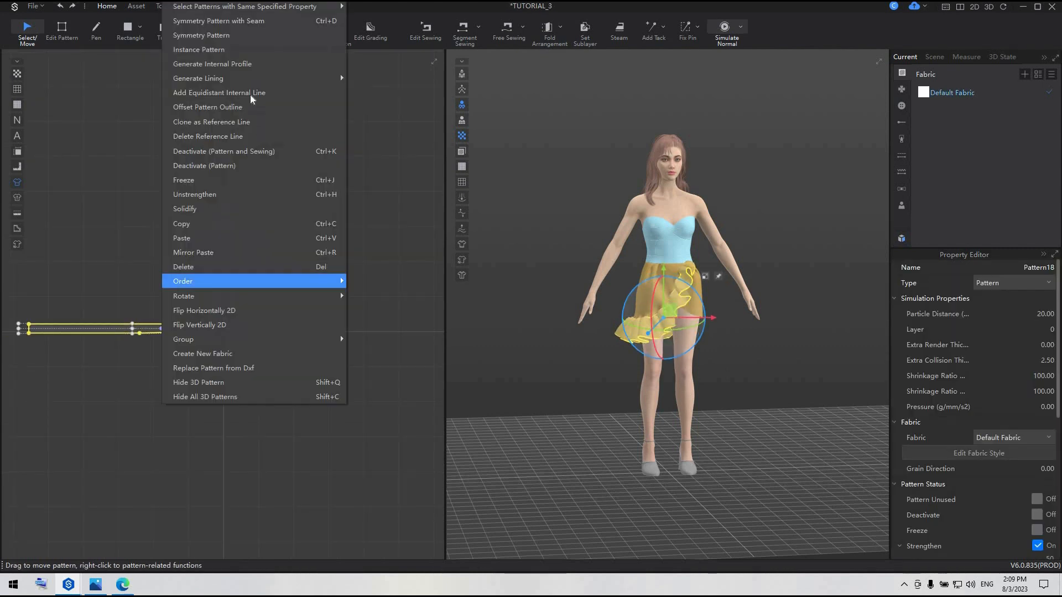
{"action": "left_click", "coordinate": [245, 25]}
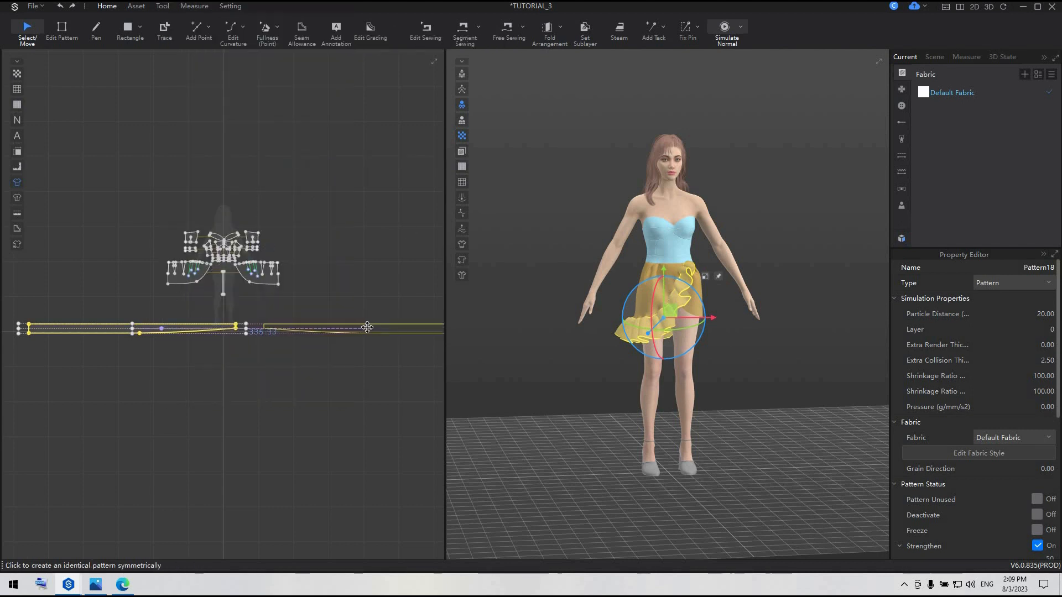
{"action": "left_click", "coordinate": [340, 332]}
Move the mirrored ruffle in 3D up against the hem of the opposite skirt panel, adjusting it from several angles
{"action": "middle_click_drag", "start_coordinate": [649, 389], "coordinate": [519, 416]}
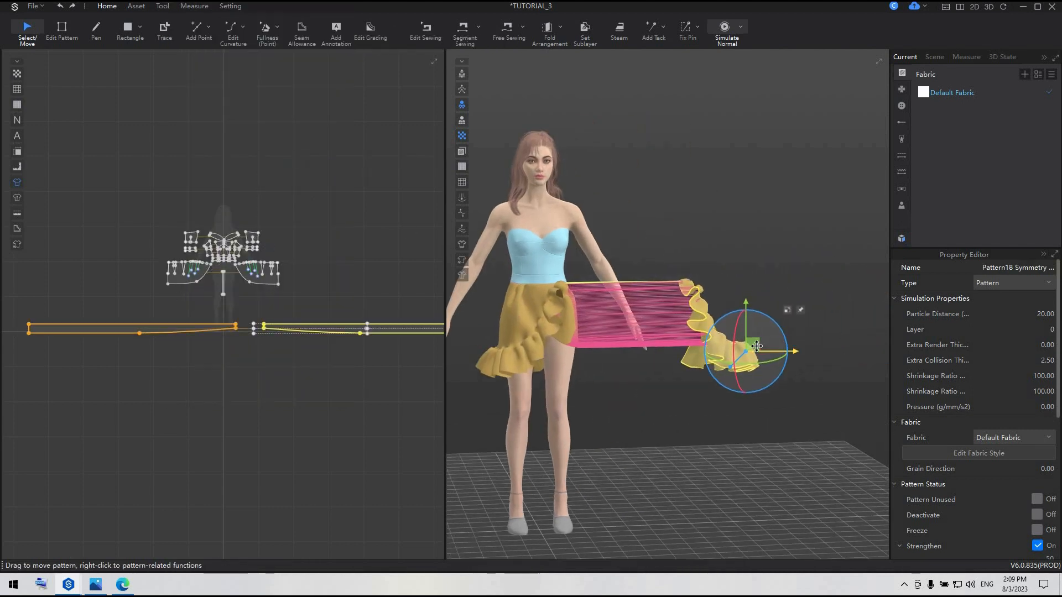
{"action": "left_click_drag", "start_coordinate": [757, 346], "coordinate": [626, 354]}
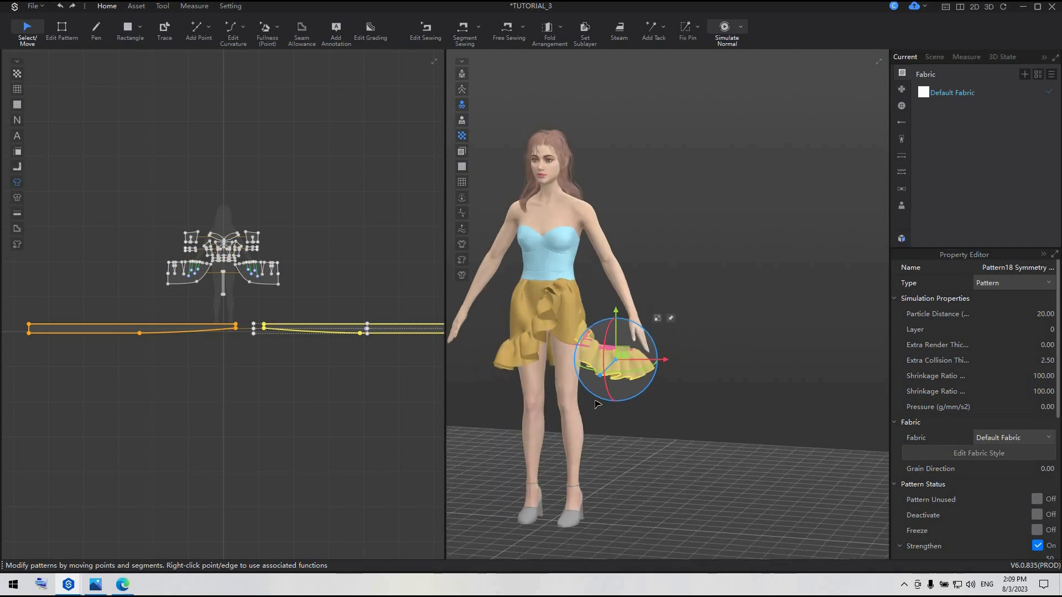
{"action": "right_click_drag", "start_coordinate": [595, 401], "coordinate": [555, 403]}
{"action": "left_click_drag", "start_coordinate": [621, 354], "coordinate": [581, 353]}
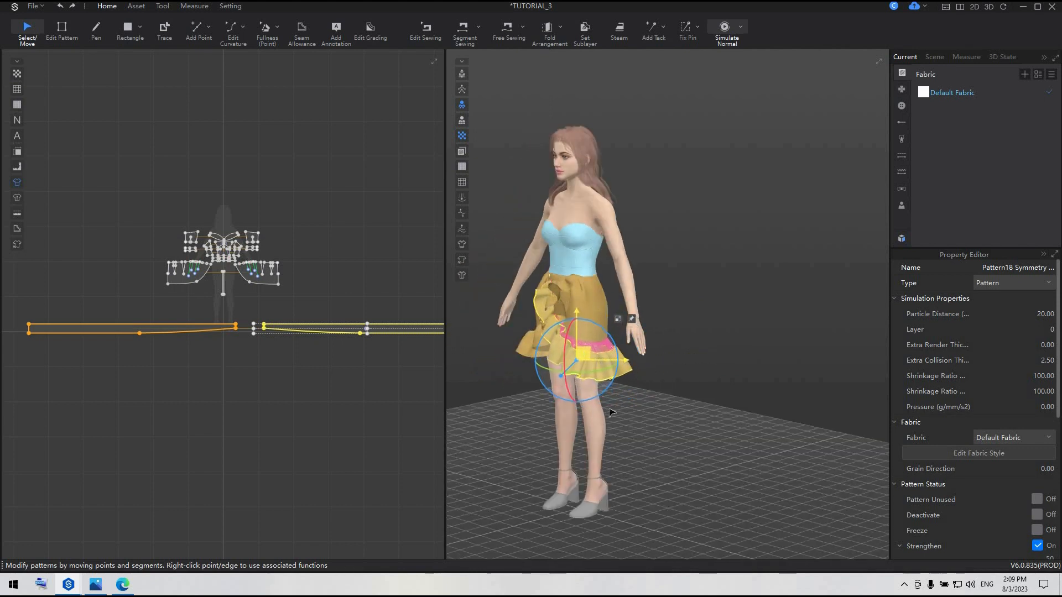
{"action": "right_click_drag", "start_coordinate": [611, 410], "coordinate": [755, 401]}
{"action": "middle_click_drag", "start_coordinate": [662, 438], "coordinate": [758, 429]}
{"action": "right_click_drag", "start_coordinate": [755, 429], "coordinate": [674, 430]}
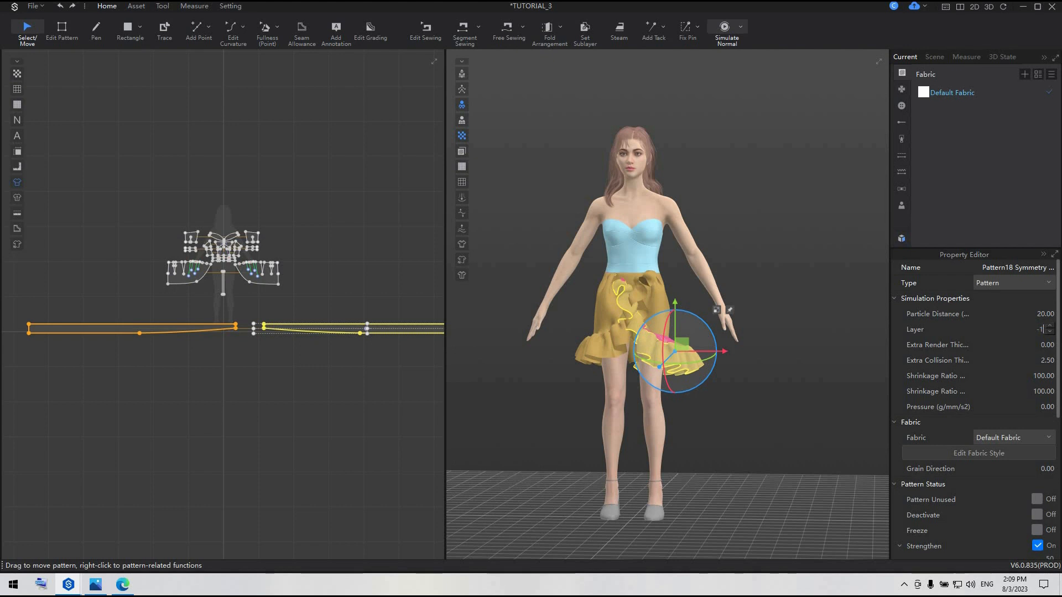
Set the mirrored ruffle's layer to -1 and simulate the garment briefly to gather it onto the hem
{"action": "key", "text": "Return"}
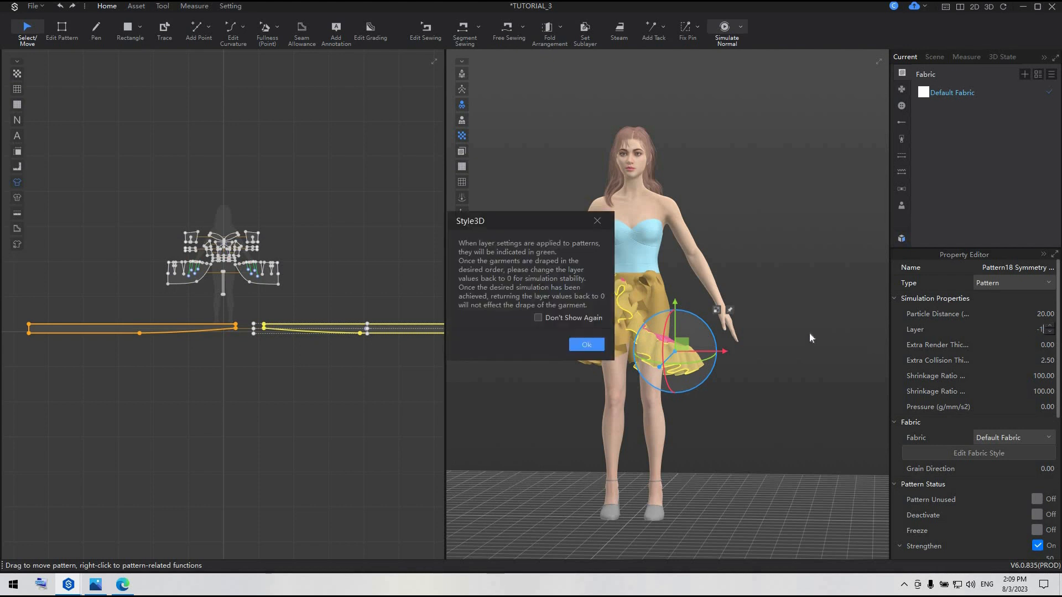
{"action": "left_click", "coordinate": [587, 345]}
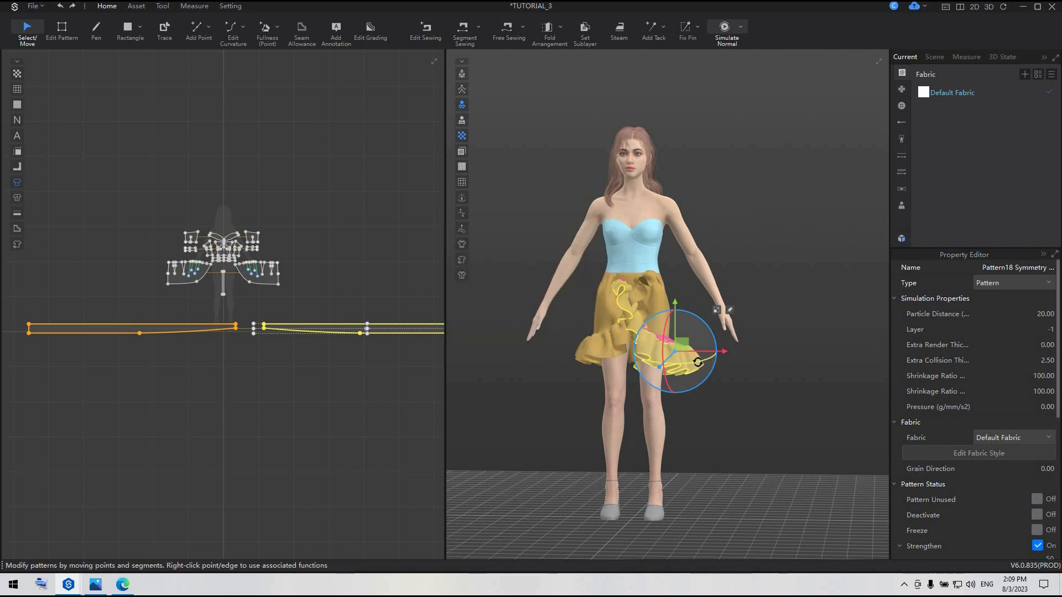
{"action": "key", "text": "space"}
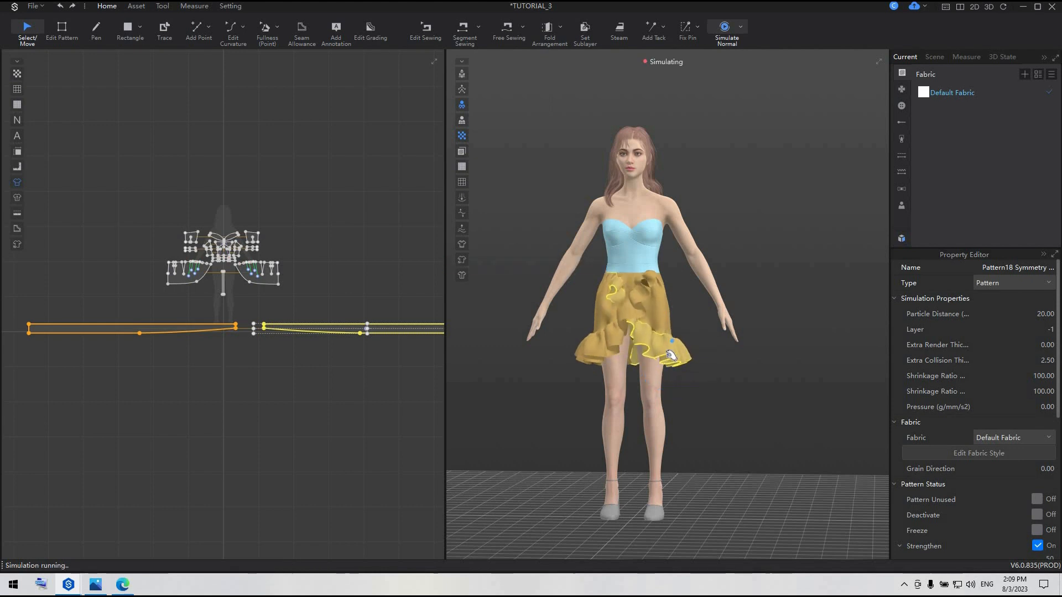
{"action": "key", "text": "space"}
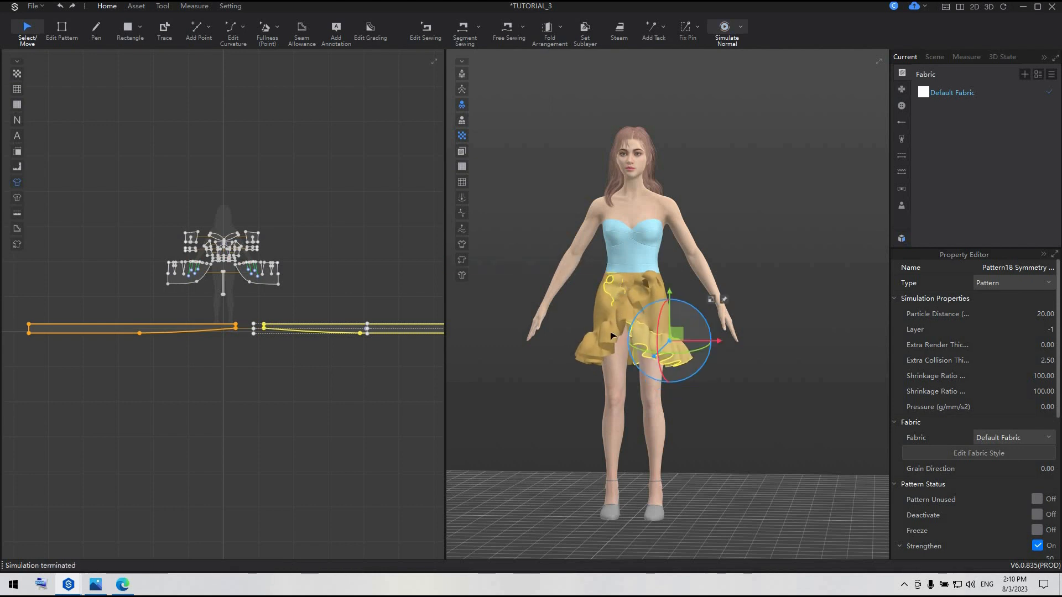
Hide the outer ruffle in 3D and examine how the mirrored ruffle lies beneath the front wrap
{"action": "scroll", "coordinate": [613, 335], "scroll_direction": "up", "scroll_amount": 4}
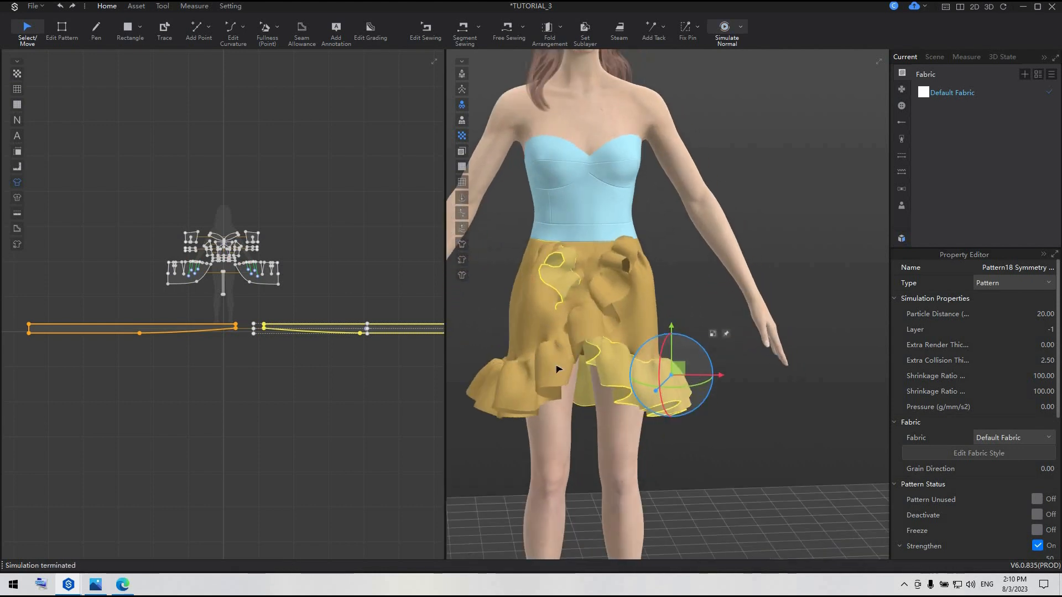
{"action": "left_click", "coordinate": [559, 370]}
{"action": "right_click", "coordinate": [557, 366]}
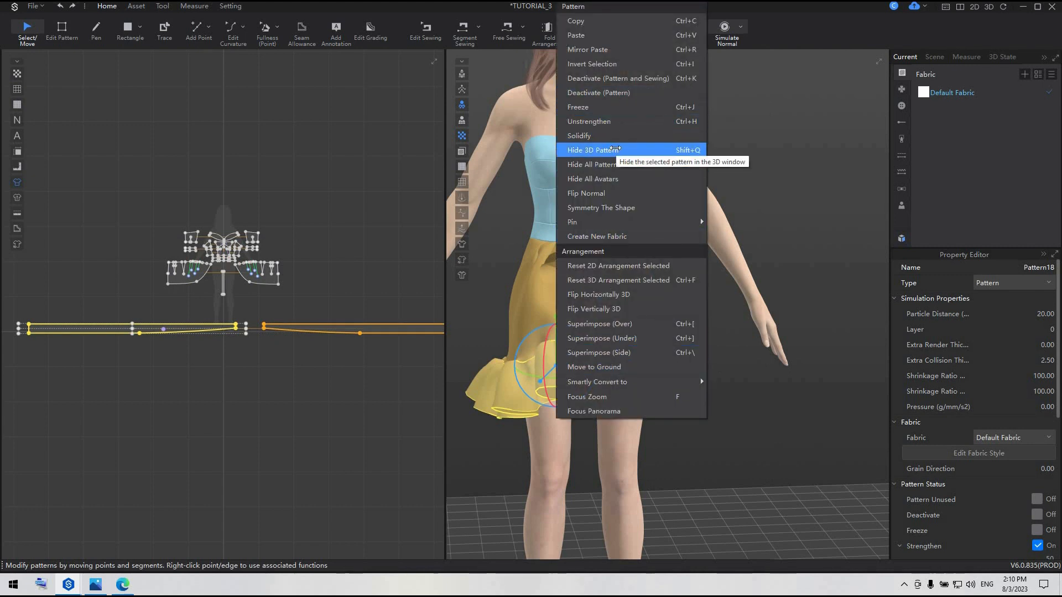
{"action": "left_click", "coordinate": [619, 149]}
{"action": "scroll", "coordinate": [579, 350], "scroll_direction": "up", "scroll_amount": 3}
{"action": "scroll", "coordinate": [601, 341], "scroll_direction": "up", "scroll_amount": 2}
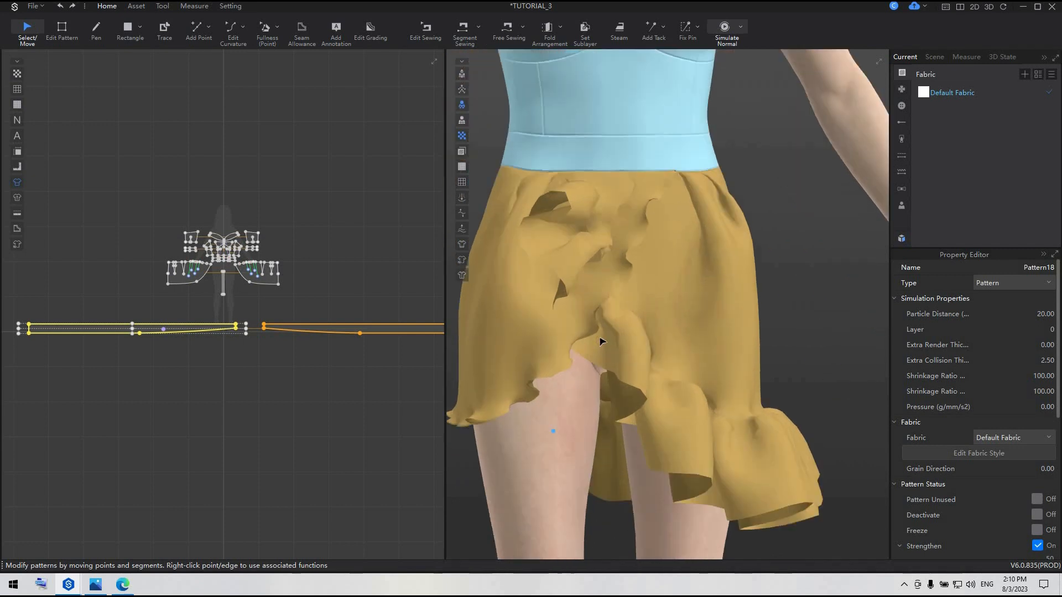
{"action": "right_click_drag", "start_coordinate": [587, 336], "coordinate": [389, 341]}
{"action": "scroll", "coordinate": [341, 326], "scroll_direction": "up", "scroll_amount": 3}
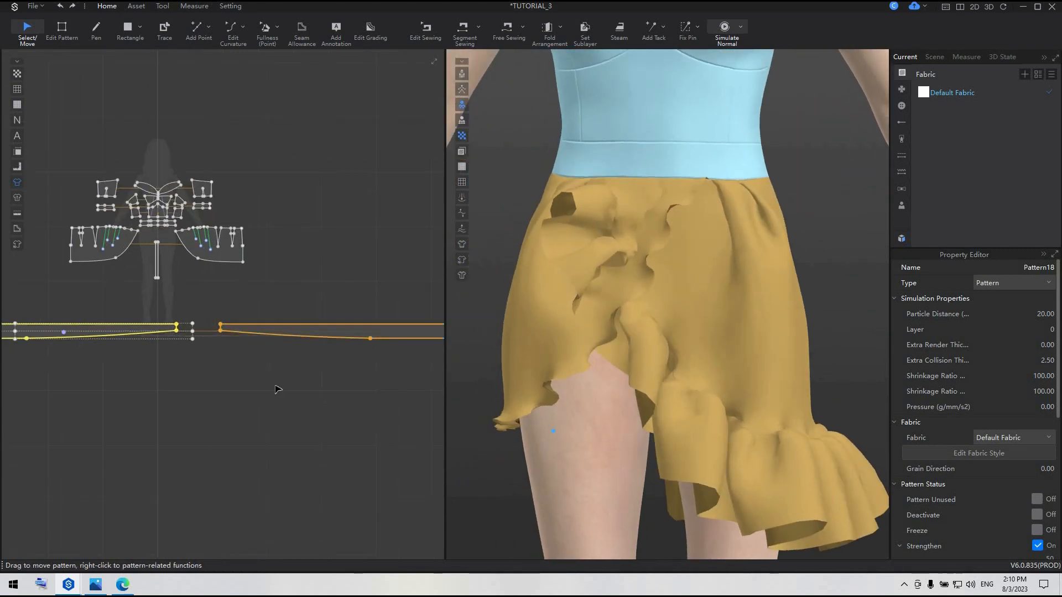
Remove the linked editing between the original ruffle strip and its mirrored copy
{"action": "left_click", "coordinate": [276, 387]}
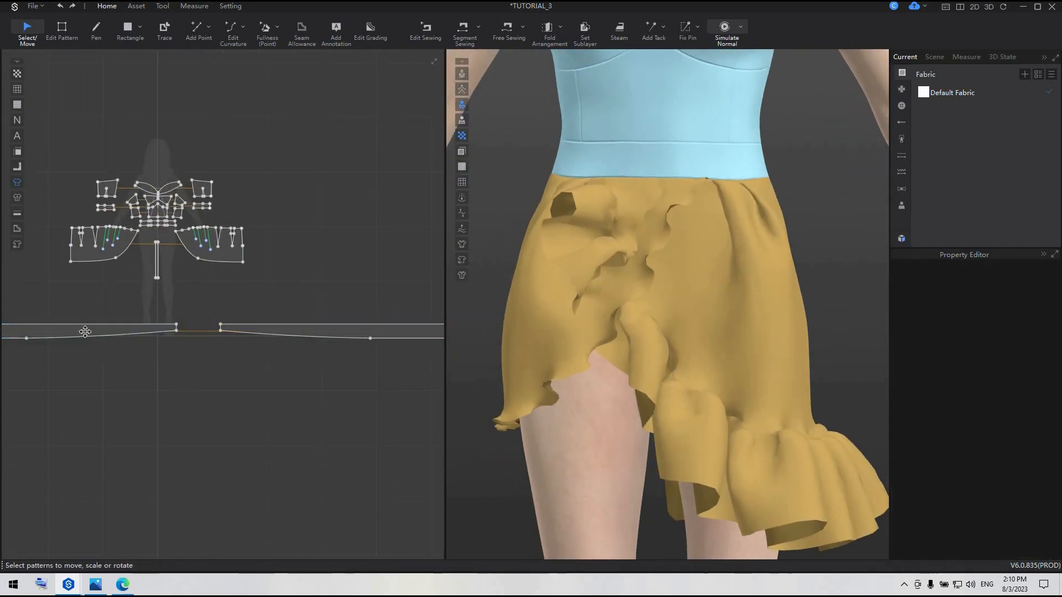
{"action": "left_click", "coordinate": [84, 331]}
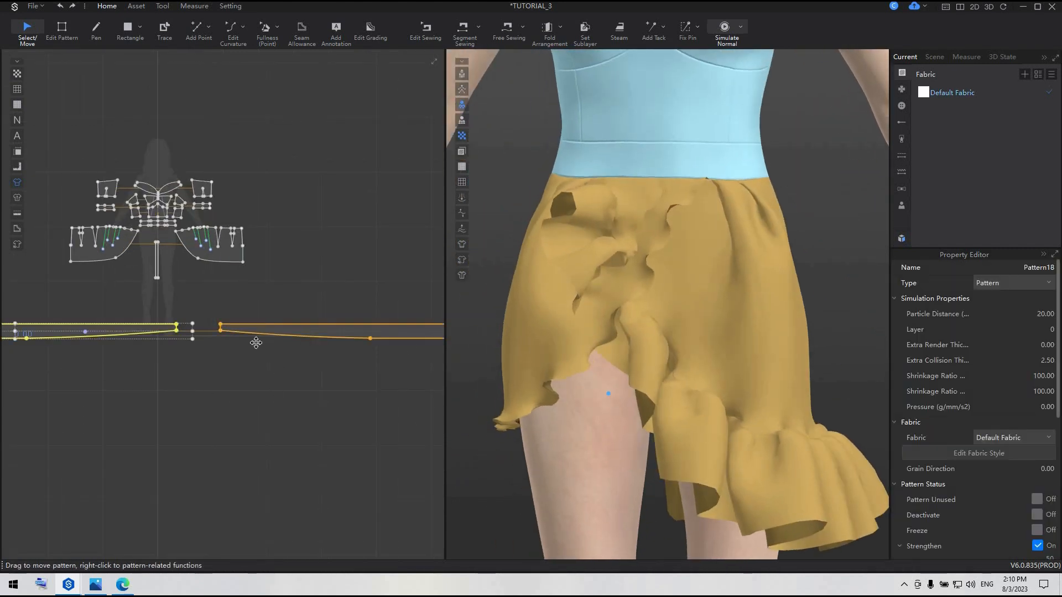
{"action": "right_click", "coordinate": [132, 331]}
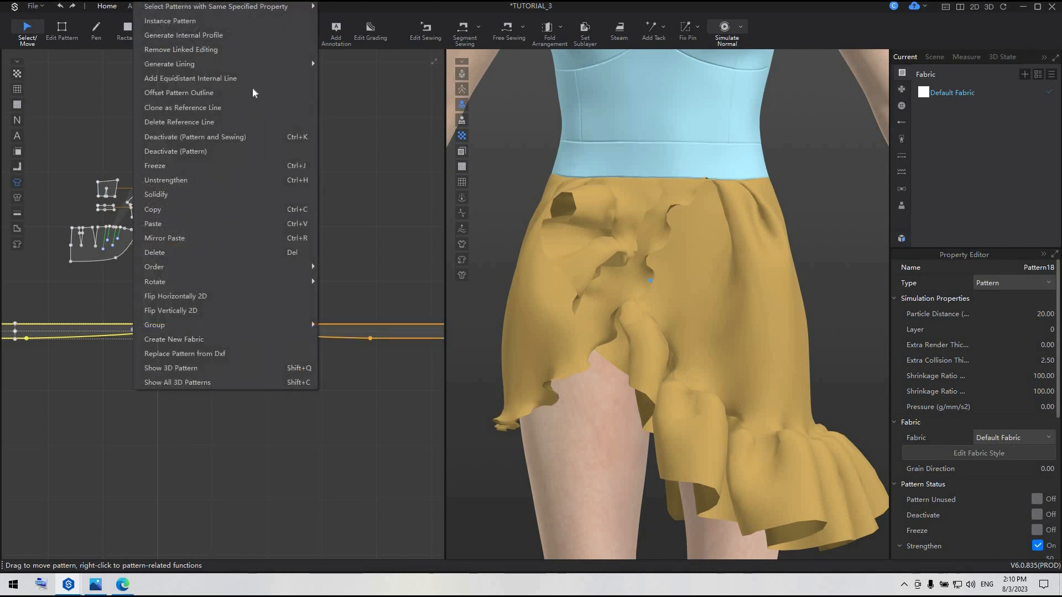
{"action": "left_click", "coordinate": [227, 53]}
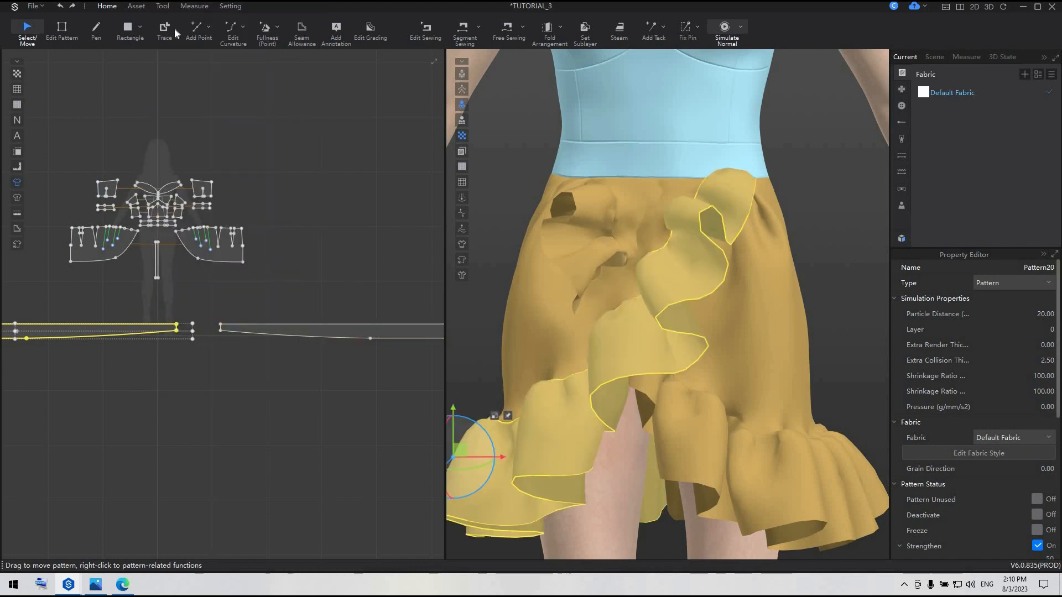
Draw a slanted 11.52 cm line across the mirrored ruffle near its narrow end and cut the strip along it
{"action": "left_click", "coordinate": [94, 24]}
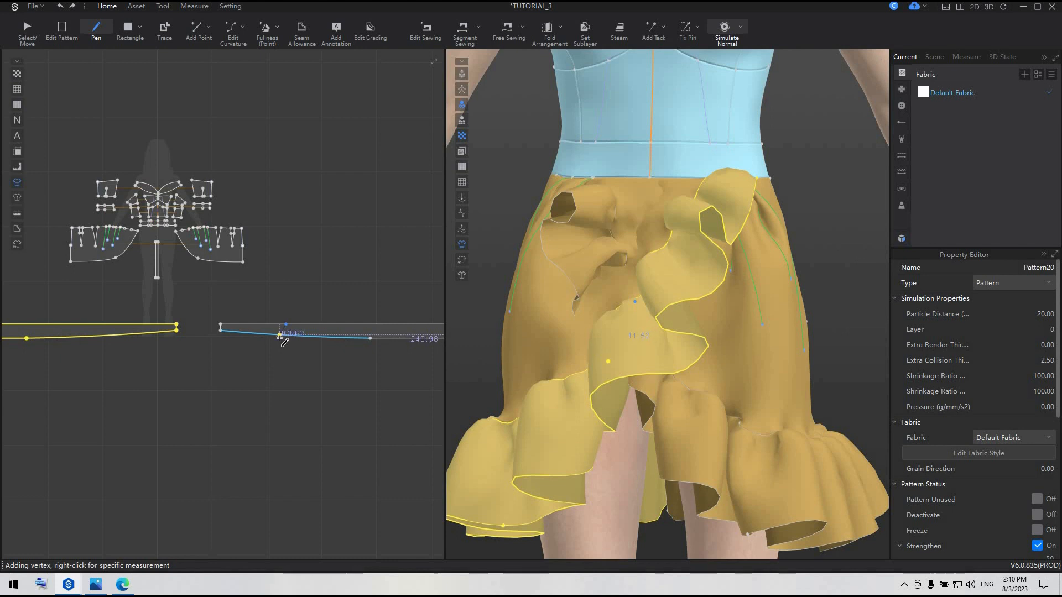
{"action": "left_click", "coordinate": [279, 335]}
{"action": "left_click", "coordinate": [59, 28]}
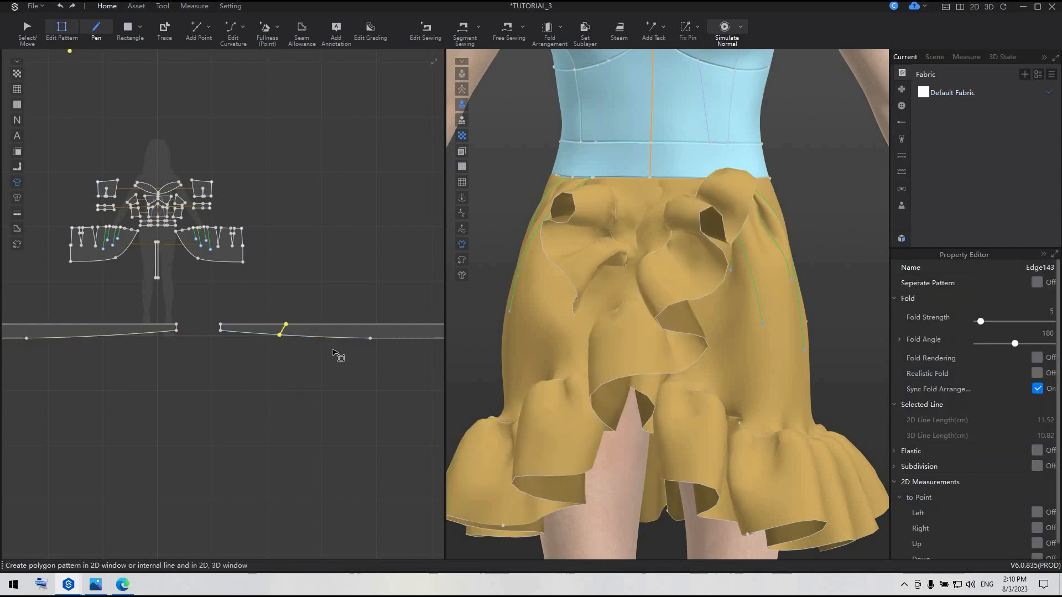
{"action": "scroll", "coordinate": [307, 334], "scroll_direction": "up", "scroll_amount": 5}
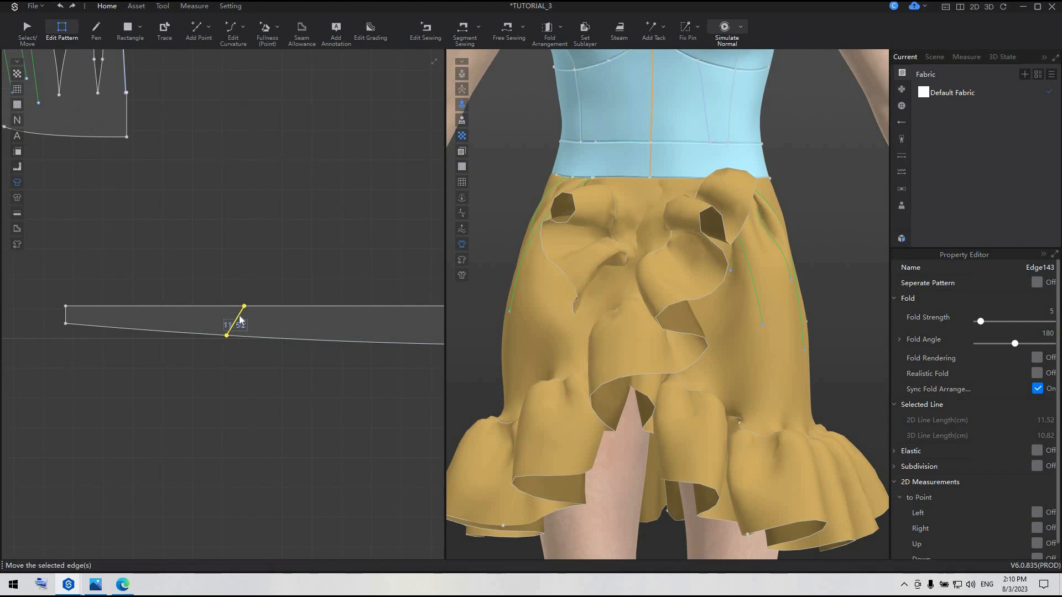
{"action": "right_click", "coordinate": [240, 320]}
{"action": "left_click", "coordinate": [259, 380]}
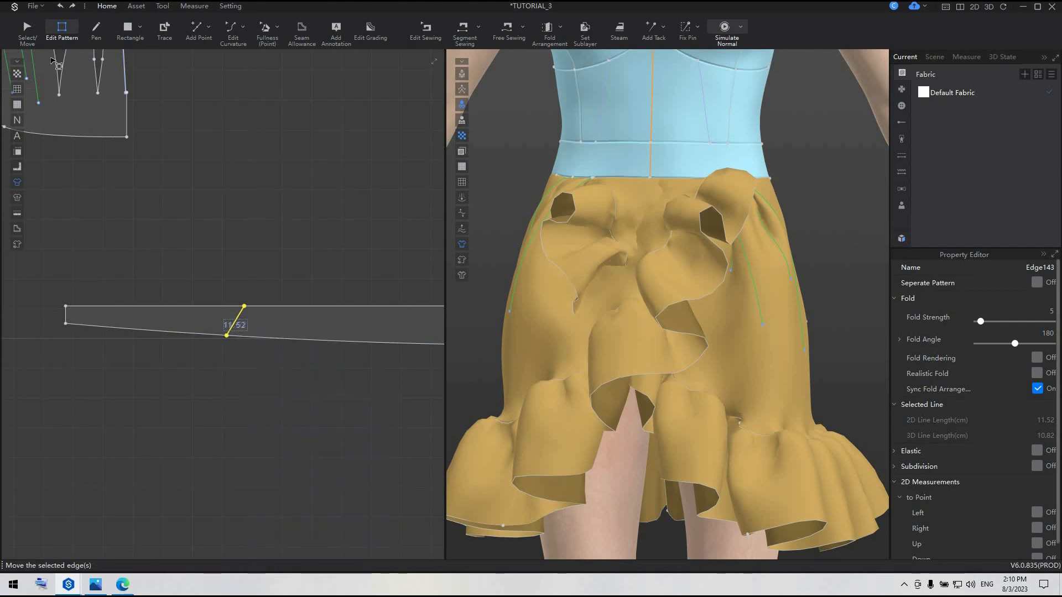
Delete the cut-off narrow end piece of the mirrored ruffle
{"action": "left_click", "coordinate": [23, 28]}
{"action": "left_click", "coordinate": [199, 327]}
{"action": "left_click", "coordinate": [206, 296]}
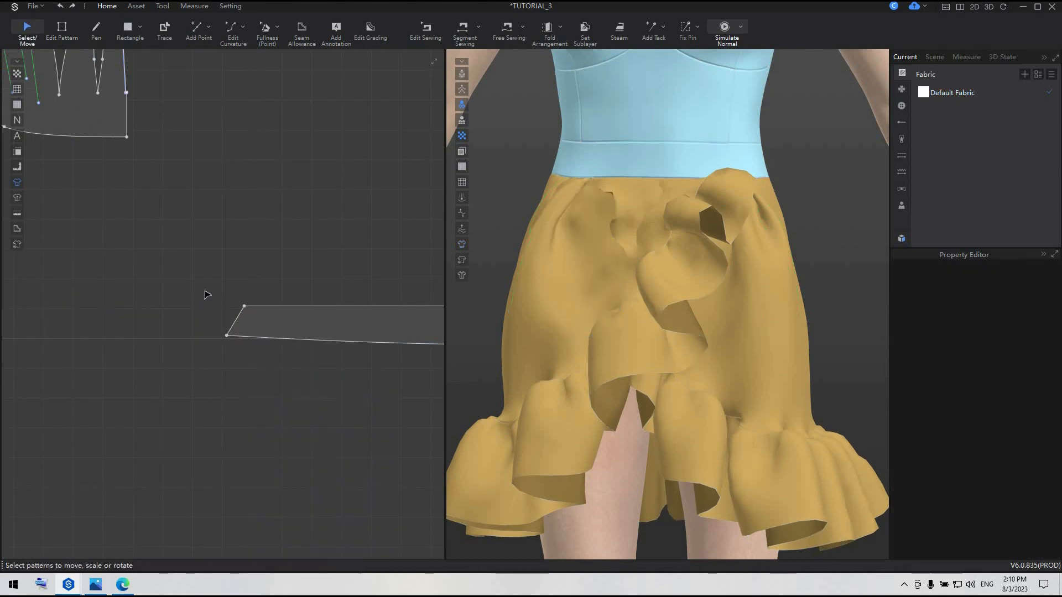
Free-sew the mirrored ruffle's slanted 11.52 cm cut end to the curved front edge of the left skirt panel
{"action": "scroll", "coordinate": [206, 296], "scroll_direction": "down", "scroll_amount": 3}
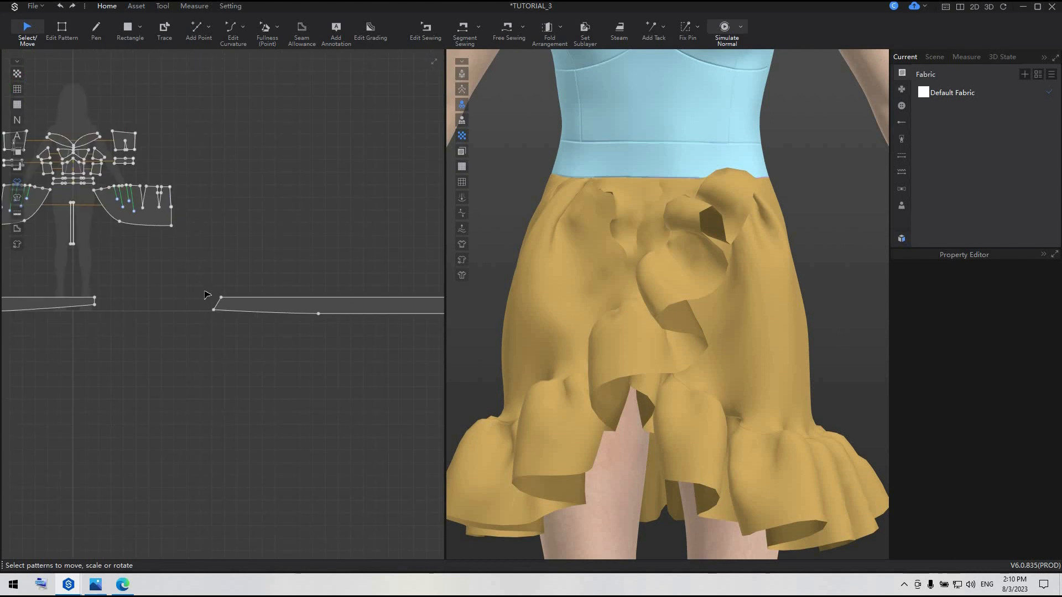
{"action": "left_click", "coordinate": [507, 29]}
{"action": "left_click", "coordinate": [214, 310]}
{"action": "left_click", "coordinate": [221, 298]}
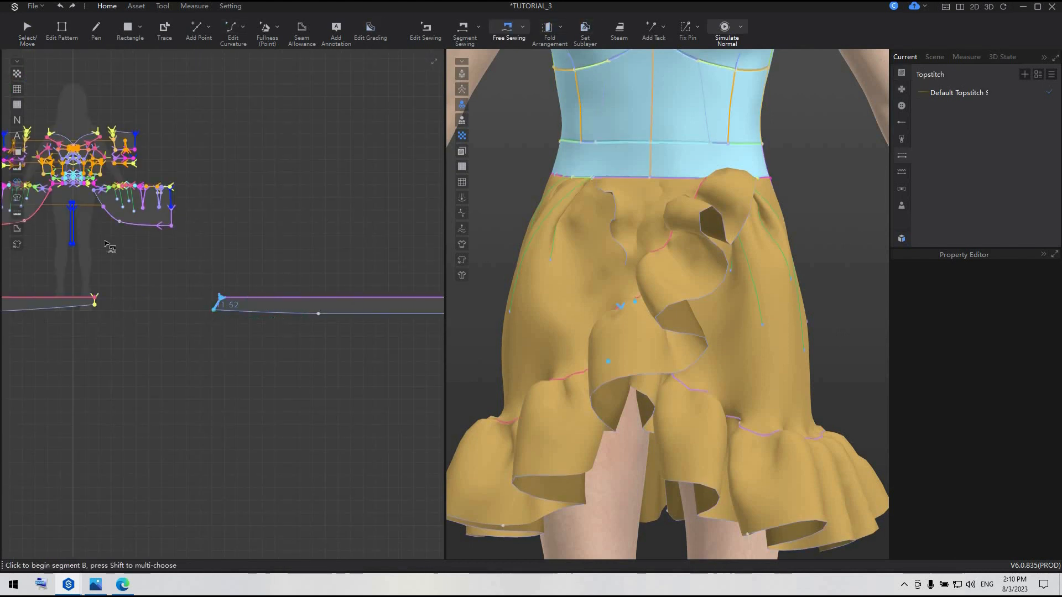
{"action": "scroll", "coordinate": [86, 223], "scroll_direction": "up", "scroll_amount": 4}
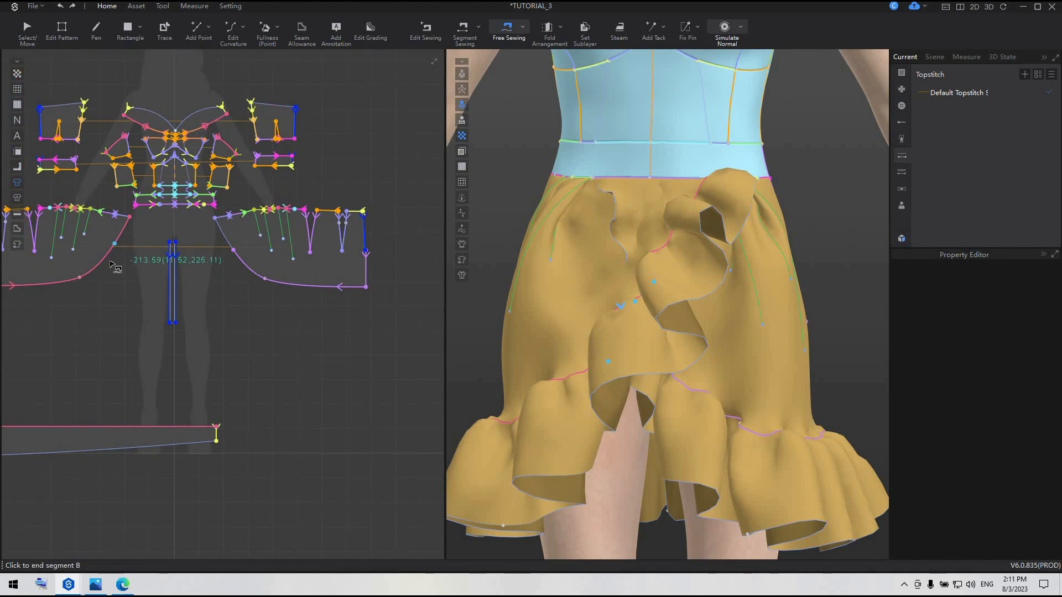
{"action": "left_click", "coordinate": [113, 244]}
{"action": "left_click", "coordinate": [97, 266]}
{"action": "scroll", "coordinate": [276, 361], "scroll_direction": "down", "scroll_amount": 5}
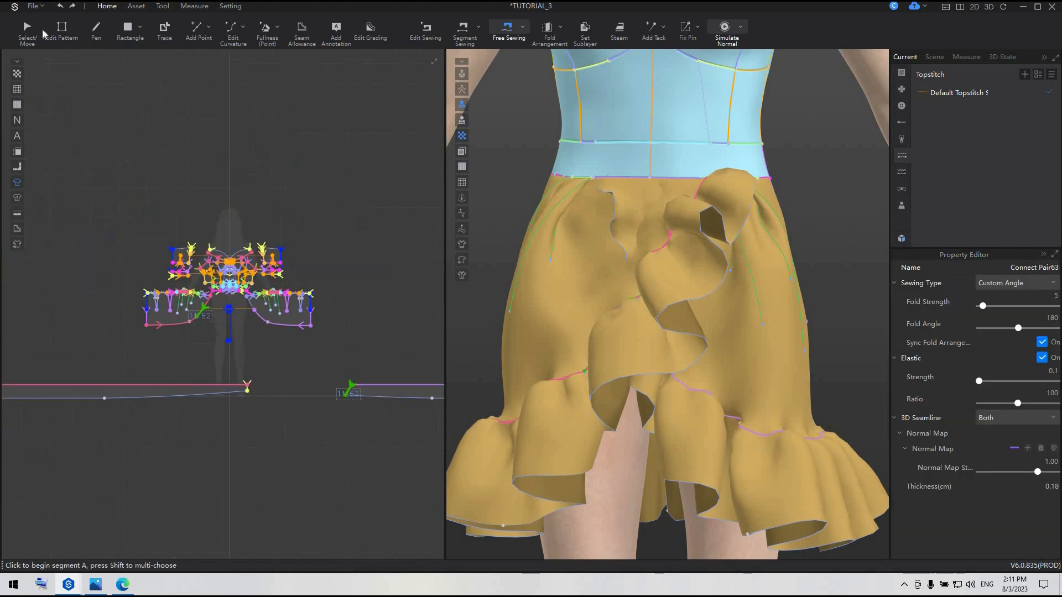
Simulate the garment to settle the shortened ruffle under the wrap, stop the simulation, and view the dress from the back
{"action": "key", "text": "a"}
{"action": "scroll", "coordinate": [303, 422], "scroll_direction": "down", "scroll_amount": 2}
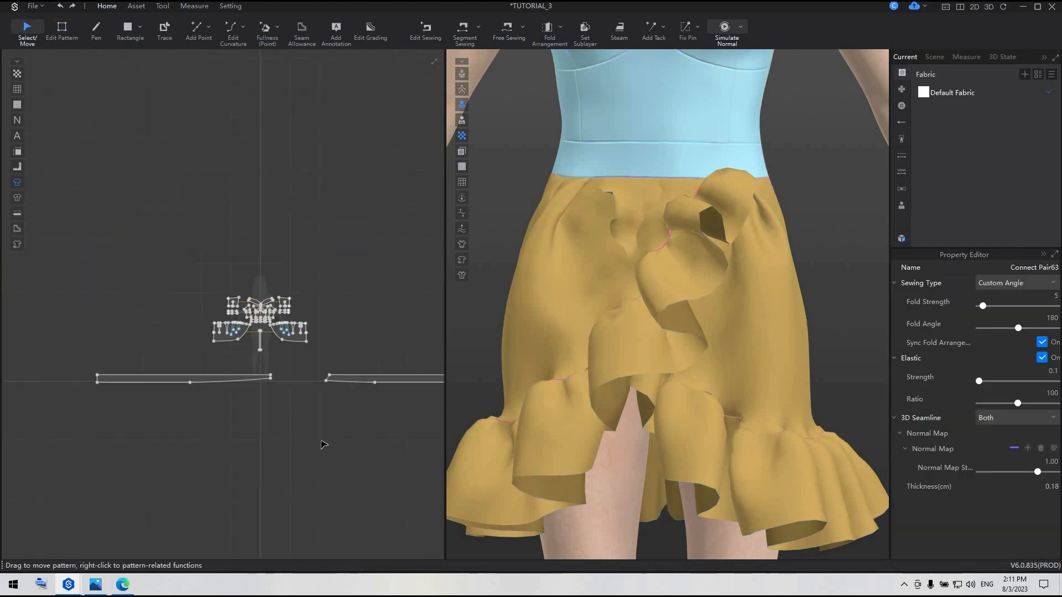
{"action": "key", "text": "space"}
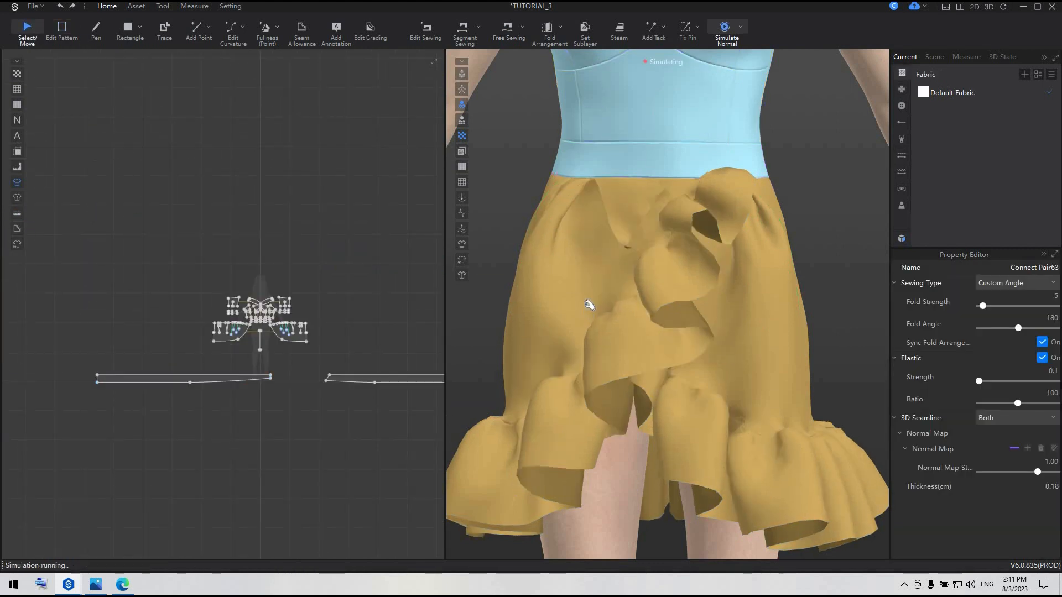
{"action": "left_click", "coordinate": [586, 239]}
{"action": "key", "text": "space"}
{"action": "scroll", "coordinate": [636, 401], "scroll_direction": "down", "scroll_amount": 5}
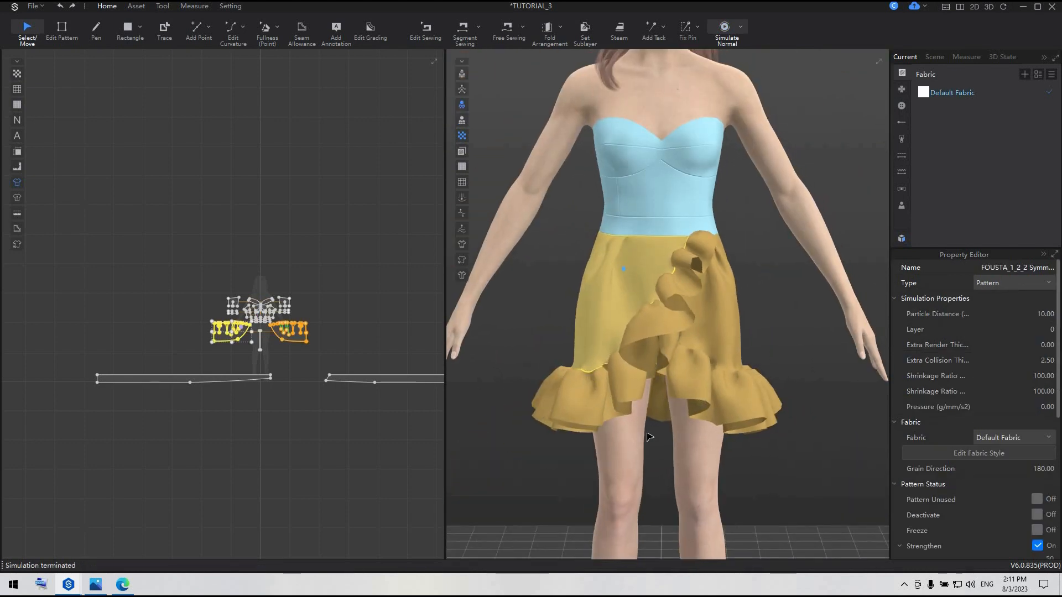
{"action": "key", "text": "2"}
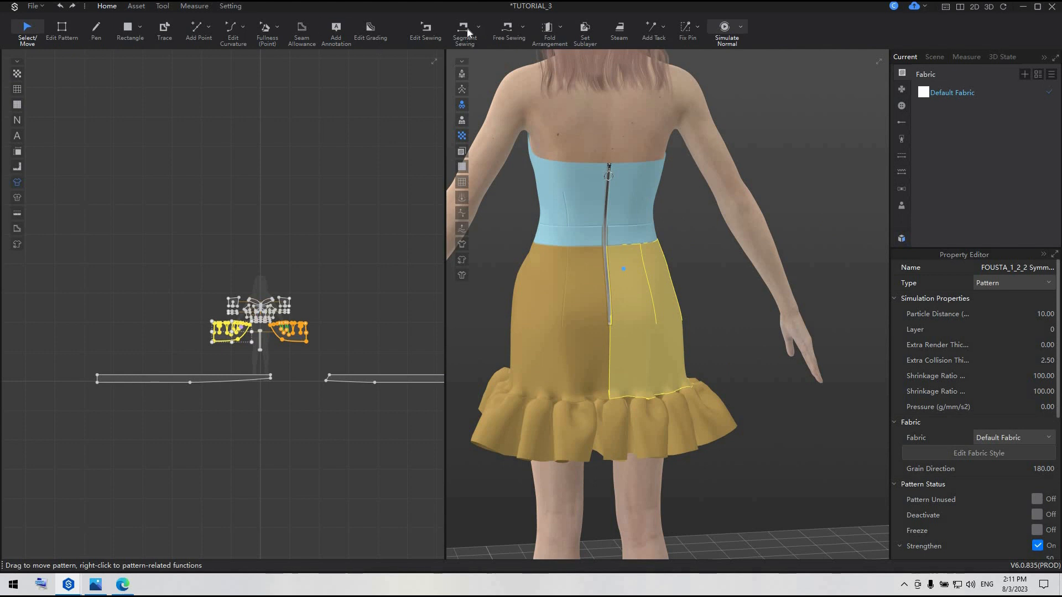
Segment-sew the 13 cm wide end of the left ruffle to the matching wide end of the mirrored ruffle at centre back
{"action": "left_click", "coordinate": [467, 32]}
{"action": "left_click", "coordinate": [121, 386]}
{"action": "scroll", "coordinate": [105, 385], "scroll_direction": "up", "scroll_amount": 3}
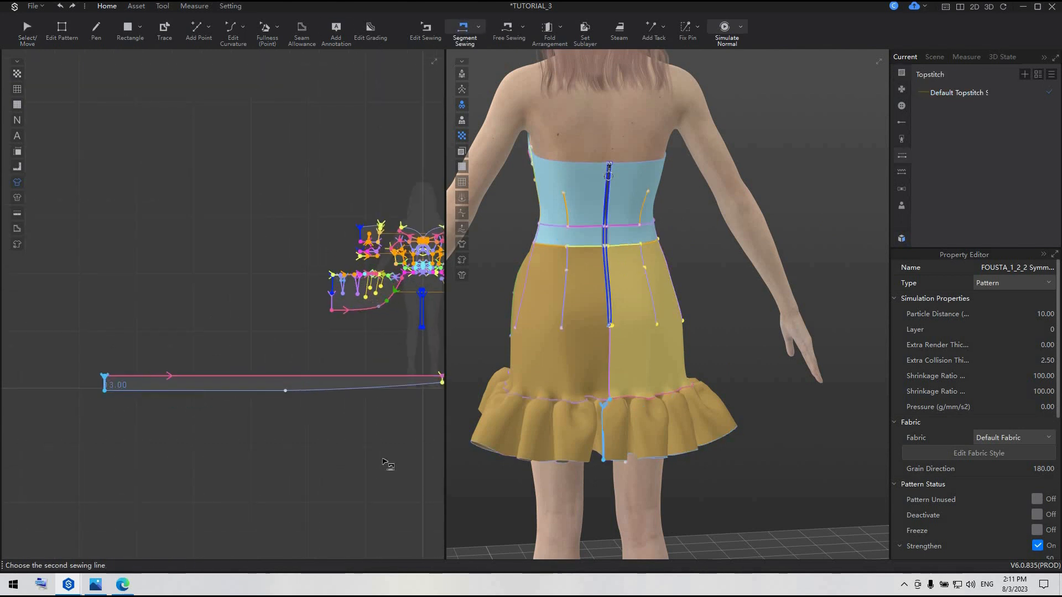
{"action": "scroll", "coordinate": [43, 438], "scroll_direction": "right", "scroll_amount": 5}
{"action": "scroll", "coordinate": [178, 432], "scroll_direction": "down", "scroll_amount": 2}
{"action": "scroll", "coordinate": [231, 401], "scroll_direction": "up", "scroll_amount": 4}
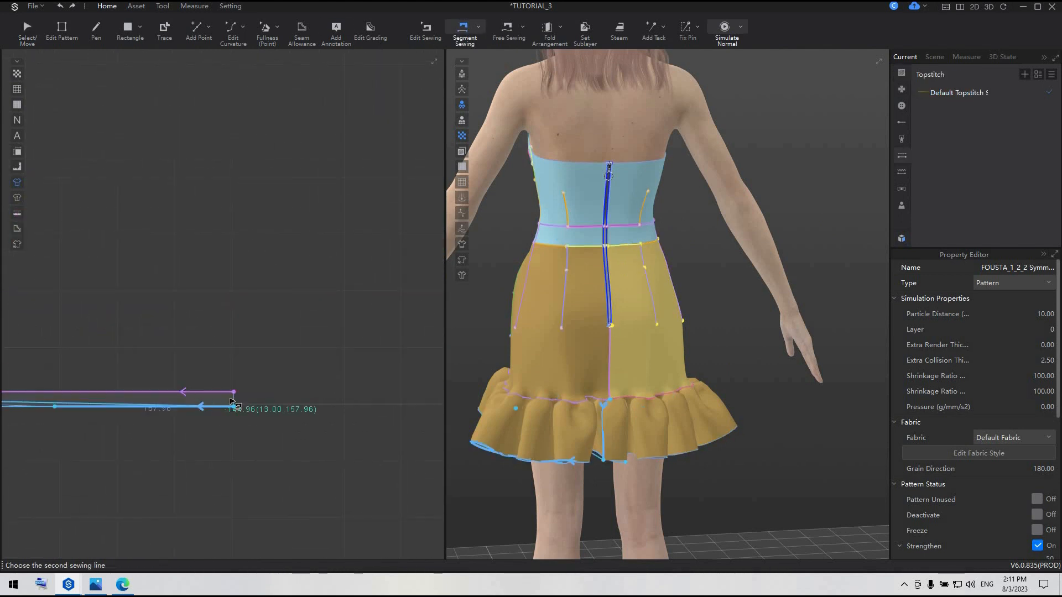
{"action": "left_click", "coordinate": [232, 403]}
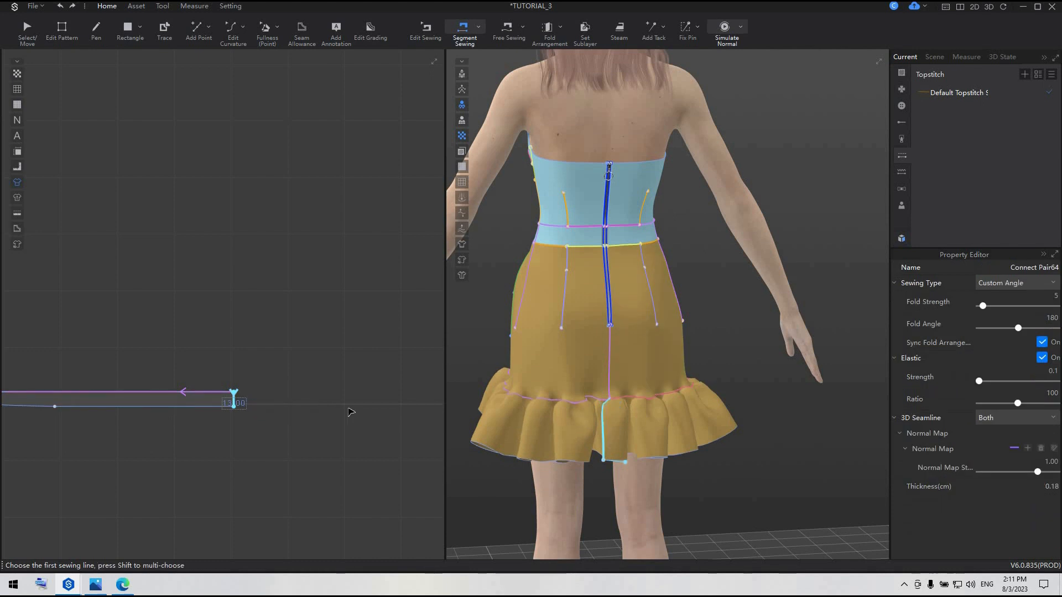
{"action": "scroll", "coordinate": [352, 415], "scroll_direction": "down", "scroll_amount": 3}
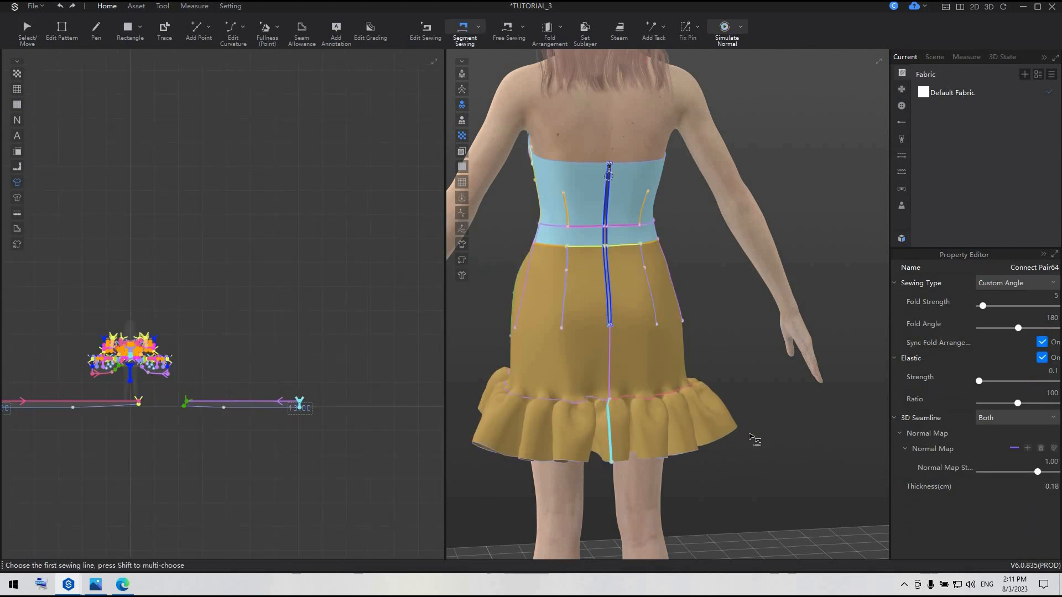
Unstrengthen both skirt panels and both ruffles together
{"action": "right_click_drag", "start_coordinate": [750, 438], "coordinate": [525, 437]}
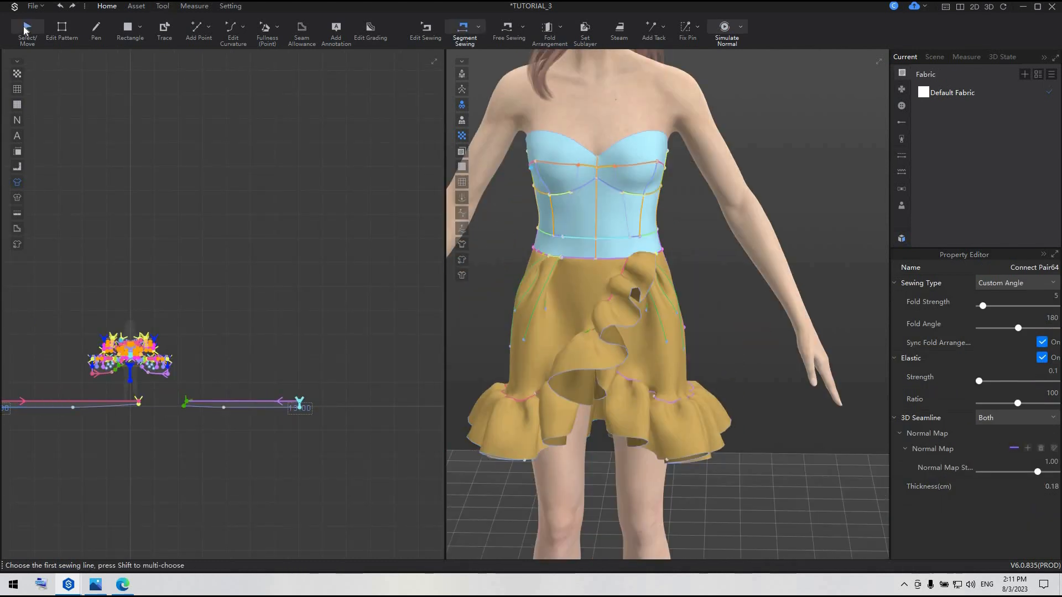
{"action": "middle_click_drag", "start_coordinate": [117, 405], "coordinate": [248, 410]}
{"action": "scroll", "coordinate": [247, 410], "scroll_direction": "up", "scroll_amount": 4}
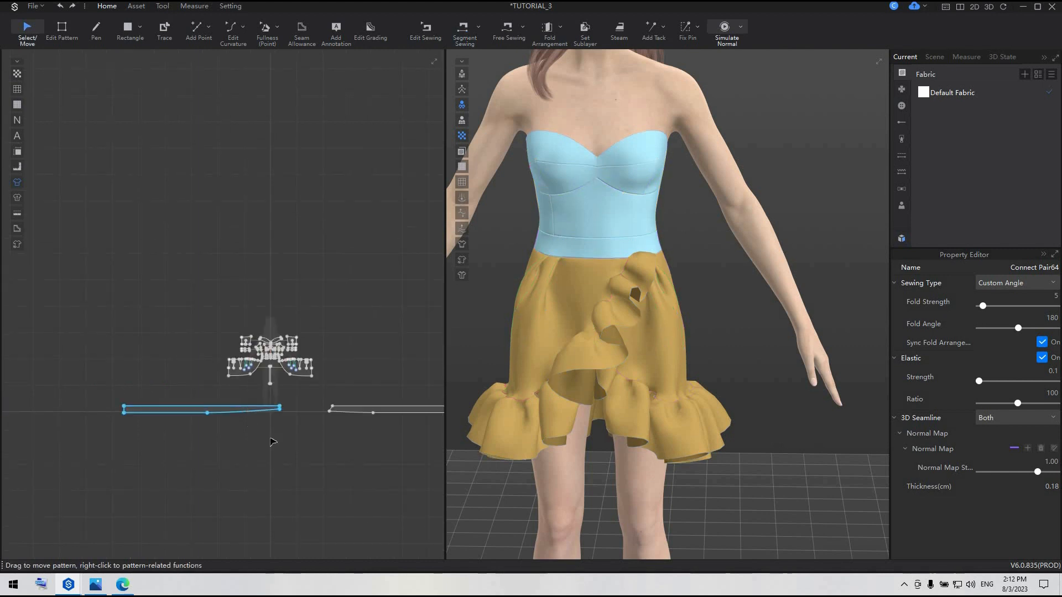
{"action": "scroll", "coordinate": [299, 437], "scroll_direction": "down", "scroll_amount": 1}
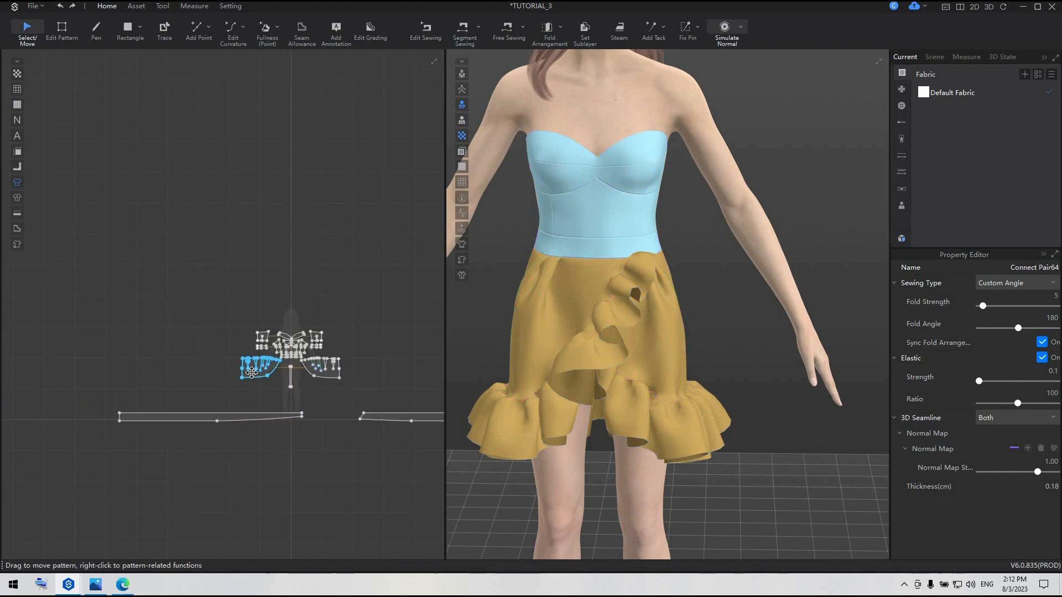
{"action": "left_click", "coordinate": [327, 373]}
{"action": "left_click", "coordinate": [268, 419], "text": "shift"}
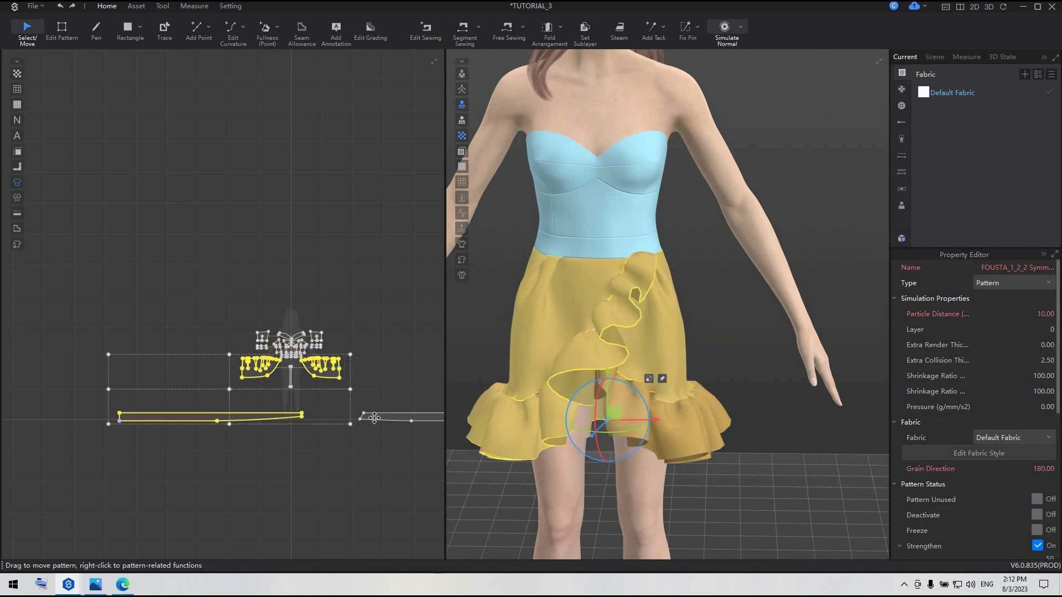
{"action": "left_click", "coordinate": [377, 418], "text": "shift"}
{"action": "right_click", "coordinate": [377, 418]}
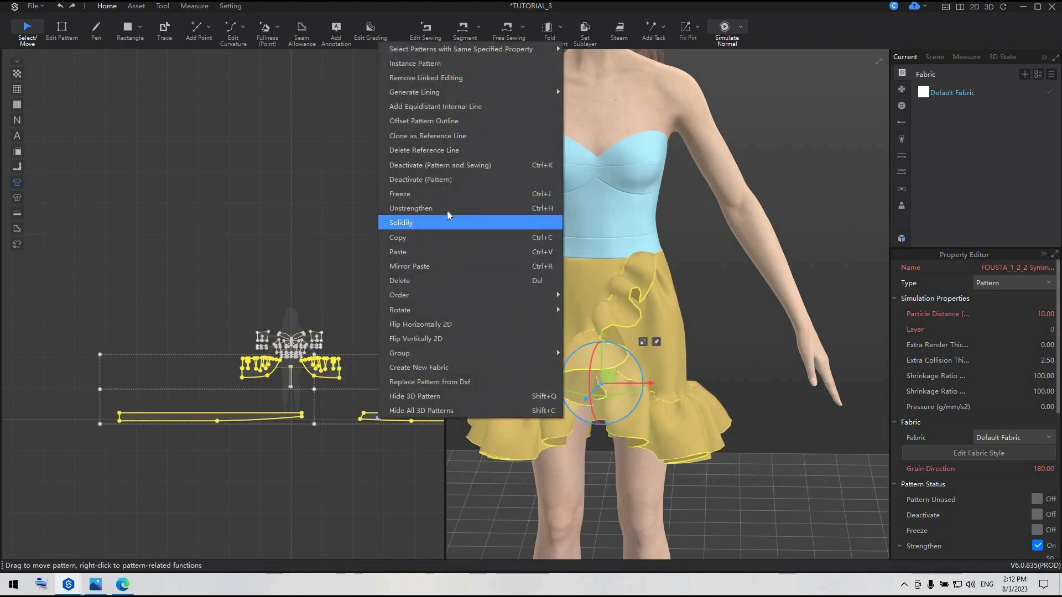
{"action": "left_click", "coordinate": [379, 511]}
{"action": "left_click", "coordinate": [380, 511]}
Change the simulation layer of the mirrored ruffle
{"action": "left_click", "coordinate": [393, 417]}
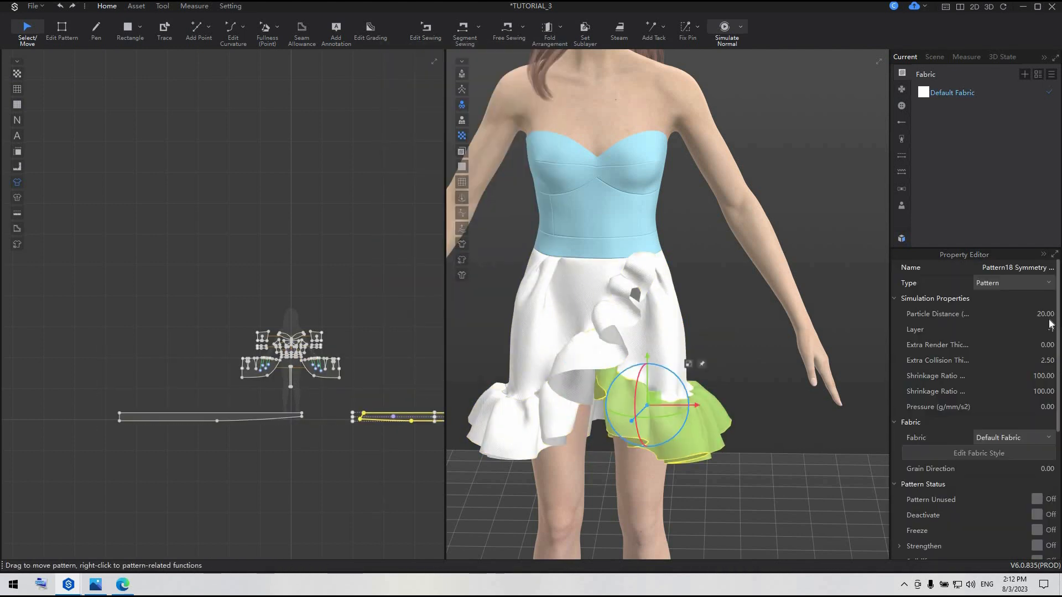
{"action": "left_click", "coordinate": [1050, 330]}
{"action": "left_click", "coordinate": [325, 458]}
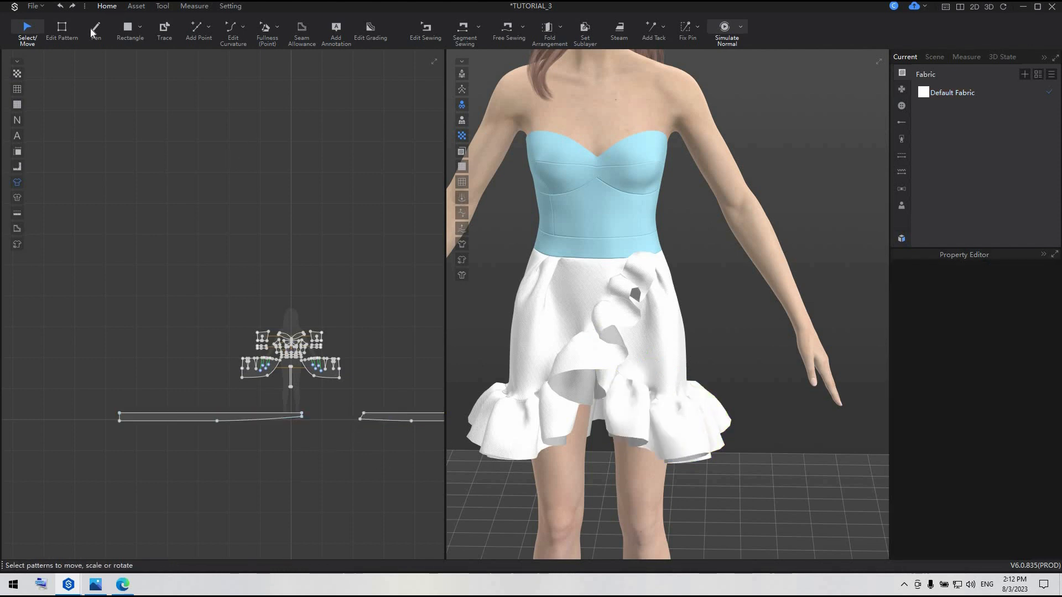
Add seam taping 1.5 cm wide along the hem and curved front edge of both linked skirt panels
{"action": "key", "text": "z"}
{"action": "scroll", "coordinate": [277, 420], "scroll_direction": "up", "scroll_amount": 5}
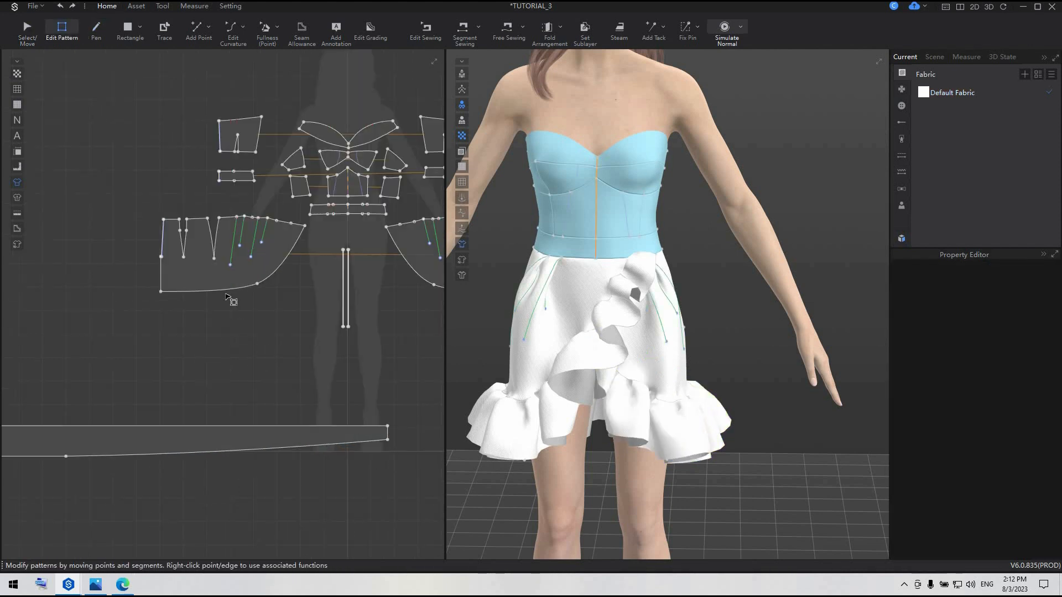
{"action": "left_click", "coordinate": [228, 293]}
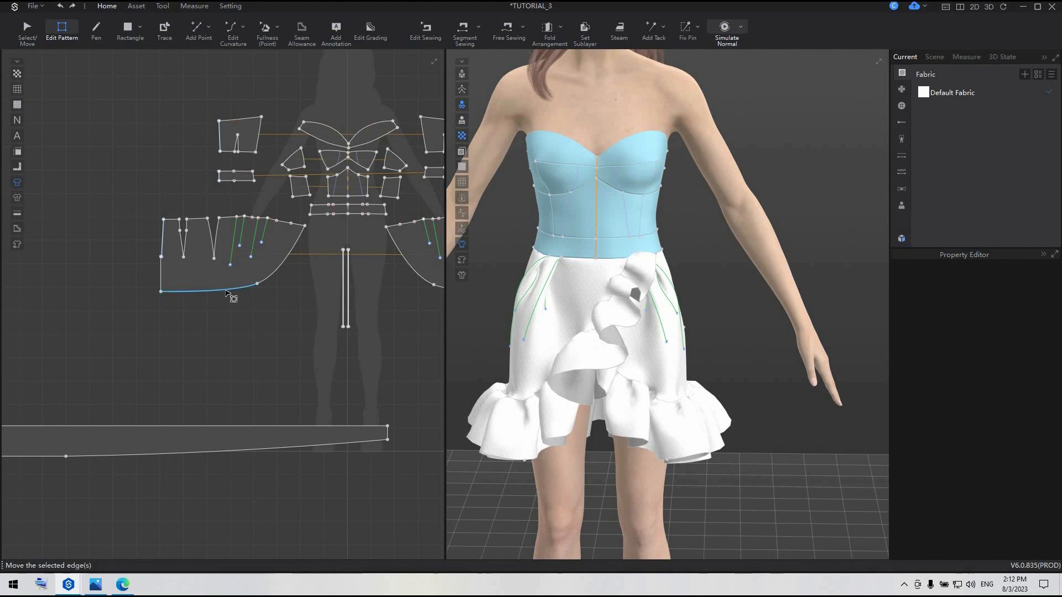
{"action": "left_click", "coordinate": [279, 268], "text": "shift"}
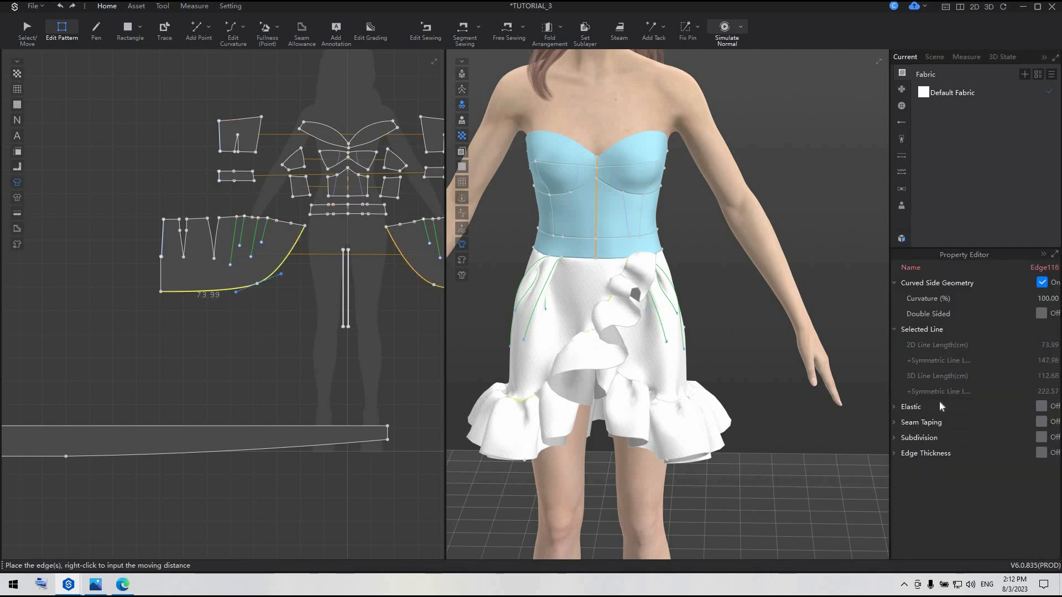
{"action": "left_click", "coordinate": [1042, 422]}
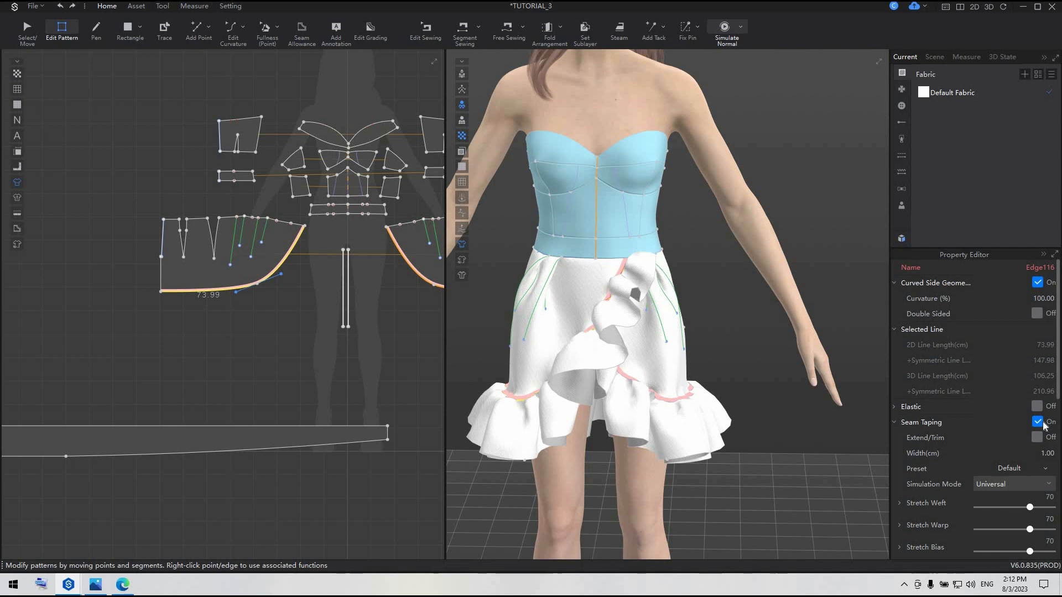
{"action": "left_click", "coordinate": [1053, 455]}
{"action": "key", "text": "Return"}
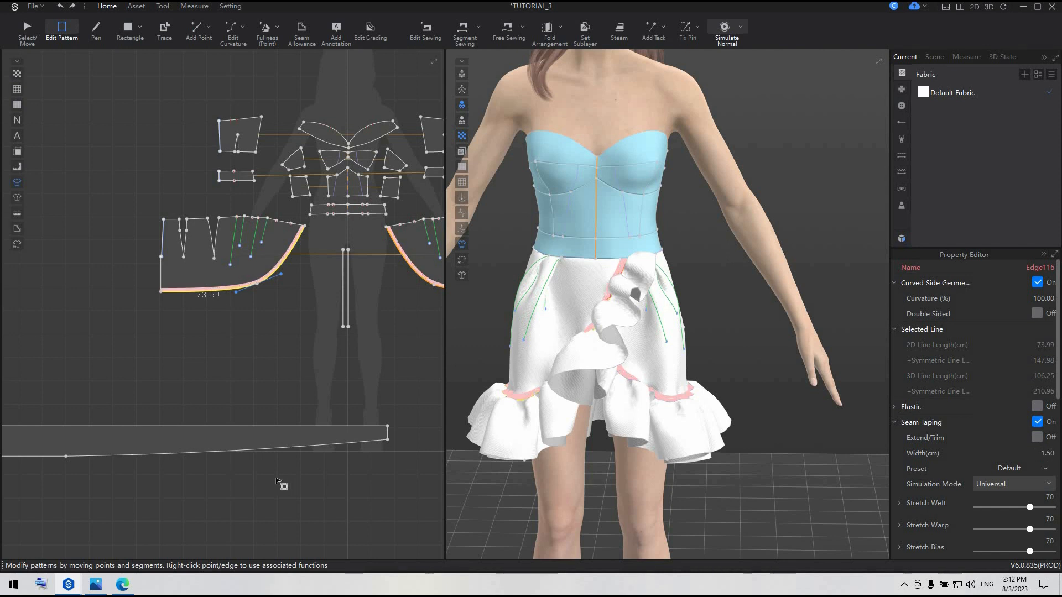
Add seam taping along the full lower edges of both ruffles, including their tapered segments
{"action": "left_click", "coordinate": [243, 454]}
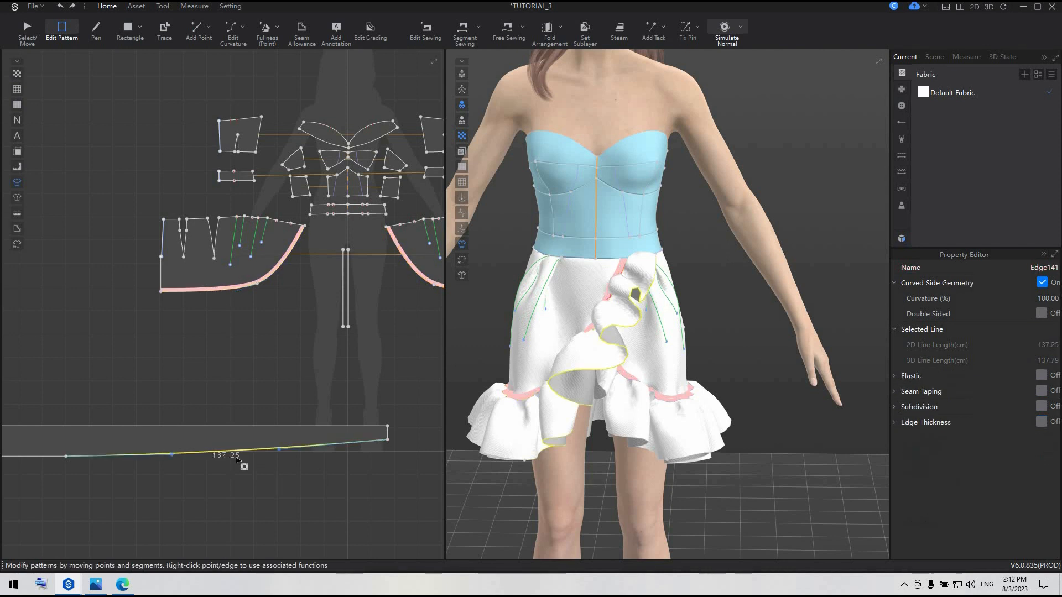
{"action": "scroll", "coordinate": [237, 455], "scroll_direction": "down", "scroll_amount": 5}
{"action": "left_click", "coordinate": [110, 455], "text": "shift"}
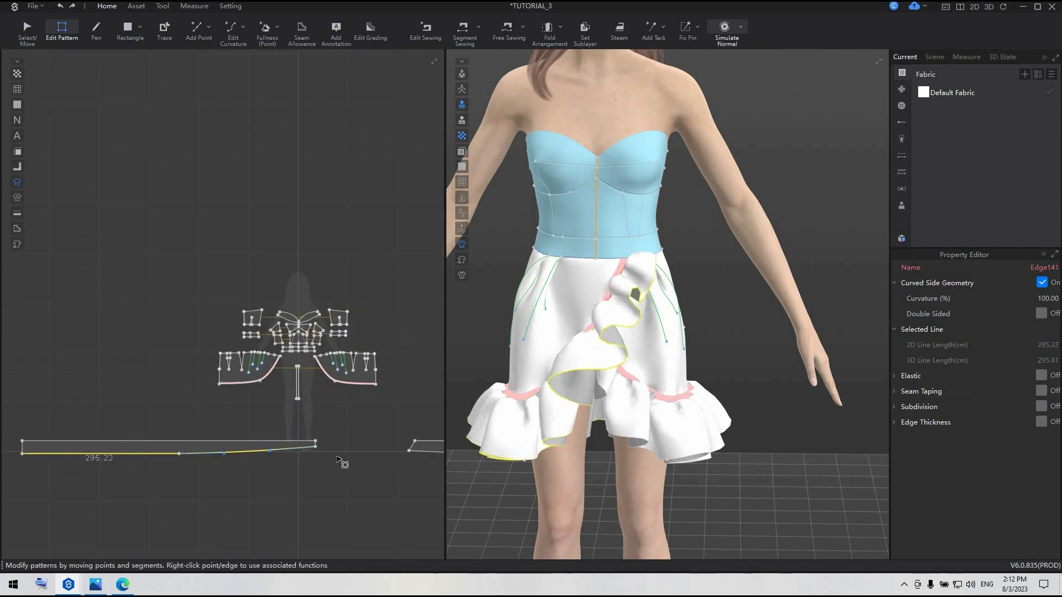
{"action": "middle_click_drag", "start_coordinate": [222, 413], "coordinate": [36, 411]}
{"action": "middle_click_drag", "start_coordinate": [273, 454], "coordinate": [109, 411]}
{"action": "left_click", "coordinate": [109, 410], "text": "shift"}
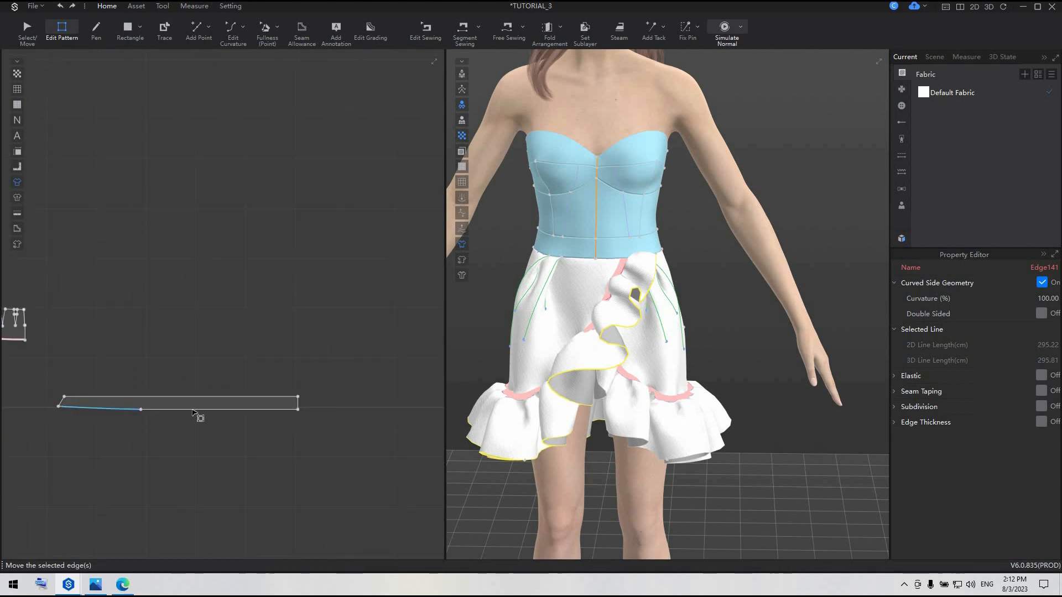
{"action": "left_click", "coordinate": [193, 411], "text": "shift"}
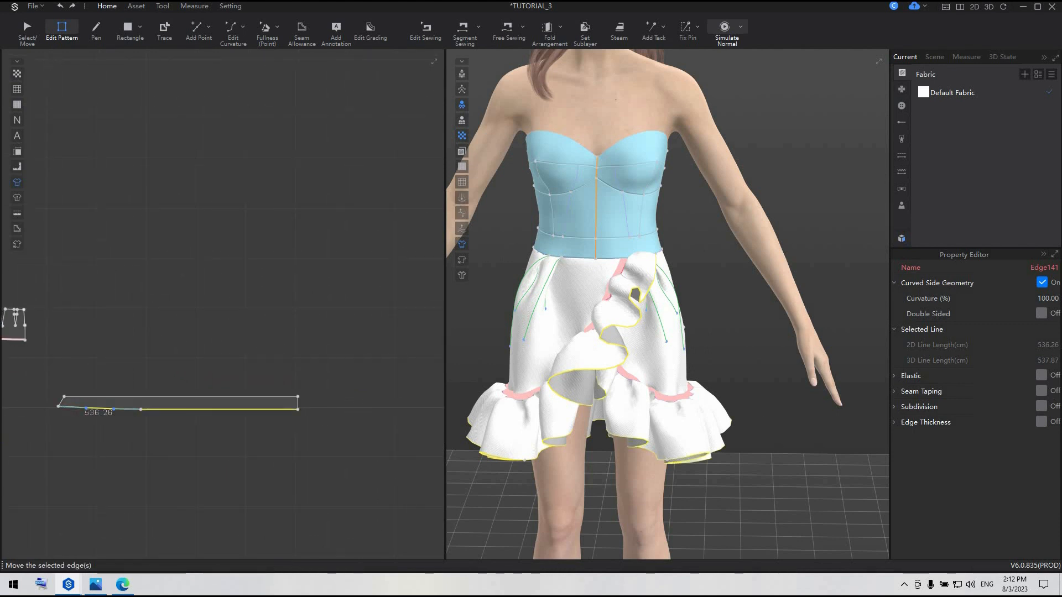
{"action": "left_click", "coordinate": [1043, 391]}
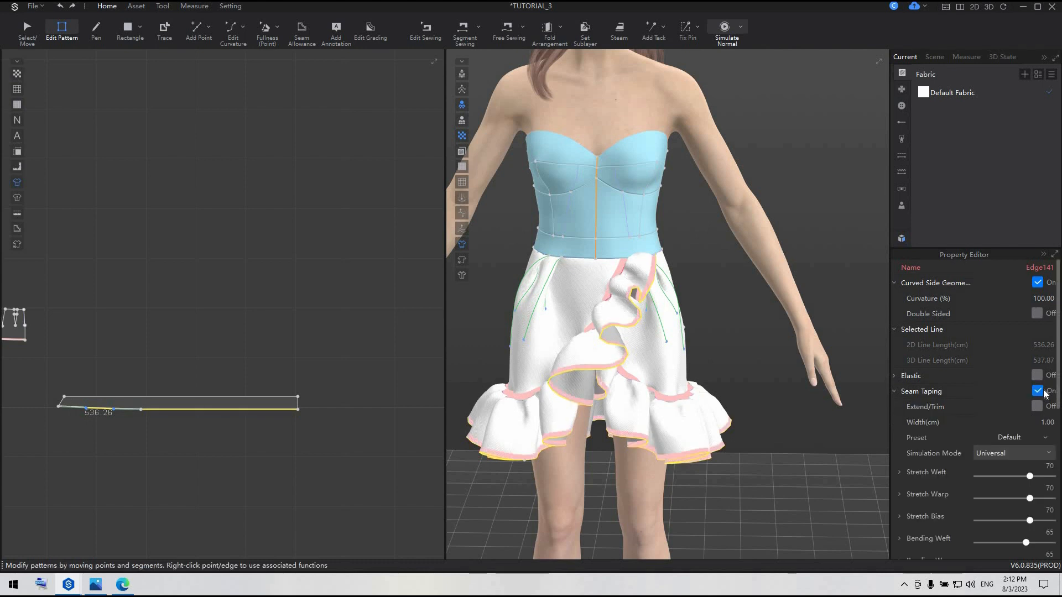
{"action": "left_click", "coordinate": [309, 488]}
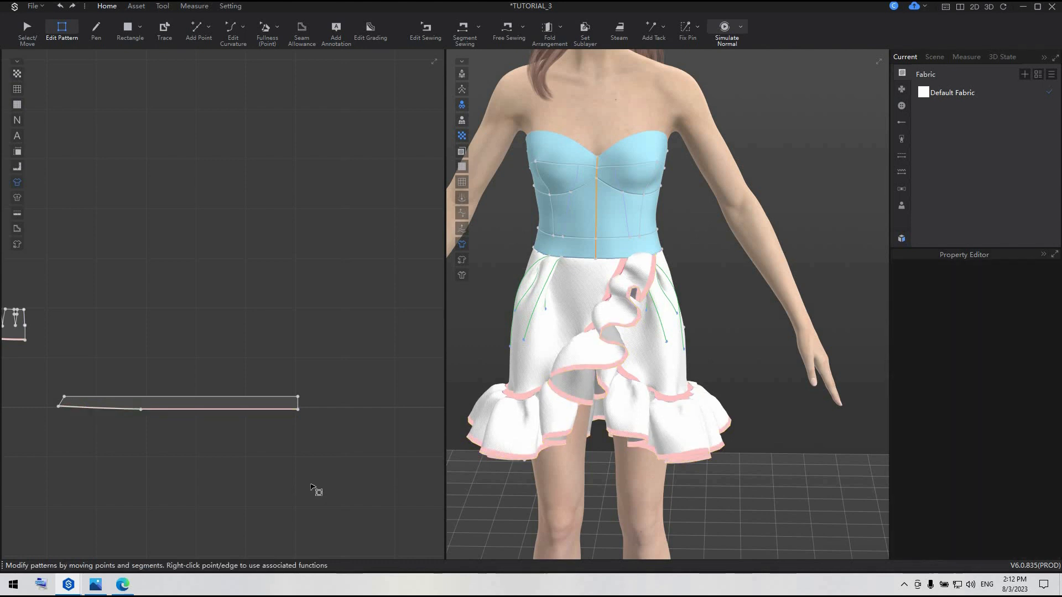
Solidify both skirt panels
{"action": "scroll", "coordinate": [311, 487], "scroll_direction": "down", "scroll_amount": 3}
{"action": "scroll", "coordinate": [676, 423], "scroll_direction": "down", "scroll_amount": 2}
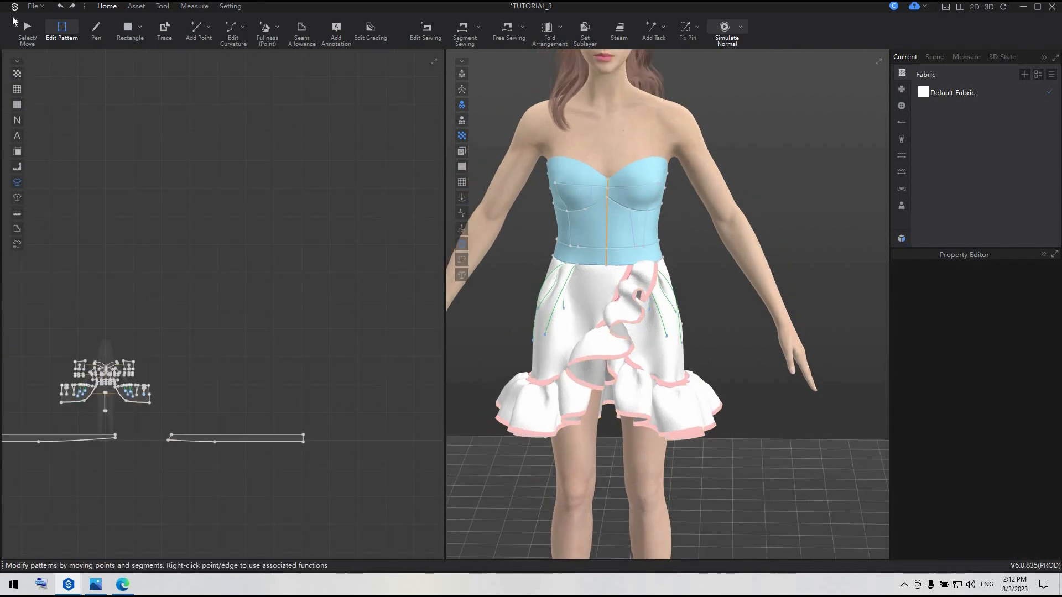
{"action": "left_click", "coordinate": [26, 28]}
{"action": "left_click", "coordinate": [68, 393]}
{"action": "left_click", "coordinate": [67, 394]}
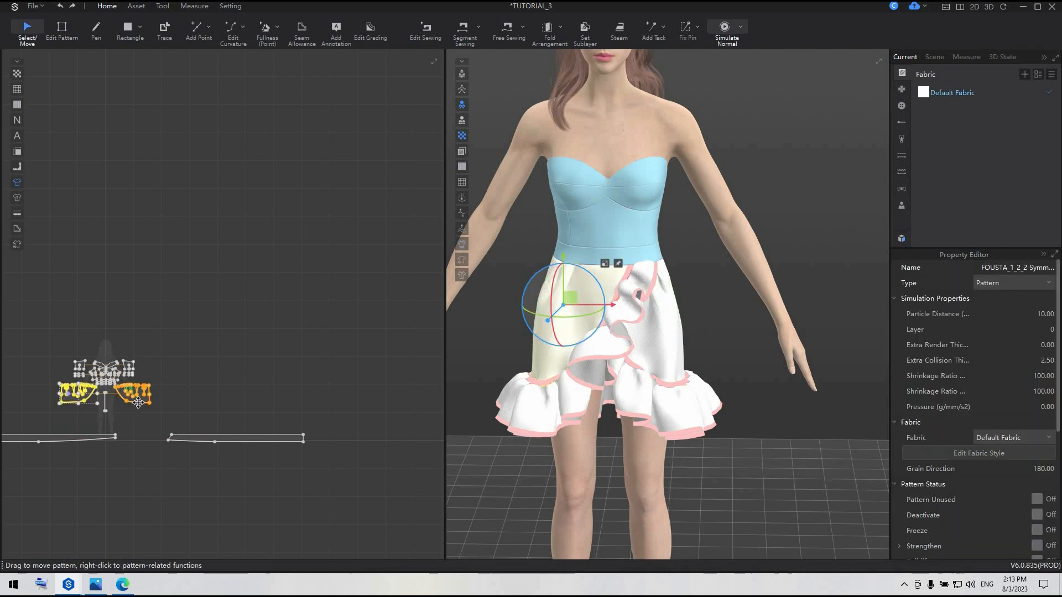
{"action": "left_click", "coordinate": [141, 401], "text": "shift"}
{"action": "right_click", "coordinate": [142, 401]}
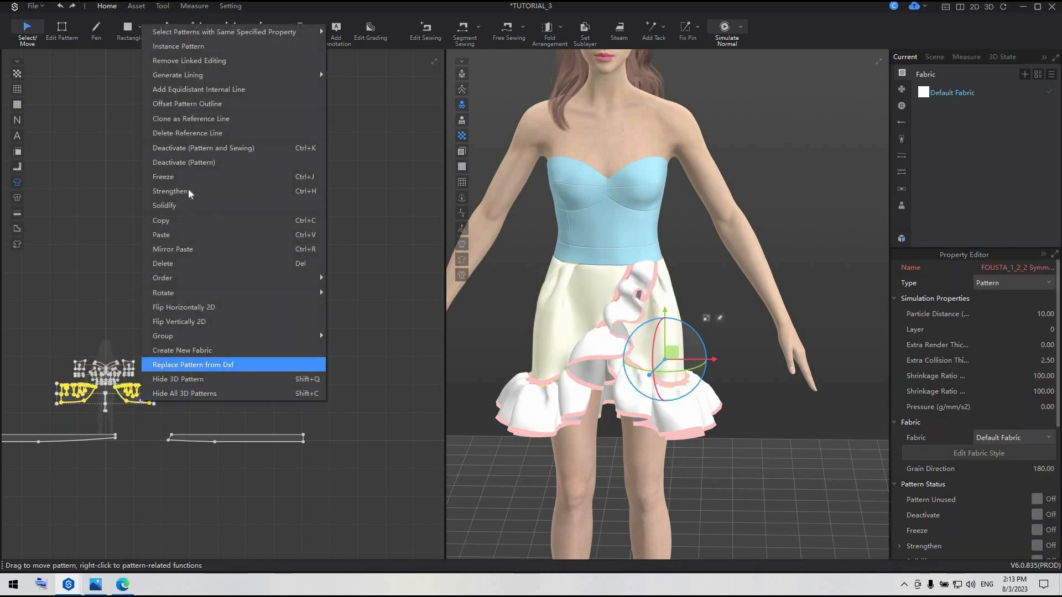
{"action": "left_click", "coordinate": [206, 206]}
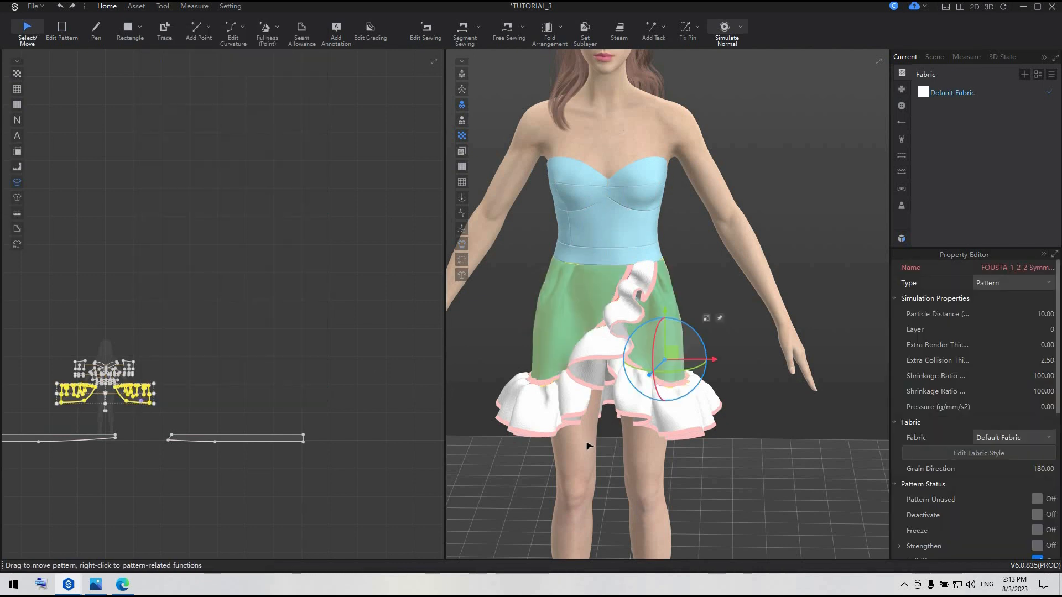
Simulate the garment to settle the solidified skirt and taped ruffles, stop the simulation, and check the wrap from different angles
{"action": "key", "text": "space"}
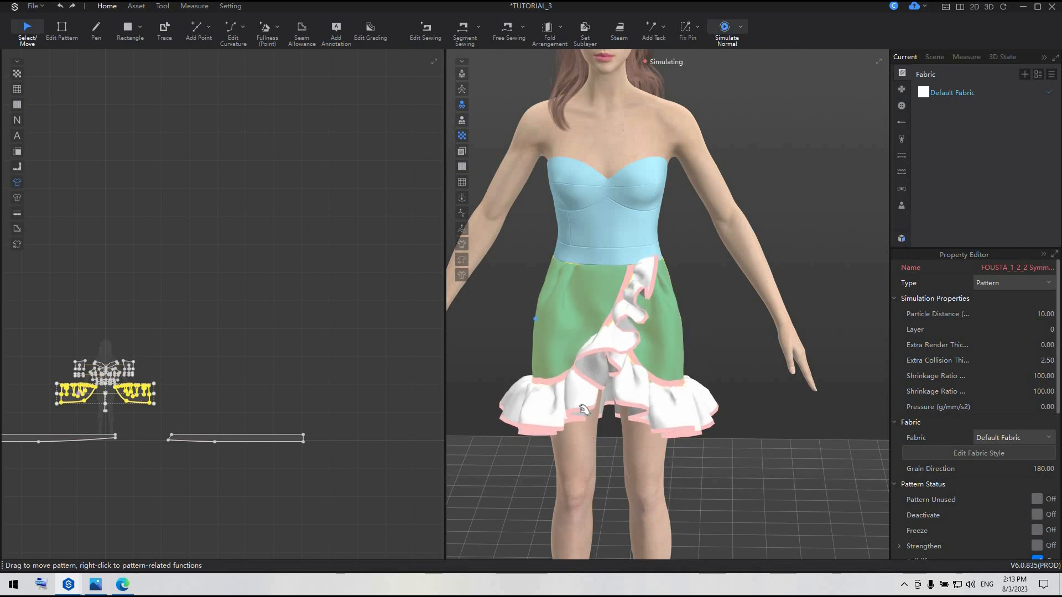
{"action": "right_click_drag", "start_coordinate": [634, 409], "coordinate": [592, 358]}
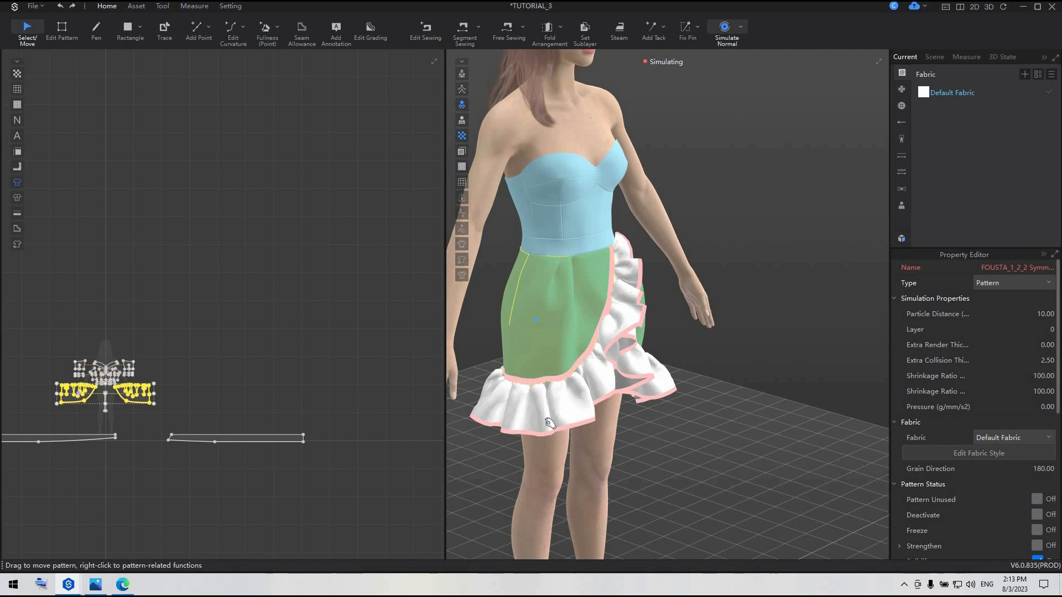
{"action": "key", "text": "space"}
{"action": "right_click_drag", "start_coordinate": [546, 422], "coordinate": [544, 410]}
{"action": "right_click_drag", "start_coordinate": [545, 410], "coordinate": [555, 408]}
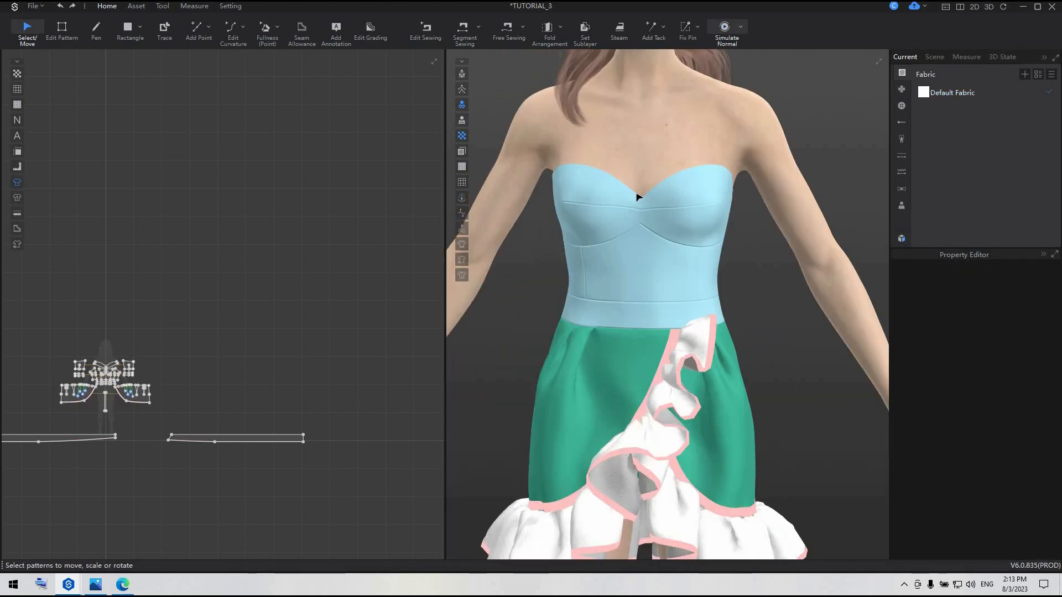
Create a rectangle pattern 270 cm wide and 13 cm high in the empty area above the bodice pieces
{"action": "scroll", "coordinate": [171, 340], "scroll_direction": "up", "scroll_amount": 2}
{"action": "middle_click_drag", "start_coordinate": [170, 339], "coordinate": [270, 263]}
{"action": "scroll", "coordinate": [256, 280], "scroll_direction": "up", "scroll_amount": 1}
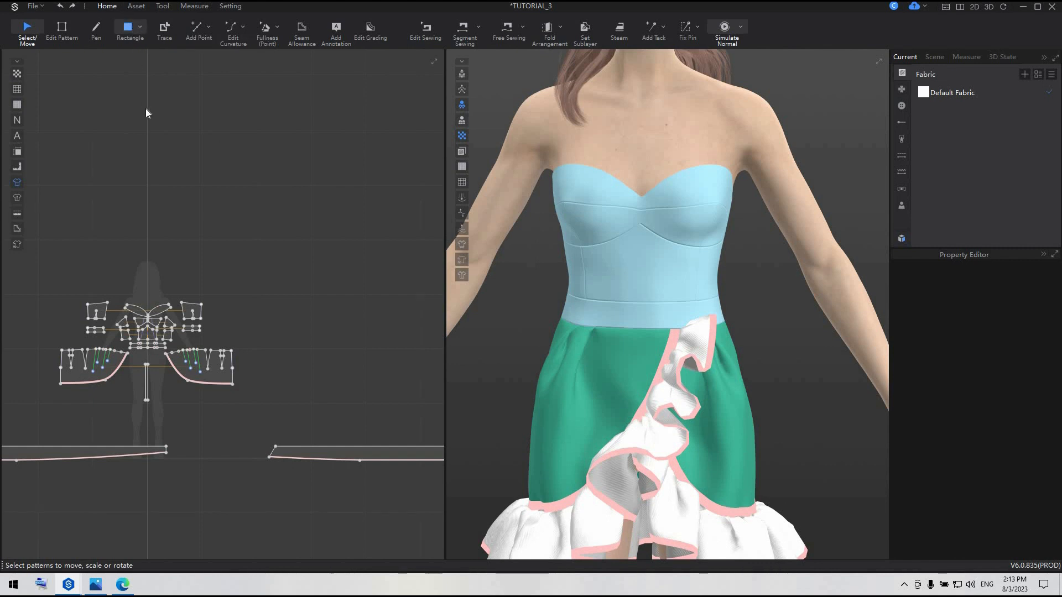
{"action": "left_click", "coordinate": [128, 26]}
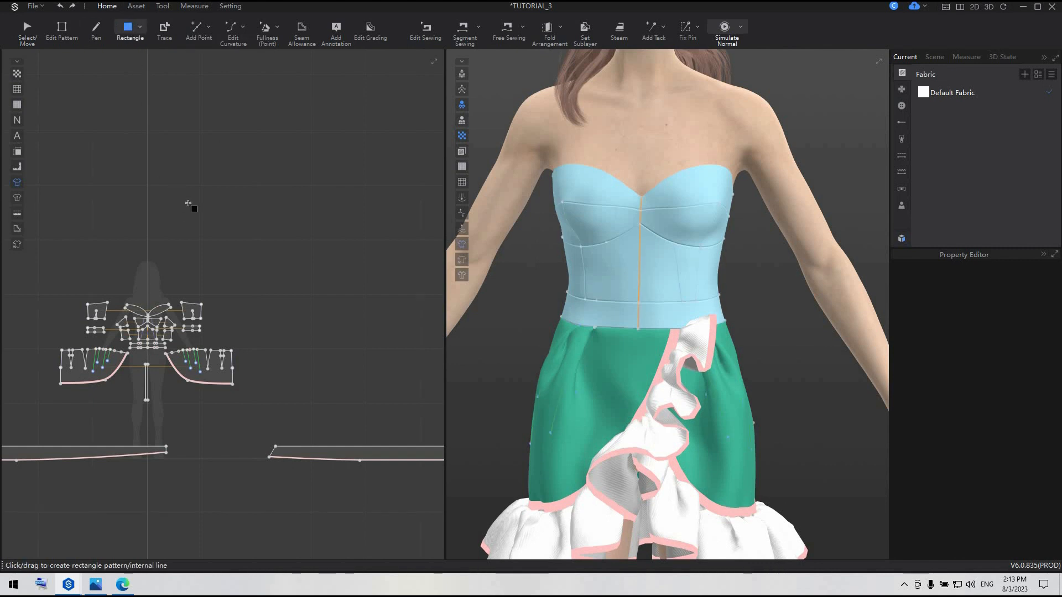
{"action": "left_click_drag", "start_coordinate": [188, 204], "coordinate": [217, 211]}
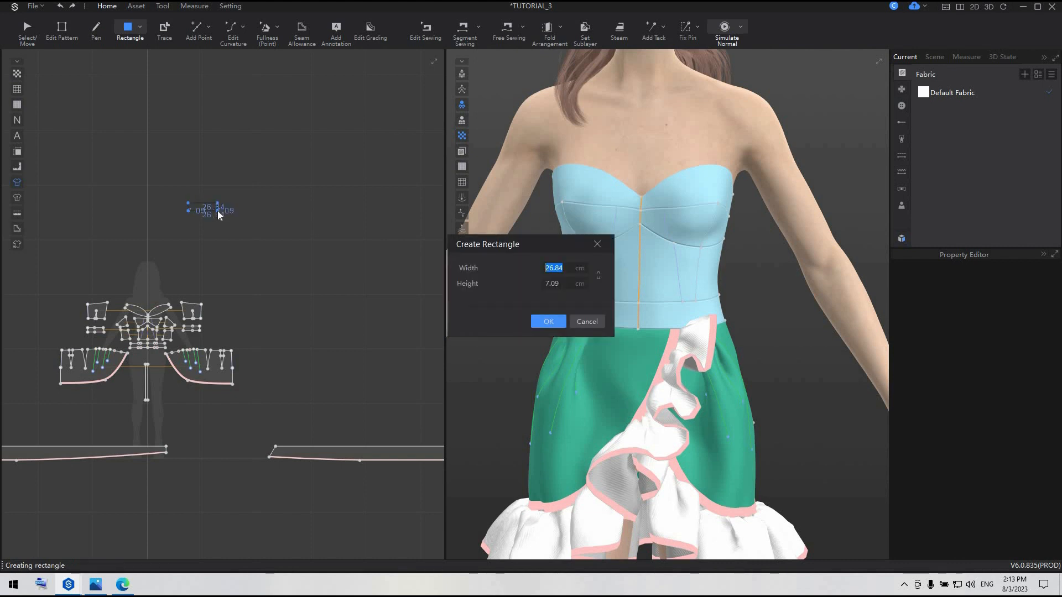
{"action": "type", "text": "295"}
{"action": "key", "text": "Tab"}
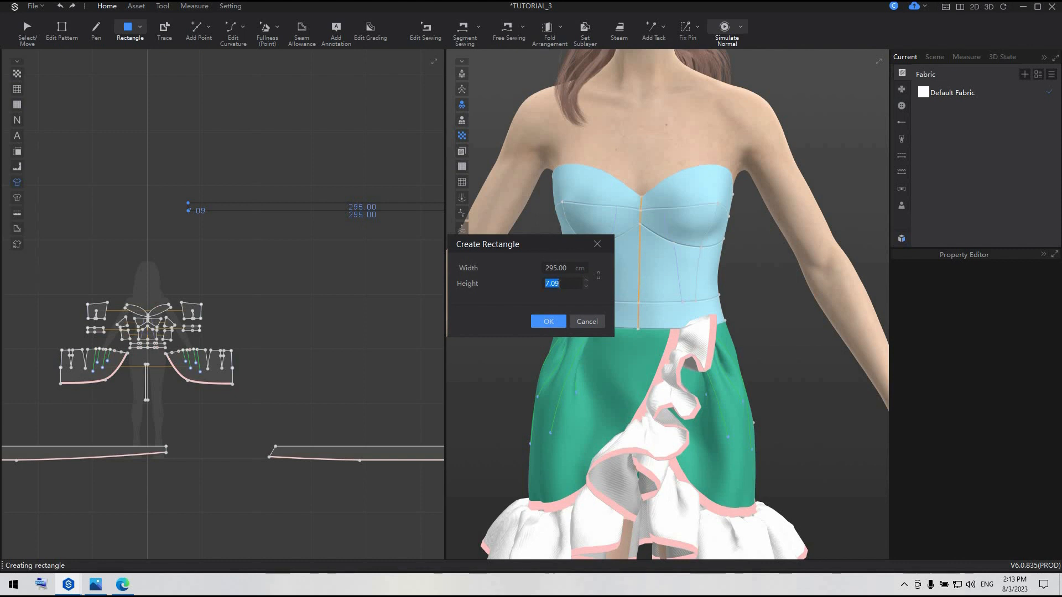
{"action": "key", "text": "Tab"}
{"action": "type", "text": "279"}
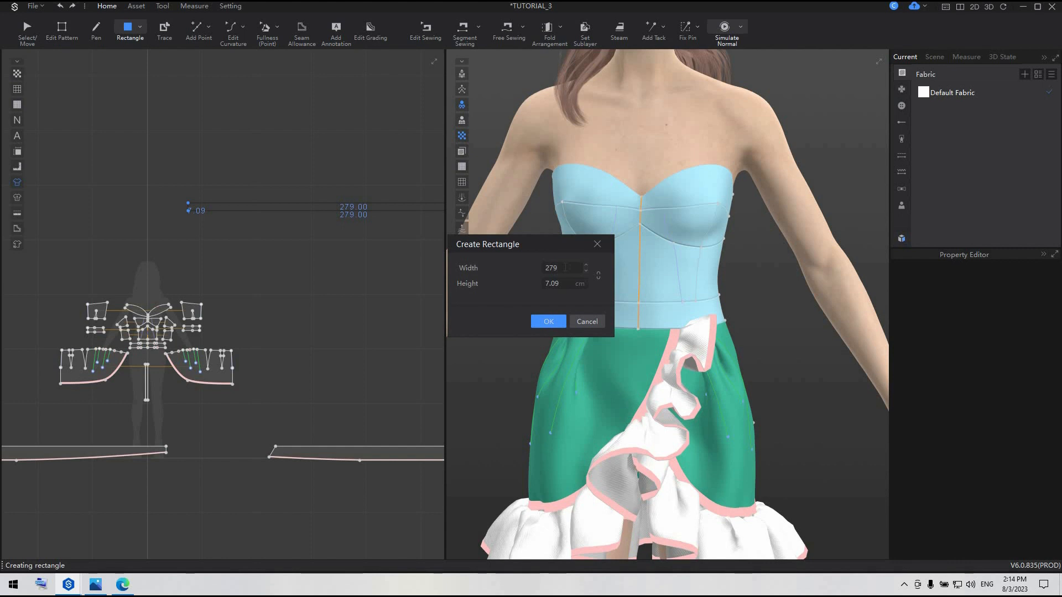
{"action": "key", "text": "BackSpace"}
{"action": "type", "text": "0"}
{"action": "type", "text": "13"}
{"action": "left_click", "coordinate": [551, 326]}
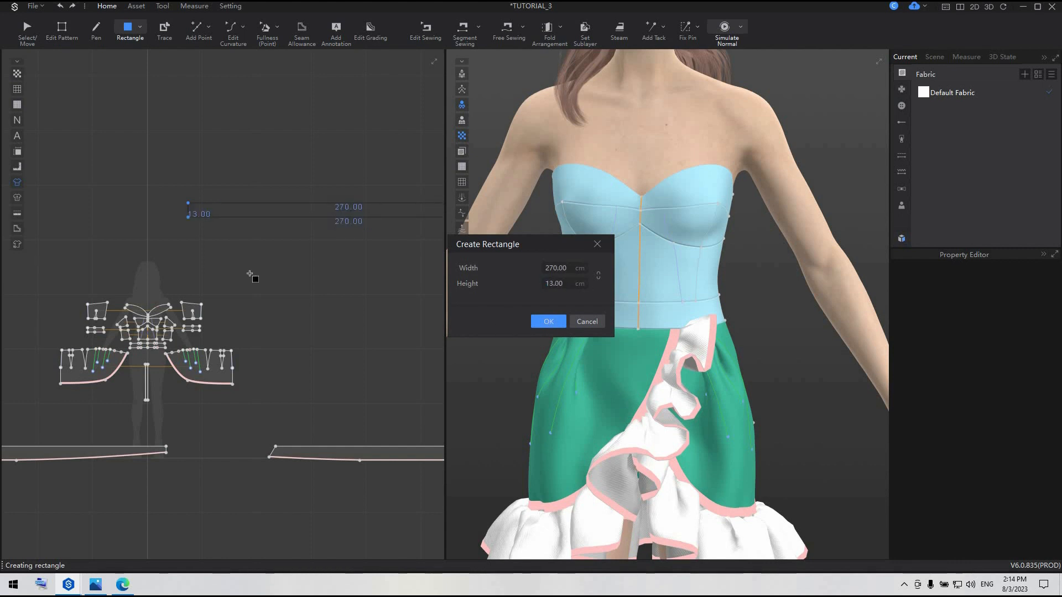
Add a point near the middle of the new strip's lower edge and raise its lower-left corner to taper that end
{"action": "left_click", "coordinate": [197, 28]}
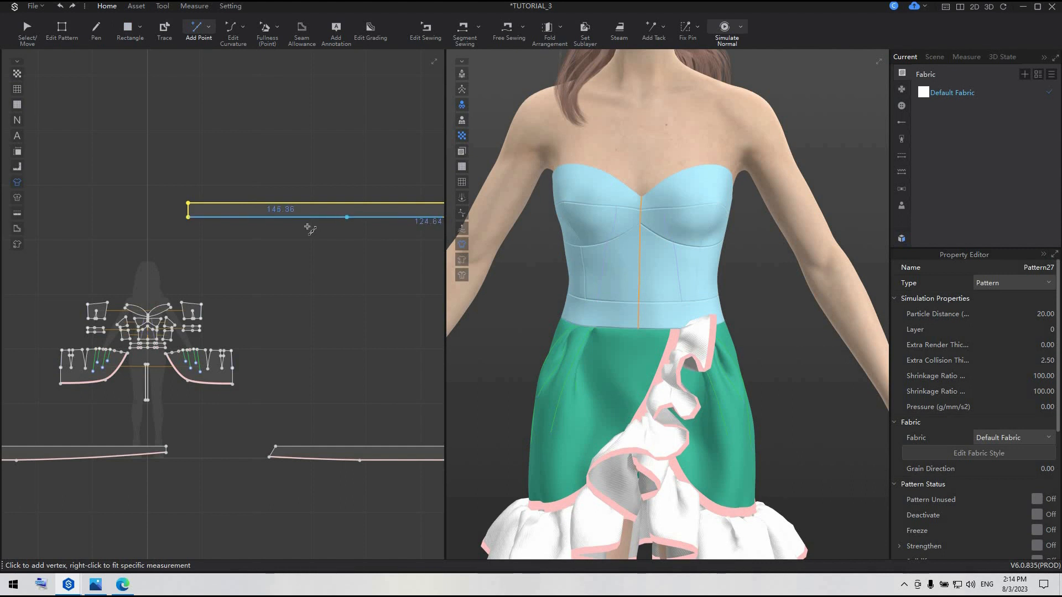
{"action": "left_click", "coordinate": [347, 218]}
{"action": "key", "text": "z"}
{"action": "scroll", "coordinate": [160, 213], "scroll_direction": "up", "scroll_amount": 4}
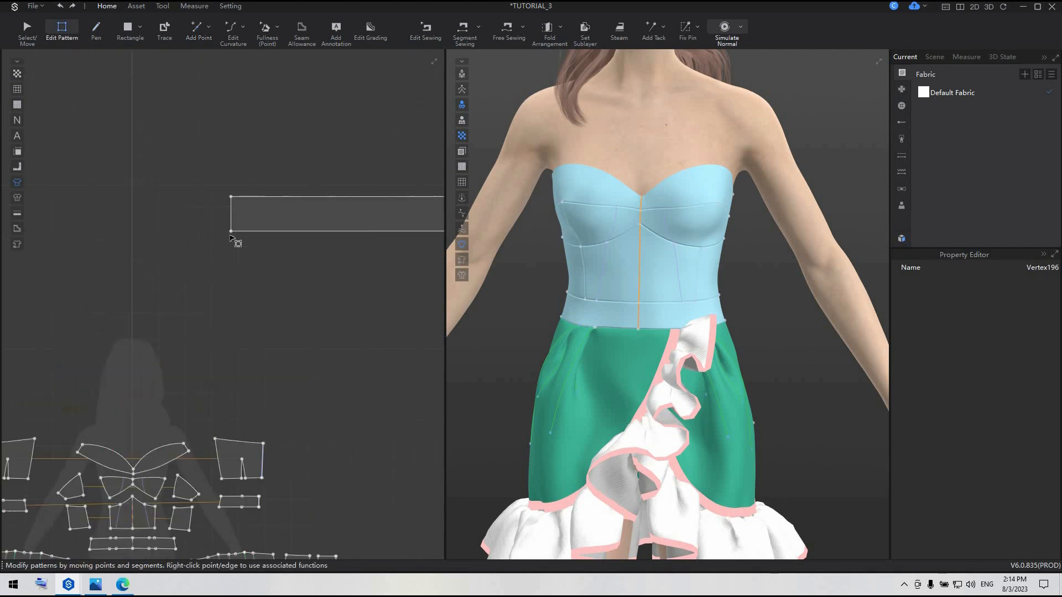
{"action": "left_click", "coordinate": [230, 231]}
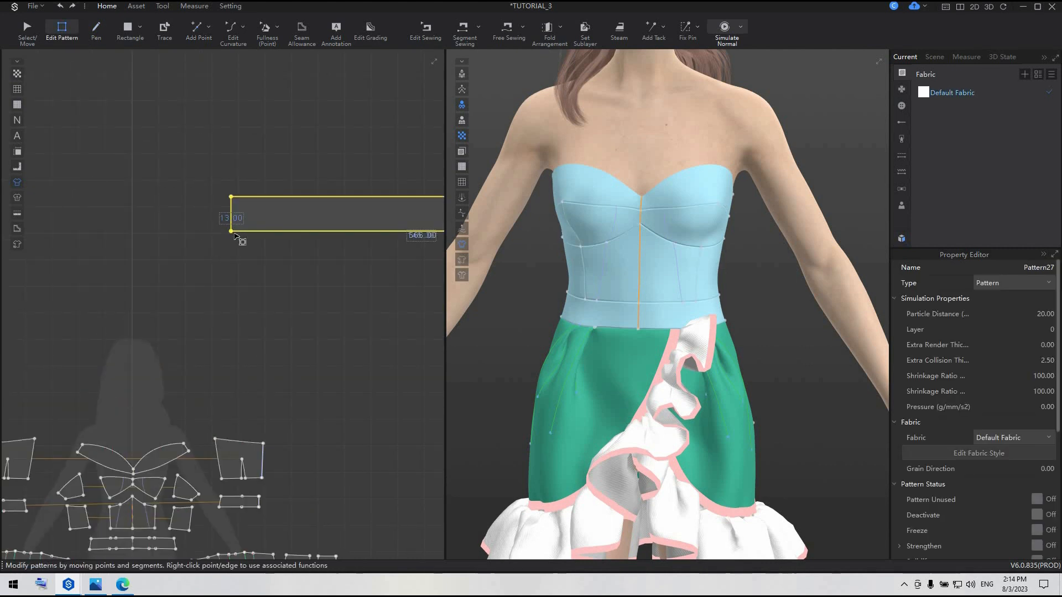
{"action": "left_click", "coordinate": [239, 238]}
{"action": "left_click", "coordinate": [231, 231]}
{"action": "left_click_drag", "start_coordinate": [232, 223], "coordinate": [231, 210]}
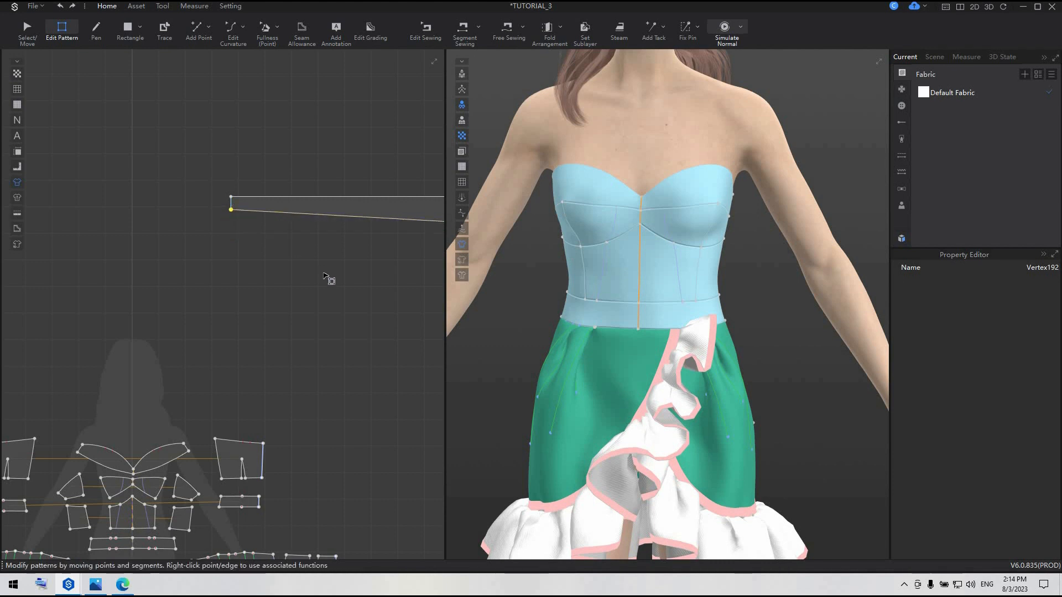
Curve the tapered segment of the new strip's lower edge so it bows gently downward
{"action": "middle_click_drag", "start_coordinate": [323, 274], "coordinate": [201, 275]}
{"action": "left_click", "coordinate": [231, 31]}
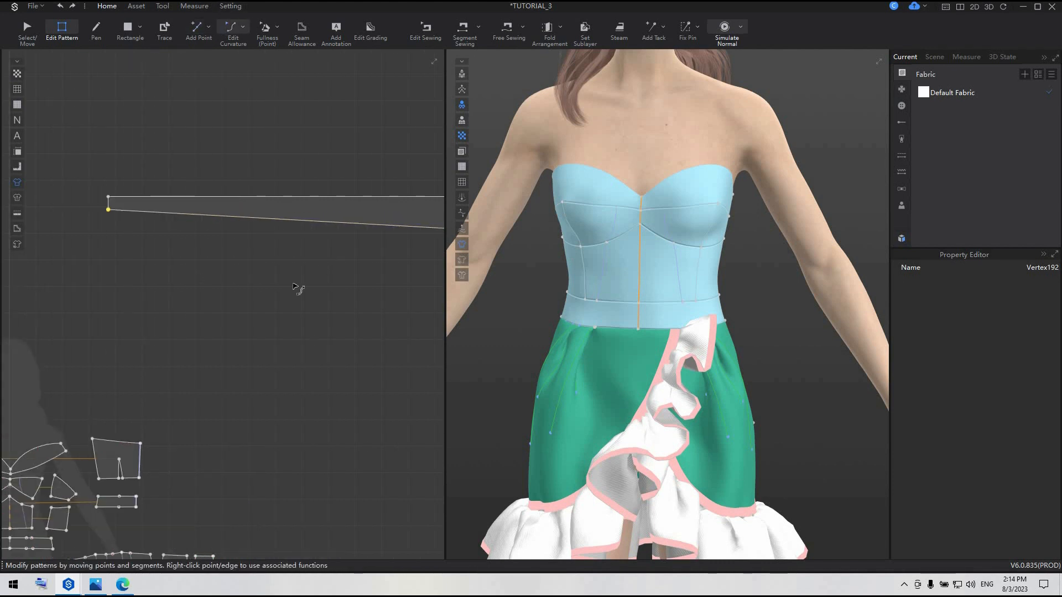
{"action": "left_click", "coordinate": [302, 220]}
{"action": "left_click_drag", "start_coordinate": [324, 276], "coordinate": [324, 276]}
{"action": "scroll", "coordinate": [324, 277], "scroll_direction": "down", "scroll_amount": 4}
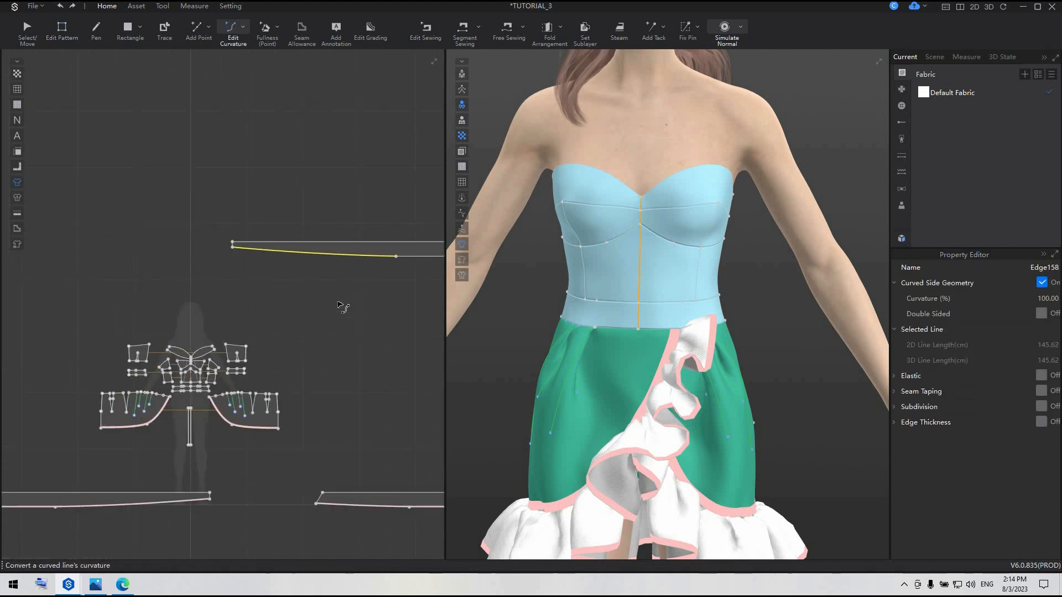
{"action": "middle_click_drag", "start_coordinate": [337, 302], "coordinate": [191, 274]}
{"action": "left_click", "coordinate": [316, 304]}
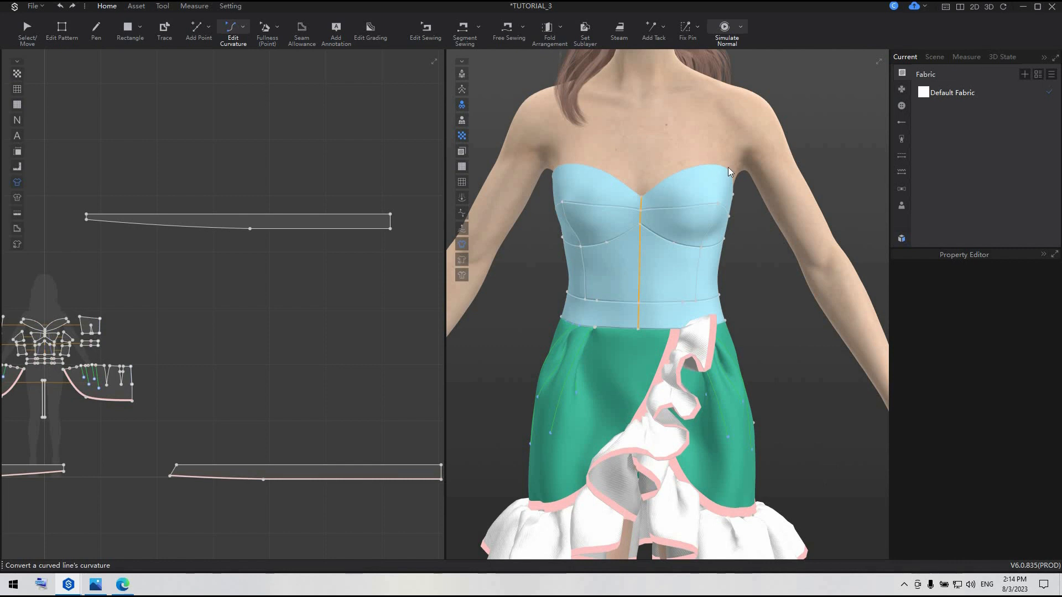
Delete the notches on the upper edge of the bodice's top front cup piece
{"action": "right_click_drag", "start_coordinate": [727, 167], "coordinate": [576, 211]}
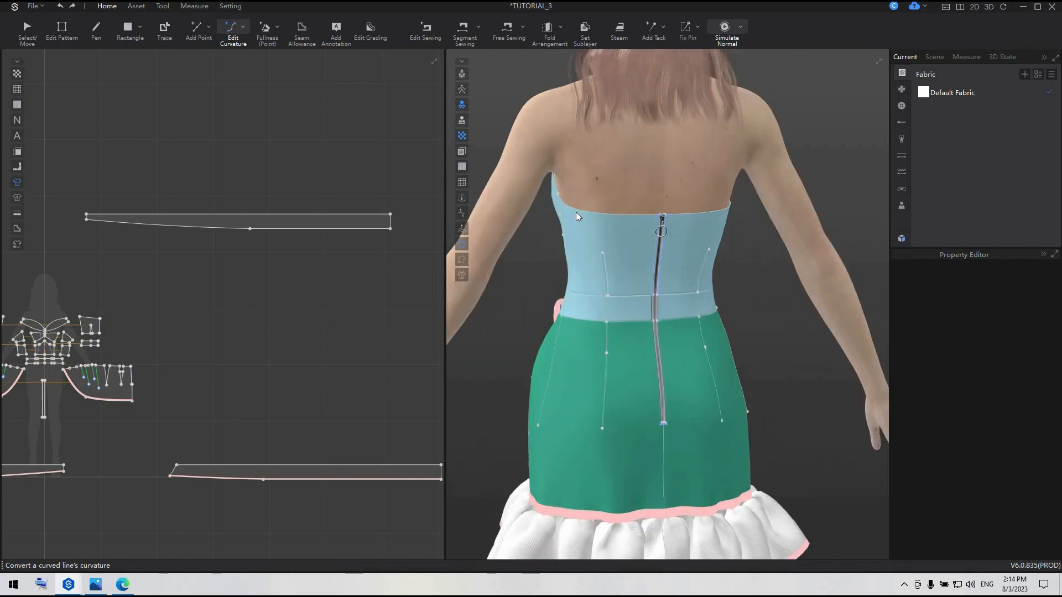
{"action": "scroll", "coordinate": [106, 327], "scroll_direction": "up", "scroll_amount": 2}
{"action": "middle_click_drag", "start_coordinate": [106, 326], "coordinate": [168, 232]}
{"action": "scroll", "coordinate": [153, 265], "scroll_direction": "up", "scroll_amount": 4}
{"action": "scroll", "coordinate": [168, 232], "scroll_direction": "up", "scroll_amount": 2}
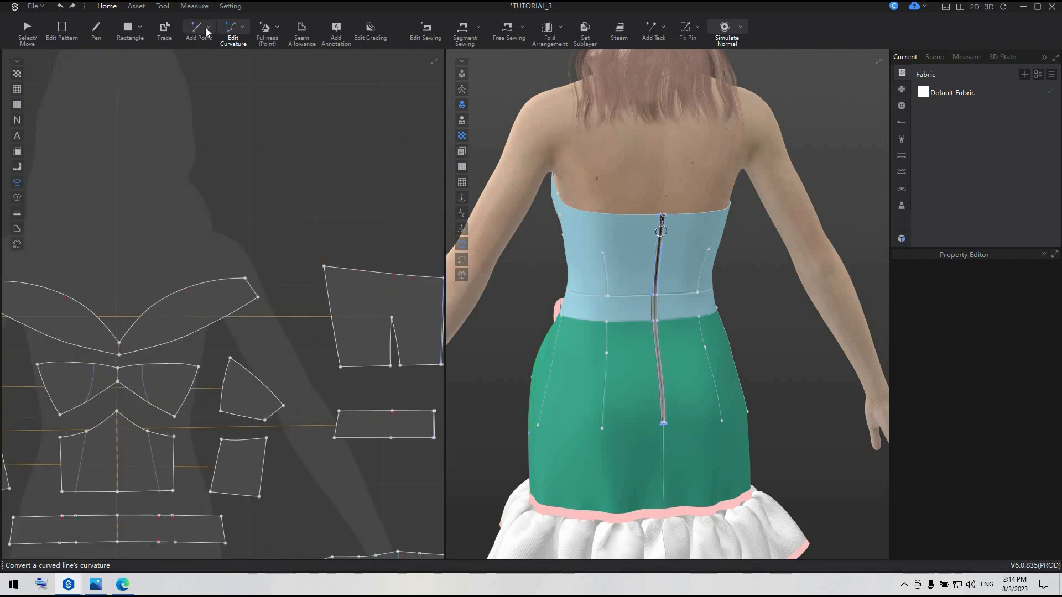
{"action": "left_click", "coordinate": [208, 26]}
{"action": "left_click", "coordinate": [210, 57]}
{"action": "scroll", "coordinate": [173, 292], "scroll_direction": "up", "scroll_amount": 3}
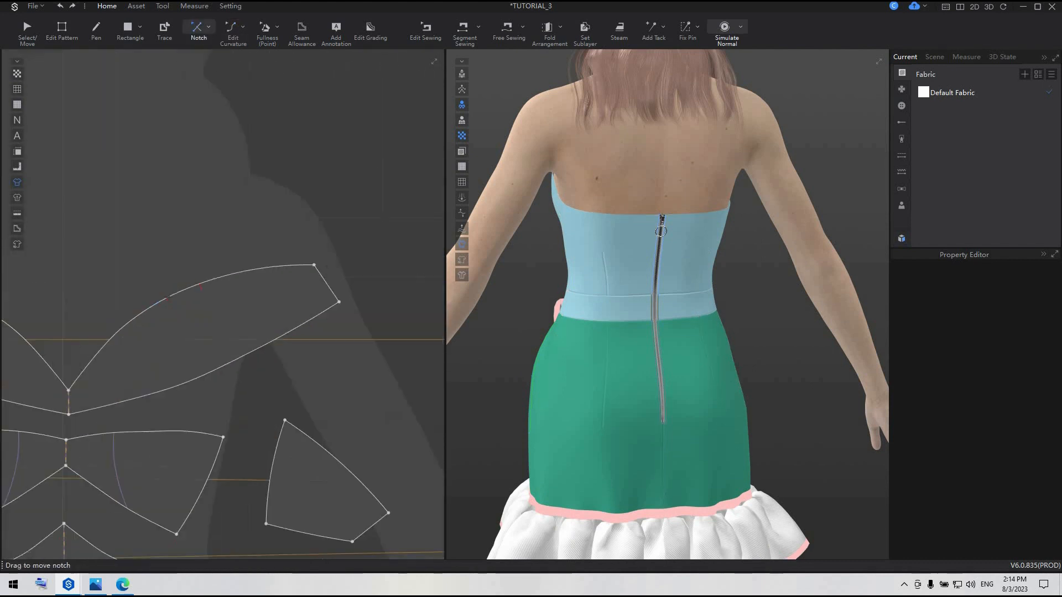
{"action": "scroll", "coordinate": [172, 292], "scroll_direction": "up", "scroll_amount": 2}
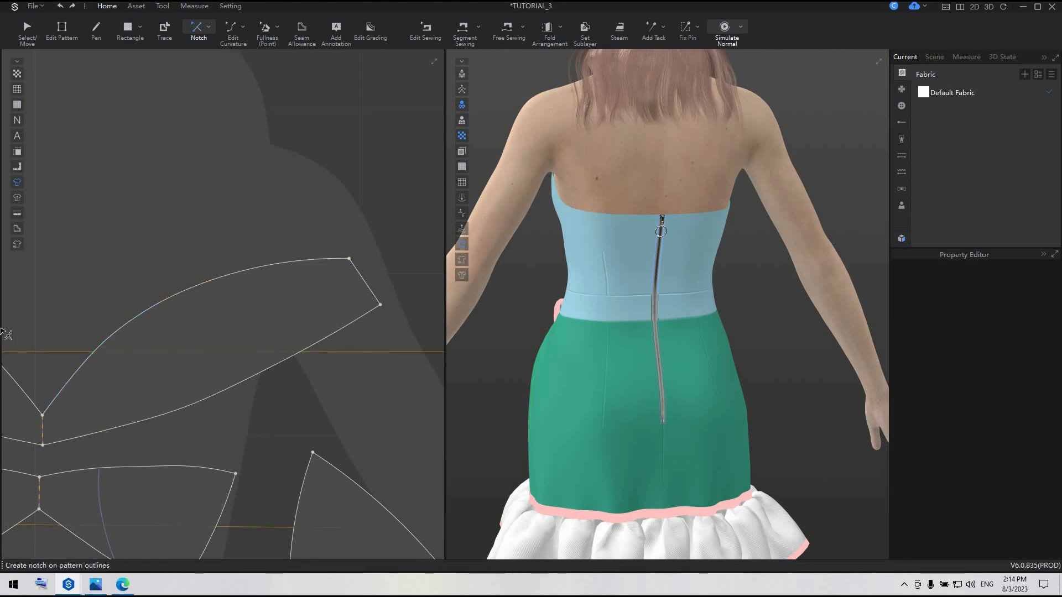
Delete the notch on the upper edge of the back bodice panel
{"action": "scroll", "coordinate": [1, 331], "scroll_direction": "down", "scroll_amount": 8}
{"action": "scroll", "coordinate": [252, 315], "scroll_direction": "up", "scroll_amount": 6}
{"action": "scroll", "coordinate": [281, 279], "scroll_direction": "up", "scroll_amount": 6}
{"action": "left_click", "coordinate": [319, 271]}
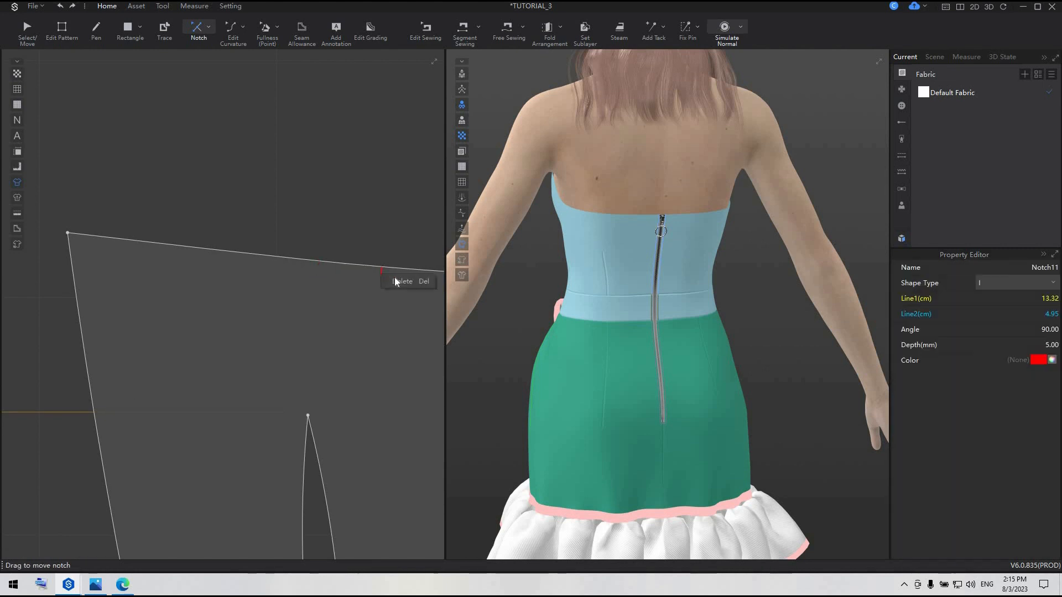
{"action": "scroll", "coordinate": [165, 318], "scroll_direction": "down", "scroll_amount": 5}
{"action": "scroll", "coordinate": [210, 220], "scroll_direction": "up", "scroll_amount": 5}
{"action": "middle_click_drag", "start_coordinate": [208, 216], "coordinate": [222, 214]}
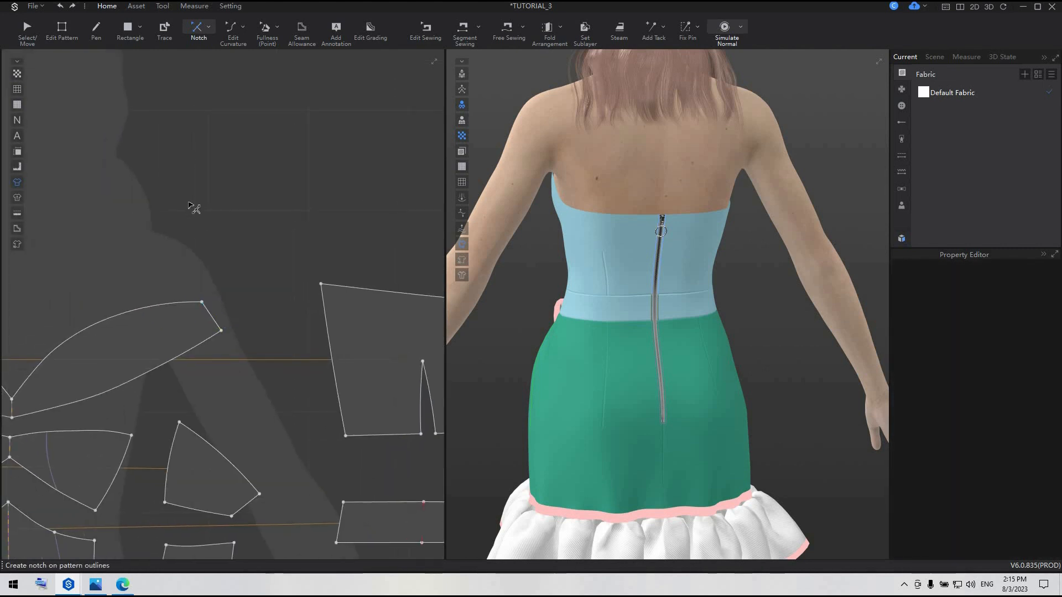
Split the top front cup's upper edge 6 cm from its side end and add a point on the back panel's upper edge
{"action": "left_click", "coordinate": [209, 27]}
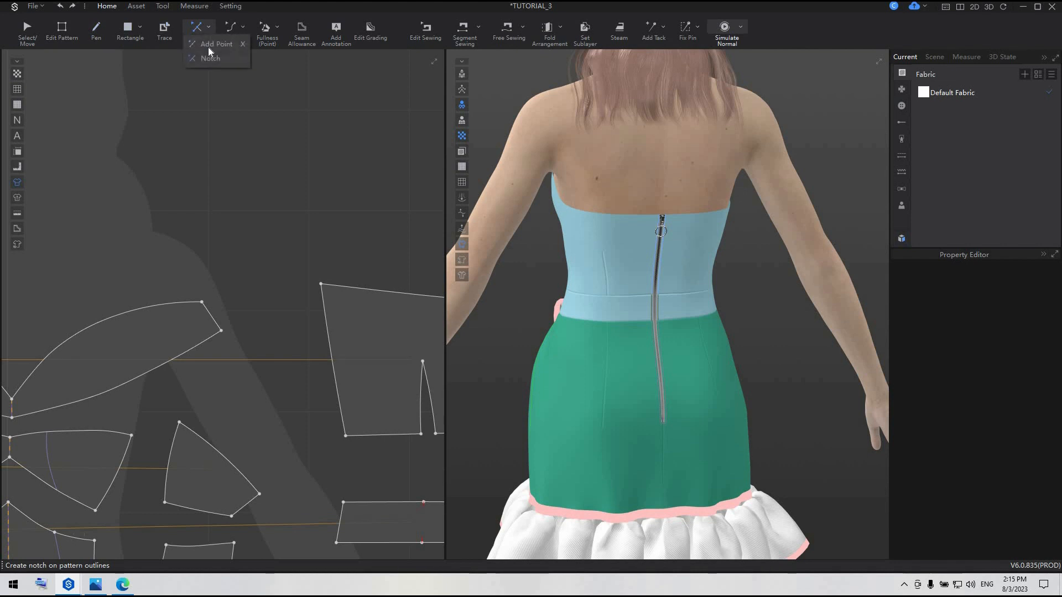
{"action": "left_click", "coordinate": [209, 58]}
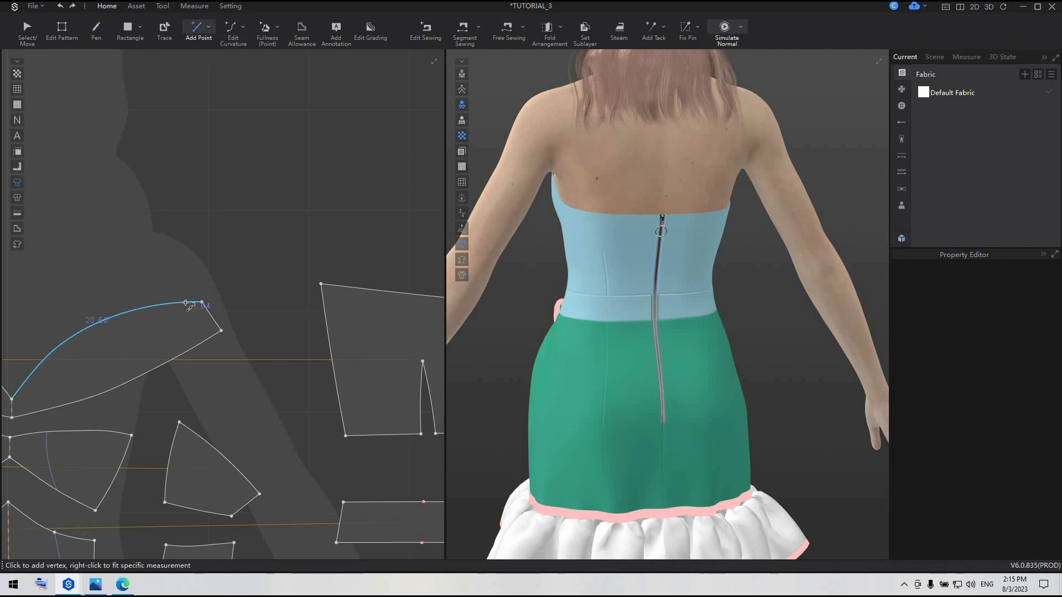
{"action": "right_click", "coordinate": [186, 306]}
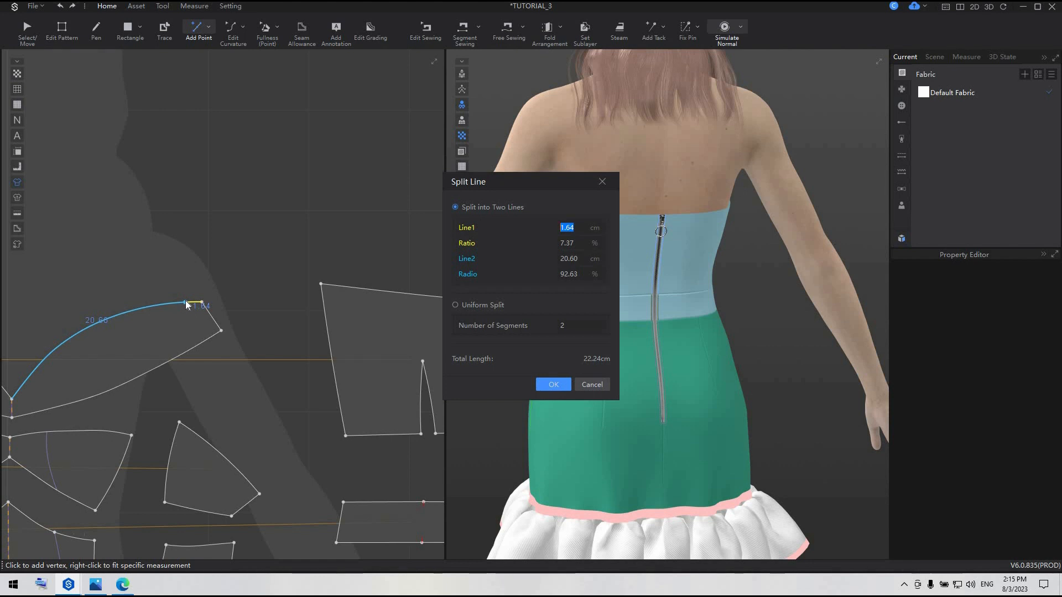
{"action": "type", "text": "7"}
{"action": "key", "text": "BackSpace"}
{"action": "type", "text": "6.5"}
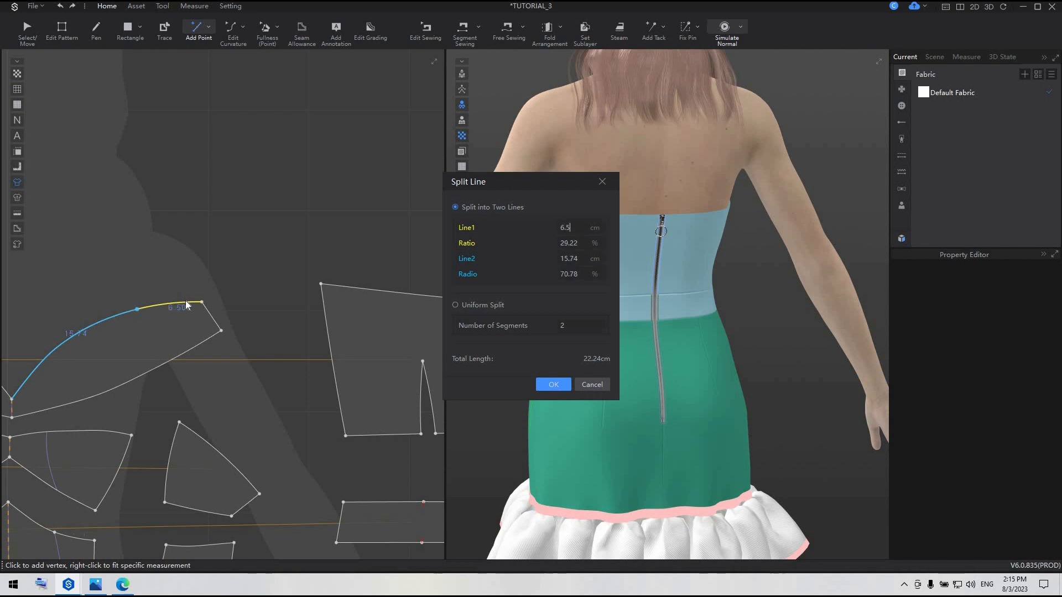
{"action": "key", "text": "BackSpace"}
{"action": "left_click", "coordinate": [557, 386]}
{"action": "right_click", "coordinate": [362, 291]}
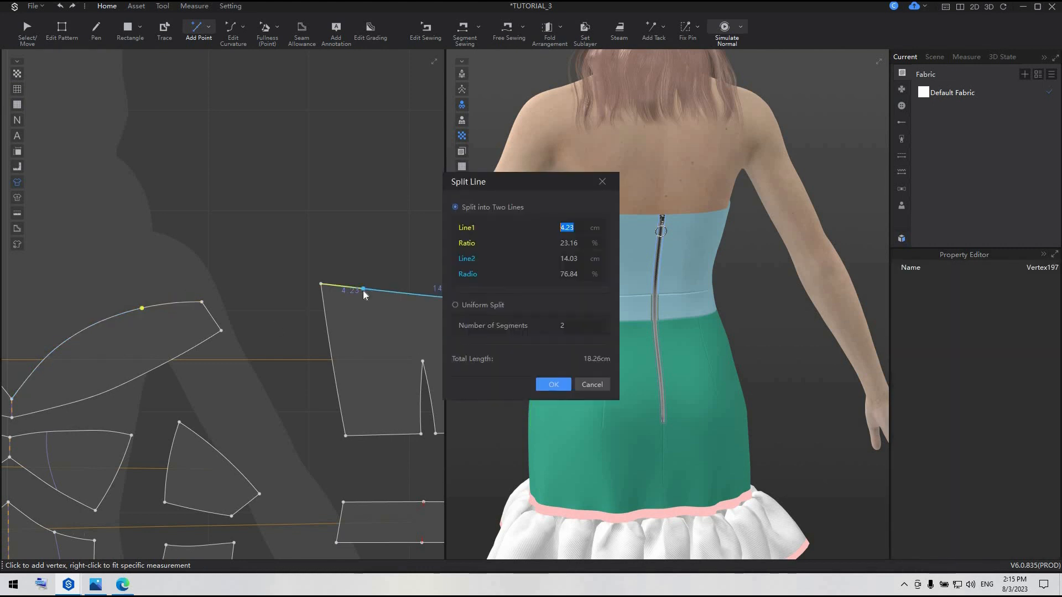
{"action": "left_click", "coordinate": [559, 390]}
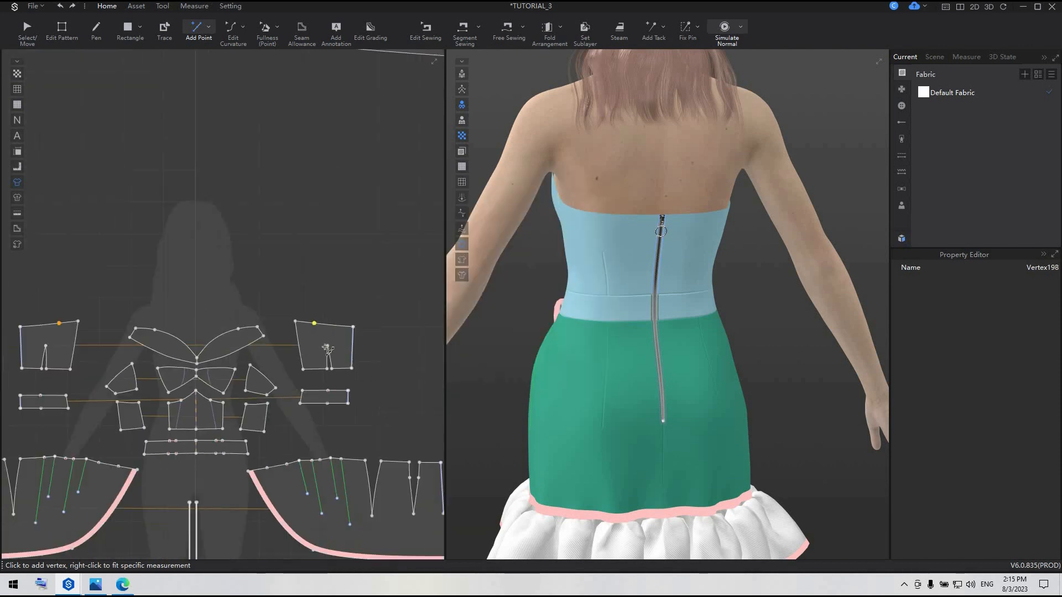
Split the long strip's straight upper edge 80 cm from its narrow tapered end
{"action": "scroll", "coordinate": [327, 348], "scroll_direction": "down", "scroll_amount": 2}
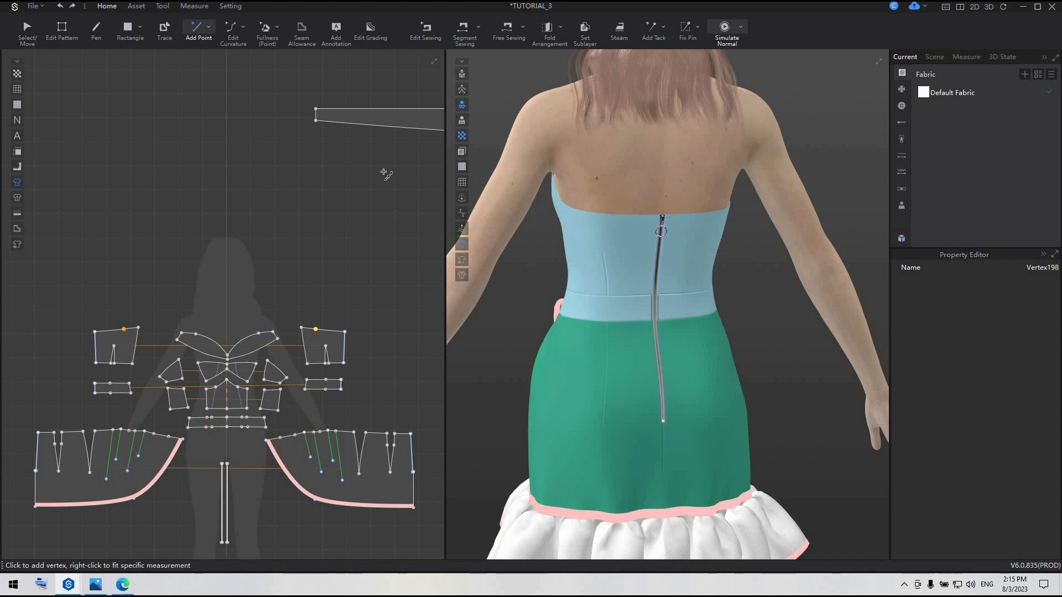
{"action": "middle_click_drag", "start_coordinate": [386, 175], "coordinate": [195, 252]}
{"action": "scroll", "coordinate": [208, 240], "scroll_direction": "down", "scroll_amount": 2}
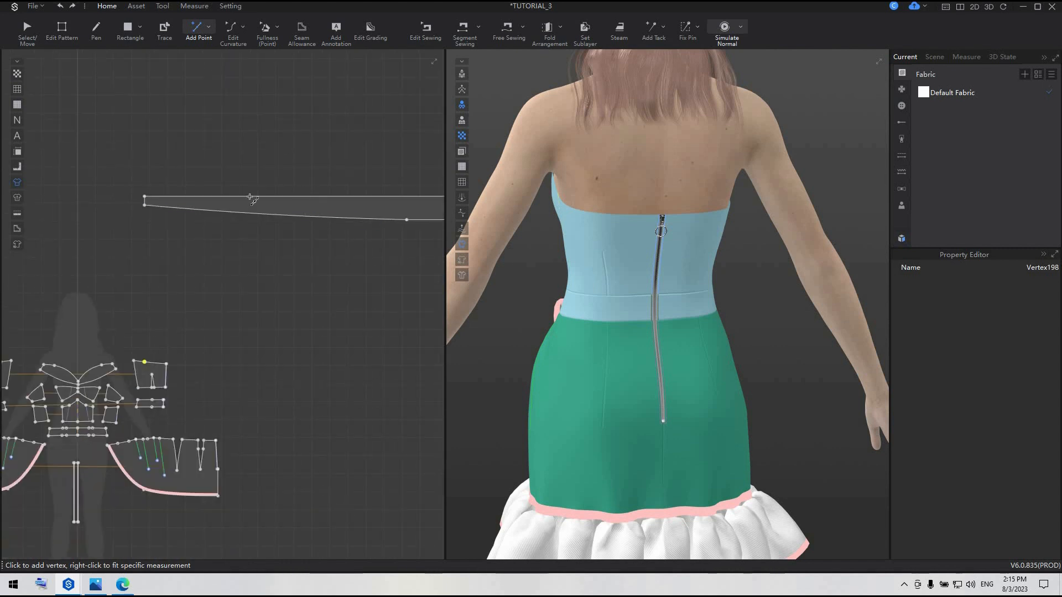
{"action": "middle_click_drag", "start_coordinate": [250, 198], "coordinate": [166, 219]}
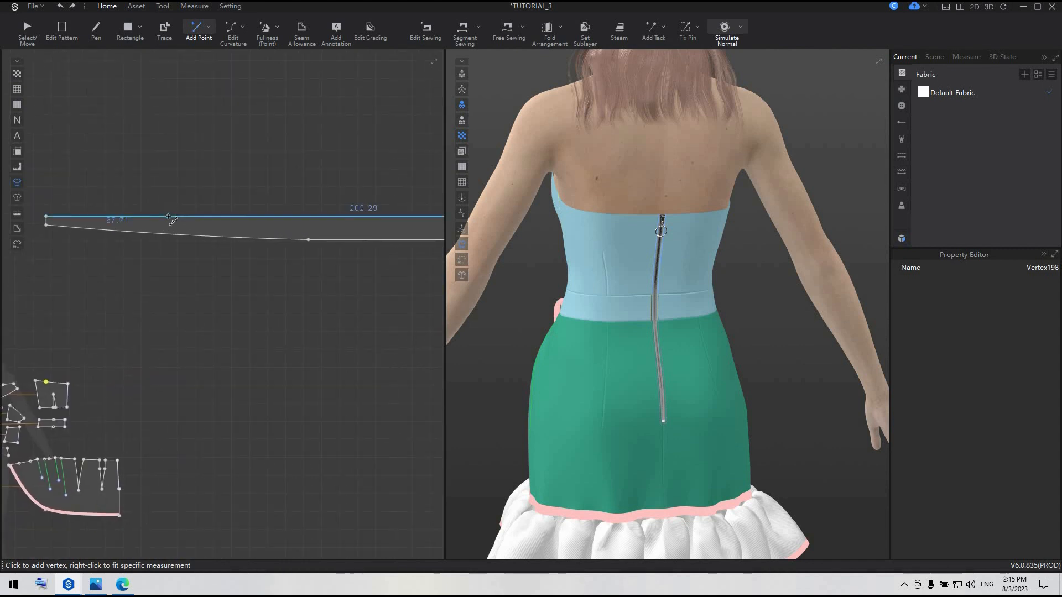
{"action": "right_click", "coordinate": [169, 218]}
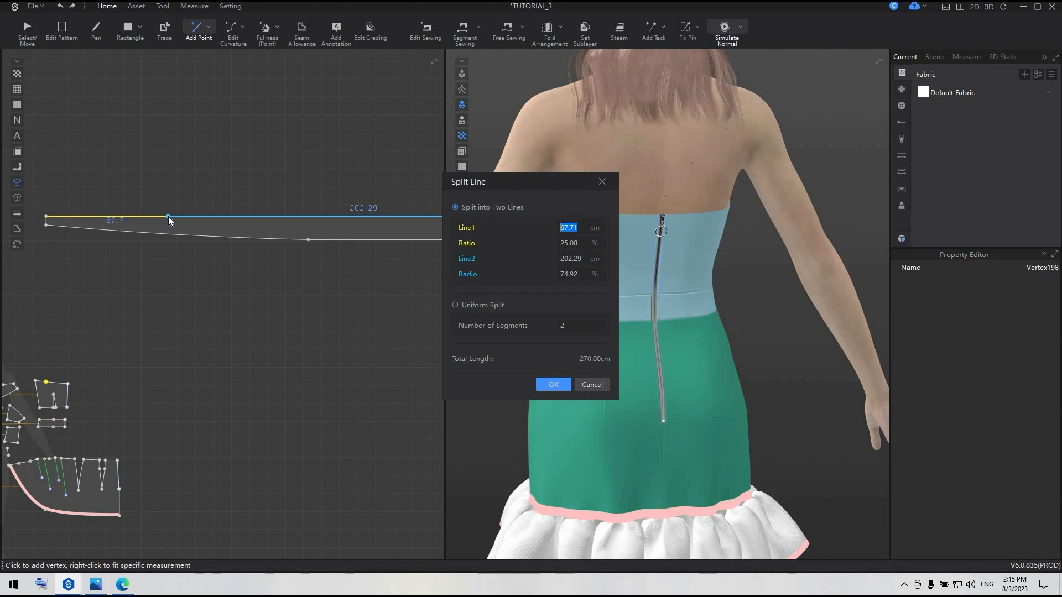
{"action": "type", "text": "80"}
{"action": "left_click", "coordinate": [553, 384]}
Split the remaining upper edge of the strip 75 cm from its wide end
{"action": "middle_click_drag", "start_coordinate": [315, 298], "coordinate": [360, 226]}
{"action": "right_click", "coordinate": [357, 224]}
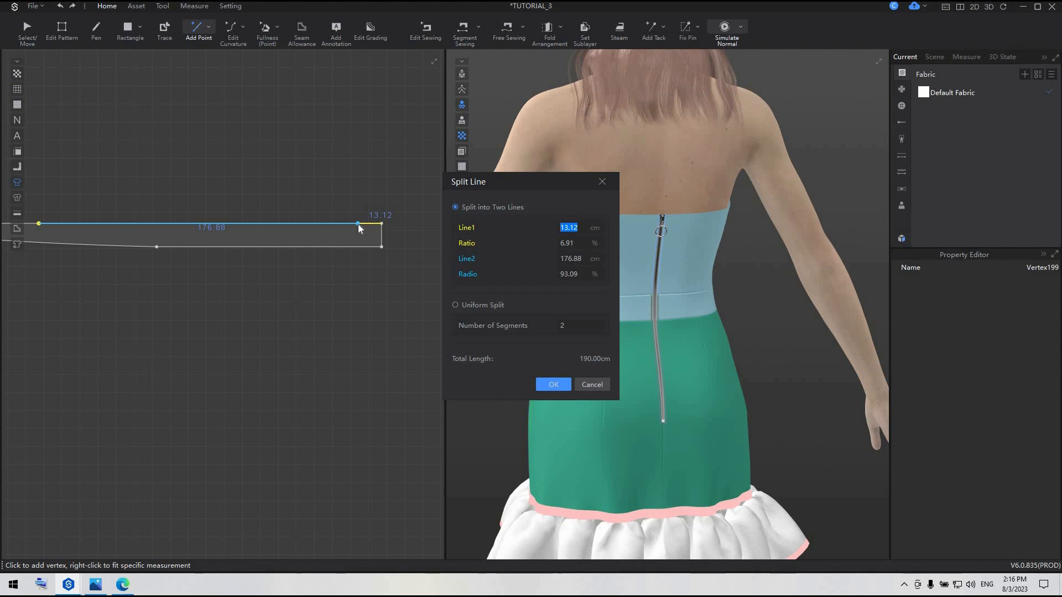
{"action": "type", "text": "75"}
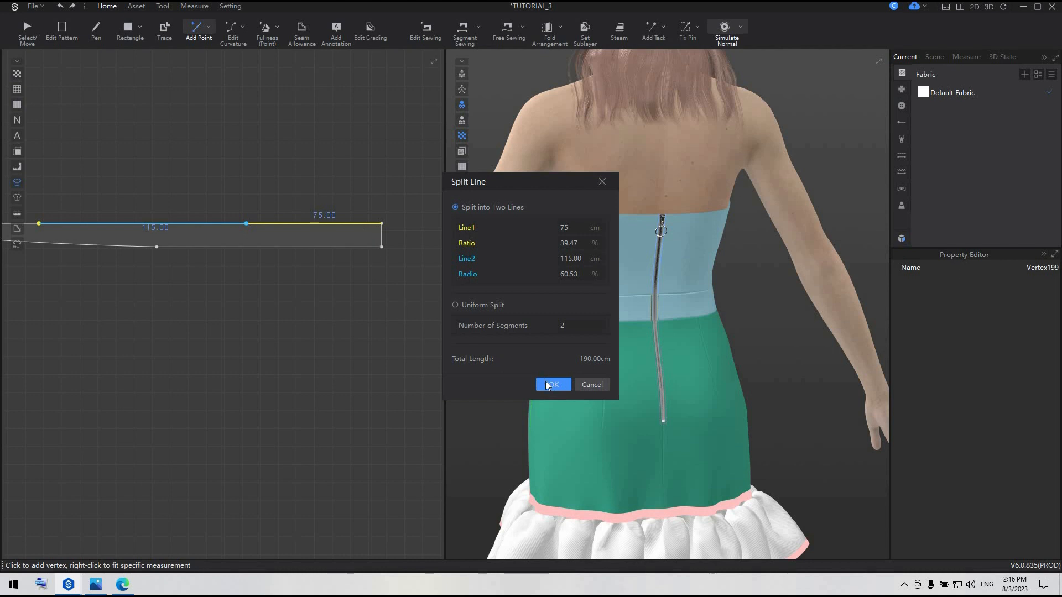
{"action": "left_click", "coordinate": [545, 382]}
Place the tapered strip beside the avatar's upper arm using the ArmLeftCenter1 arrangement point
{"action": "scroll", "coordinate": [259, 350], "scroll_direction": "down", "scroll_amount": 3}
{"action": "middle_click_drag", "start_coordinate": [260, 353], "coordinate": [370, 315]}
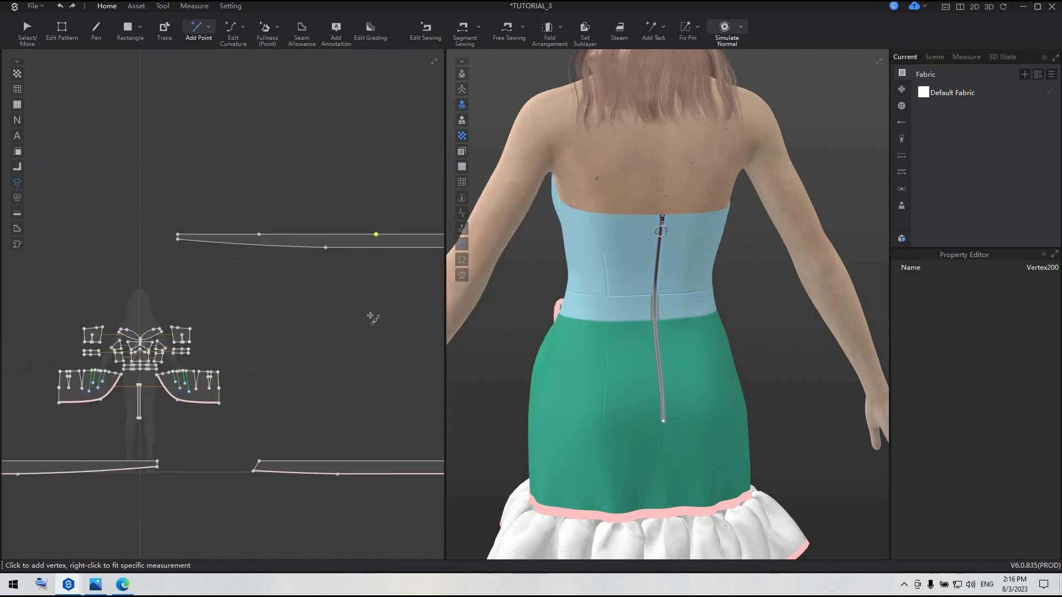
{"action": "scroll", "coordinate": [371, 318], "scroll_direction": "down", "scroll_amount": 3}
{"action": "scroll", "coordinate": [754, 356], "scroll_direction": "down", "scroll_amount": 5}
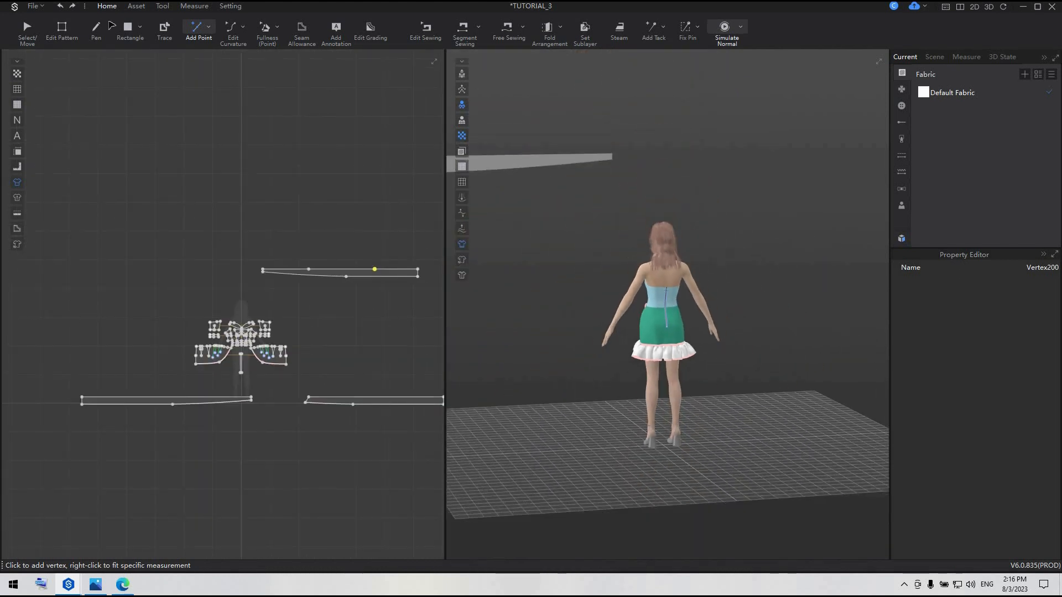
{"action": "key", "text": "a"}
{"action": "right_click_drag", "start_coordinate": [581, 256], "coordinate": [604, 228]}
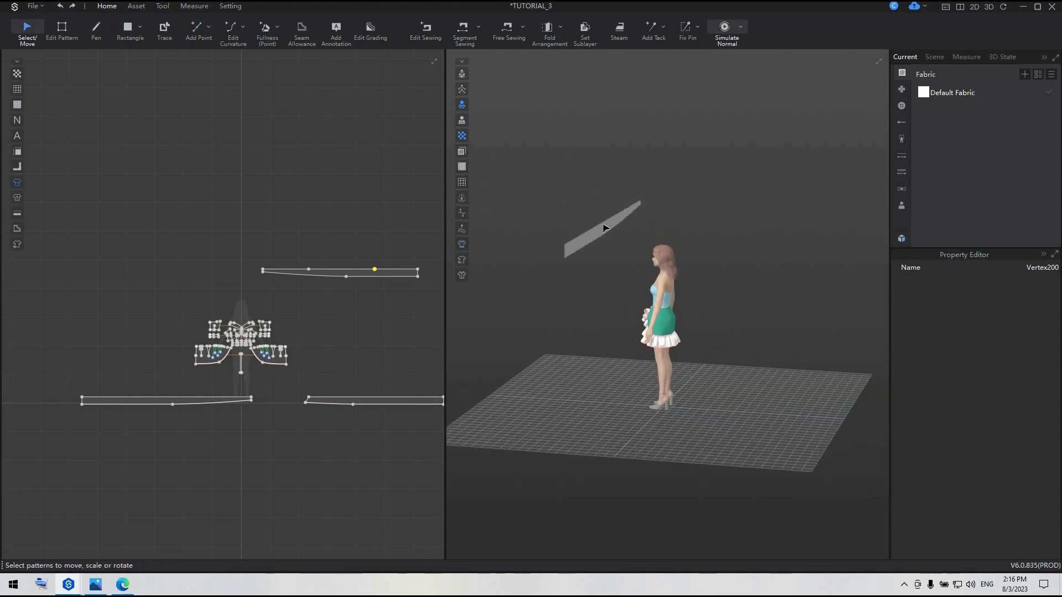
{"action": "left_click", "coordinate": [605, 228]}
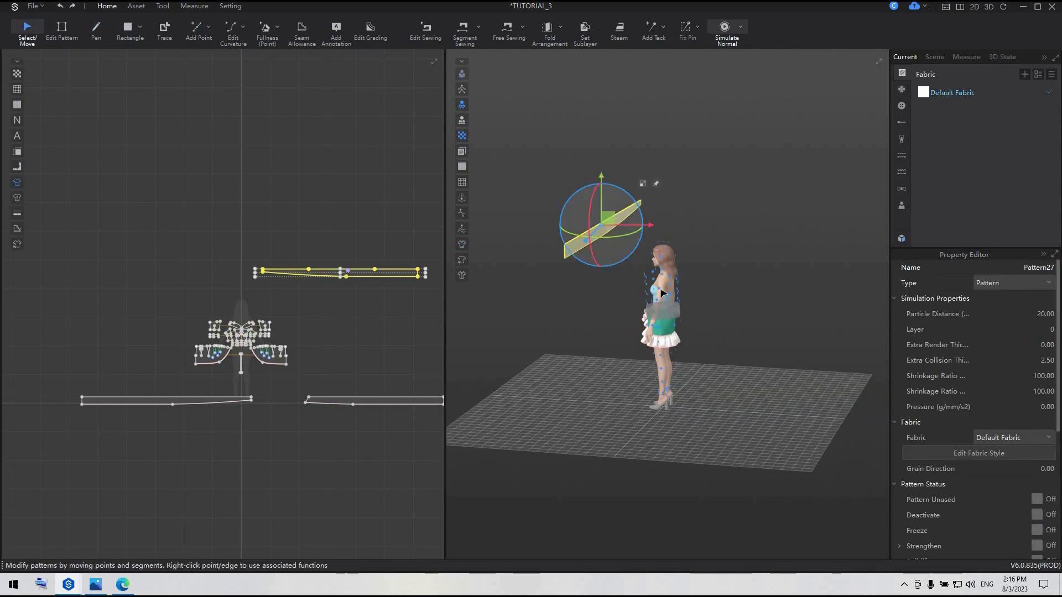
{"action": "left_click", "coordinate": [663, 294]}
Set the arranged strip's shape style to Flat
{"action": "scroll", "coordinate": [1007, 453], "scroll_direction": "down", "scroll_amount": 10}
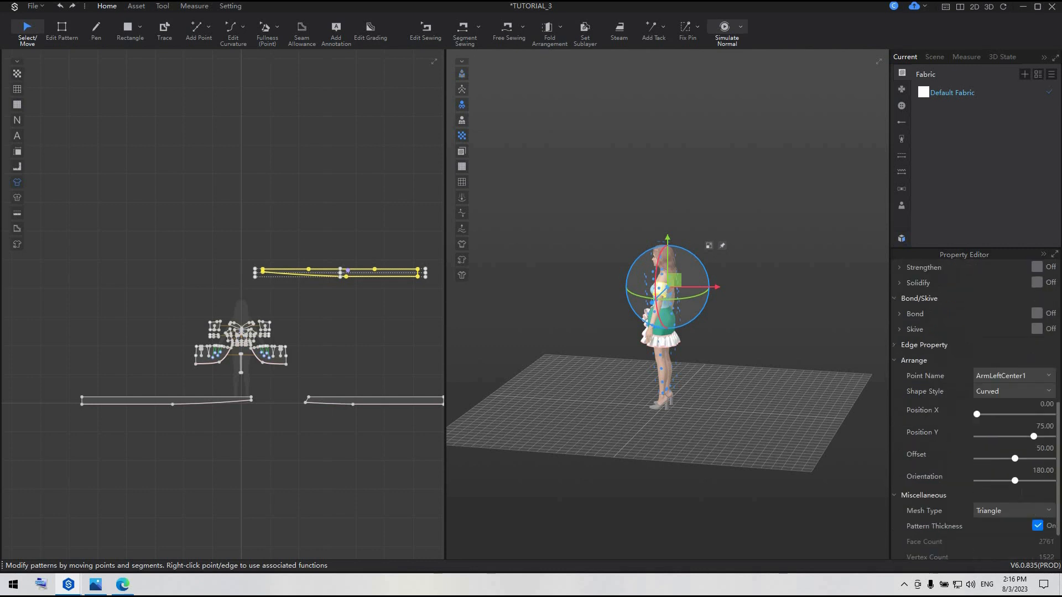
{"action": "left_click", "coordinate": [1003, 344]}
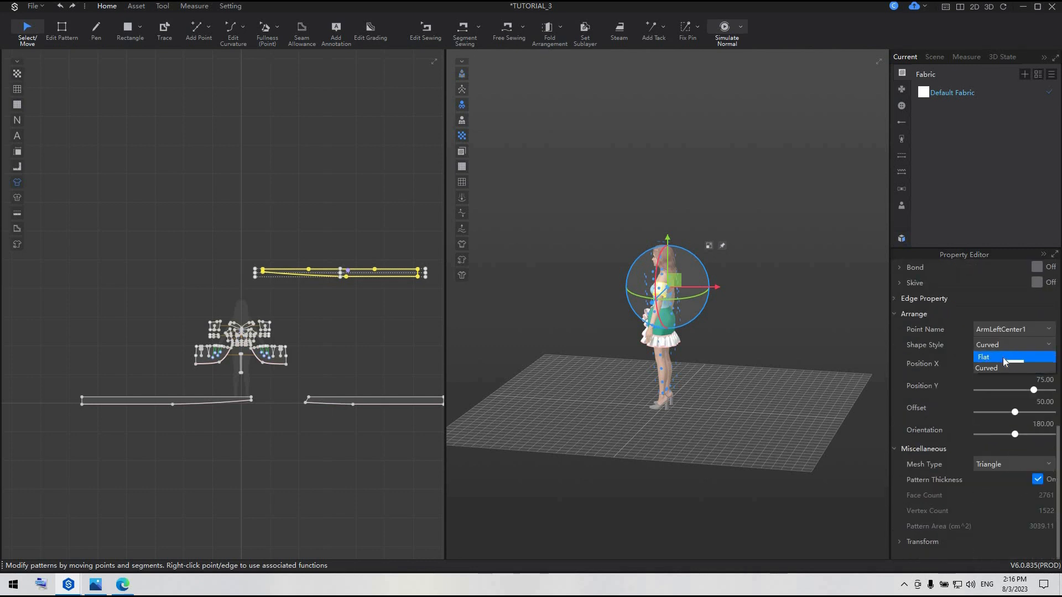
{"action": "left_click", "coordinate": [1003, 358]}
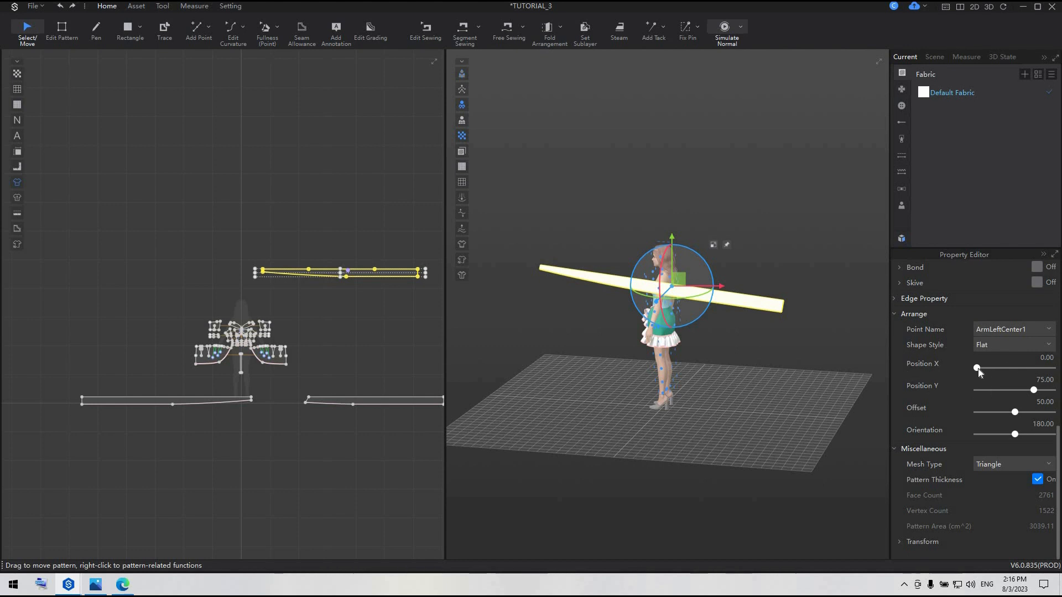
Set the arranged strip's Position X to about 8
{"action": "left_click_drag", "start_coordinate": [995, 366], "coordinate": [983, 368]}
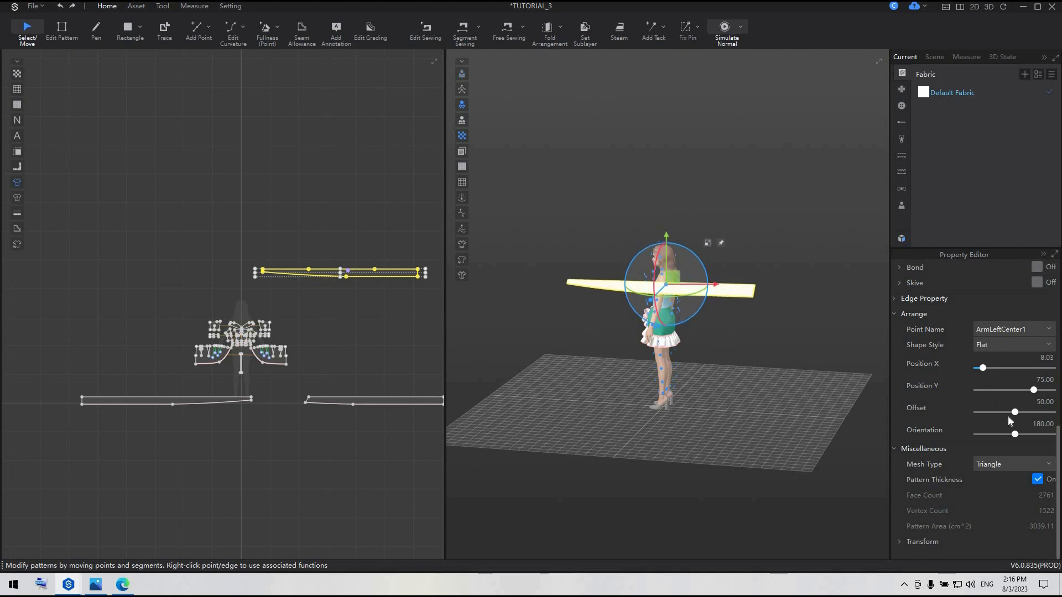
{"action": "left_click", "coordinate": [1019, 344]}
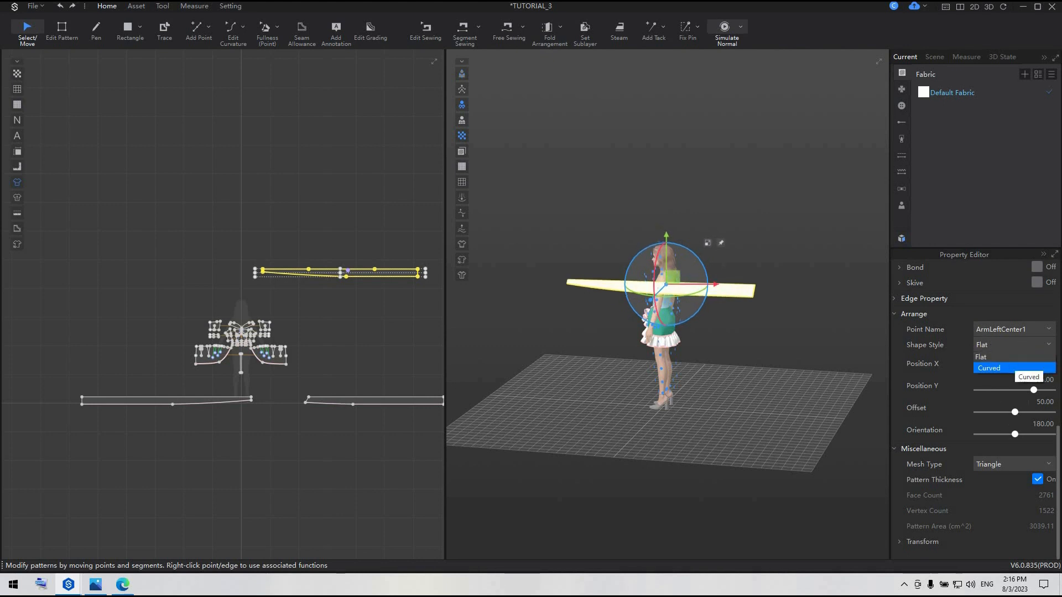
{"action": "left_click", "coordinate": [1011, 367]}
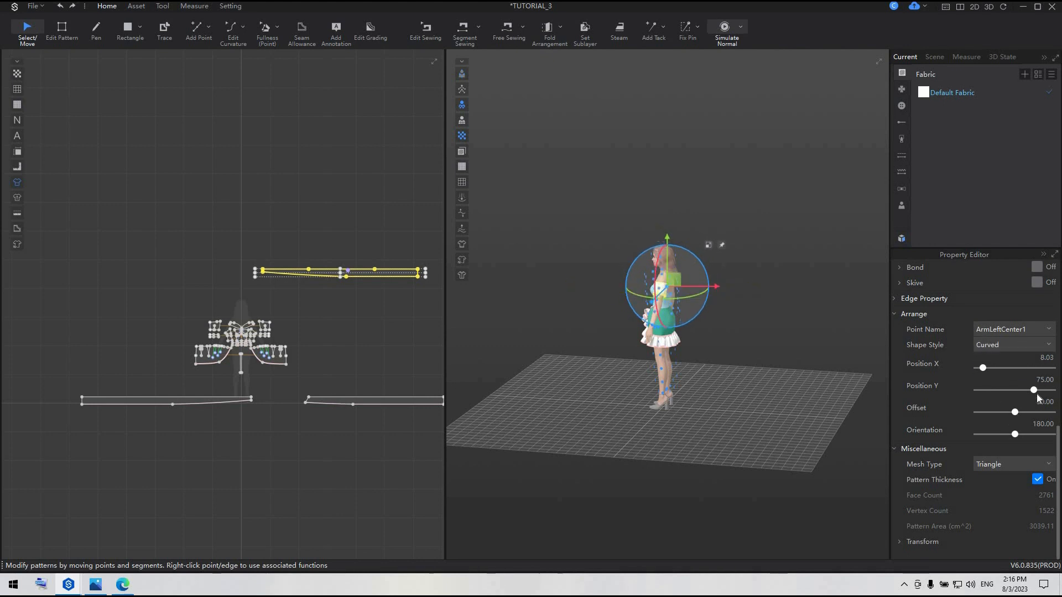
{"action": "left_click", "coordinate": [1013, 412]}
{"action": "mouse_move", "coordinate": [1015, 434]}
{"action": "left_mouse_down"}
{"action": "mouse_move", "coordinate": [1047, 437]}
{"action": "mouse_move", "coordinate": [1011, 435]}
{"action": "left_mouse_up"}
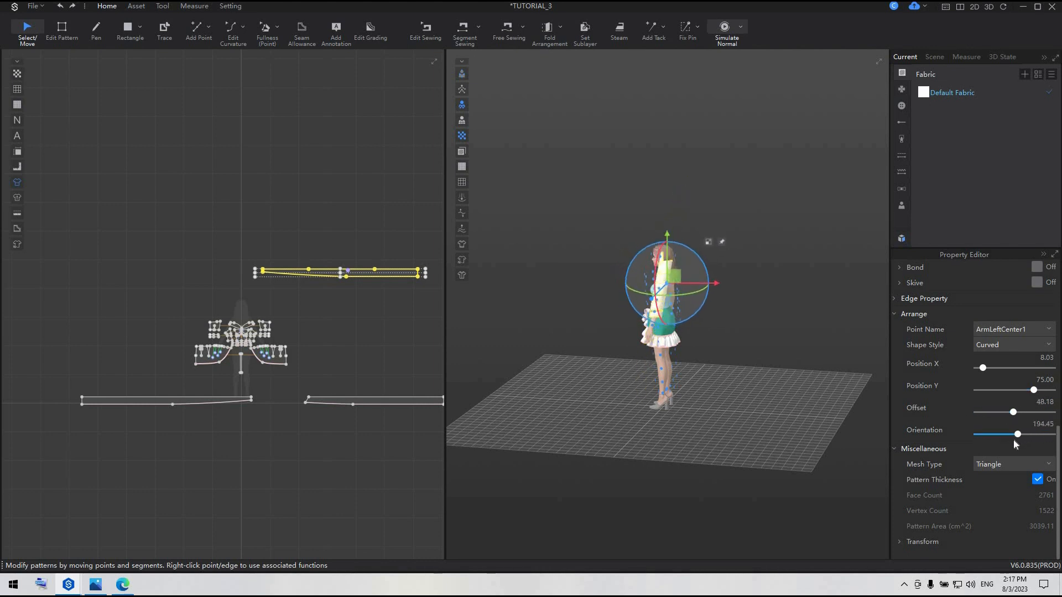
{"action": "left_click", "coordinate": [1014, 346]}
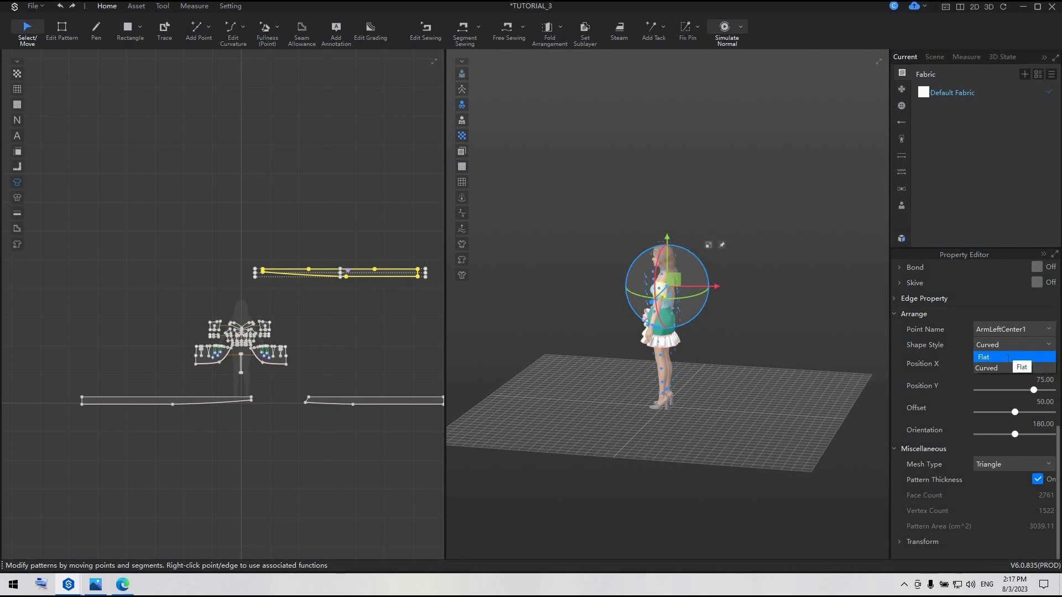
{"action": "left_click", "coordinate": [996, 367]}
Free-sew the strip's 80 cm upper segment at the tapered end to the front bodice neckline, starting from the centre front
{"action": "scroll", "coordinate": [338, 354], "scroll_direction": "up", "scroll_amount": 3}
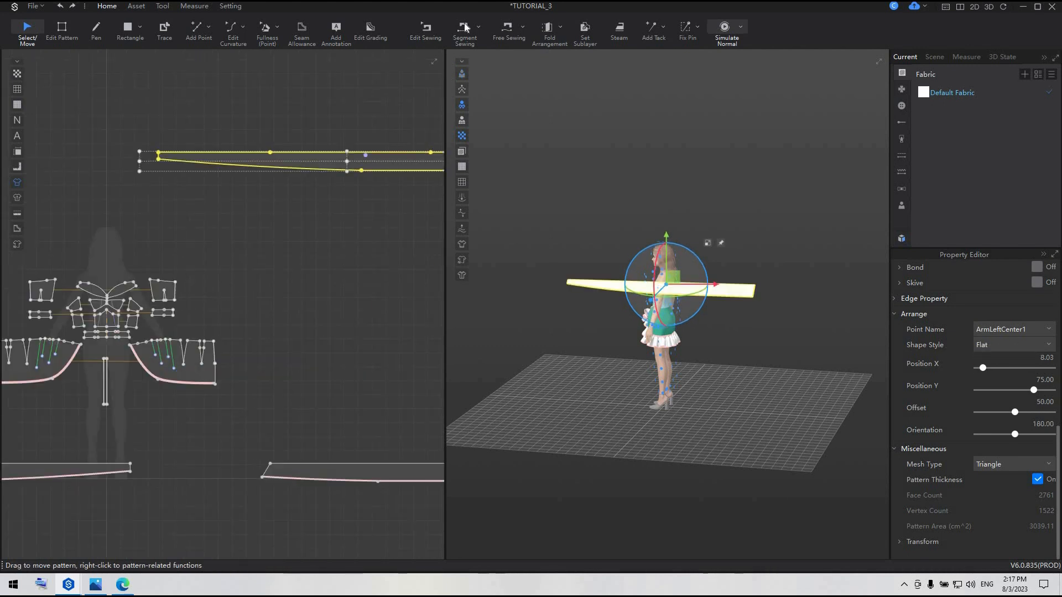
{"action": "key", "text": "m"}
{"action": "right_click_drag", "start_coordinate": [204, 212], "coordinate": [235, 250]}
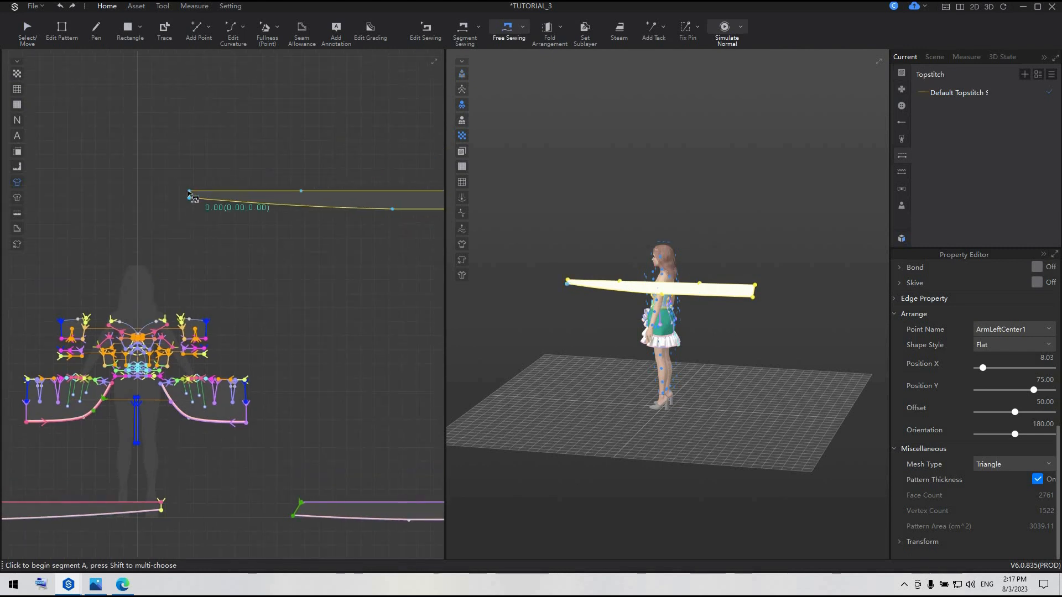
{"action": "left_click", "coordinate": [190, 191]}
{"action": "left_click", "coordinate": [160, 351]}
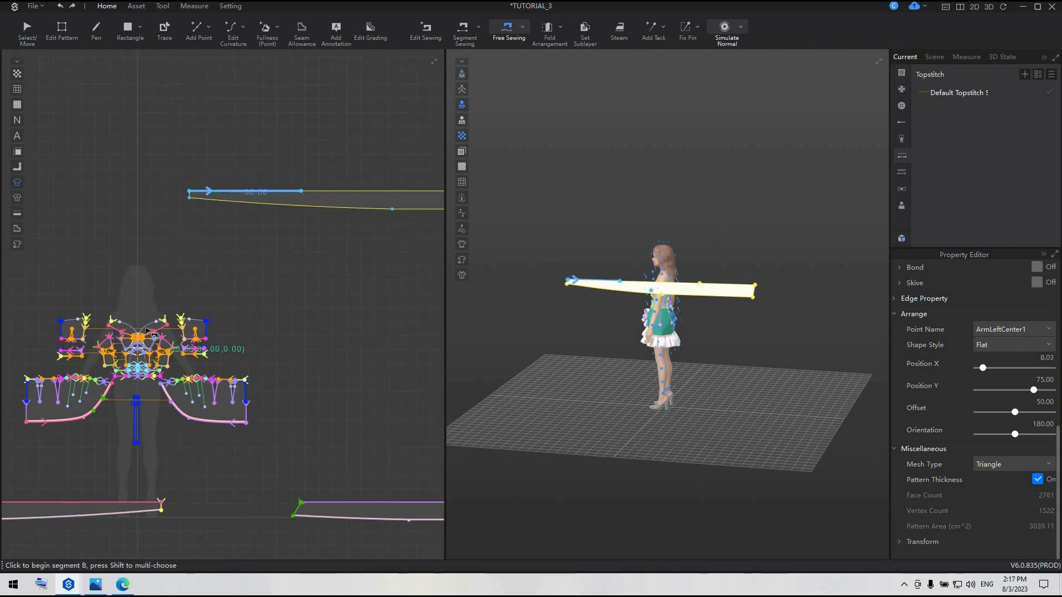
{"action": "scroll", "coordinate": [152, 338], "scroll_direction": "up", "scroll_amount": 5}
{"action": "left_click", "coordinate": [99, 321]}
{"action": "left_click", "coordinate": [201, 251]}
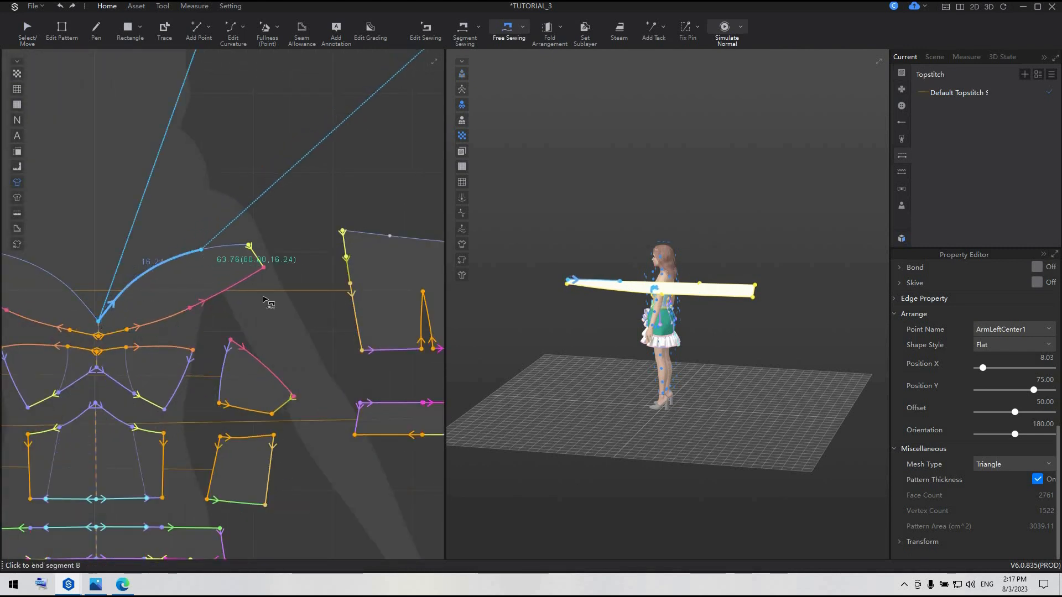
Free-sew the strip's 75 cm upper segment at the wide end to the back bodice's upper edge, starting from the centre back
{"action": "scroll", "coordinate": [312, 328], "scroll_direction": "down", "scroll_amount": 4}
{"action": "middle_click_drag", "start_coordinate": [312, 327], "coordinate": [172, 336]}
{"action": "scroll", "coordinate": [341, 267], "scroll_direction": "down", "scroll_amount": 6}
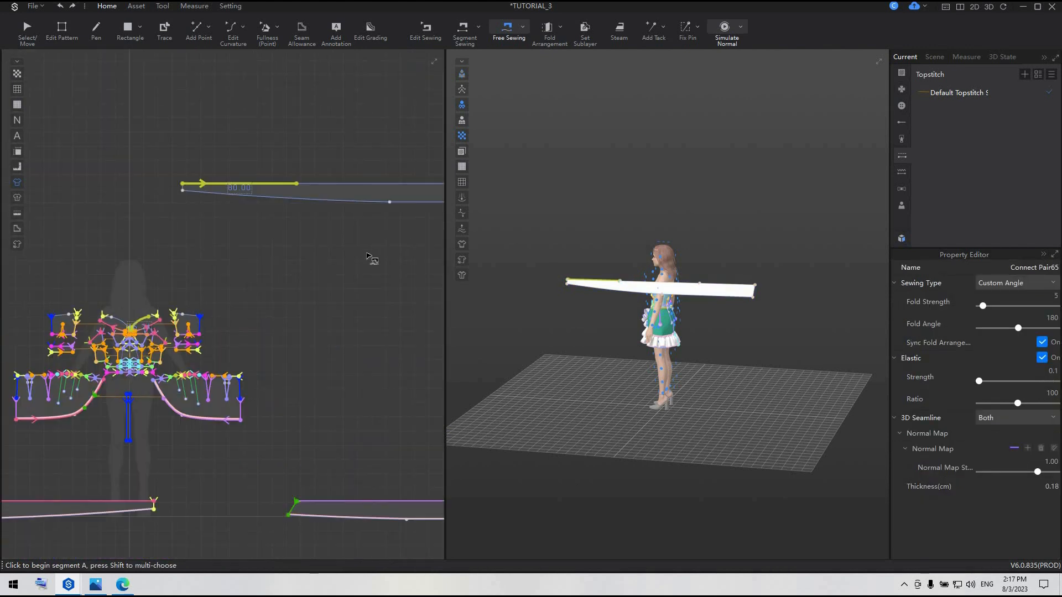
{"action": "scroll", "coordinate": [390, 268], "scroll_direction": "up", "scroll_amount": 2}
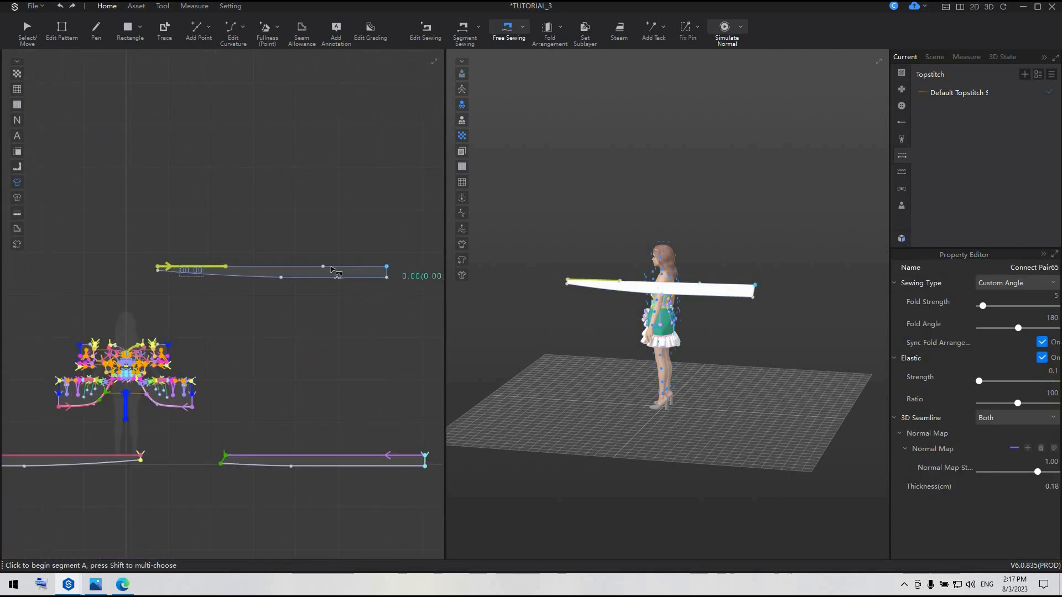
{"action": "left_click", "coordinate": [387, 267]}
{"action": "left_click", "coordinate": [316, 267]}
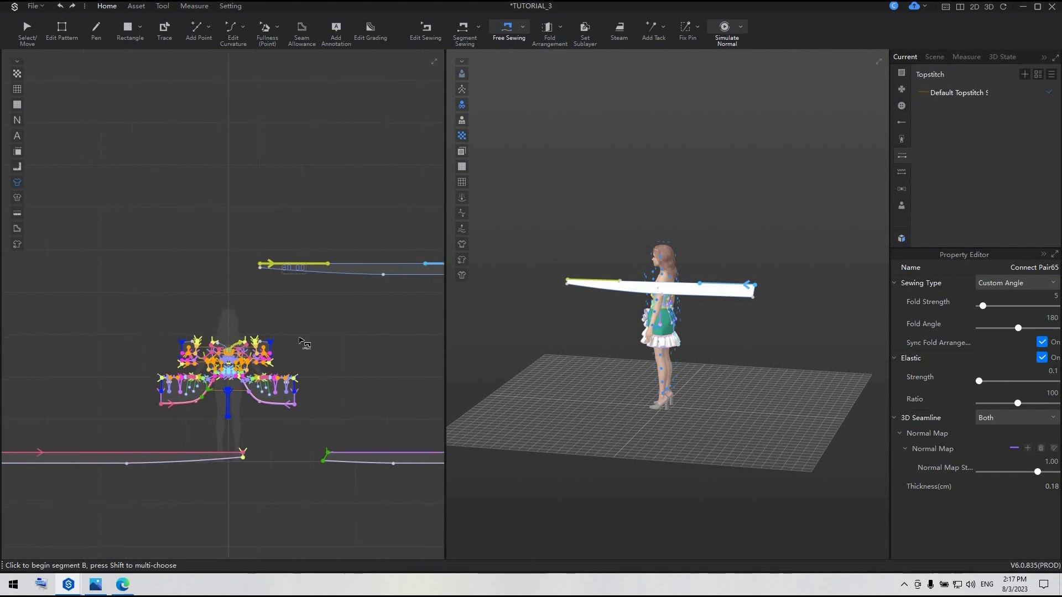
{"action": "scroll", "coordinate": [303, 343], "scroll_direction": "up", "scroll_amount": 5}
{"action": "left_click", "coordinate": [180, 368]}
{"action": "left_click", "coordinate": [212, 366]}
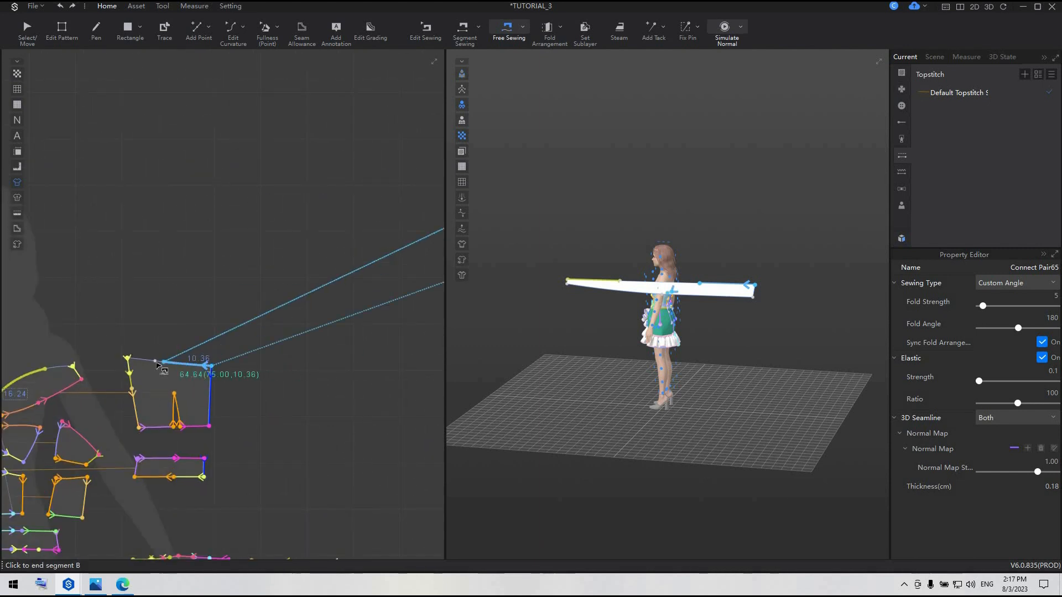
Turn on Elastic for the 115 cm middle segment of the strip's upper edge
{"action": "scroll", "coordinate": [323, 396], "scroll_direction": "down", "scroll_amount": 3}
{"action": "middle_click_drag", "start_coordinate": [260, 323], "coordinate": [136, 323]}
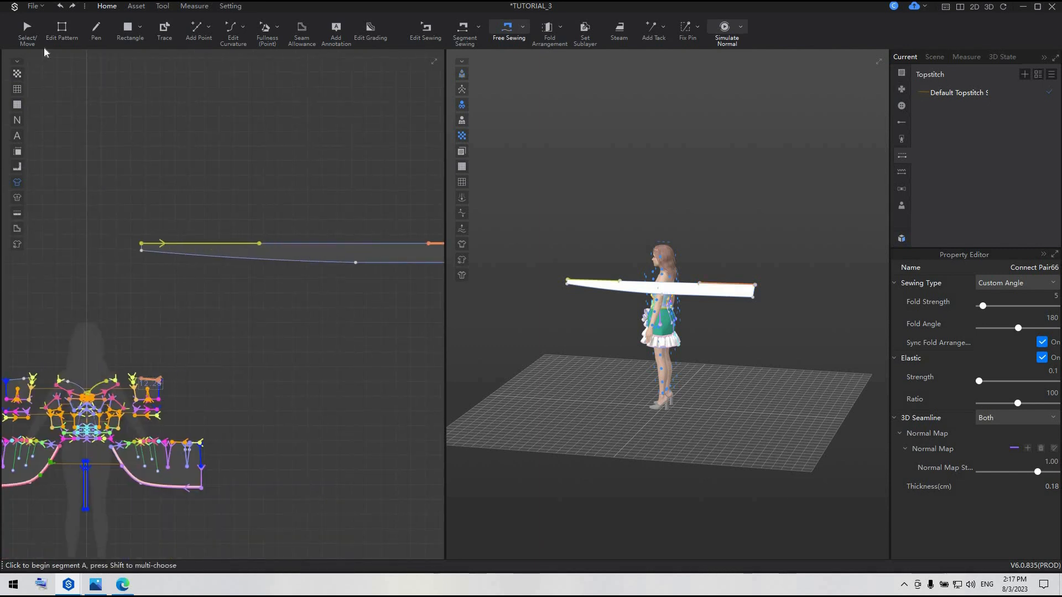
{"action": "left_click", "coordinate": [61, 31]}
{"action": "left_click", "coordinate": [387, 243]}
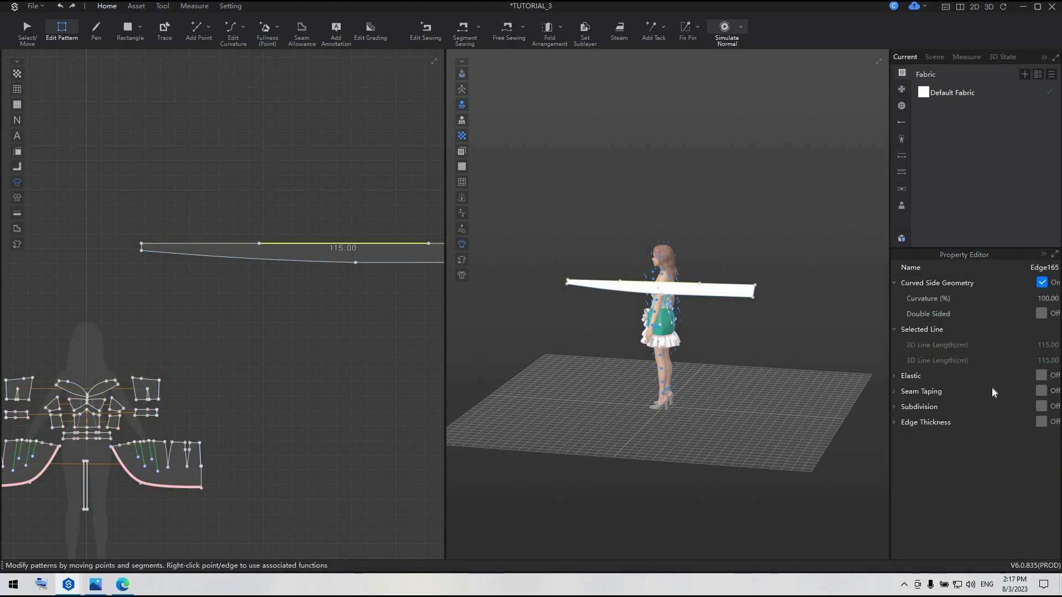
{"action": "left_click", "coordinate": [1041, 376]}
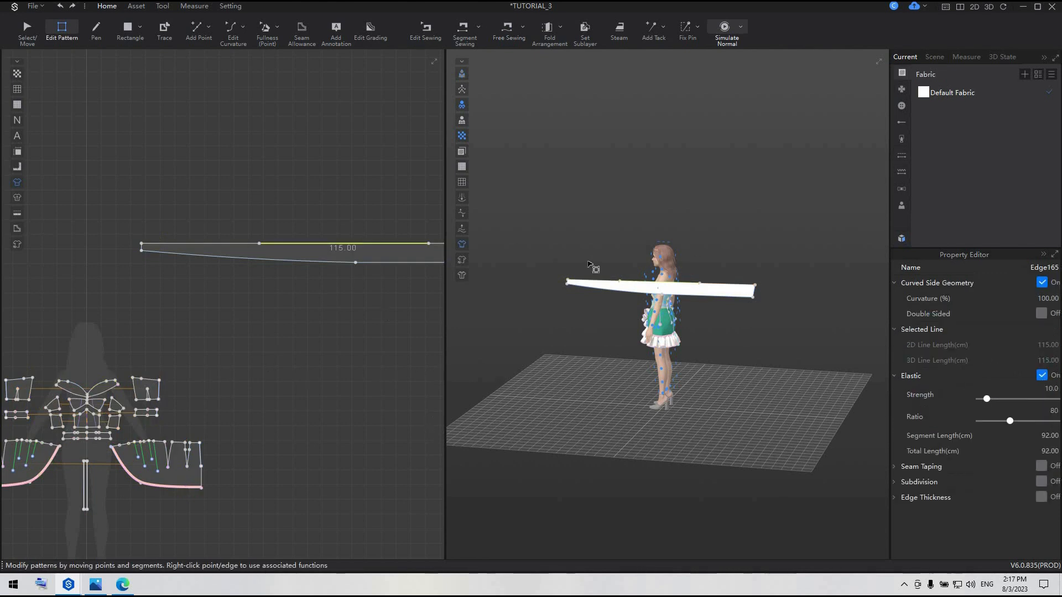
Strengthen the long tapered strip pattern
{"action": "key", "text": "a"}
{"action": "left_click", "coordinate": [310, 256]}
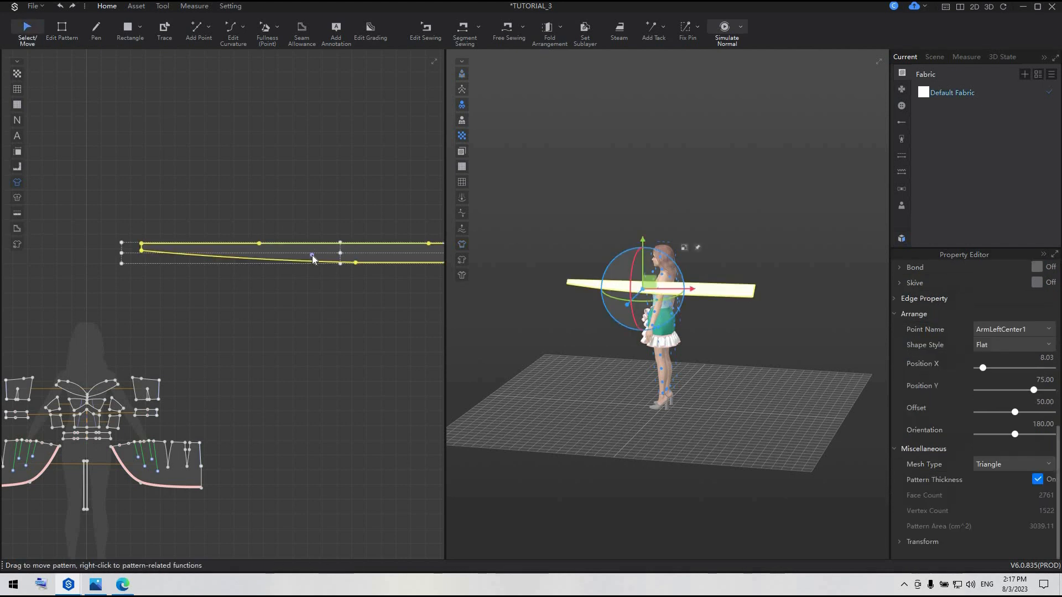
{"action": "right_click", "coordinate": [309, 257]}
{"action": "left_click", "coordinate": [359, 195]}
{"action": "left_click", "coordinate": [258, 359]}
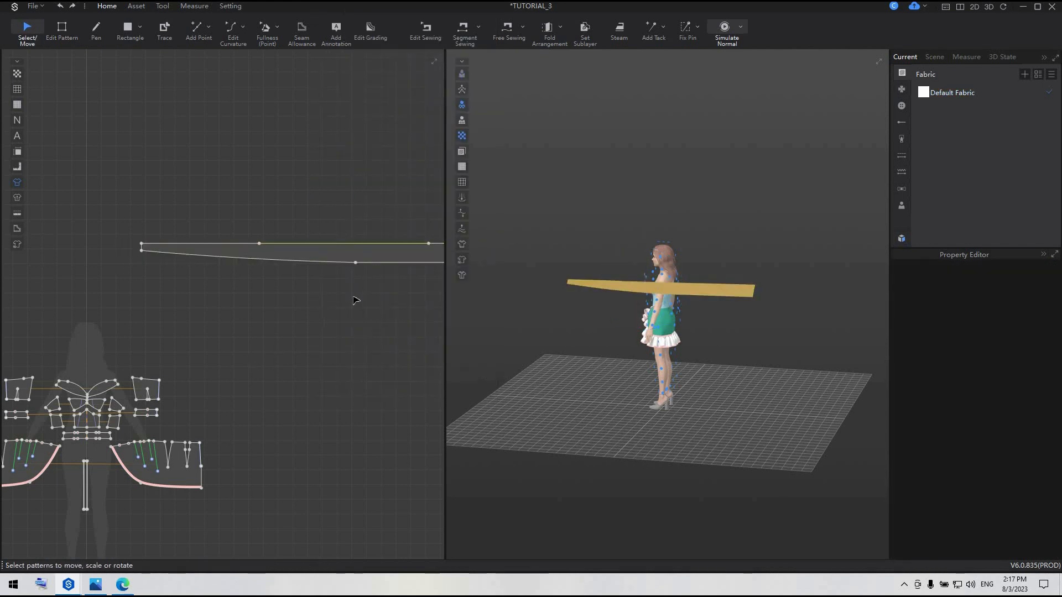
Move the linked pair of skirt panels down, clear of the bodice pieces in the 2D layout
{"action": "middle_click_drag", "start_coordinate": [355, 301], "coordinate": [455, 242]}
{"action": "left_click_drag", "start_coordinate": [104, 417], "coordinate": [104, 458]}
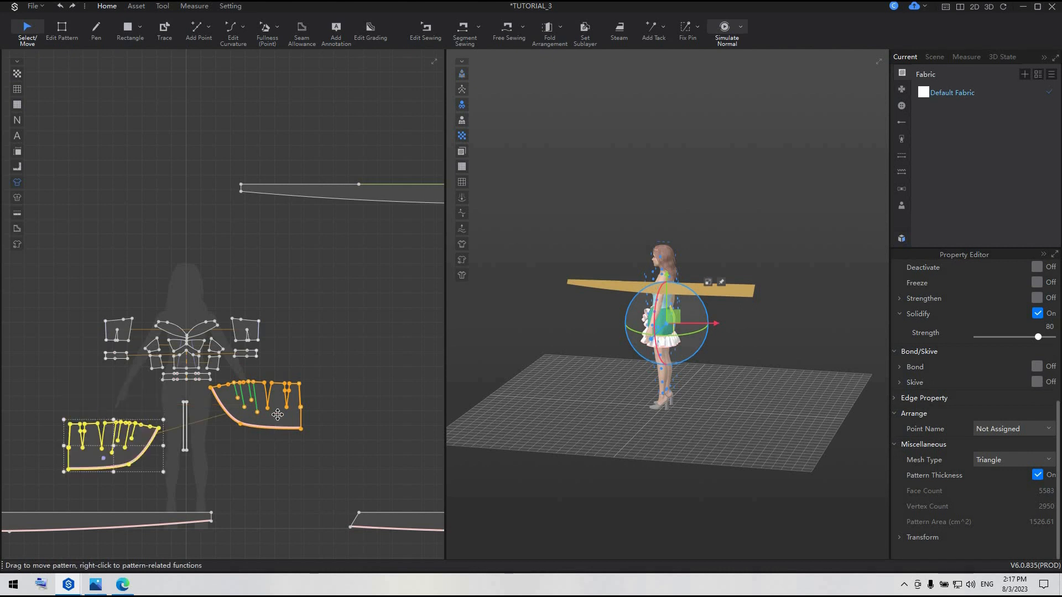
{"action": "left_click_drag", "start_coordinate": [283, 432], "coordinate": [284, 463]}
{"action": "scroll", "coordinate": [284, 463], "scroll_direction": "down", "scroll_amount": 7}
{"action": "middle_click_drag", "start_coordinate": [284, 464], "coordinate": [262, 418]}
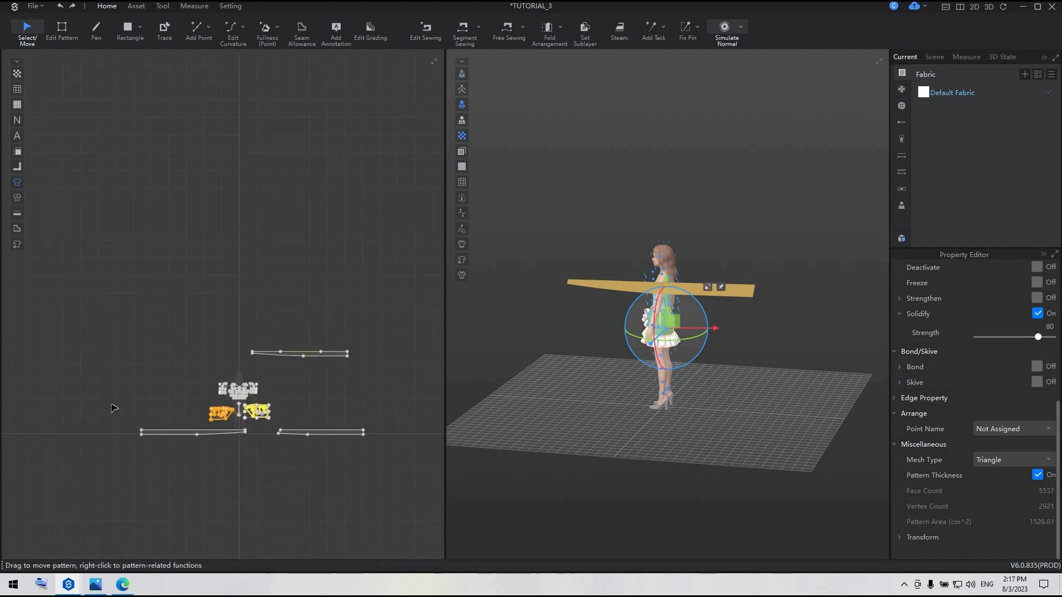
Freeze the two skirt panels together with the two long skirt ruffle strips
{"action": "left_click_drag", "start_coordinate": [109, 404], "coordinate": [407, 459]}
{"action": "right_click", "coordinate": [351, 434]}
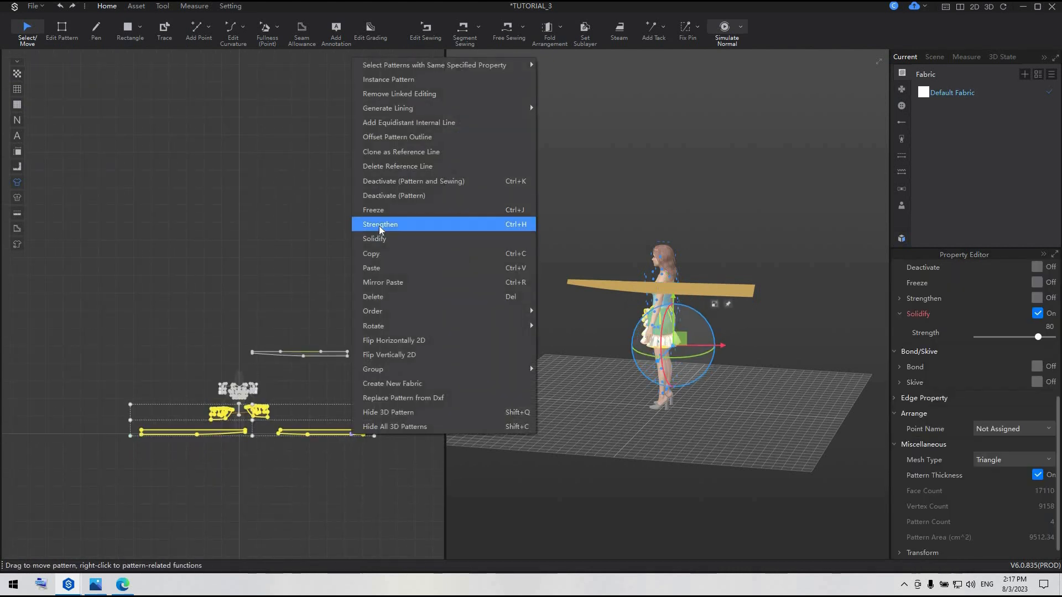
{"action": "left_click", "coordinate": [380, 210]}
{"action": "left_click", "coordinate": [228, 352]}
Unfreeze all the bodice pattern pieces
{"action": "scroll", "coordinate": [228, 352], "scroll_direction": "up", "scroll_amount": 5}
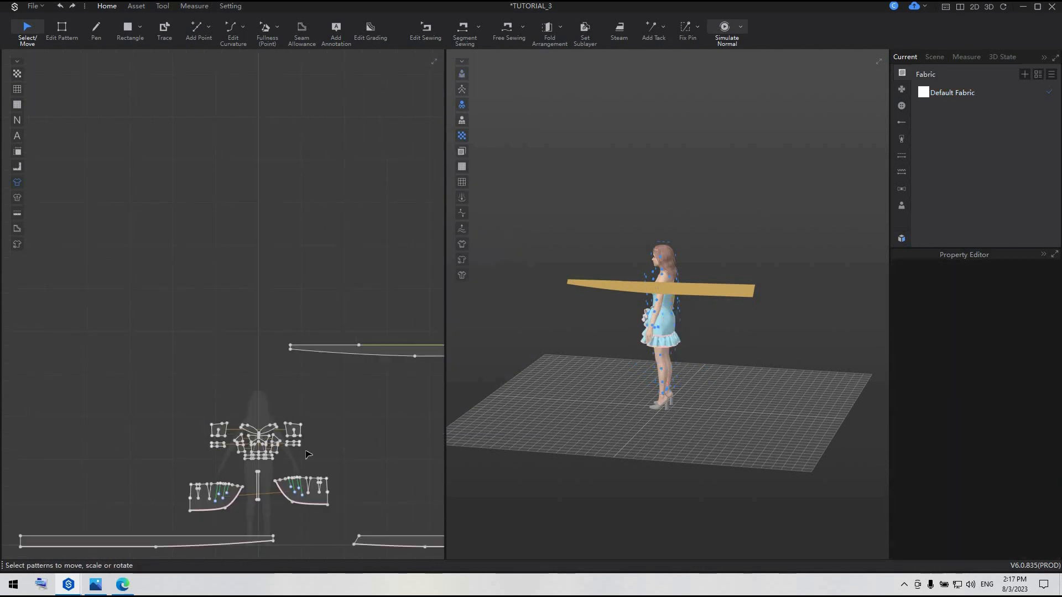
{"action": "left_click", "coordinate": [300, 428]}
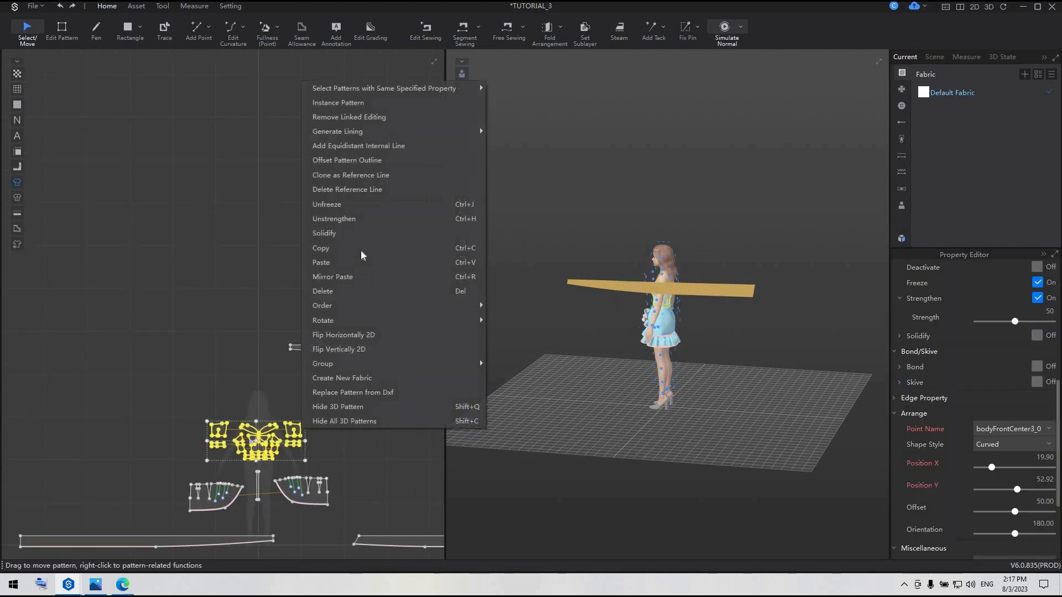
{"action": "right_click", "coordinate": [301, 429]}
{"action": "left_click", "coordinate": [418, 442]}
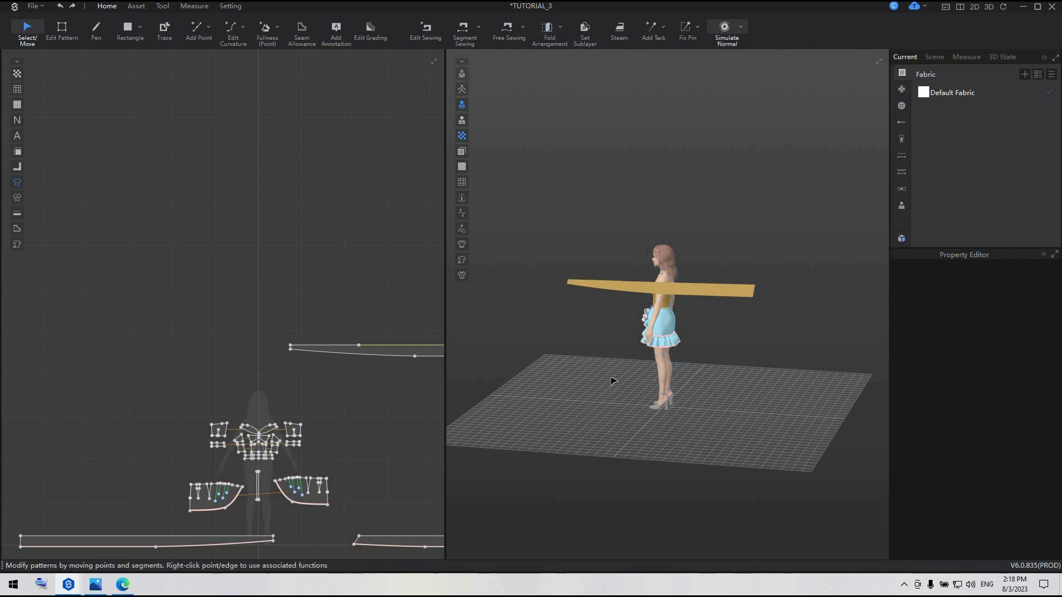
Try simulating the strip on the bodice, and undo the simulation
{"action": "scroll", "coordinate": [612, 379], "scroll_direction": "up", "scroll_amount": 5}
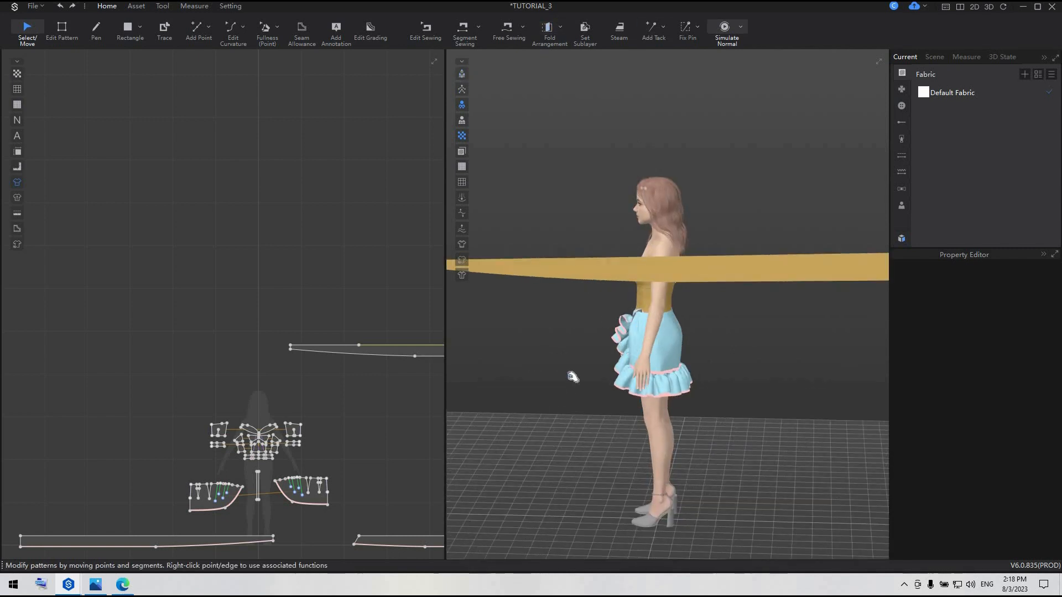
{"action": "key", "text": "space"}
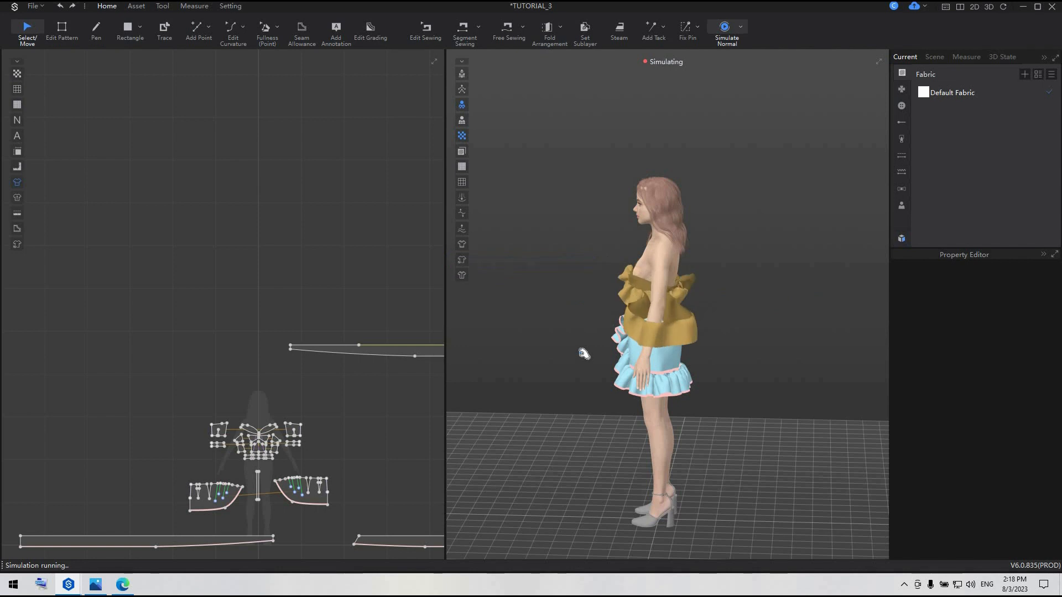
{"action": "key", "text": "space"}
{"action": "key", "text": "ctrl+z"}
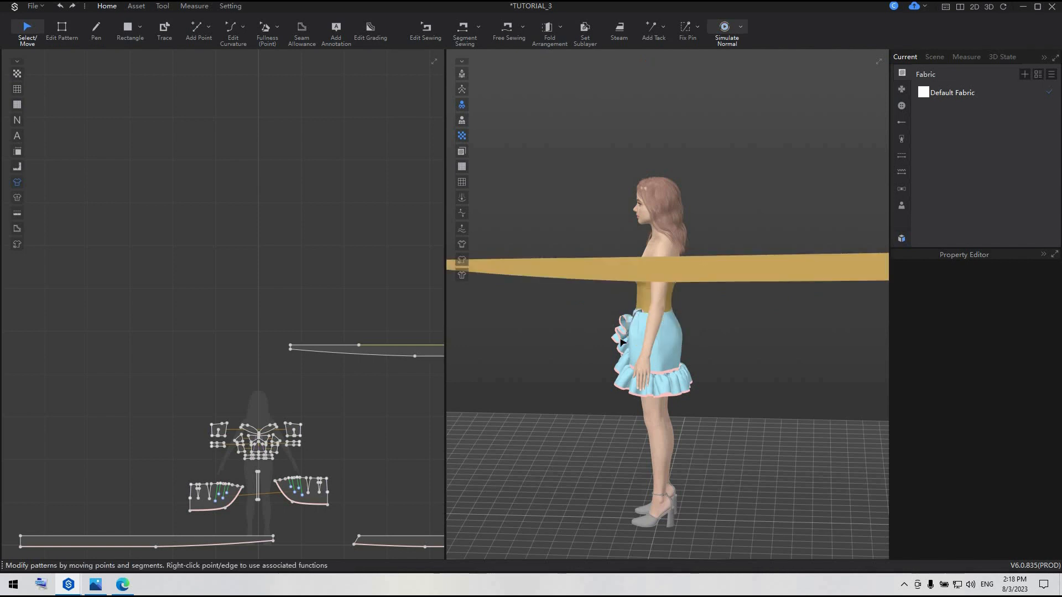
Attach both halves of the bodice's front neckline to the tape along the avatar's bust using Attach to Avatar Tape
{"action": "right_click_drag", "start_coordinate": [645, 367], "coordinate": [688, 330]}
{"action": "scroll", "coordinate": [687, 330], "scroll_direction": "up", "scroll_amount": 6}
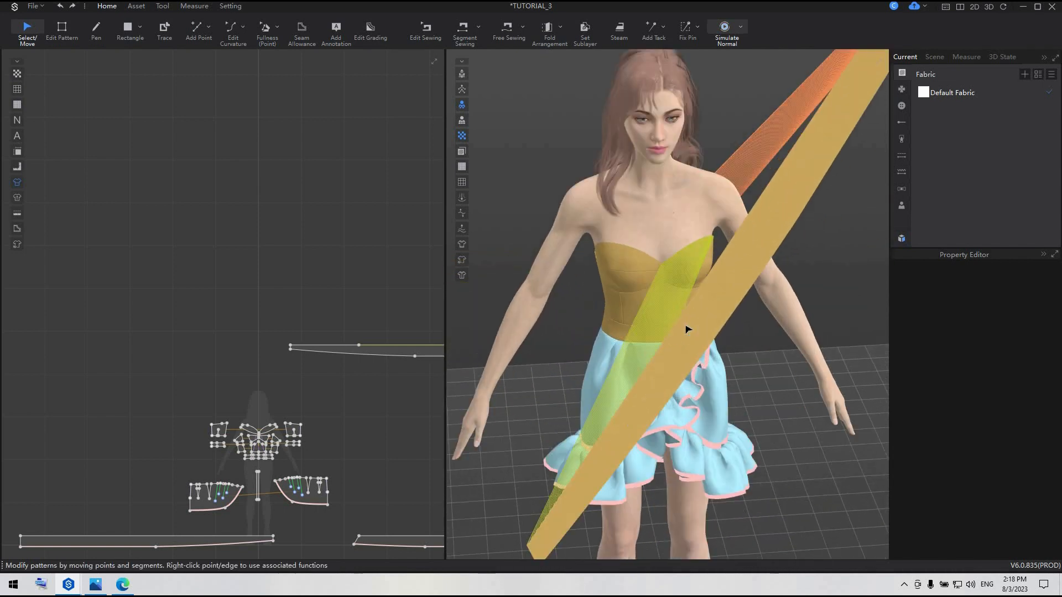
{"action": "left_click", "coordinate": [195, 6]}
{"action": "left_click", "coordinate": [567, 42]}
{"action": "scroll", "coordinate": [704, 208], "scroll_direction": "up", "scroll_amount": 8}
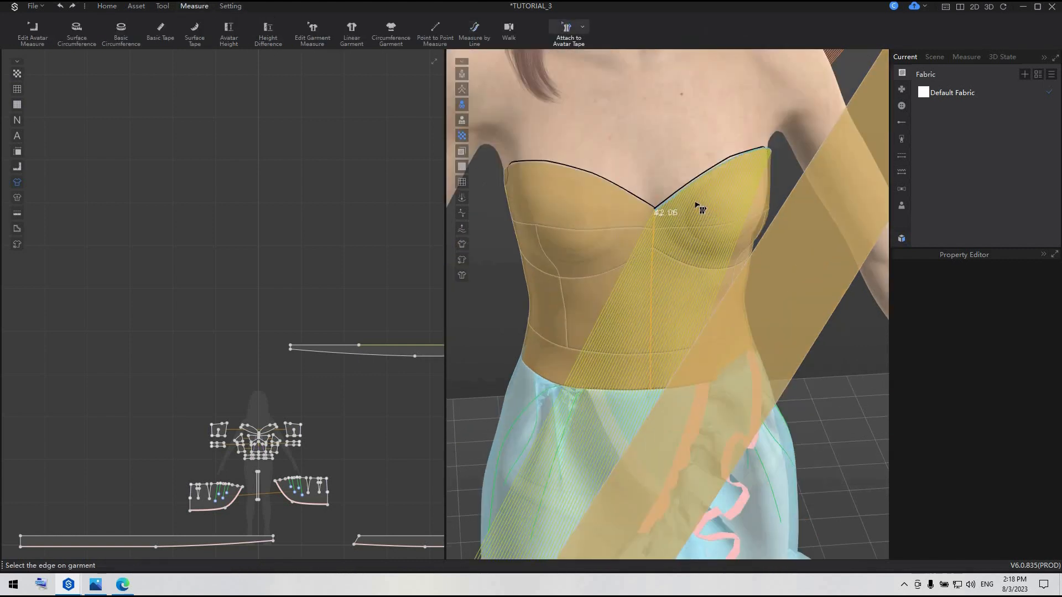
{"action": "scroll", "coordinate": [706, 281], "scroll_direction": "up", "scroll_amount": 2}
{"action": "left_click", "coordinate": [706, 281]}
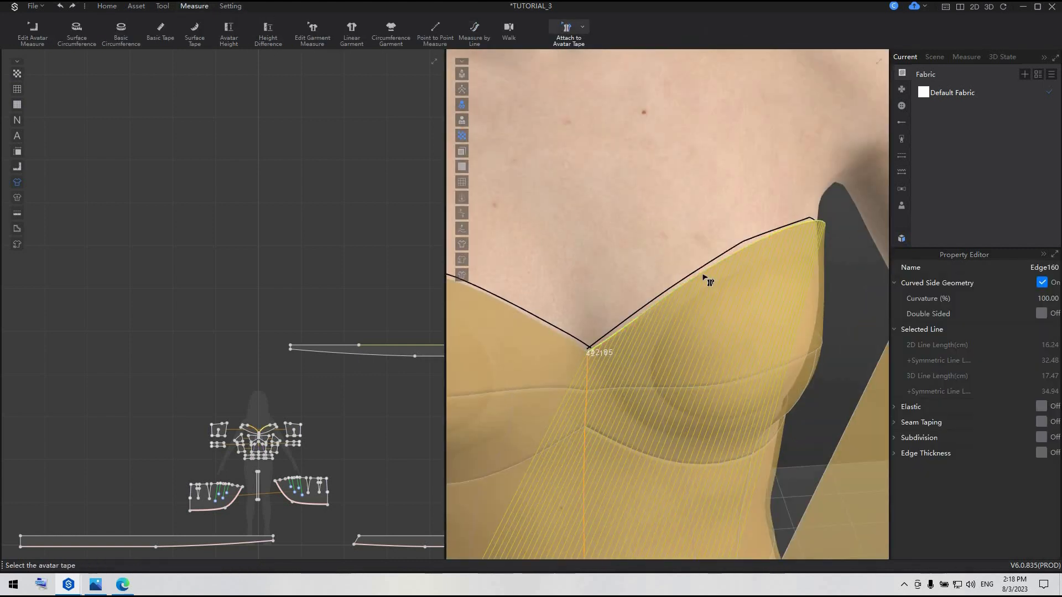
{"action": "left_click", "coordinate": [700, 271]}
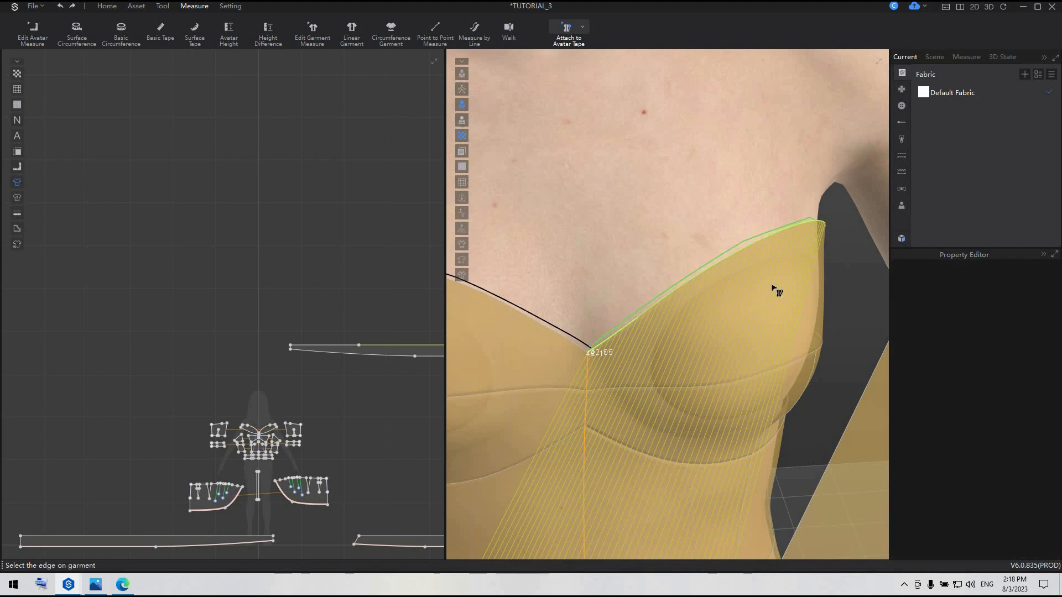
{"action": "left_click", "coordinate": [549, 332]}
{"action": "left_click", "coordinate": [552, 333]}
Simulate the garment and pull the strip's loose end up and outward beside the avatar's arm, and check the back
{"action": "scroll", "coordinate": [757, 383], "scroll_direction": "down", "scroll_amount": 2}
{"action": "scroll", "coordinate": [760, 387], "scroll_direction": "down", "scroll_amount": 5}
{"action": "right_click_drag", "start_coordinate": [739, 391], "coordinate": [698, 392]}
{"action": "scroll", "coordinate": [700, 393], "scroll_direction": "down", "scroll_amount": 3}
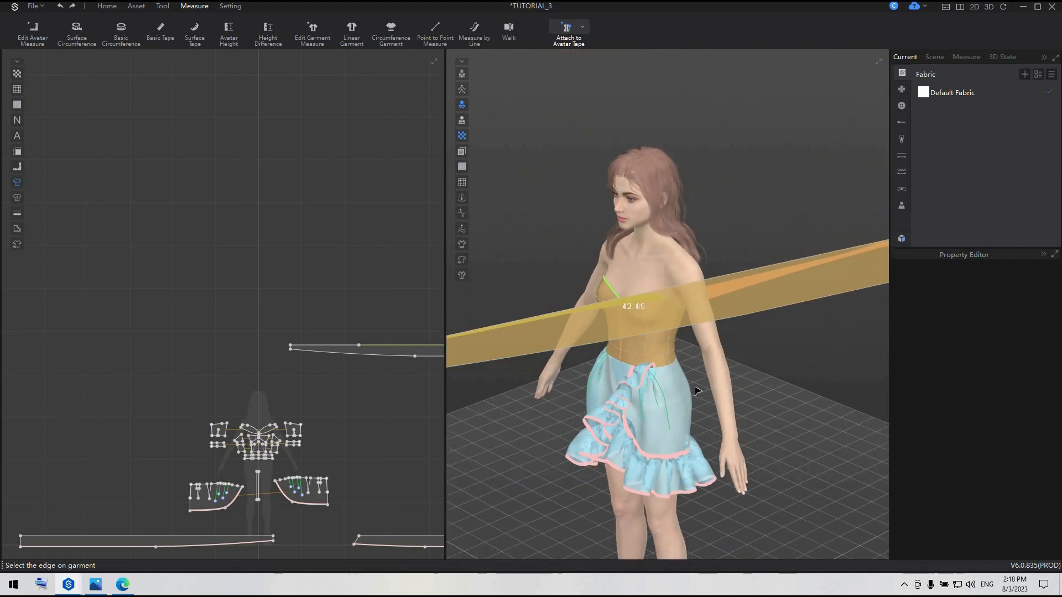
{"action": "key", "text": "space"}
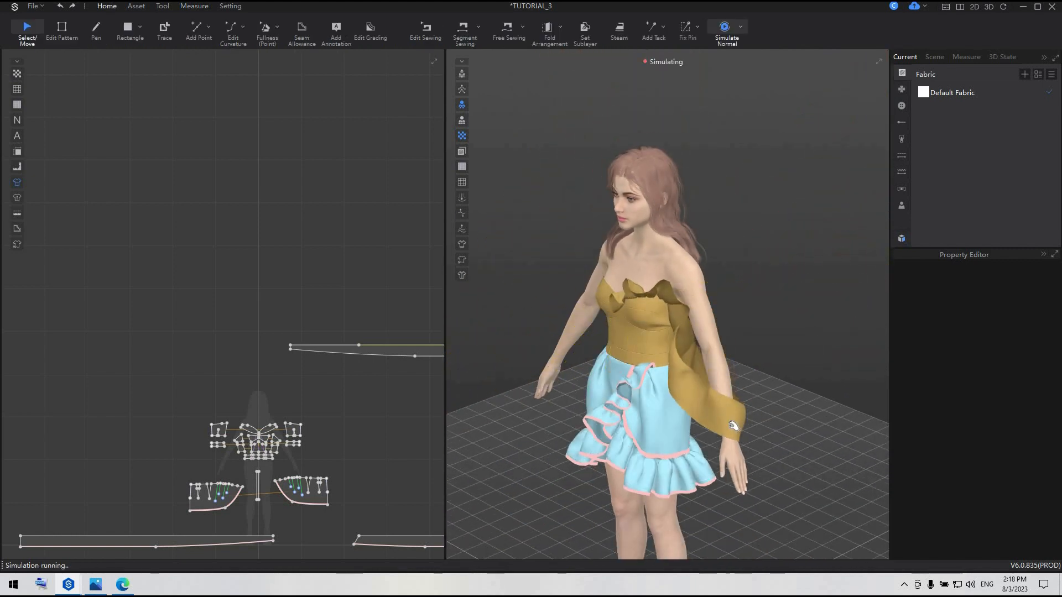
{"action": "left_click_drag", "start_coordinate": [733, 425], "coordinate": [808, 298]}
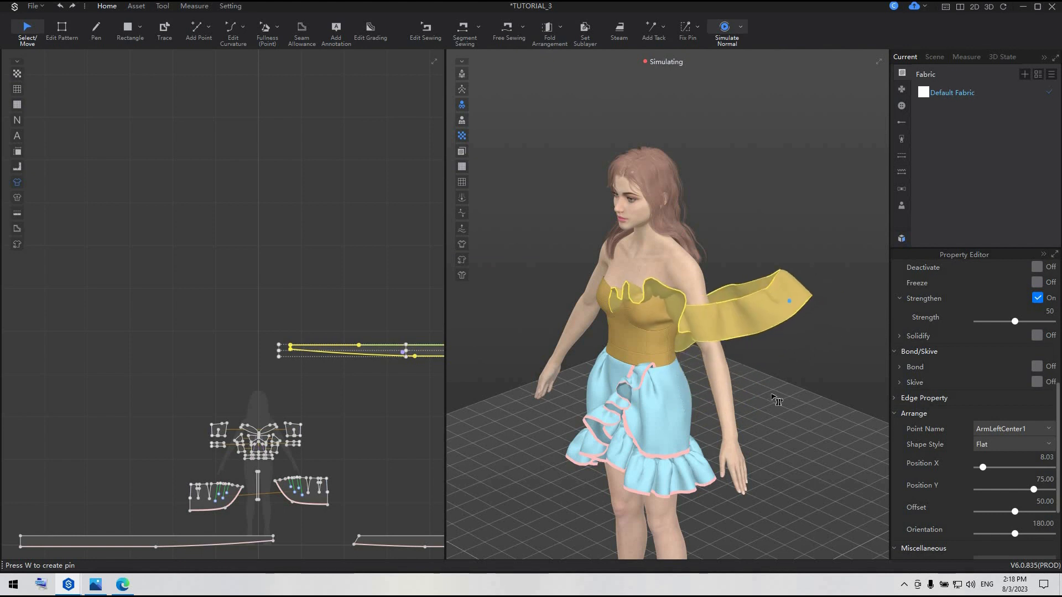
{"action": "key", "text": "space"}
{"action": "right_click_drag", "start_coordinate": [775, 400], "coordinate": [645, 327]}
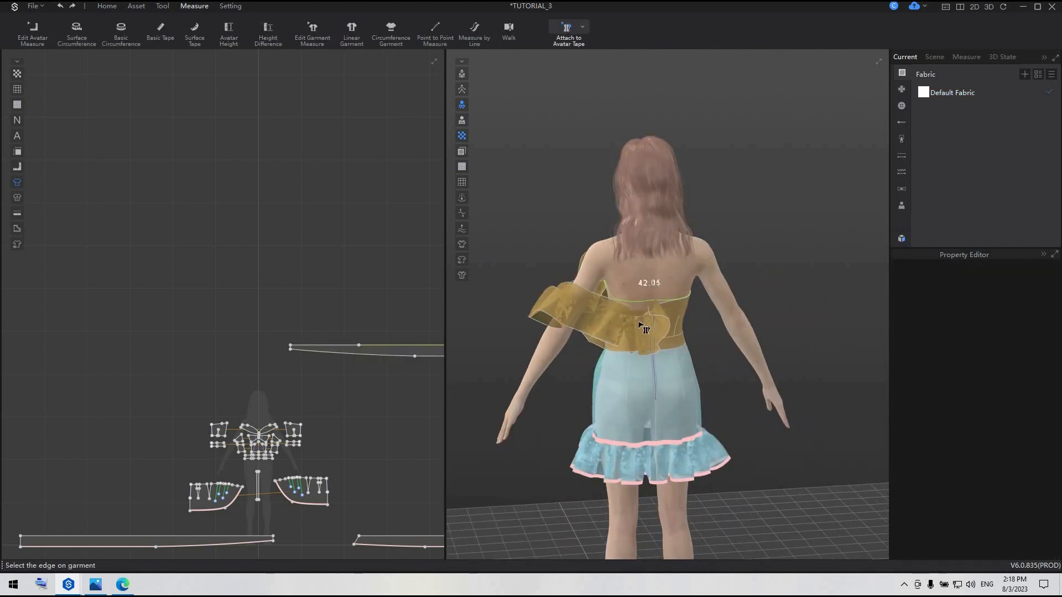
Attach the bodice's back neckline edge to the avatar tape and simulate the garment
{"action": "scroll", "coordinate": [644, 327], "scroll_direction": "up", "scroll_amount": 5}
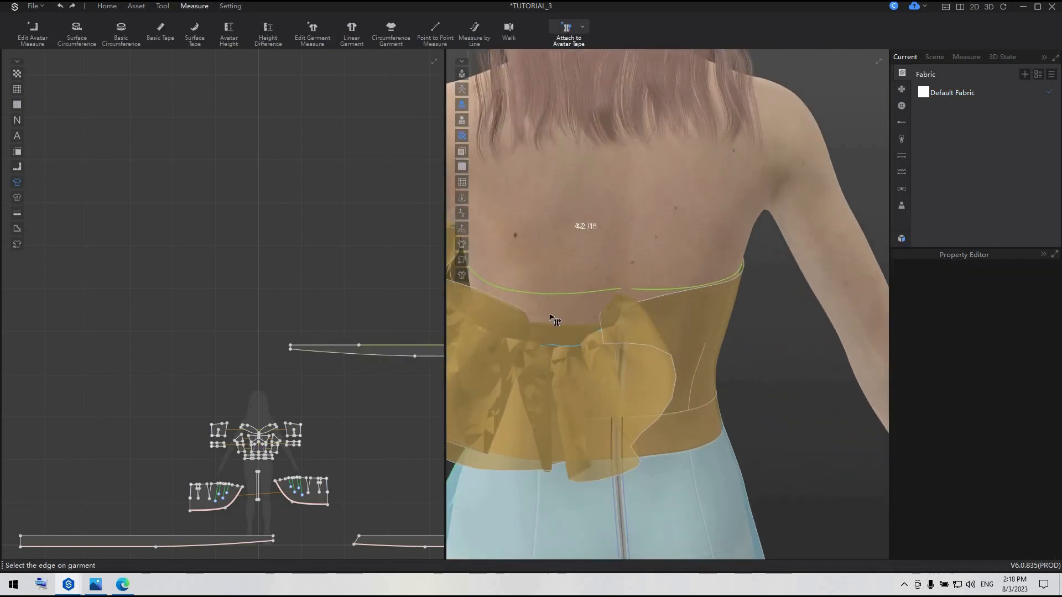
{"action": "left_click", "coordinate": [552, 317]}
{"action": "left_click", "coordinate": [551, 298]}
{"action": "key", "text": "space"}
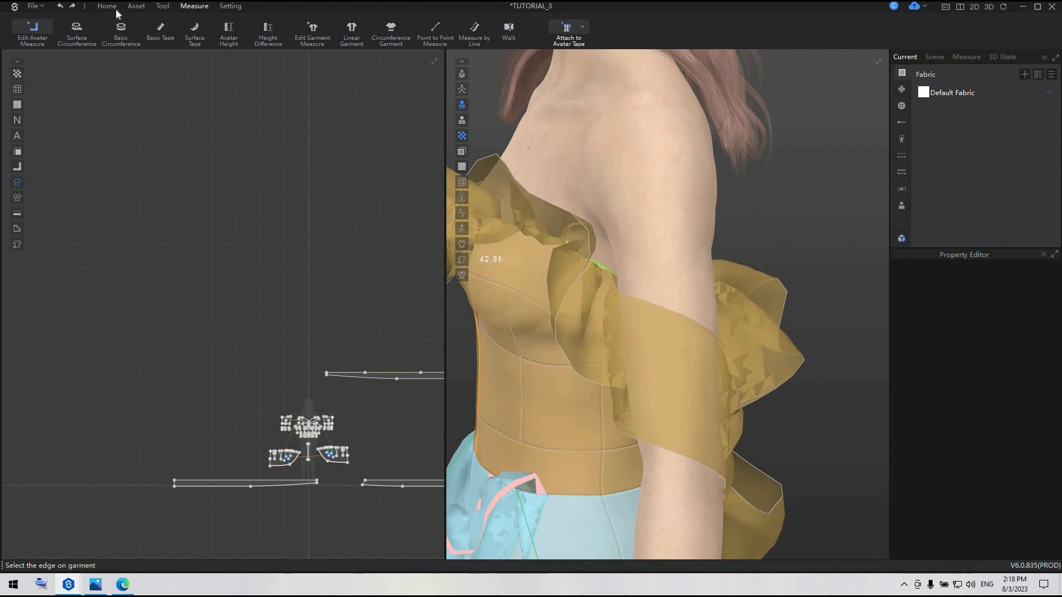
Set the elastic ratio of the ruffle strip's middle upper edge to 12 and simulate
{"action": "left_click", "coordinate": [106, 6]}
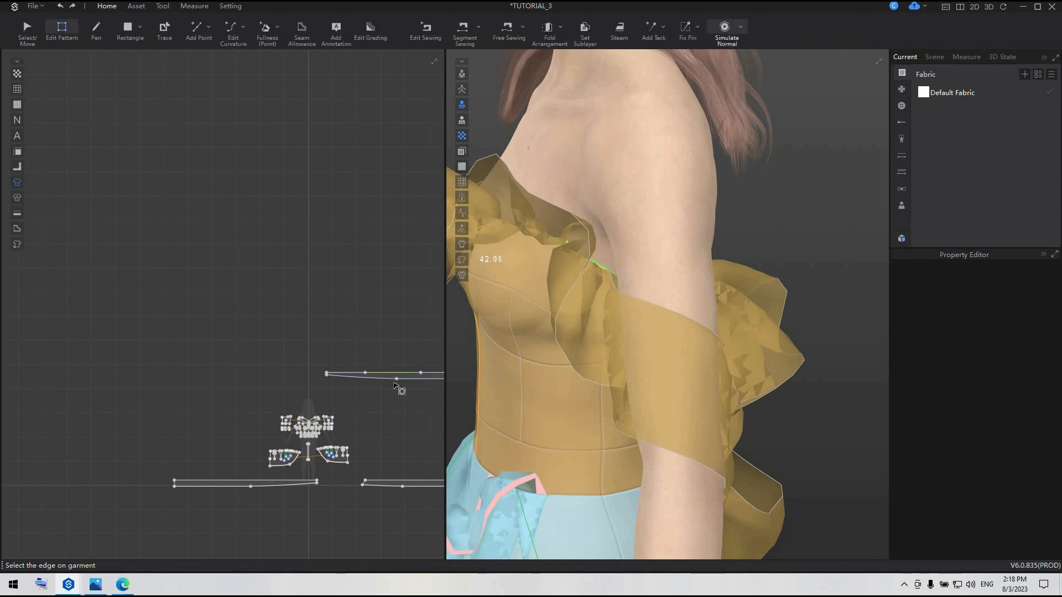
{"action": "left_click", "coordinate": [396, 379]}
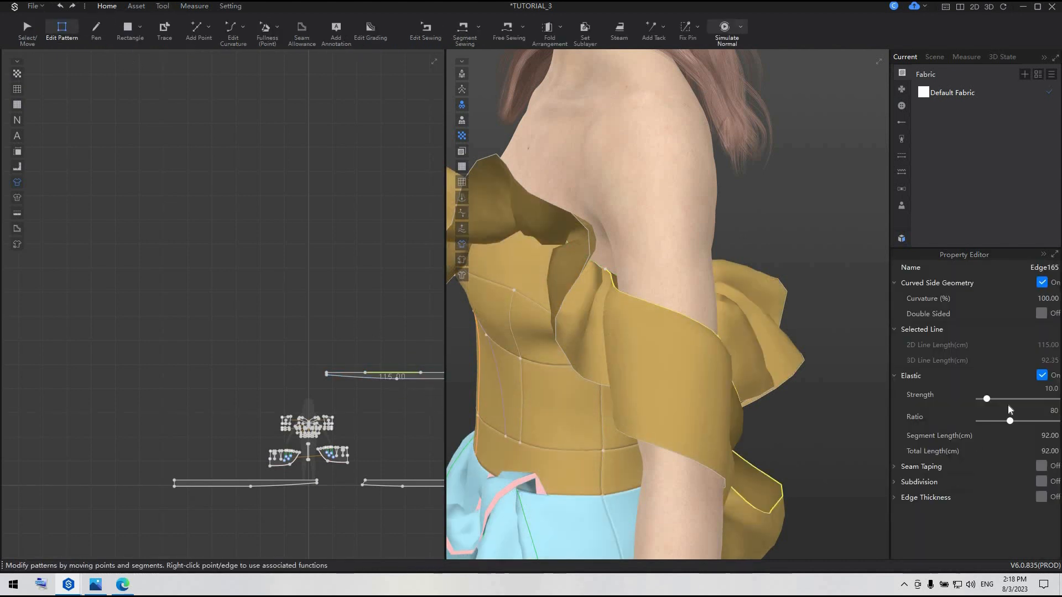
{"action": "left_click_drag", "start_coordinate": [1012, 421], "coordinate": [995, 421]}
{"action": "key", "text": "space"}
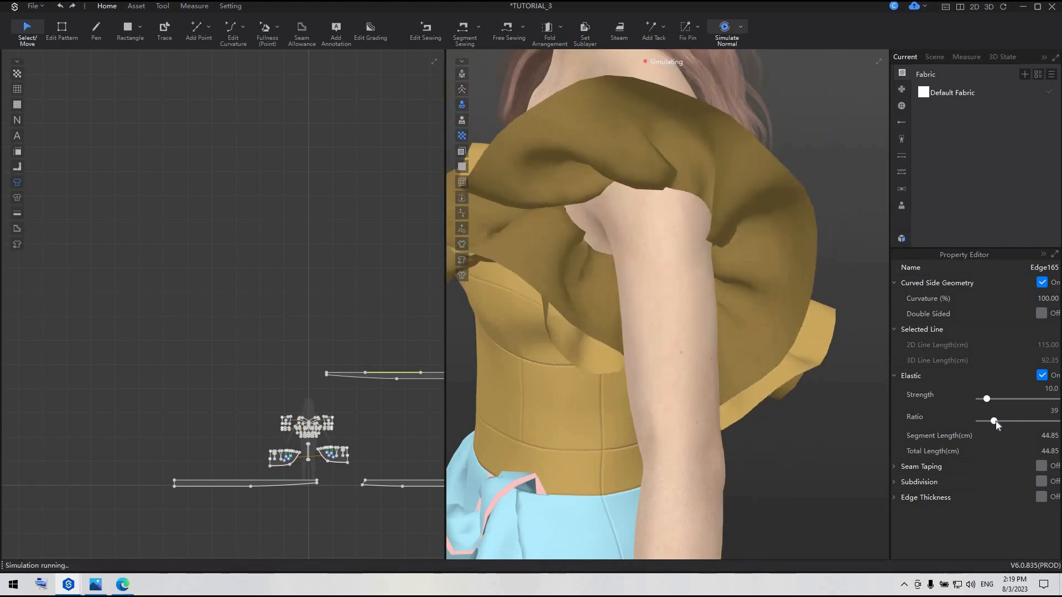
{"action": "left_click_drag", "start_coordinate": [995, 421], "coordinate": [985, 420]}
{"action": "key", "text": "space"}
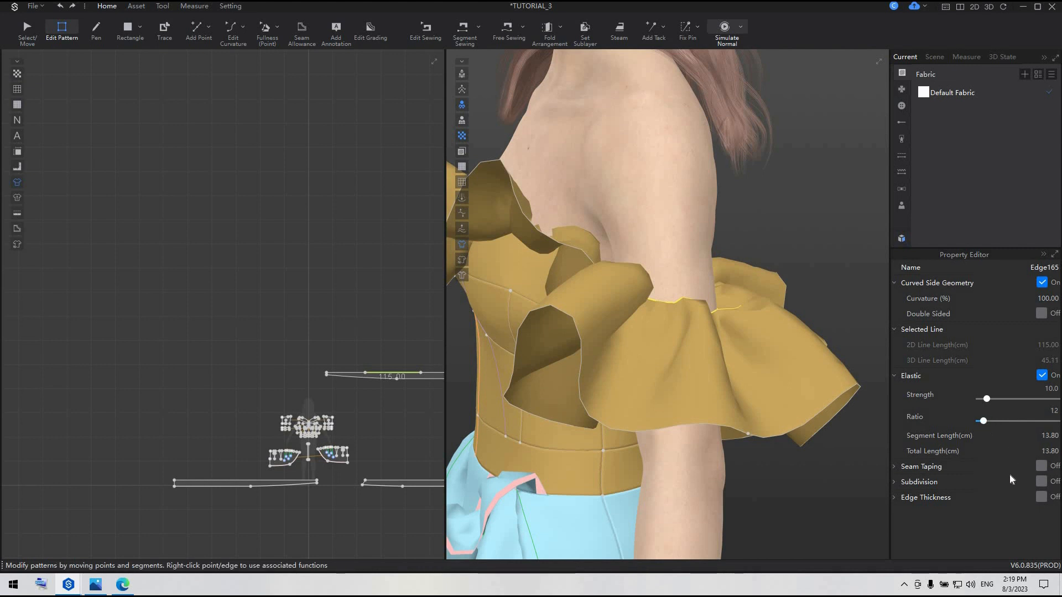
{"action": "key", "text": "space"}
{"action": "key", "text": "space"}
Simulate and pull the ruffle upward near the avatar's left underarm to uncover the bodice's side neckline
{"action": "right_click_drag", "start_coordinate": [628, 382], "coordinate": [708, 376]}
{"action": "middle_click_drag", "start_coordinate": [708, 377], "coordinate": [672, 343]}
{"action": "right_click_drag", "start_coordinate": [672, 343], "coordinate": [660, 387]}
{"action": "scroll", "coordinate": [682, 379], "scroll_direction": "down", "scroll_amount": 2}
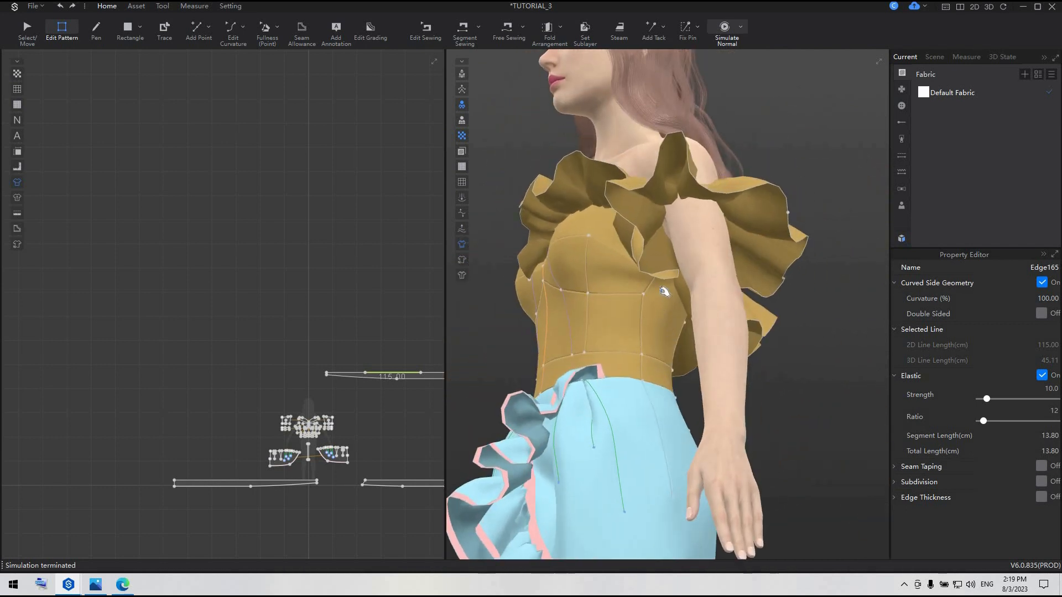
{"action": "key", "text": "space"}
{"action": "left_click_drag", "start_coordinate": [659, 267], "coordinate": [594, 152]}
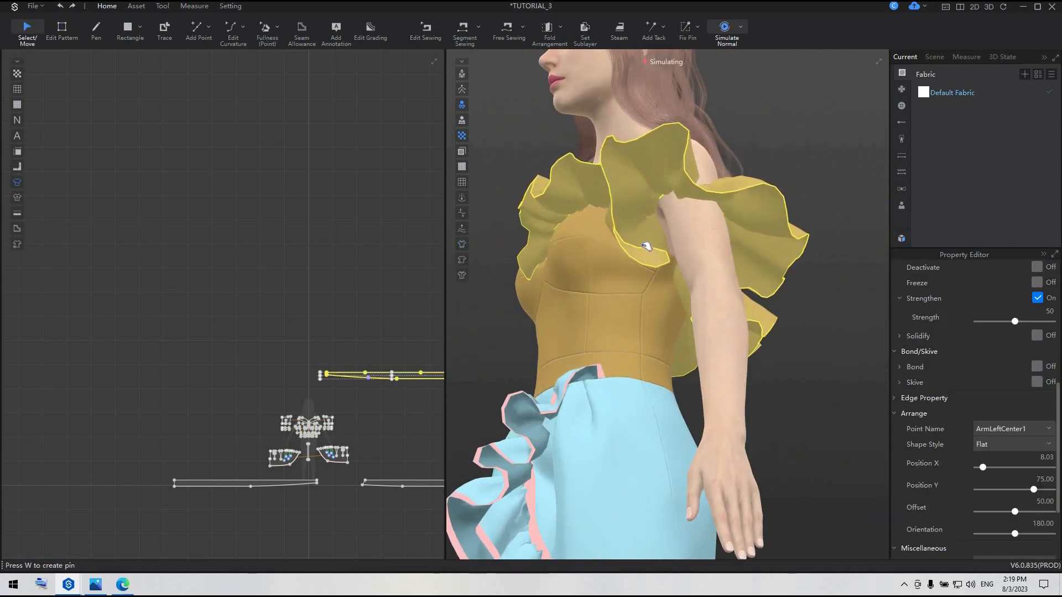
{"action": "left_click_drag", "start_coordinate": [626, 221], "coordinate": [598, 166]}
{"action": "key", "text": "z"}
{"action": "scroll", "coordinate": [661, 285], "scroll_direction": "up", "scroll_amount": 2}
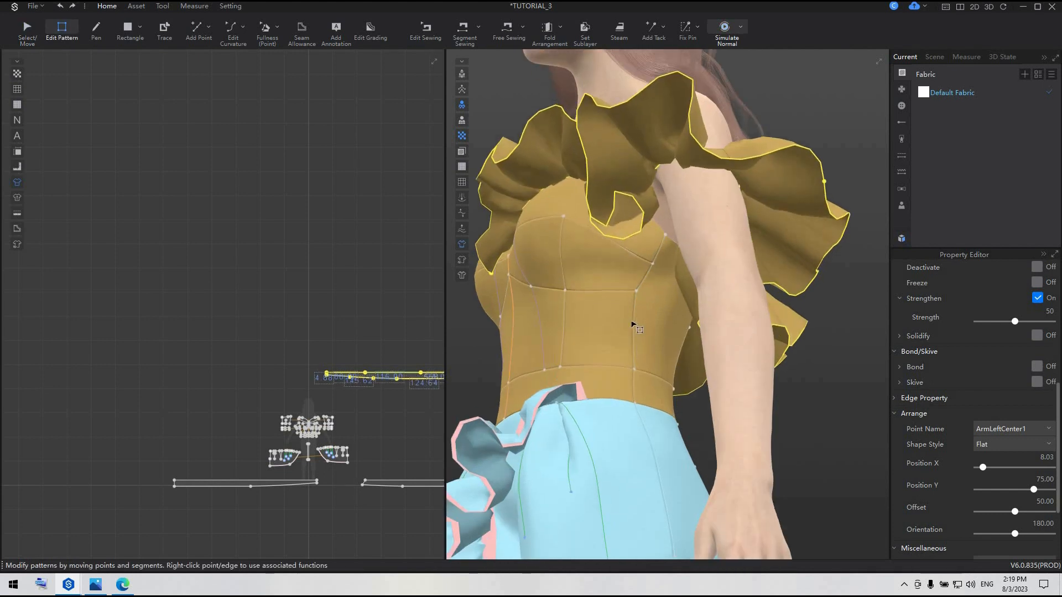
{"action": "right_click_drag", "start_coordinate": [633, 323], "coordinate": [662, 314]}
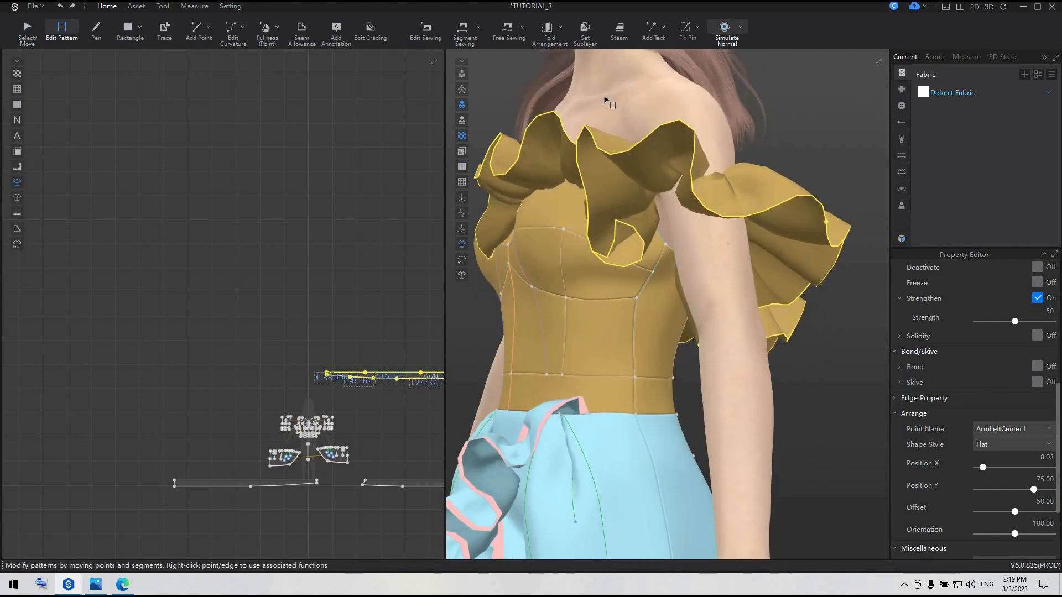
Attach the bodice's upper edges beneath the avatar's left arm to the bust tape using Attach to Avatar Tape
{"action": "left_click", "coordinate": [194, 7]}
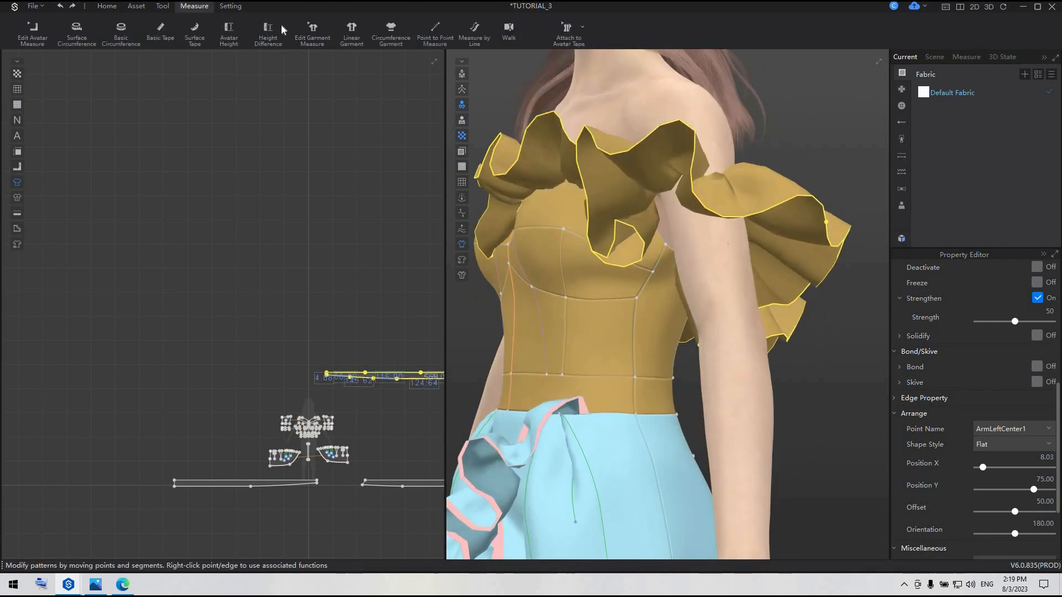
{"action": "scroll", "coordinate": [648, 305], "scroll_direction": "up", "scroll_amount": 3}
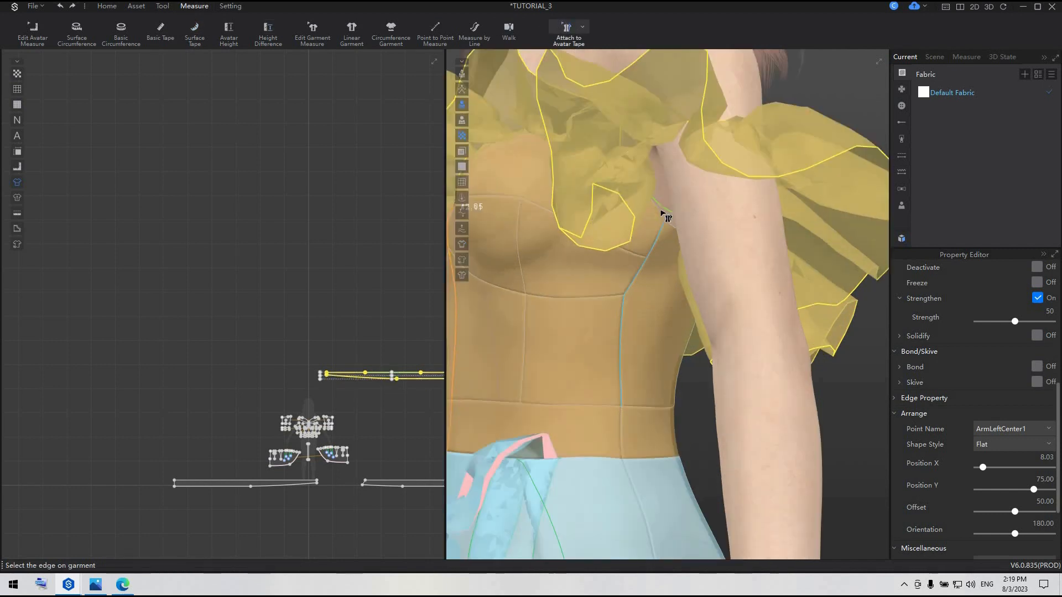
{"action": "left_click", "coordinate": [662, 216]}
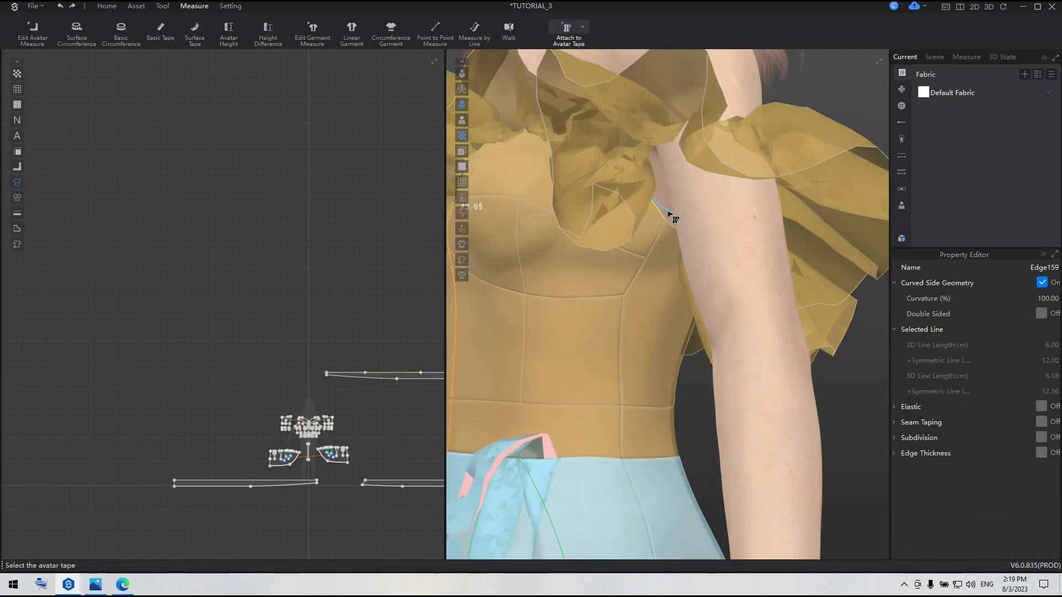
{"action": "left_click", "coordinate": [668, 212]}
{"action": "left_click", "coordinate": [669, 219]}
{"action": "left_click", "coordinate": [669, 211]}
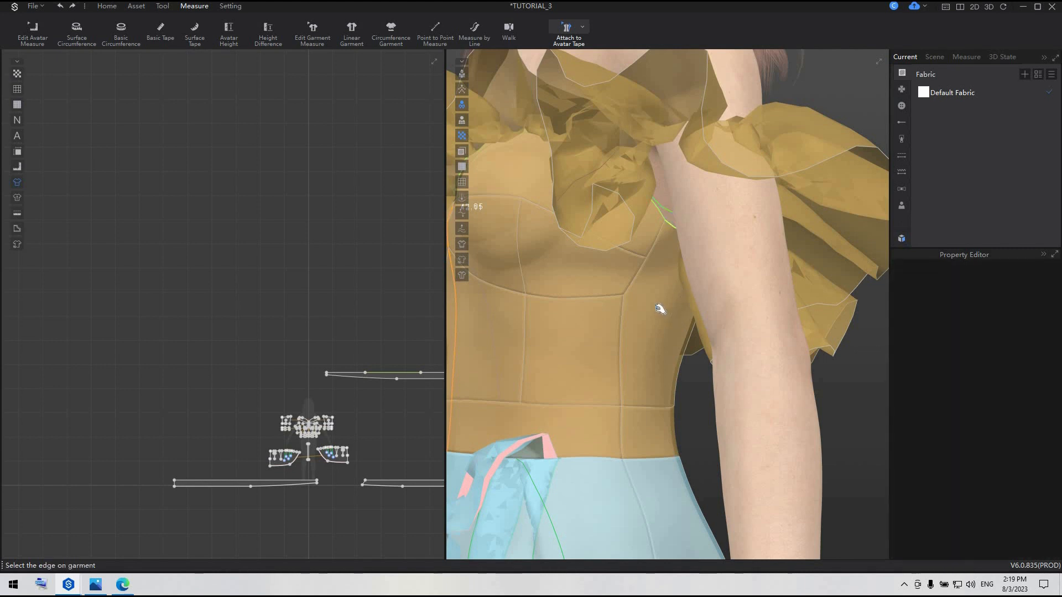
Simulate and pull the ruffle's edge down beside the avatar's left underarm
{"action": "key", "text": "space"}
{"action": "left_click_drag", "start_coordinate": [614, 230], "coordinate": [627, 275]}
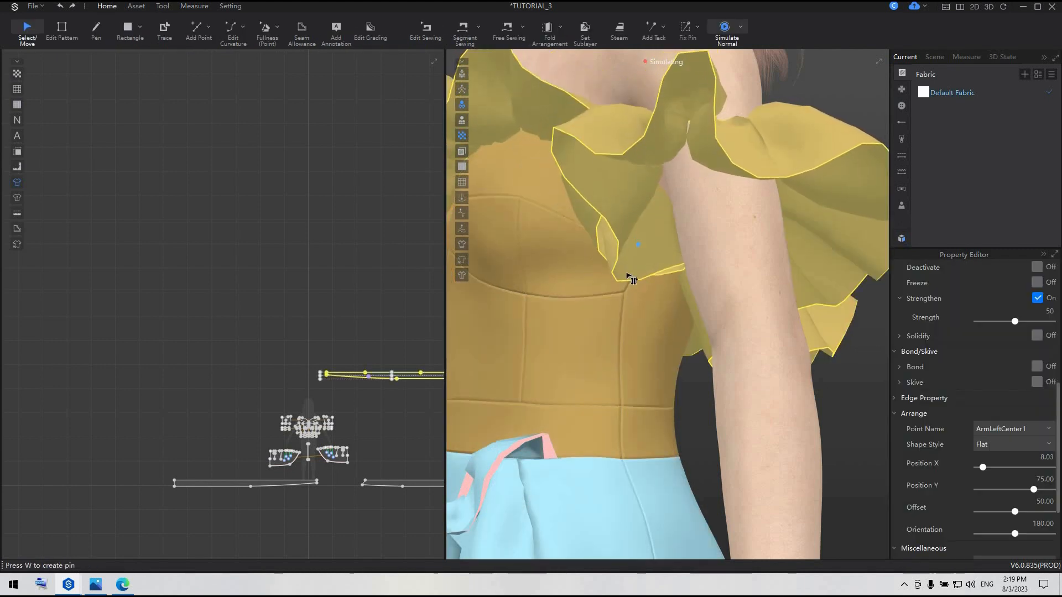
{"action": "key", "text": "space"}
Attach the neckline edge hidden behind the ruffle at the left bust to the avatar tape and simulate
{"action": "mouse_move", "coordinate": [602, 256]}
{"action": "right_mouse_down"}
{"action": "mouse_move", "coordinate": [621, 332]}
{"action": "mouse_move", "coordinate": [600, 242]}
{"action": "right_mouse_up"}
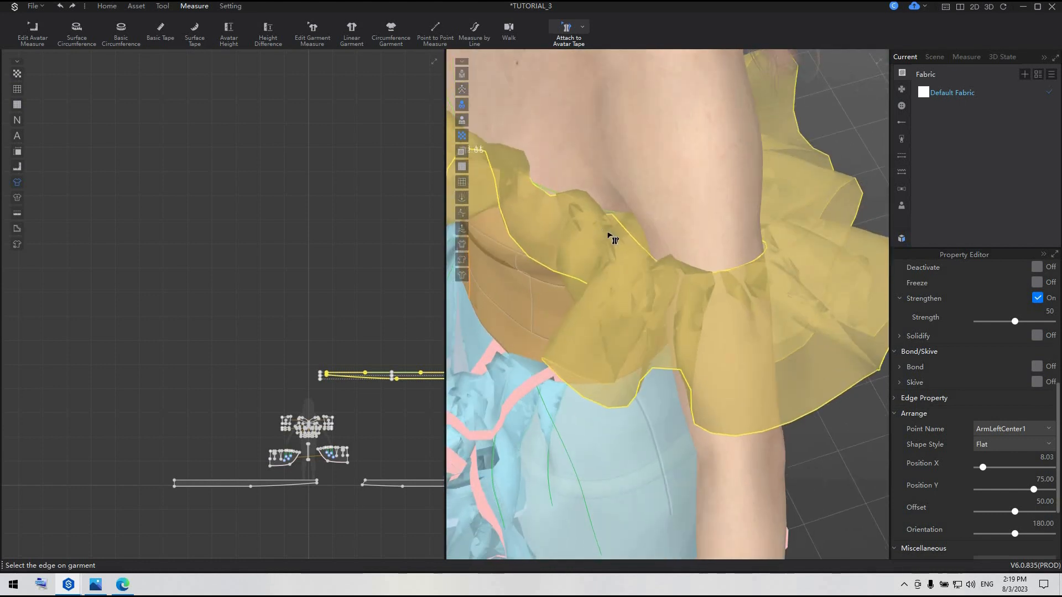
{"action": "scroll", "coordinate": [665, 375], "scroll_direction": "up", "scroll_amount": 2}
{"action": "scroll", "coordinate": [638, 317], "scroll_direction": "up", "scroll_amount": 2}
{"action": "scroll", "coordinate": [636, 335], "scroll_direction": "up", "scroll_amount": 2}
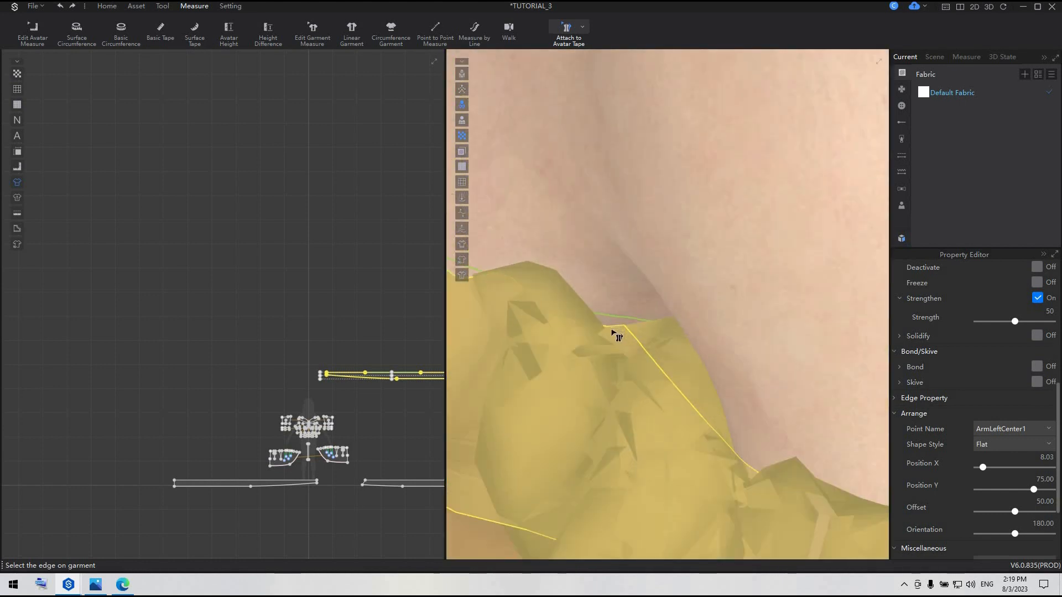
{"action": "right_click_drag", "start_coordinate": [630, 349], "coordinate": [648, 381]}
{"action": "left_click", "coordinate": [661, 366]}
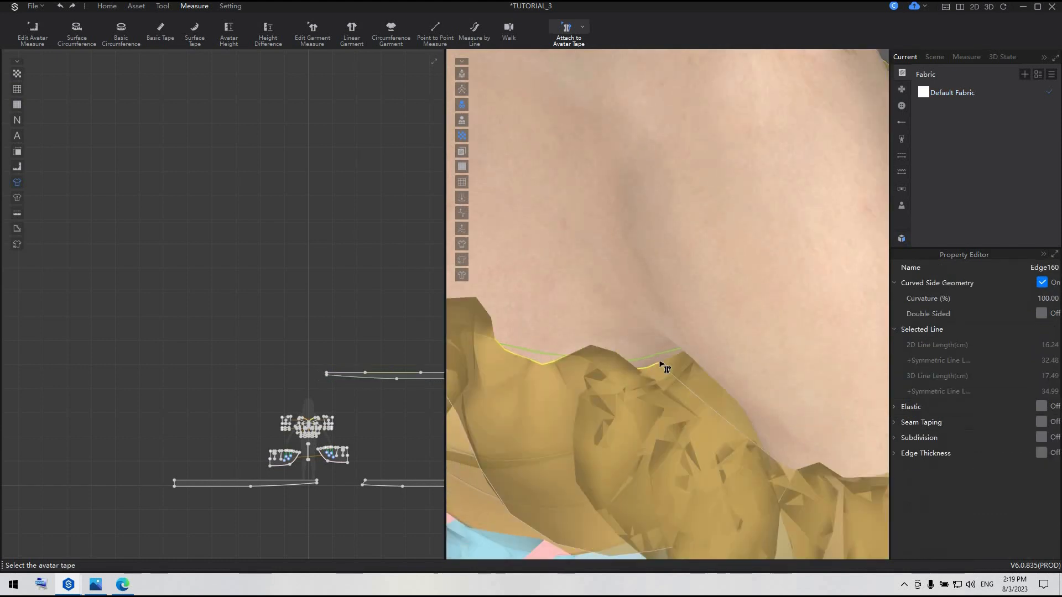
{"action": "left_click", "coordinate": [660, 358]}
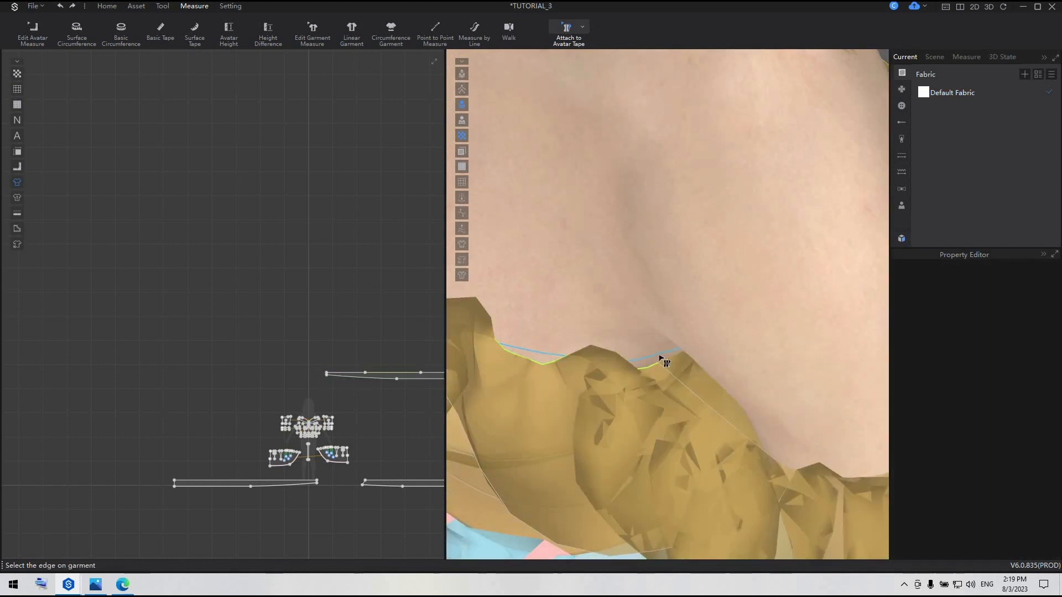
{"action": "key", "text": "space"}
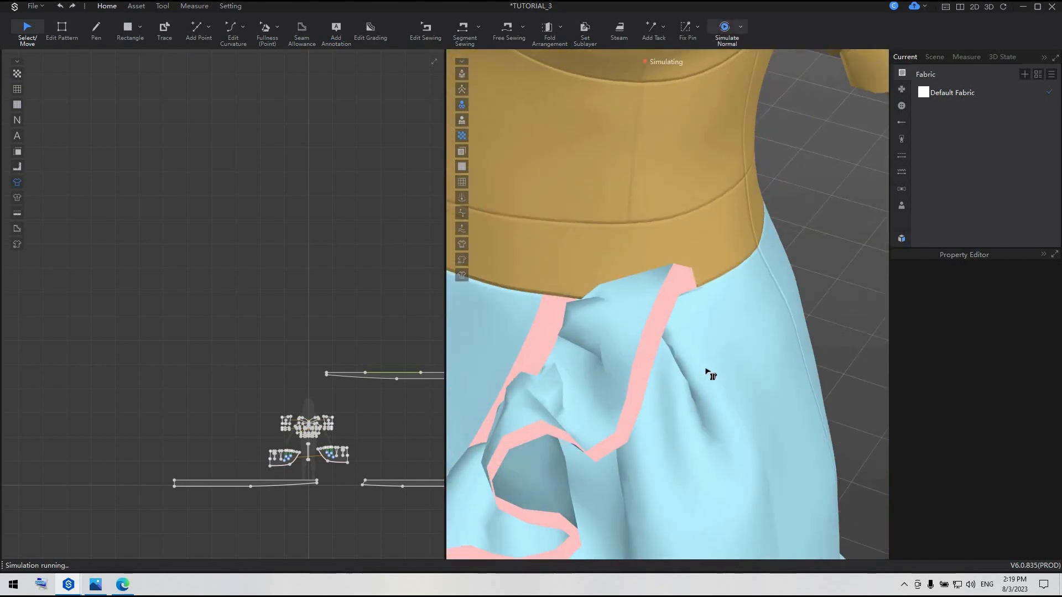
{"action": "scroll", "coordinate": [664, 318], "scroll_direction": "down", "scroll_amount": 3}
{"action": "key", "text": "space"}
Attach the bodice's back and side upper edges beneath the avatar's right arm to the tape and simulate
{"action": "scroll", "coordinate": [661, 310], "scroll_direction": "down", "scroll_amount": 2}
{"action": "right_click_drag", "start_coordinate": [658, 304], "coordinate": [807, 277]}
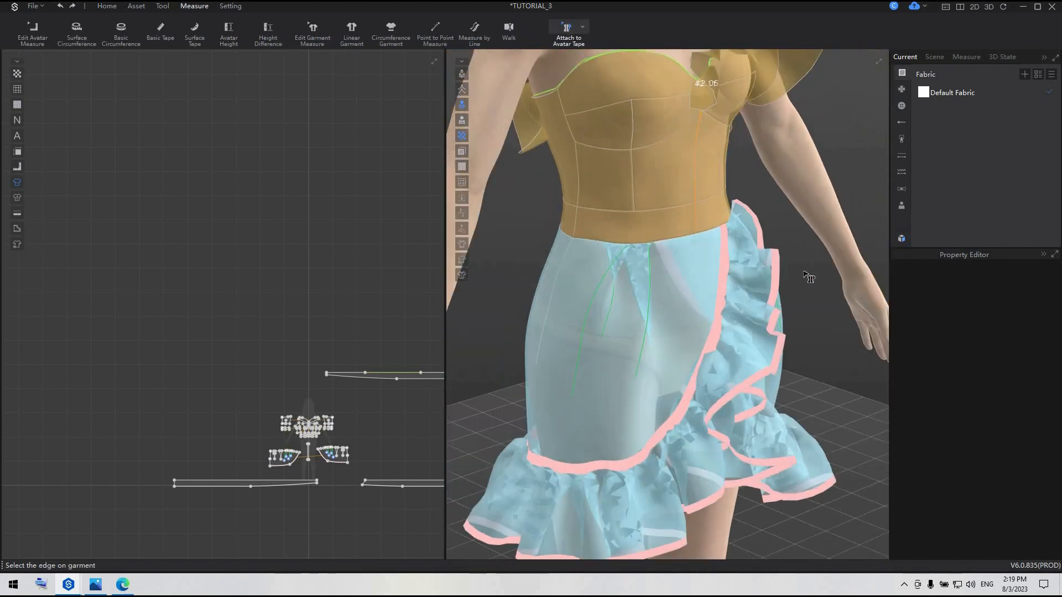
{"action": "right_click_drag", "start_coordinate": [686, 274], "coordinate": [824, 264]}
{"action": "scroll", "coordinate": [633, 295], "scroll_direction": "up", "scroll_amount": 3}
{"action": "middle_click_drag", "start_coordinate": [634, 295], "coordinate": [687, 557]}
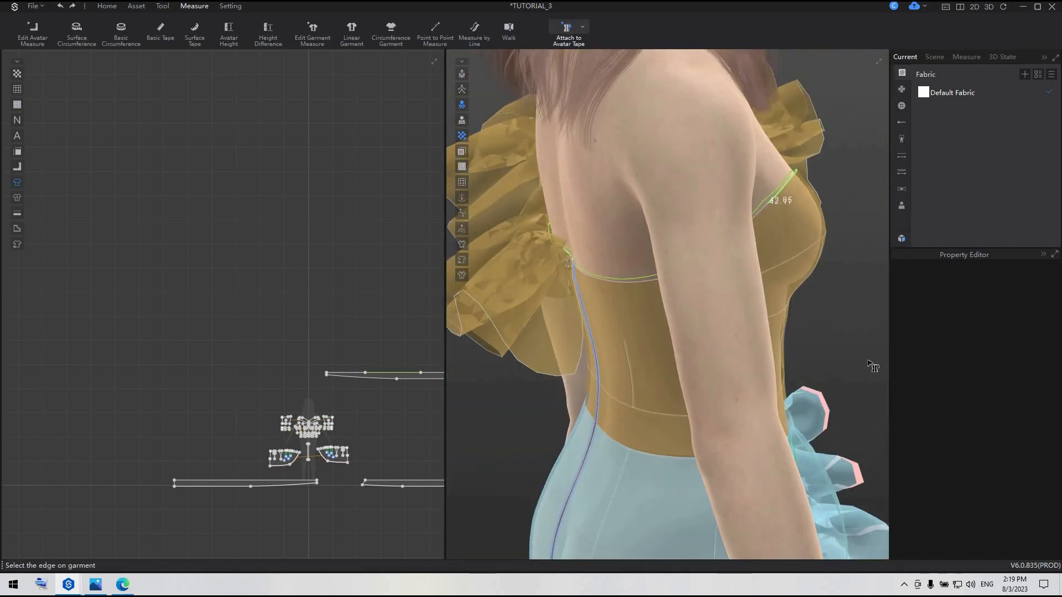
{"action": "scroll", "coordinate": [643, 301], "scroll_direction": "up", "scroll_amount": 1}
{"action": "scroll", "coordinate": [643, 300], "scroll_direction": "up", "scroll_amount": 1}
{"action": "left_click", "coordinate": [648, 275]}
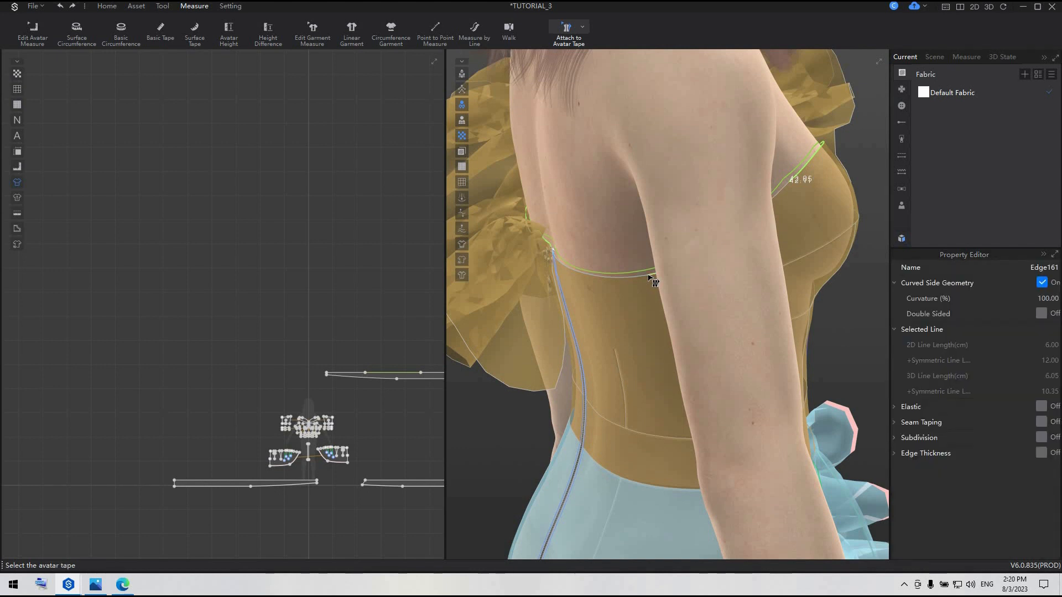
{"action": "left_click", "coordinate": [648, 274]}
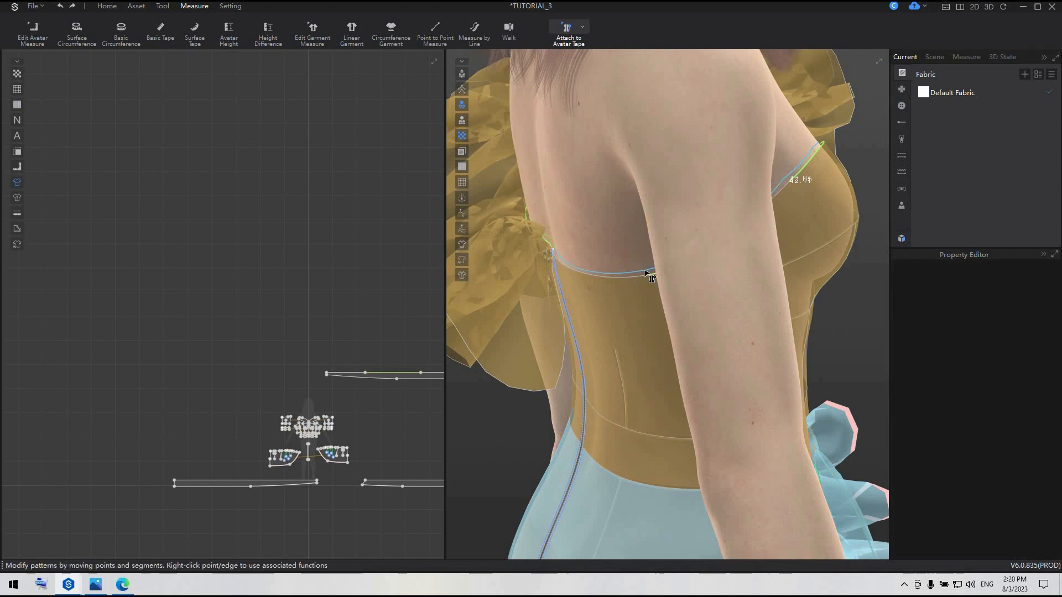
{"action": "left_click", "coordinate": [639, 275]}
{"action": "left_click", "coordinate": [640, 272]}
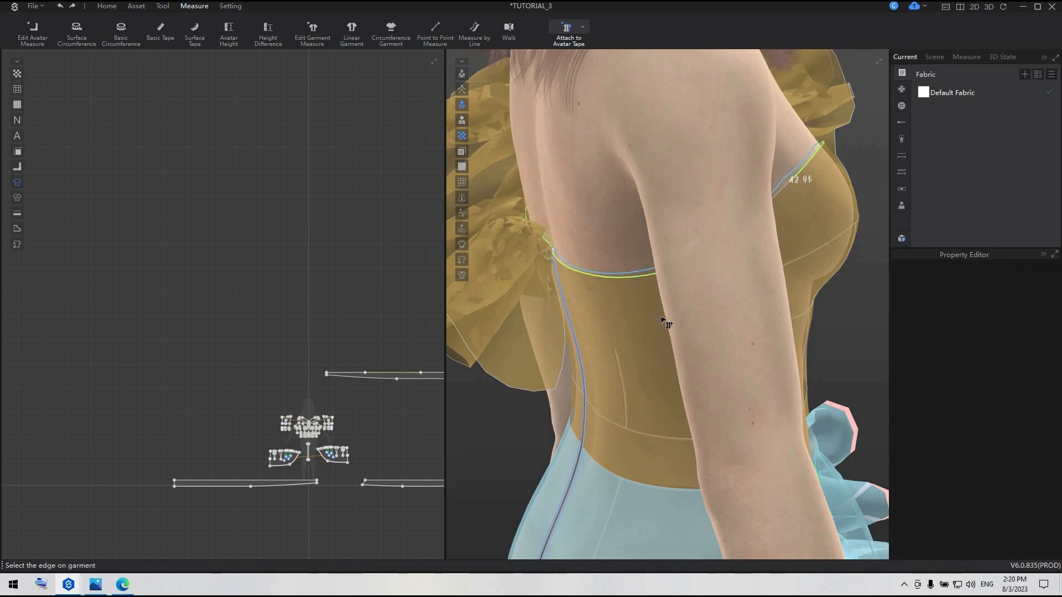
{"action": "key", "text": "space"}
{"action": "key", "text": "space"}
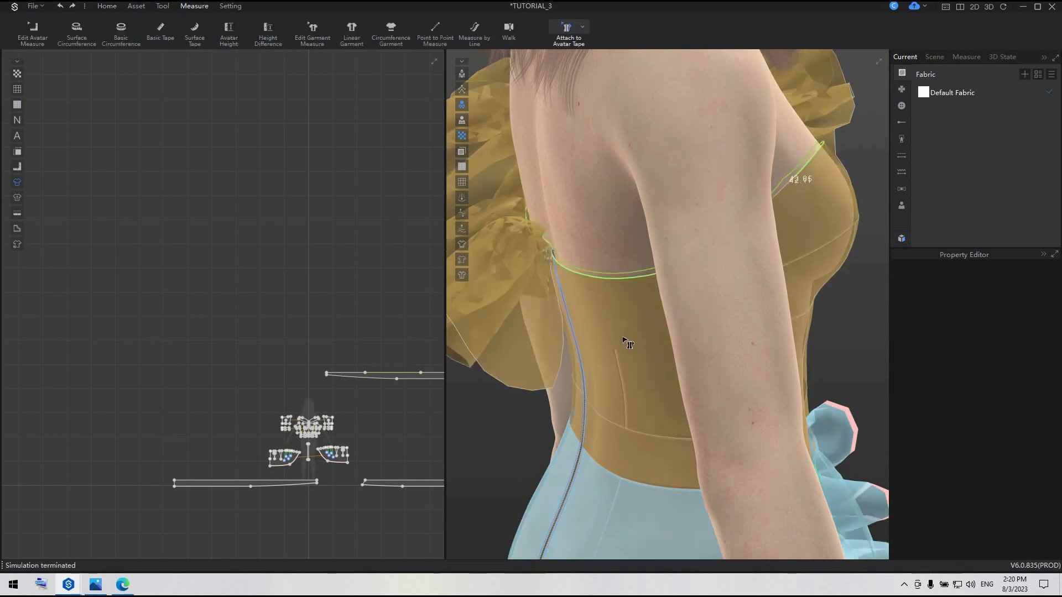
Attach the front neckline edge over the avatar's right bust to the tape and simulate
{"action": "right_click_drag", "start_coordinate": [608, 323], "coordinate": [639, 229]}
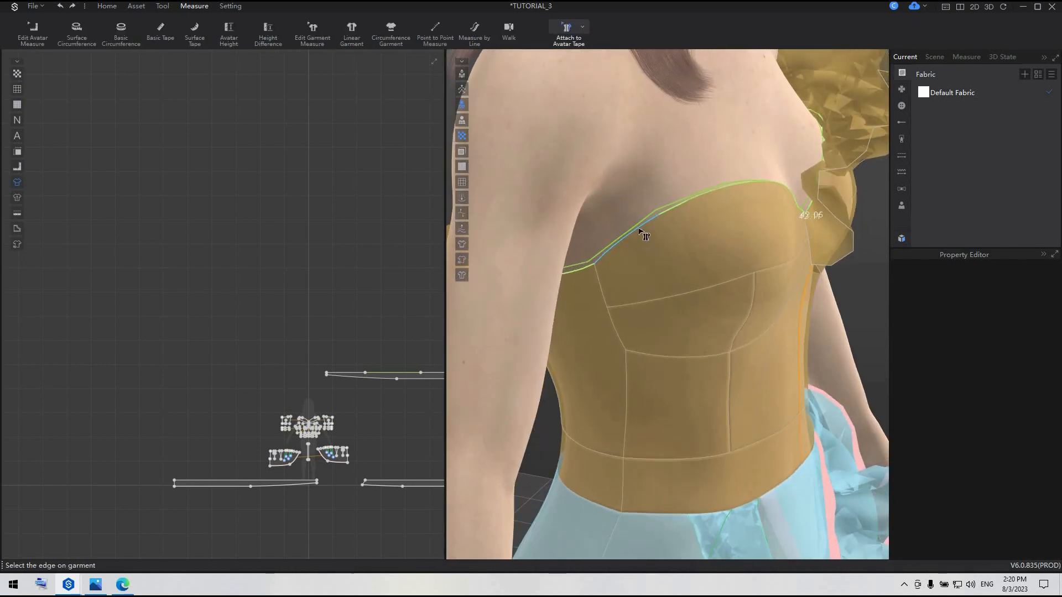
{"action": "left_click", "coordinate": [640, 230]}
{"action": "left_click", "coordinate": [639, 225]}
{"action": "key", "text": "space"}
{"action": "right_click_drag", "start_coordinate": [635, 268], "coordinate": [612, 339]}
{"action": "key", "text": "space"}
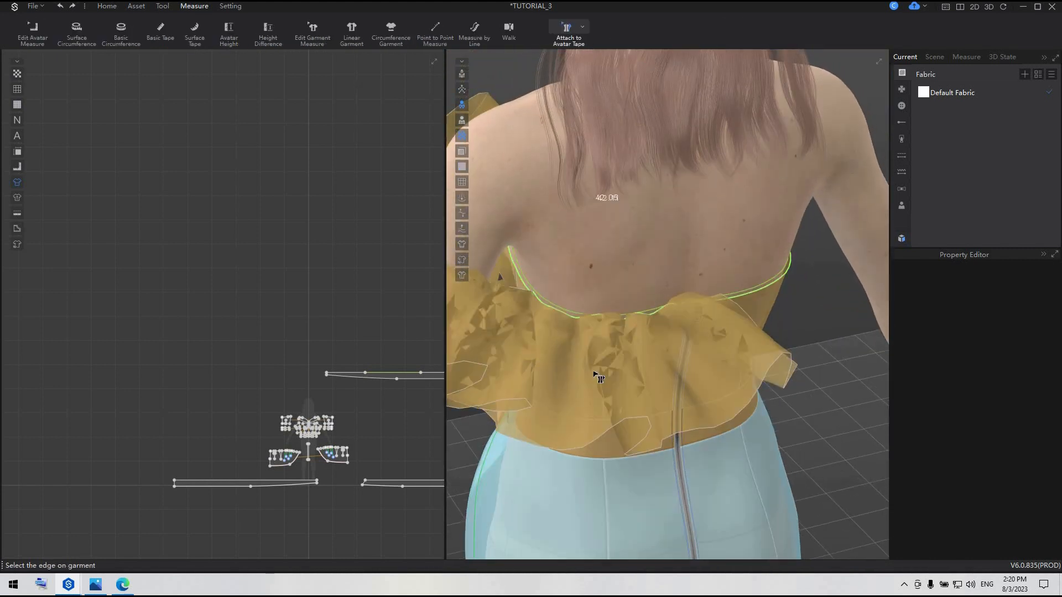
Leave the back edge selection, simulate the garment again and check the bodice from the front
{"action": "left_click", "coordinate": [569, 318]}
{"action": "key", "text": "Escape"}
{"action": "key", "text": "space"}
{"action": "right_click_drag", "start_coordinate": [678, 408], "coordinate": [656, 316]}
{"action": "scroll", "coordinate": [656, 323], "scroll_direction": "down", "scroll_amount": 2}
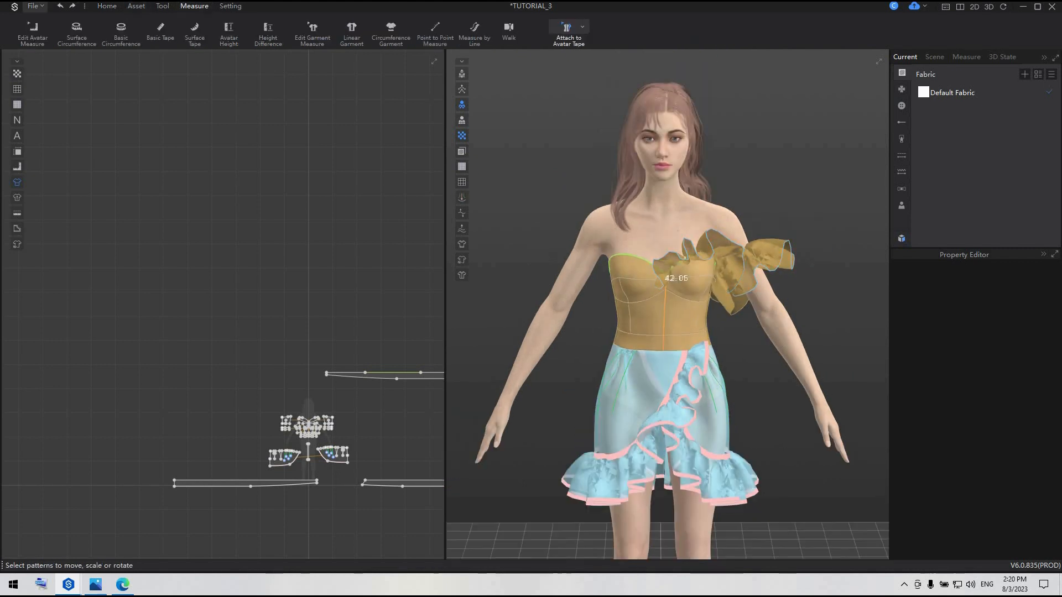
Create a Symmetry Pattern with Seam copy of the ruffle strip and place it on the opposite side
{"action": "left_click", "coordinate": [102, 6]}
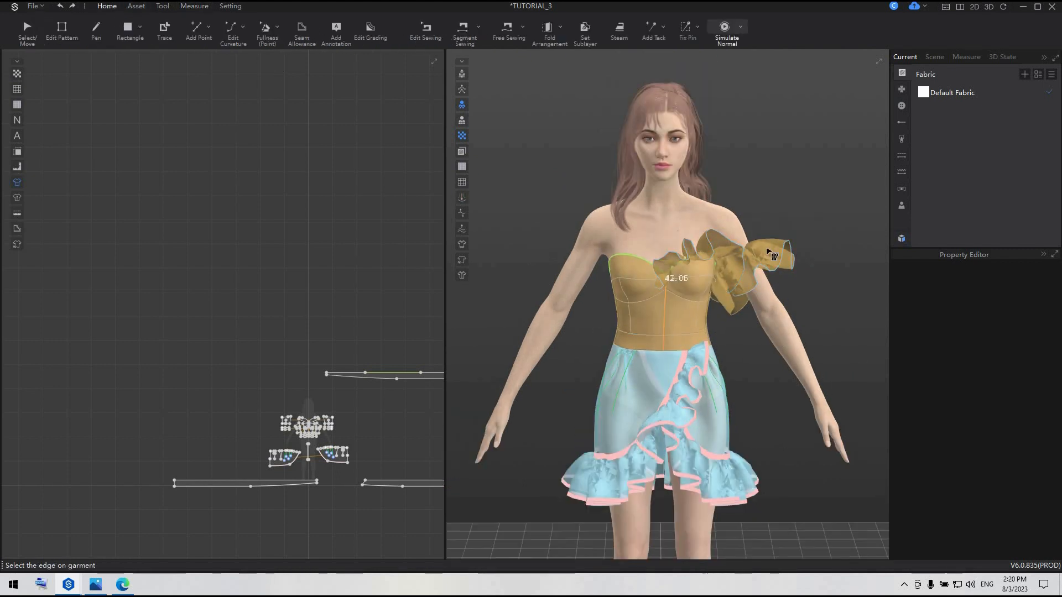
{"action": "left_click", "coordinate": [25, 32]}
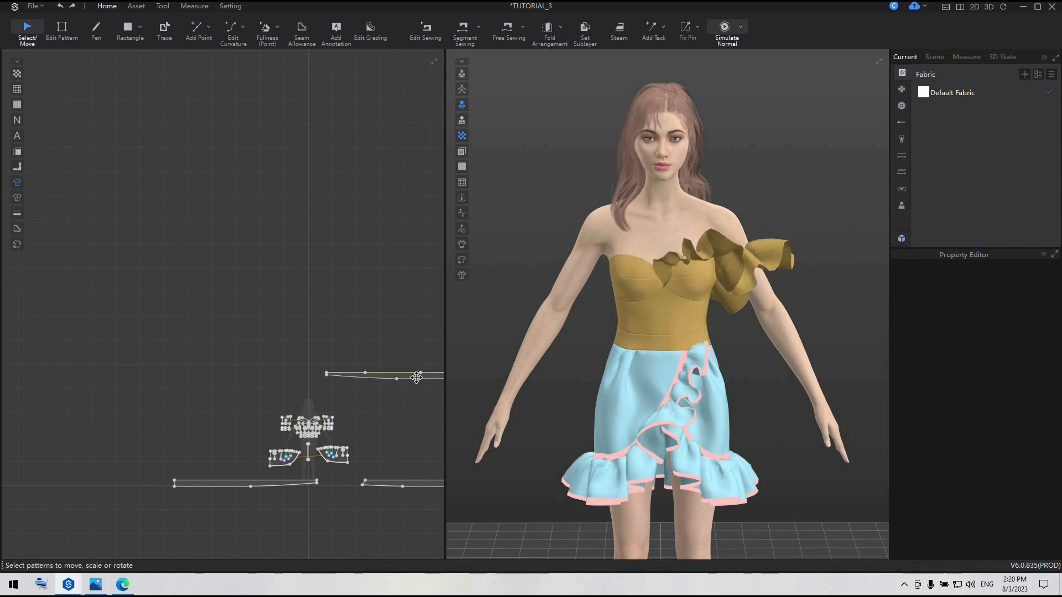
{"action": "left_click", "coordinate": [414, 378]}
{"action": "right_click", "coordinate": [417, 379]}
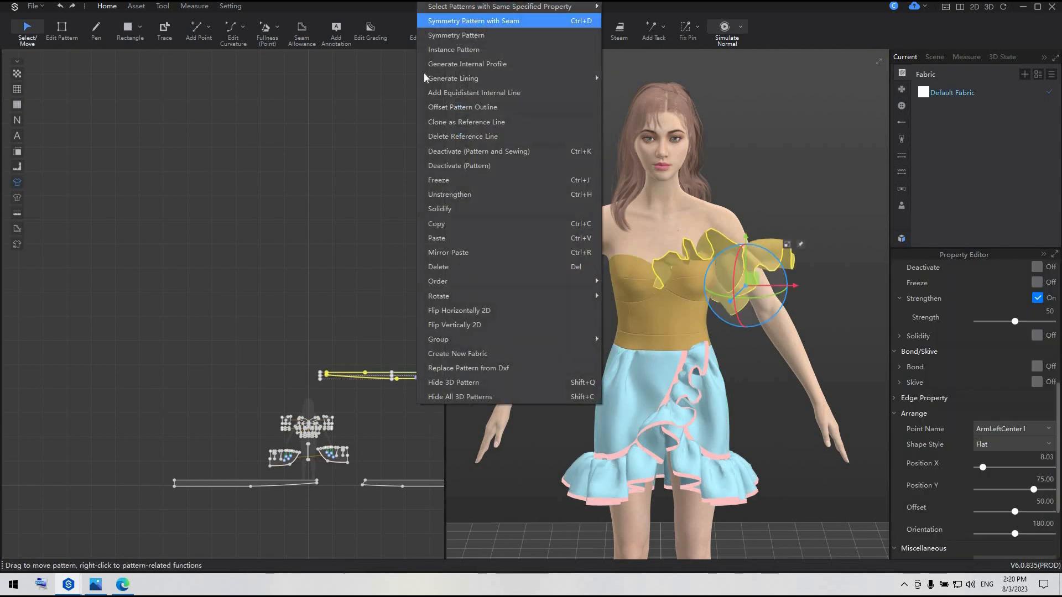
{"action": "left_click", "coordinate": [520, 21]}
{"action": "left_click", "coordinate": [245, 376]}
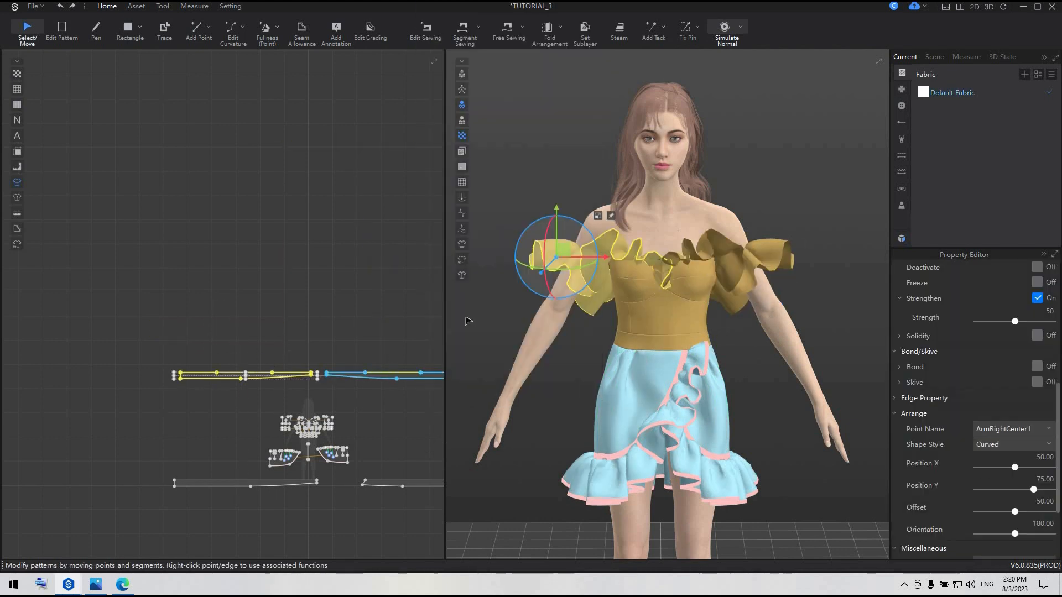
Simulate the garment with the mirrored ruffle and check it from the back
{"action": "key", "text": "space"}
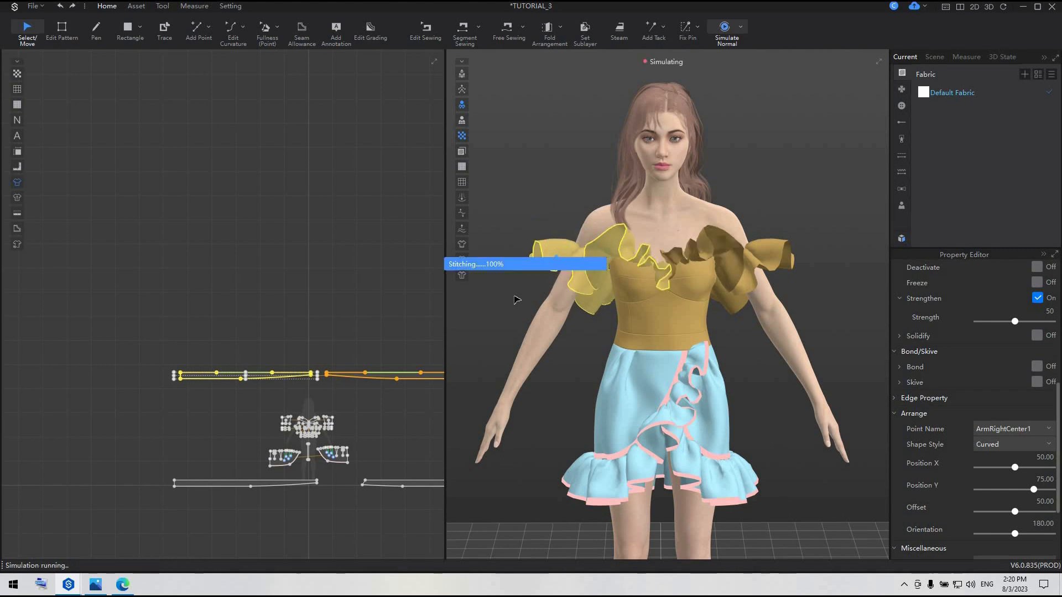
{"action": "key", "text": "space"}
{"action": "right_click_drag", "start_coordinate": [818, 320], "coordinate": [526, 294]}
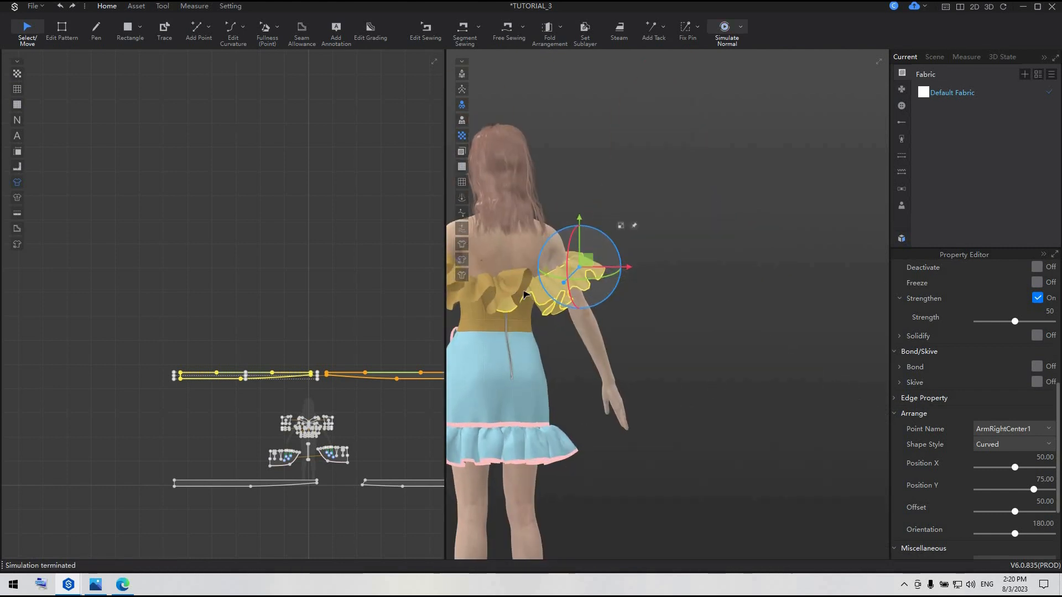
Check both off-shoulder ruffles from the back and front, then save the project
{"action": "left_click", "coordinate": [524, 295]}
{"action": "scroll", "coordinate": [698, 356], "scroll_direction": "down", "scroll_amount": 2}
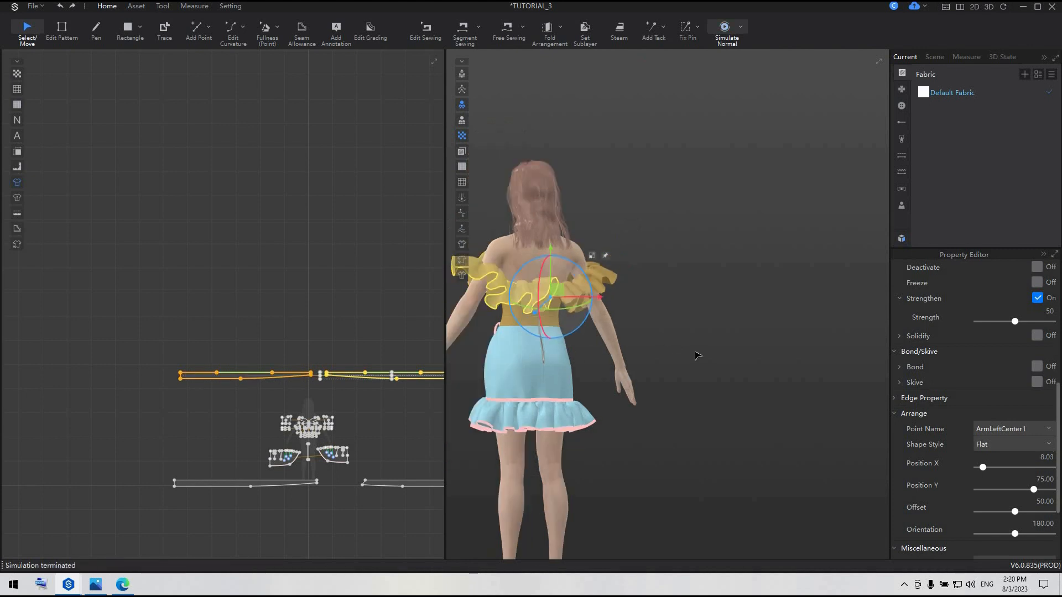
{"action": "key", "text": "2"}
{"action": "scroll", "coordinate": [723, 355], "scroll_direction": "up", "scroll_amount": 3}
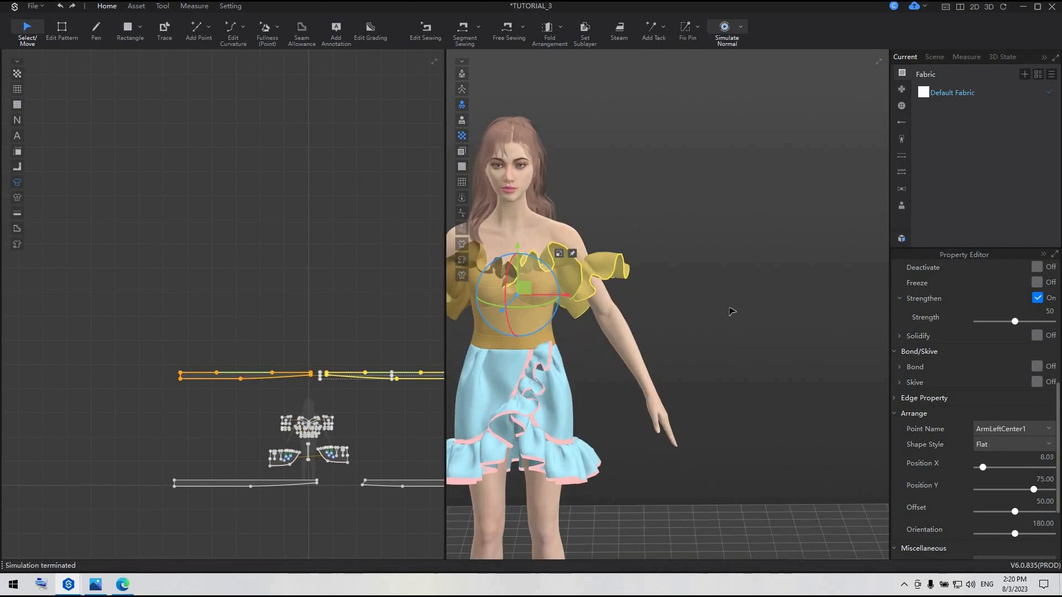
{"action": "middle_click_drag", "start_coordinate": [615, 252], "coordinate": [723, 249]}
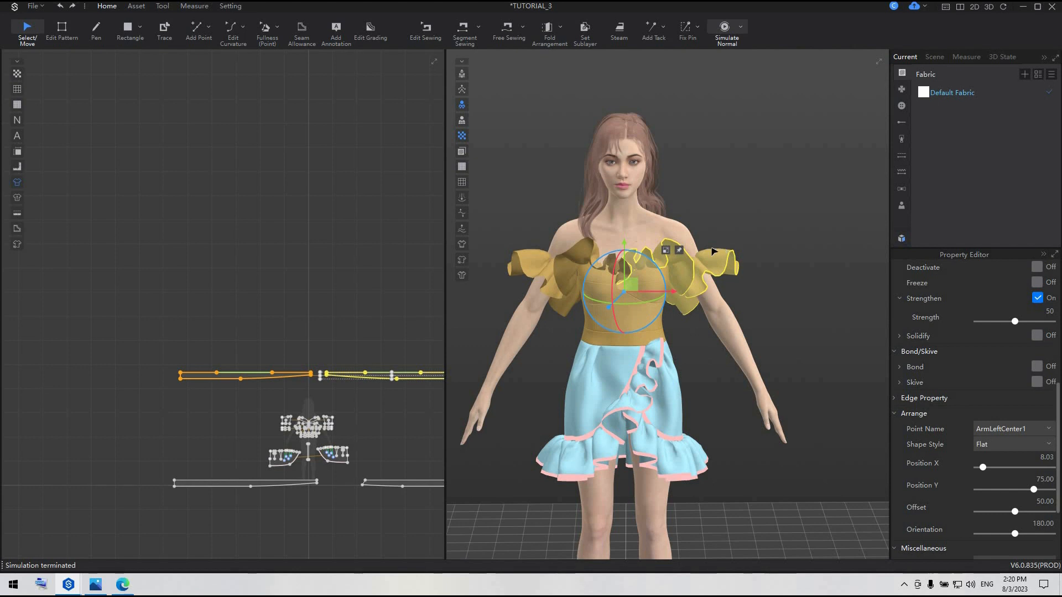
{"action": "key", "text": "ctrl+s"}
Draw a vertical internal line with the Pen along the centre front of the upper neckline piece
{"action": "scroll", "coordinate": [301, 407], "scroll_direction": "up", "scroll_amount": 4}
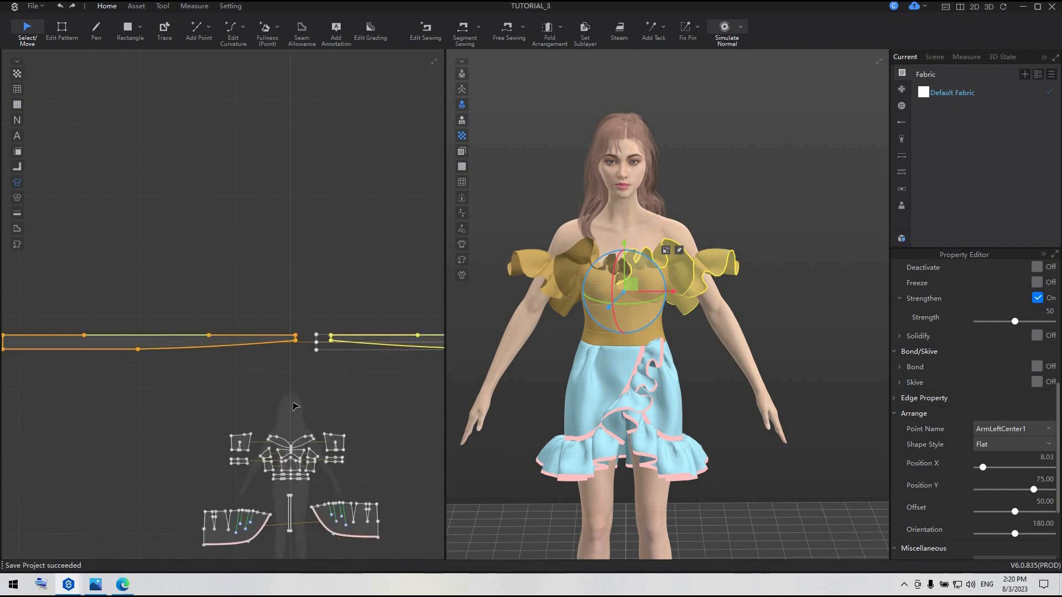
{"action": "scroll", "coordinate": [293, 350], "scroll_direction": "up", "scroll_amount": 3}
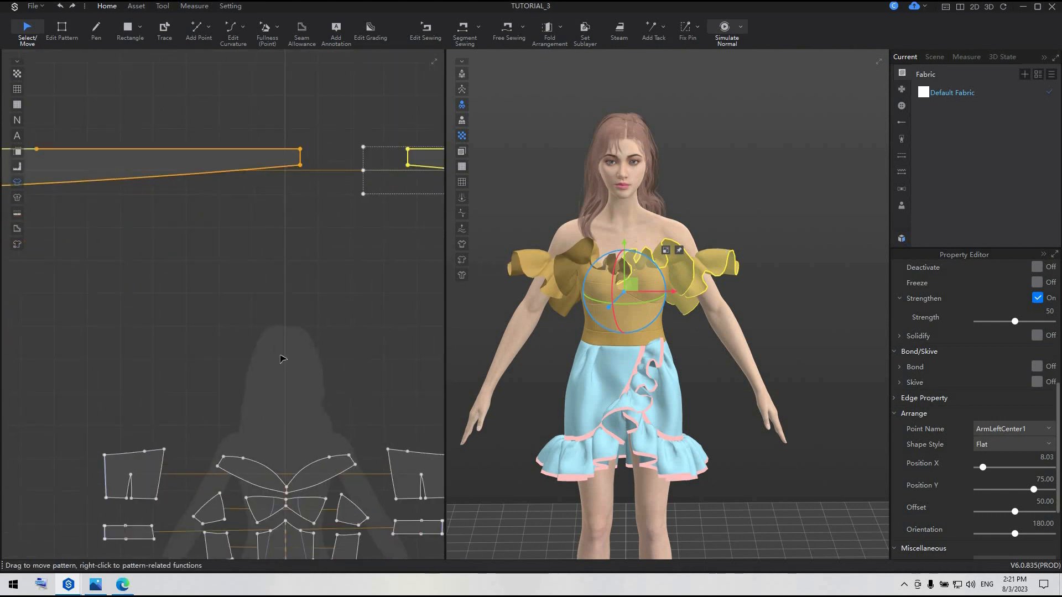
{"action": "scroll", "coordinate": [318, 332], "scroll_direction": "up", "scroll_amount": 4}
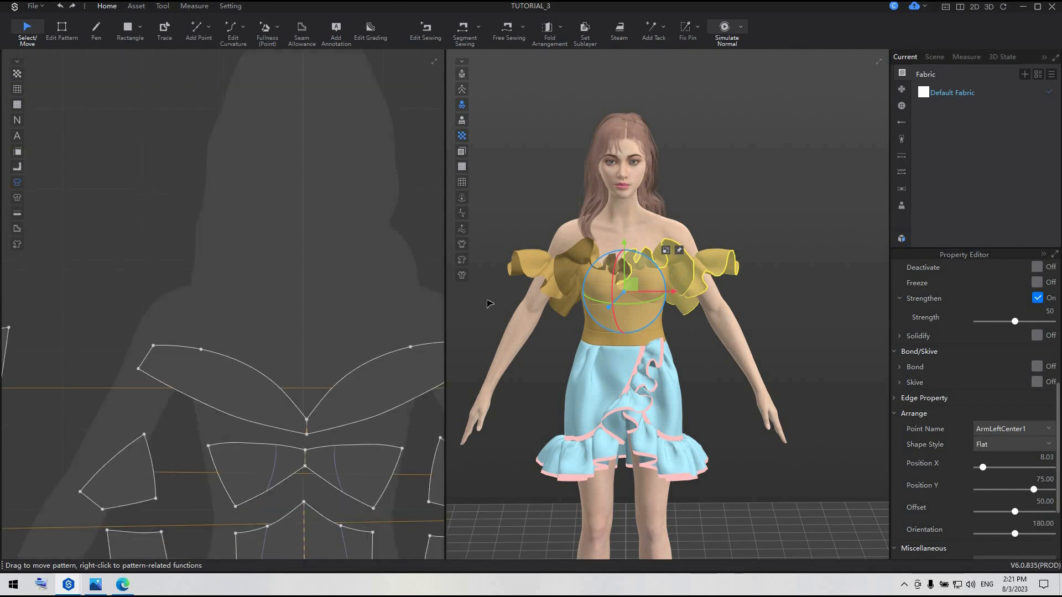
{"action": "scroll", "coordinate": [615, 304], "scroll_direction": "up", "scroll_amount": 2}
{"action": "scroll", "coordinate": [584, 264], "scroll_direction": "up", "scroll_amount": 2}
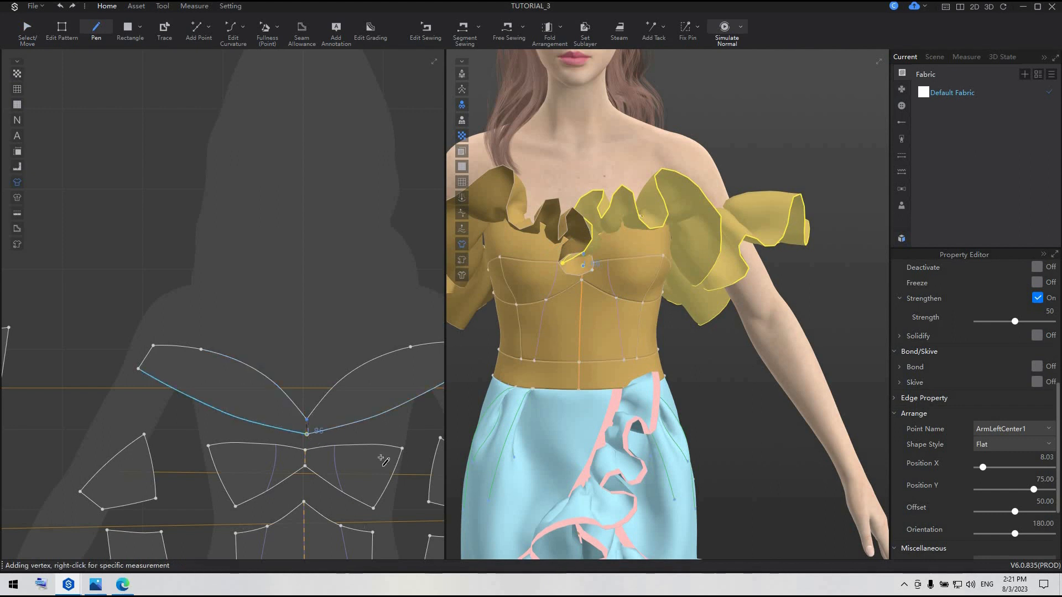
{"action": "key", "text": "Return"}
{"action": "scroll", "coordinate": [332, 243], "scroll_direction": "down", "scroll_amount": 6}
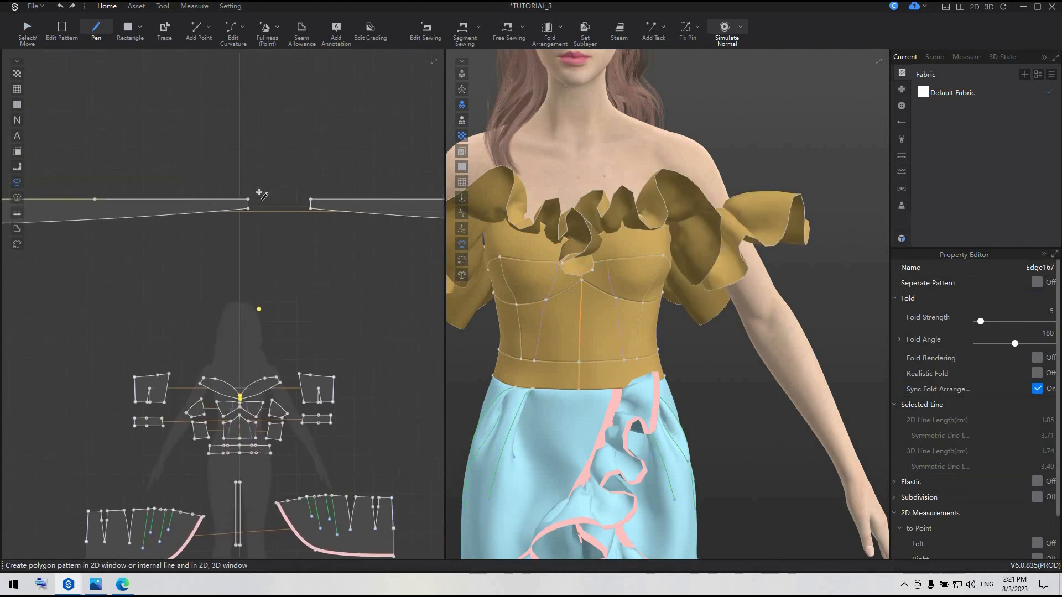
Draw a vertical internal line with the Pen along the centre front of the bust cup piece below
{"action": "scroll", "coordinate": [225, 451], "scroll_direction": "up", "scroll_amount": 8}
{"action": "left_click", "coordinate": [376, 283]}
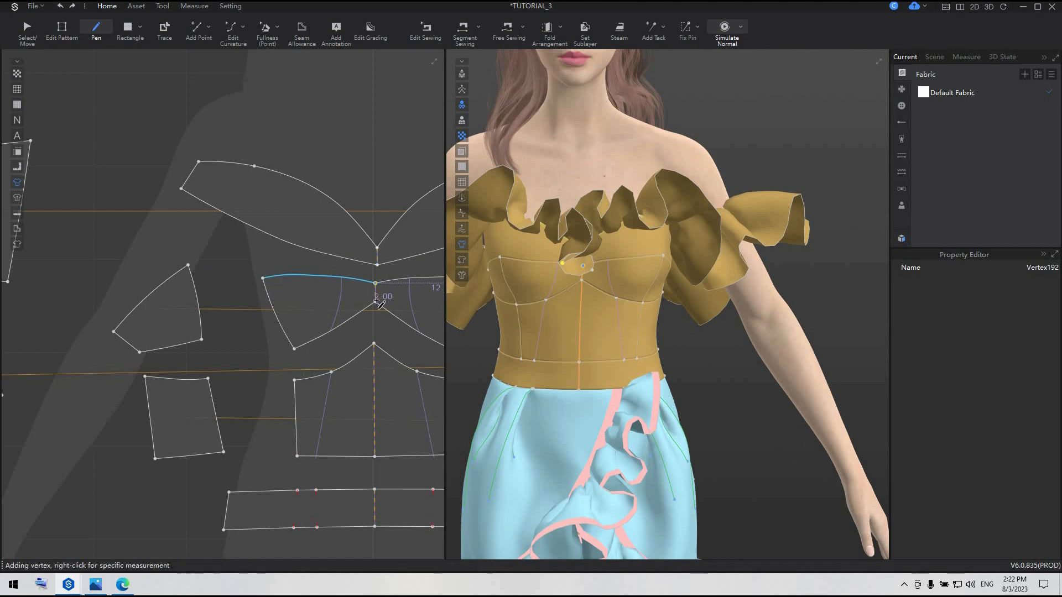
{"action": "left_click", "coordinate": [377, 302]}
{"action": "key", "text": "Return"}
{"action": "scroll", "coordinate": [343, 239], "scroll_direction": "down", "scroll_amount": 6}
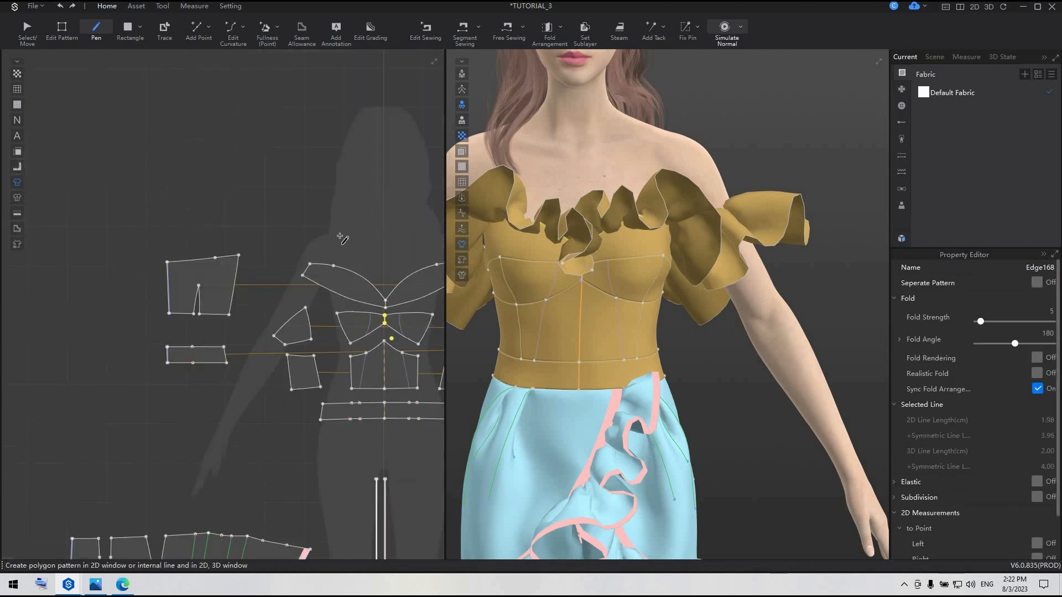
Free-sew the ruffle strip's short inner end to the centre-front lines of the neckline and bust cup pieces, and simulate
{"action": "scroll", "coordinate": [269, 299], "scroll_direction": "down", "scroll_amount": 4}
{"action": "left_click", "coordinate": [500, 28]}
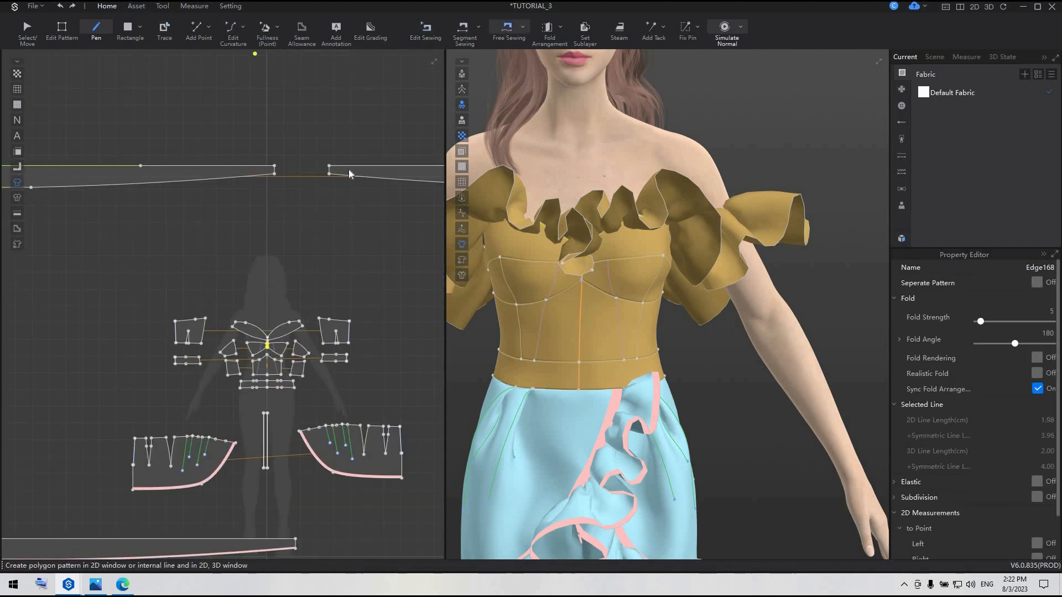
{"action": "left_click", "coordinate": [329, 167]}
{"action": "left_click", "coordinate": [330, 174]}
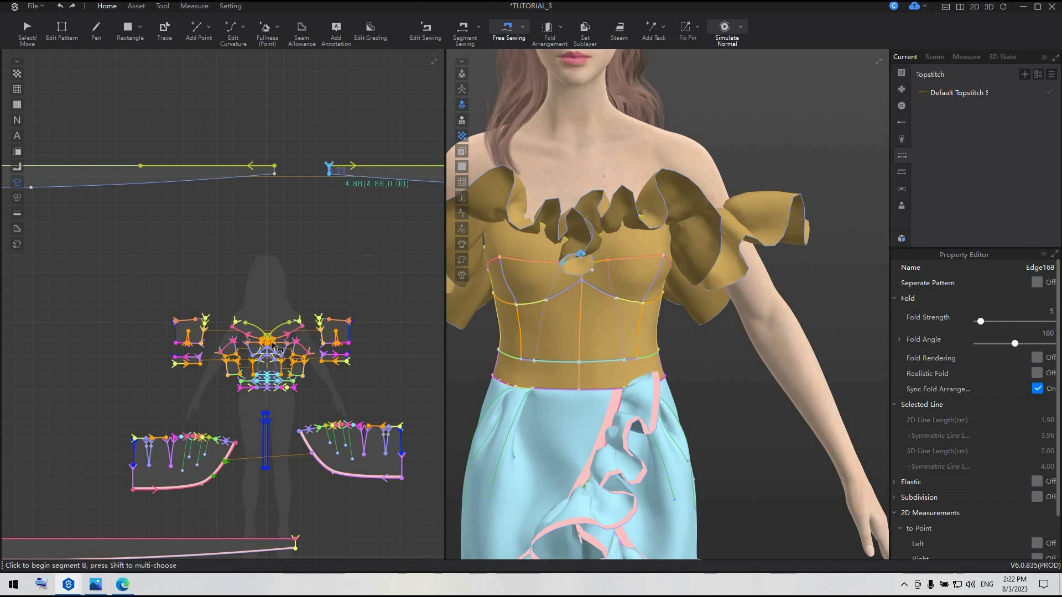
{"action": "scroll", "coordinate": [271, 348], "scroll_direction": "up", "scroll_amount": 8}
{"action": "left_click", "coordinate": [244, 299]}
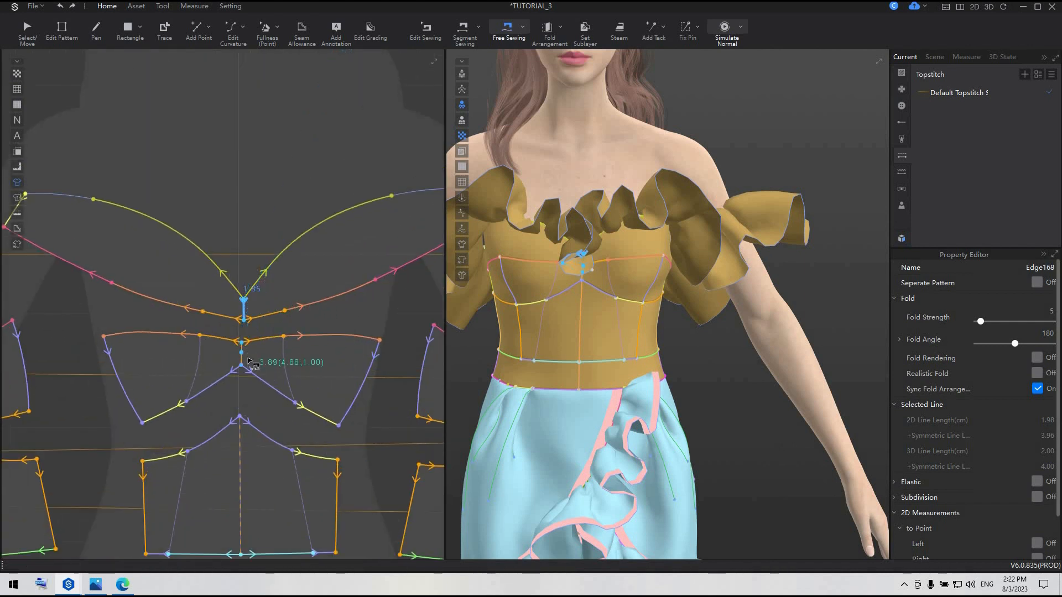
{"action": "scroll", "coordinate": [244, 359], "scroll_direction": "up", "scroll_amount": 3}
{"action": "left_click", "coordinate": [244, 435]}
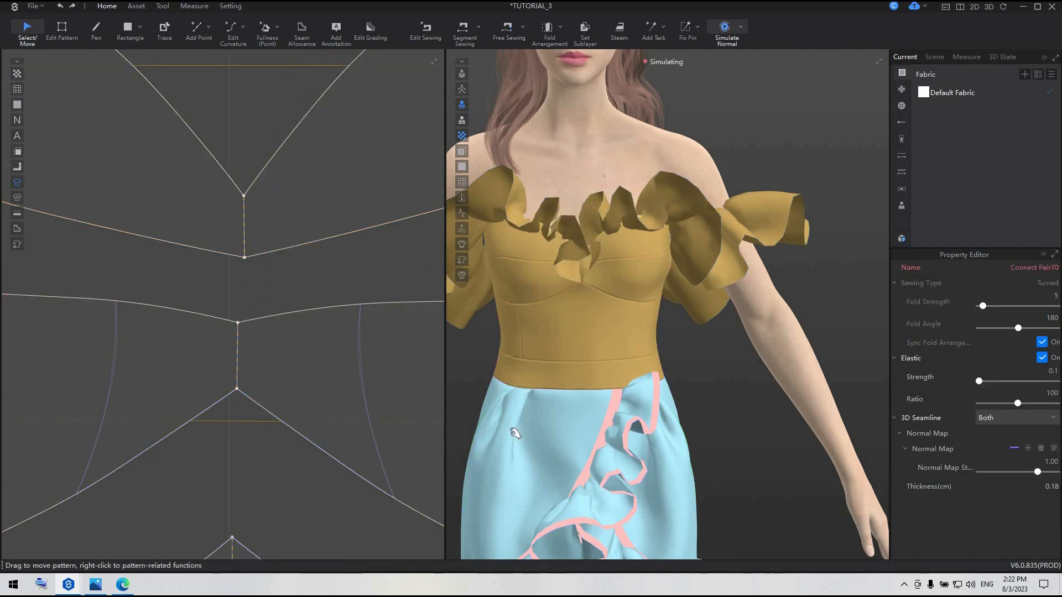
Leave the sewing tool and check the joined ruffles on the avatar from an angle and the front
{"action": "scroll", "coordinate": [278, 313], "scroll_direction": "down", "scroll_amount": 5}
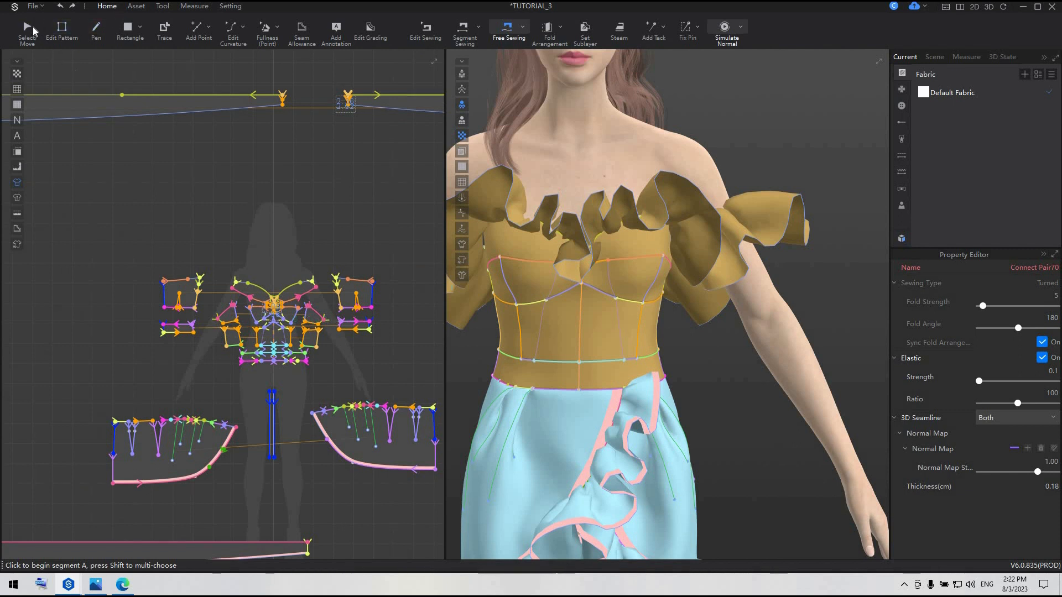
{"action": "left_click", "coordinate": [33, 31]}
{"action": "left_click", "coordinate": [422, 284]}
{"action": "scroll", "coordinate": [683, 313], "scroll_direction": "down", "scroll_amount": 5}
{"action": "right_click_drag", "start_coordinate": [704, 317], "coordinate": [633, 315]}
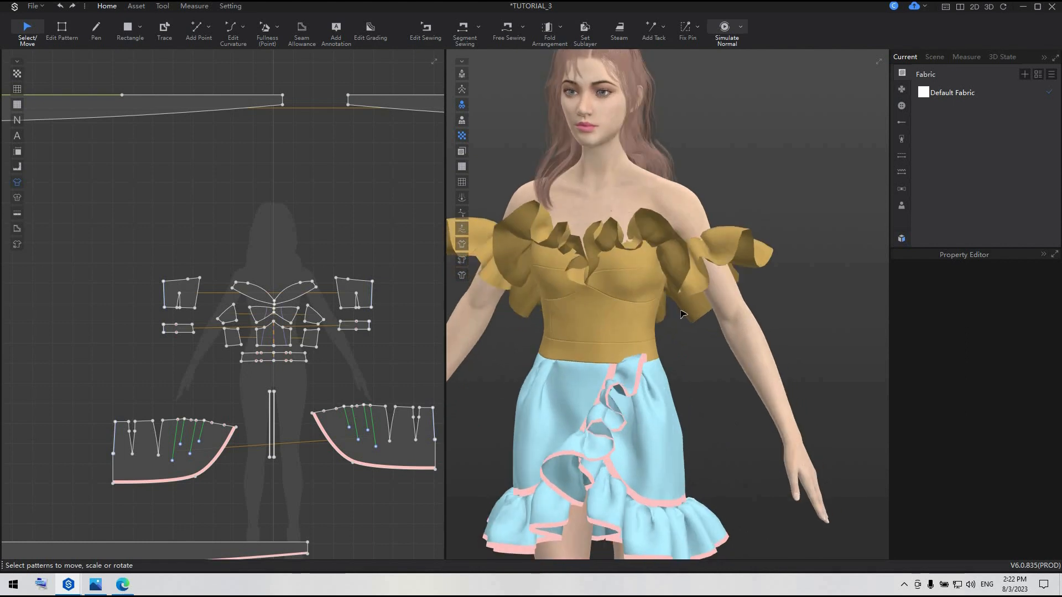
{"action": "scroll", "coordinate": [682, 314], "scroll_direction": "down", "scroll_amount": 3}
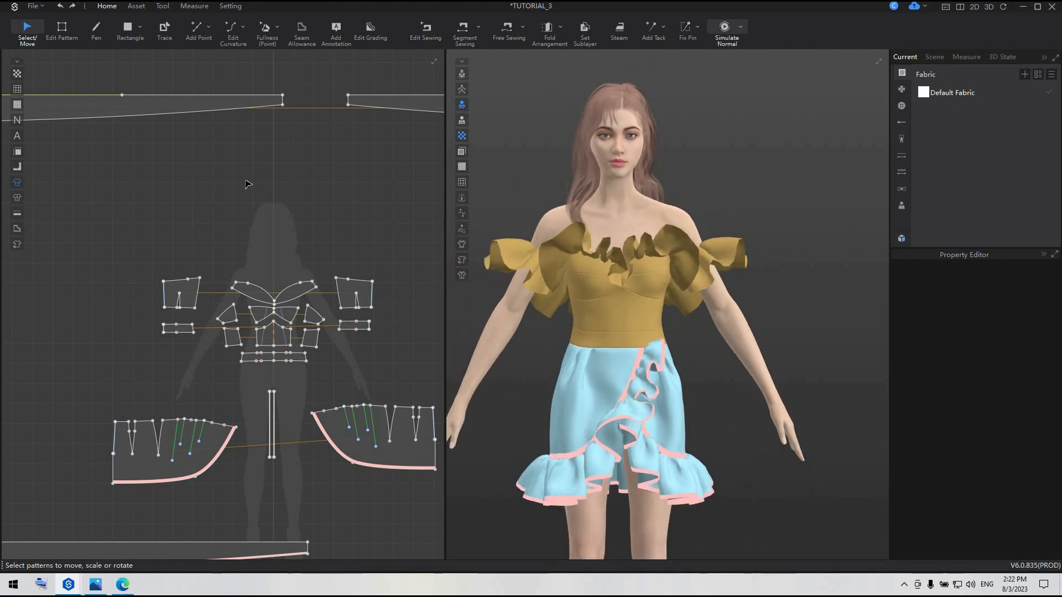
Select both off-shoulder ruffle strips together and set their particle distance to 8
{"action": "scroll", "coordinate": [366, 235], "scroll_direction": "down", "scroll_amount": 3}
{"action": "scroll", "coordinate": [339, 215], "scroll_direction": "down", "scroll_amount": 3}
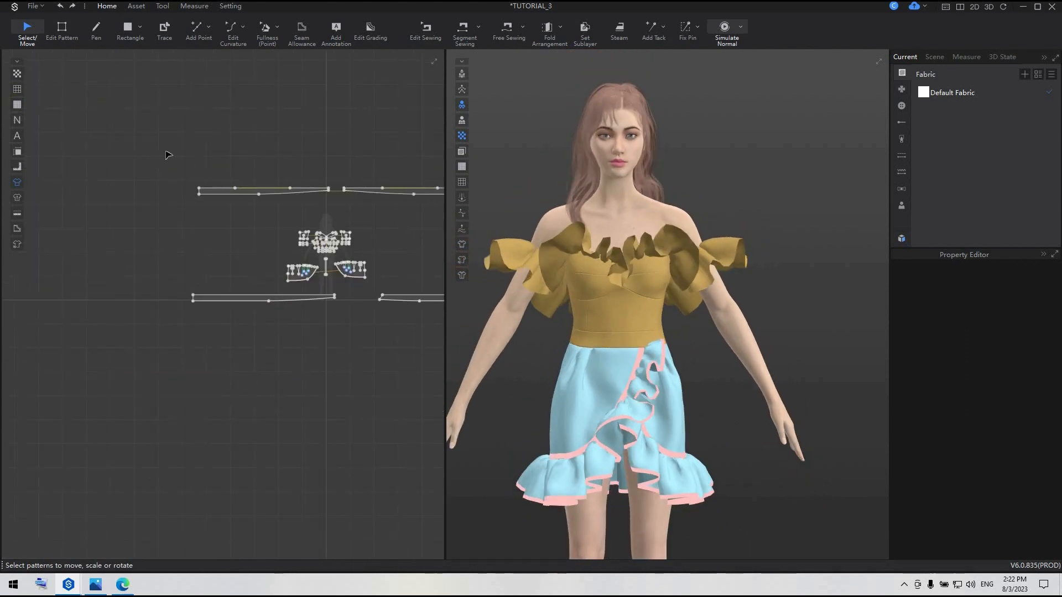
{"action": "middle_click_drag", "start_coordinate": [147, 155], "coordinate": [107, 176]}
{"action": "left_click_drag", "start_coordinate": [106, 172], "coordinate": [416, 224]}
{"action": "scroll", "coordinate": [1043, 323], "scroll_direction": "up", "scroll_amount": 8}
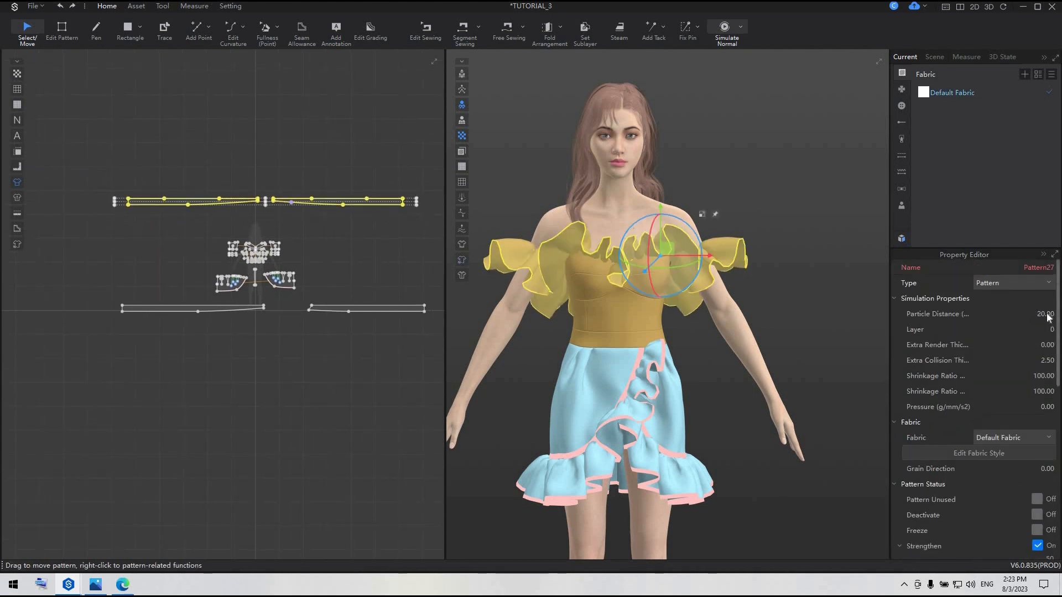
{"action": "type", "text": "8"}
{"action": "left_click", "coordinate": [292, 202]}
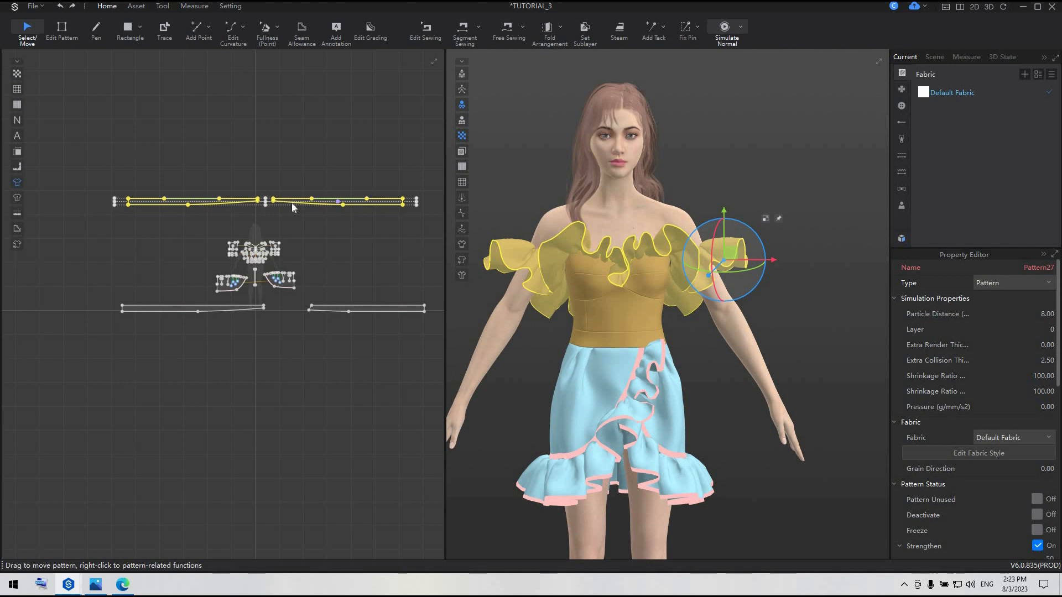
Unstrengthen both off-shoulder ruffles and simulate the garment
{"action": "right_click", "coordinate": [293, 207]}
{"action": "left_click", "coordinate": [370, 367]}
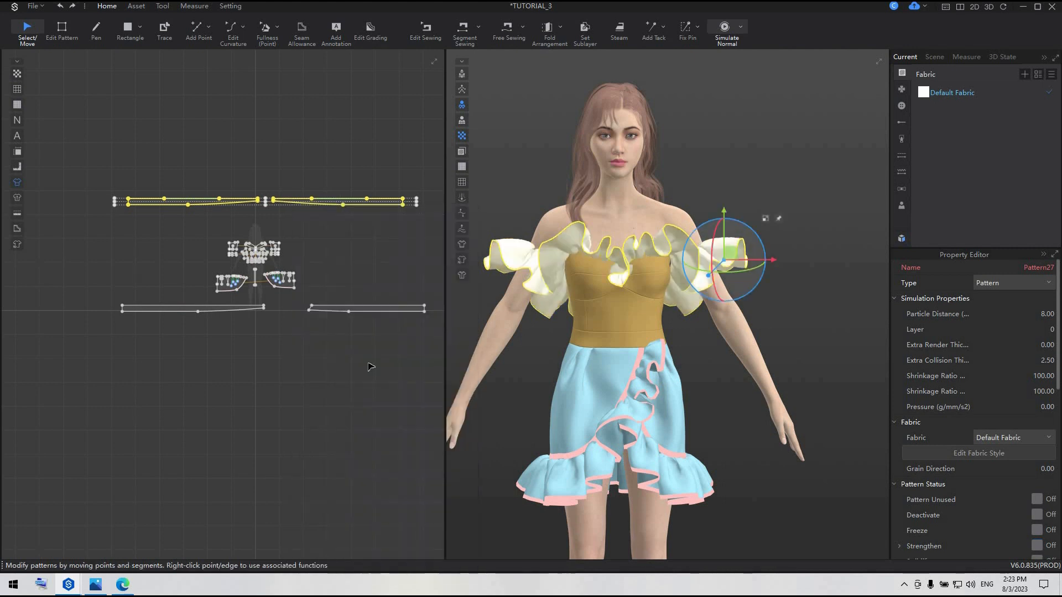
{"action": "key", "text": "space"}
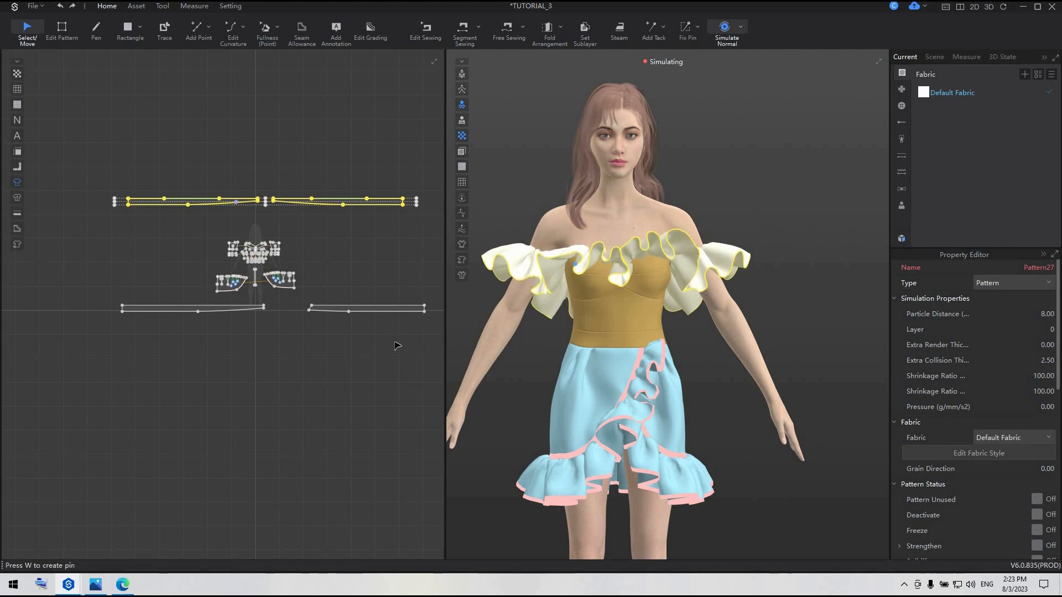
{"action": "key", "text": "space"}
{"action": "left_click", "coordinate": [376, 348]}
Unfreeze both skirt ruffle strips and set their particle distance to 8
{"action": "left_click", "coordinate": [230, 308]}
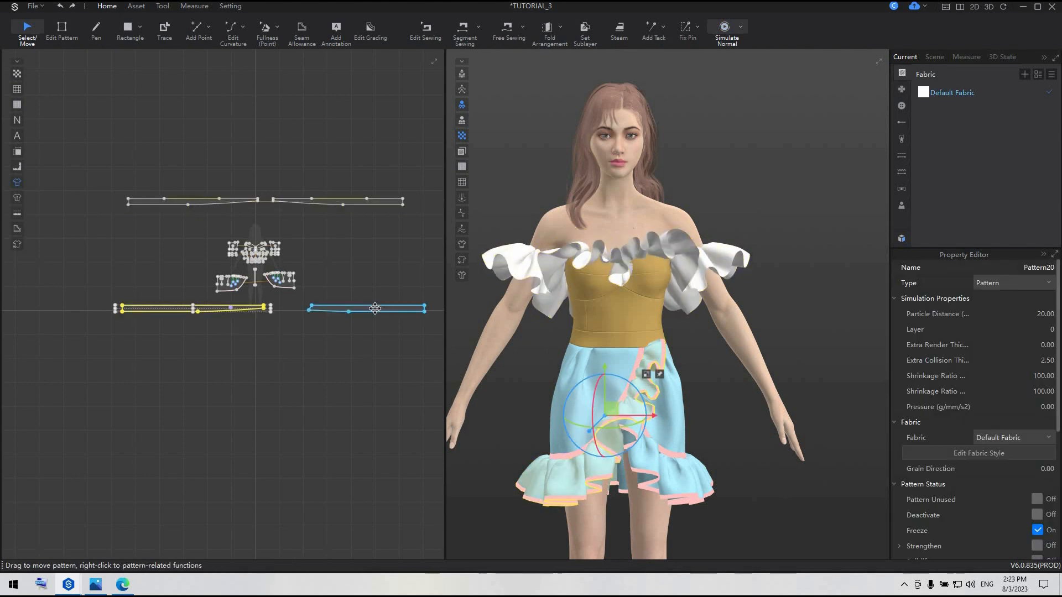
{"action": "left_click", "coordinate": [375, 308], "text": "shift"}
{"action": "right_click", "coordinate": [375, 308]}
{"action": "left_click", "coordinate": [434, 138]}
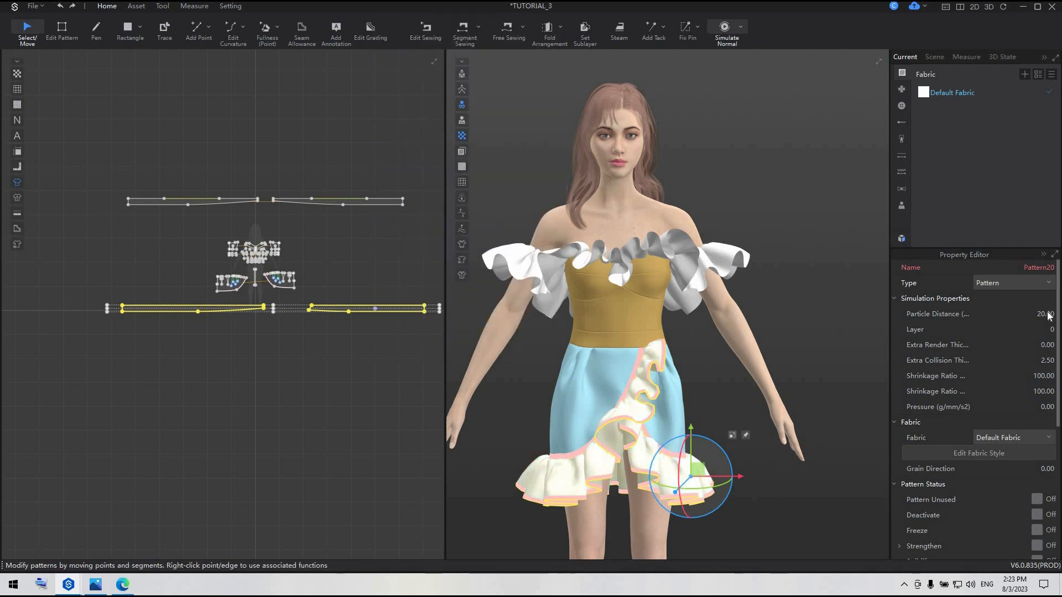
{"action": "type", "text": "8"}
{"action": "key", "text": "Return"}
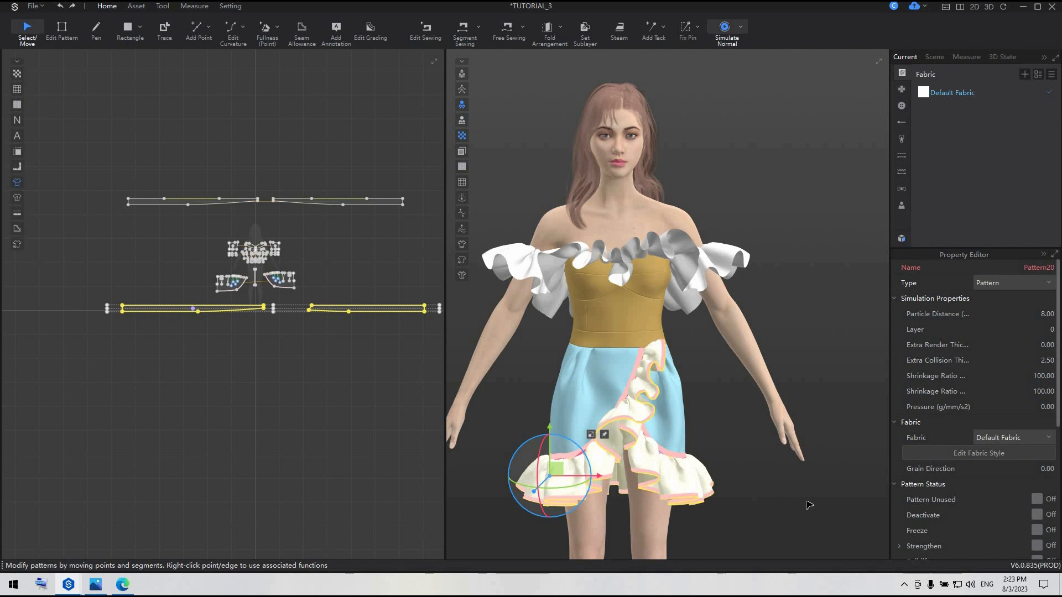
Simulate the refined skirt ruffles, clear the selection and check the whole dress
{"action": "key", "text": "space"}
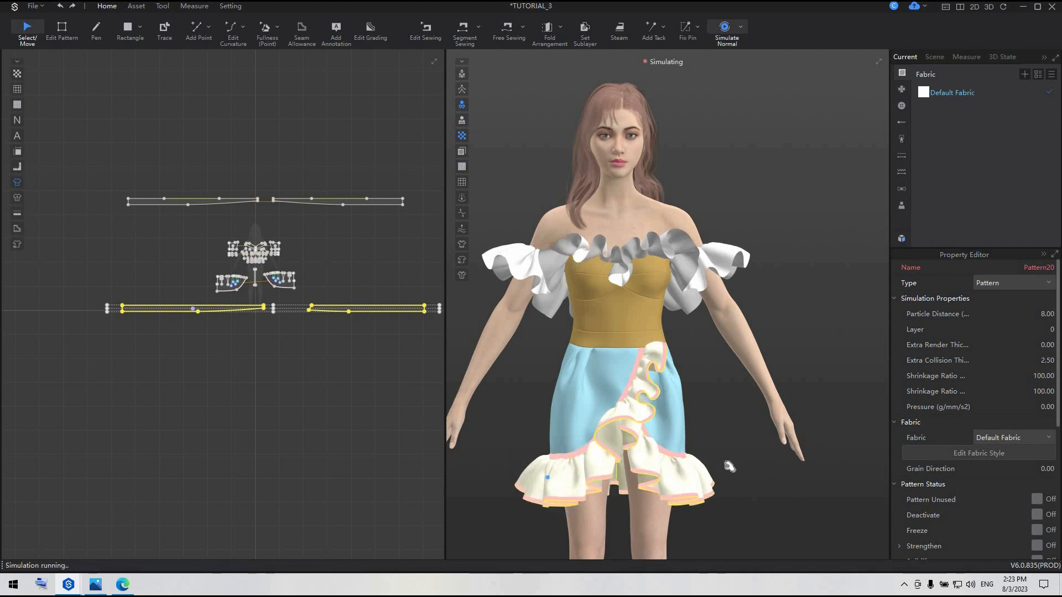
{"action": "key", "text": "space"}
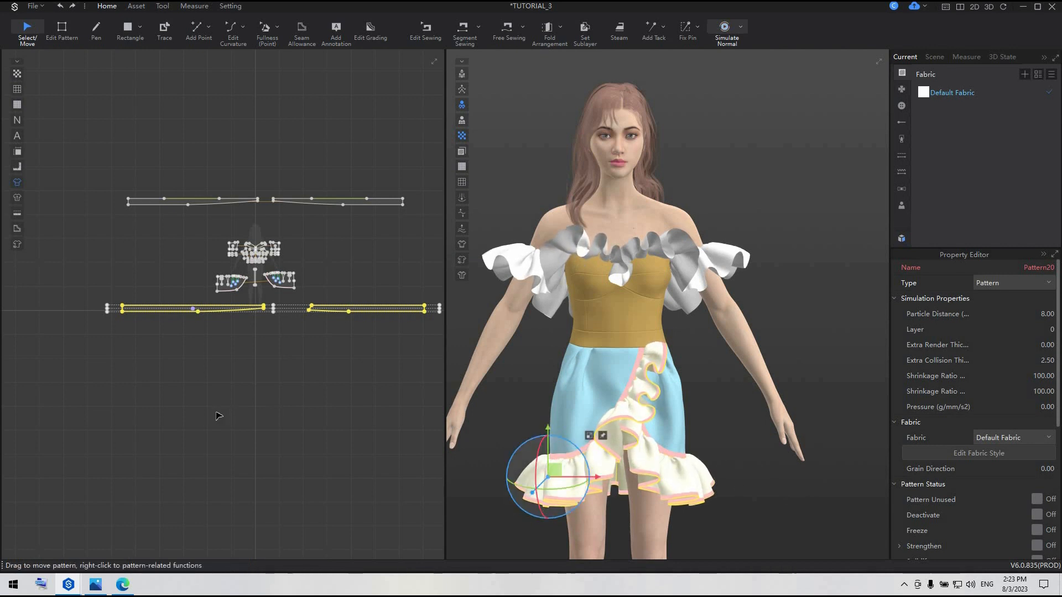
{"action": "left_click", "coordinate": [218, 416]}
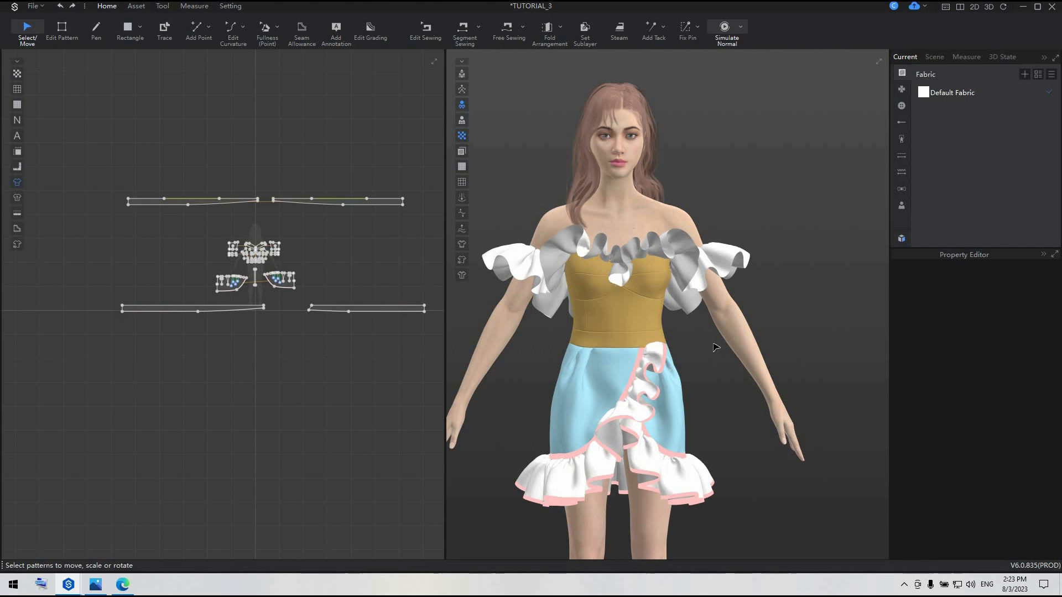
{"action": "scroll", "coordinate": [713, 348], "scroll_direction": "down", "scroll_amount": 2}
{"action": "right_click_drag", "start_coordinate": [882, 343], "coordinate": [669, 315]}
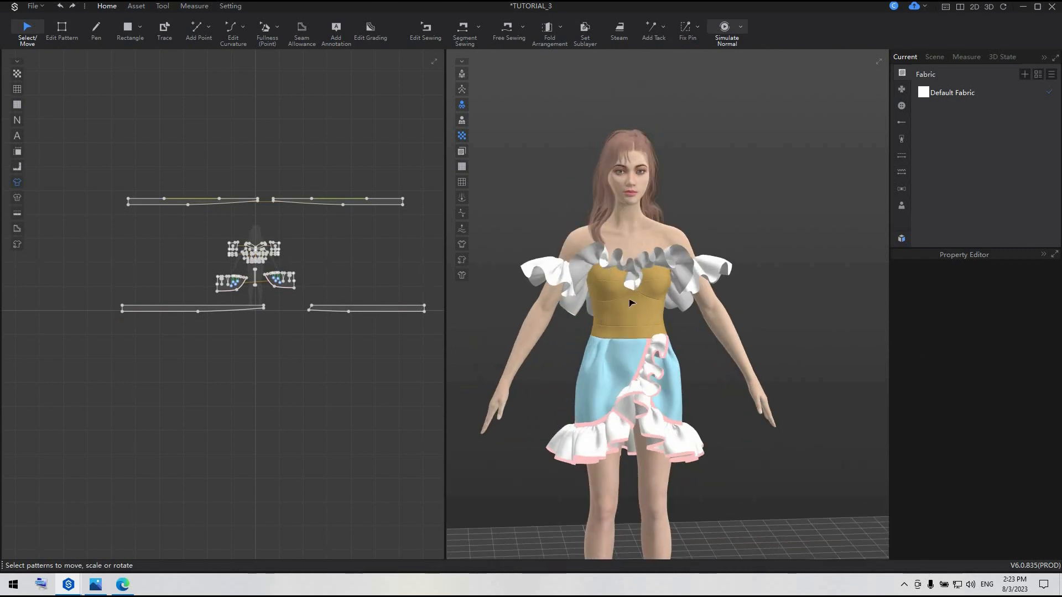
Generate a lining for all bodice pieces and place the lining patterns beside the originals, on the side of the avatar's right arm
{"action": "scroll", "coordinate": [244, 248], "scroll_direction": "up", "scroll_amount": 4}
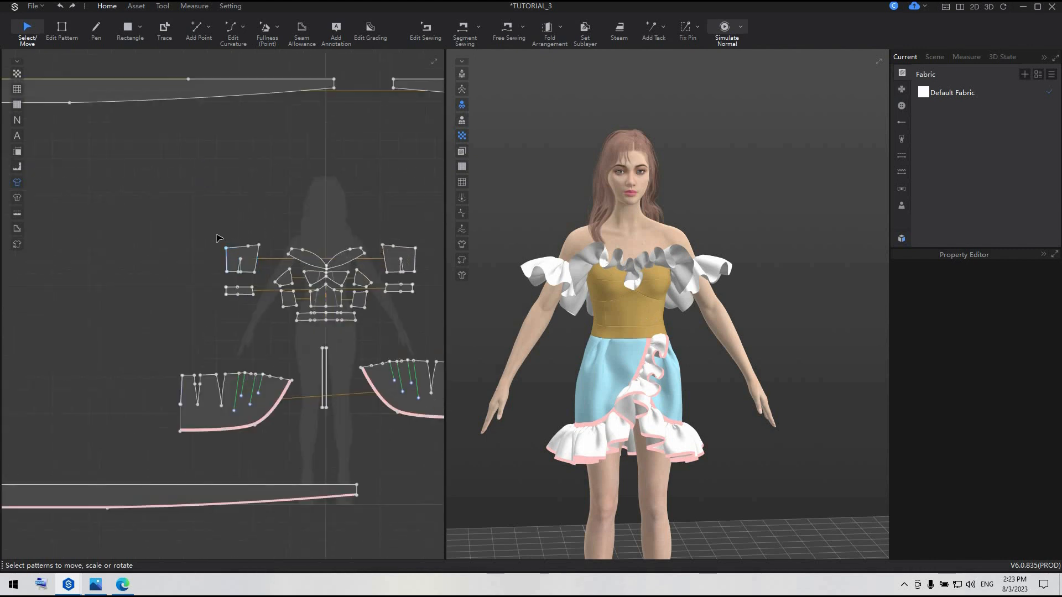
{"action": "scroll", "coordinate": [195, 230], "scroll_direction": "down", "scroll_amount": 1}
{"action": "left_click_drag", "start_coordinate": [366, 298], "coordinate": [364, 297]}
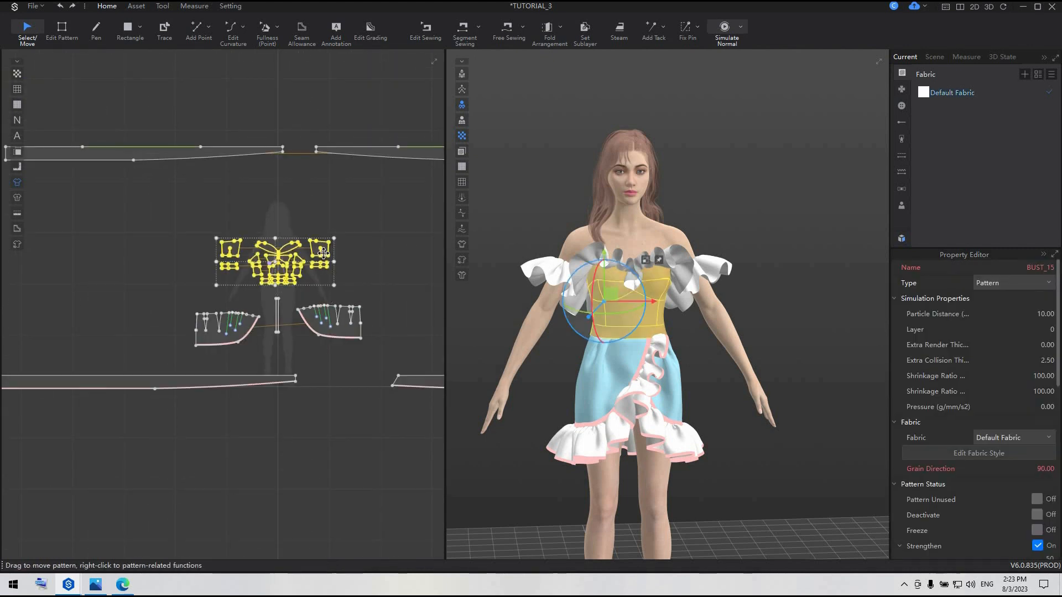
{"action": "right_click", "coordinate": [326, 256]}
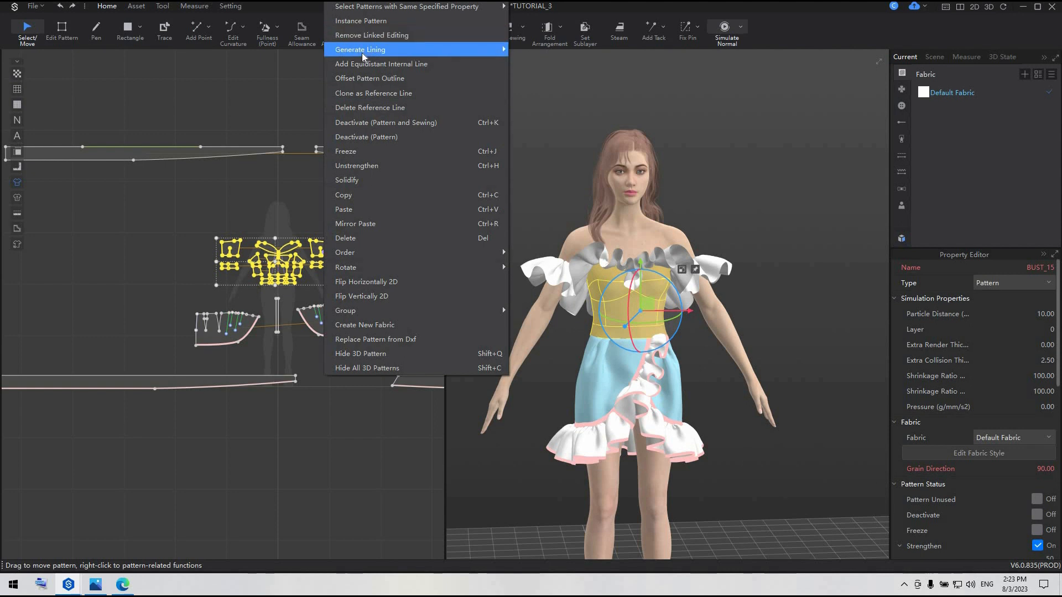
{"action": "mouse_move", "coordinate": [363, 49]}
{"action": "left_click", "coordinate": [578, 50]}
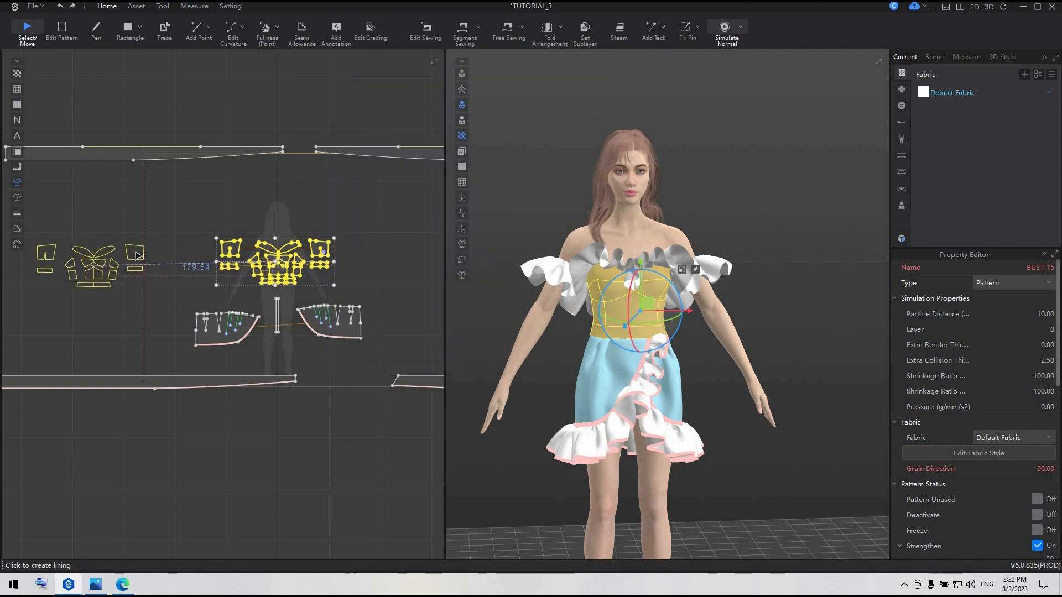
{"action": "left_click", "coordinate": [136, 255]}
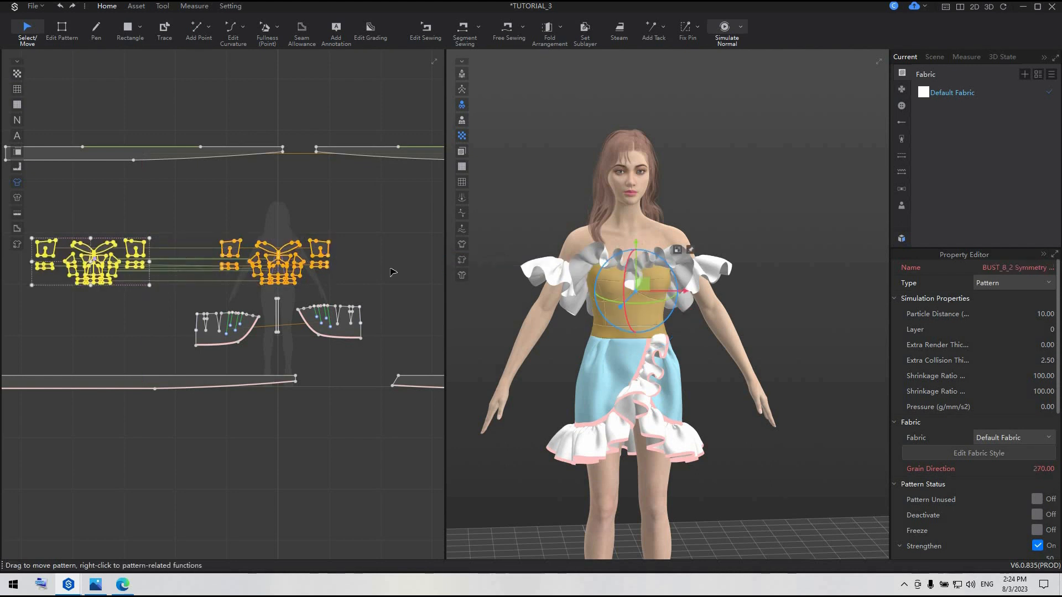
{"action": "scroll", "coordinate": [675, 280], "scroll_direction": "up", "scroll_amount": 5}
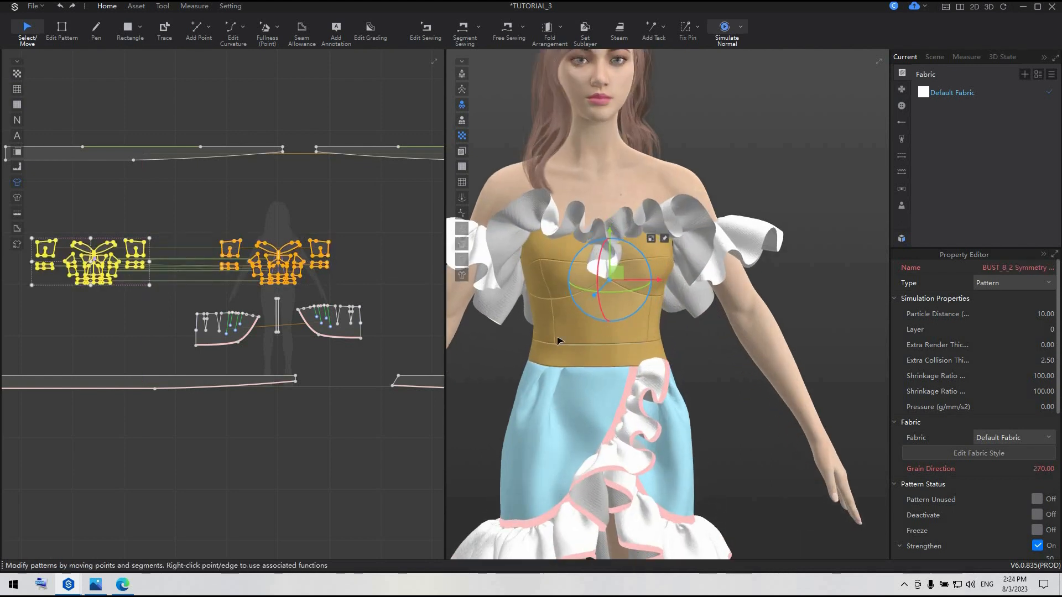
Simulate the garment with its new bodice lining, settle the waistband and check the bodice from the front and side
{"action": "key", "text": "space"}
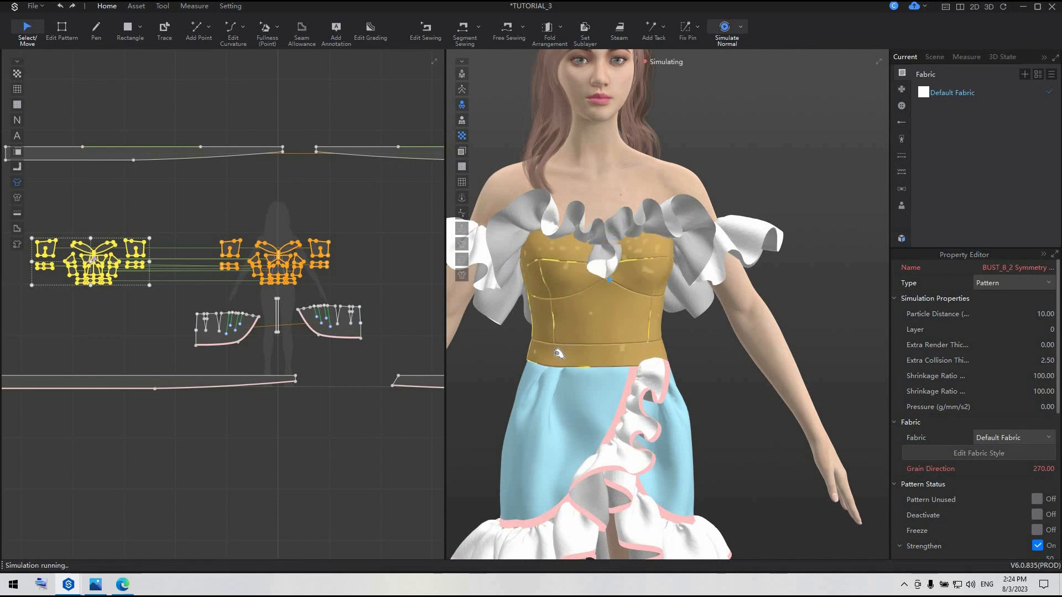
{"action": "left_click", "coordinate": [557, 348]}
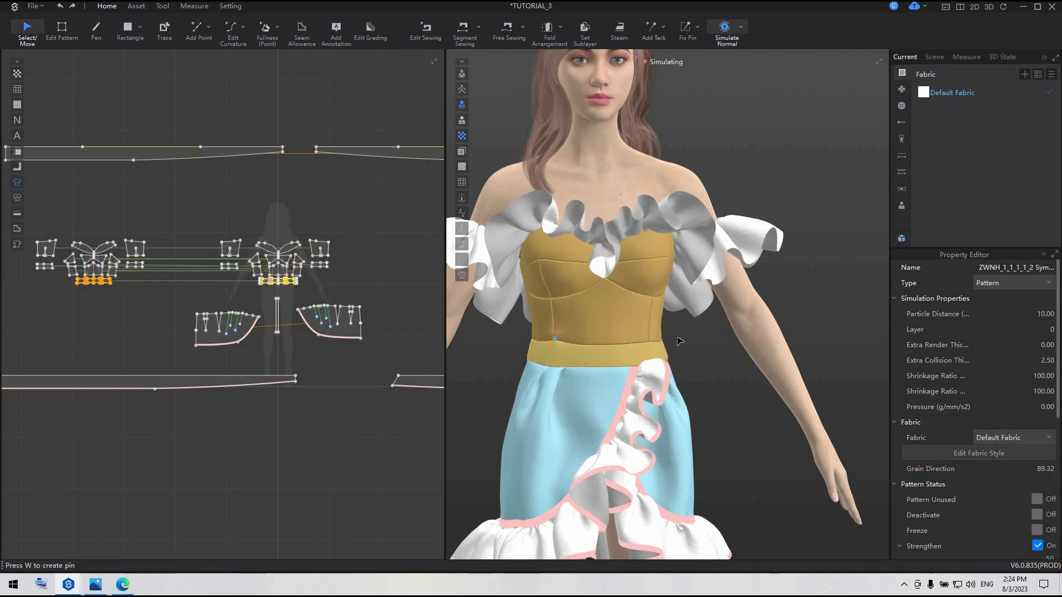
{"action": "right_click_drag", "start_coordinate": [559, 338], "coordinate": [636, 358]}
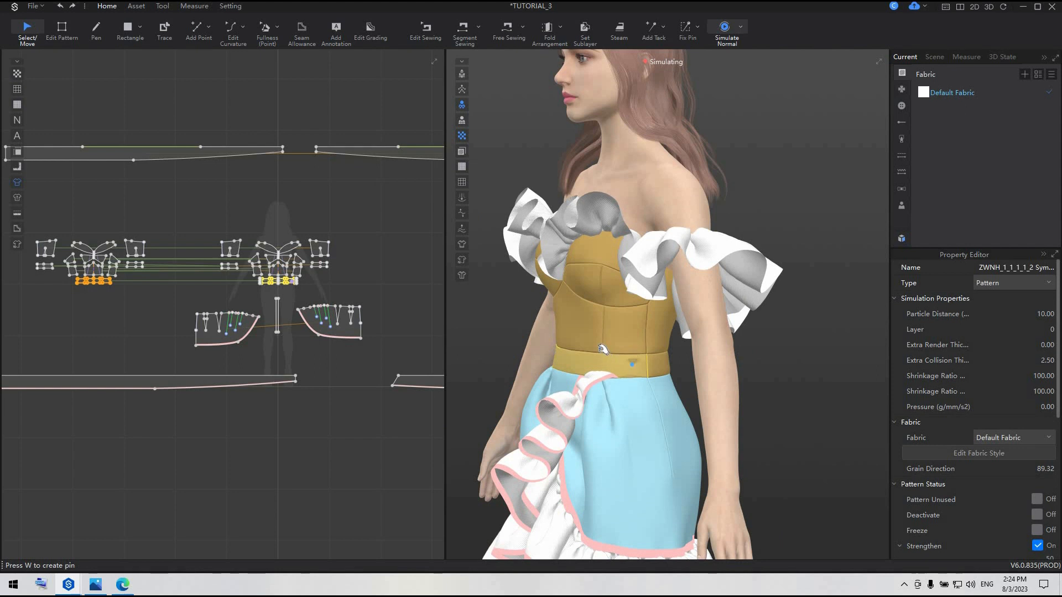
{"action": "right_click_drag", "start_coordinate": [631, 368], "coordinate": [704, 385]}
{"action": "left_click", "coordinate": [692, 372]}
{"action": "scroll", "coordinate": [686, 389], "scroll_direction": "down", "scroll_amount": 3}
{"action": "scroll", "coordinate": [686, 389], "scroll_direction": "down", "scroll_amount": 2}
{"action": "key", "text": "space"}
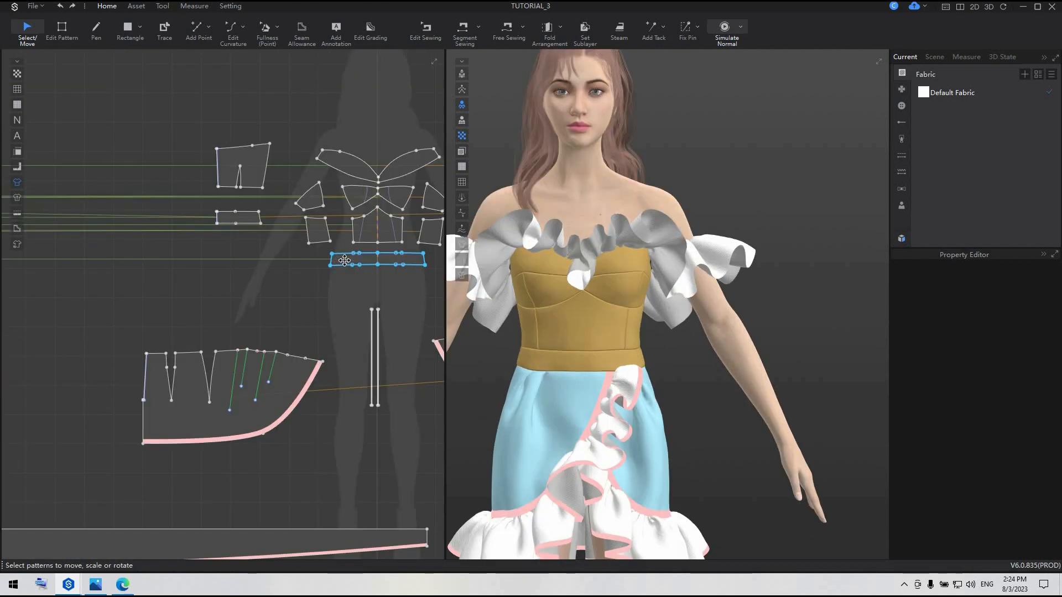
Turn on Bond for all the original bodice patterns
{"action": "scroll", "coordinate": [345, 260], "scroll_direction": "down", "scroll_amount": 3}
{"action": "left_click_drag", "start_coordinate": [264, 192], "coordinate": [435, 277]}
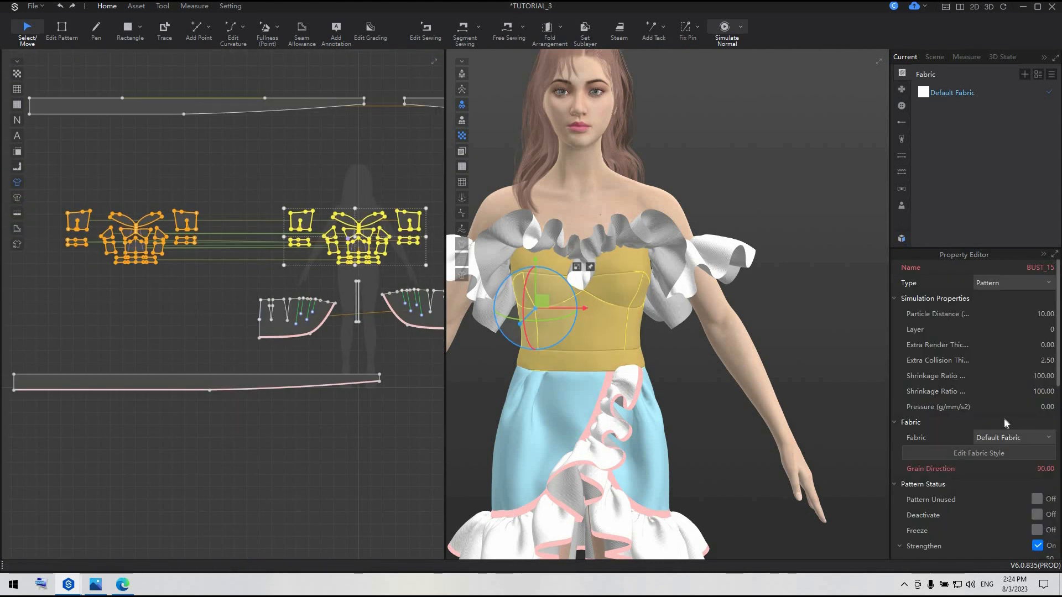
{"action": "scroll", "coordinate": [1004, 429], "scroll_direction": "down", "scroll_amount": 3}
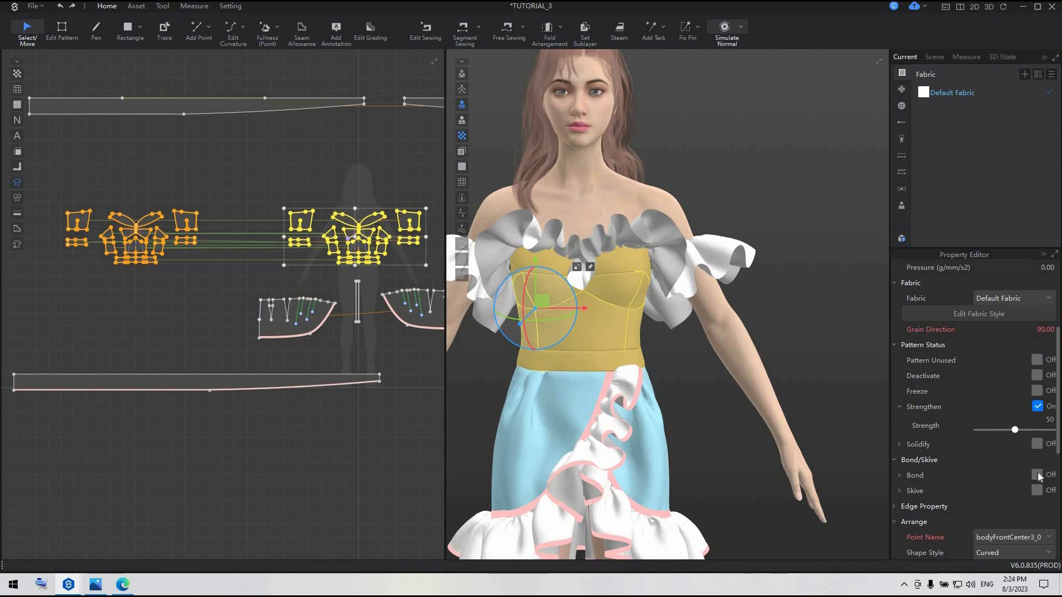
{"action": "left_click", "coordinate": [1037, 475]}
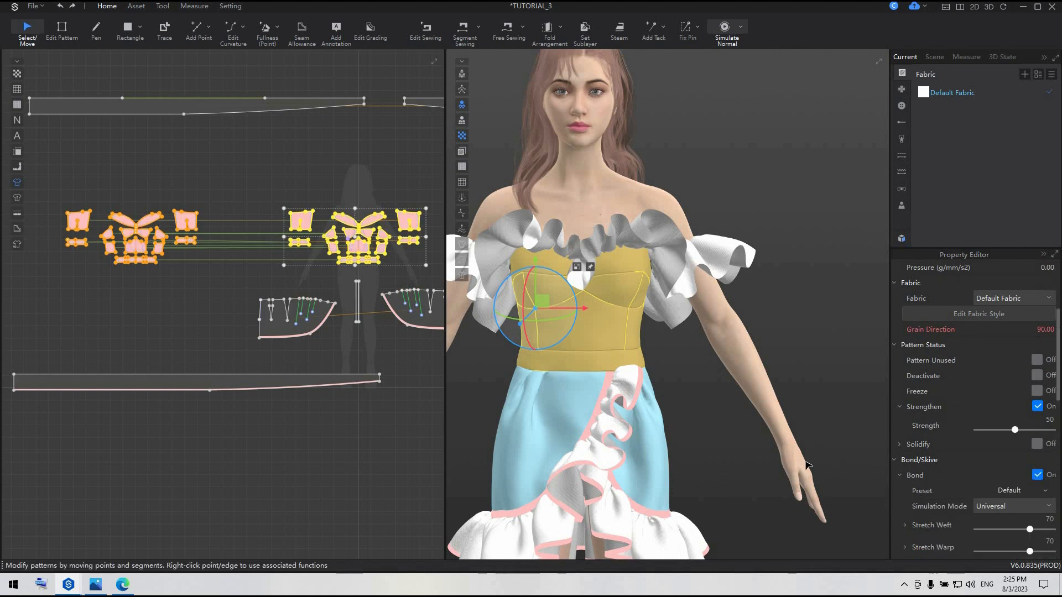
Simulate the bonded bodice briefly, clear the pattern selection and look over the dress from several angles
{"action": "key", "text": "space"}
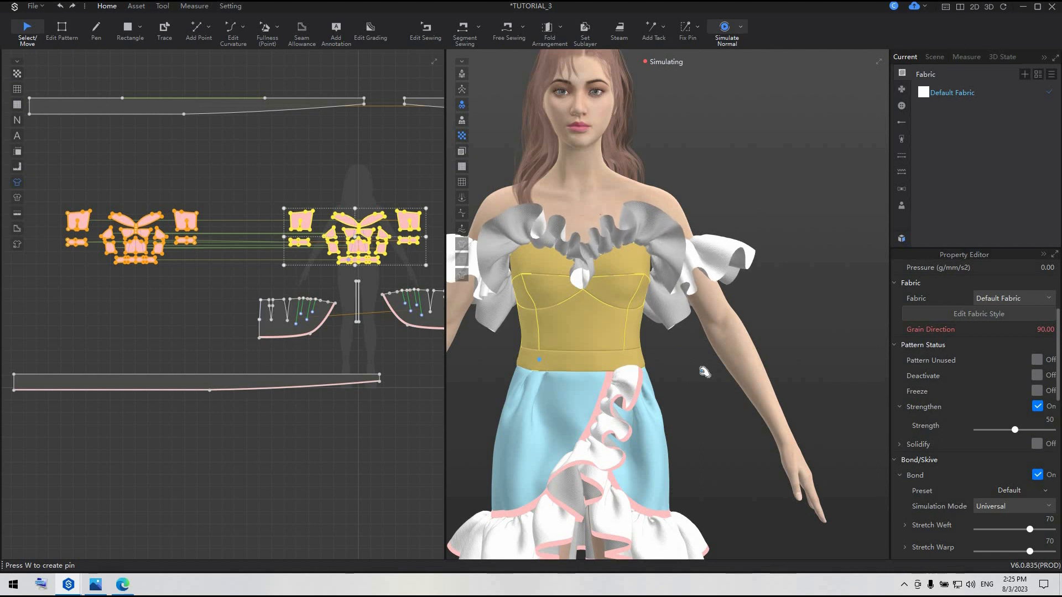
{"action": "key", "text": "space"}
{"action": "left_click", "coordinate": [687, 372]}
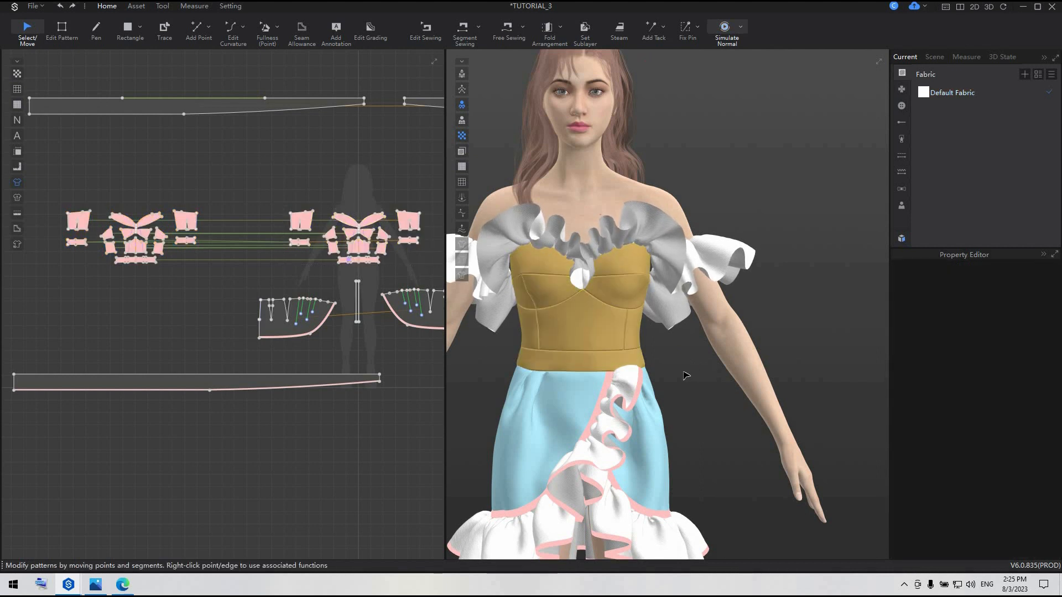
{"action": "scroll", "coordinate": [696, 374], "scroll_direction": "down", "scroll_amount": 3}
{"action": "right_click_drag", "start_coordinate": [589, 390], "coordinate": [913, 381]}
{"action": "right_click_drag", "start_coordinate": [820, 380], "coordinate": [503, 379]}
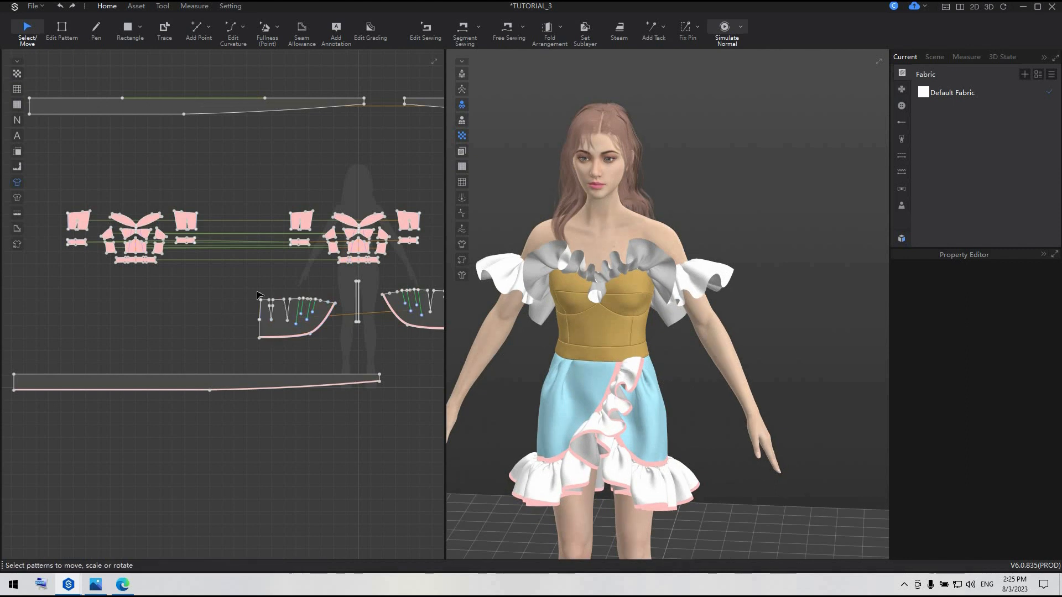
Show the properties of Default Fabric and open the fabric category of the Resource Library
{"action": "left_click", "coordinate": [943, 93]}
{"action": "scroll", "coordinate": [803, 331], "scroll_direction": "down", "scroll_amount": 2}
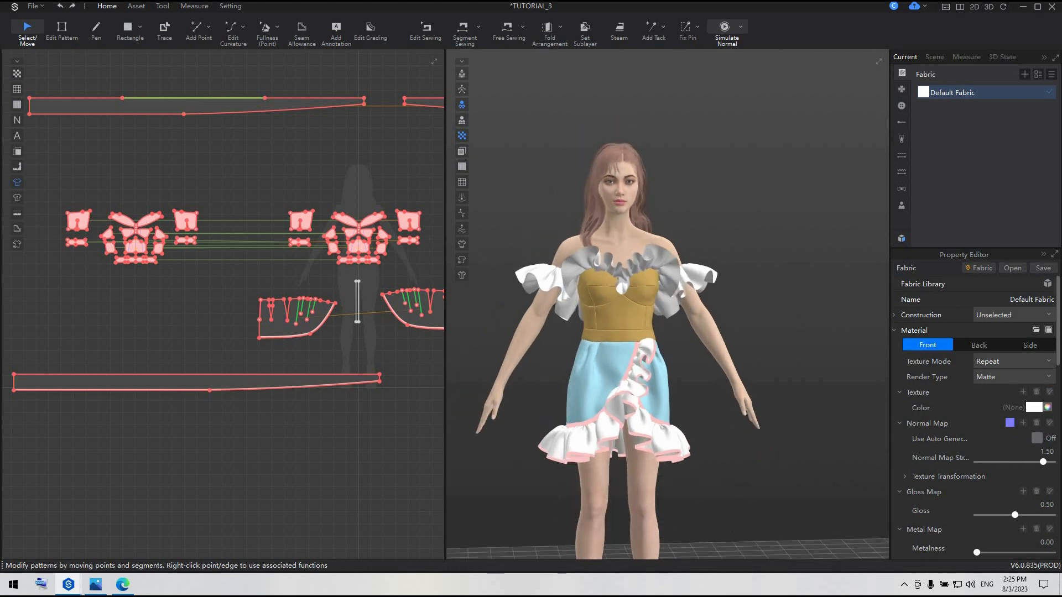
{"action": "left_click", "coordinate": [901, 239]}
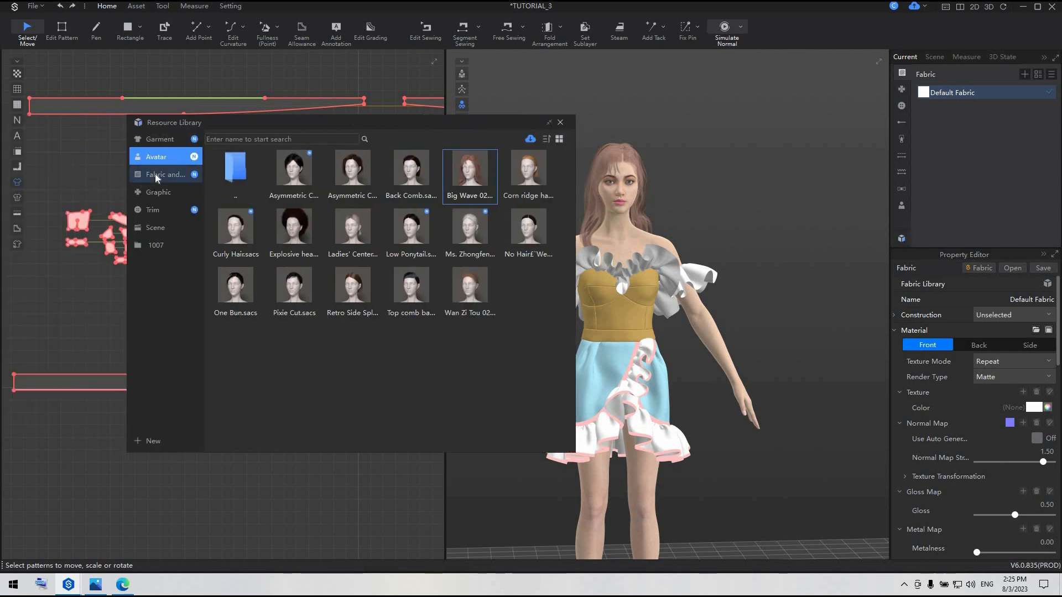
{"action": "left_click", "coordinate": [154, 174]}
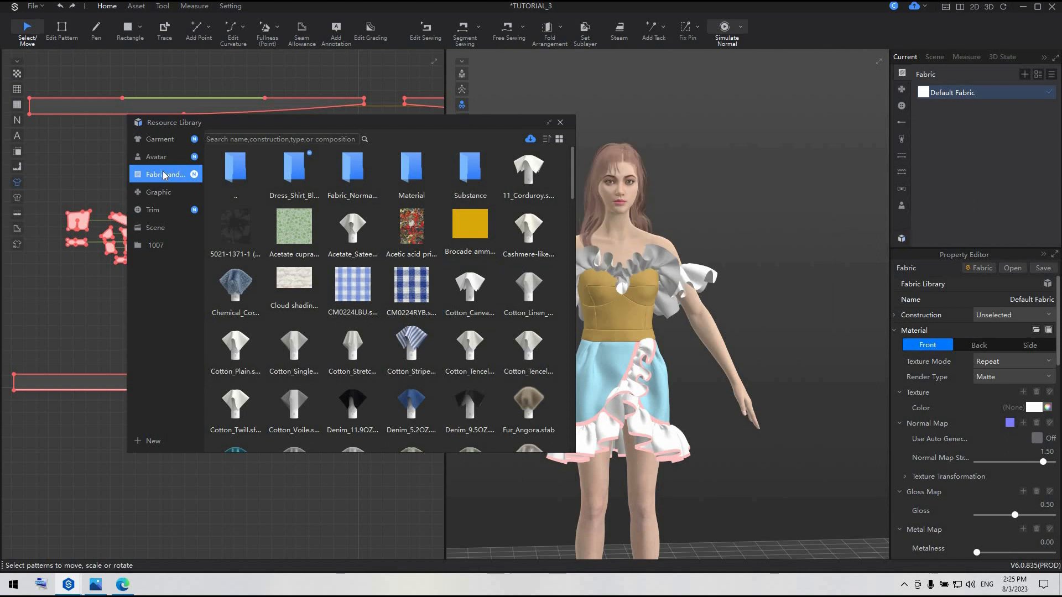
Browse the online fabric assets to page 2, mark Black and white checked cotton, and close the catalogue without downloading
{"action": "left_click", "coordinate": [532, 141]}
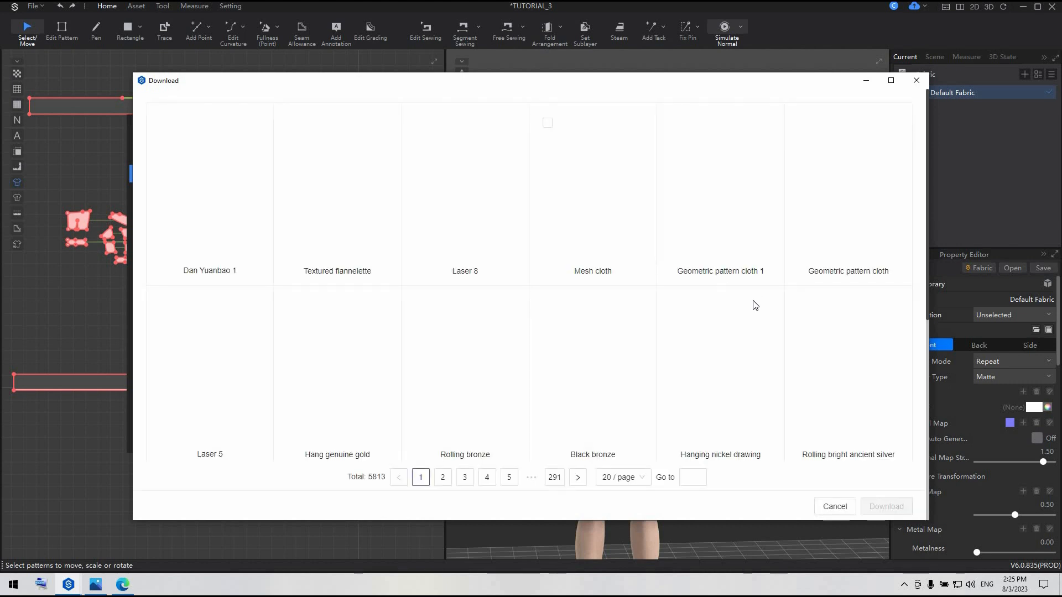
{"action": "left_click", "coordinate": [443, 478]}
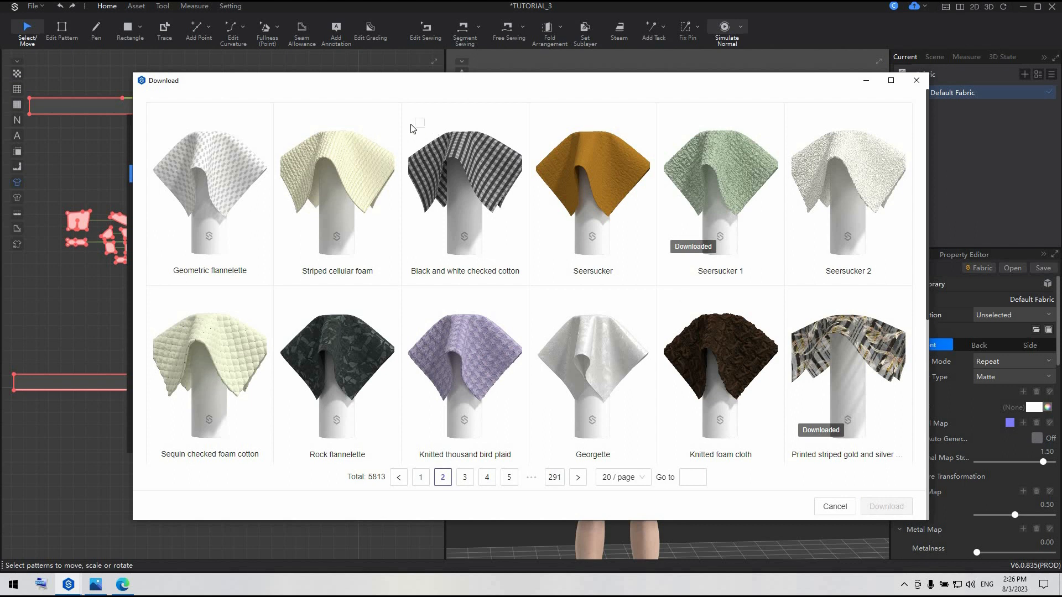
{"action": "left_click", "coordinate": [420, 122]}
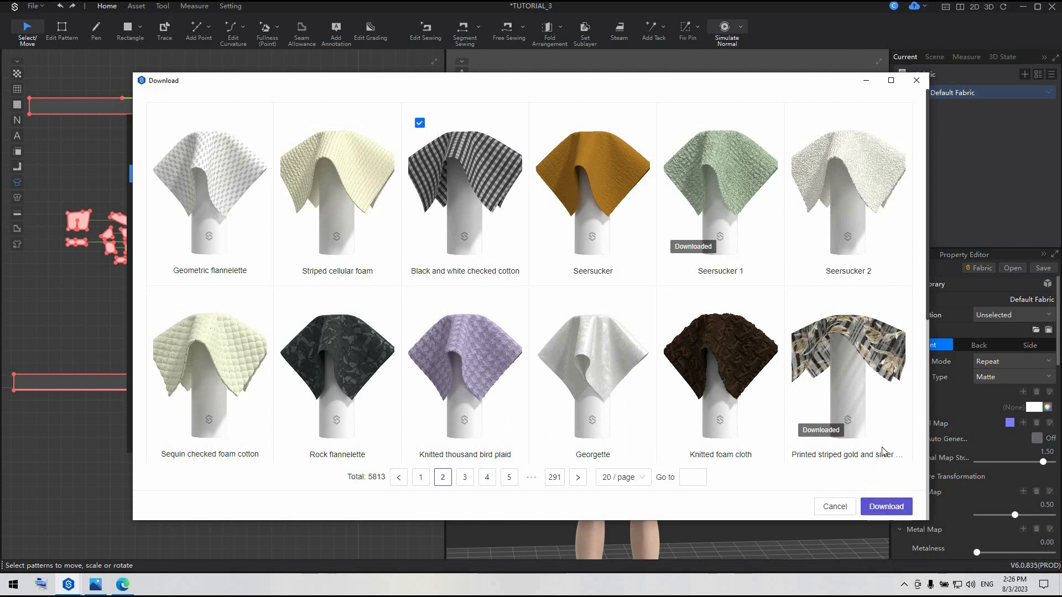
{"action": "left_click", "coordinate": [916, 80]}
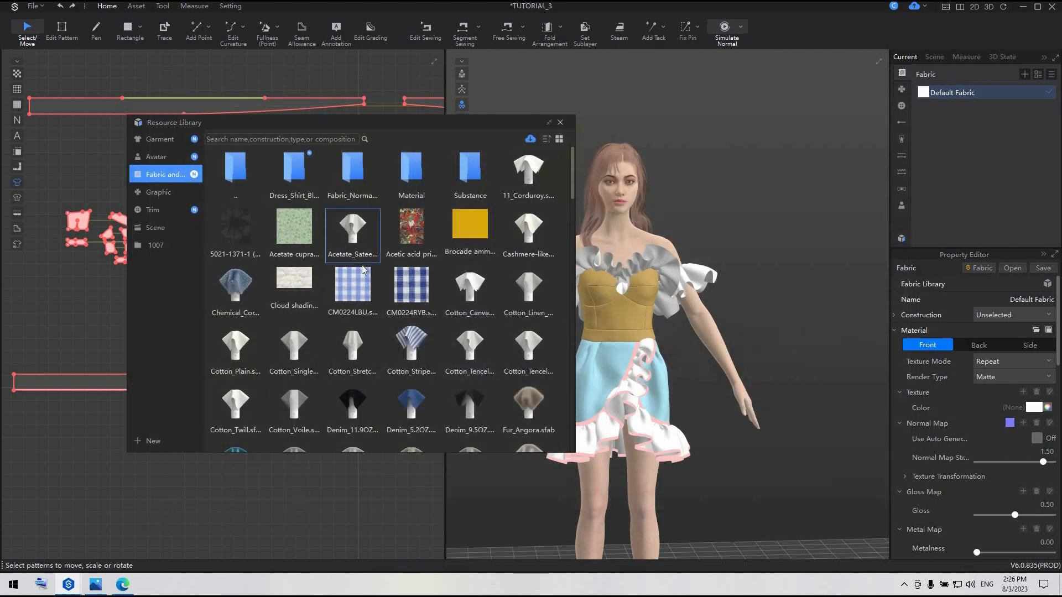
Add the dark blue checked fabric CM0224RYB from the library to the project's fabrics
{"action": "mouse_move", "coordinate": [355, 293]}
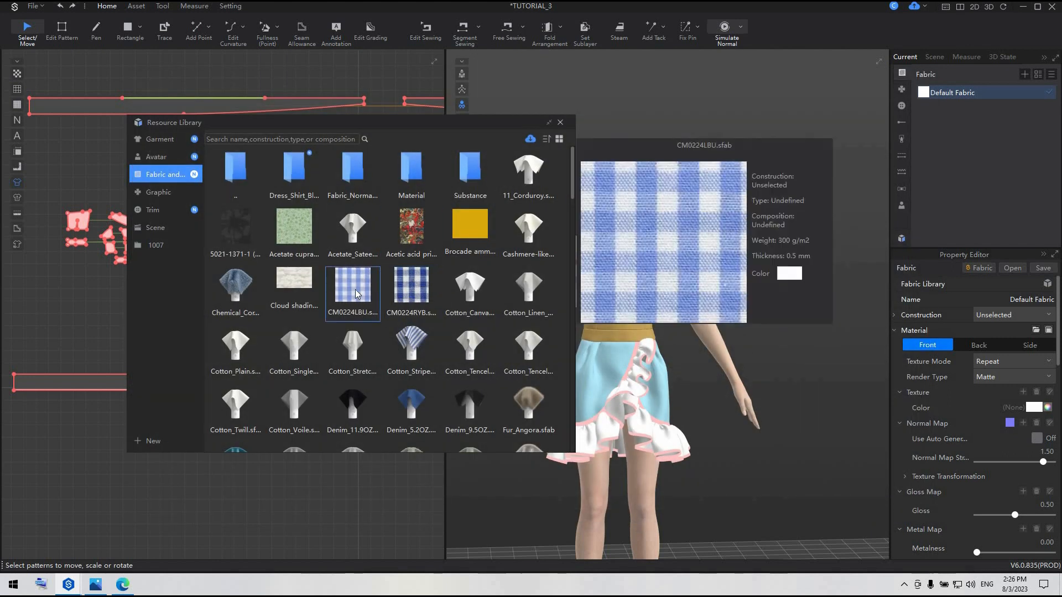
{"action": "mouse_move", "coordinate": [420, 294]}
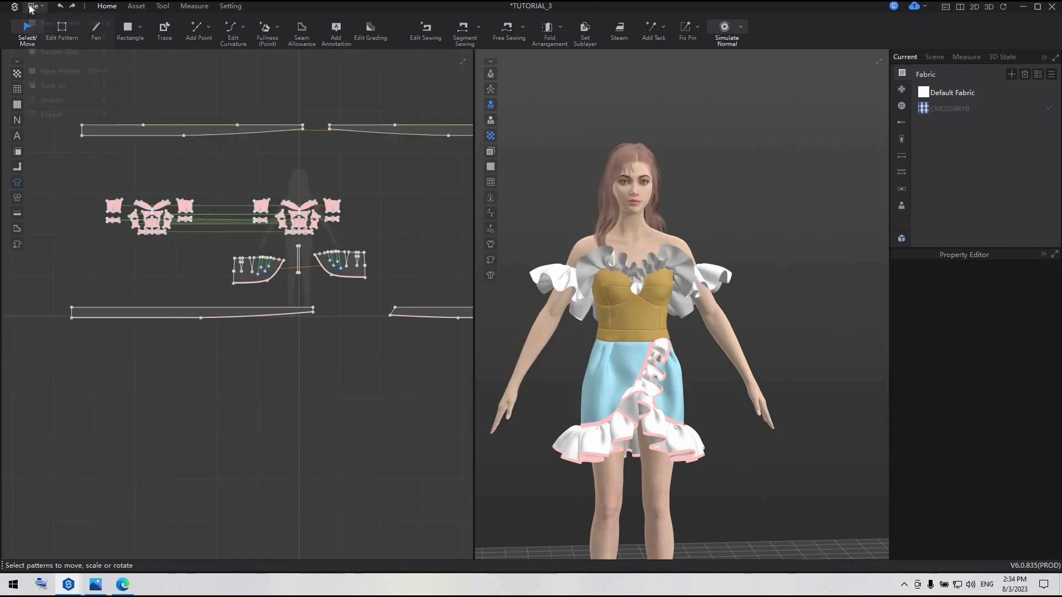
Import the pink color palette image as a sketch and enlarge it to about 63.6 by 26.5 cm below the patterns
{"action": "left_click", "coordinate": [33, 6]}
{"action": "mouse_move", "coordinate": [55, 99]}
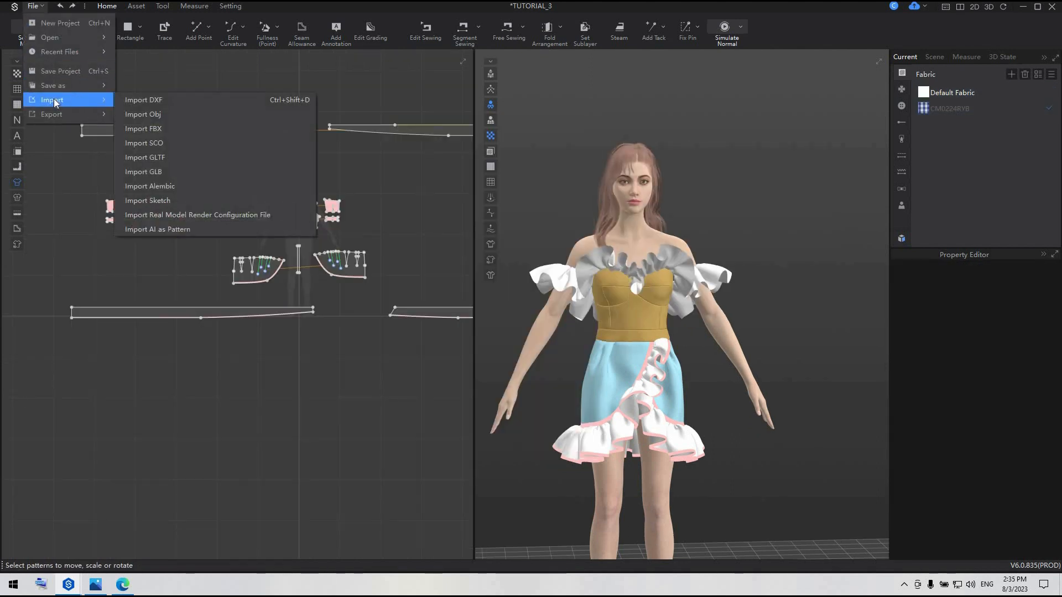
{"action": "left_click", "coordinate": [175, 206]}
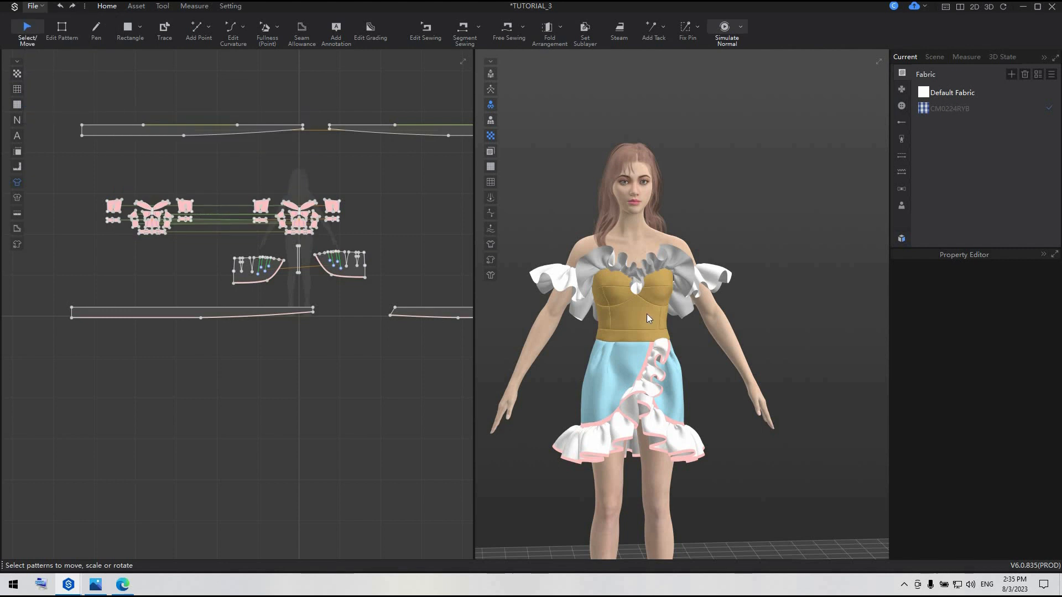
{"action": "left_click", "coordinate": [453, 97]}
{"action": "left_click", "coordinate": [601, 281]}
{"action": "scroll", "coordinate": [312, 356], "scroll_direction": "up", "scroll_amount": 5}
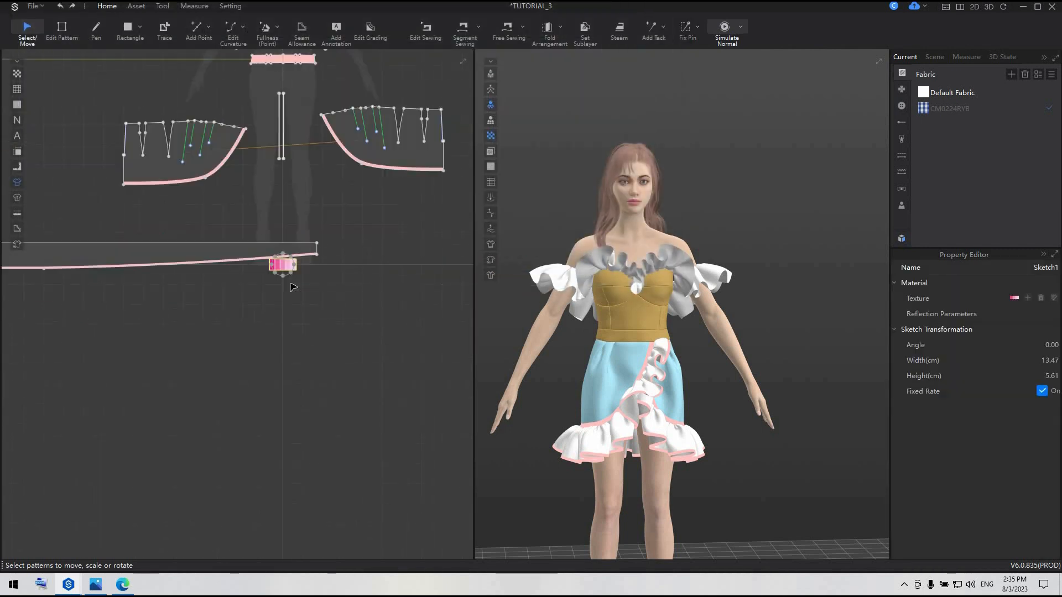
{"action": "left_click_drag", "start_coordinate": [332, 296], "coordinate": [318, 366]}
Try the palette's darkest pink, E0218A, as the color of Default Fabric without keeping it, and delete the palette sketch
{"action": "left_click", "coordinate": [961, 112]}
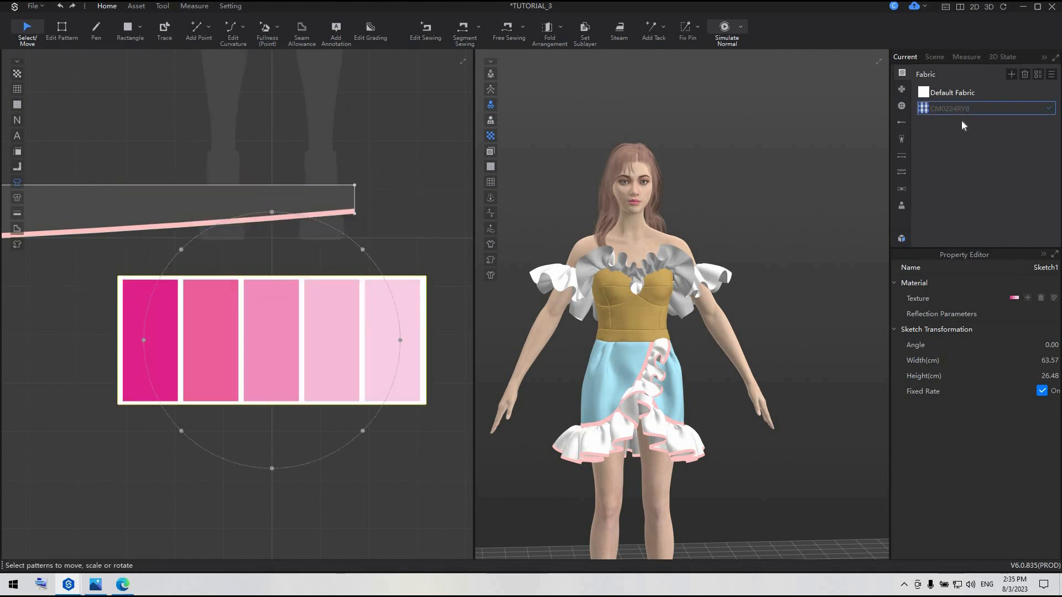
{"action": "left_click", "coordinate": [961, 90]}
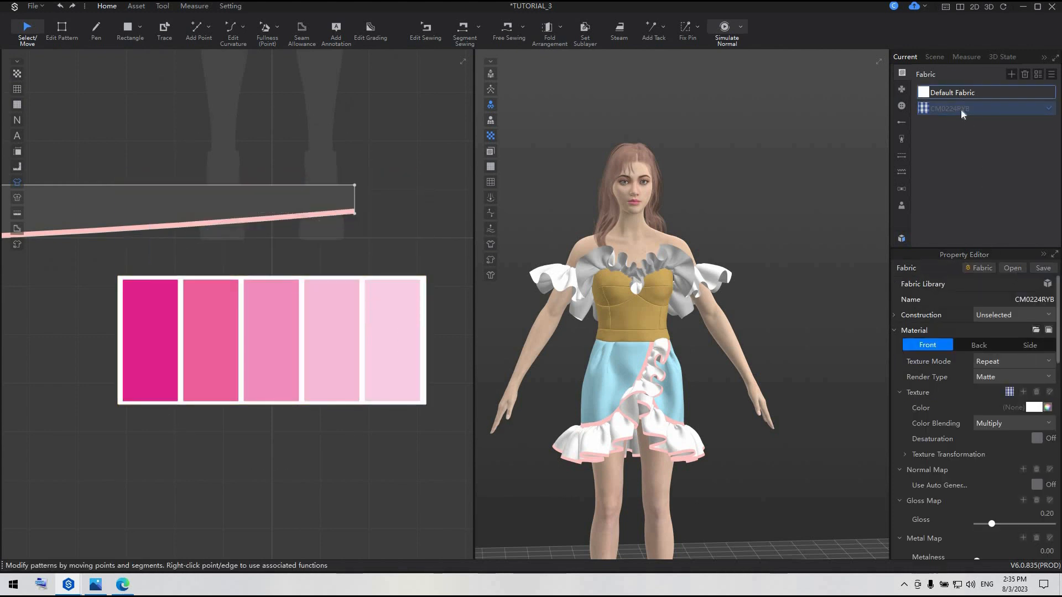
{"action": "left_click", "coordinate": [1033, 408]}
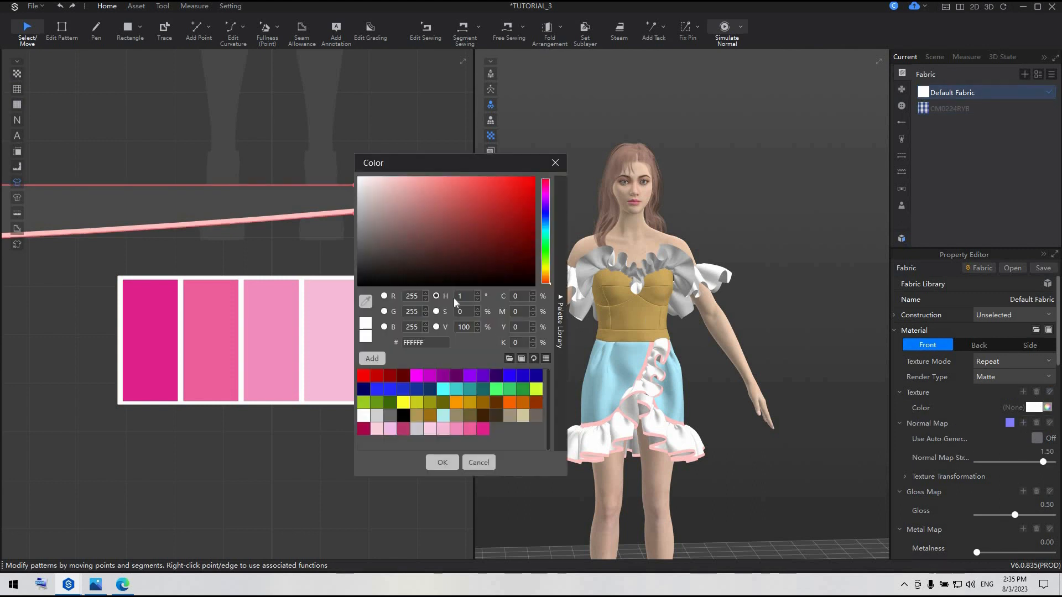
{"action": "left_click", "coordinate": [158, 317]}
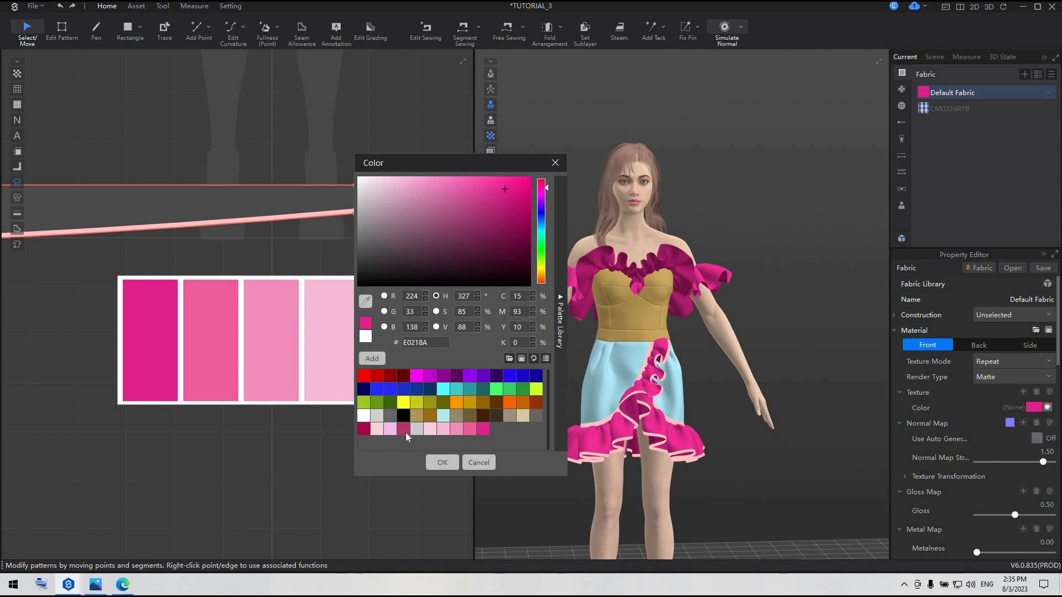
{"action": "left_click", "coordinate": [554, 164]}
{"action": "left_click", "coordinate": [299, 349]}
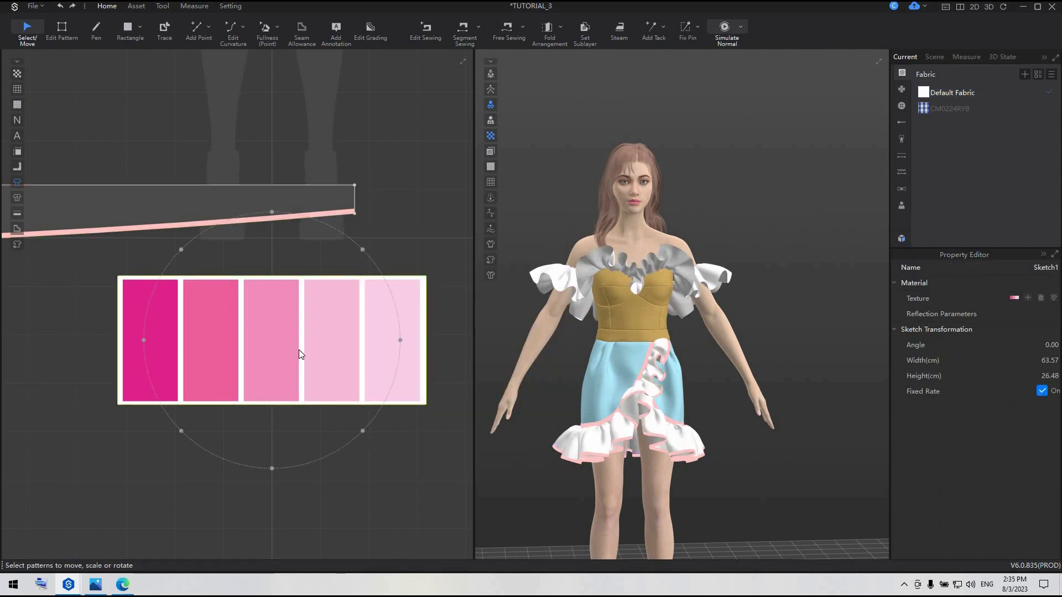
{"action": "key", "text": "Delete"}
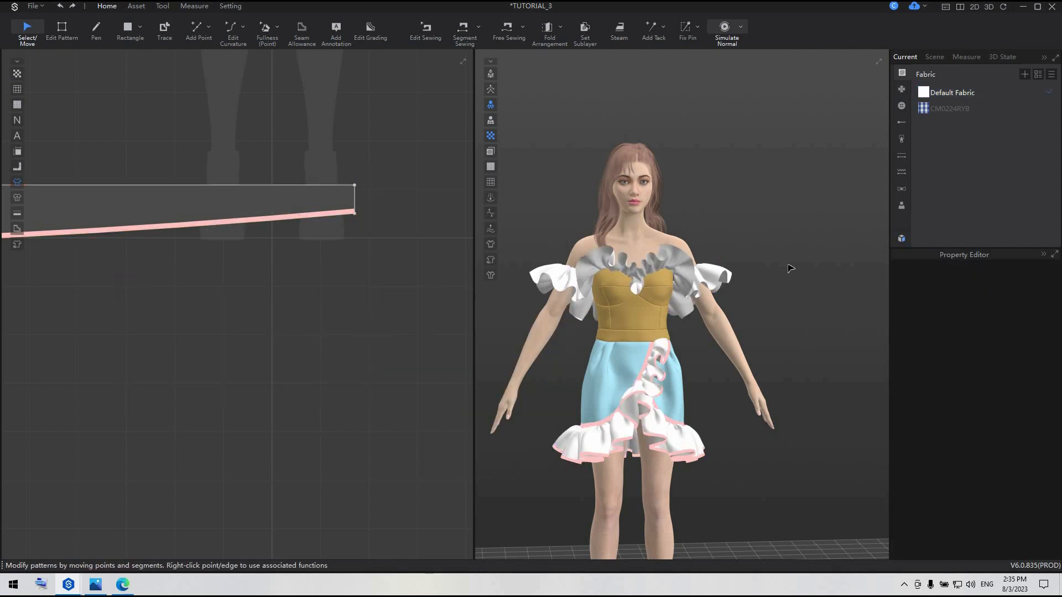
Extract the CM0224RYB texture's colors in the image editor and replace its two blues with E0218A and ED5C9B
{"action": "left_click", "coordinate": [960, 110]}
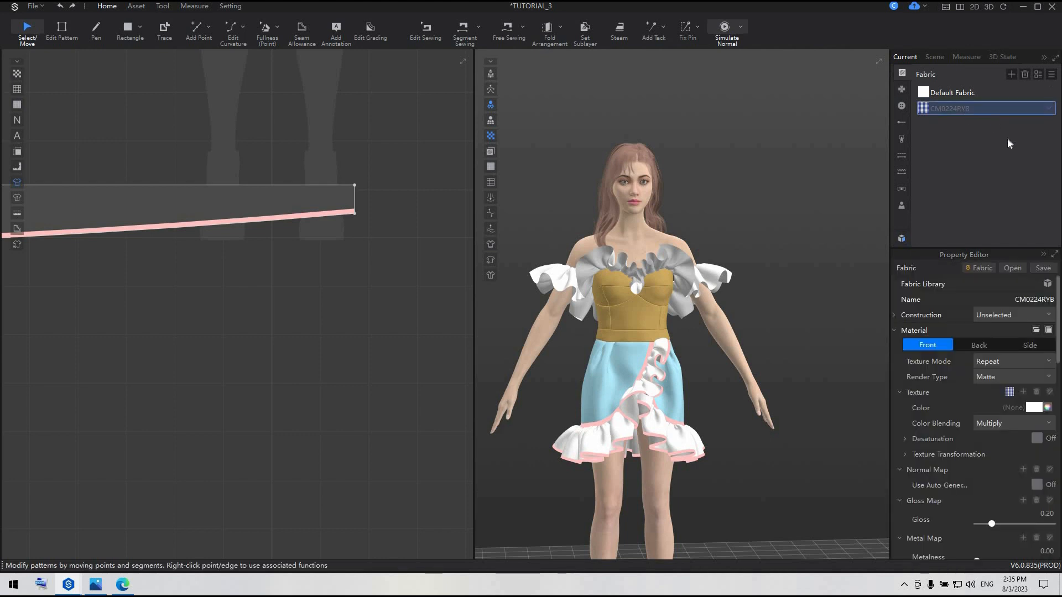
{"action": "left_click", "coordinate": [1050, 392]}
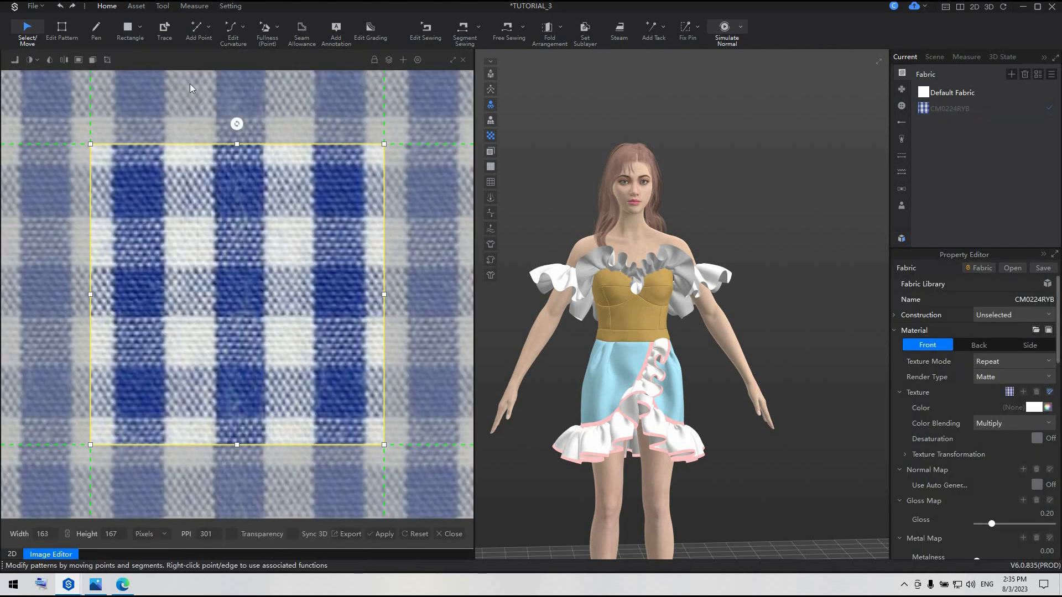
{"action": "left_click", "coordinate": [50, 60]}
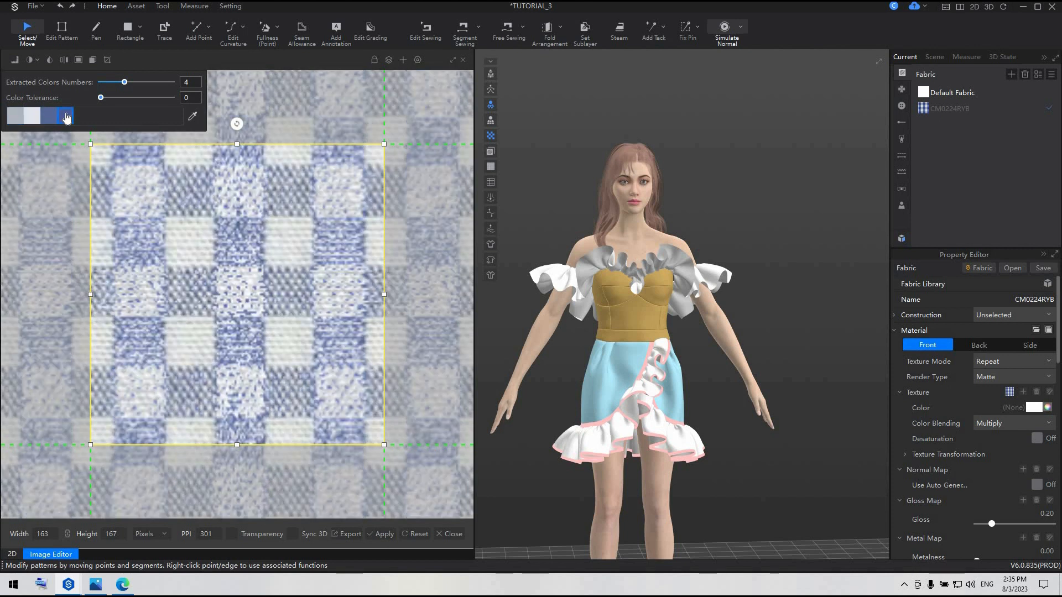
{"action": "double_click", "coordinate": [66, 116]}
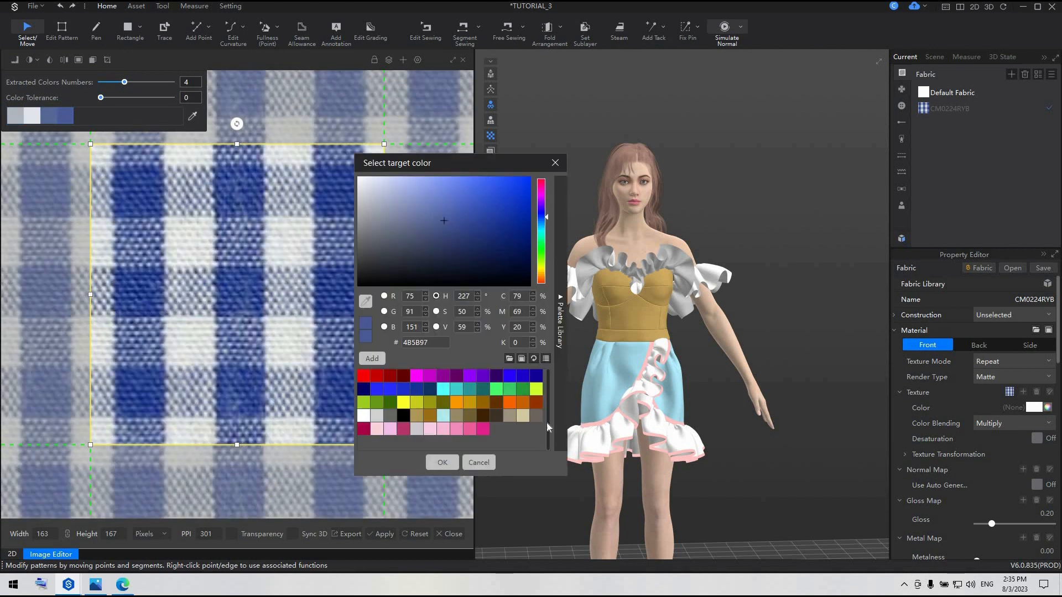
{"action": "left_click", "coordinate": [482, 429]}
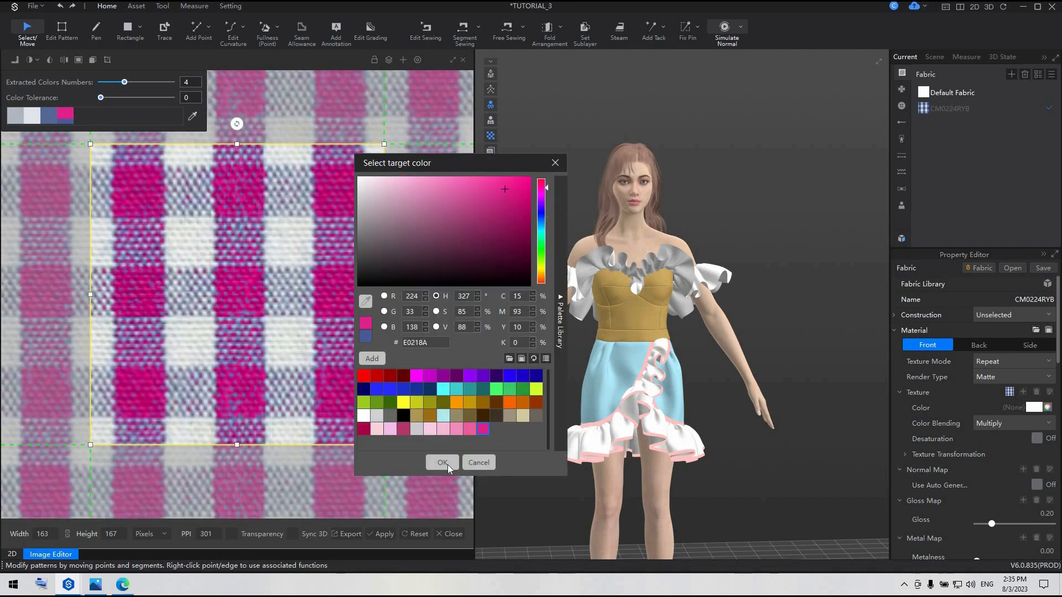
{"action": "double_click", "coordinate": [49, 115]}
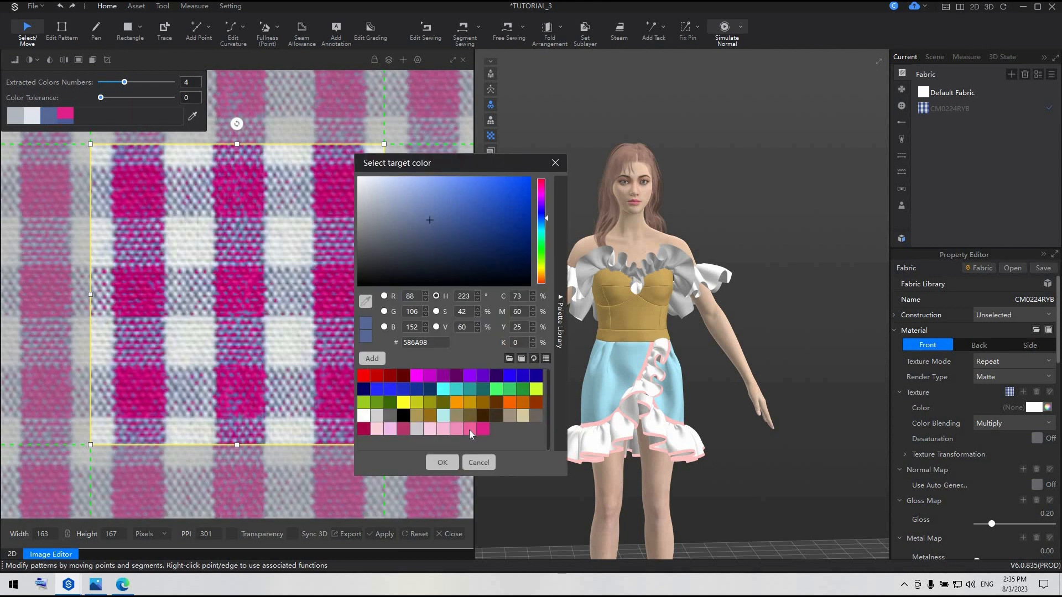
{"action": "left_click", "coordinate": [468, 429]}
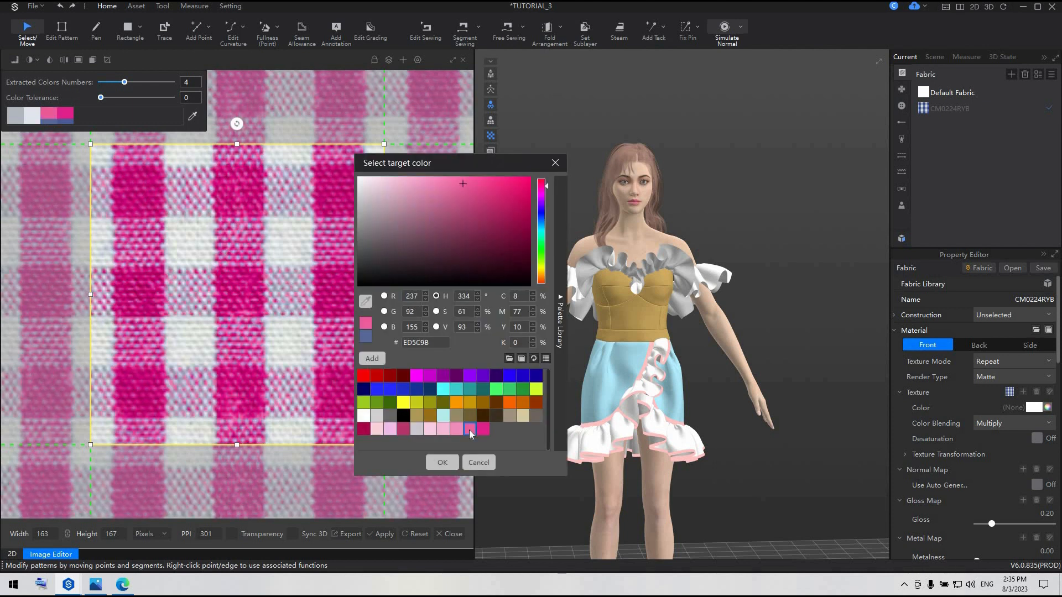
{"action": "left_click", "coordinate": [442, 461]}
Replace the texture's off-white with FAD1DA and its gray with F4BCEC, and apply the recoloring to the fabric
{"action": "double_click", "coordinate": [32, 115]}
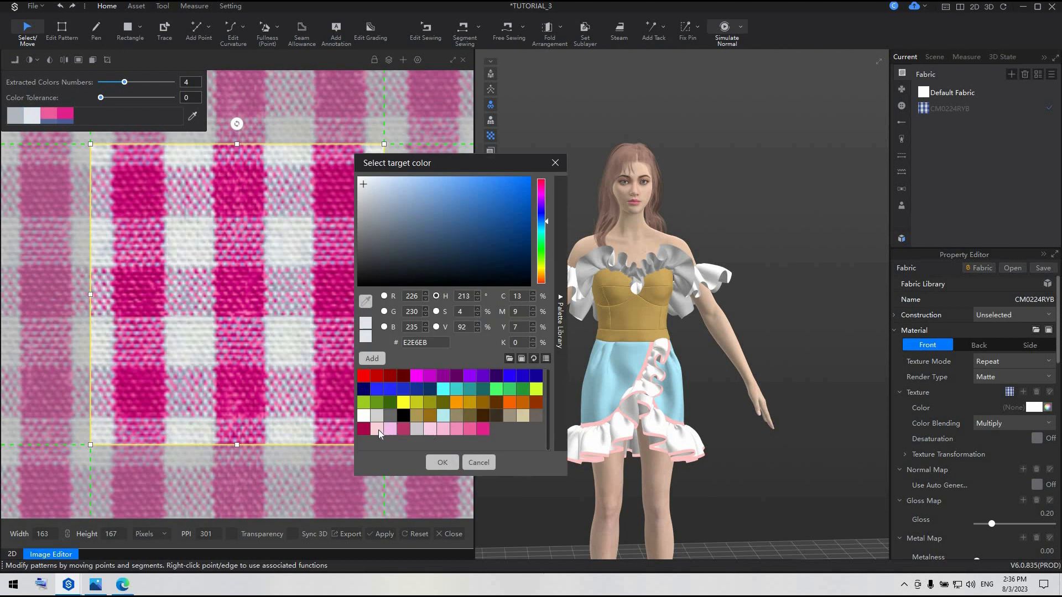
{"action": "left_click", "coordinate": [376, 429]}
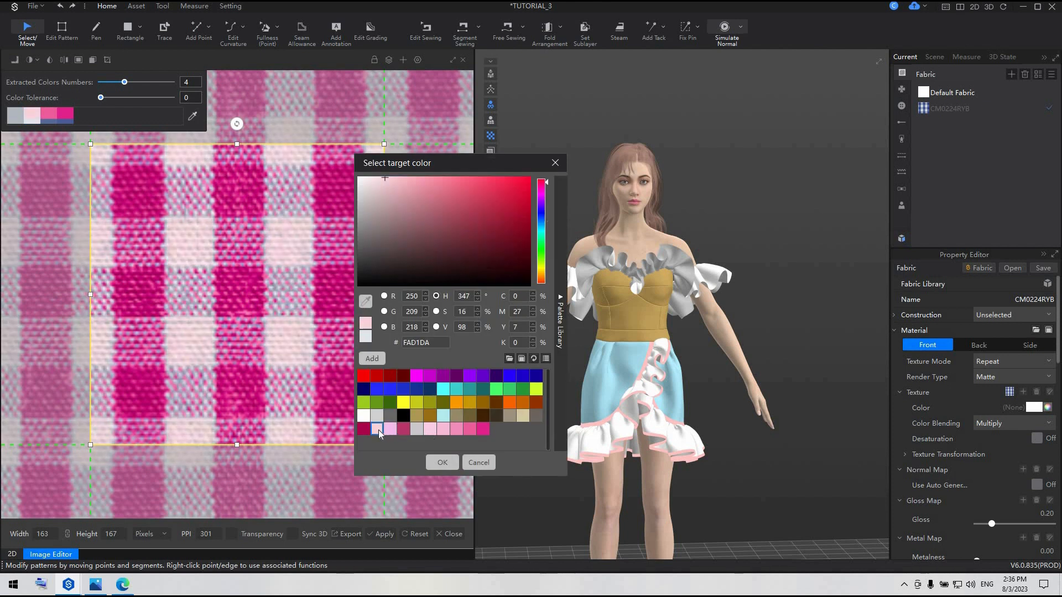
{"action": "left_click", "coordinate": [430, 430]}
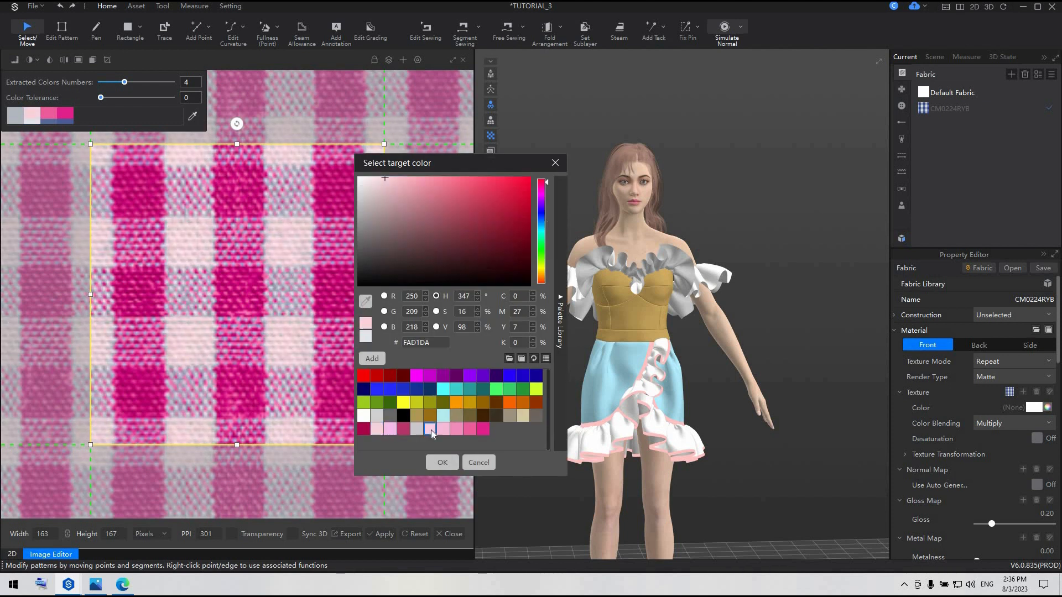
{"action": "left_click", "coordinate": [378, 430]}
{"action": "left_click", "coordinate": [442, 463]}
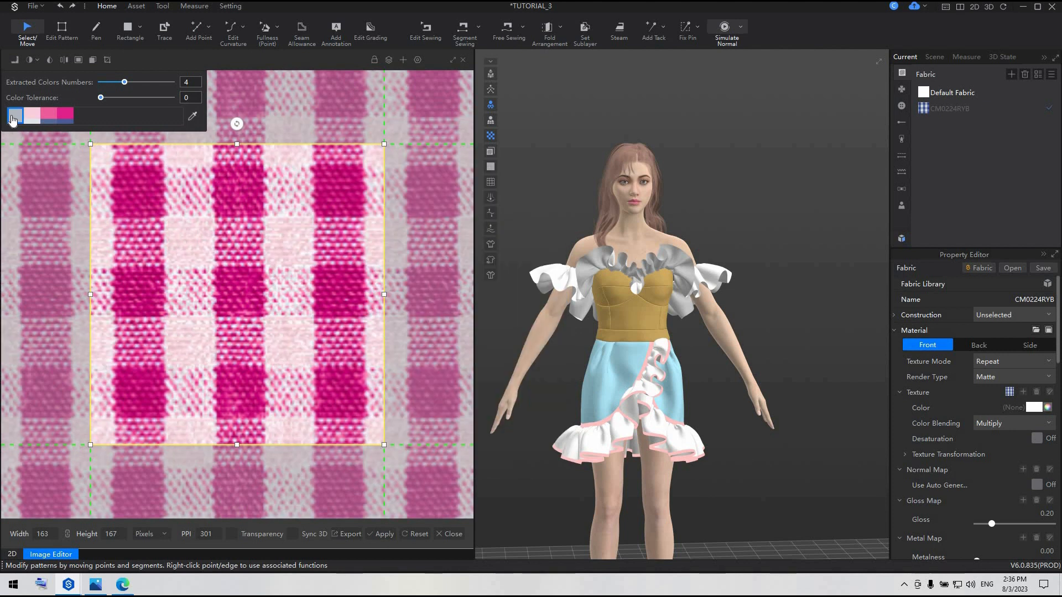
{"action": "left_click", "coordinate": [12, 121]}
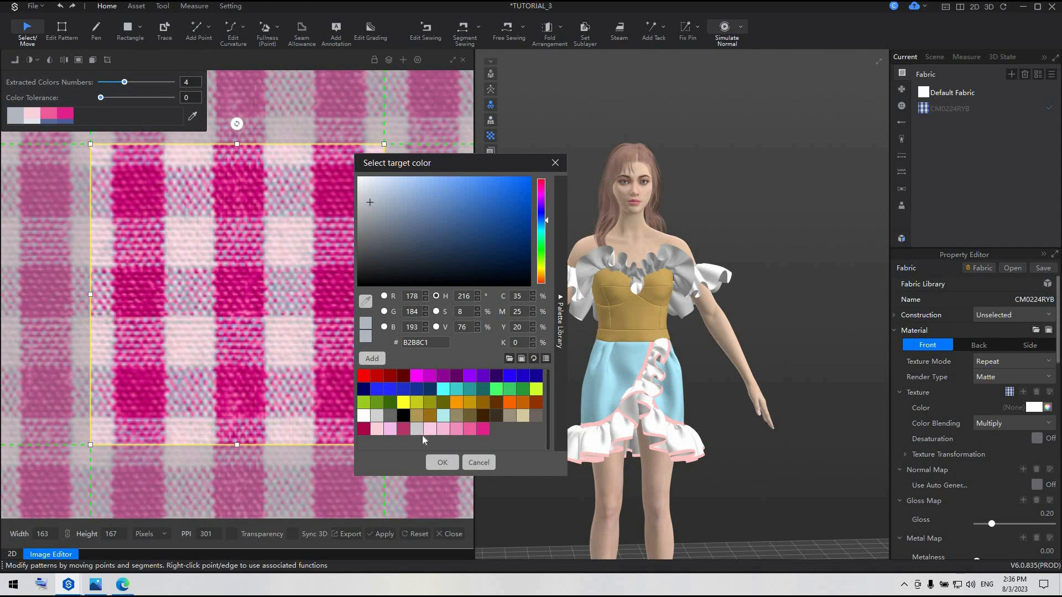
{"action": "left_click", "coordinate": [391, 430]}
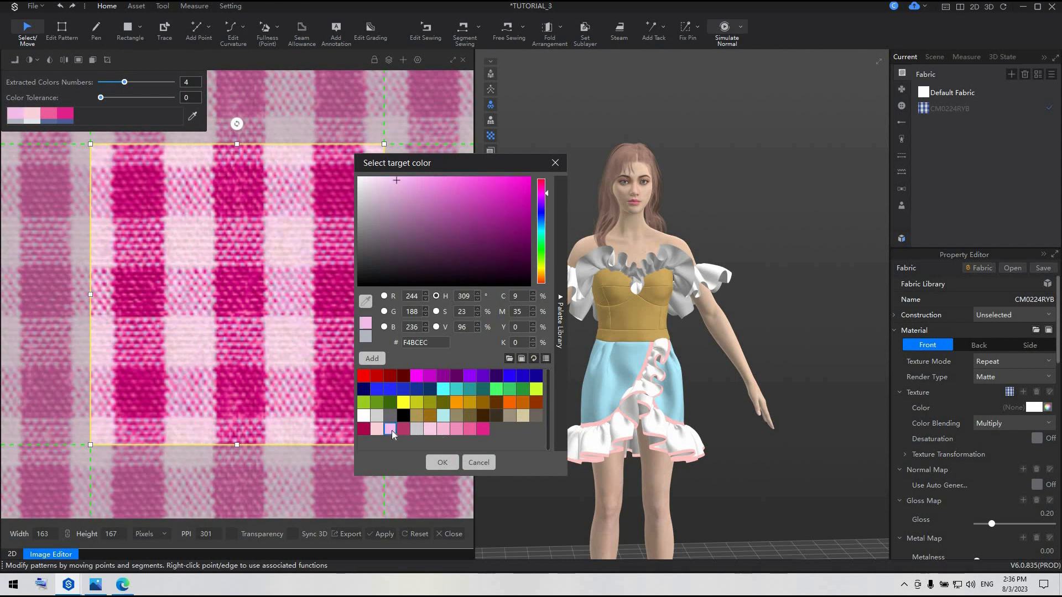
{"action": "left_click", "coordinate": [441, 463]}
Assign the recolored CM0224RYB fabric to all the bodice patterns and both skirt patterns
{"action": "scroll", "coordinate": [350, 365], "scroll_direction": "down", "scroll_amount": 3}
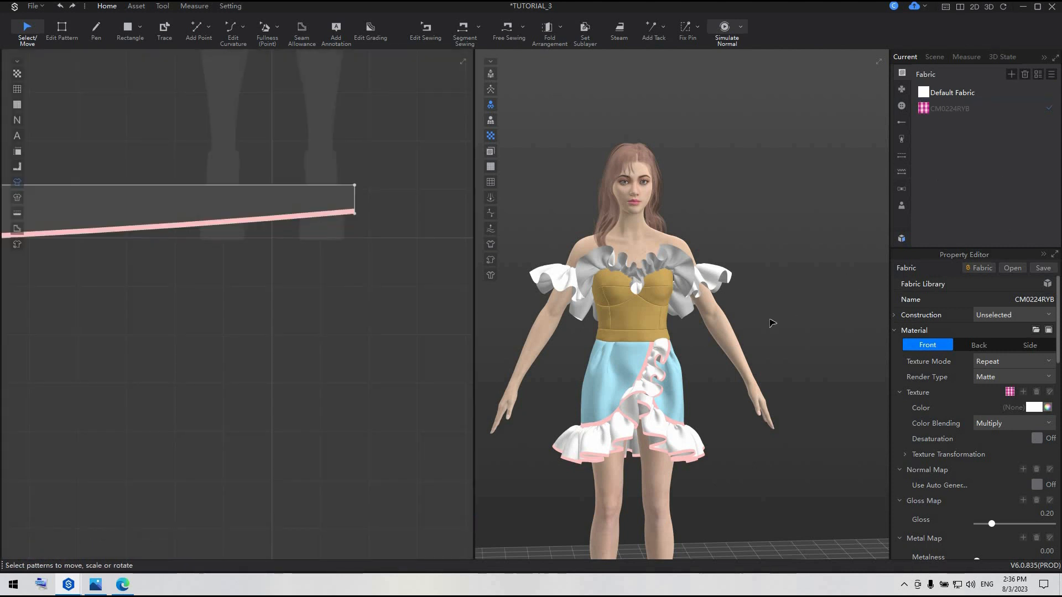
{"action": "scroll", "coordinate": [322, 268], "scroll_direction": "down", "scroll_amount": 10}
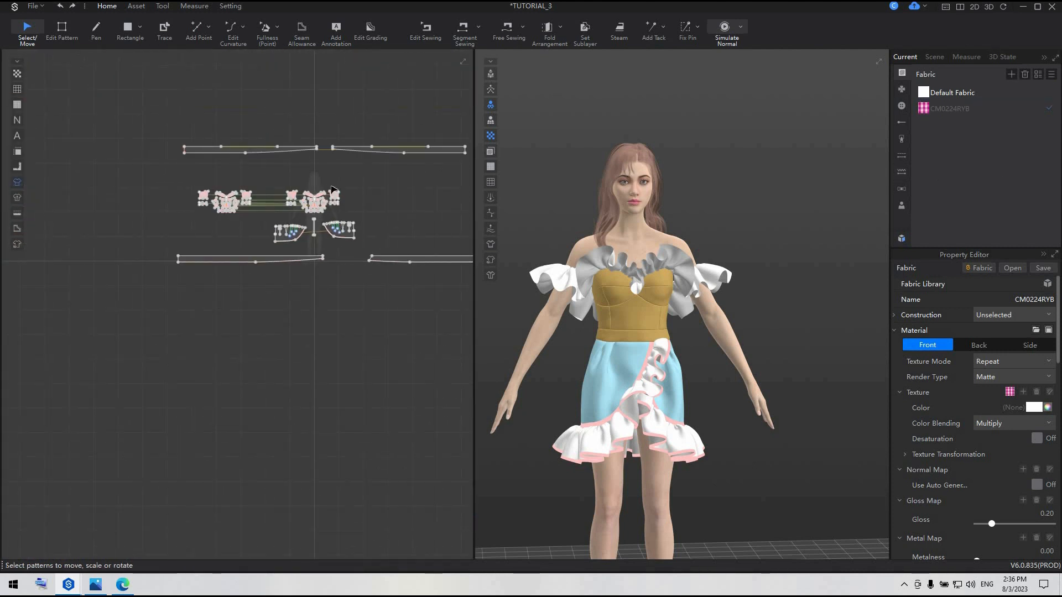
{"action": "scroll", "coordinate": [334, 189], "scroll_direction": "up", "scroll_amount": 3}
{"action": "key", "text": "z"}
{"action": "left_click_drag", "start_coordinate": [54, 171], "coordinate": [400, 308]}
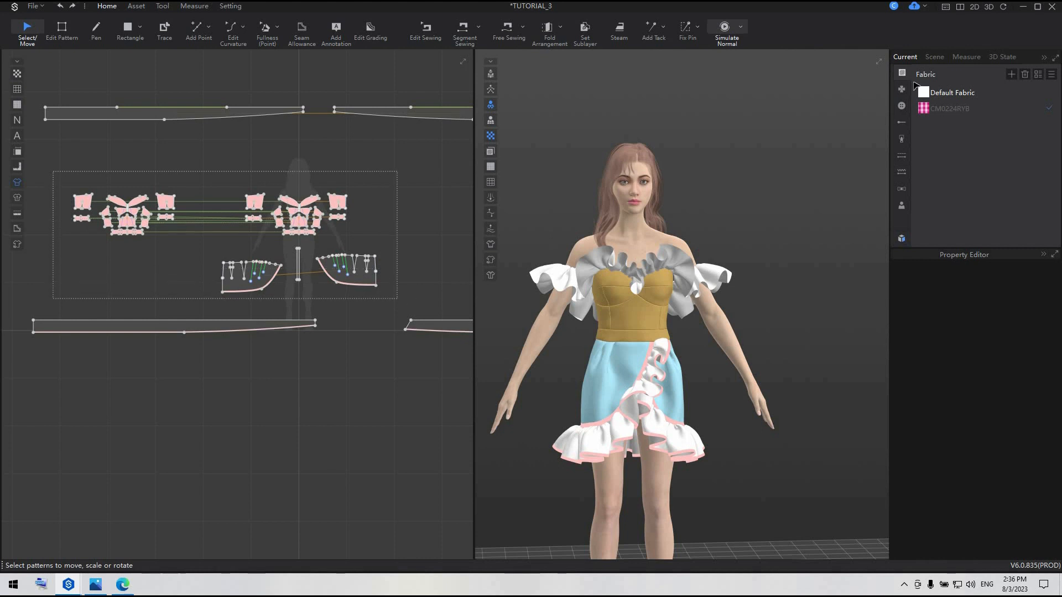
{"action": "right_click", "coordinate": [967, 109]}
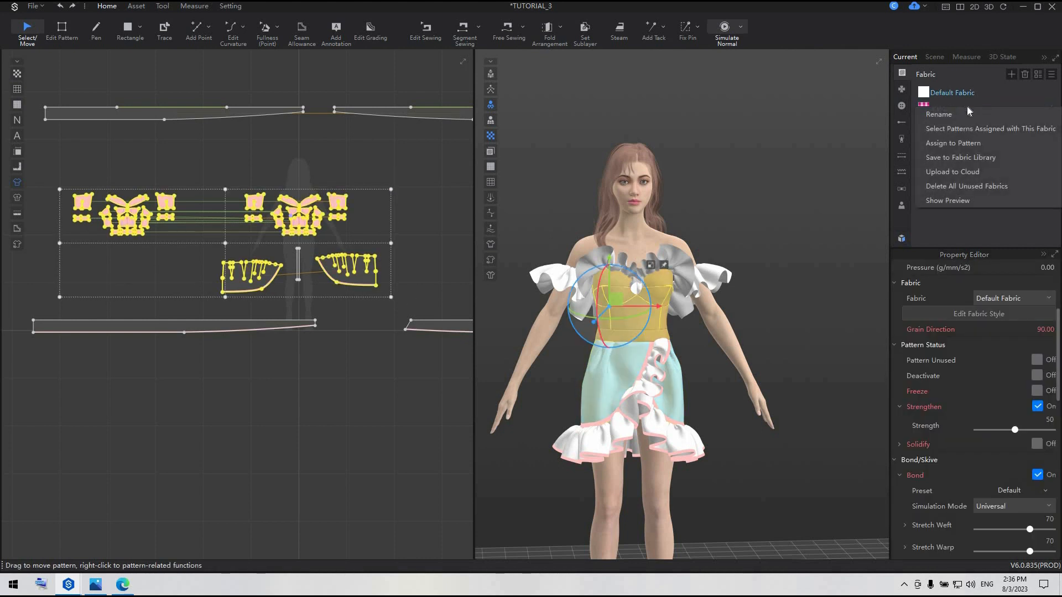
{"action": "left_click", "coordinate": [968, 144]}
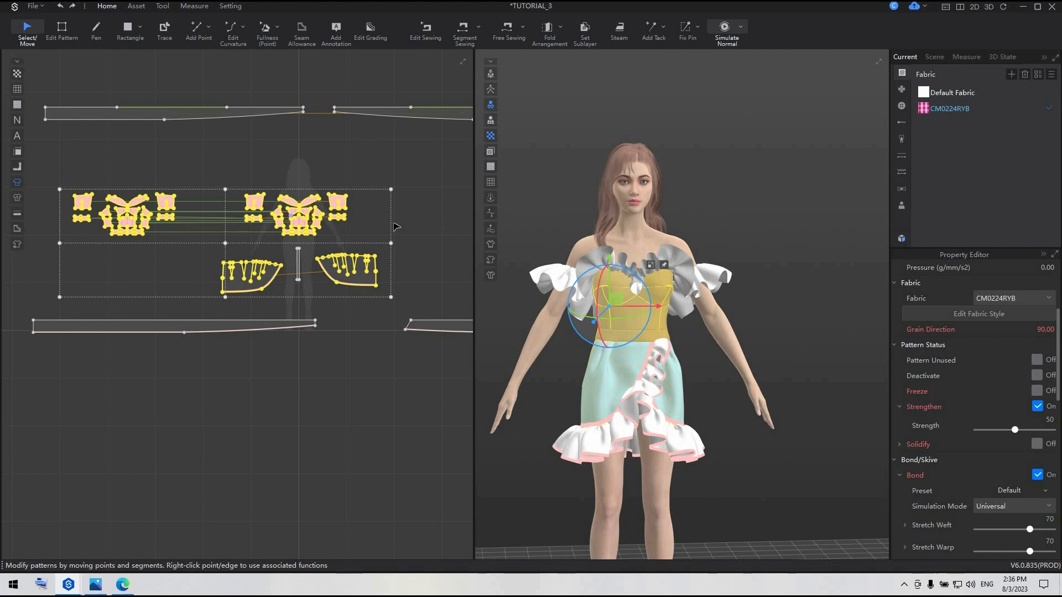
Assign Default Fabric to the front and back waistband patterns below the bodice
{"action": "left_click", "coordinate": [202, 114]}
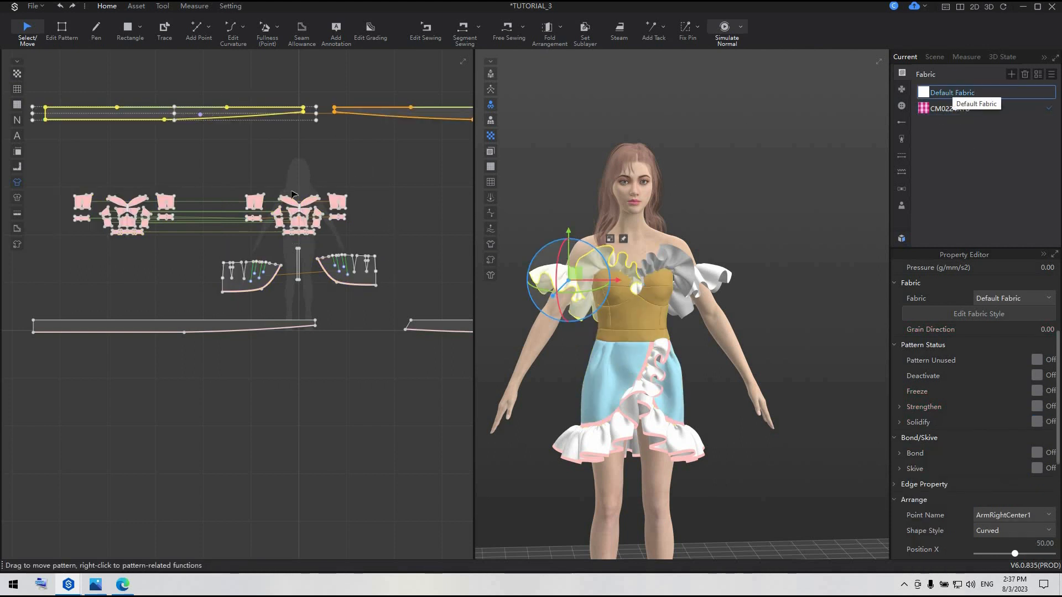
{"action": "scroll", "coordinate": [282, 274], "scroll_direction": "up", "scroll_amount": 5}
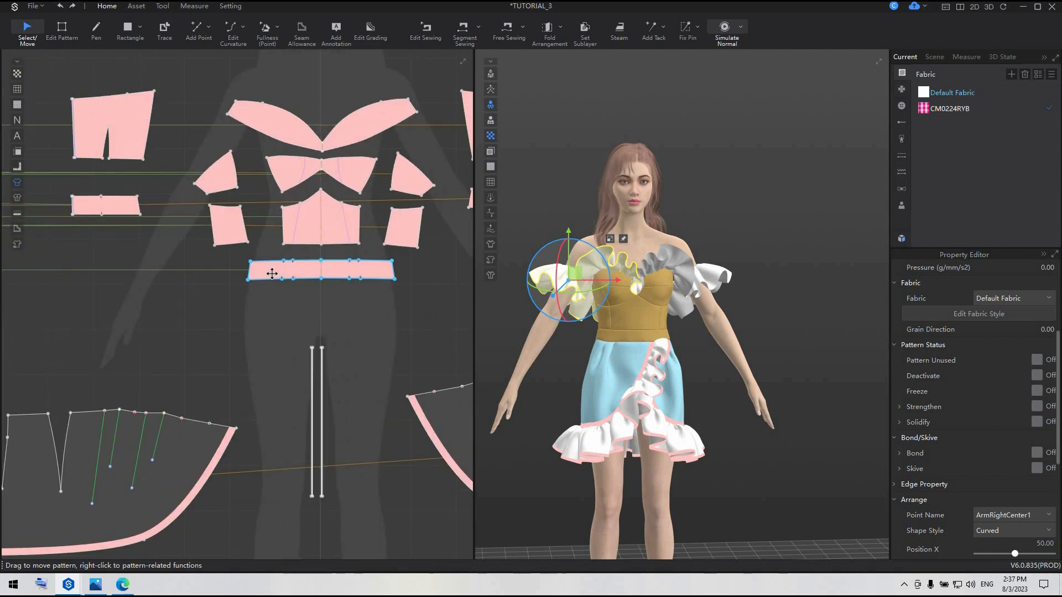
{"action": "left_click", "coordinate": [279, 273]}
{"action": "left_click", "coordinate": [111, 206], "text": "shift"}
{"action": "scroll", "coordinate": [338, 332], "scroll_direction": "down", "scroll_amount": 4}
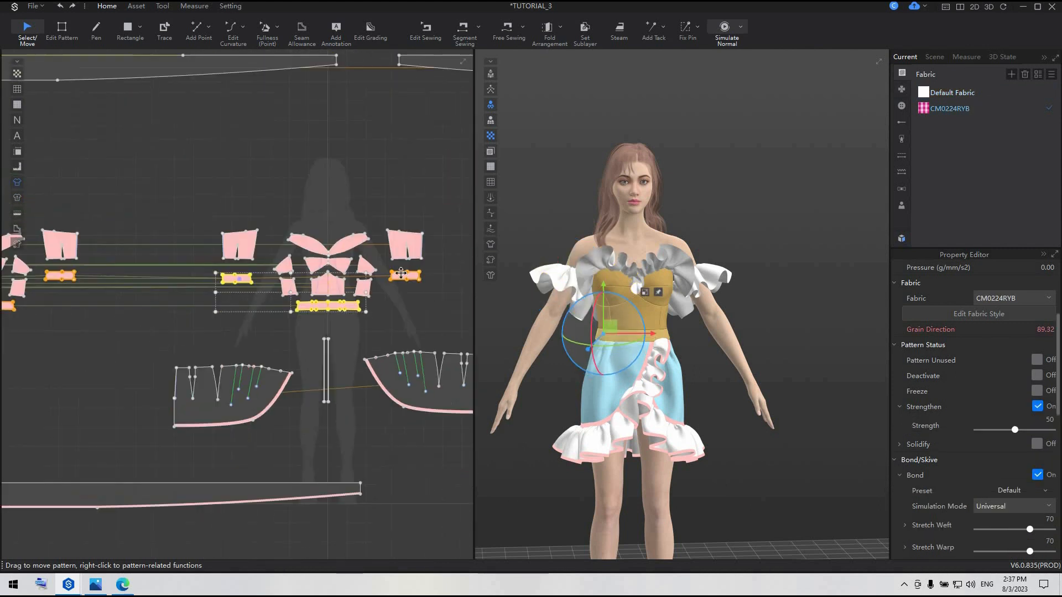
{"action": "left_click", "coordinate": [401, 275], "text": "shift"}
{"action": "middle_click_drag", "start_coordinate": [50, 326], "coordinate": [261, 305]}
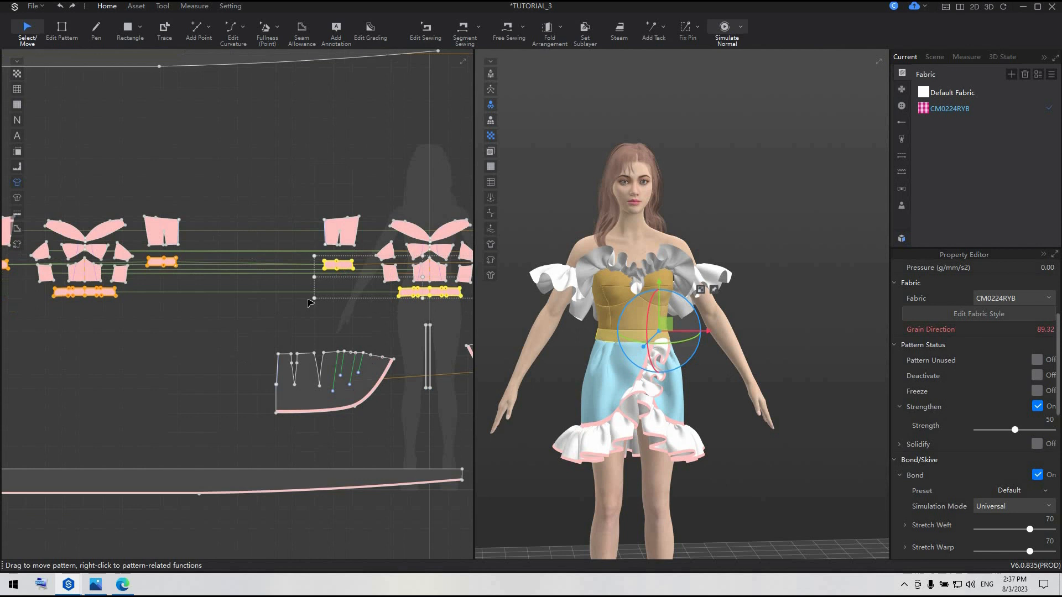
{"action": "right_click", "coordinate": [974, 94]}
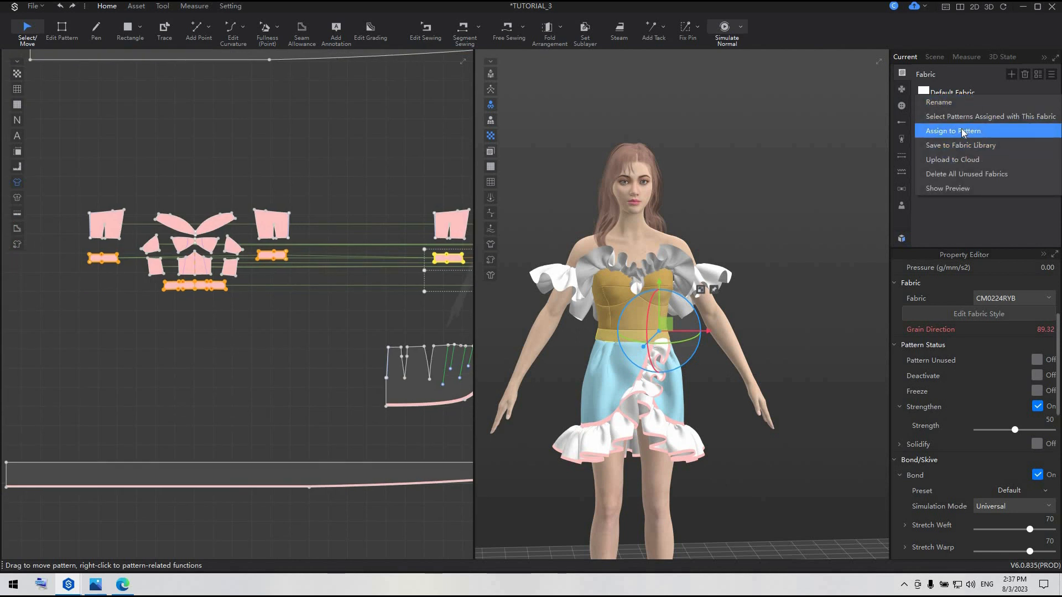
{"action": "left_click", "coordinate": [961, 128]}
{"action": "left_click", "coordinate": [342, 336]}
Set the color of Default Fabric to the palette's darkest pink, E0218A
{"action": "scroll", "coordinate": [343, 334], "scroll_direction": "down", "scroll_amount": 5}
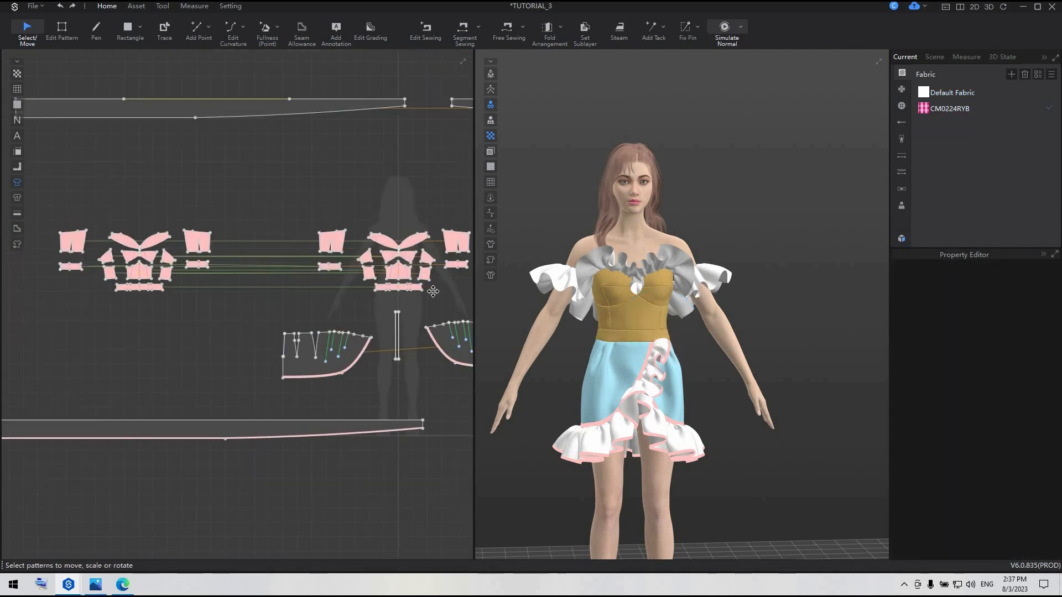
{"action": "left_click", "coordinate": [987, 94]}
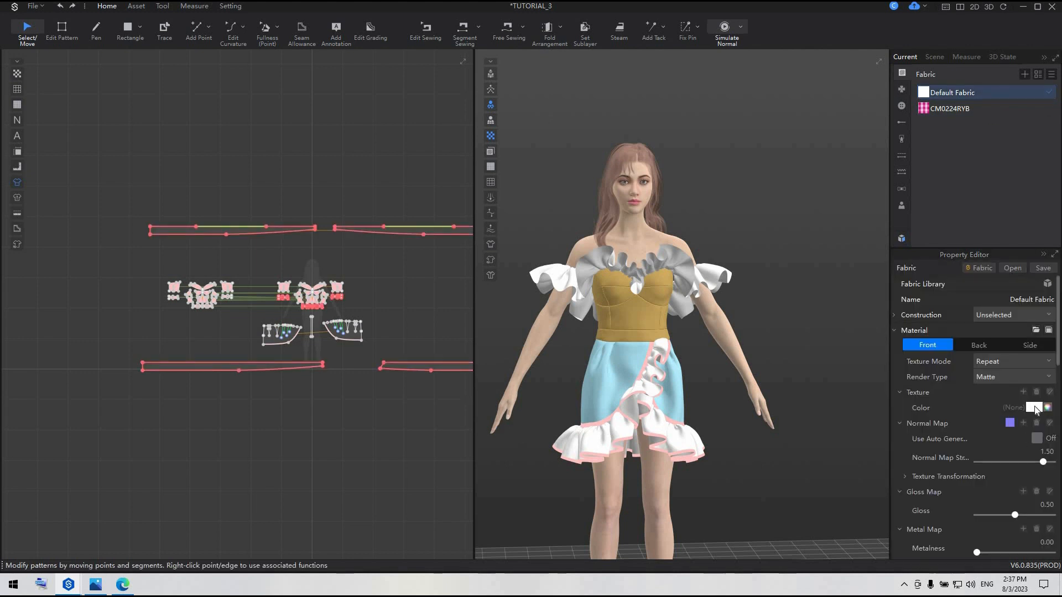
{"action": "left_click", "coordinate": [1035, 408]}
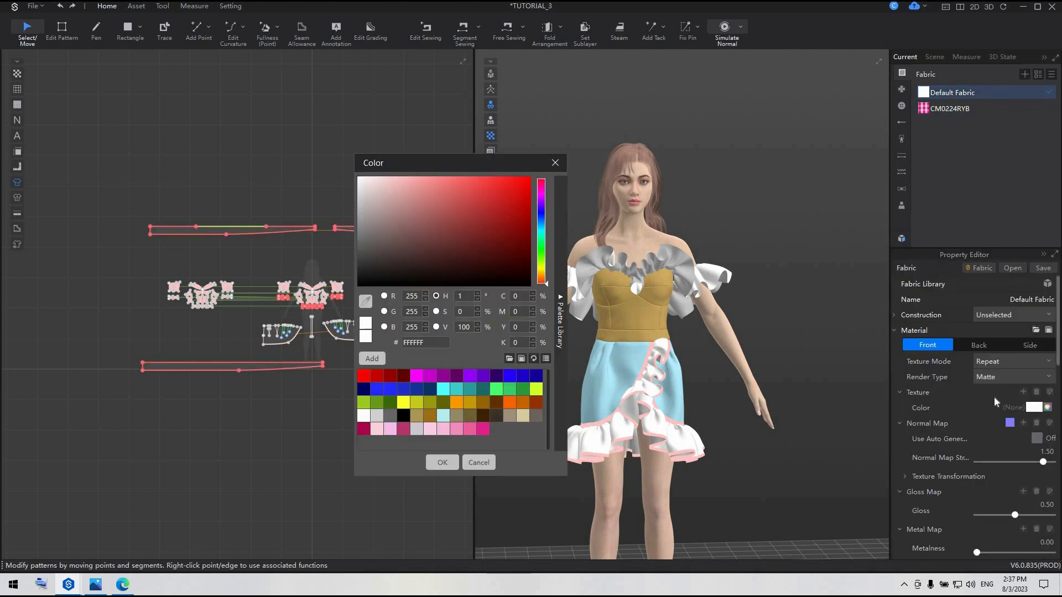
{"action": "left_click", "coordinate": [483, 430]}
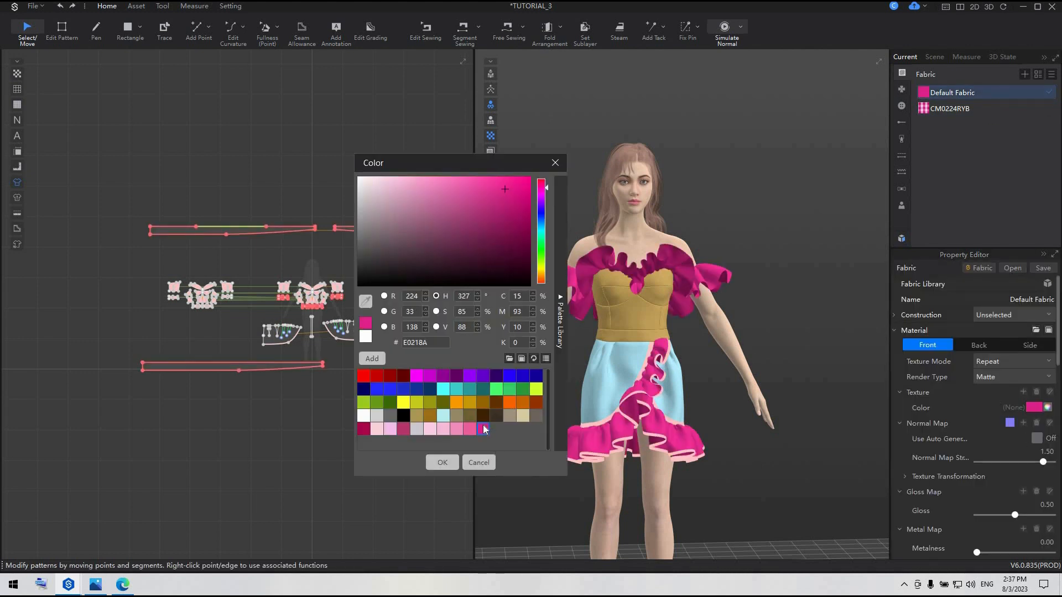
{"action": "left_click", "coordinate": [440, 462]}
{"action": "left_click", "coordinate": [339, 433]}
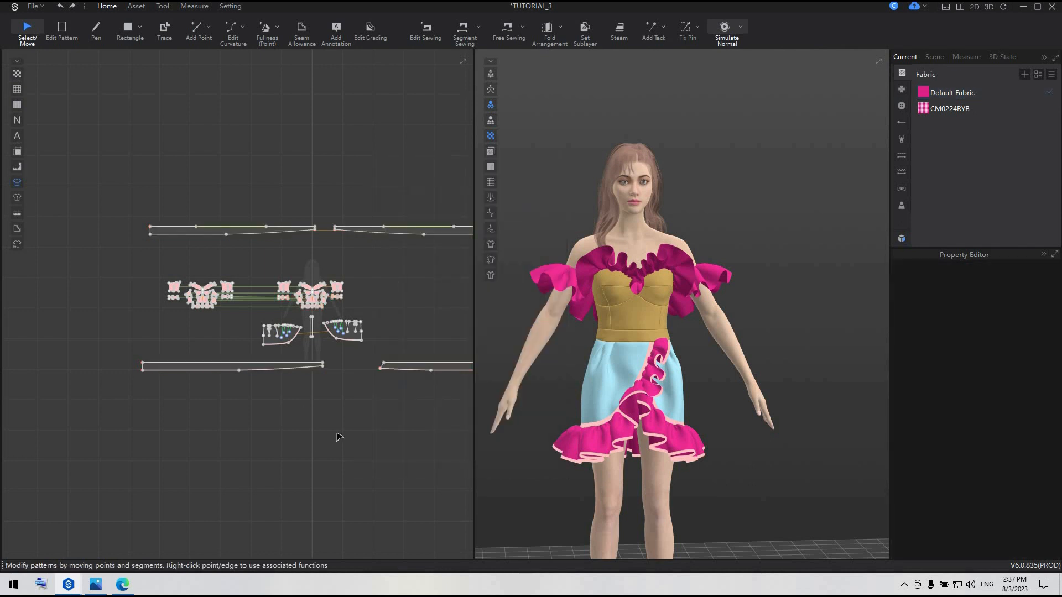
Turn off strengthening on the bodice with all garment patterns selected, and save the project
{"action": "scroll", "coordinate": [339, 434], "scroll_direction": "down", "scroll_amount": 3}
{"action": "left_click_drag", "start_coordinate": [457, 408], "coordinate": [189, 260]}
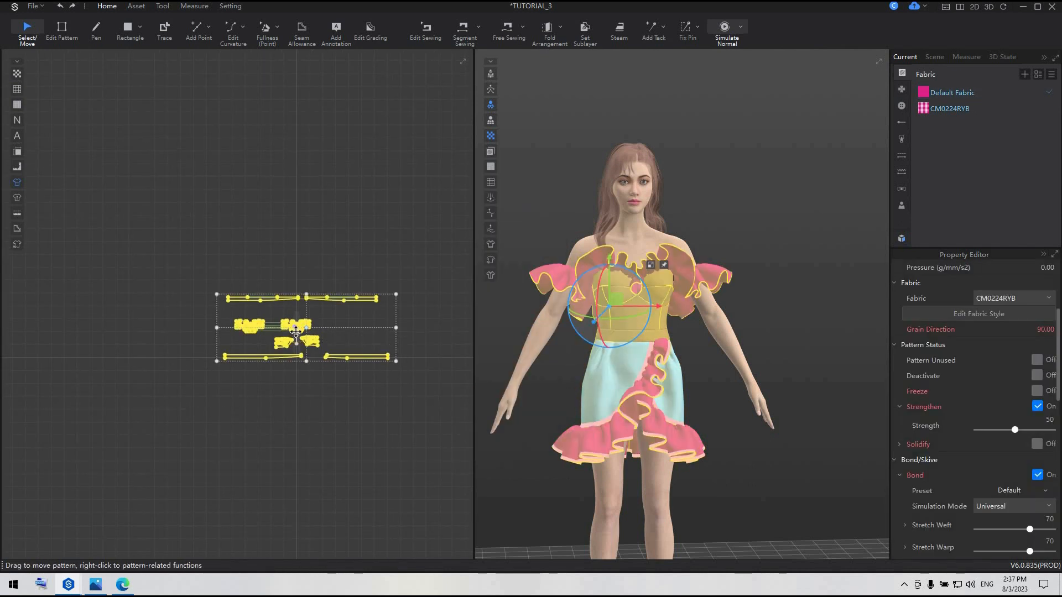
{"action": "scroll", "coordinate": [297, 330], "scroll_direction": "up", "scroll_amount": 3}
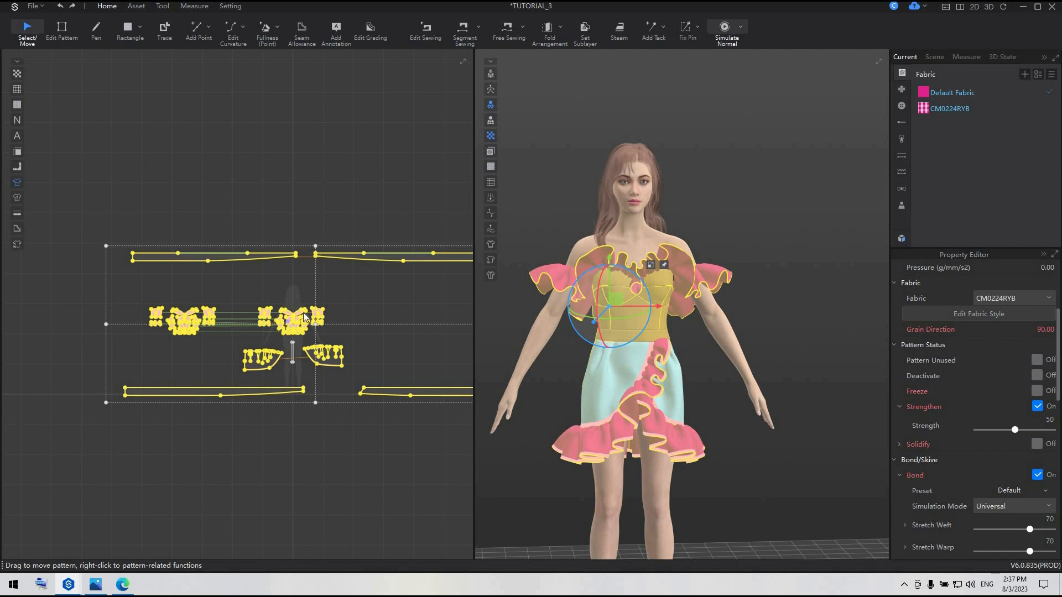
{"action": "right_click", "coordinate": [303, 317]}
{"action": "left_click", "coordinate": [331, 194]}
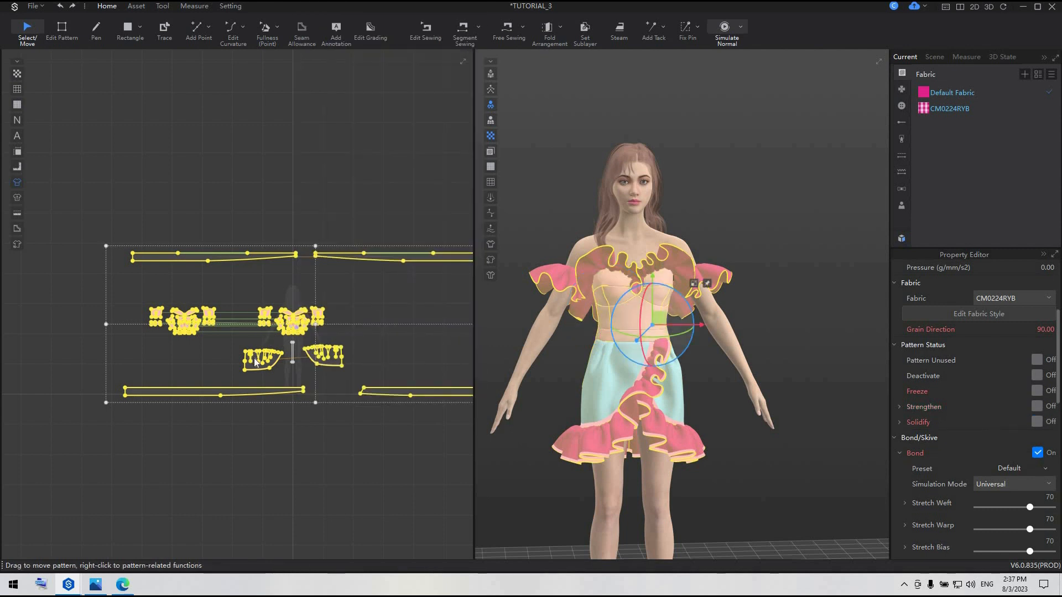
{"action": "right_click", "coordinate": [255, 363]}
{"action": "left_click", "coordinate": [337, 193]}
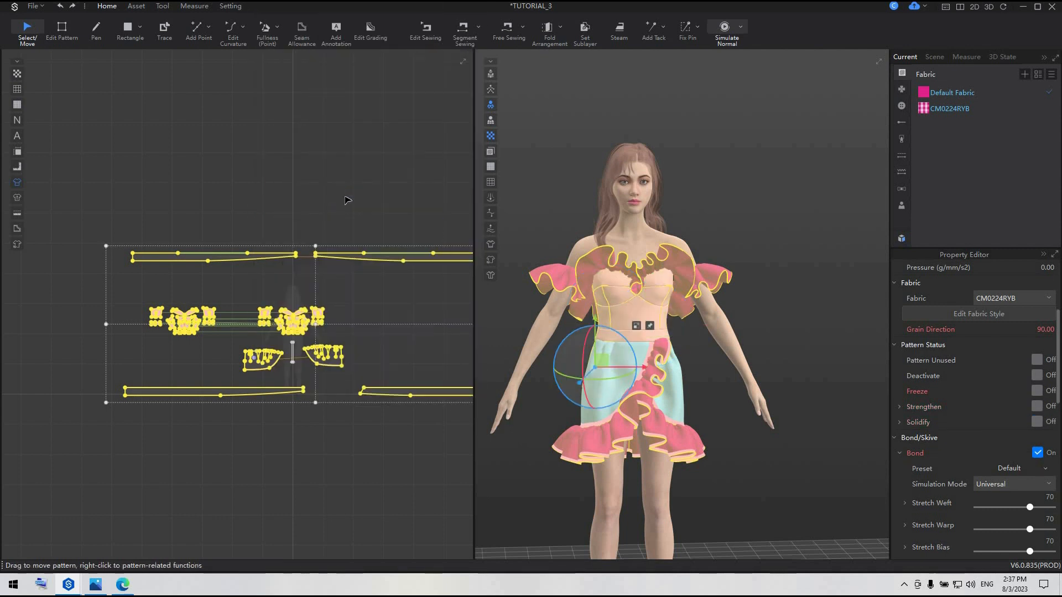
{"action": "left_click", "coordinate": [347, 201]}
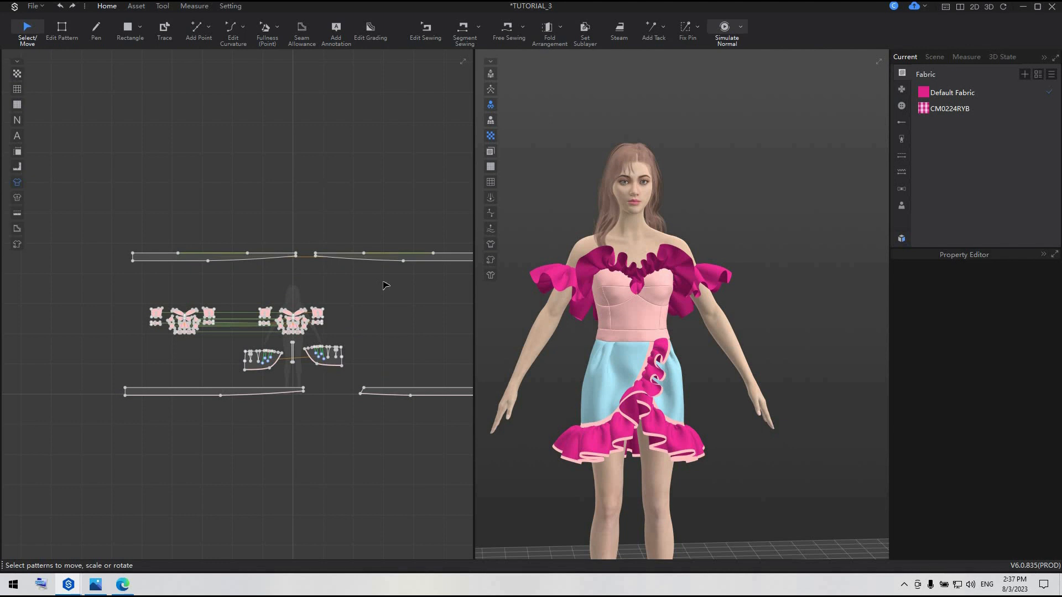
{"action": "key", "text": "ctrl+s"}
Unfreeze the skirt patterns and hide the function color styles in the 3D view to show the actual fabrics
{"action": "scroll", "coordinate": [255, 368], "scroll_direction": "up", "scroll_amount": 3}
{"action": "left_click", "coordinate": [270, 365]}
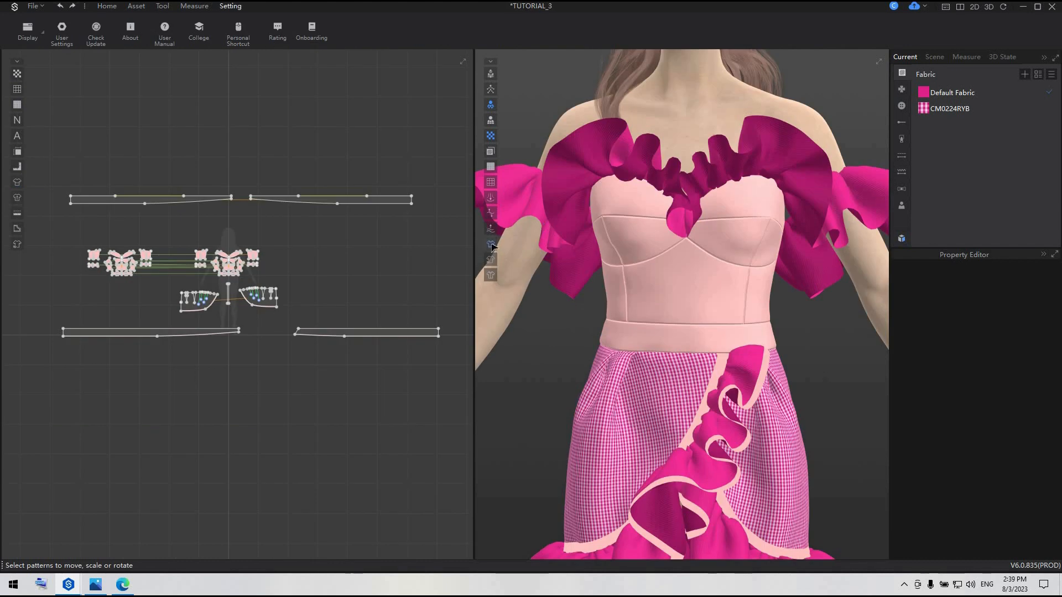
{"action": "left_click", "coordinate": [492, 260]}
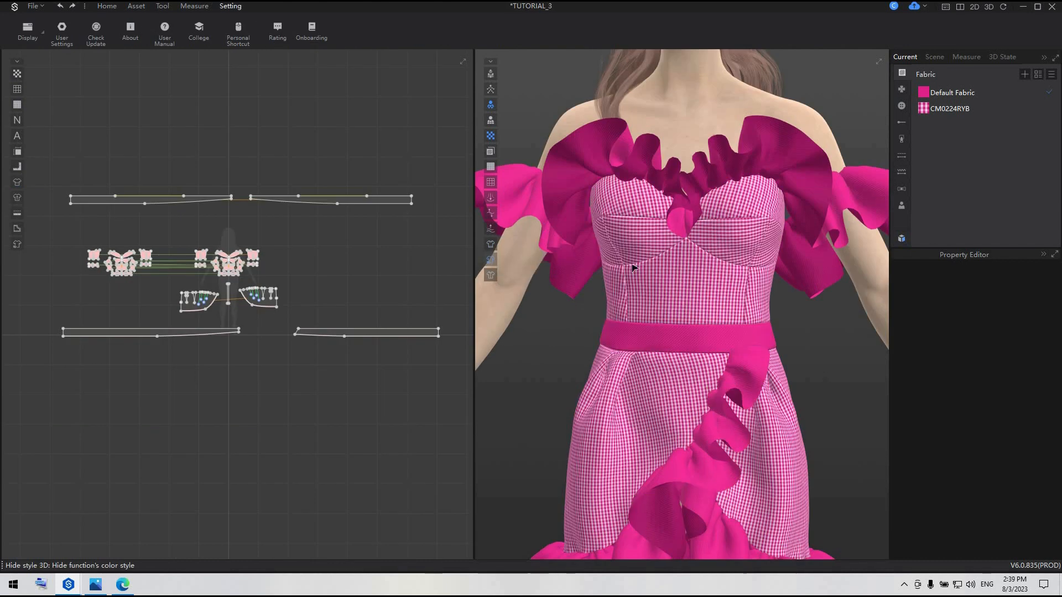
{"action": "scroll", "coordinate": [719, 343], "scroll_direction": "down", "scroll_amount": 2}
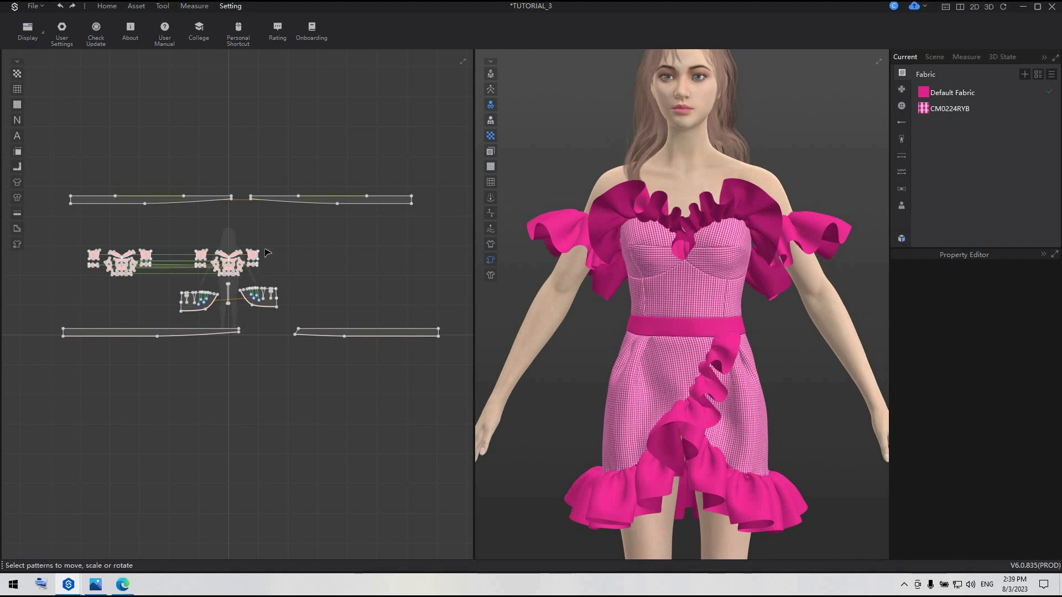
Examine the bond presets offered for the bodice patterns and inspect the dress fabrics up close
{"action": "scroll", "coordinate": [156, 271], "scroll_direction": "up", "scroll_amount": 2}
{"action": "middle_click_drag", "start_coordinate": [155, 267], "coordinate": [195, 269]}
{"action": "left_click_drag", "start_coordinate": [46, 228], "coordinate": [378, 302]}
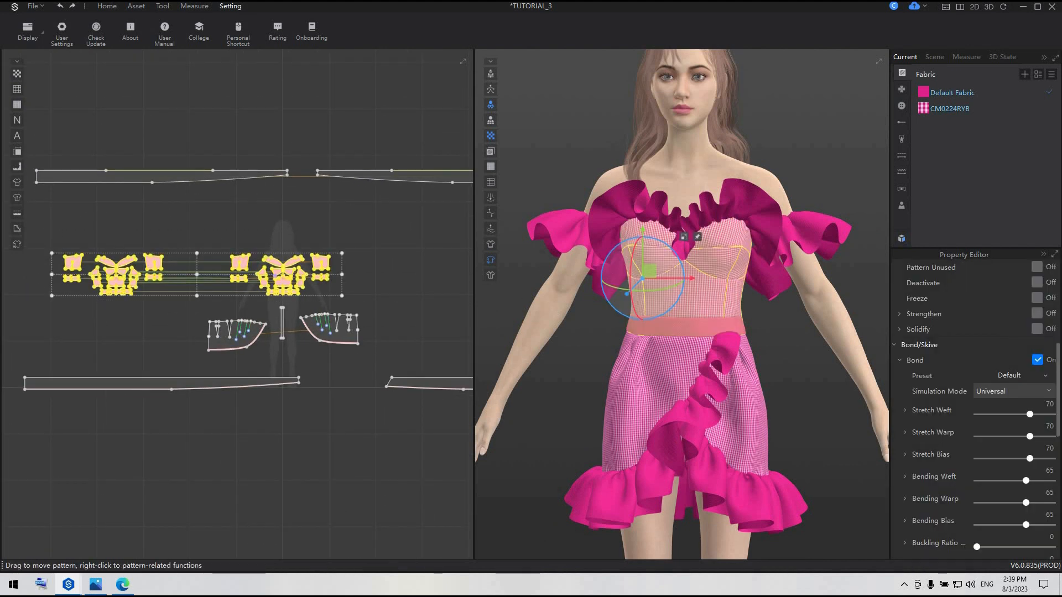
{"action": "left_click", "coordinate": [1044, 376]}
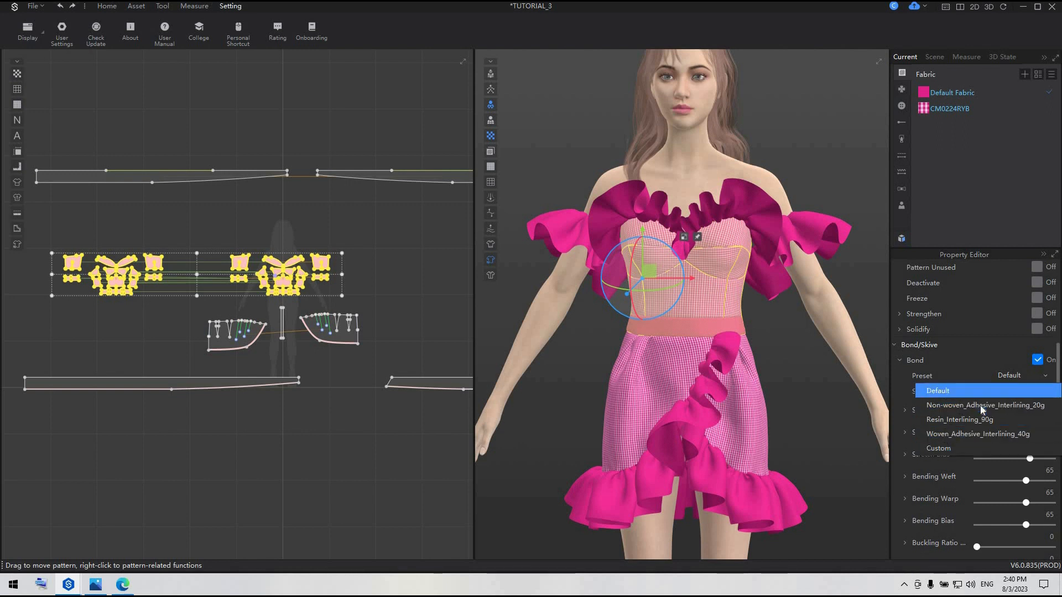
{"action": "left_click", "coordinate": [380, 441]}
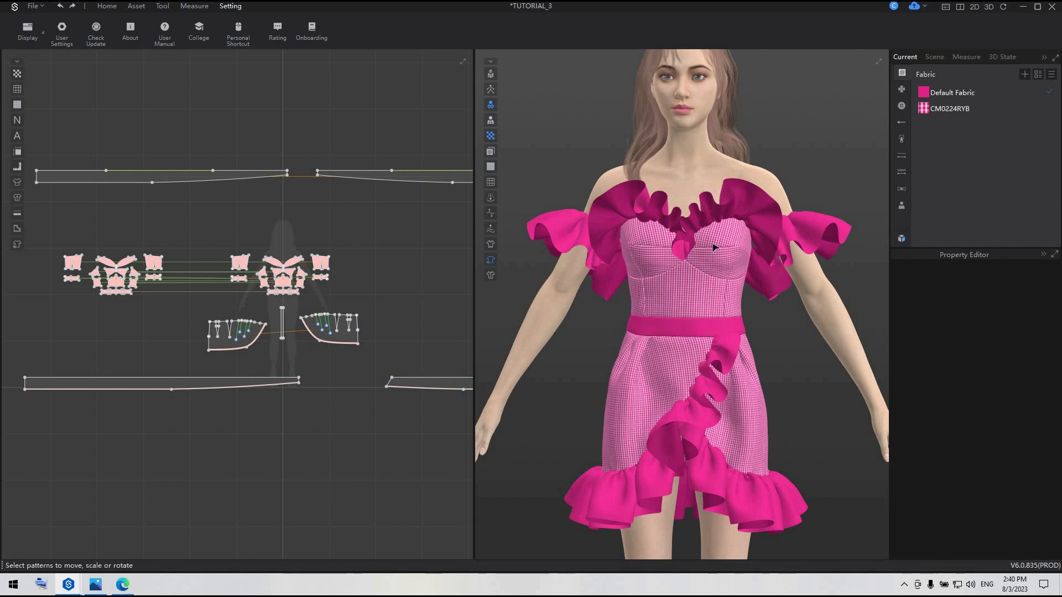
{"action": "scroll", "coordinate": [713, 251], "scroll_direction": "up", "scroll_amount": 3}
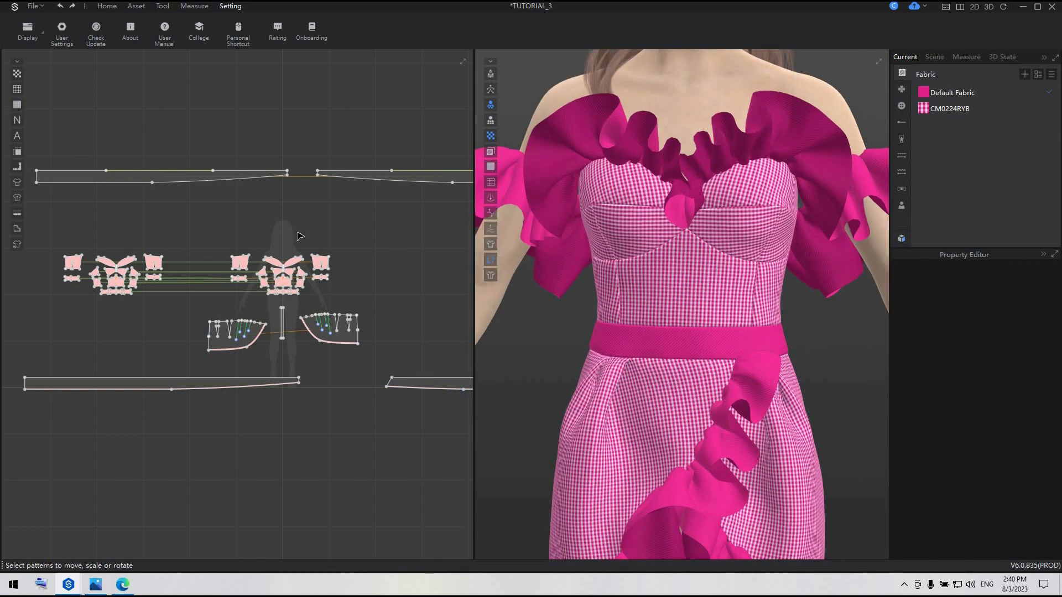
{"action": "scroll", "coordinate": [710, 321], "scroll_direction": "down", "scroll_amount": 2}
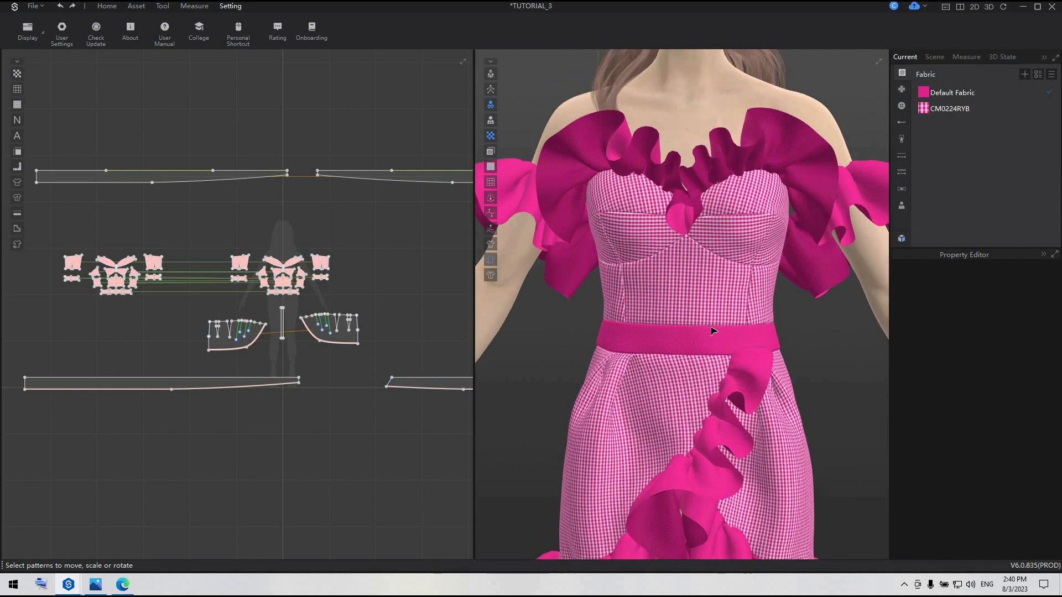
{"action": "scroll", "coordinate": [290, 268], "scroll_direction": "down", "scroll_amount": 2}
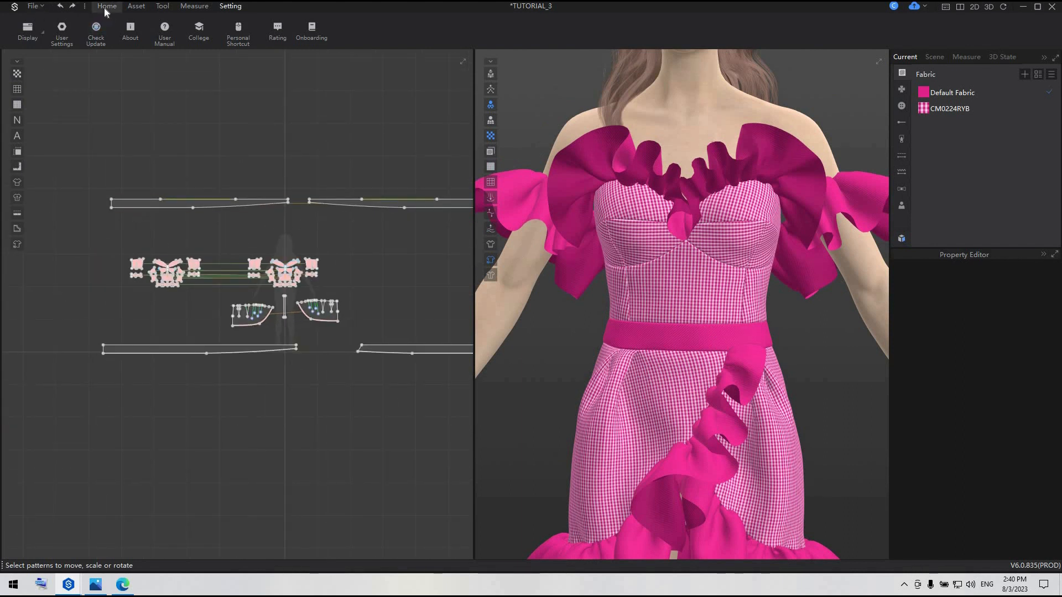
Enlarge the pink checked CM0224RYB texture with Edit Texture, using a skirt pattern as the selection
{"action": "left_click", "coordinate": [136, 6]}
{"action": "left_click", "coordinate": [38, 27]}
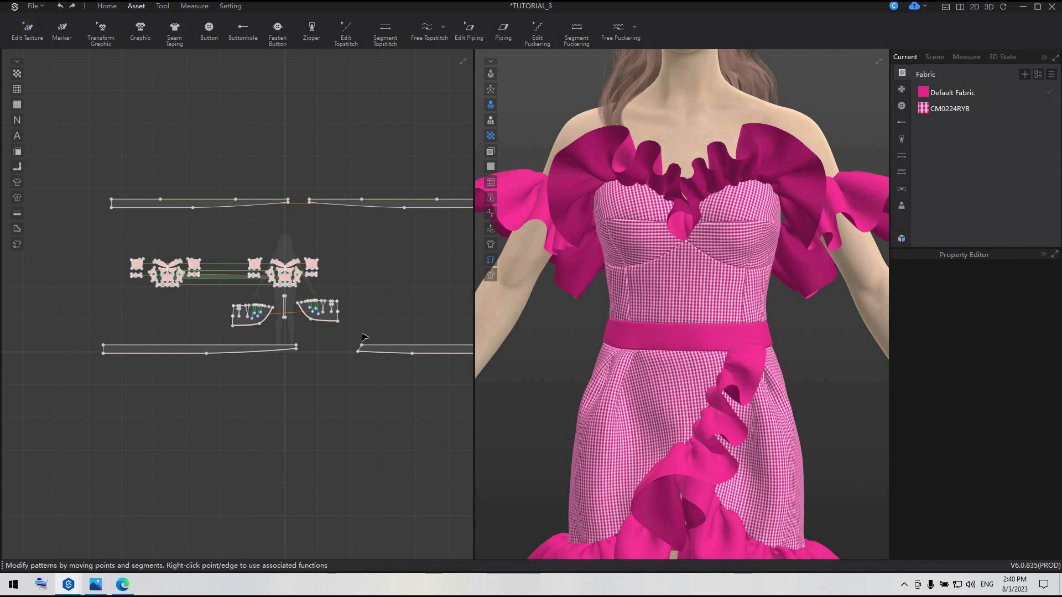
{"action": "left_click", "coordinate": [330, 322]}
{"action": "scroll", "coordinate": [391, 119], "scroll_direction": "down", "scroll_amount": 1}
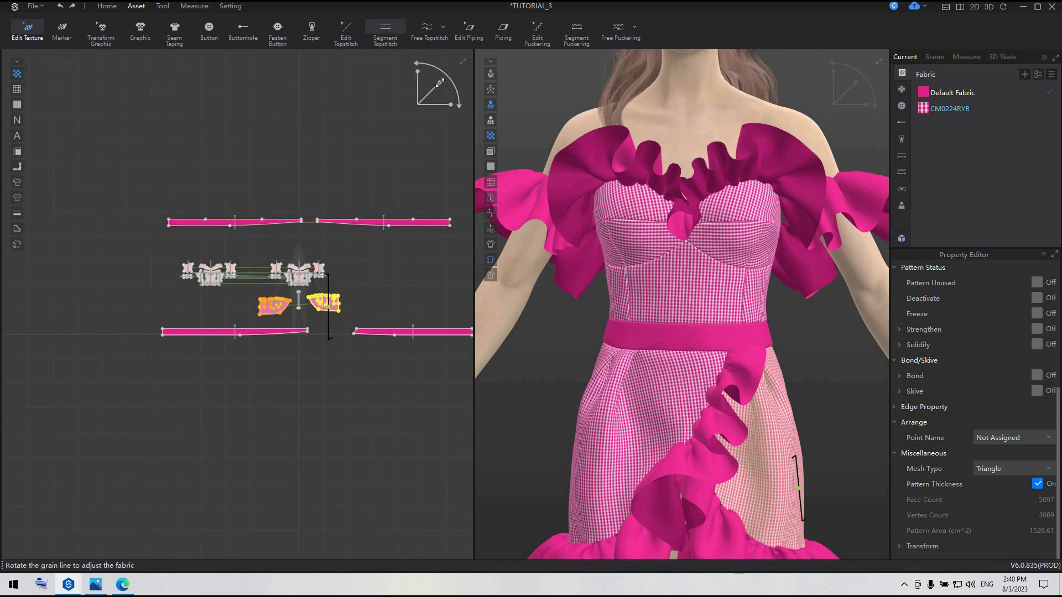
{"action": "mouse_move", "coordinate": [440, 83]}
{"action": "left_mouse_down"}
{"action": "mouse_move", "coordinate": [466, 64]}
{"action": "mouse_move", "coordinate": [393, 98]}
{"action": "mouse_move", "coordinate": [432, 68]}
{"action": "left_mouse_up"}
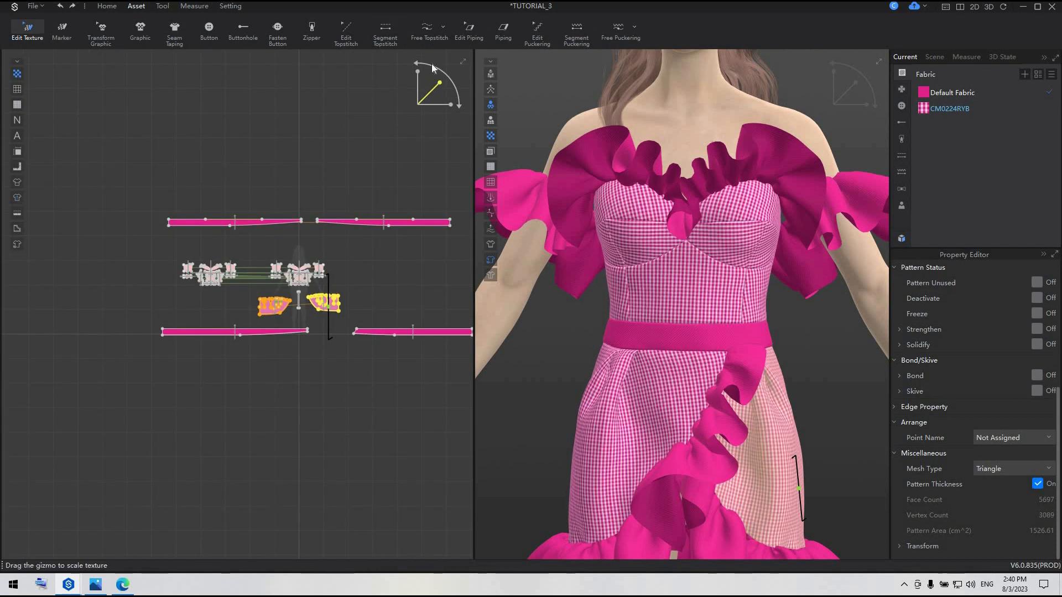
{"action": "scroll", "coordinate": [461, 88], "scroll_direction": "up", "scroll_amount": 1}
{"action": "scroll", "coordinate": [650, 209], "scroll_direction": "up", "scroll_amount": 4}
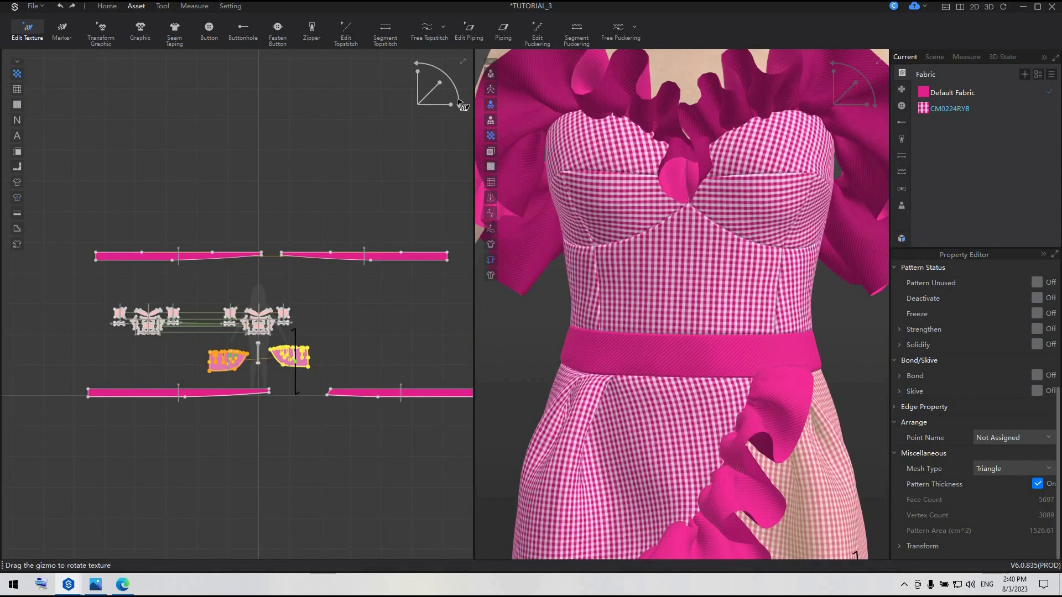
{"action": "left_click_drag", "start_coordinate": [440, 82], "coordinate": [512, 48]}
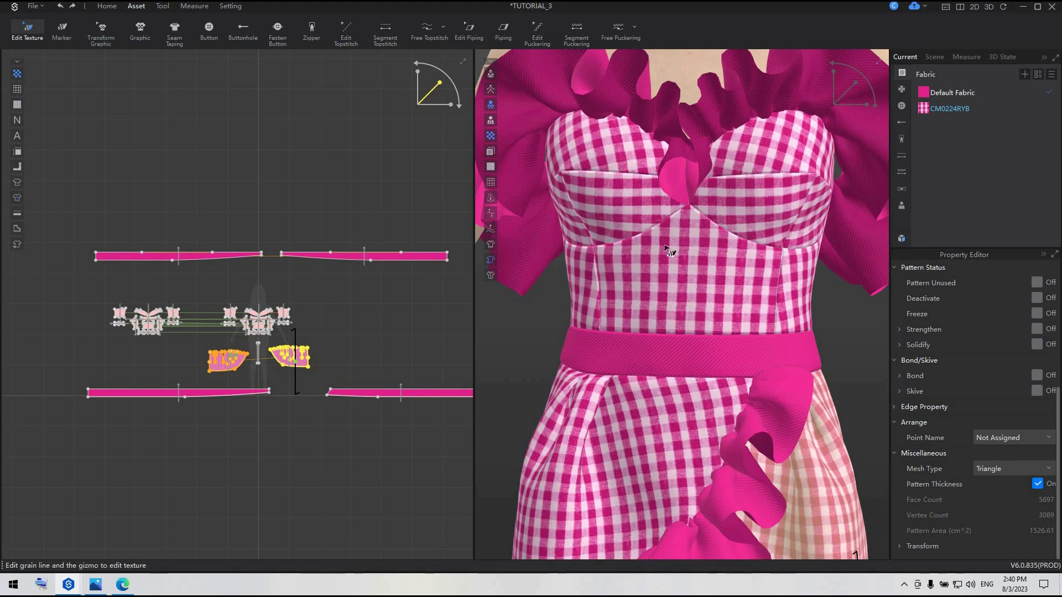
{"action": "scroll", "coordinate": [673, 252], "scroll_direction": "down", "scroll_amount": 5}
{"action": "left_click_drag", "start_coordinate": [437, 81], "coordinate": [481, 48]}
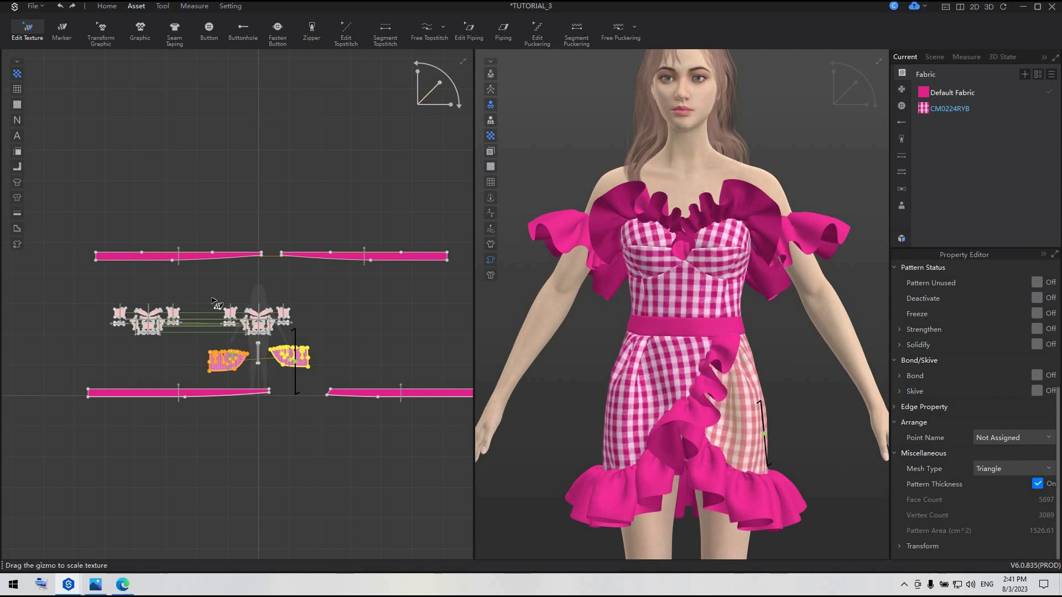
Adjust the grain line of the front upper cup patterns to align their checks
{"action": "scroll", "coordinate": [347, 228], "scroll_direction": "up", "scroll_amount": 8}
{"action": "scroll", "coordinate": [347, 228], "scroll_direction": "up", "scroll_amount": 5}
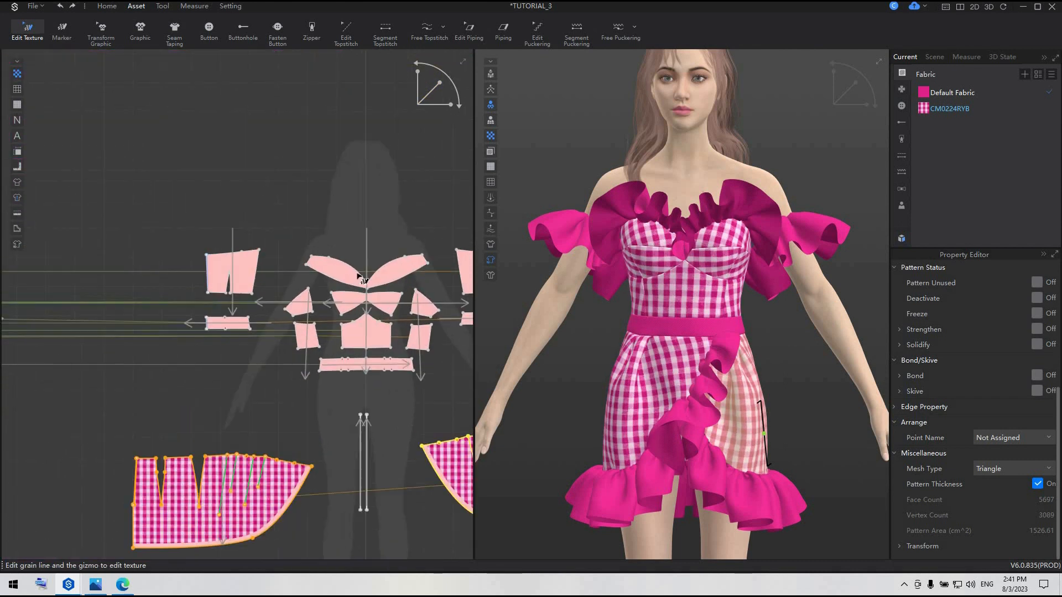
{"action": "left_click", "coordinate": [402, 342]}
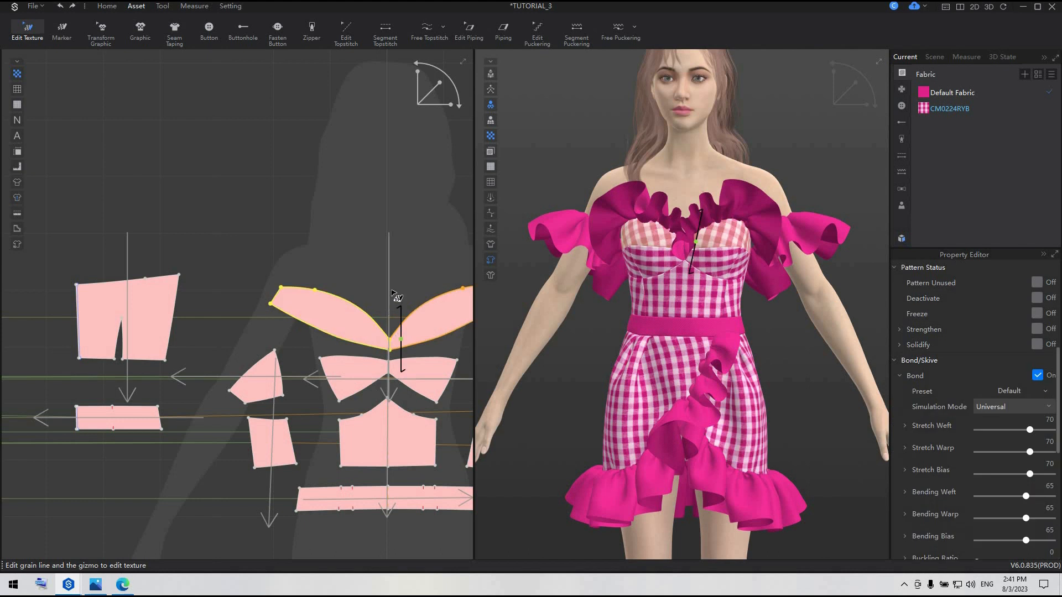
{"action": "middle_click_drag", "start_coordinate": [408, 341], "coordinate": [381, 312]}
{"action": "scroll", "coordinate": [383, 314], "scroll_direction": "up", "scroll_amount": 3}
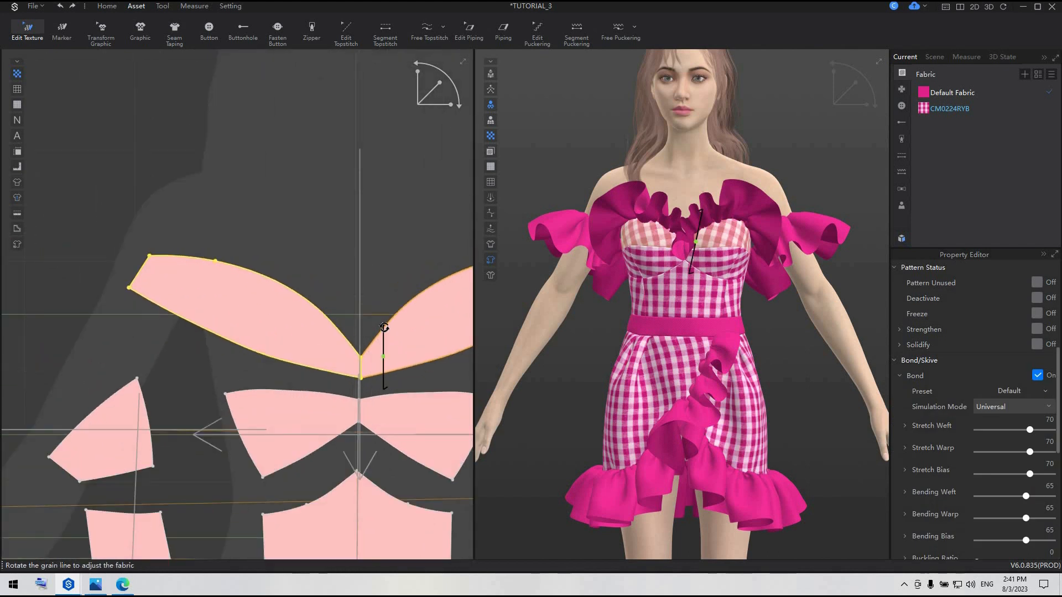
{"action": "left_click_drag", "start_coordinate": [384, 326], "coordinate": [383, 332]}
{"action": "scroll", "coordinate": [382, 349], "scroll_direction": "down", "scroll_amount": 5}
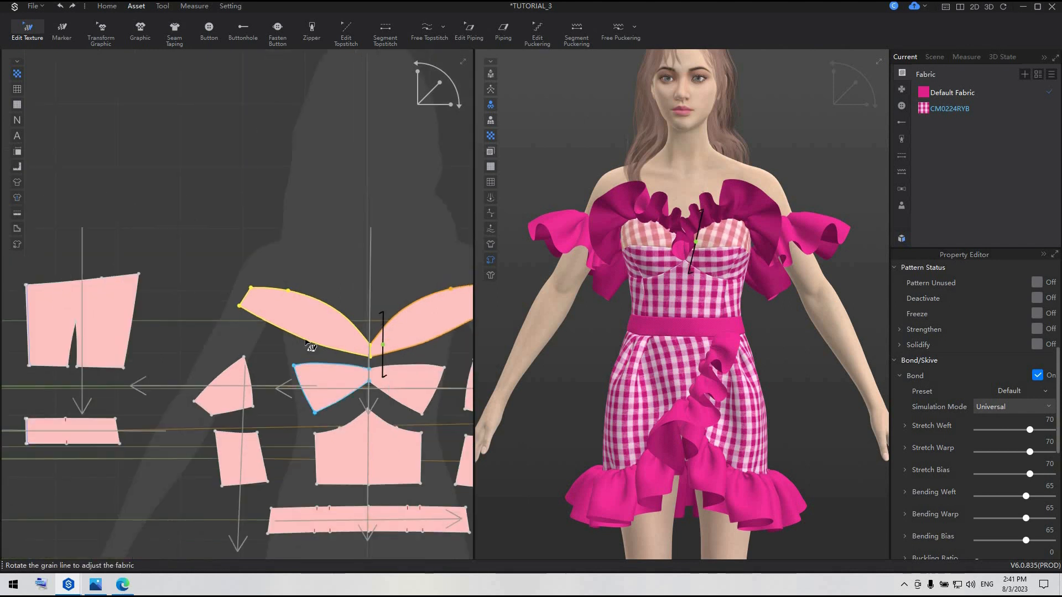
{"action": "right_click_drag", "start_coordinate": [646, 352], "coordinate": [593, 353]}
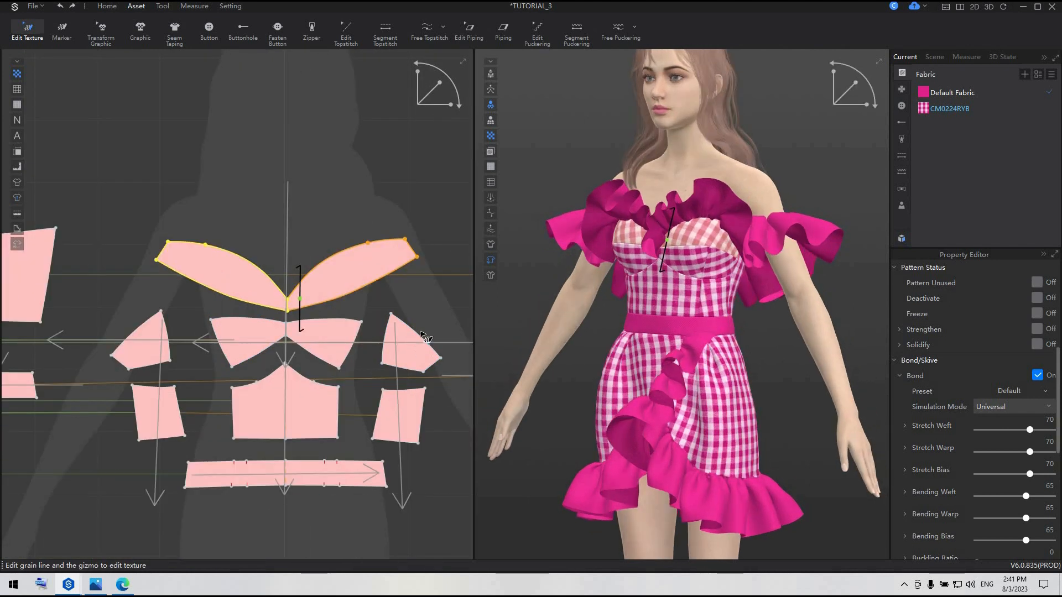
Shift the checked texture on the front side cup pattern by moving its grain line centre
{"action": "scroll", "coordinate": [420, 332], "scroll_direction": "up", "scroll_amount": 4}
{"action": "left_click", "coordinate": [282, 331]}
{"action": "left_click_drag", "start_coordinate": [282, 329], "coordinate": [205, 328]}
{"action": "left_click", "coordinate": [410, 369]}
{"action": "left_click_drag", "start_coordinate": [410, 370], "coordinate": [411, 346]}
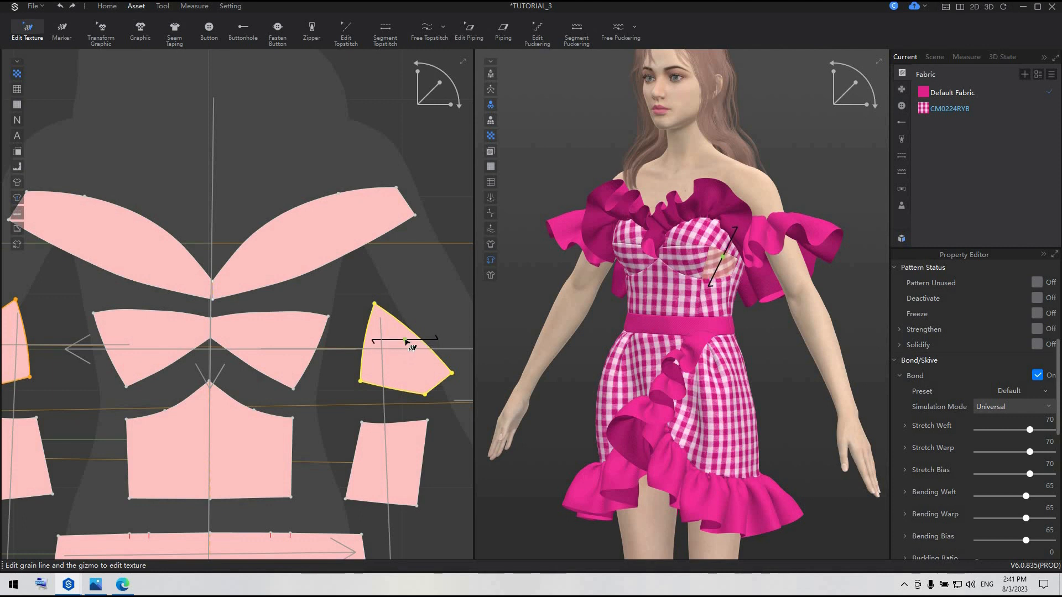
{"action": "right_click_drag", "start_coordinate": [815, 404], "coordinate": [764, 369]}
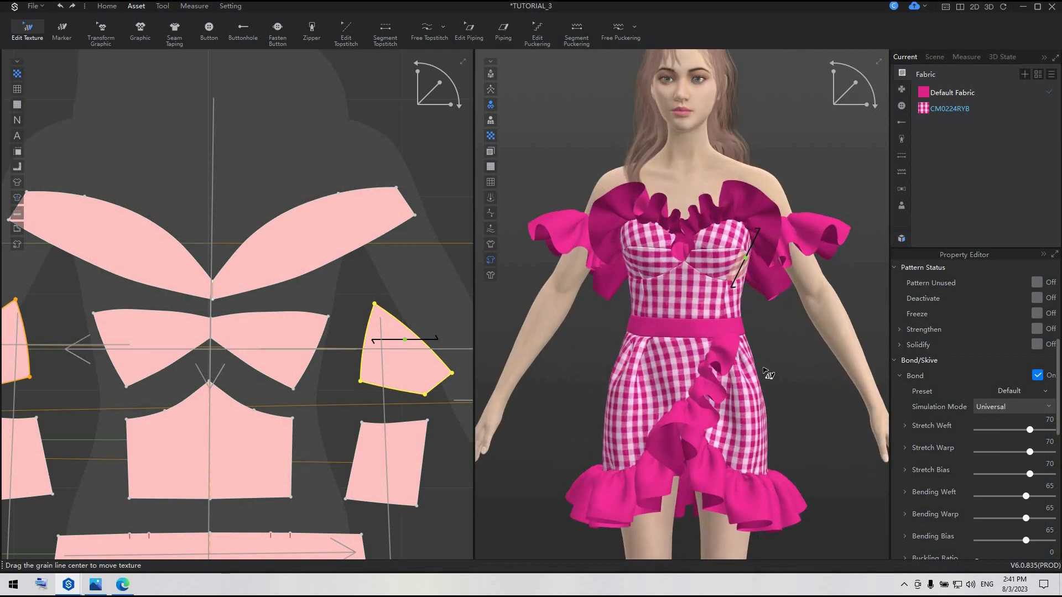
Rotate the grain lines of both lower side front bodice panels slightly so the checks follow their slanted edges
{"action": "left_click", "coordinate": [257, 466]}
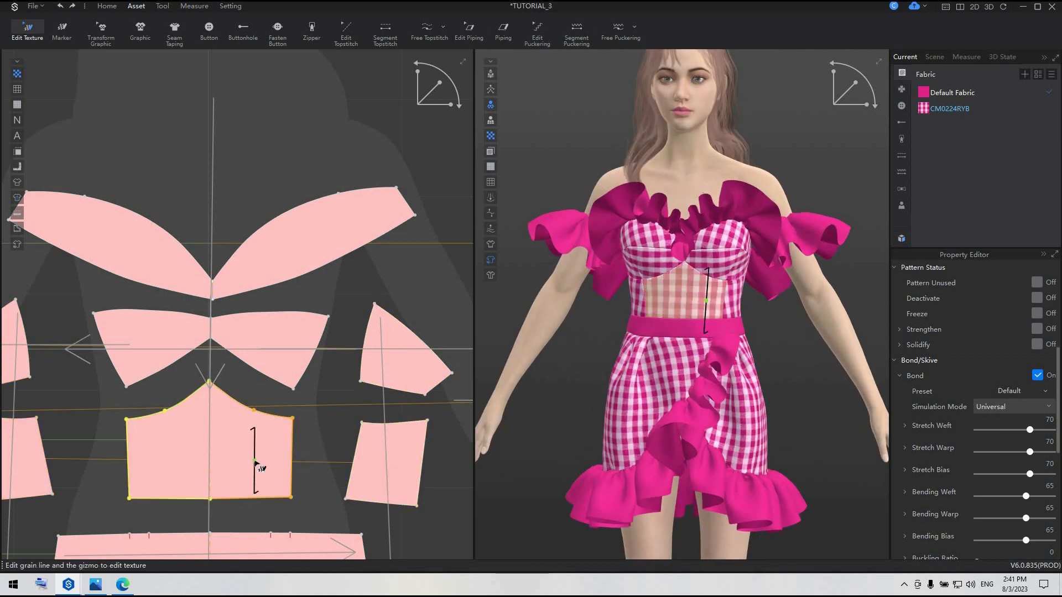
{"action": "left_click", "coordinate": [391, 470]}
{"action": "left_click_drag", "start_coordinate": [387, 435], "coordinate": [391, 434]}
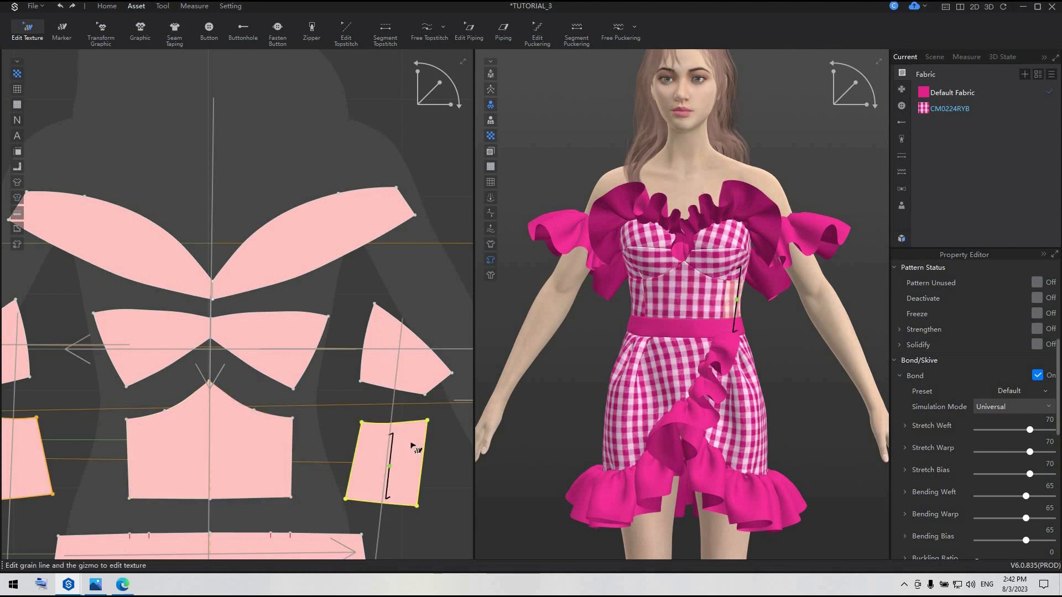
{"action": "scroll", "coordinate": [289, 454], "scroll_direction": "down", "scroll_amount": 2}
{"action": "left_click", "coordinate": [76, 449]}
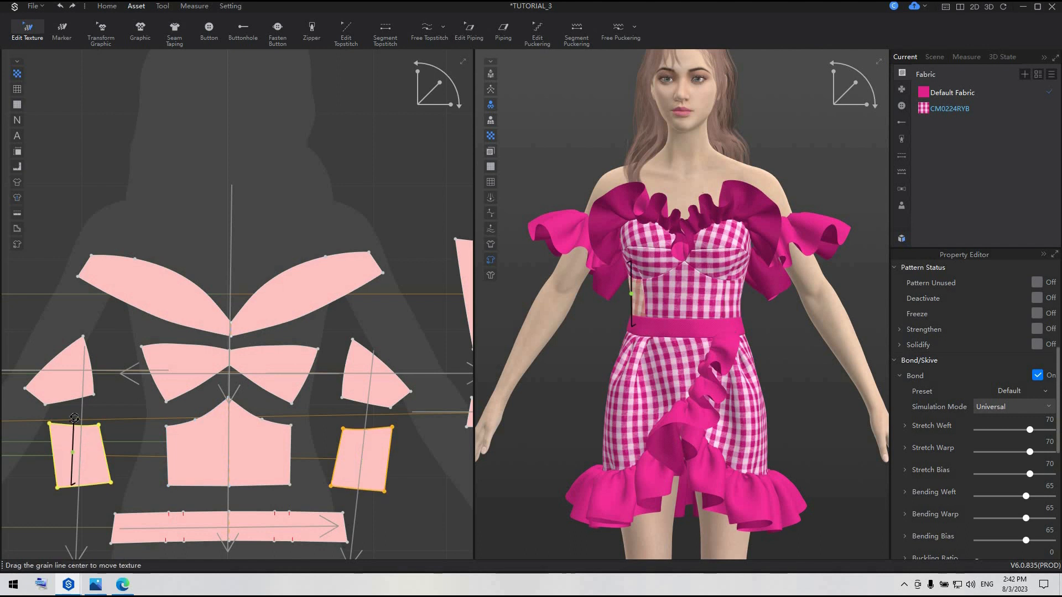
{"action": "left_click_drag", "start_coordinate": [75, 418], "coordinate": [68, 419]}
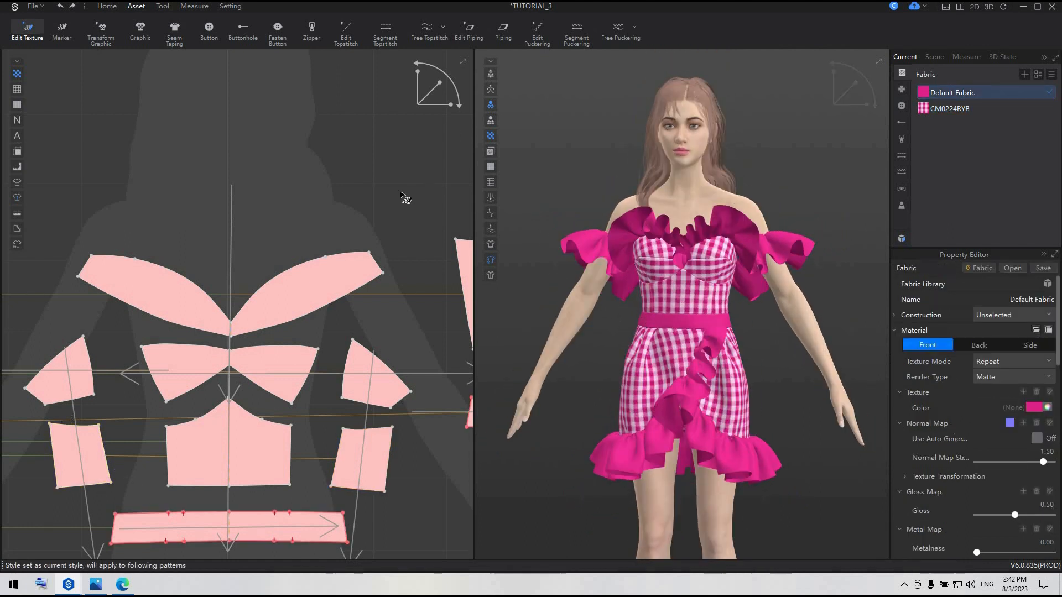
Scale down the Default Fabric texture with the upper ruffle pattern selected, and save the project
{"action": "scroll", "coordinate": [406, 198], "scroll_direction": "down", "scroll_amount": 3}
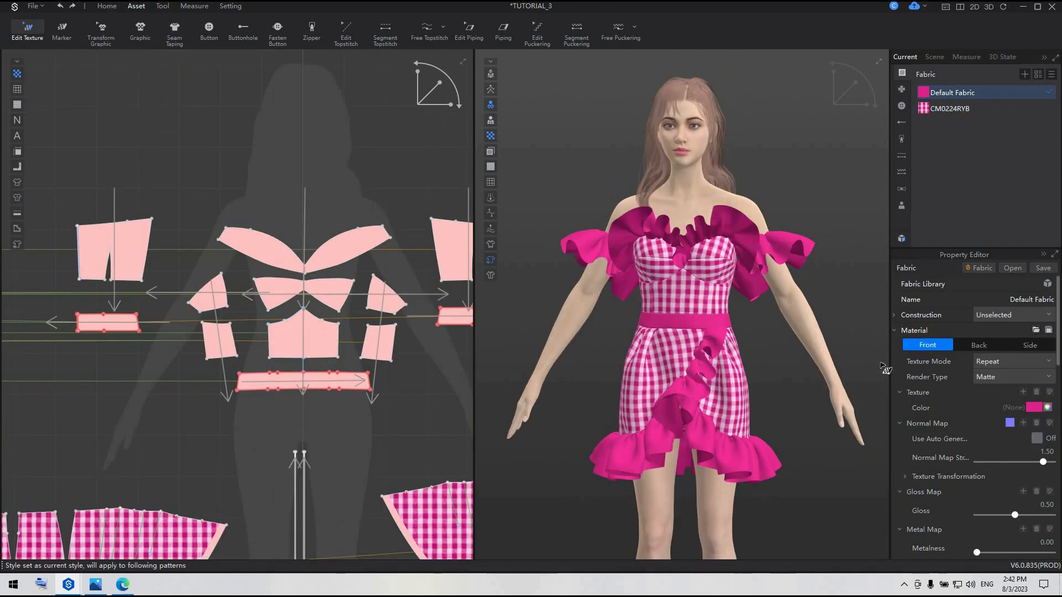
{"action": "scroll", "coordinate": [661, 362], "scroll_direction": "up", "scroll_amount": 5}
{"action": "scroll", "coordinate": [349, 217], "scroll_direction": "down", "scroll_amount": 4}
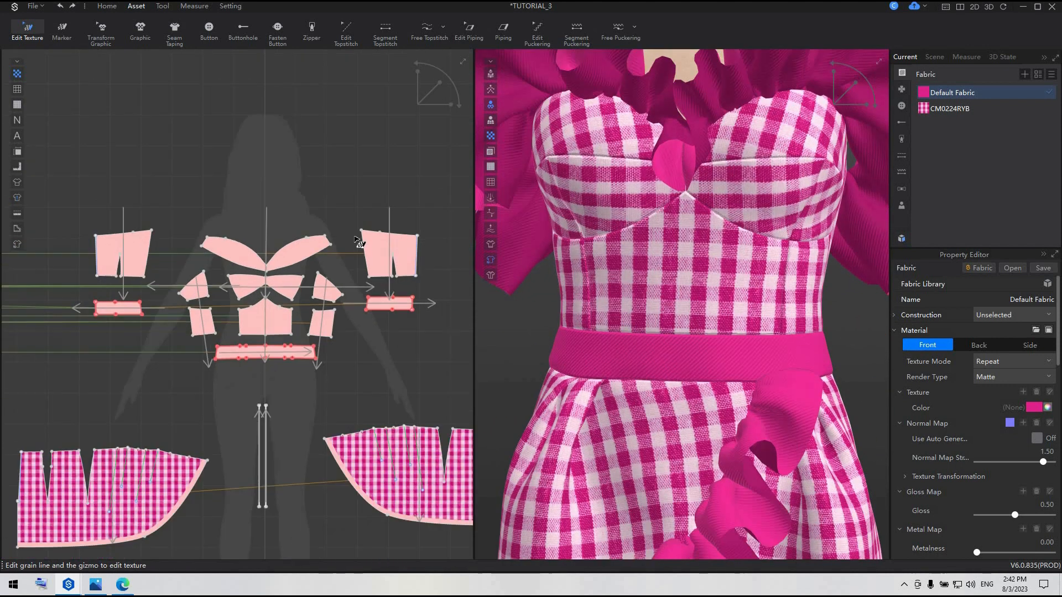
{"action": "middle_click_drag", "start_coordinate": [353, 235], "coordinate": [354, 289]}
{"action": "left_click", "coordinate": [236, 93]}
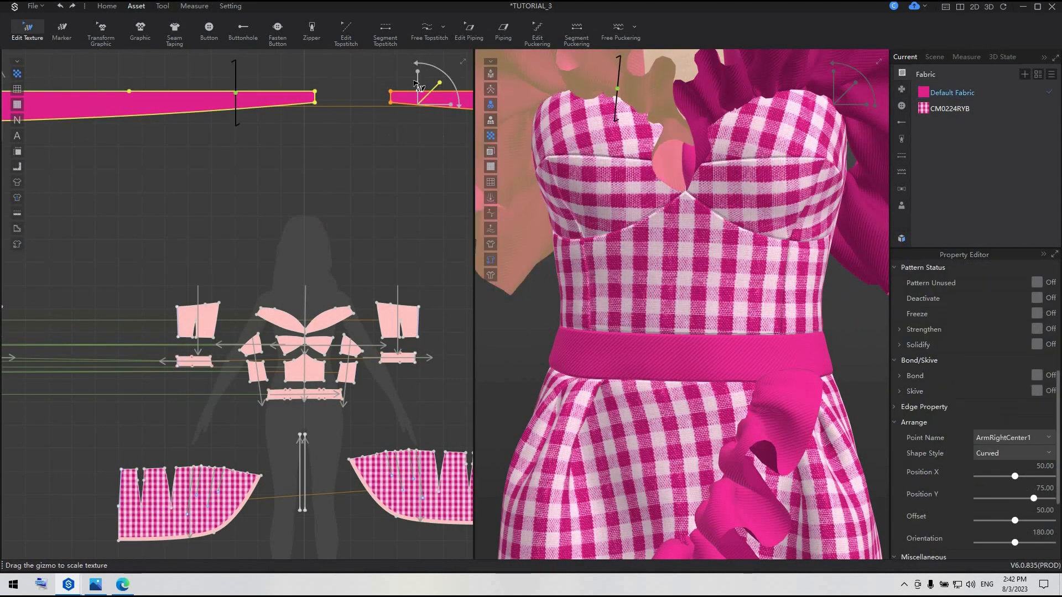
{"action": "left_click_drag", "start_coordinate": [439, 83], "coordinate": [429, 89]}
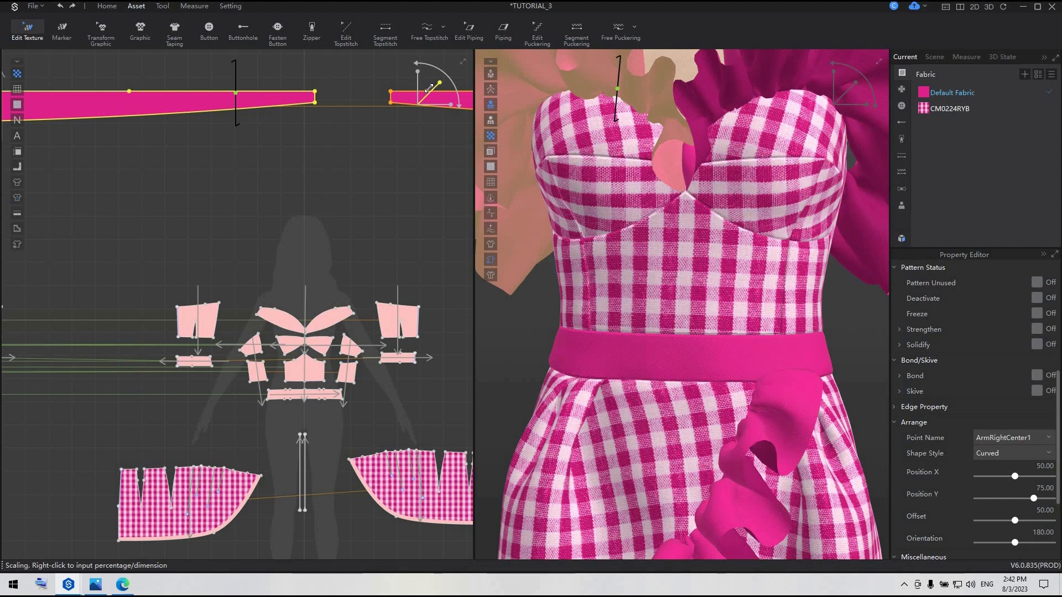
{"action": "left_click", "coordinate": [365, 185]}
{"action": "scroll", "coordinate": [793, 235], "scroll_direction": "down", "scroll_amount": 8}
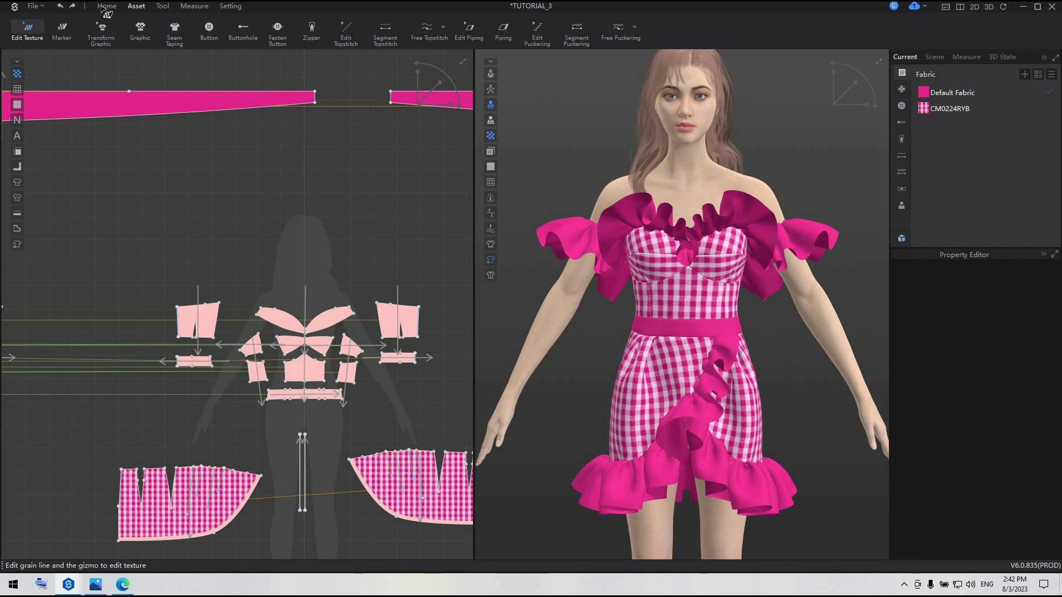
{"action": "key", "text": "ctrl+s"}
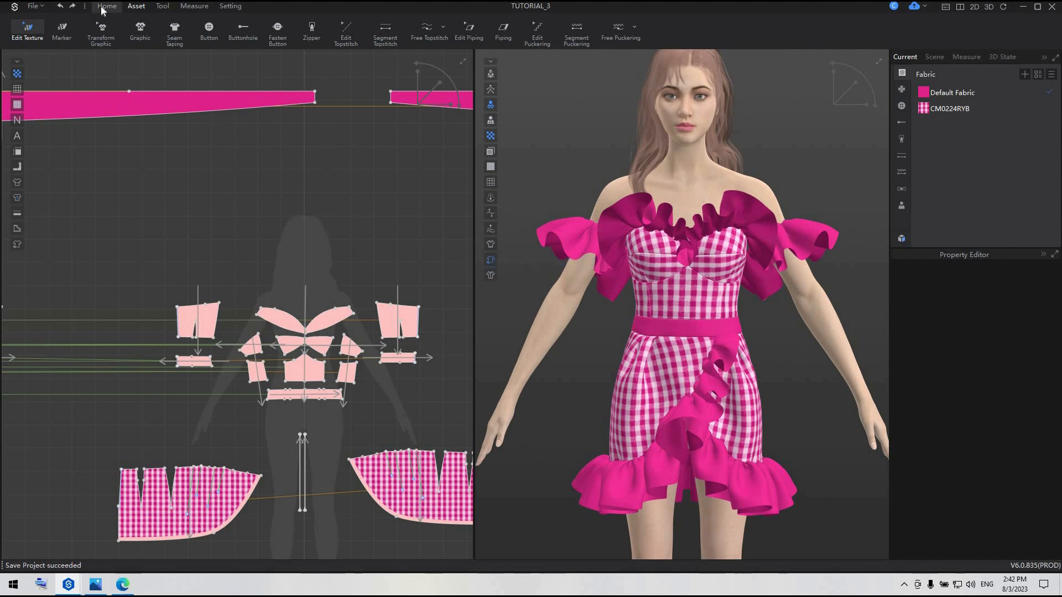
Leave texture editing and add a second topstitch style to the project
{"action": "left_click", "coordinate": [107, 6]}
{"action": "scroll", "coordinate": [756, 336], "scroll_direction": "down", "scroll_amount": 5}
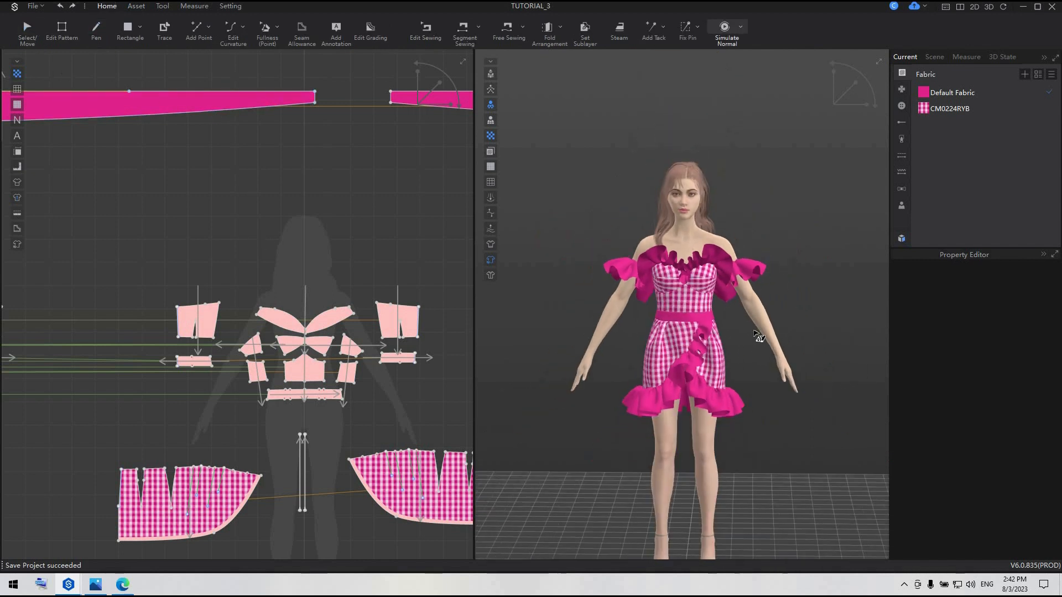
{"action": "left_click", "coordinate": [33, 32]}
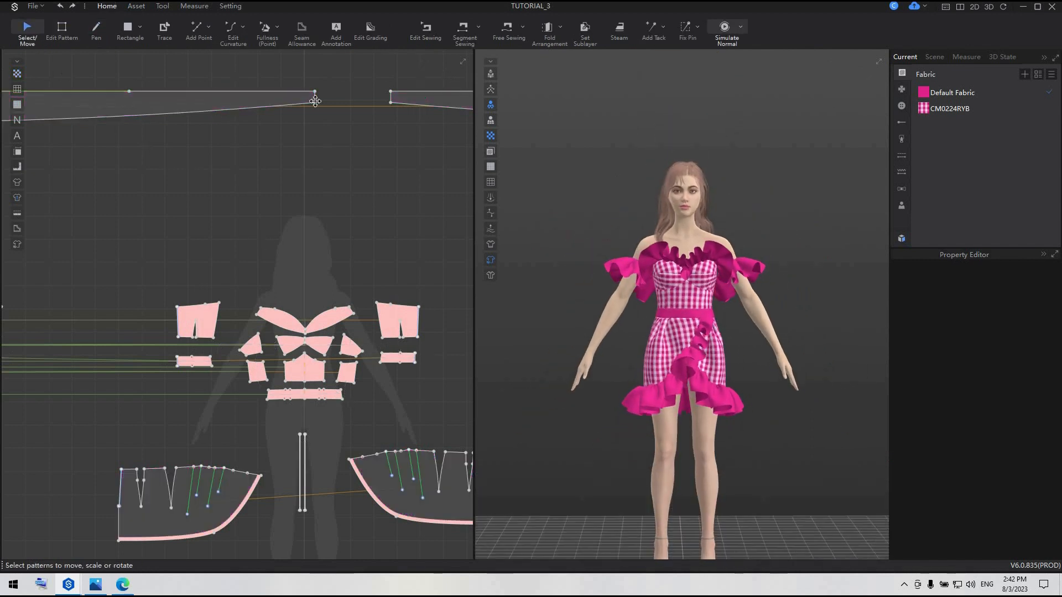
{"action": "scroll", "coordinate": [543, 192], "scroll_direction": "up", "scroll_amount": 3}
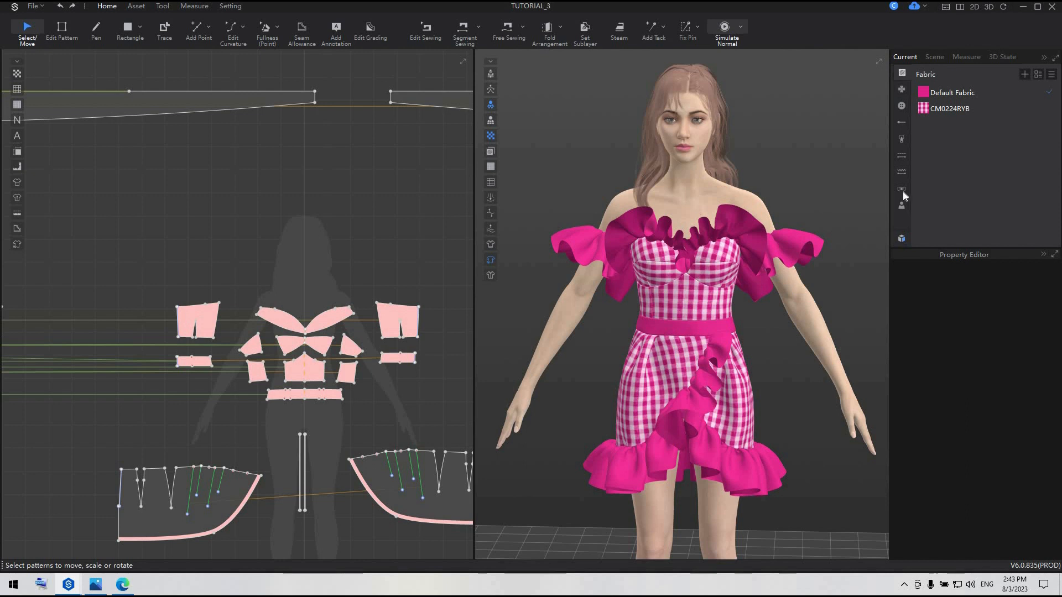
{"action": "left_click", "coordinate": [902, 172]}
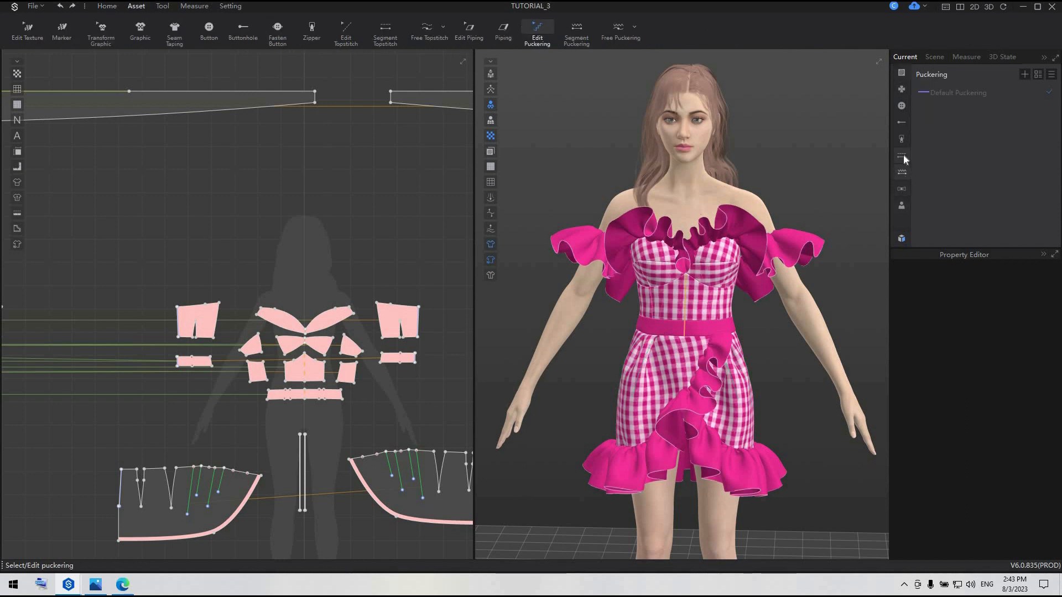
{"action": "left_click", "coordinate": [902, 156]}
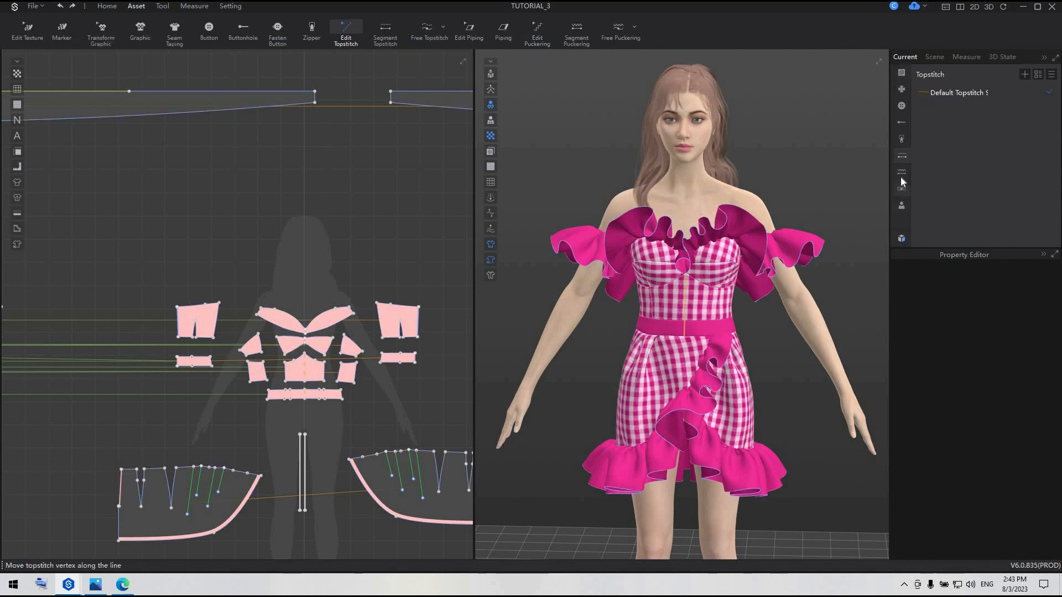
{"action": "left_click", "coordinate": [1025, 74]}
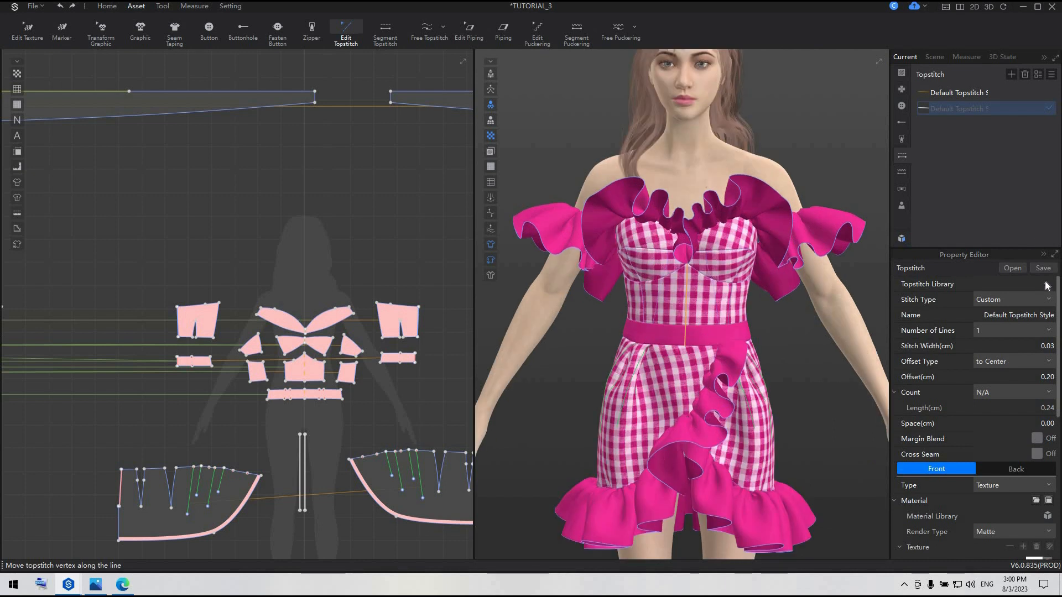
Assign the Bartack stitch from the topstitch library to the new style and set its offset to 0 cm
{"action": "left_click", "coordinate": [1042, 301]}
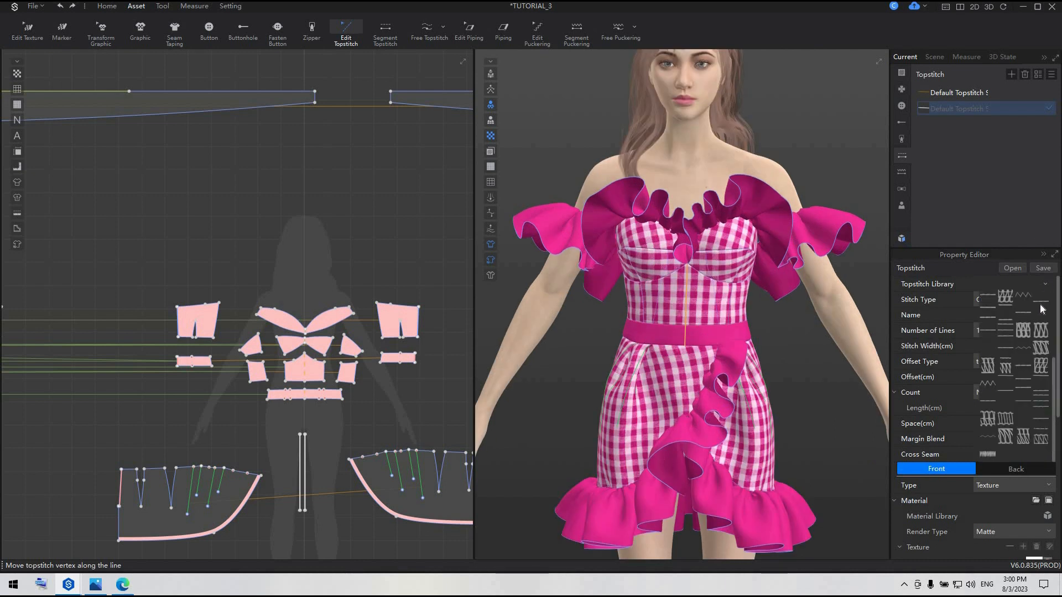
{"action": "left_click", "coordinate": [992, 449]}
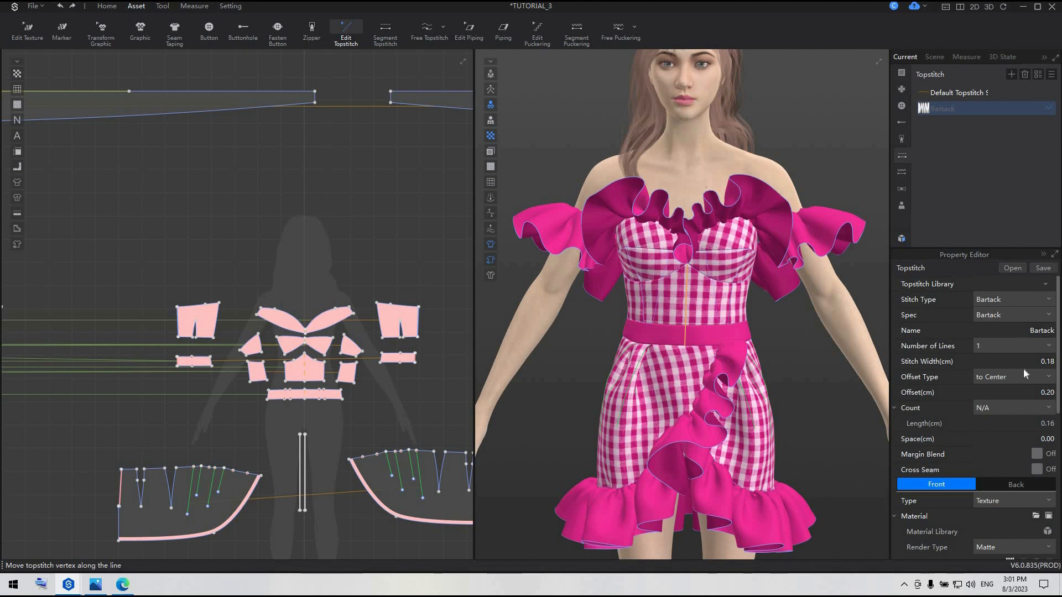
{"action": "scroll", "coordinate": [1023, 370], "scroll_direction": "down", "scroll_amount": 4}
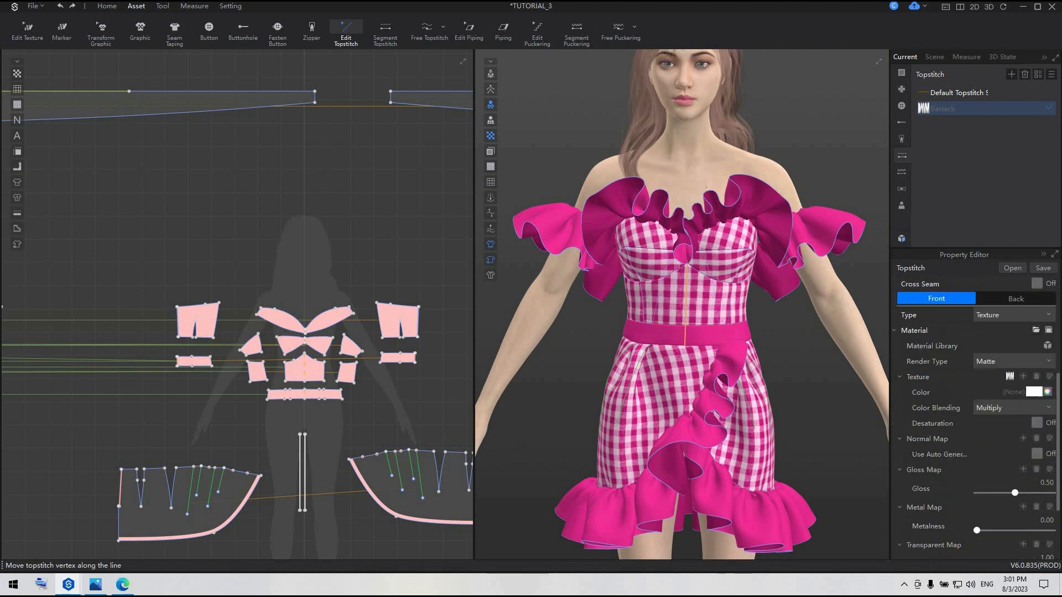
{"action": "scroll", "coordinate": [1014, 403], "scroll_direction": "up", "scroll_amount": 4}
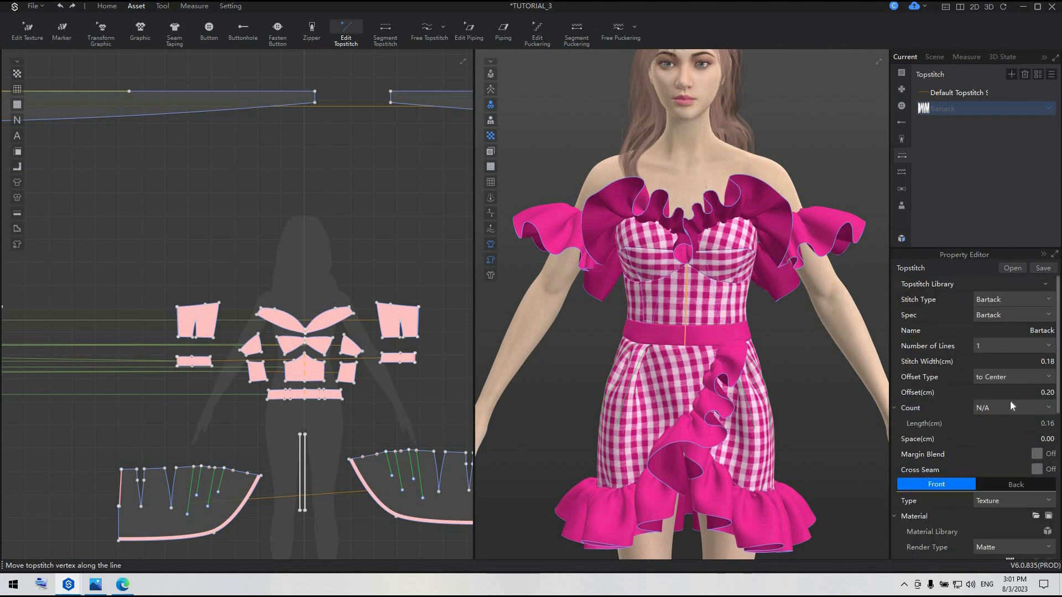
{"action": "left_click", "coordinate": [1051, 394]}
{"action": "type", "text": "0"}
{"action": "key", "text": "Return"}
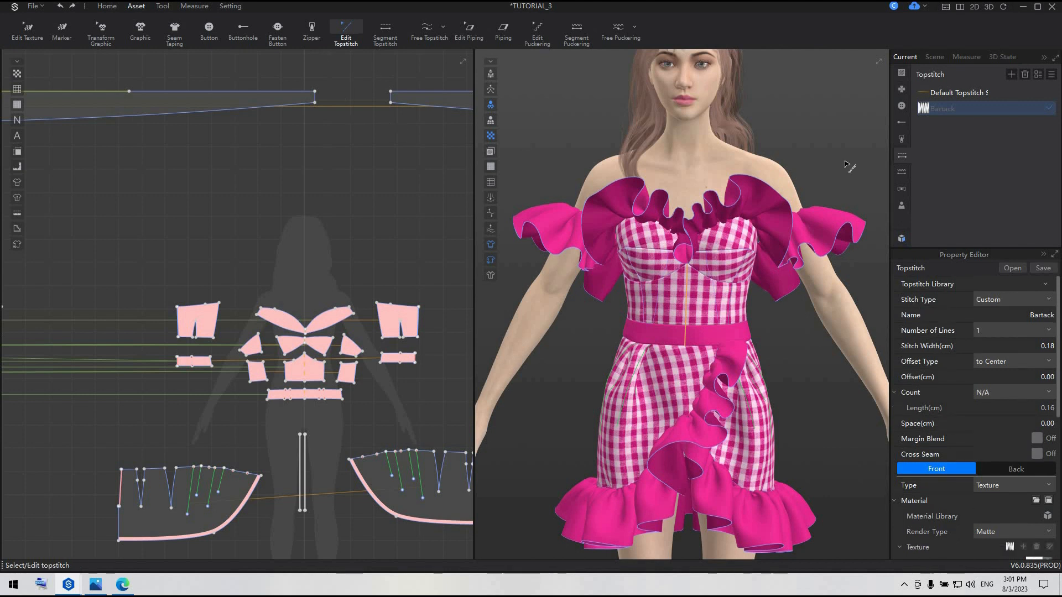
Apply the Bartack style as segment topstitch along the long curved lower edges of the upper ruffle
{"action": "middle_click_drag", "start_coordinate": [417, 125], "coordinate": [277, 171]}
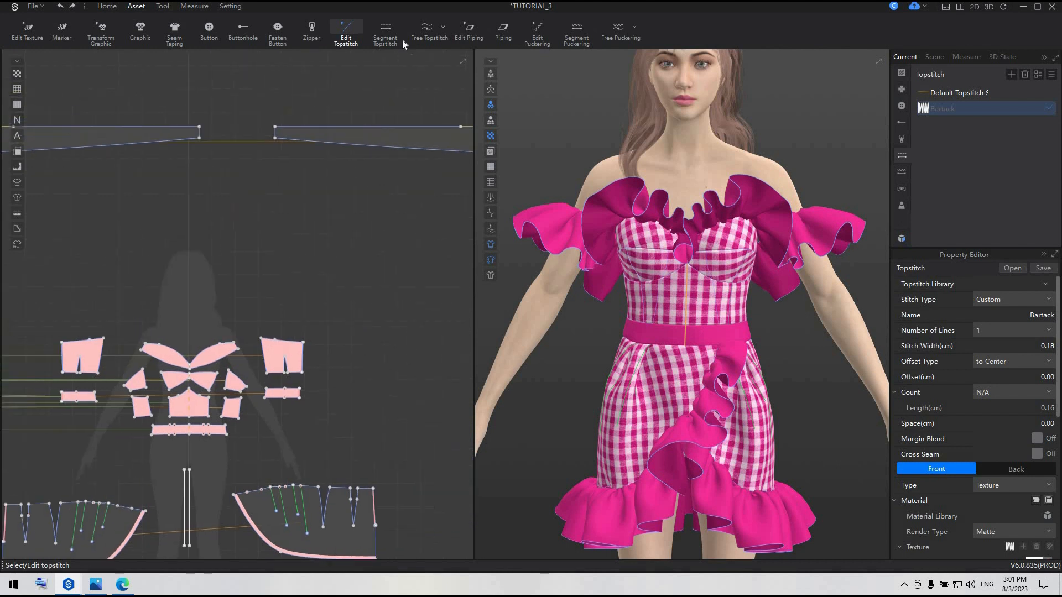
{"action": "left_click", "coordinate": [387, 31]}
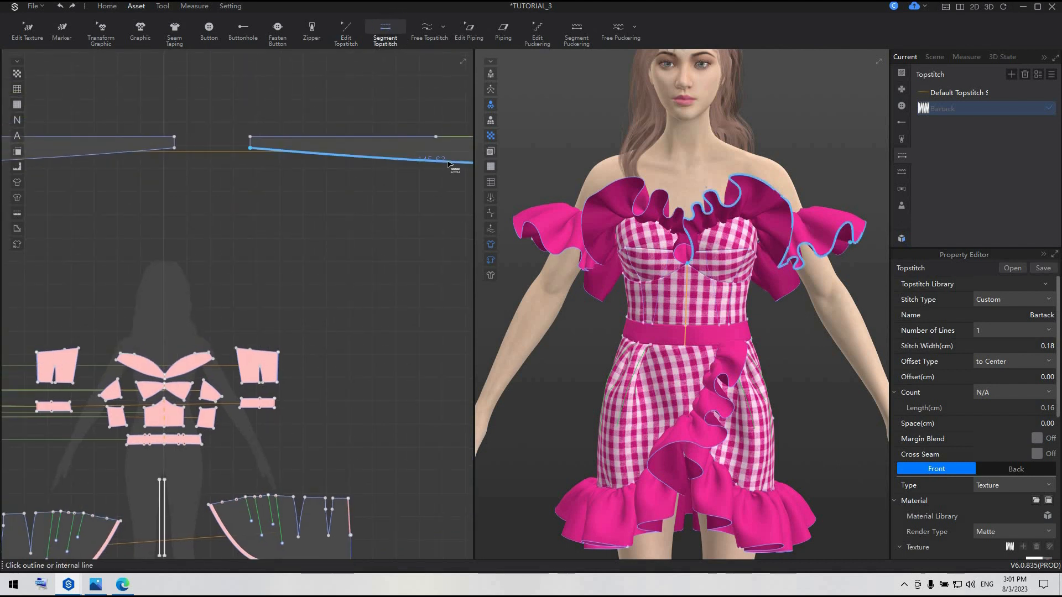
{"action": "left_click", "coordinate": [448, 165]}
{"action": "left_click", "coordinate": [448, 164]}
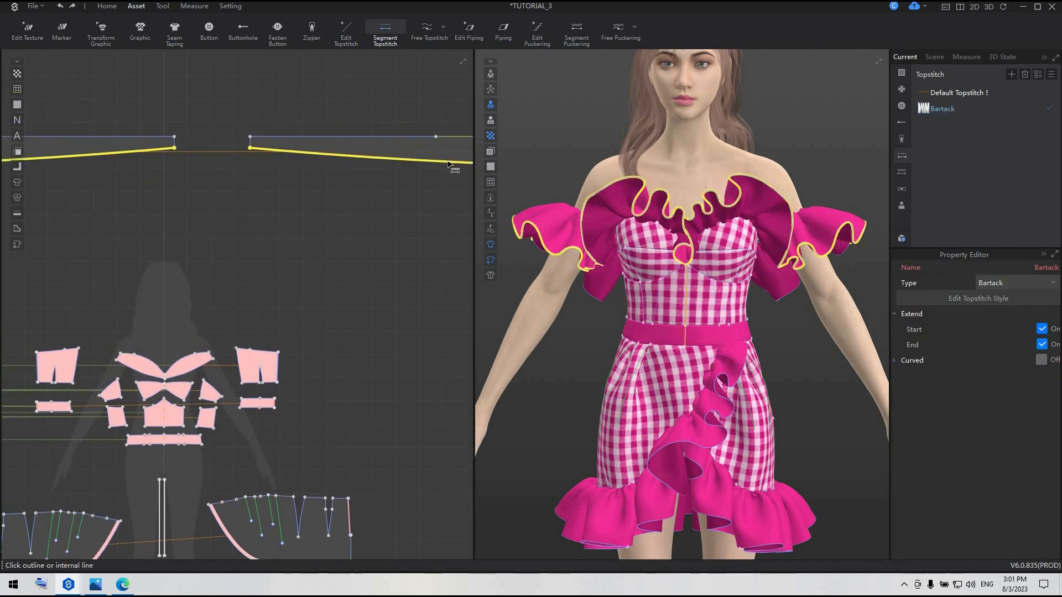
Apply Bartack segment topstitching to all lower edge segments of both skirt ruffle patterns
{"action": "scroll", "coordinate": [451, 238], "scroll_direction": "down", "scroll_amount": 3}
{"action": "middle_click_drag", "start_coordinate": [272, 425], "coordinate": [210, 286]}
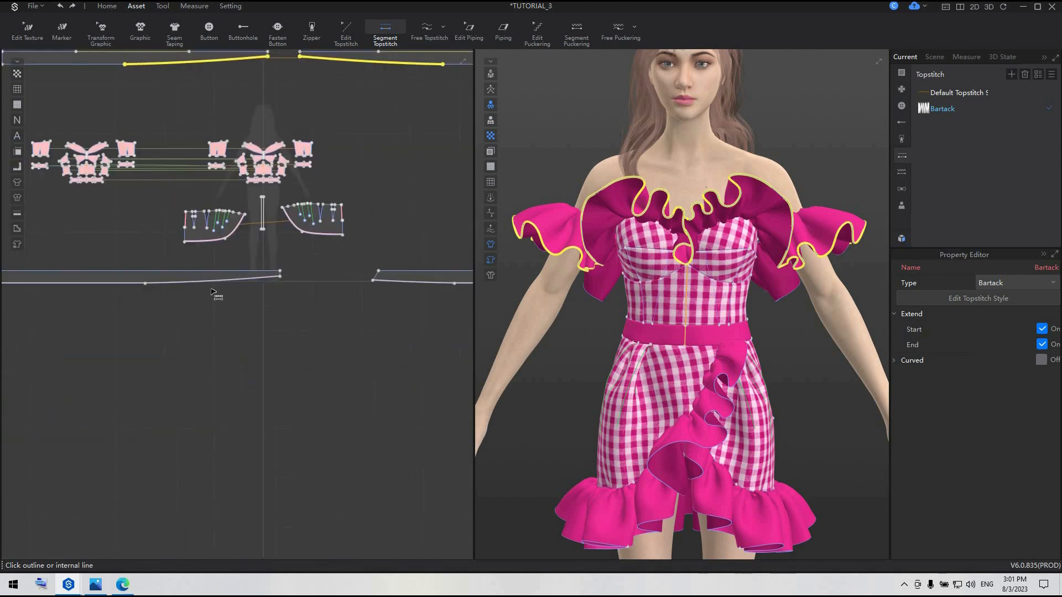
{"action": "left_click", "coordinate": [202, 285]}
{"action": "left_click", "coordinate": [135, 284]}
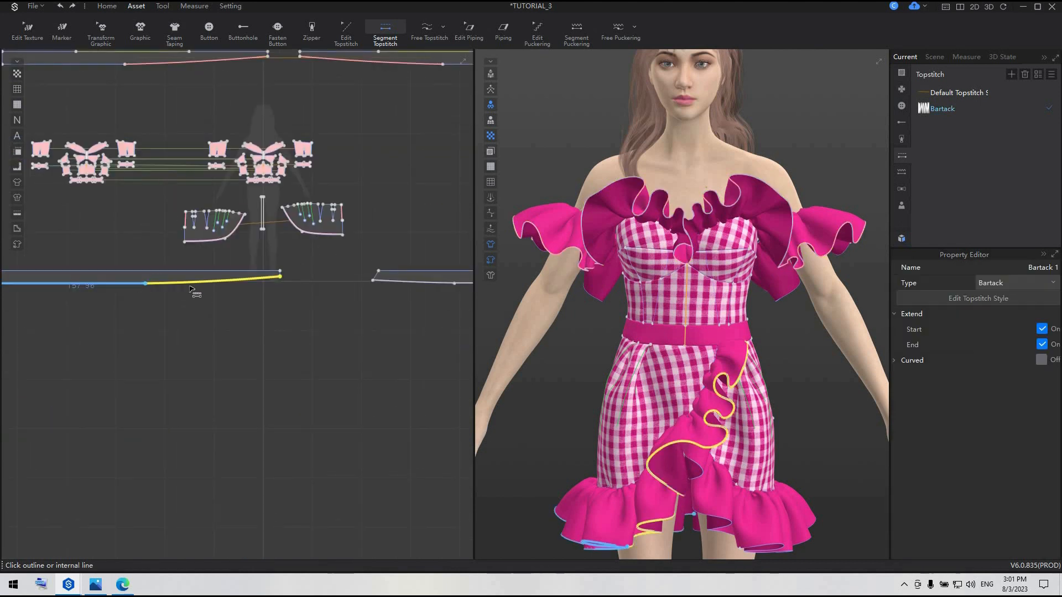
{"action": "left_click", "coordinate": [424, 284]}
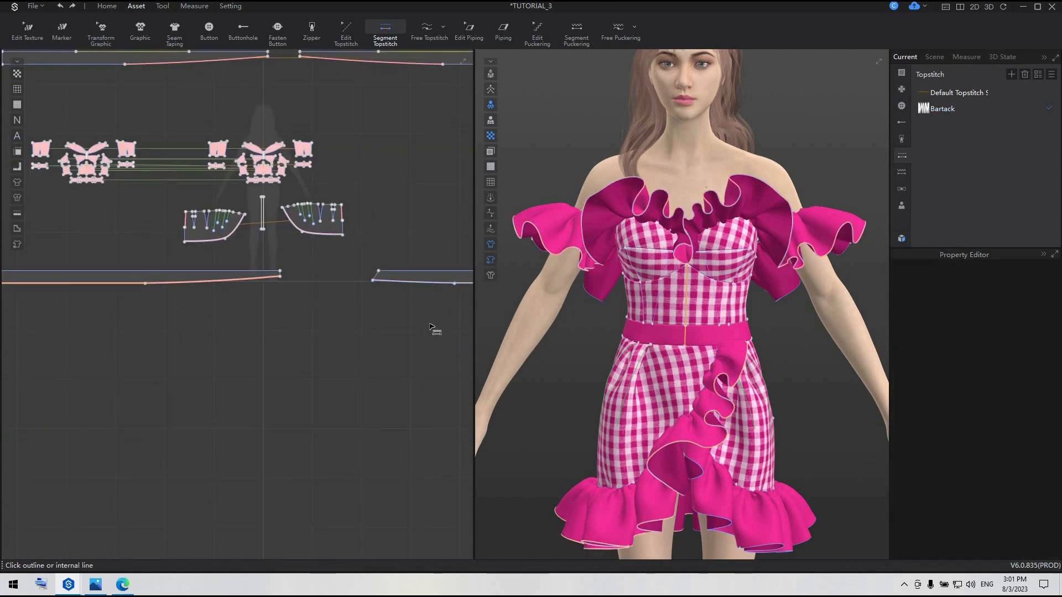
{"action": "middle_click_drag", "start_coordinate": [430, 325], "coordinate": [244, 317]}
{"action": "left_click", "coordinate": [401, 278]}
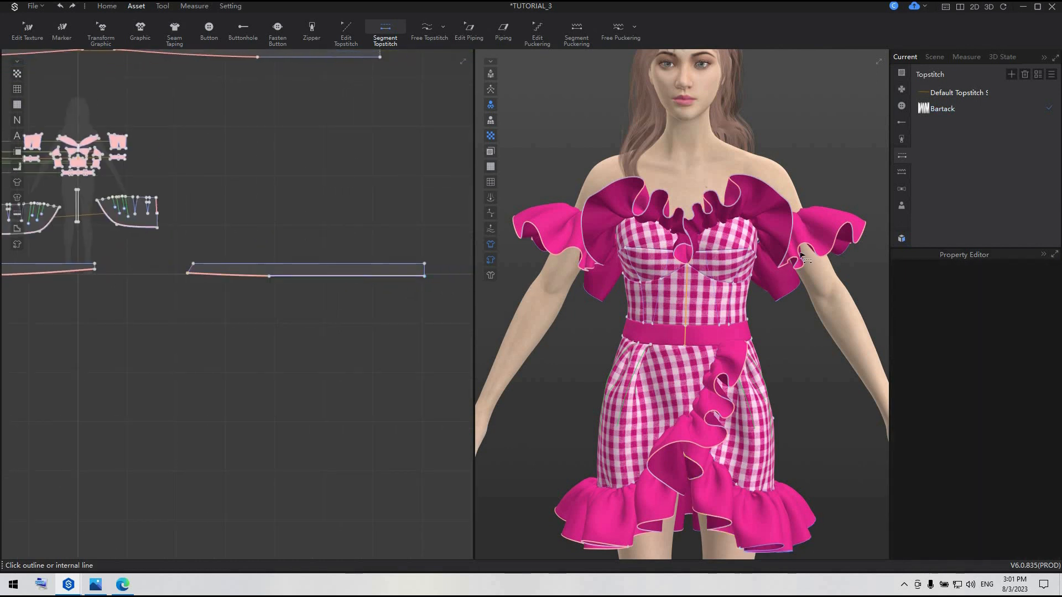
Topstitch the remaining straight lower edge segment and the short end of the upper ruffle with Bartack
{"action": "left_click", "coordinate": [349, 144]}
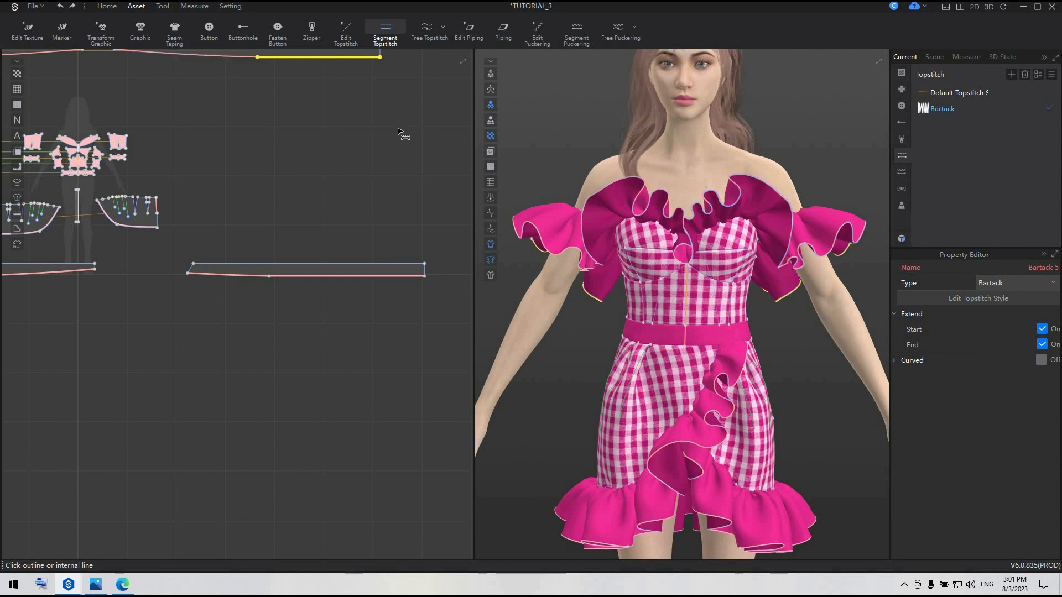
{"action": "middle_click_drag", "start_coordinate": [339, 133], "coordinate": [325, 245]}
{"action": "left_click", "coordinate": [367, 174]}
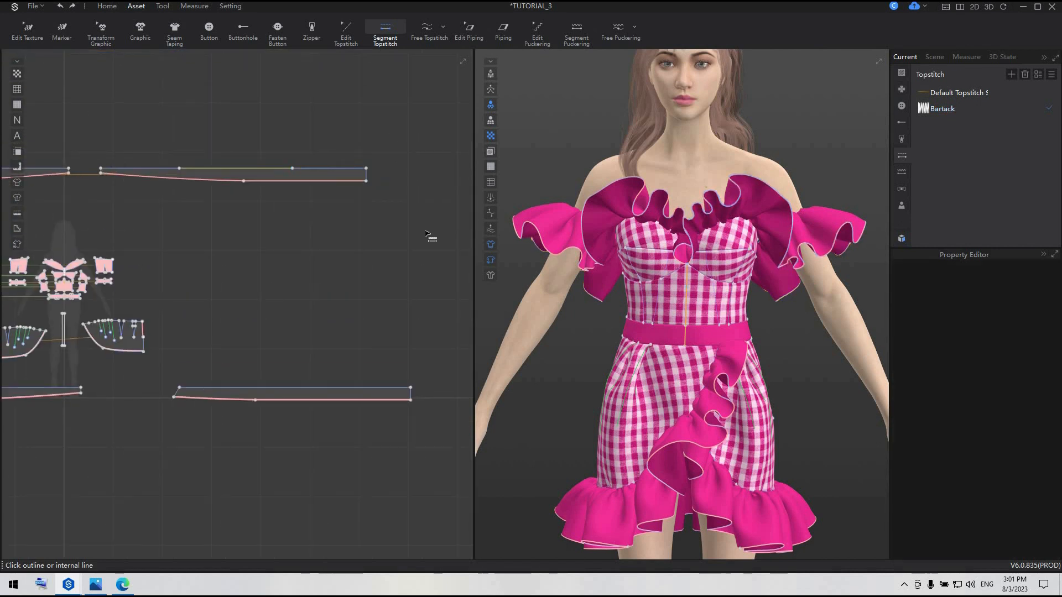
Inspect the stitching on the sleeve ruffle up close and set the Bartack style's stitch width to 0.25 cm
{"action": "scroll", "coordinate": [787, 286], "scroll_direction": "up", "scroll_amount": 8}
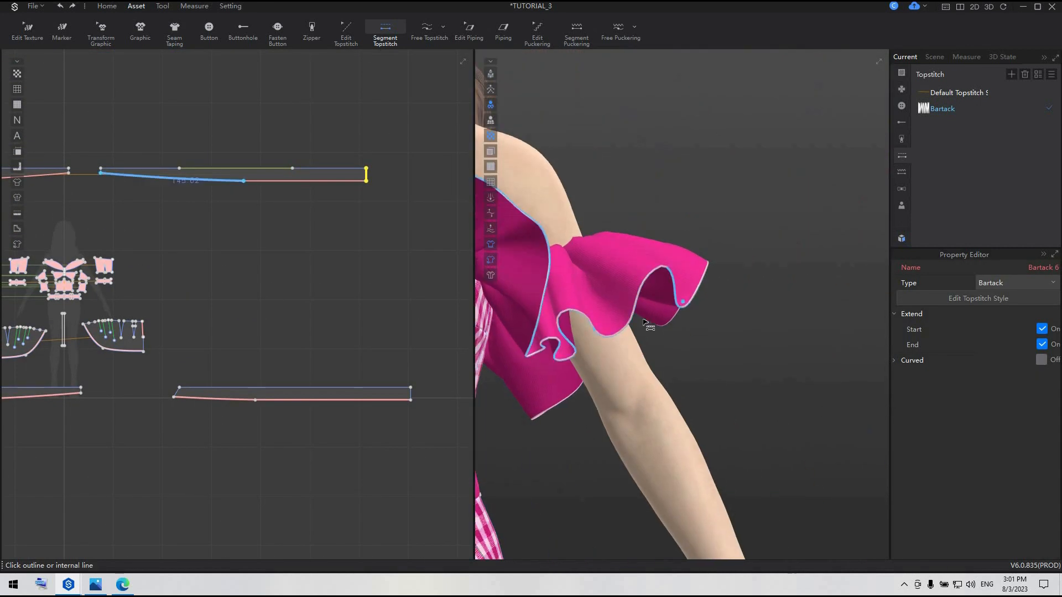
{"action": "right_click_drag", "start_coordinate": [609, 357], "coordinate": [716, 341]}
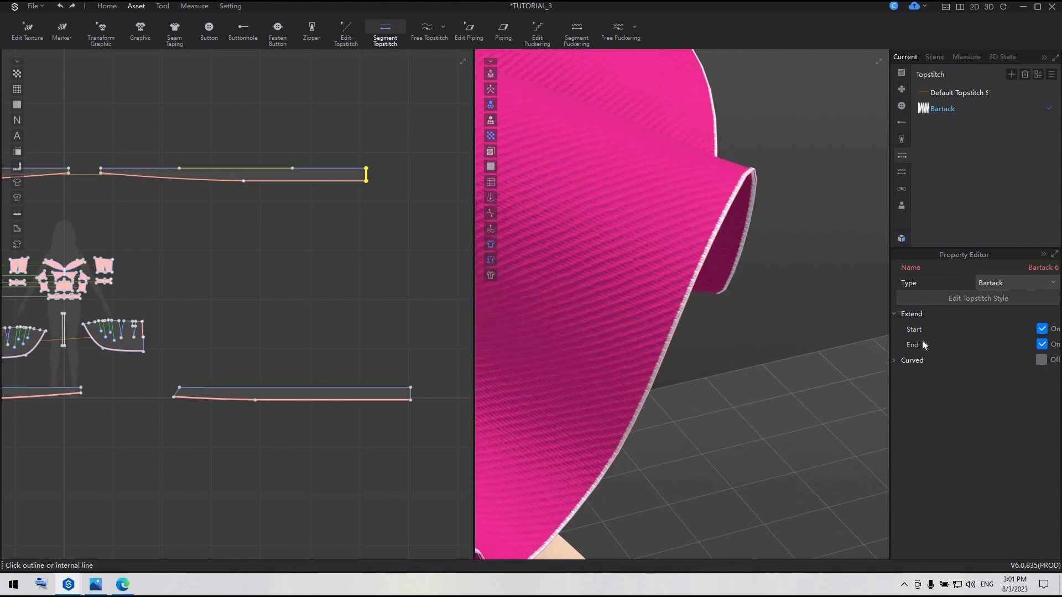
{"action": "left_click", "coordinate": [947, 110]}
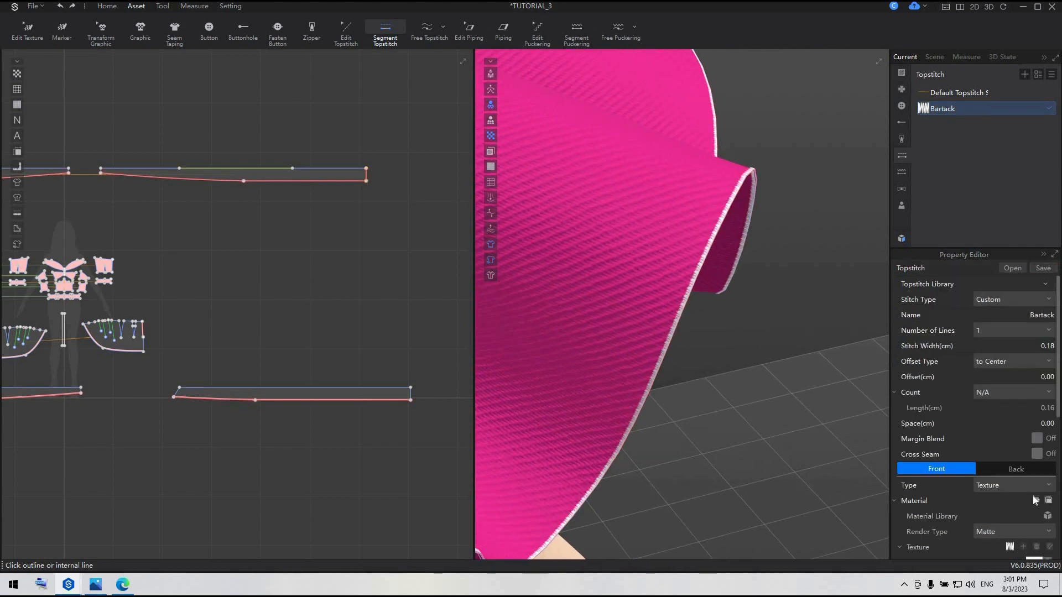
{"action": "left_click", "coordinate": [1048, 347]}
{"action": "type", "text": "0.25"}
{"action": "key", "text": "Return"}
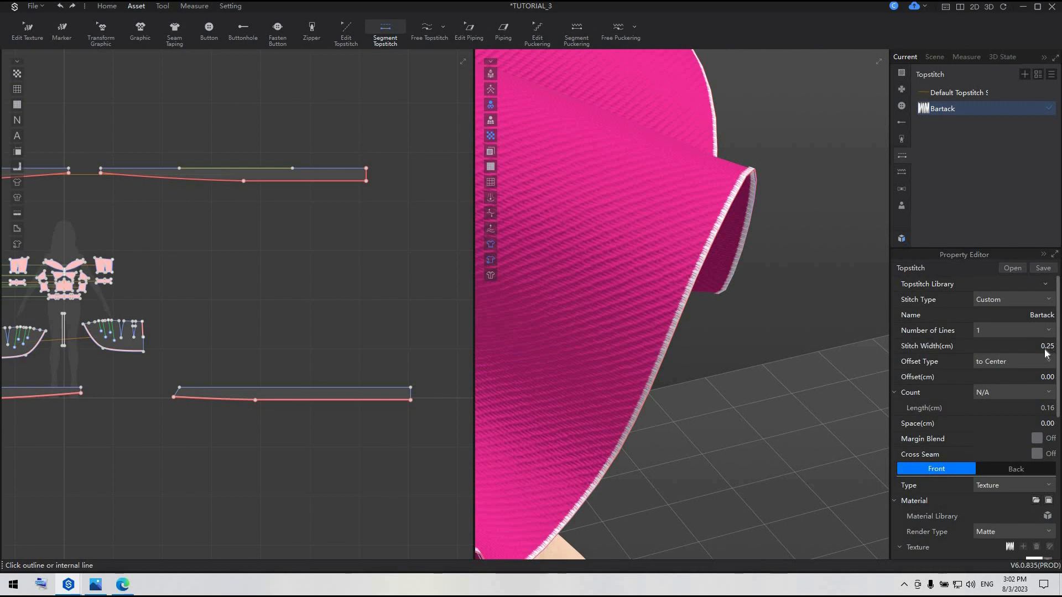
Colour the Bartack topstitch texture light pink with YKK 512 (FAD1DA)
{"action": "scroll", "coordinate": [1003, 442], "scroll_direction": "down", "scroll_amount": 3}
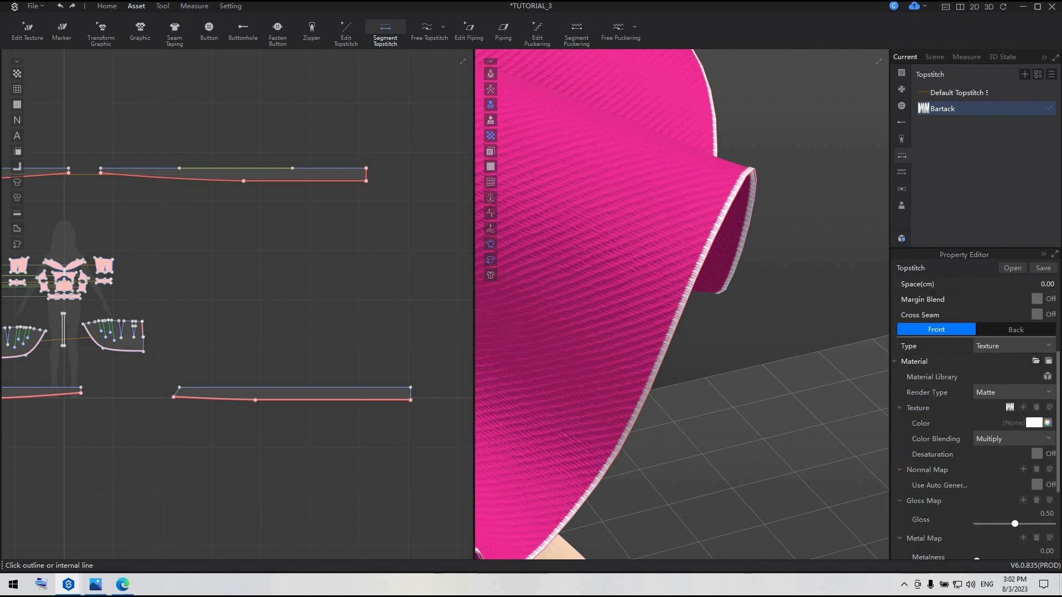
{"action": "left_click", "coordinate": [1033, 423]}
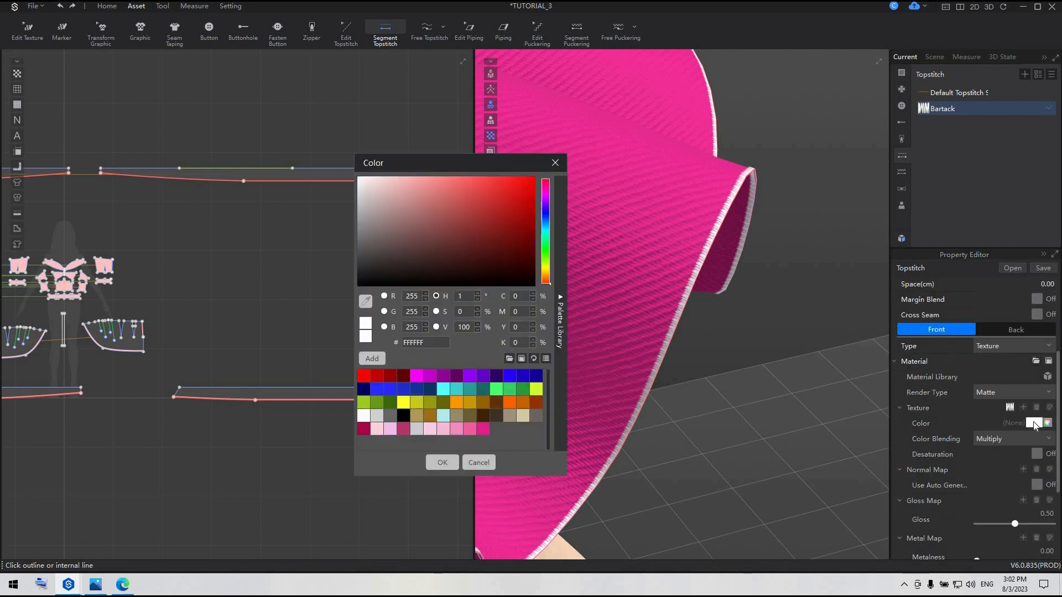
{"action": "left_click", "coordinate": [447, 426]}
{"action": "left_click", "coordinate": [426, 428]}
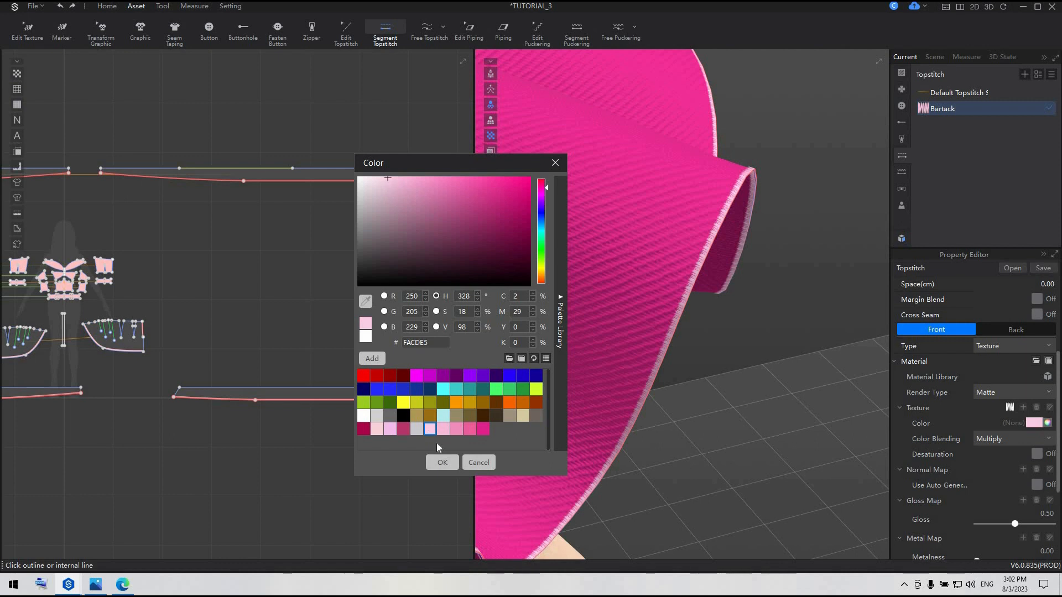
{"action": "left_click", "coordinate": [377, 430]}
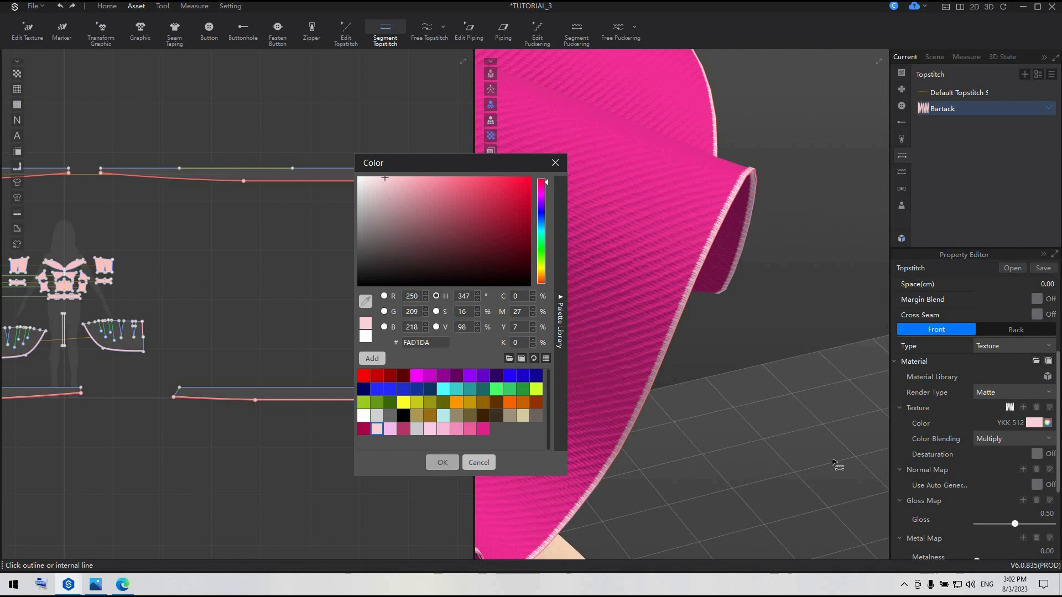
{"action": "key", "text": "Return"}
Change the Bartack topstitch material's render type to Silk and check the trimmed ruffles on the avatar
{"action": "left_click", "coordinate": [1033, 390]}
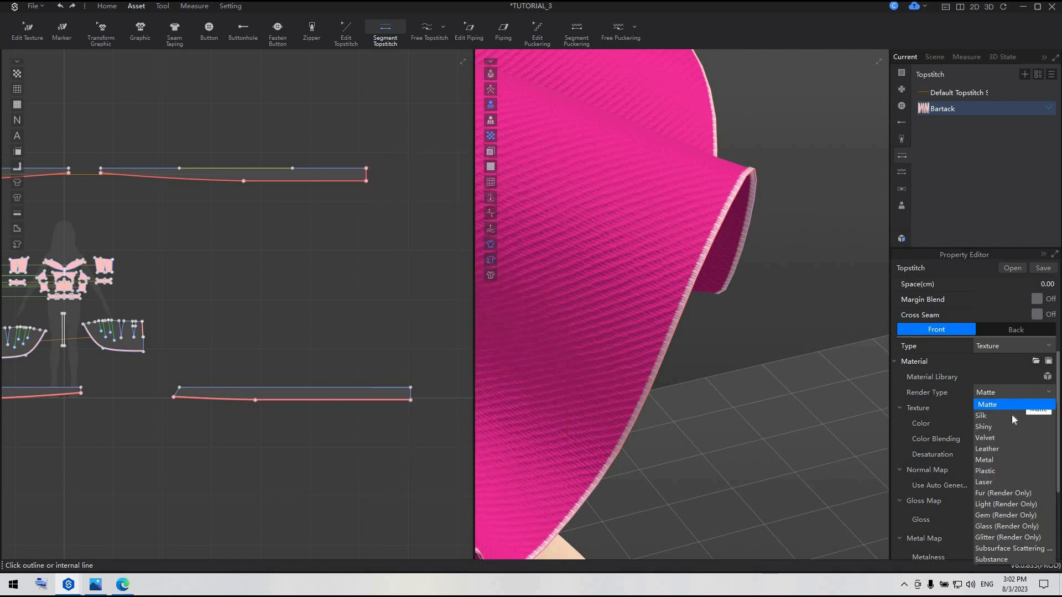
{"action": "left_click", "coordinate": [990, 416]}
{"action": "scroll", "coordinate": [737, 422], "scroll_direction": "down", "scroll_amount": 5}
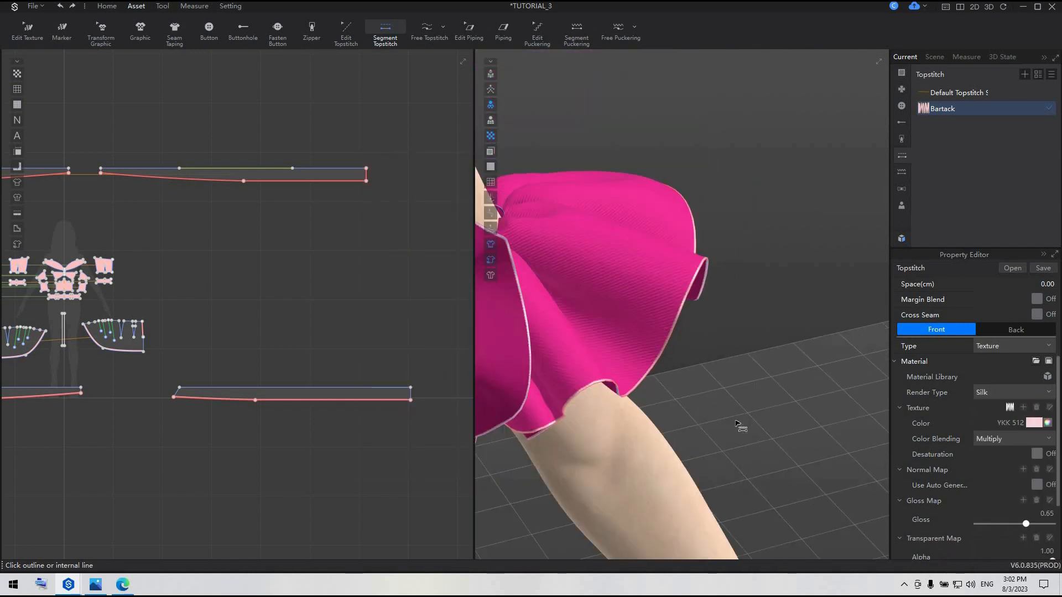
{"action": "scroll", "coordinate": [736, 426], "scroll_direction": "down", "scroll_amount": 8}
{"action": "scroll", "coordinate": [655, 288], "scroll_direction": "up", "scroll_amount": 4}
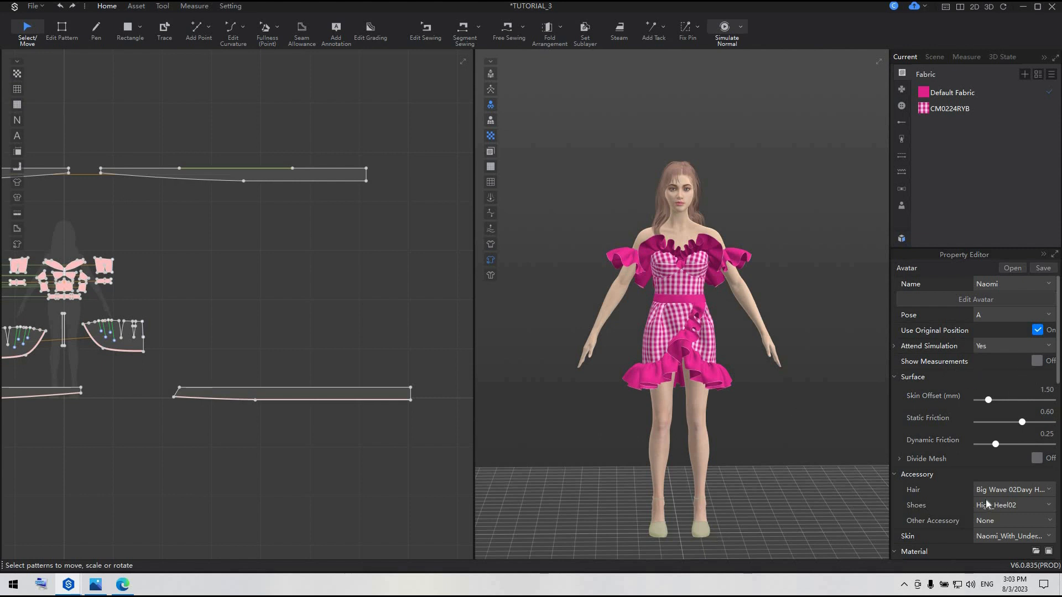
Open the choice of shoes among the avatar's accessories
{"action": "scroll", "coordinate": [987, 503], "scroll_direction": "down", "scroll_amount": 2}
{"action": "left_click", "coordinate": [1011, 412]}
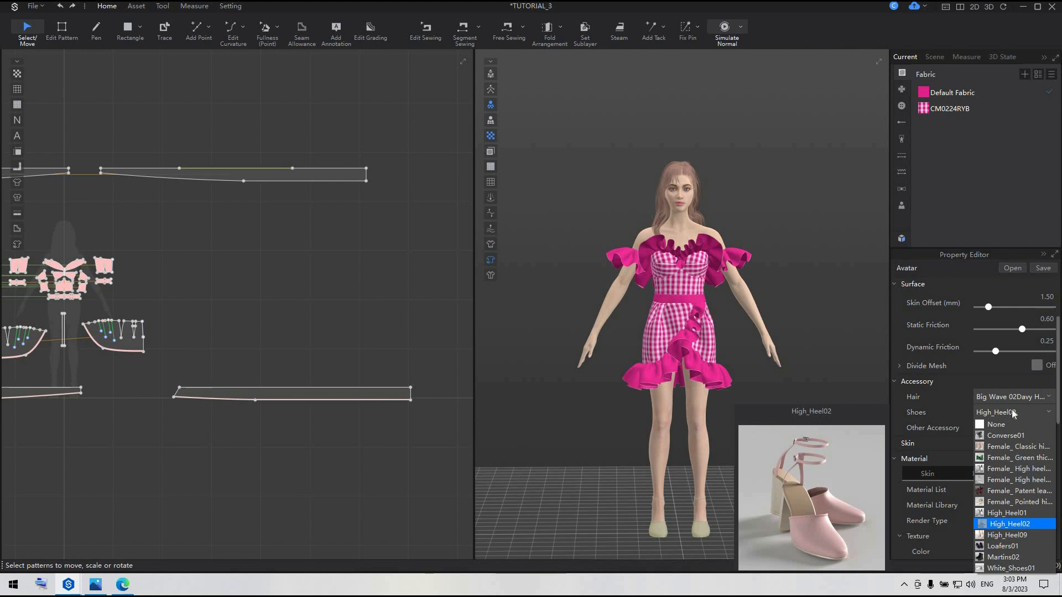
Load the Female_ Patent leather high-heeled shoes 06F from the resource library's female avatar shoes onto the avatar
{"action": "left_click", "coordinate": [901, 240]}
{"action": "left_click", "coordinate": [902, 240]}
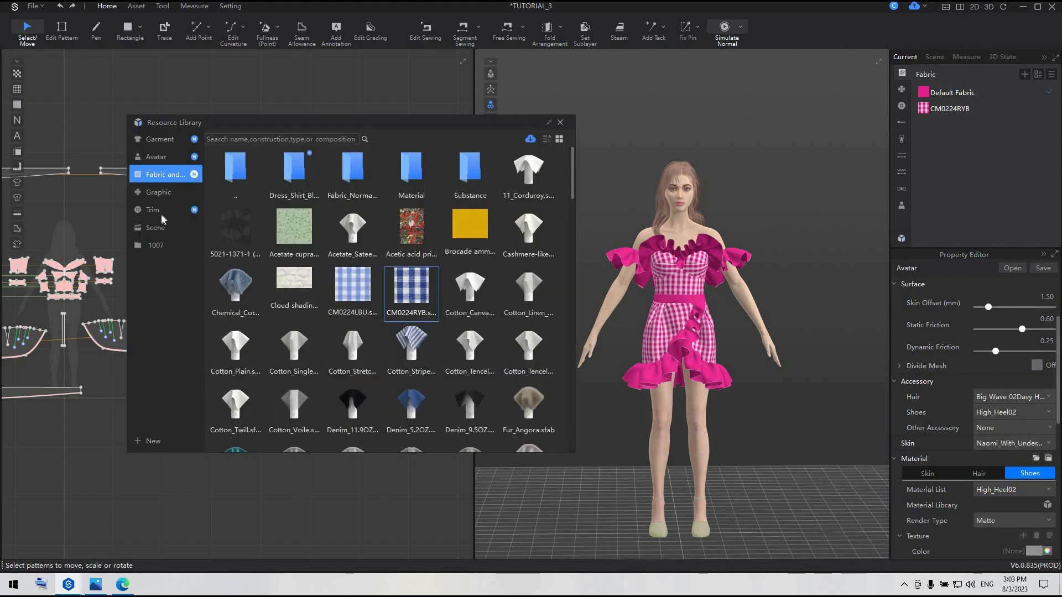
{"action": "left_click", "coordinate": [169, 157]}
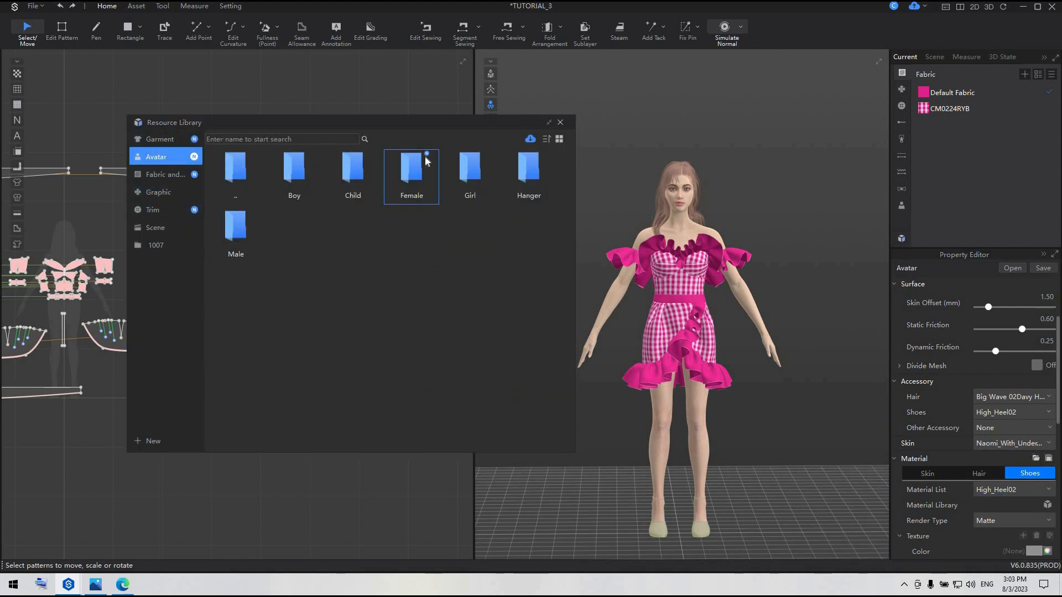
{"action": "double_click", "coordinate": [410, 168]}
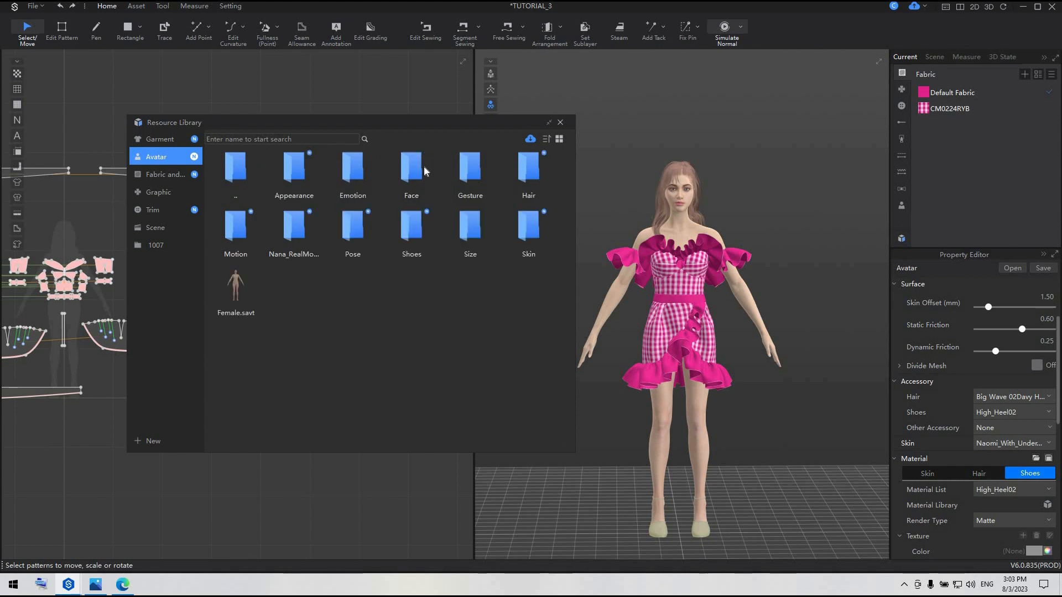
{"action": "double_click", "coordinate": [407, 230]}
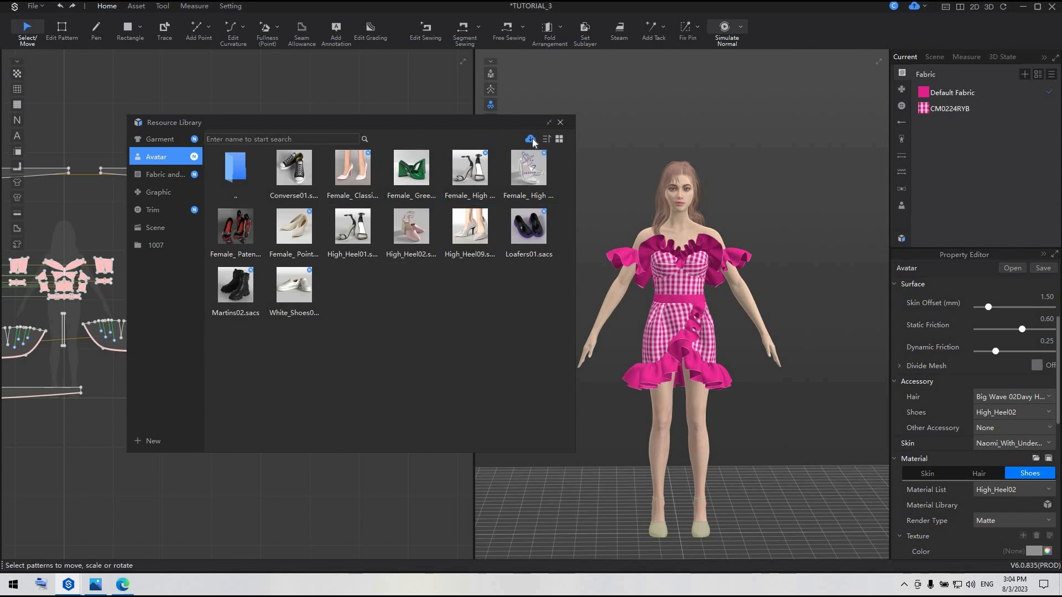
{"action": "double_click", "coordinate": [228, 233]}
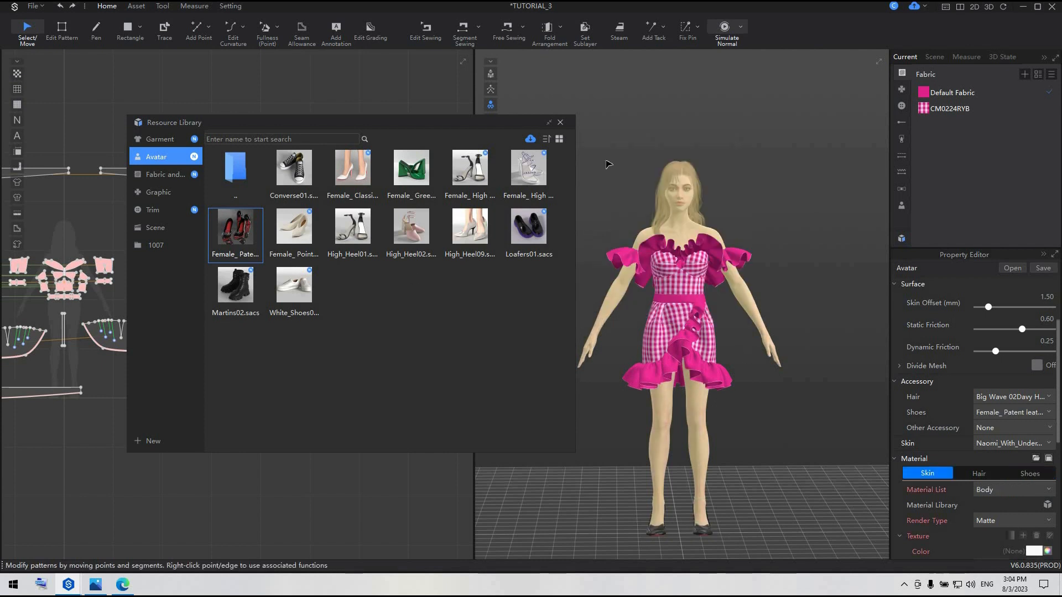
{"action": "left_click", "coordinate": [560, 123]}
Colour the main upper material of the avatar's high-heeled shoes hot pink (E0218A)
{"action": "scroll", "coordinate": [761, 409], "scroll_direction": "up", "scroll_amount": 2}
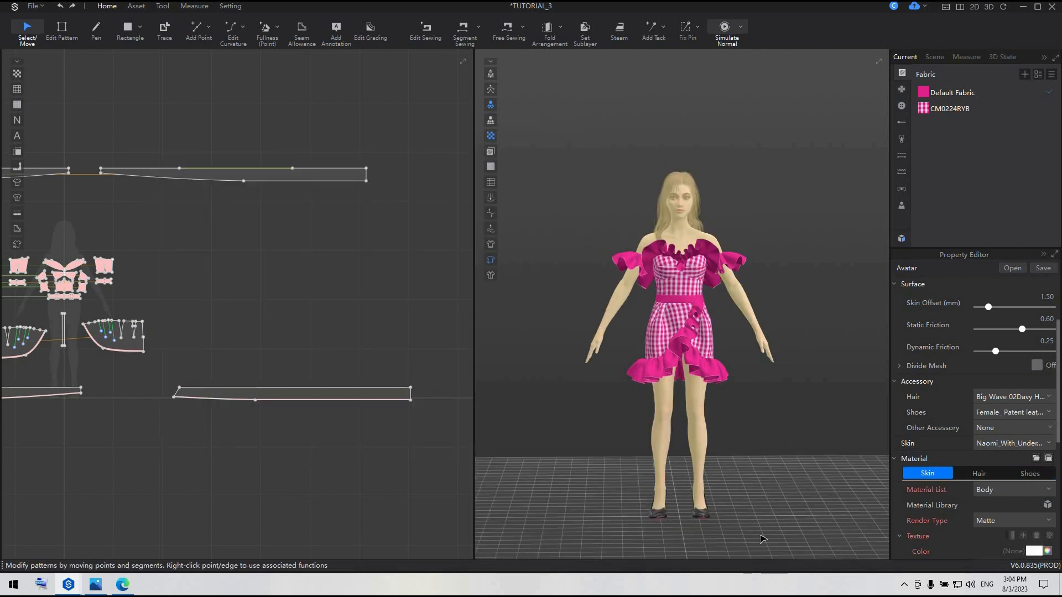
{"action": "scroll", "coordinate": [761, 410], "scroll_direction": "up", "scroll_amount": 1}
{"action": "middle_click_drag", "start_coordinate": [763, 544], "coordinate": [765, 483]}
{"action": "right_click_drag", "start_coordinate": [732, 476], "coordinate": [777, 490]}
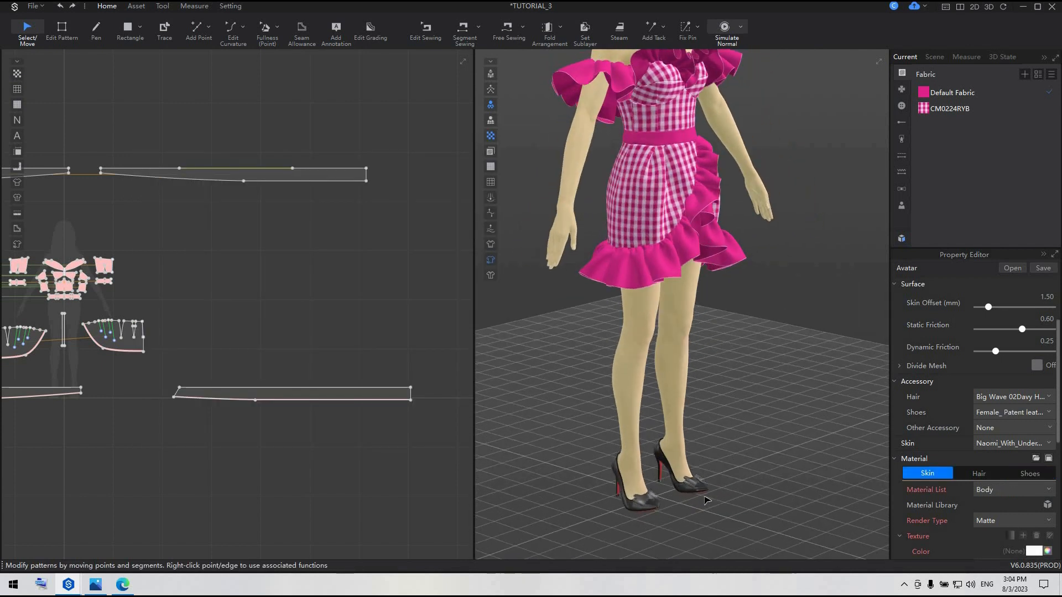
{"action": "scroll", "coordinate": [705, 453], "scroll_direction": "up", "scroll_amount": 2}
{"action": "middle_click_drag", "start_coordinate": [702, 453], "coordinate": [695, 393]}
{"action": "scroll", "coordinate": [682, 477], "scroll_direction": "up", "scroll_amount": 2}
{"action": "left_click", "coordinate": [682, 477]}
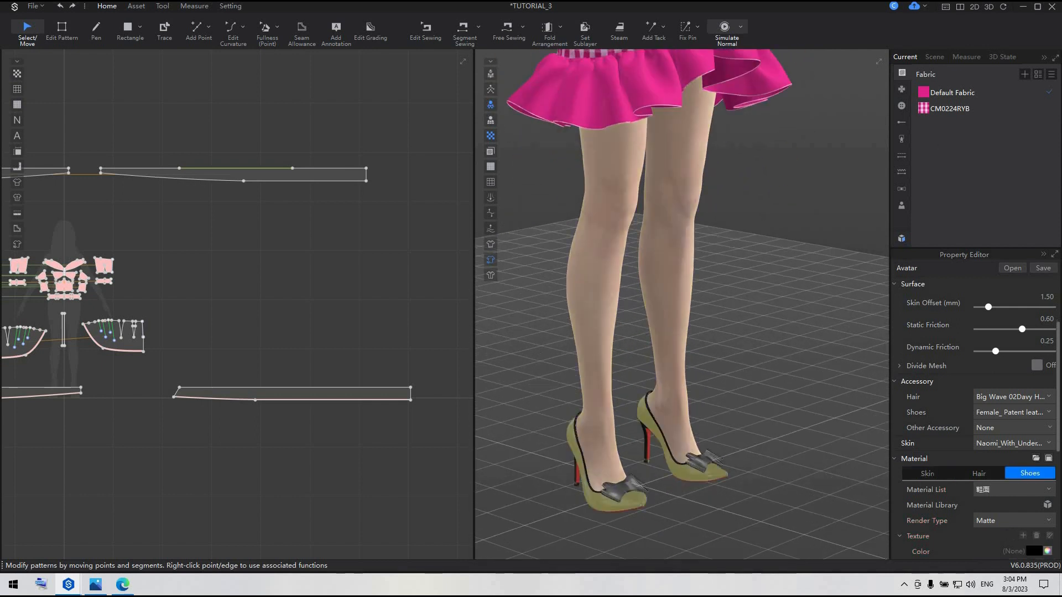
{"action": "scroll", "coordinate": [1027, 494], "scroll_direction": "down", "scroll_amount": 3}
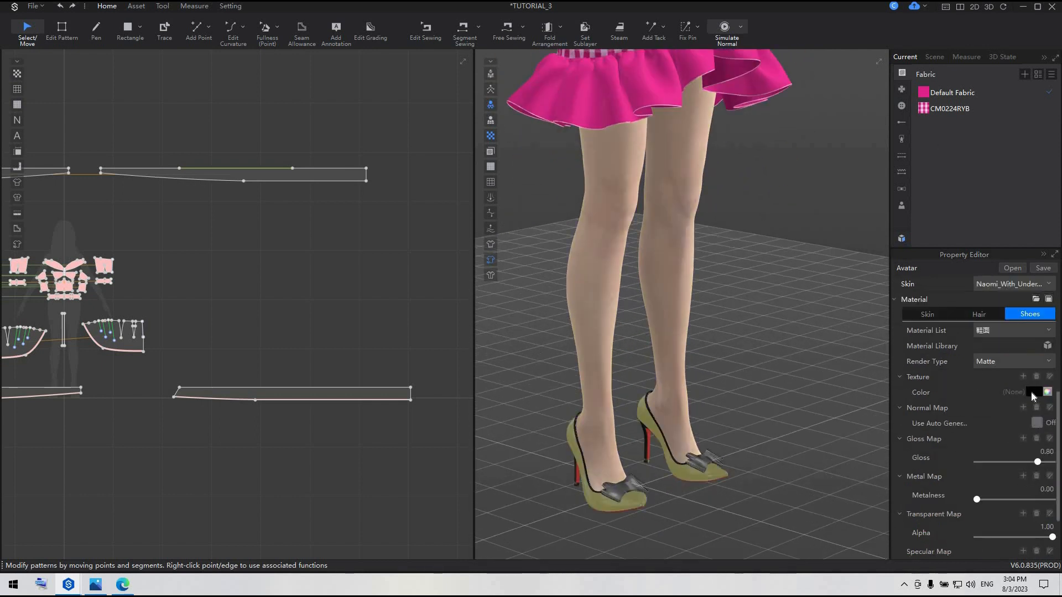
{"action": "left_click", "coordinate": [1031, 393]}
{"action": "left_click", "coordinate": [479, 428]}
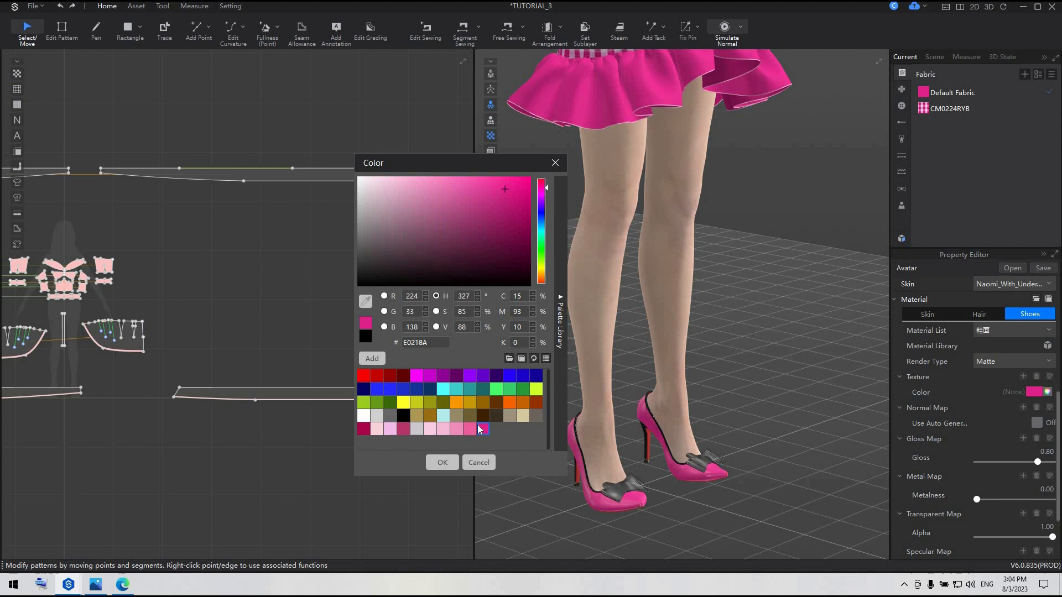
{"action": "left_click", "coordinate": [442, 462]}
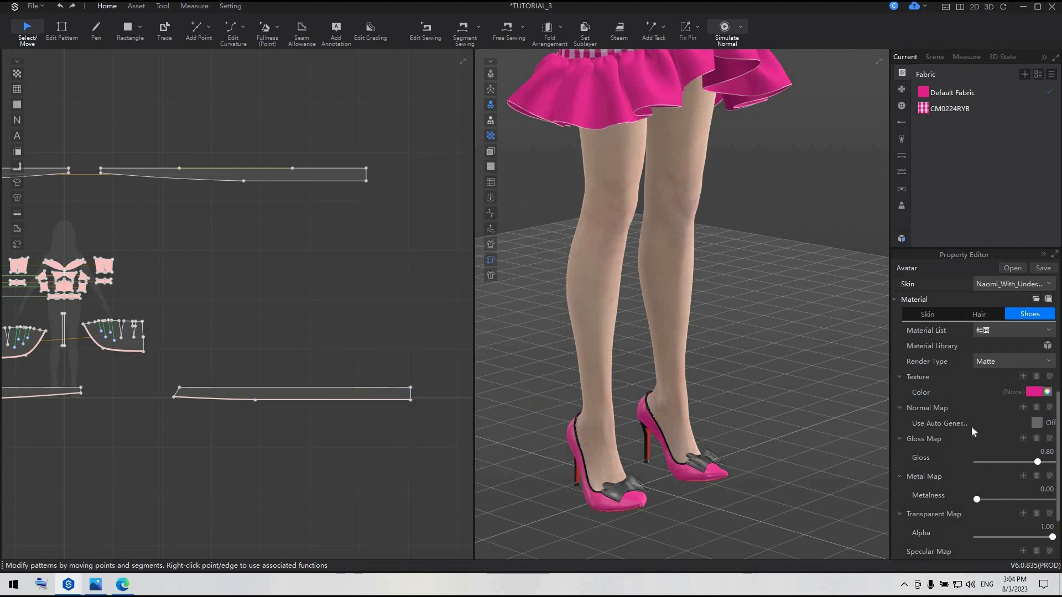
Try the Leather render type on the shoe uppers and settle on Shiny
{"action": "left_click", "coordinate": [1017, 366]}
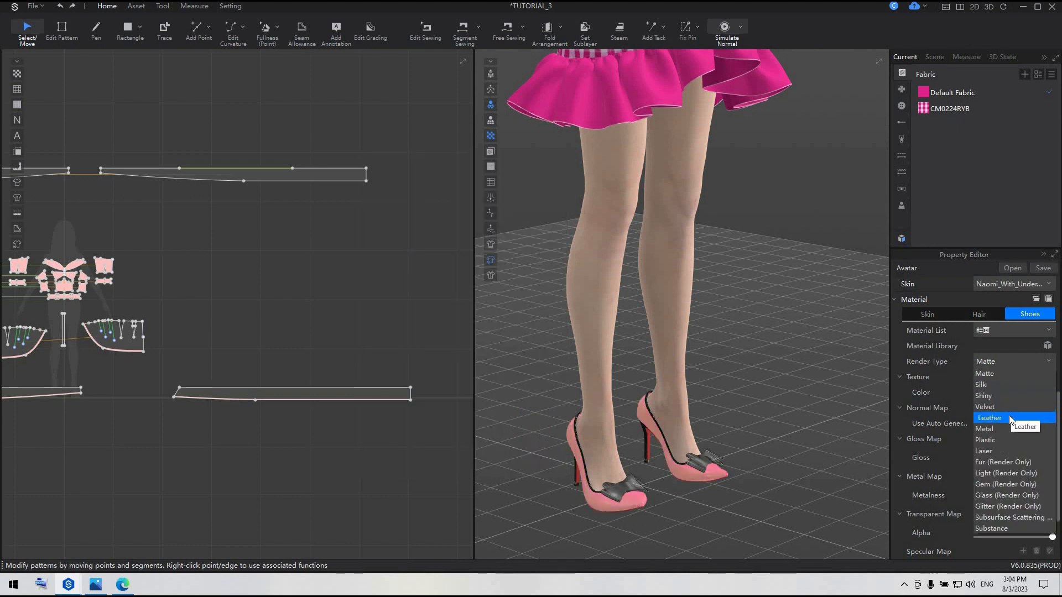
{"action": "left_click", "coordinate": [1009, 416]}
{"action": "left_click", "coordinate": [1033, 362]}
{"action": "left_click", "coordinate": [1007, 397]}
{"action": "left_click", "coordinate": [801, 425]}
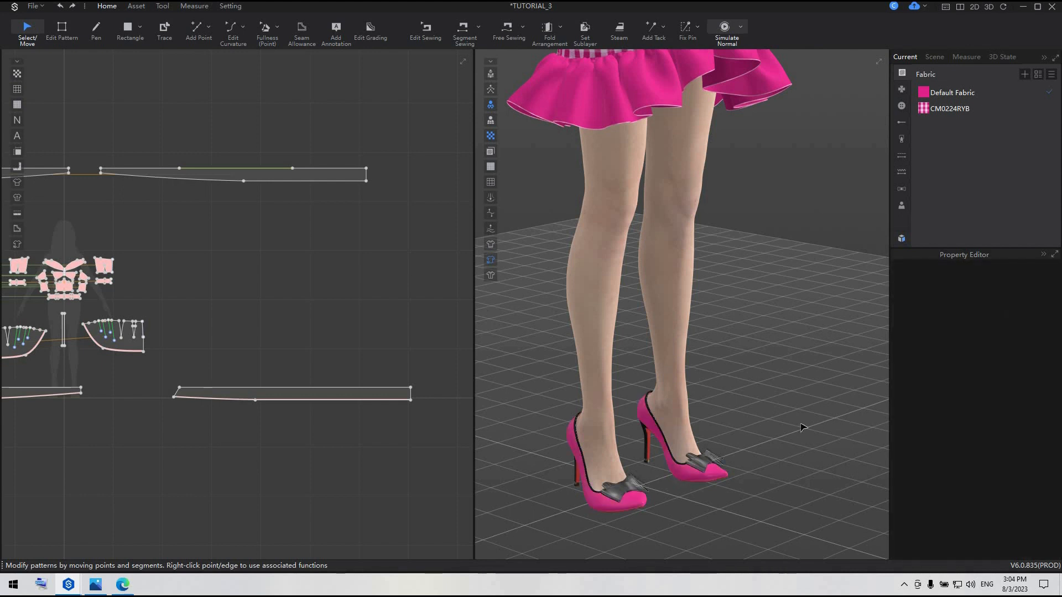
Colour the edge binding around the shoe openings light pink (F7B9D7) and set its render type to Shiny
{"action": "scroll", "coordinate": [624, 407], "scroll_direction": "up", "scroll_amount": 1}
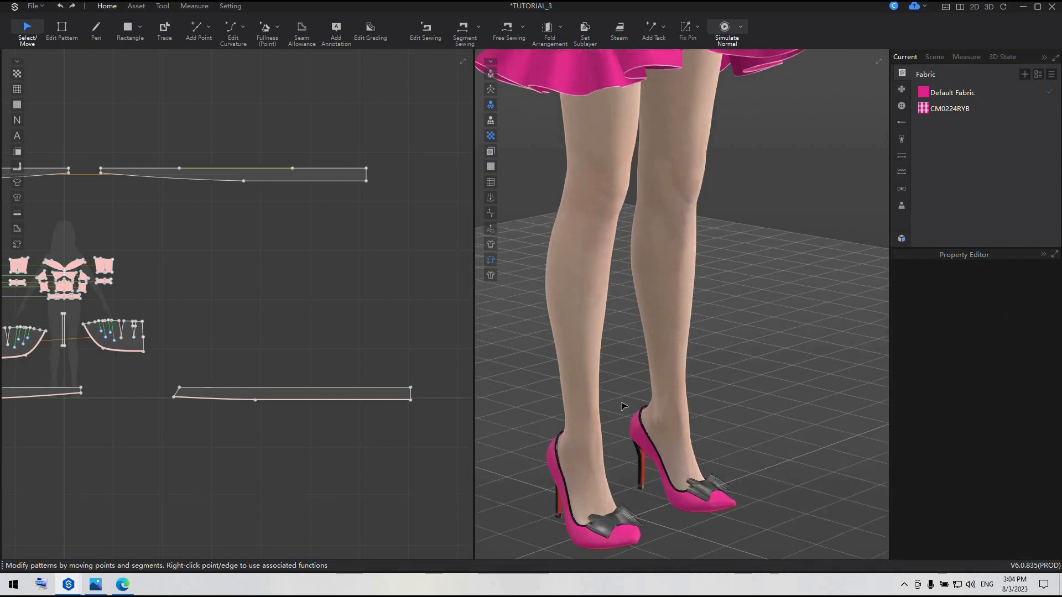
{"action": "middle_click_drag", "start_coordinate": [624, 407], "coordinate": [651, 334]}
{"action": "scroll", "coordinate": [652, 335], "scroll_direction": "up", "scroll_amount": 2}
{"action": "left_click", "coordinate": [673, 415]}
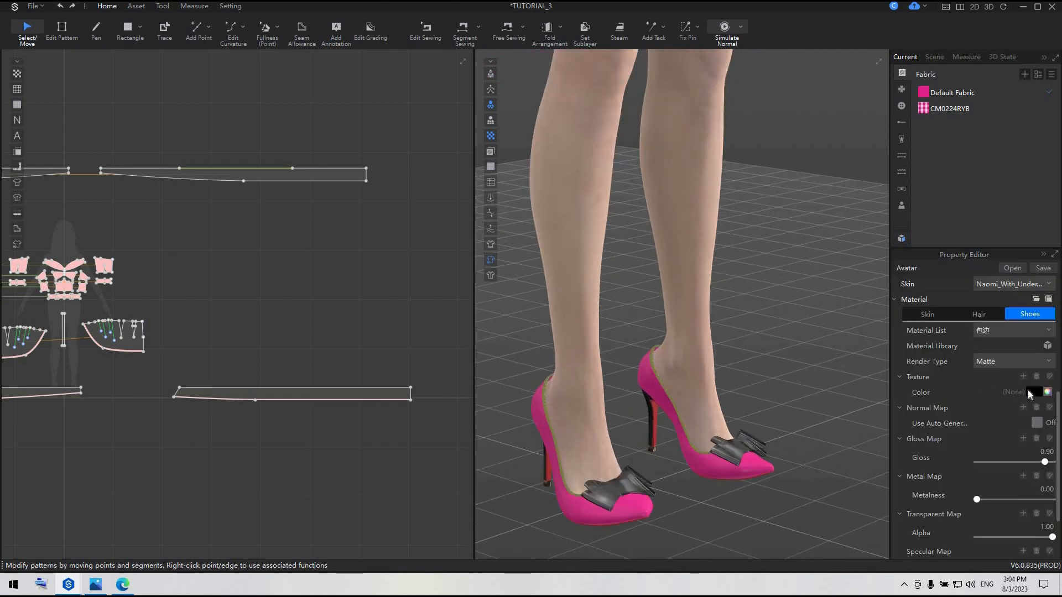
{"action": "left_click", "coordinate": [1034, 392]}
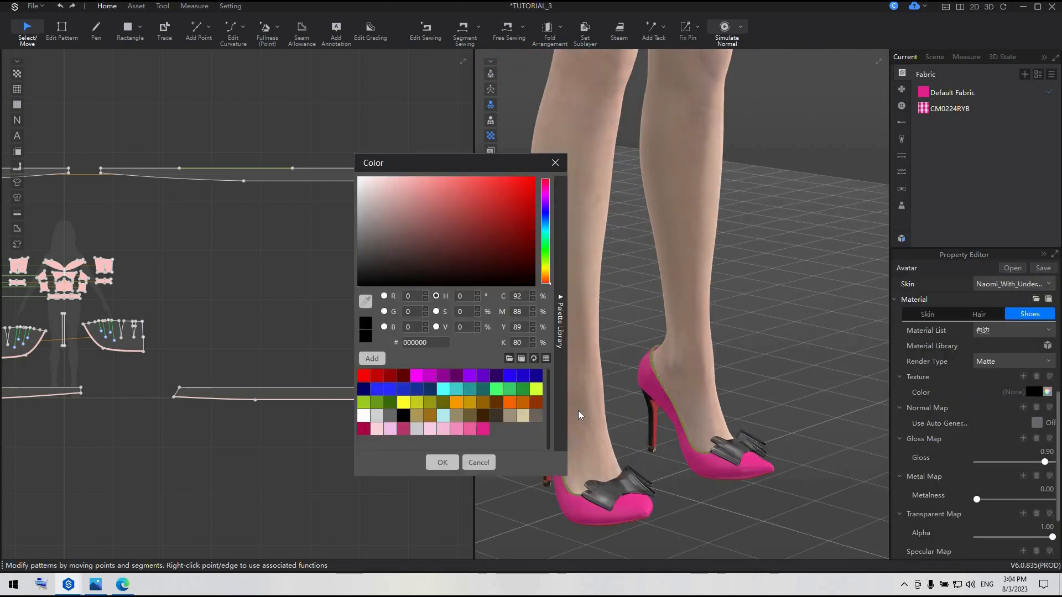
{"action": "left_click", "coordinate": [441, 431]}
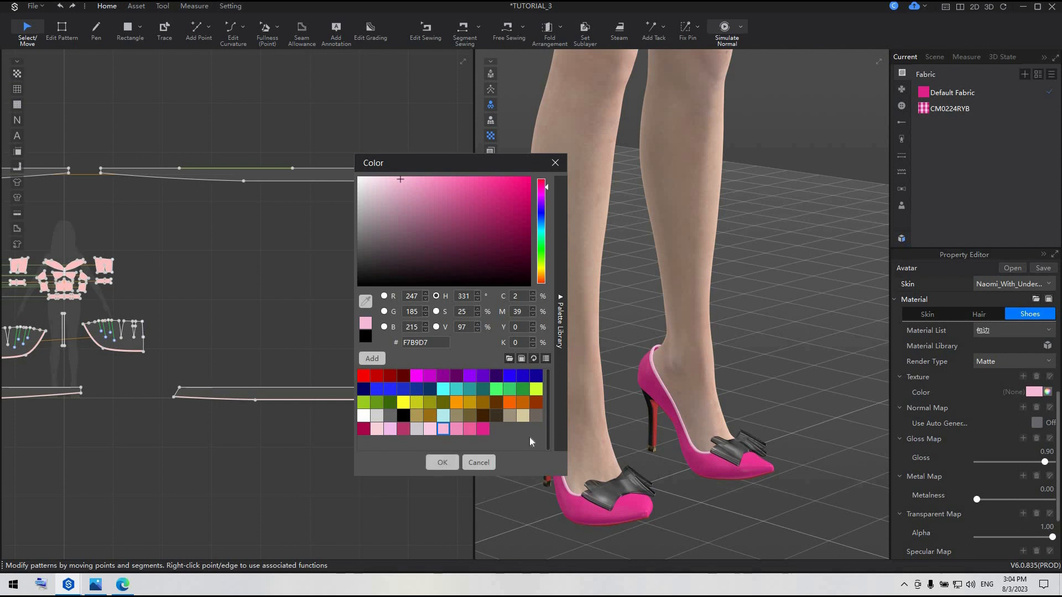
{"action": "left_click", "coordinate": [442, 463]}
{"action": "left_click", "coordinate": [1013, 362]}
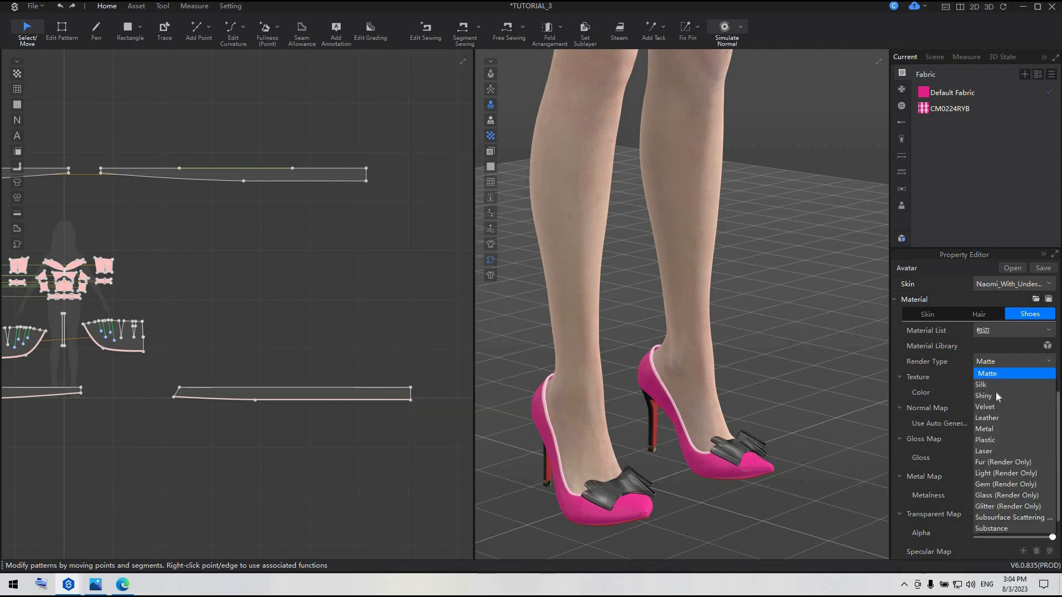
{"action": "left_click", "coordinate": [994, 399]}
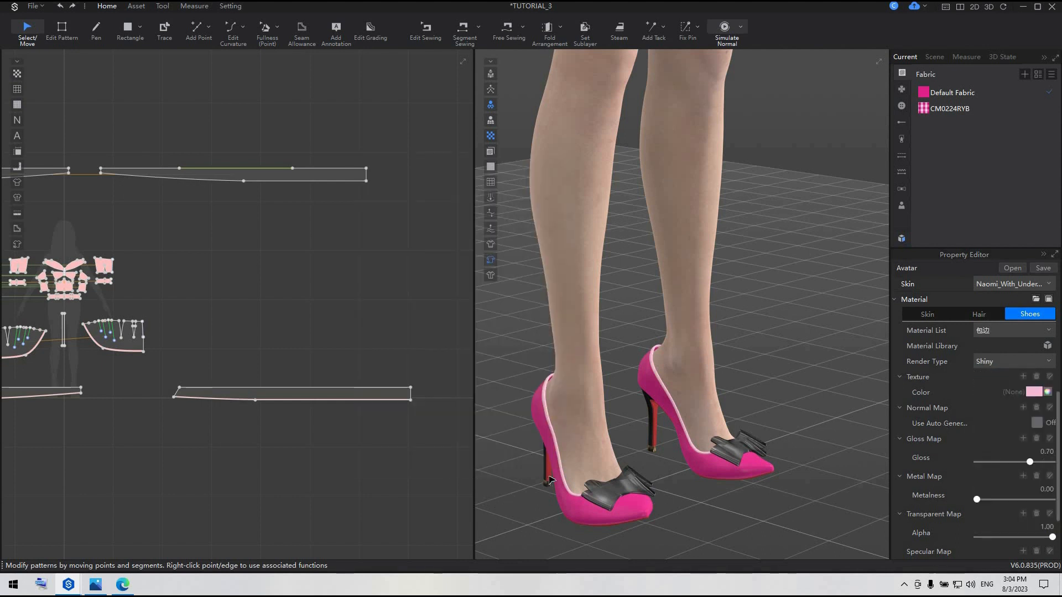
Make the shoes' black heels hot pink, try the Shiny render type on them and settle on Silk
{"action": "right_click_drag", "start_coordinate": [593, 480], "coordinate": [617, 457]}
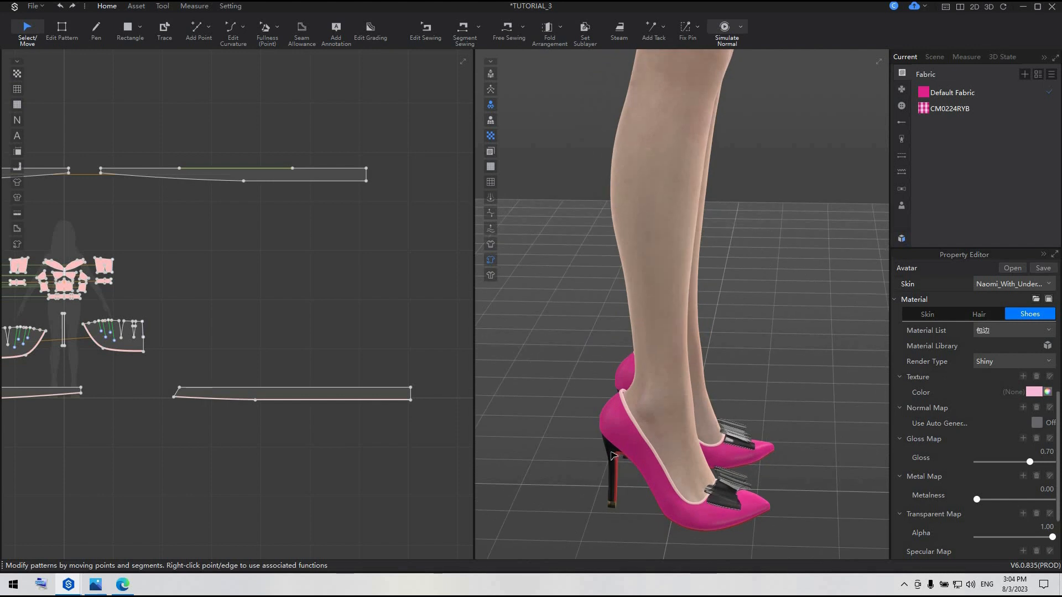
{"action": "left_click", "coordinate": [617, 456]}
{"action": "left_click", "coordinate": [1013, 361]}
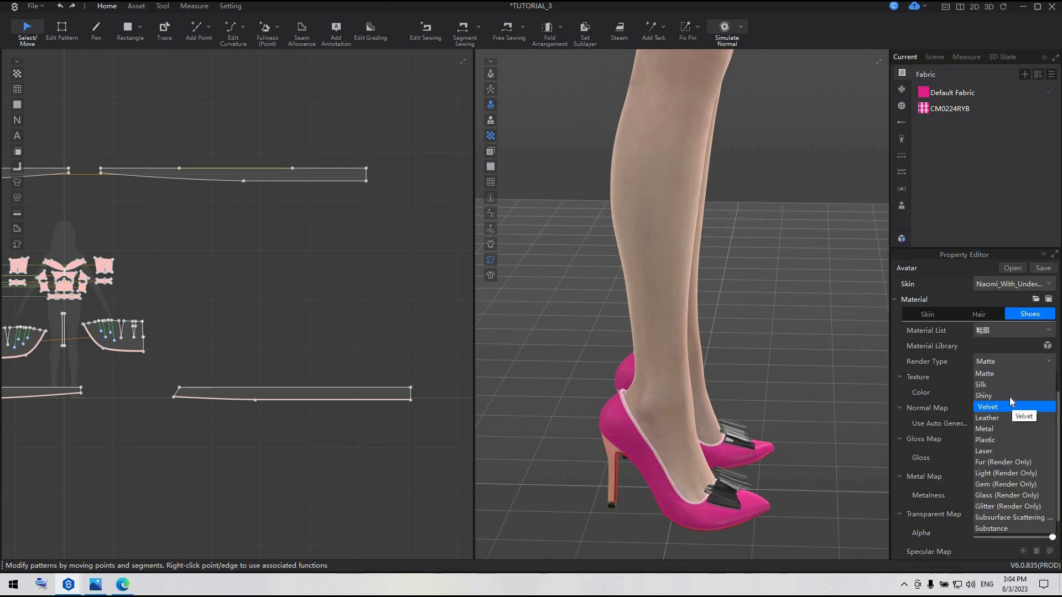
{"action": "left_click", "coordinate": [990, 403]}
{"action": "right_click_drag", "start_coordinate": [599, 475], "coordinate": [628, 479]}
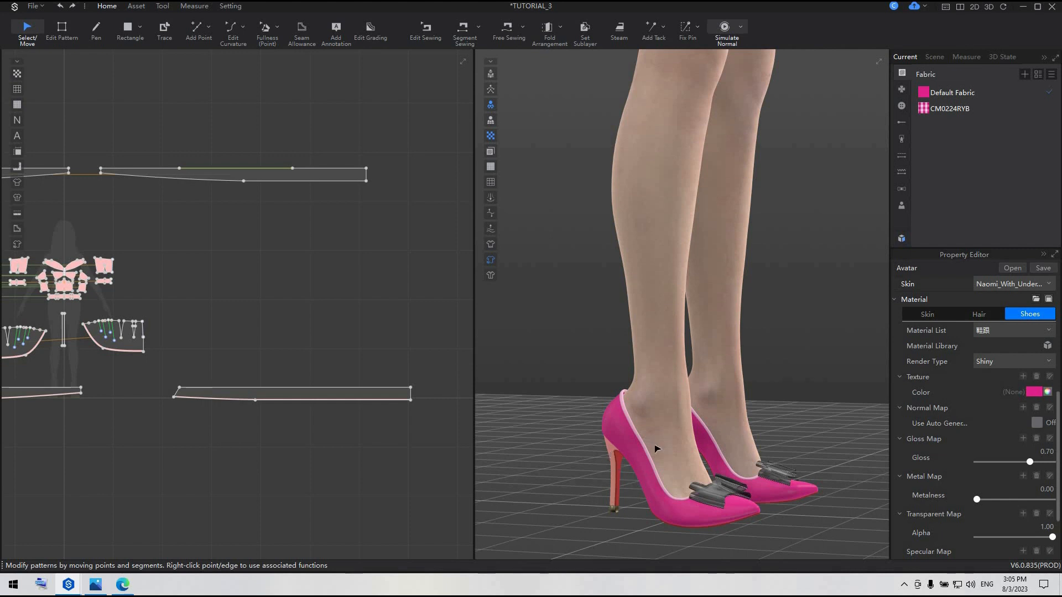
{"action": "left_click", "coordinate": [1023, 363]}
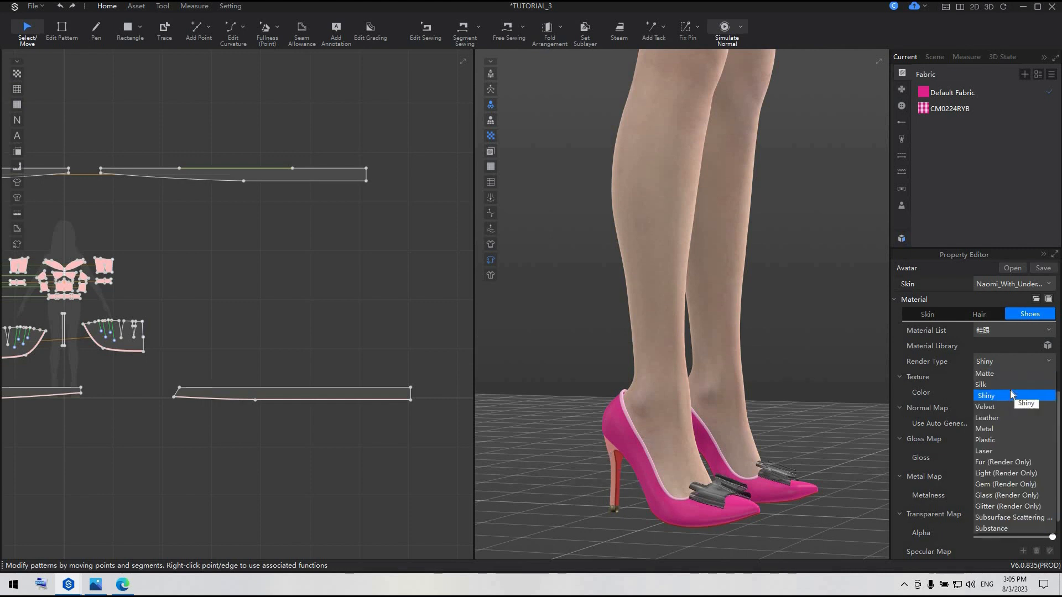
{"action": "left_click", "coordinate": [1013, 390]}
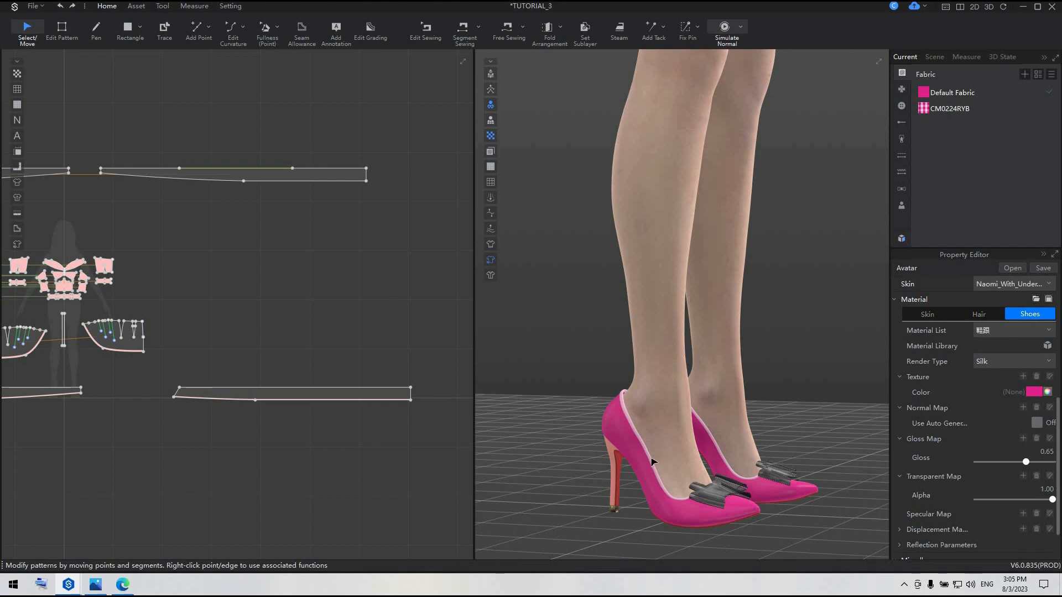
Change the render type of the edge binding around the shoe openings to Silk
{"action": "left_click", "coordinate": [653, 462]}
{"action": "left_click", "coordinate": [1016, 362]}
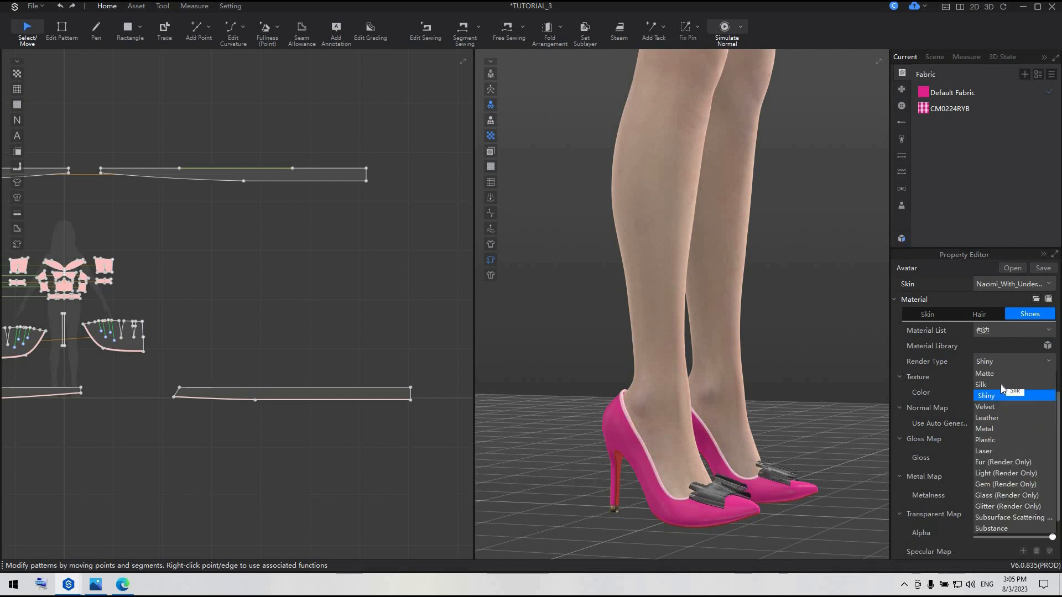
{"action": "left_click", "coordinate": [1013, 390]}
Colour the red material on the inner face of the shoe heels pale pink (FACDE5)
{"action": "left_click", "coordinate": [620, 462]}
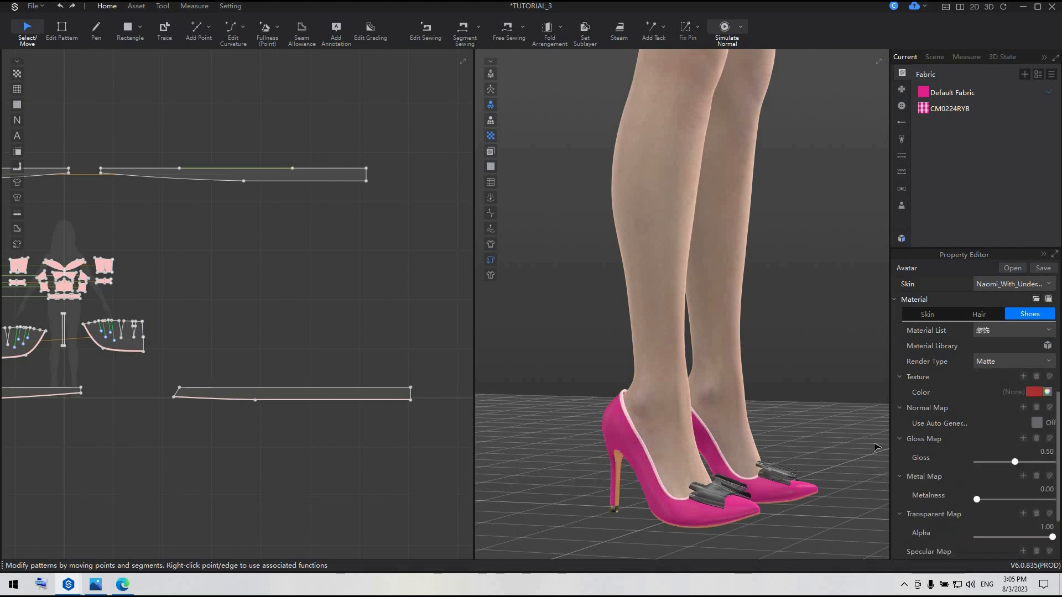
{"action": "left_click", "coordinate": [1036, 392]}
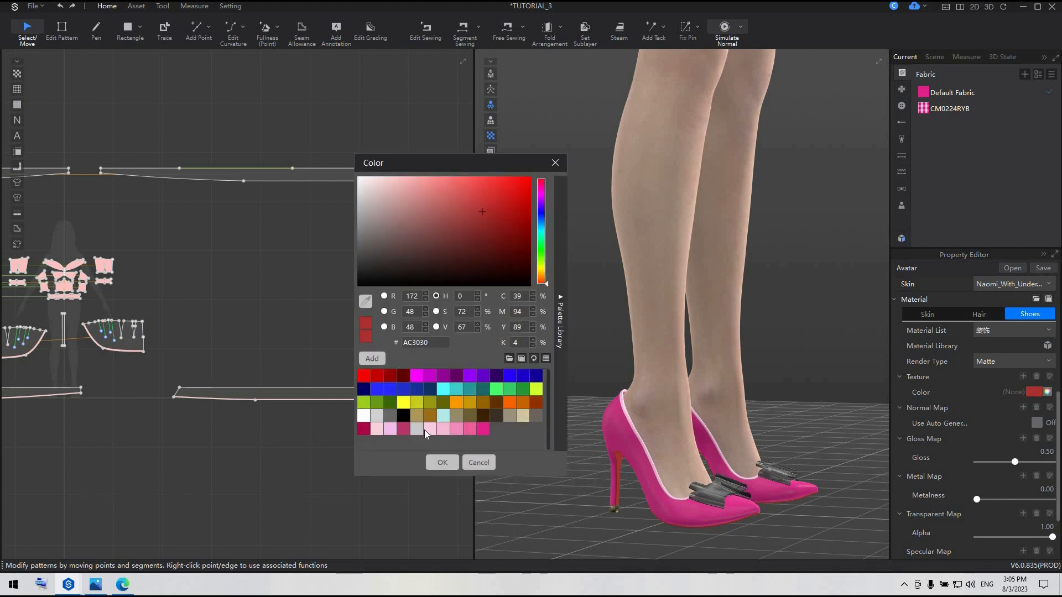
{"action": "left_click", "coordinate": [427, 429]}
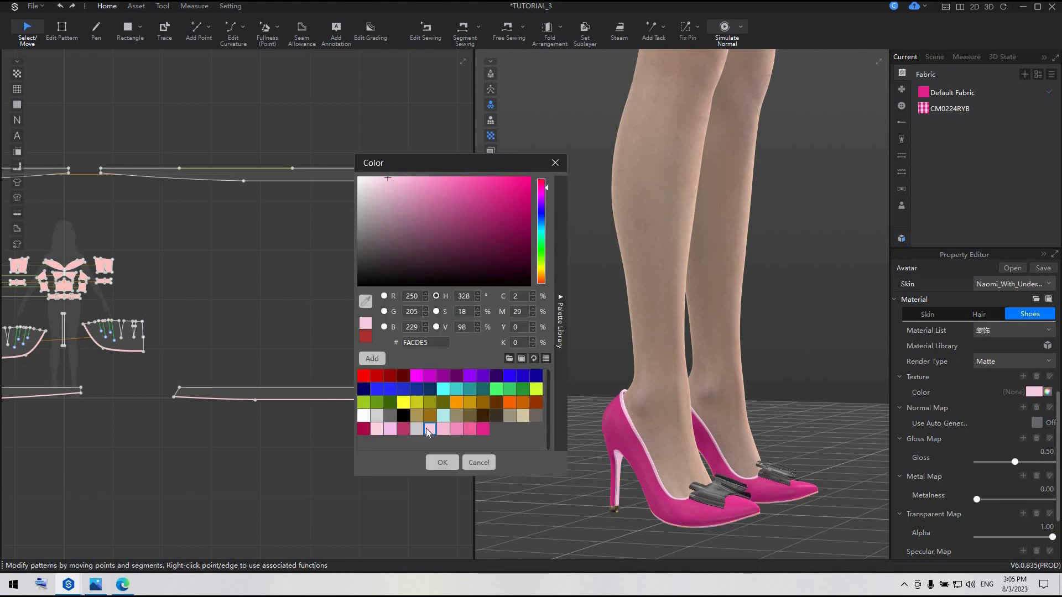
{"action": "left_click", "coordinate": [442, 462]}
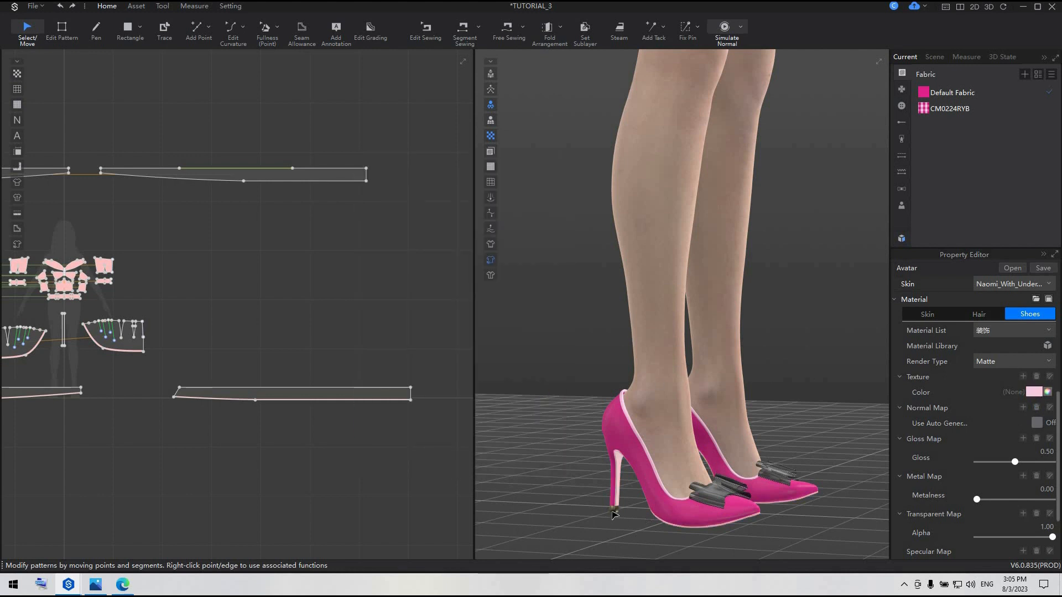
Colour the metal tips at the bottom of the shoe heels hot pink (E0218A)
{"action": "left_click", "coordinate": [612, 509]}
{"action": "left_click", "coordinate": [1038, 394]}
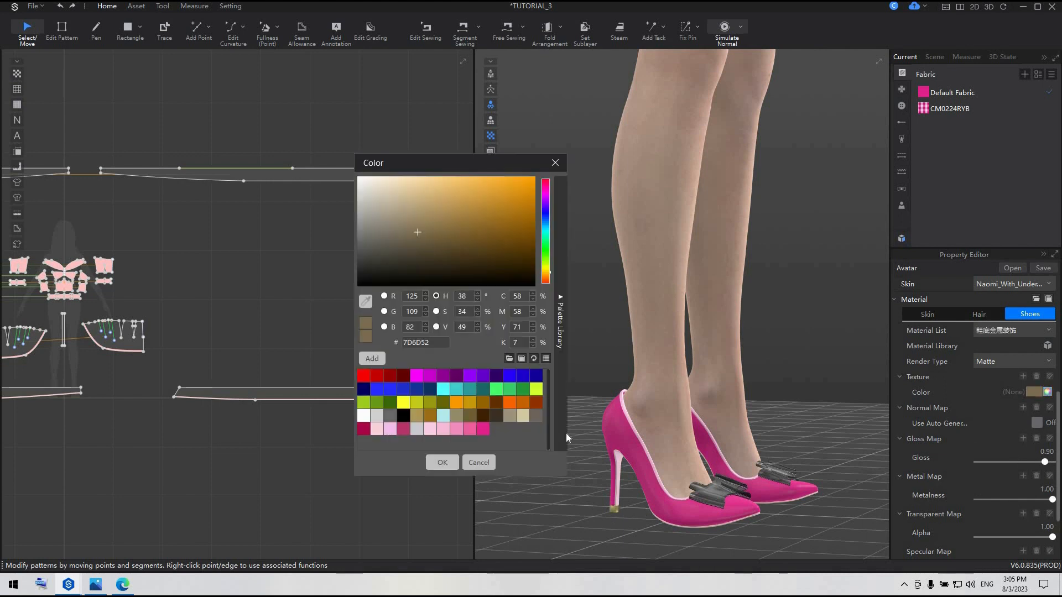
{"action": "left_click", "coordinate": [482, 429]}
{"action": "left_click", "coordinate": [440, 469]}
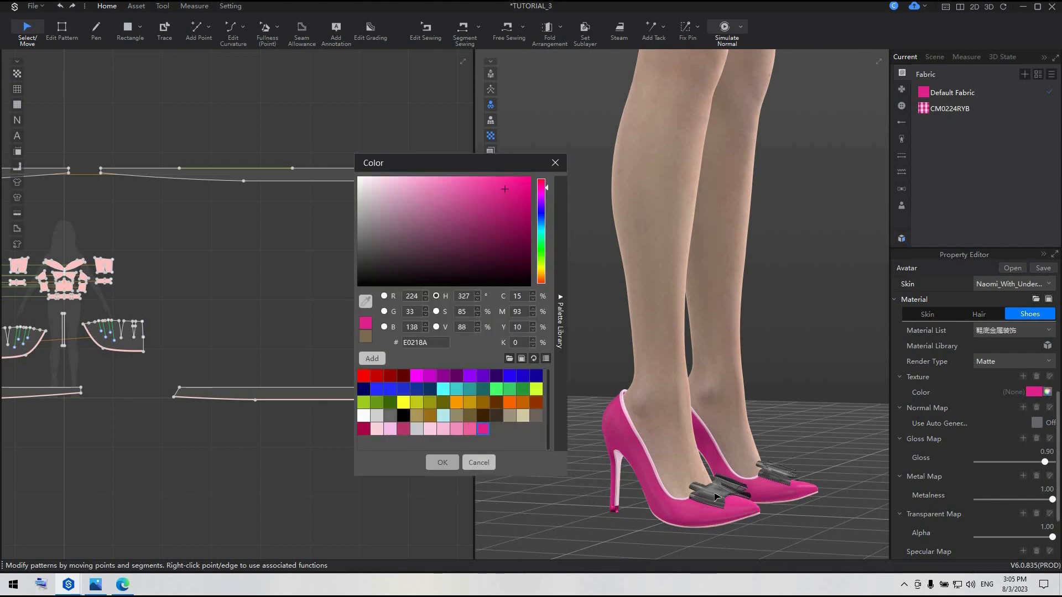
Colour the bows on the toes of the shoes pale pink (FACDE5)
{"action": "left_click", "coordinate": [716, 494]}
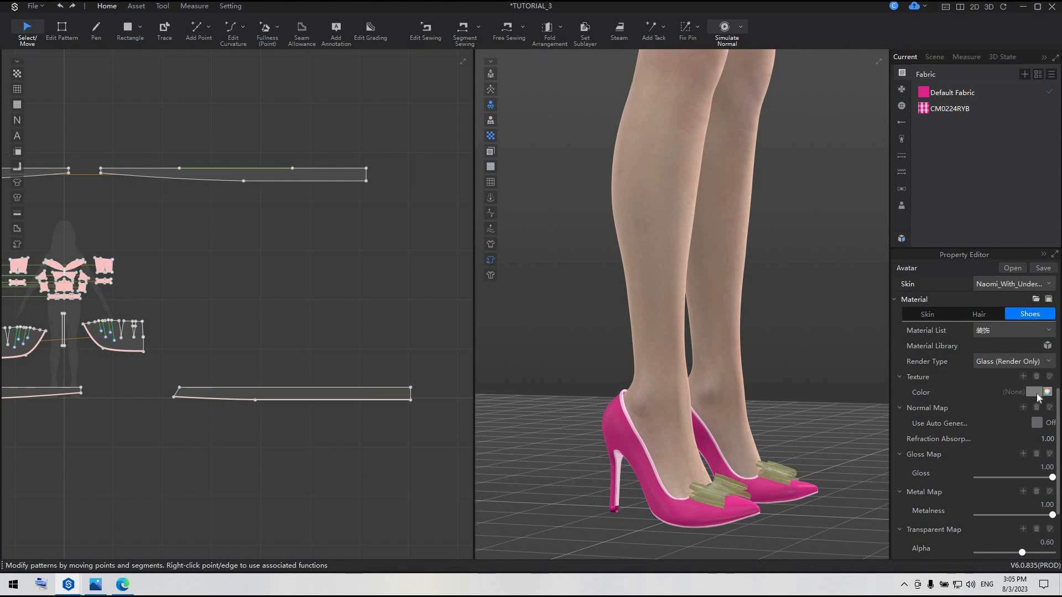
{"action": "left_click", "coordinate": [1034, 392]}
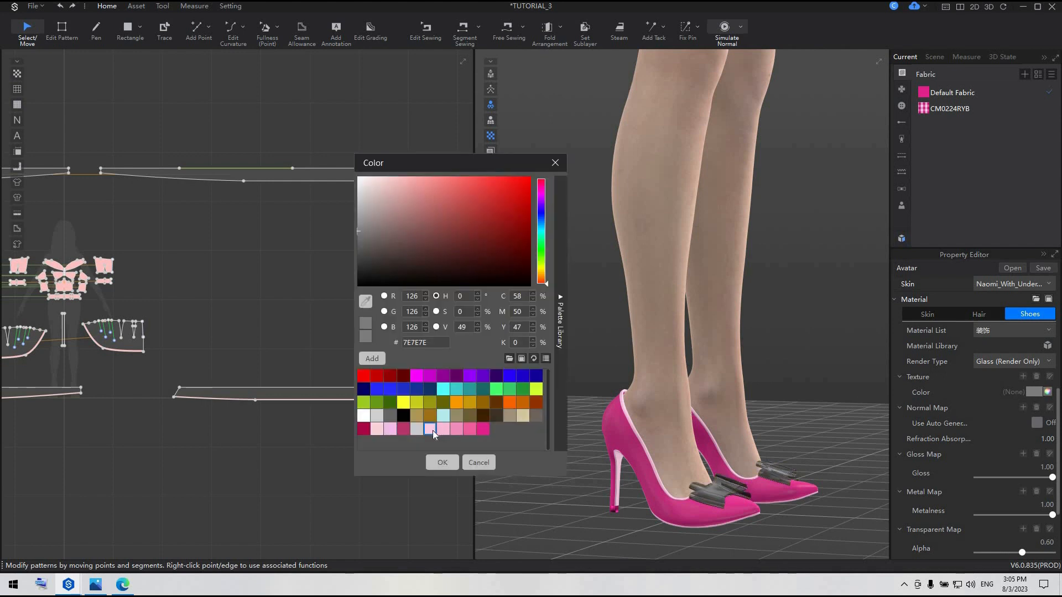
{"action": "left_click", "coordinate": [431, 429]}
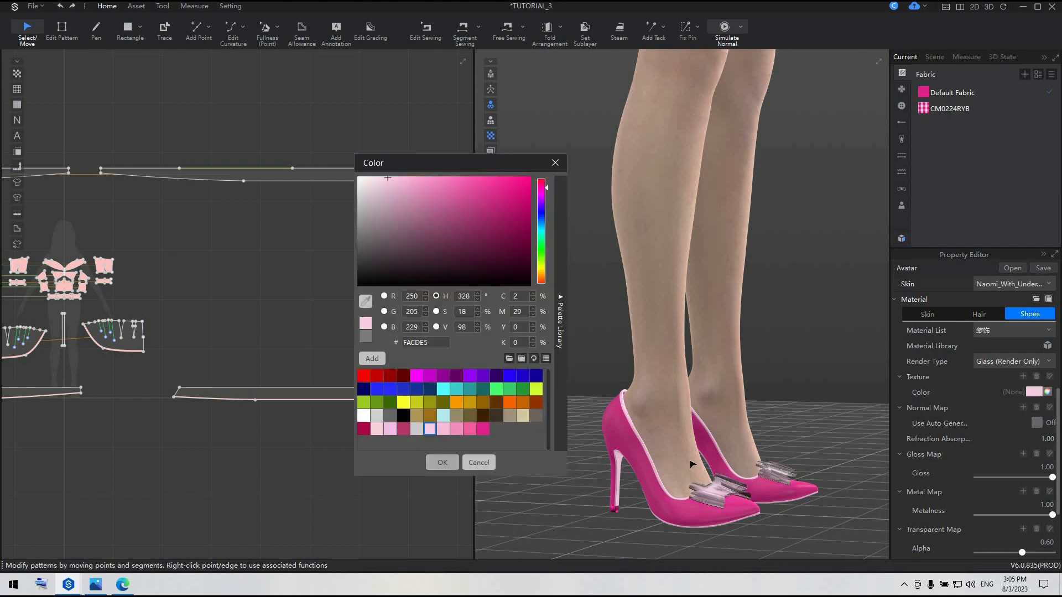
{"action": "left_click", "coordinate": [442, 463]}
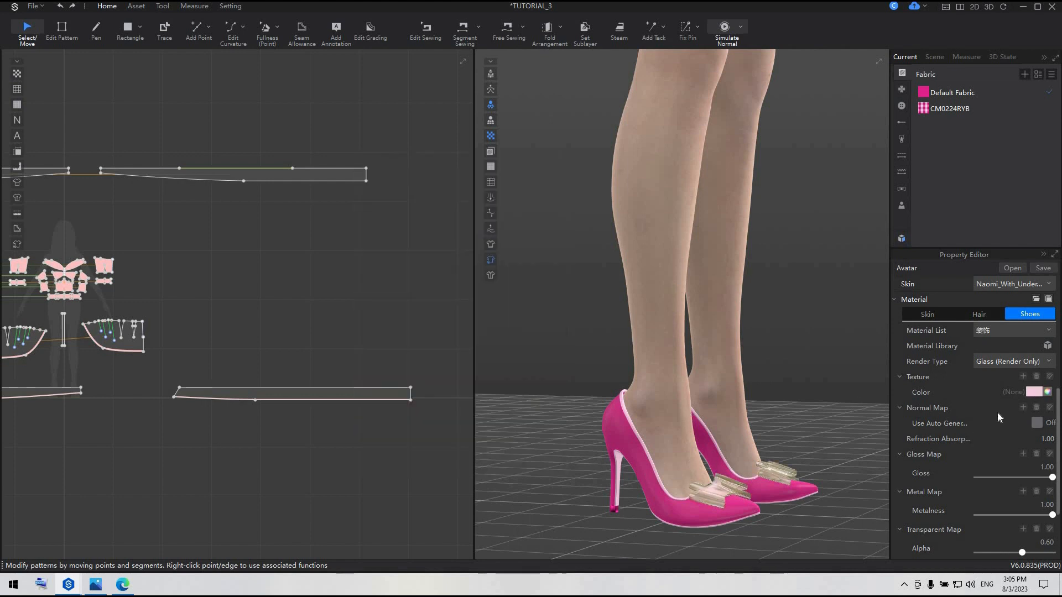
Bring the avatar and dress into a front view and save the project
{"action": "left_click", "coordinate": [1017, 362]}
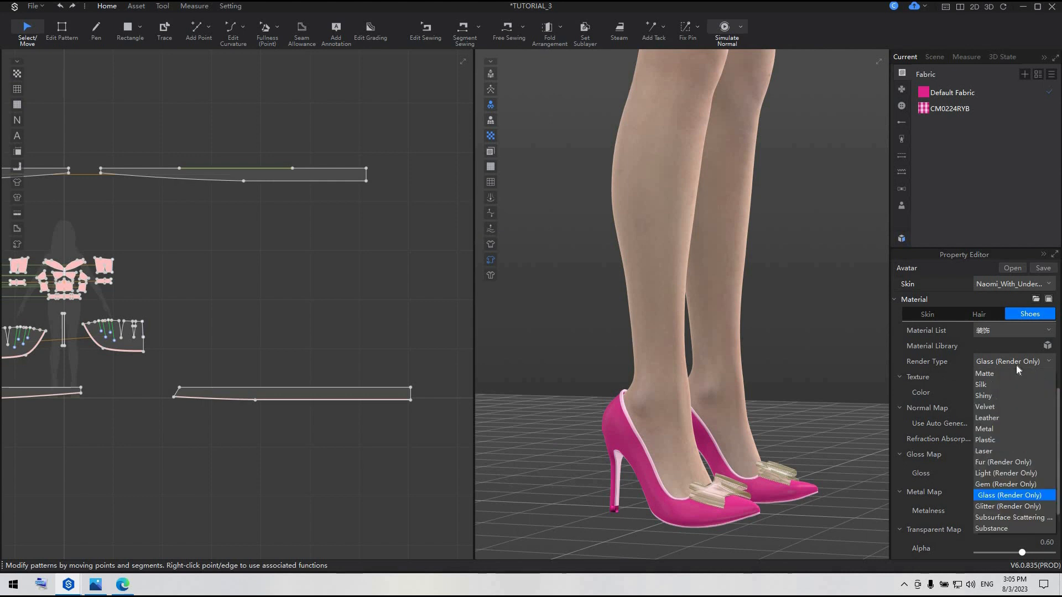
{"action": "left_click", "coordinate": [827, 405]}
{"action": "scroll", "coordinate": [827, 404], "scroll_direction": "down", "scroll_amount": 3}
{"action": "key", "text": "2"}
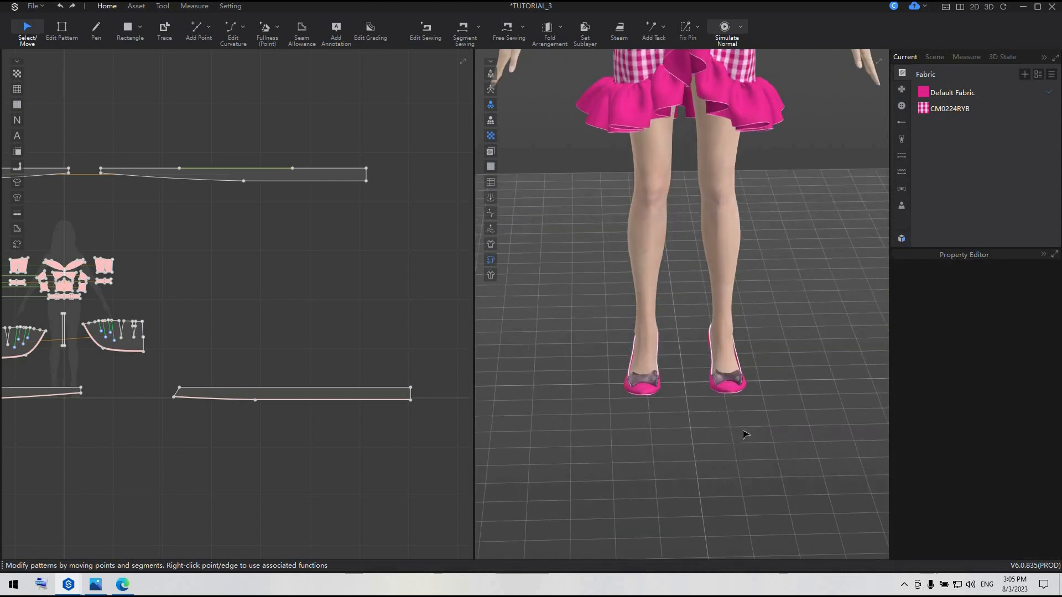
{"action": "scroll", "coordinate": [752, 431], "scroll_direction": "down", "scroll_amount": 3}
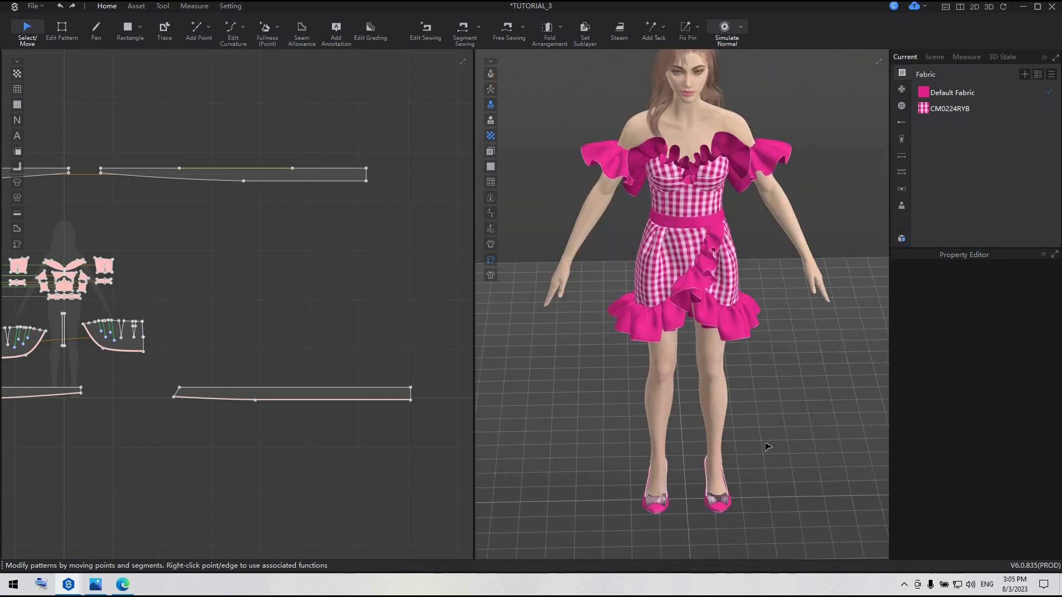
{"action": "scroll", "coordinate": [760, 519], "scroll_direction": "up", "scroll_amount": 2}
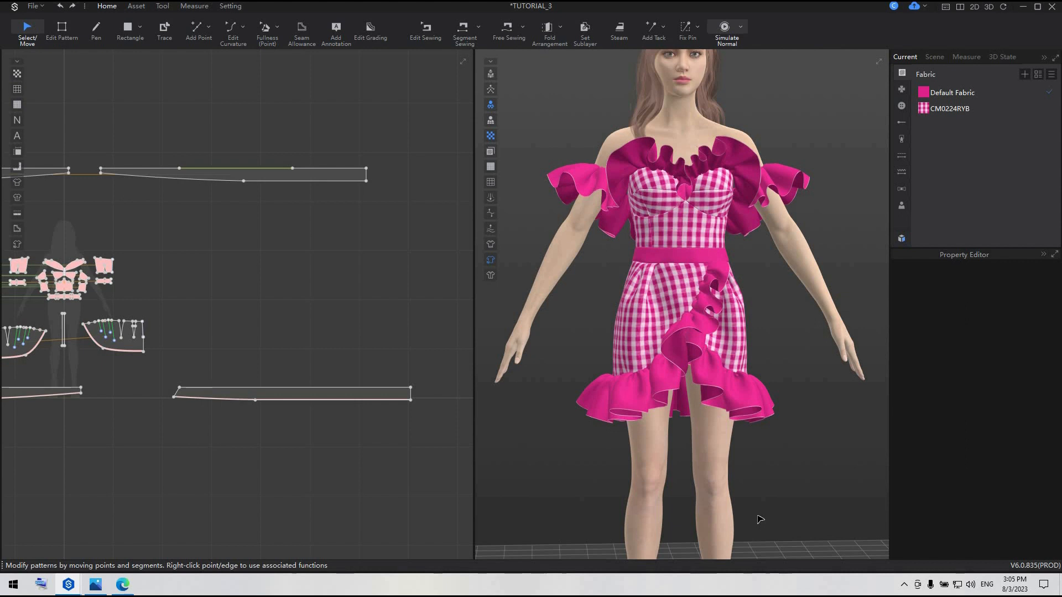
{"action": "key", "text": "ctrl+s"}
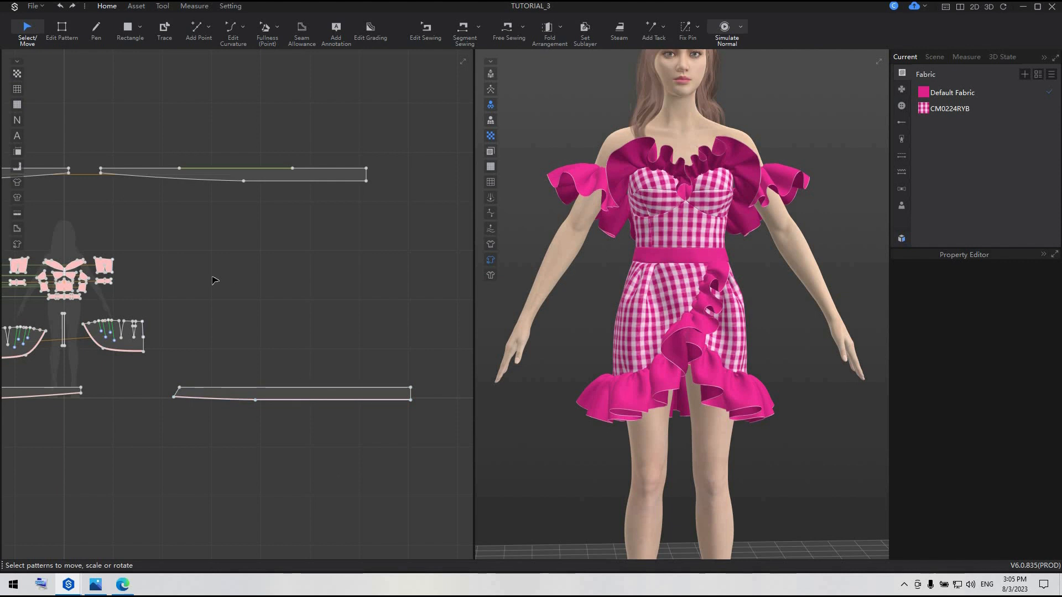
Rotate the grain line of the gingham skirt panel nearest the waist-to-hem strip's left side slightly clockwise with Edit Texture, and save the project
{"action": "scroll", "coordinate": [215, 280], "scroll_direction": "up", "scroll_amount": 5}
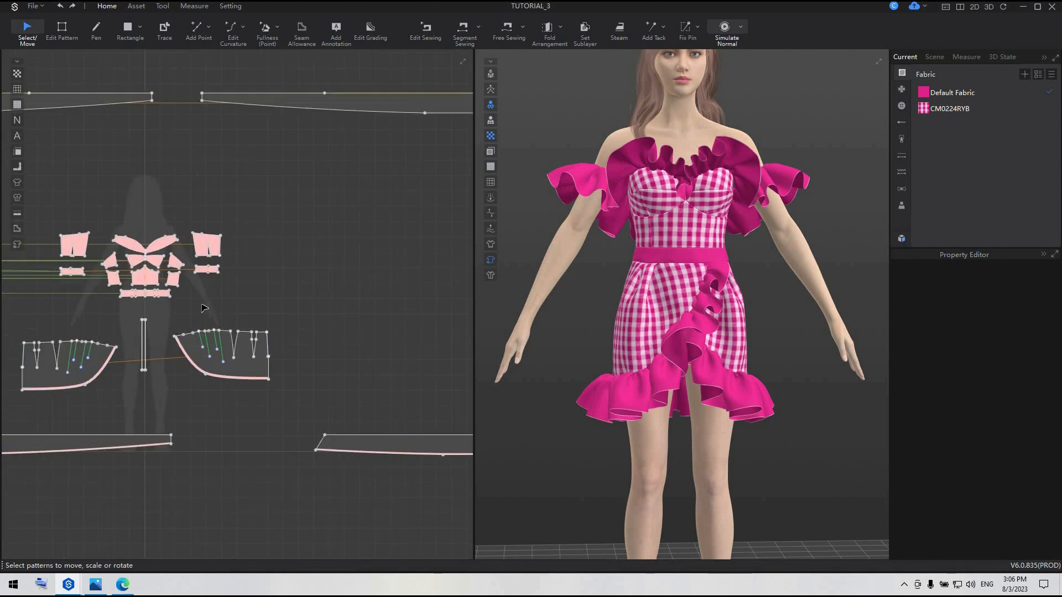
{"action": "middle_click_drag", "start_coordinate": [302, 399], "coordinate": [497, 372]}
{"action": "left_click", "coordinate": [130, 8]}
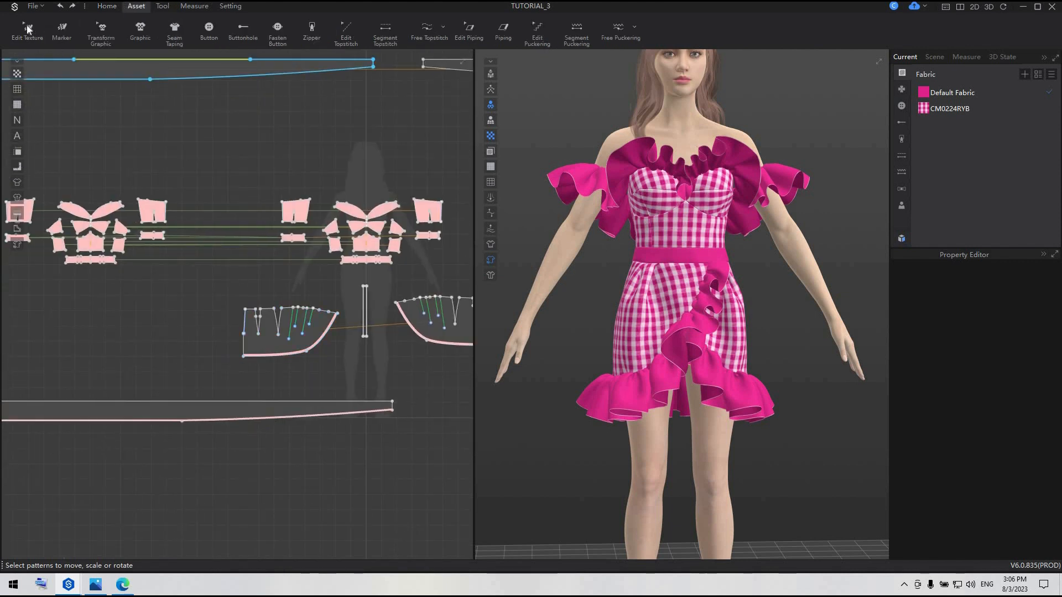
{"action": "left_click", "coordinate": [29, 31]}
{"action": "left_click", "coordinate": [317, 344]}
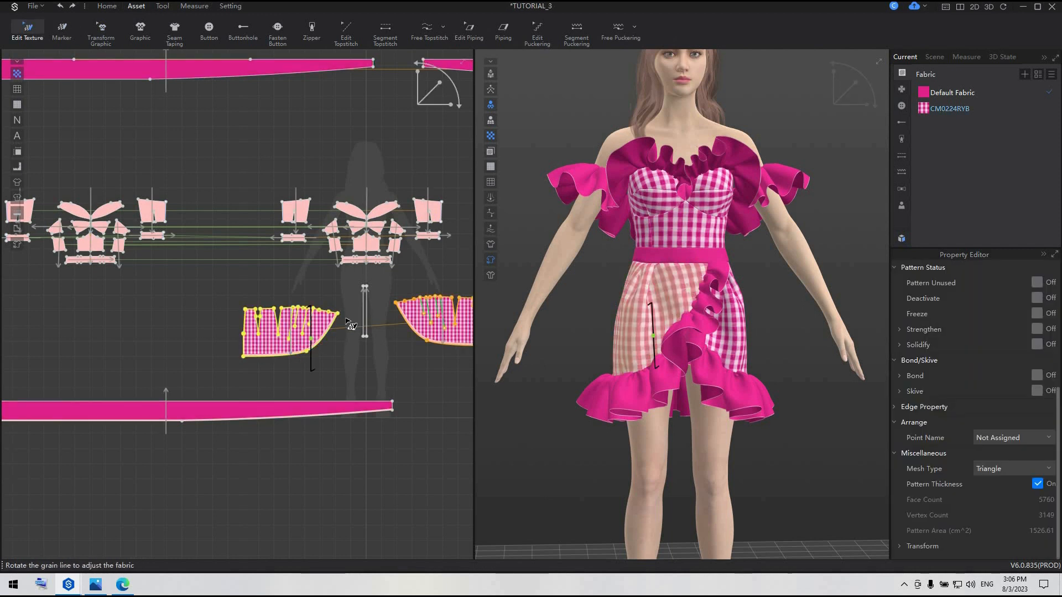
{"action": "scroll", "coordinate": [259, 341], "scroll_direction": "up", "scroll_amount": 4}
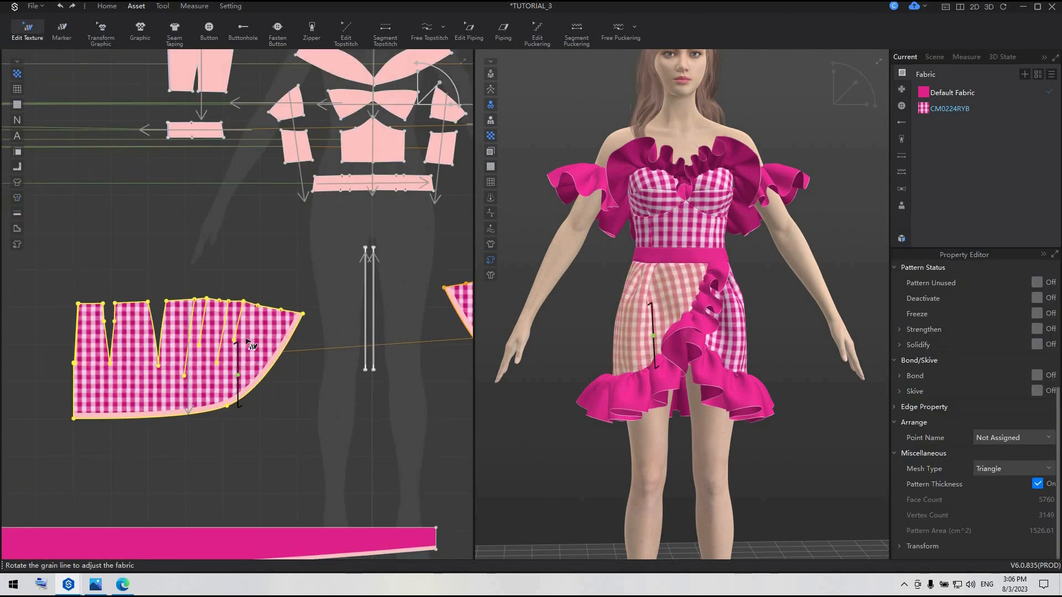
{"action": "left_click_drag", "start_coordinate": [238, 342], "coordinate": [243, 340]}
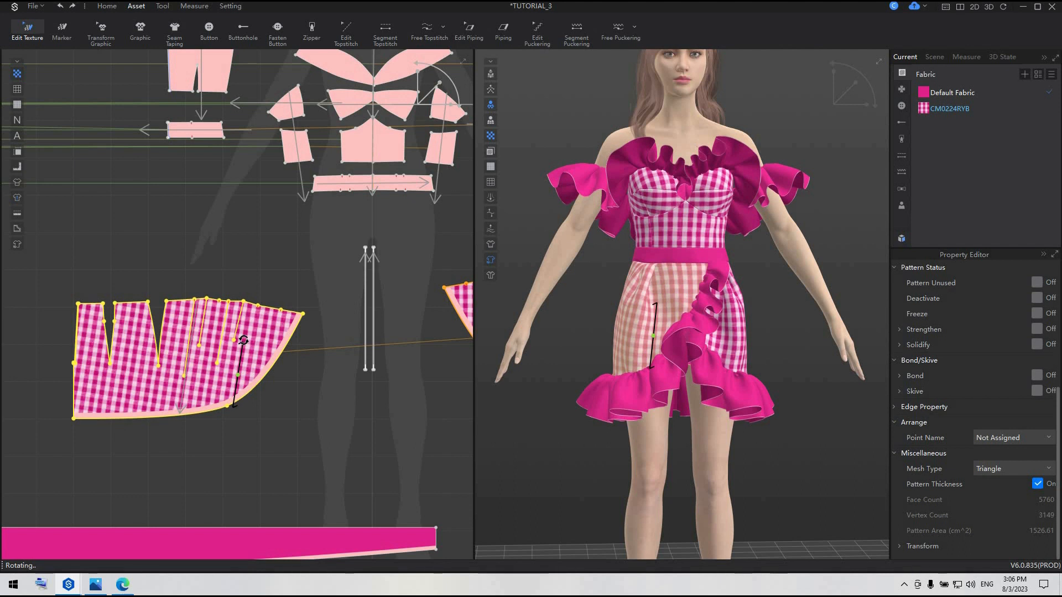
{"action": "left_click_drag", "start_coordinate": [244, 339], "coordinate": [244, 339]}
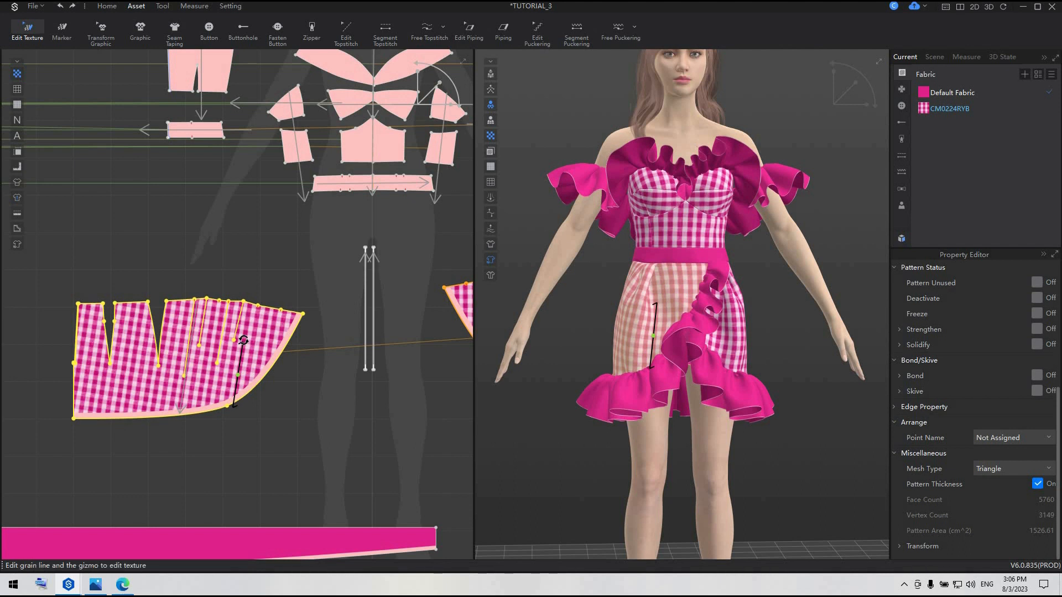
{"action": "left_click", "coordinate": [281, 429]}
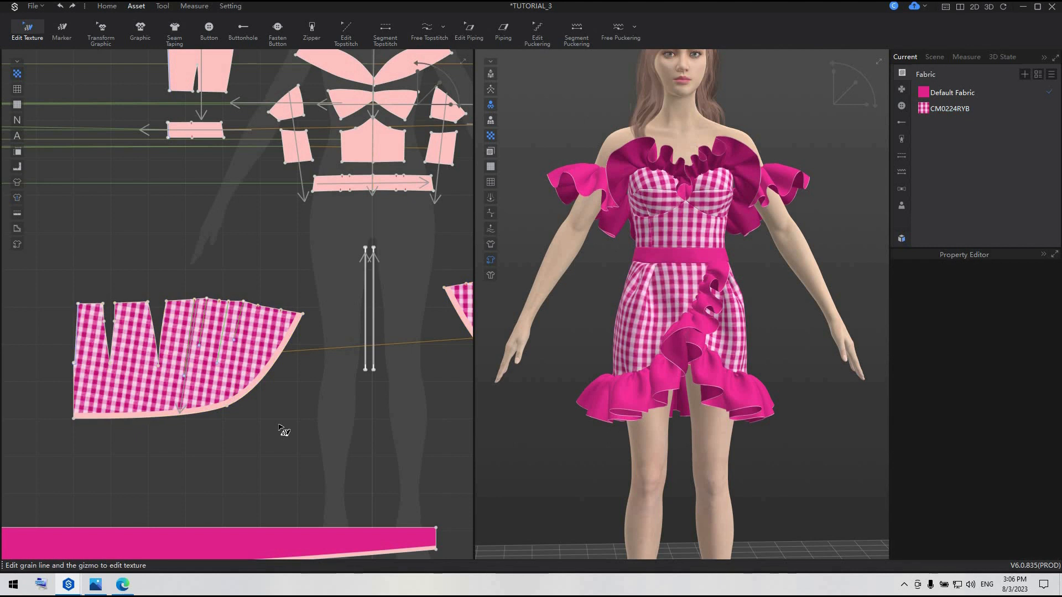
{"action": "key", "text": "ctrl+s"}
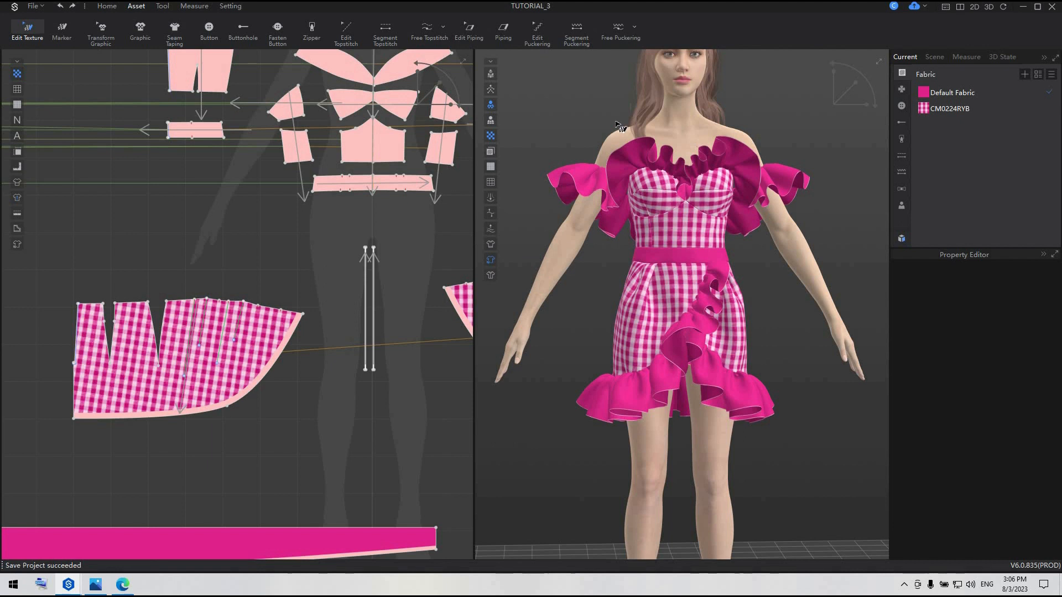
Apply the default puckering to the upper edges of both long hem ruffle strips using Segment Puckering
{"action": "scroll", "coordinate": [621, 127], "scroll_direction": "up", "scroll_amount": 5}
{"action": "left_click", "coordinate": [902, 171]}
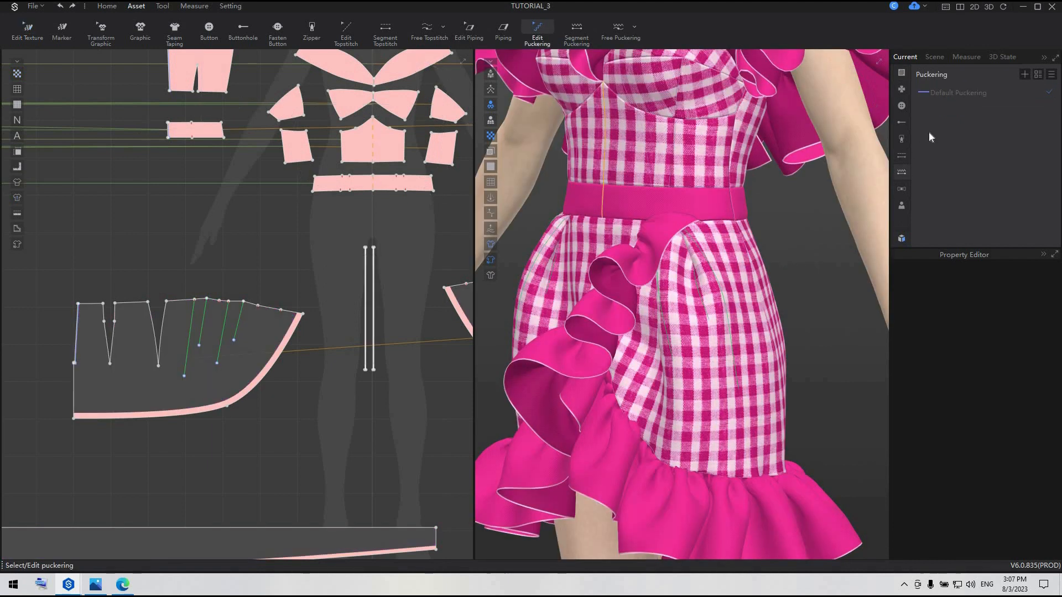
{"action": "left_click", "coordinate": [965, 94]}
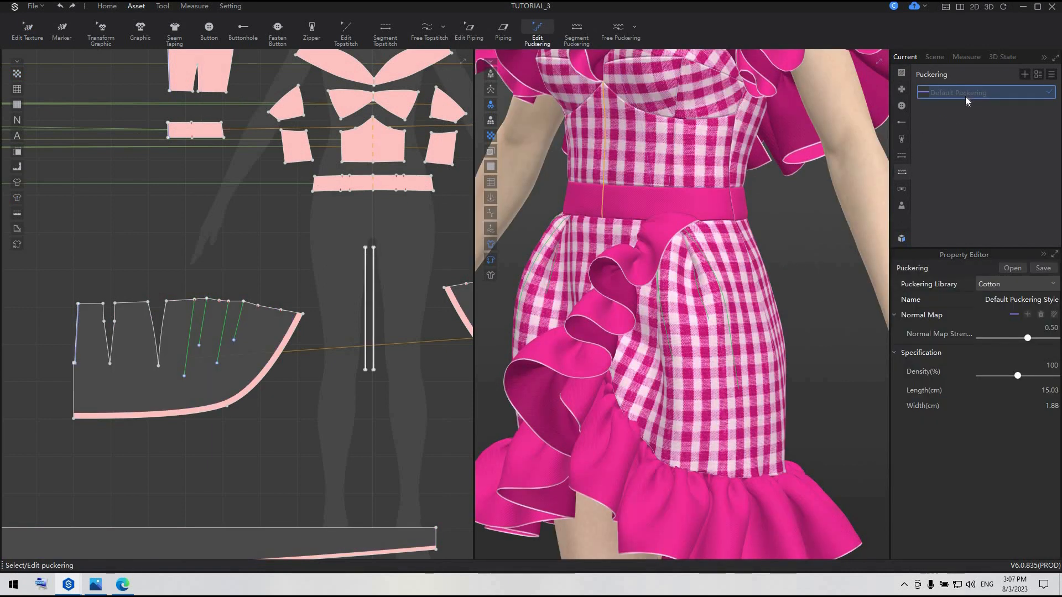
{"action": "scroll", "coordinate": [371, 240], "scroll_direction": "down", "scroll_amount": 5}
{"action": "right_click", "coordinate": [371, 240]}
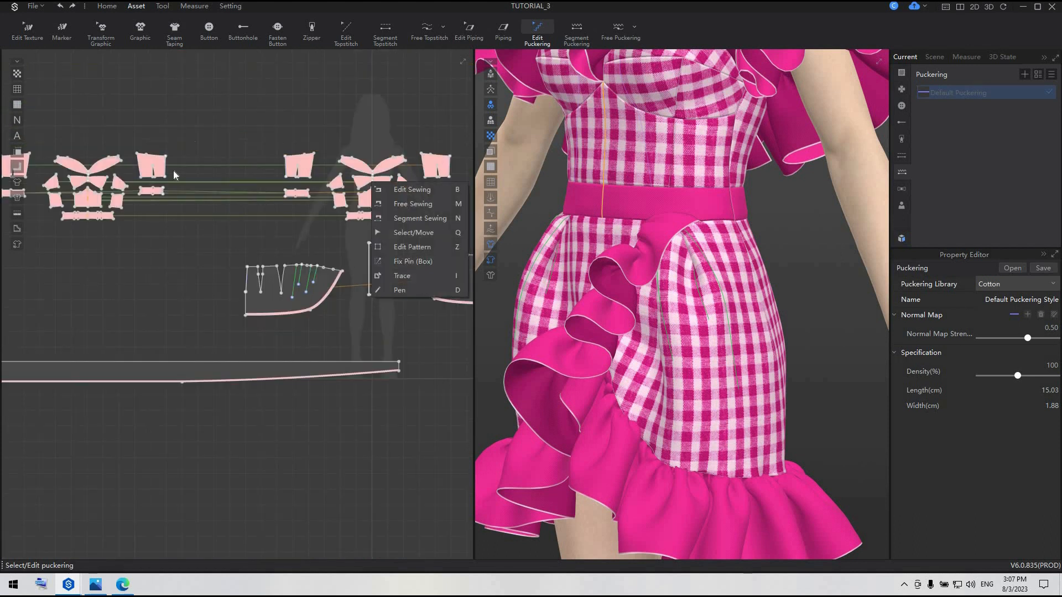
{"action": "left_click", "coordinate": [633, 68]}
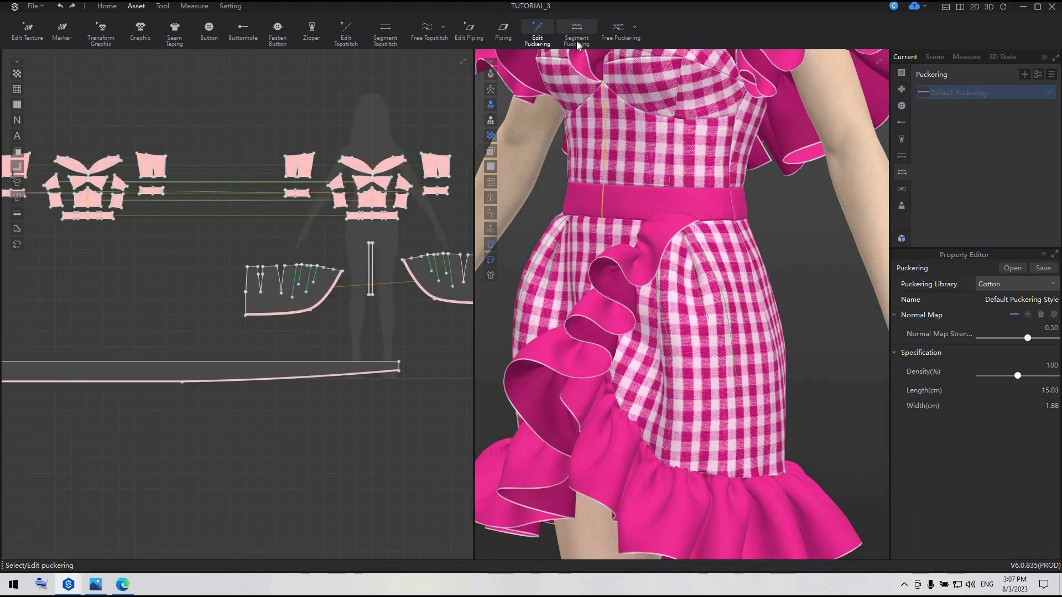
{"action": "left_click", "coordinate": [576, 33]}
{"action": "left_click", "coordinate": [295, 365]}
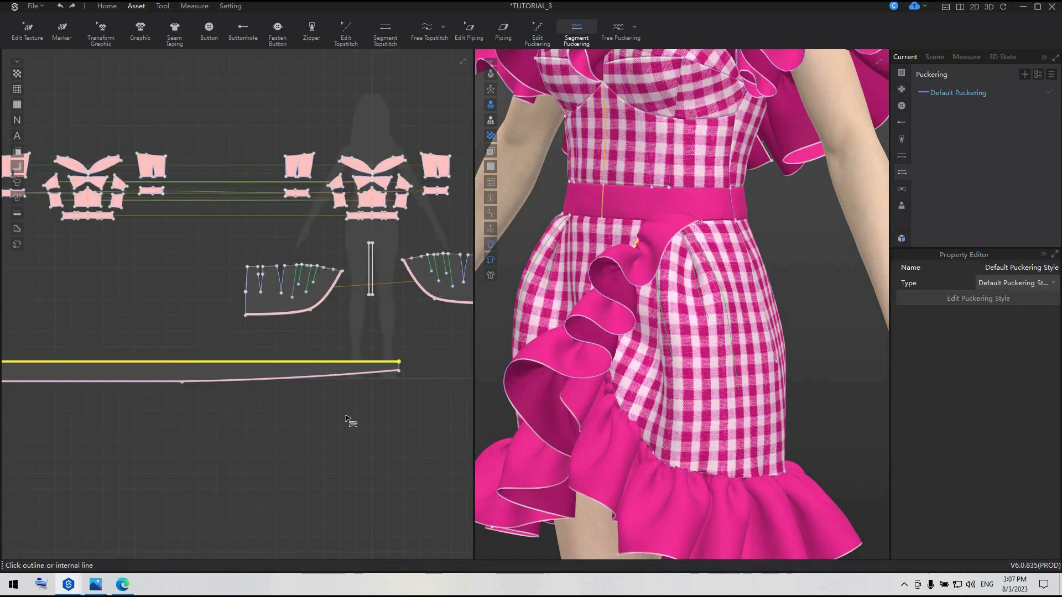
{"action": "scroll", "coordinate": [346, 417], "scroll_direction": "down", "scroll_amount": 3}
{"action": "middle_click_drag", "start_coordinate": [346, 417], "coordinate": [117, 421]}
{"action": "left_click", "coordinate": [359, 382]}
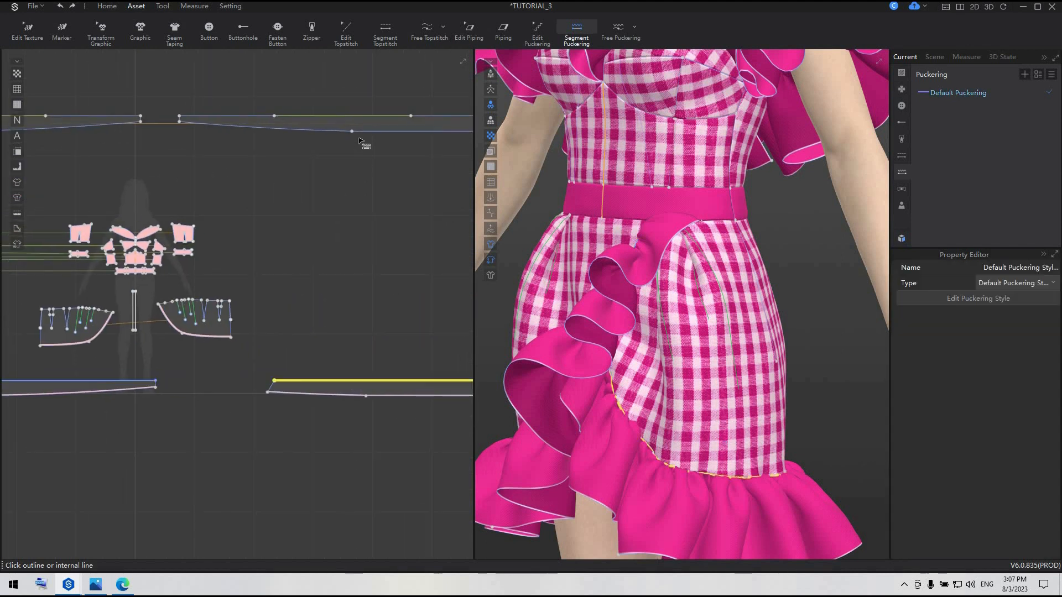
Add the default puckering along the segments of the top edge of the upper long ruffle strips
{"action": "left_click", "coordinate": [309, 117]}
{"action": "left_click", "coordinate": [310, 117]}
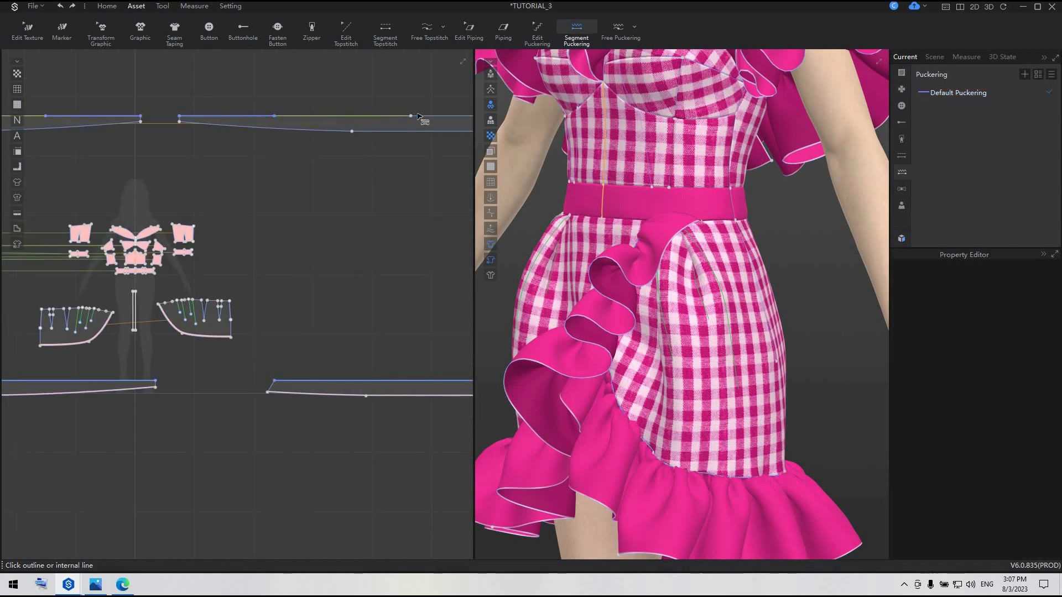
{"action": "left_click", "coordinate": [425, 117]}
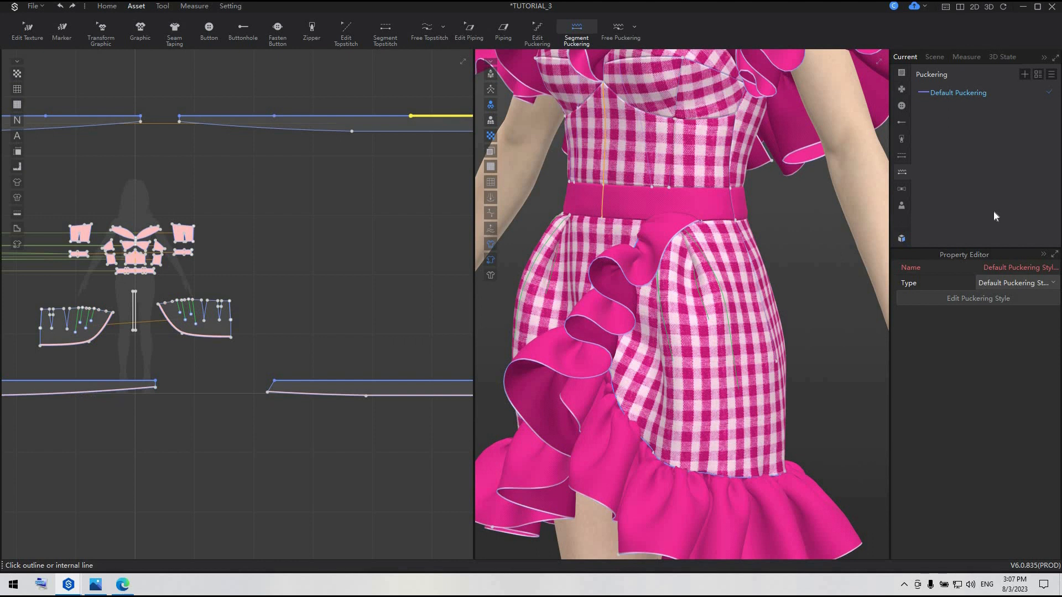
Open the Default Puckering style for editing with Cotton as its puckering library
{"action": "left_click", "coordinate": [1029, 282]}
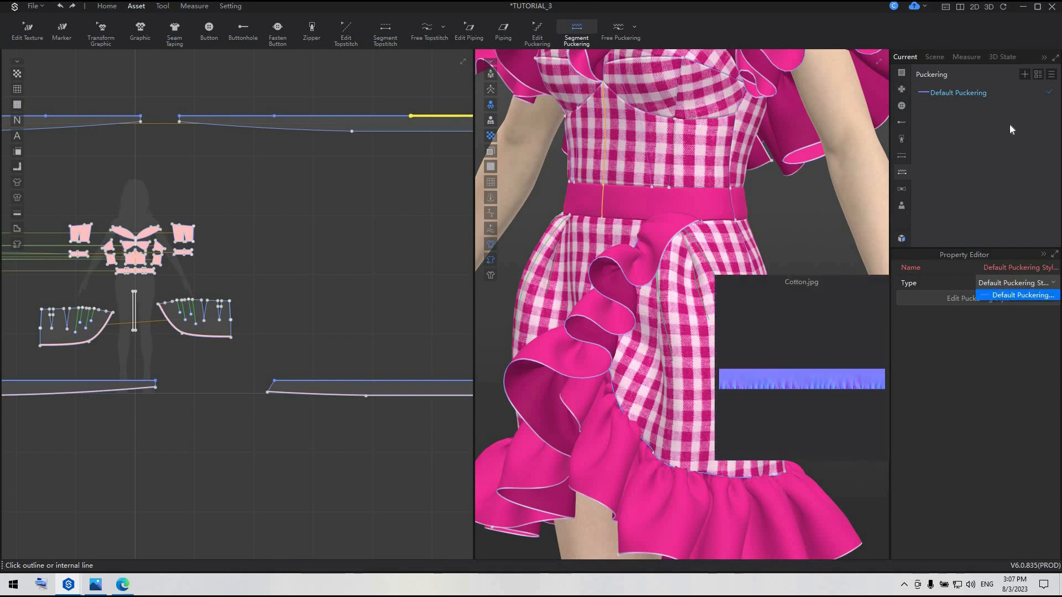
{"action": "left_click", "coordinate": [1008, 125]}
{"action": "left_click", "coordinate": [987, 95]}
{"action": "left_click", "coordinate": [1040, 283]}
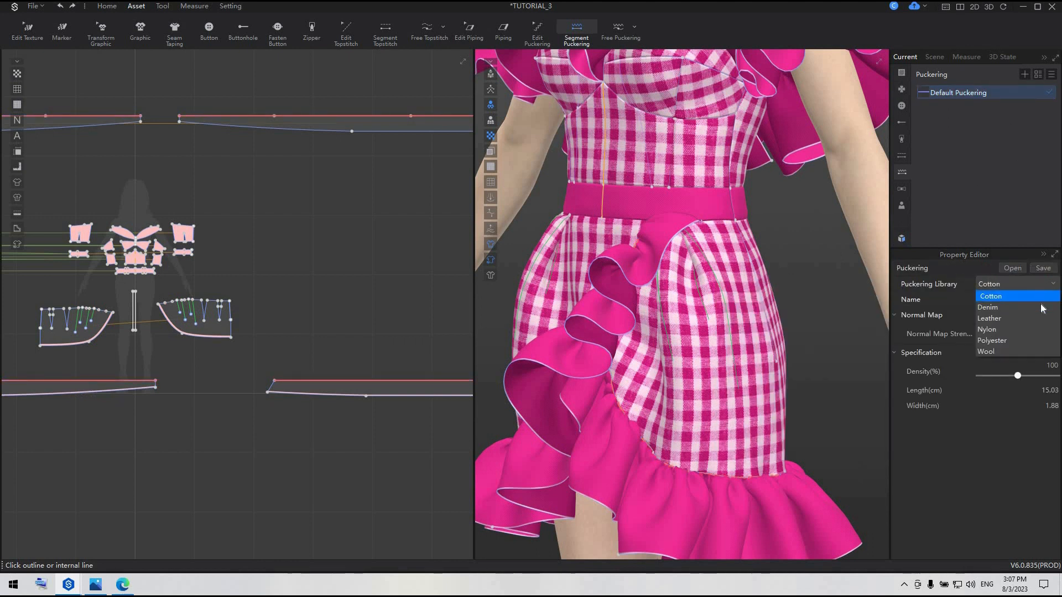
{"action": "left_click", "coordinate": [1041, 301]}
{"action": "scroll", "coordinate": [835, 403], "scroll_direction": "up", "scroll_amount": 6}
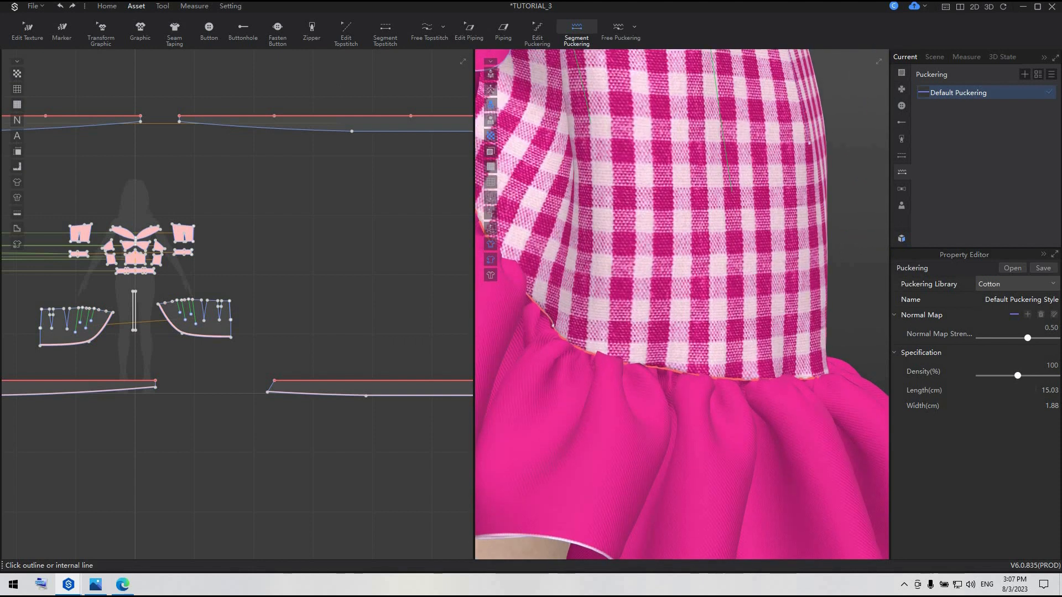
Set the puckering to 25 cm length, 5 cm width, -1.21 normal map strength and 70% density
{"action": "left_click", "coordinate": [1034, 387]}
{"action": "type", "text": "2"}
{"action": "left_click", "coordinate": [1035, 407]}
{"action": "left_click", "coordinate": [994, 338]}
{"action": "left_click", "coordinate": [1004, 377]}
{"action": "scroll", "coordinate": [733, 402], "scroll_direction": "down", "scroll_amount": 4}
{"action": "scroll", "coordinate": [736, 407], "scroll_direction": "down", "scroll_amount": 5}
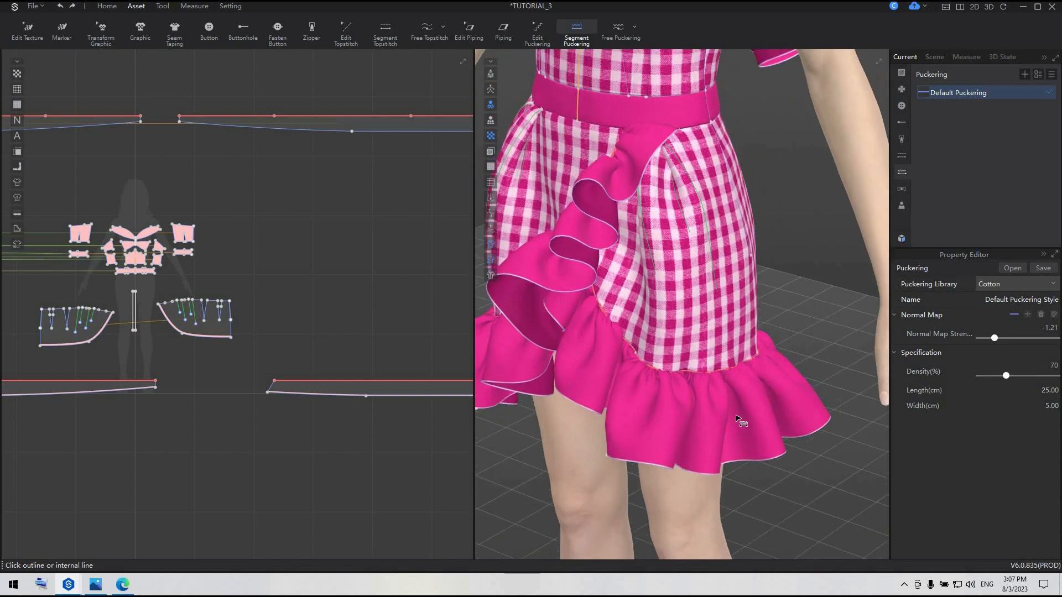
{"action": "scroll", "coordinate": [791, 434], "scroll_direction": "down", "scroll_amount": 1}
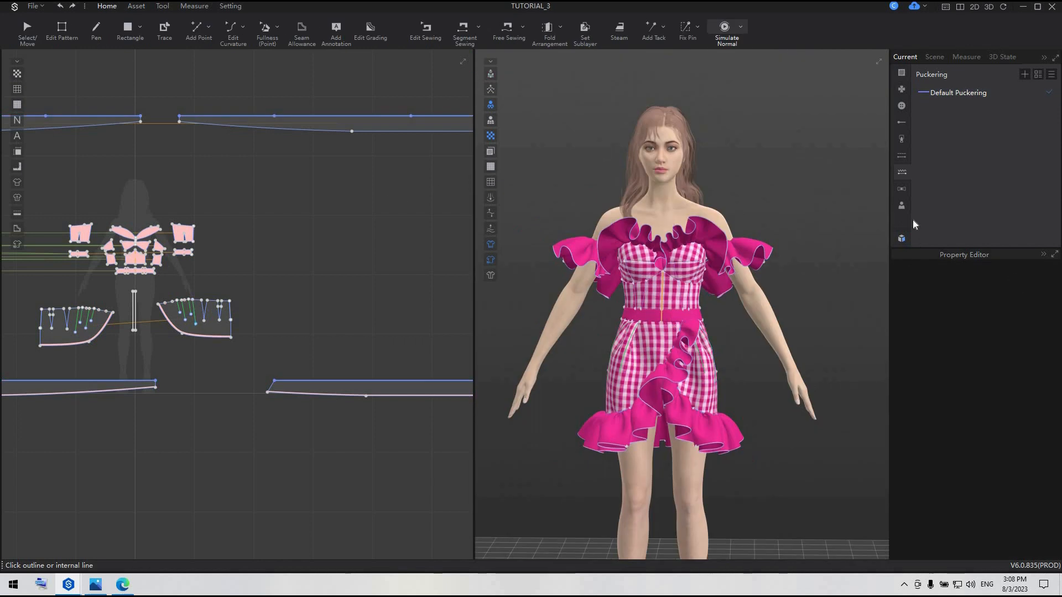
Open the female avatar poses in the Resource Library and preview the pose Female Posture_Sport 16FP_Movement16
{"action": "left_click", "coordinate": [901, 239]}
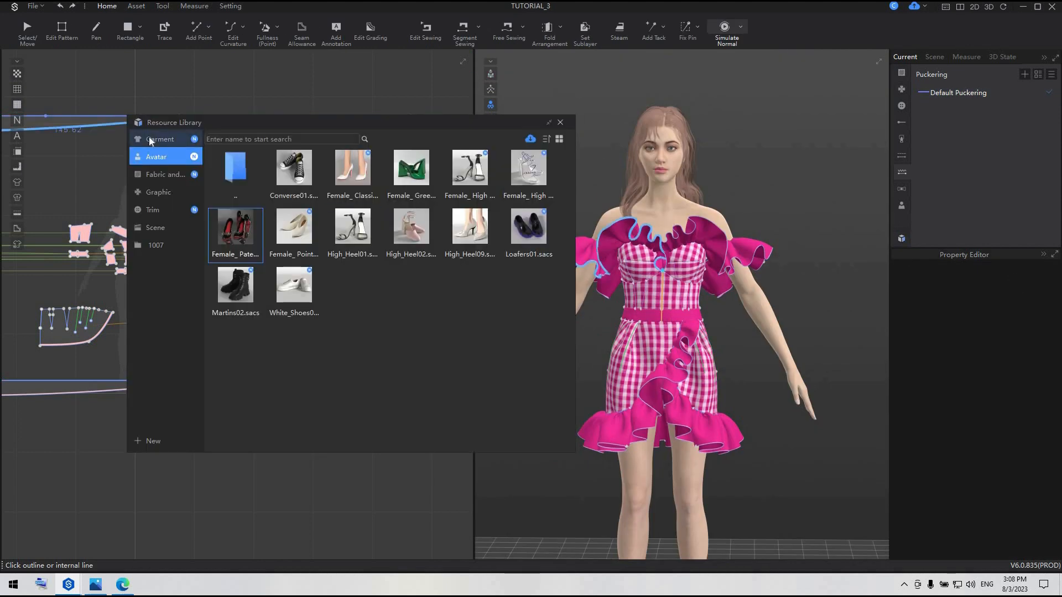
{"action": "double_click", "coordinate": [303, 161]}
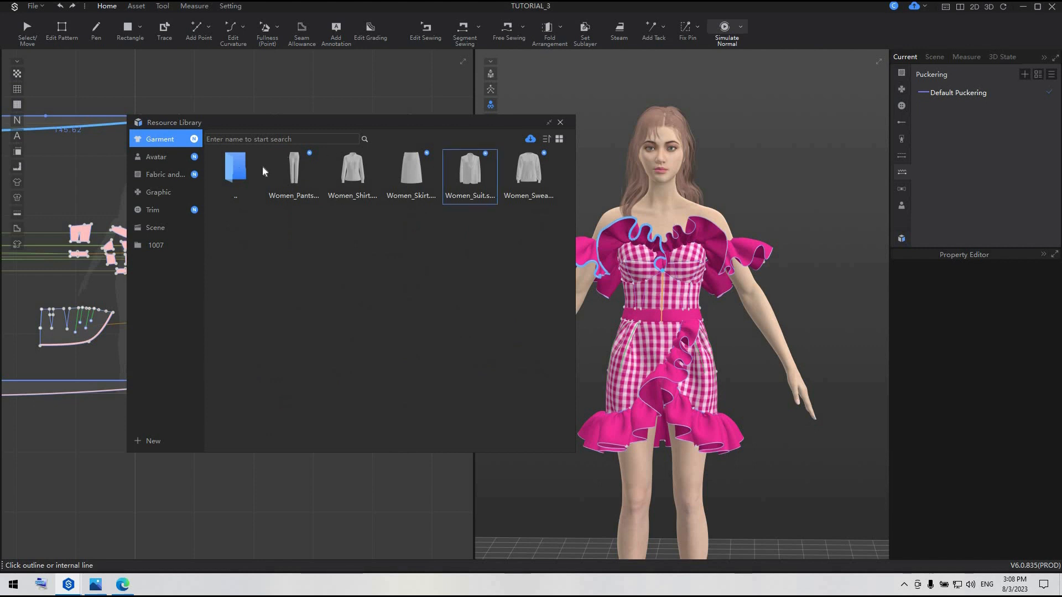
{"action": "left_click", "coordinate": [165, 157]}
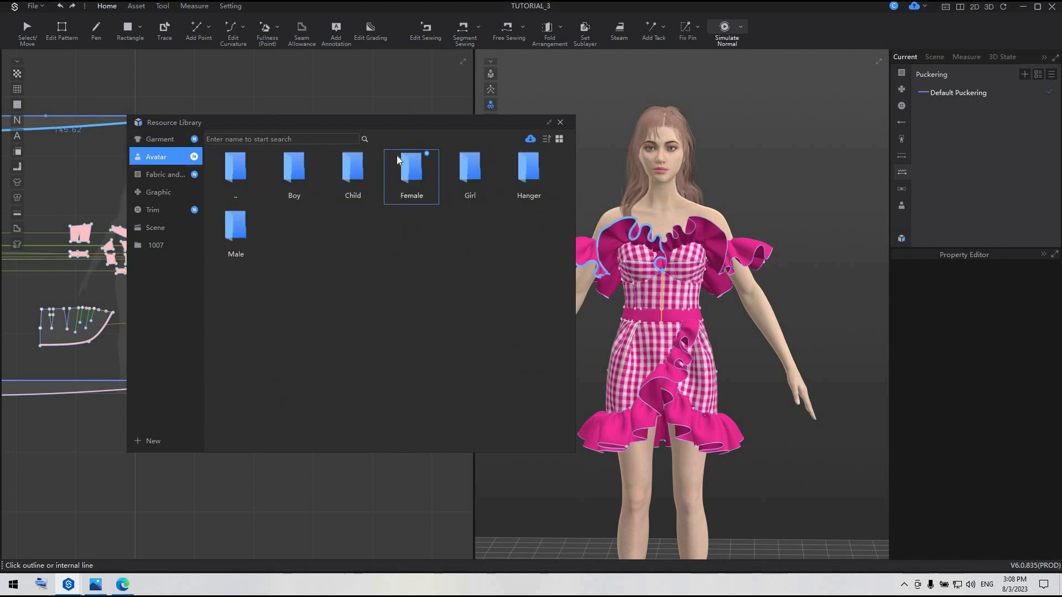
{"action": "double_click", "coordinate": [397, 156]}
{"action": "double_click", "coordinate": [352, 226]}
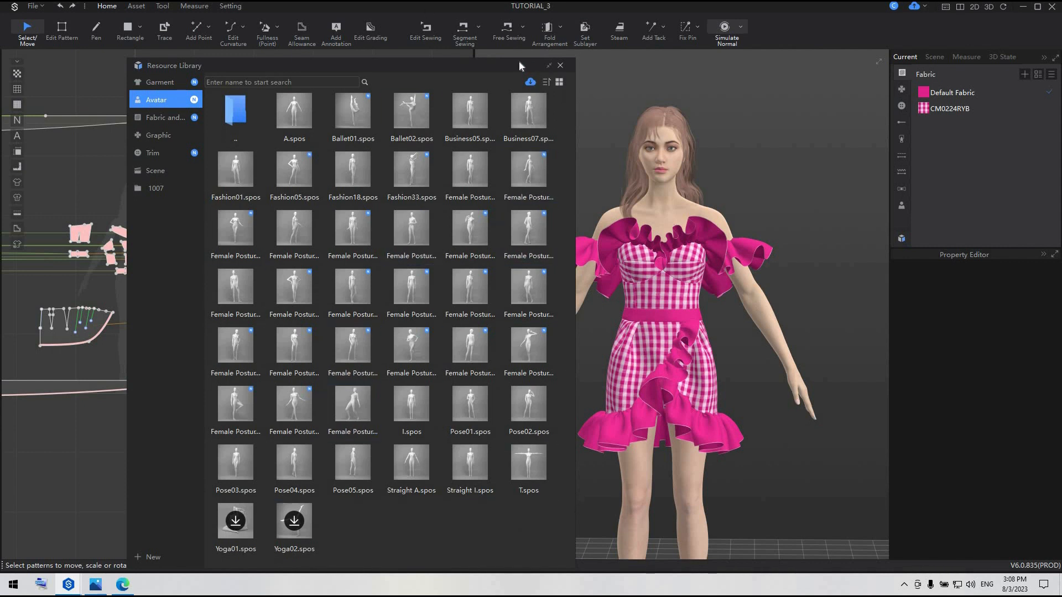
{"action": "left_click_drag", "start_coordinate": [524, 68], "coordinate": [523, 57]}
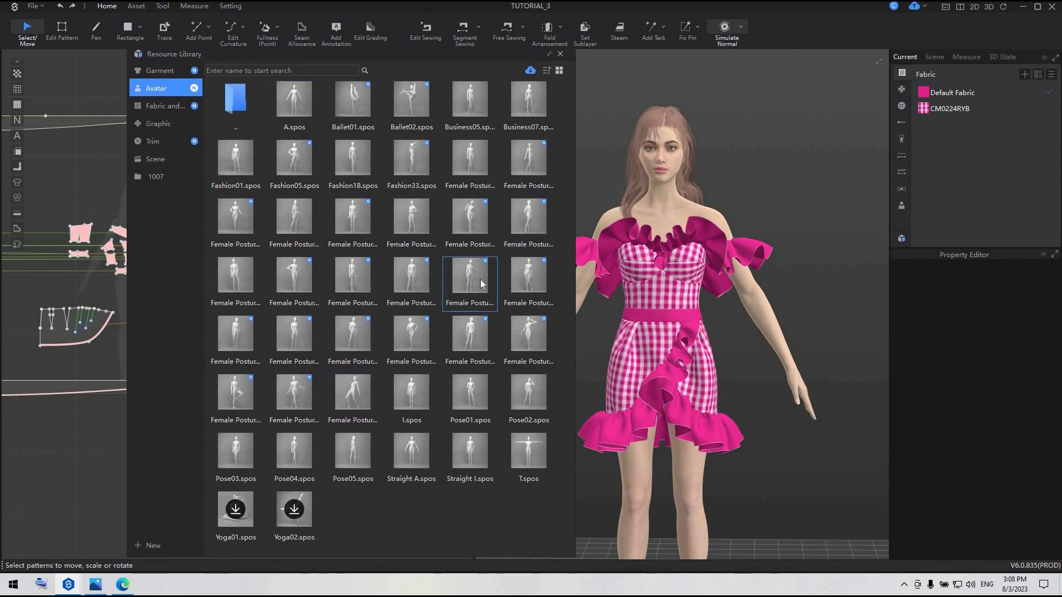
{"action": "mouse_move", "coordinate": [535, 287]}
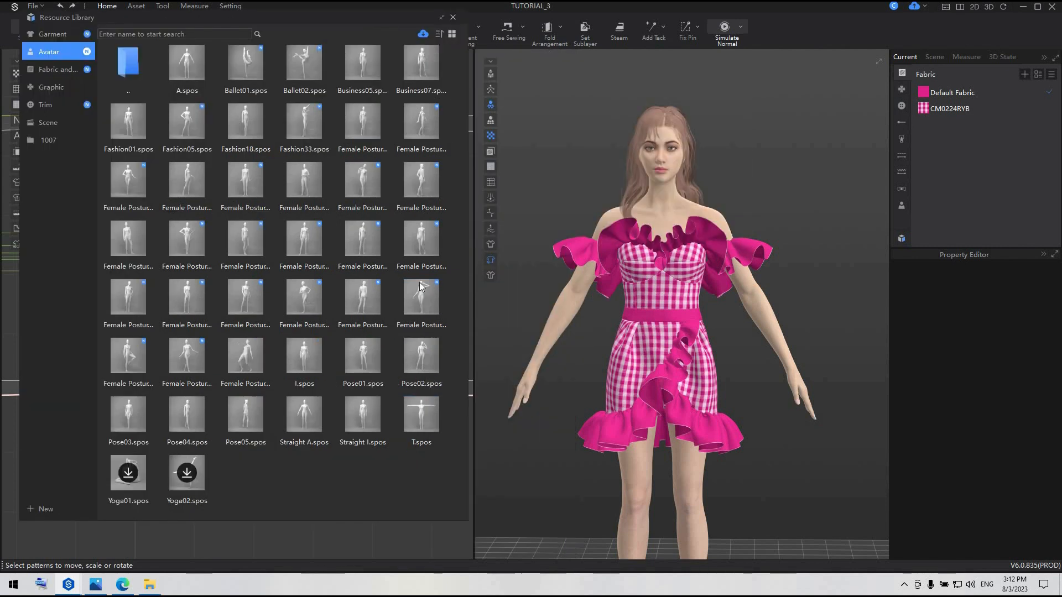
{"action": "mouse_move", "coordinate": [420, 299]}
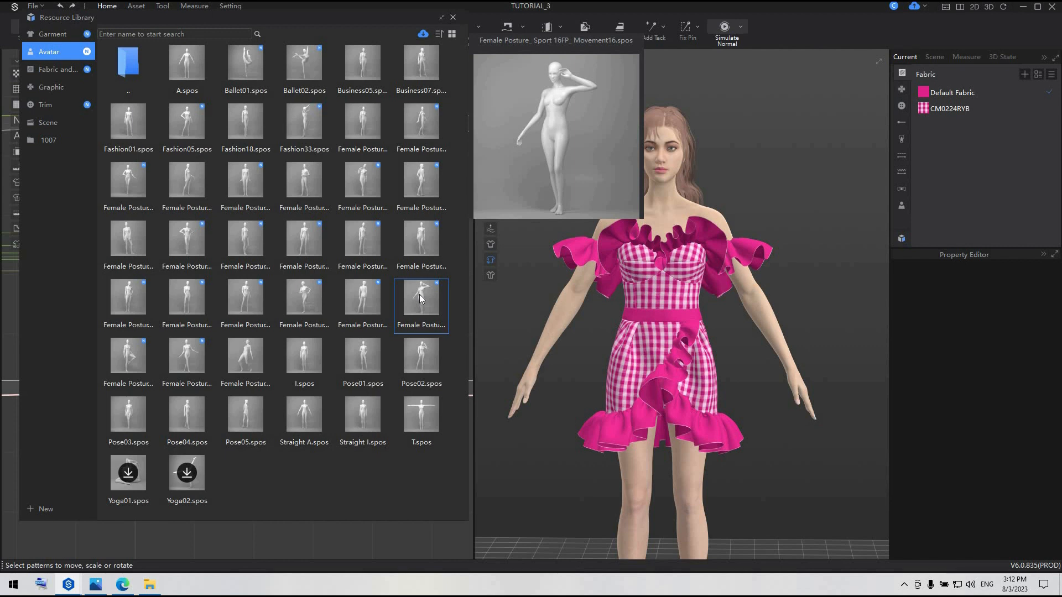
Select all the dress patterns in the 2D window and strengthen them
{"action": "left_click_drag", "start_coordinate": [322, 19], "coordinate": [865, 200]}
{"action": "scroll", "coordinate": [356, 229], "scroll_direction": "down", "scroll_amount": 5}
{"action": "left_click_drag", "start_coordinate": [166, 170], "coordinate": [457, 352]}
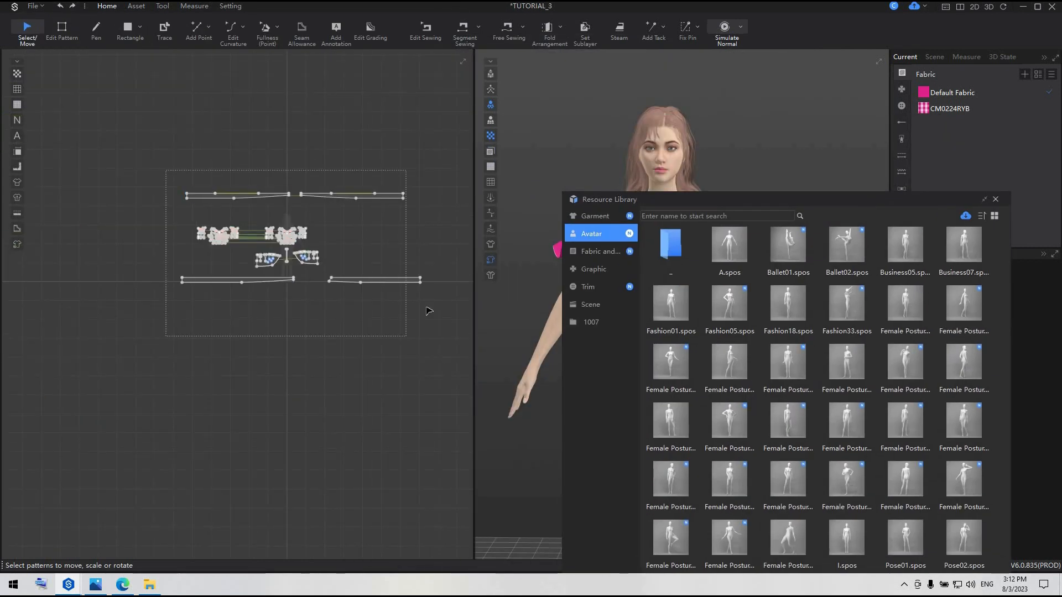
{"action": "right_click", "coordinate": [415, 283]}
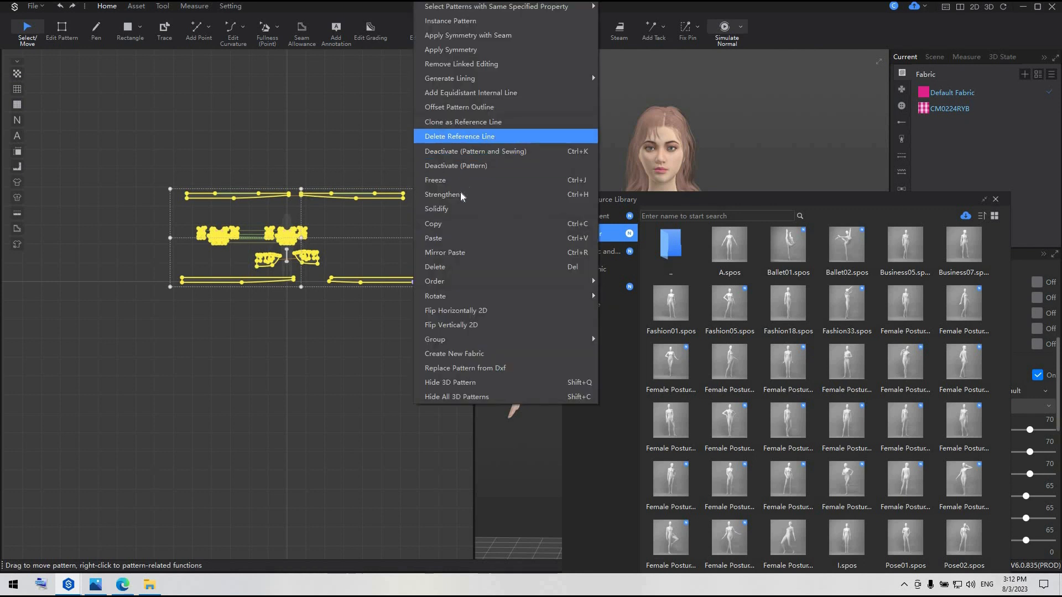
{"action": "left_click", "coordinate": [529, 199]}
Simulate the dress while applying the pose Female Posture_Sport 16FP_Movement16 to the avatar, stop the simulation and deselect the patterns
{"action": "double_click", "coordinate": [834, 198]}
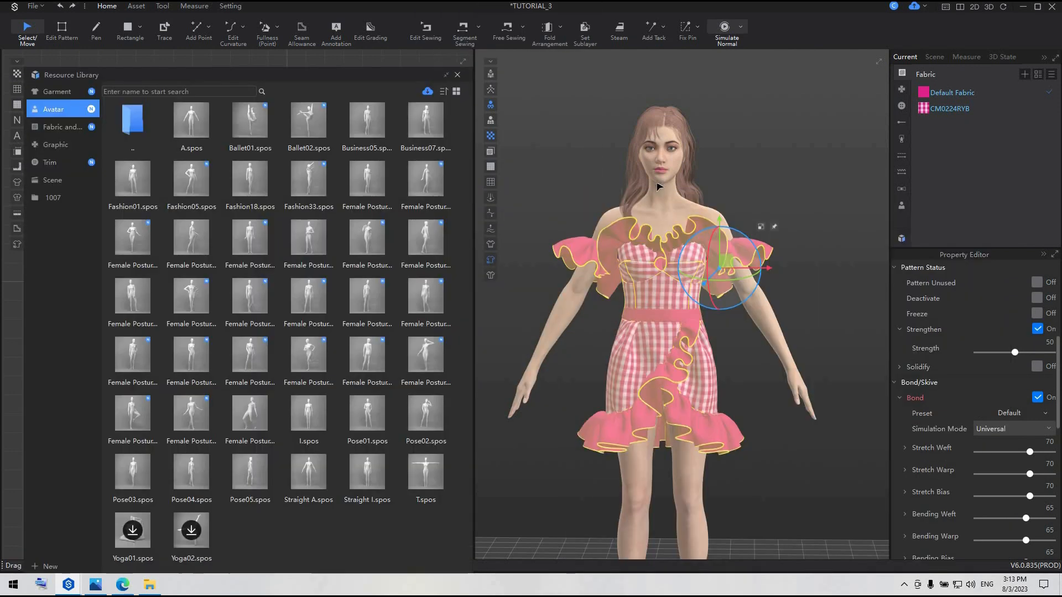
{"action": "key", "text": "space"}
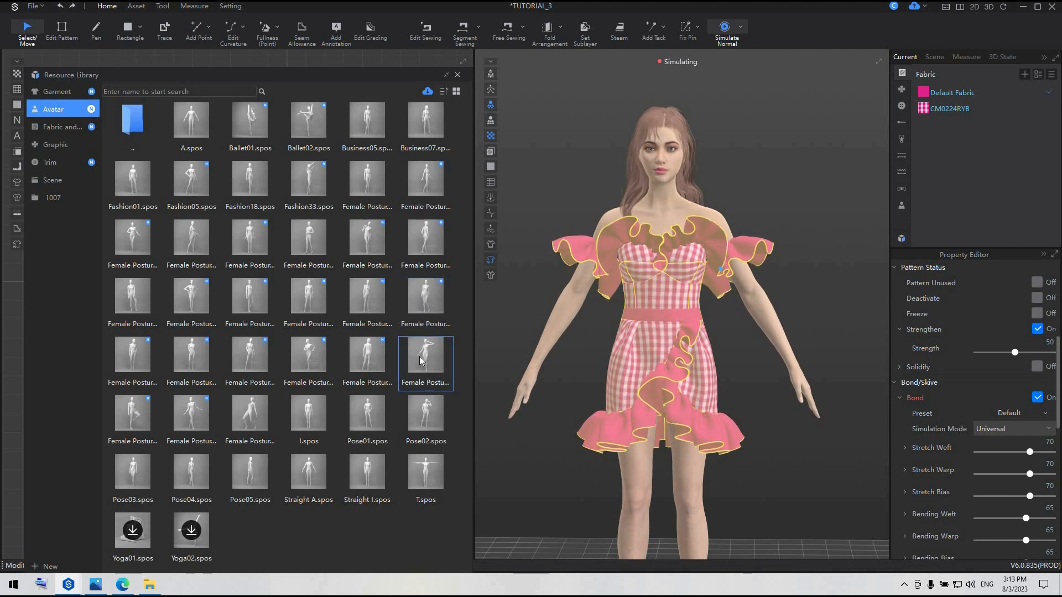
{"action": "left_click", "coordinate": [458, 75]}
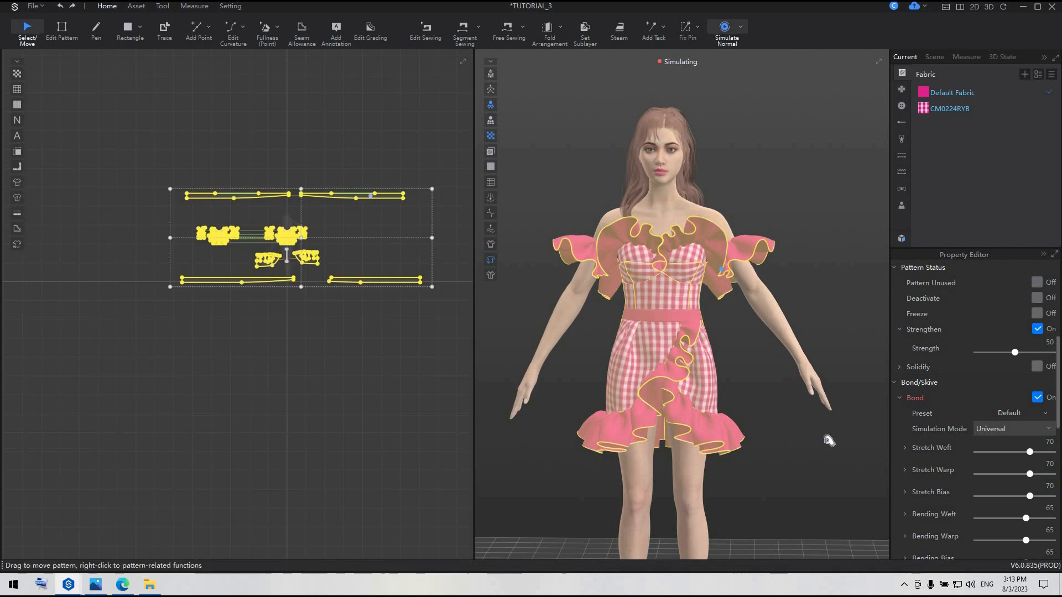
{"action": "scroll", "coordinate": [823, 443], "scroll_direction": "down", "scroll_amount": 3}
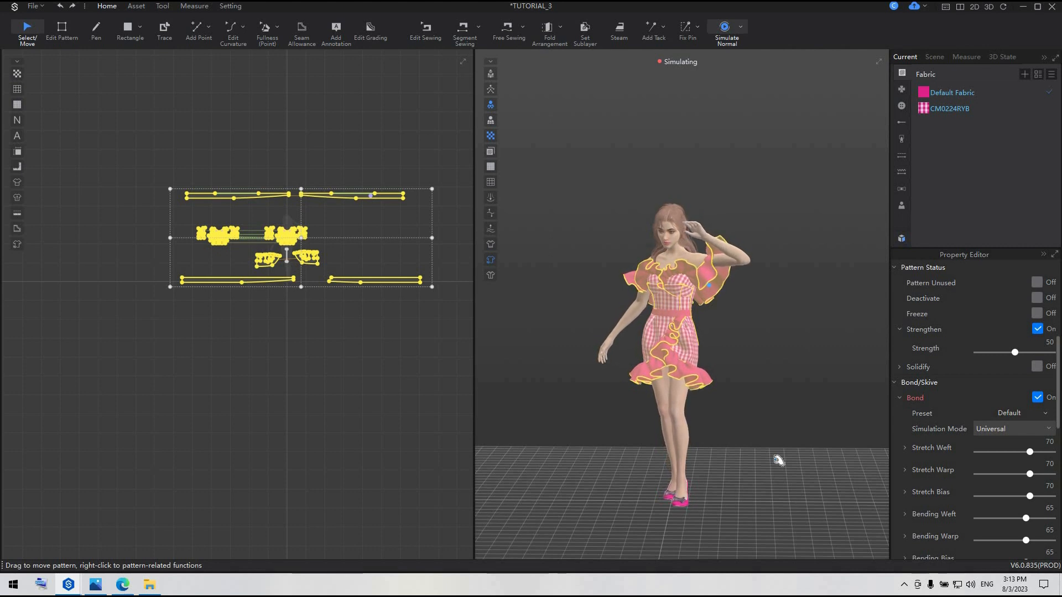
{"action": "right_click_drag", "start_coordinate": [728, 434], "coordinate": [754, 427]}
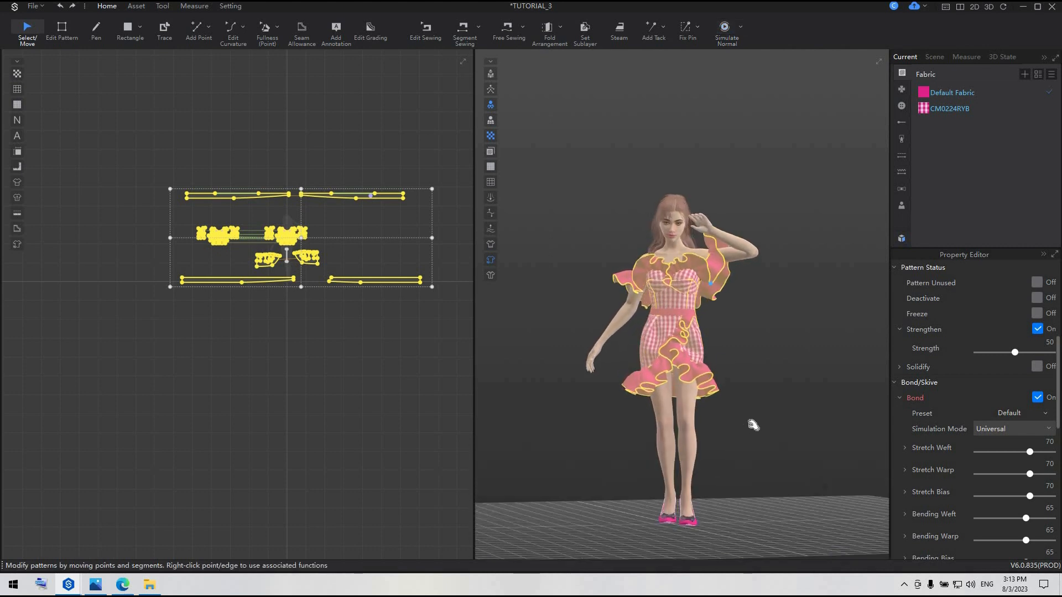
{"action": "scroll", "coordinate": [740, 421], "scroll_direction": "up", "scroll_amount": 3}
{"action": "key", "text": "space"}
{"action": "left_click", "coordinate": [364, 386]}
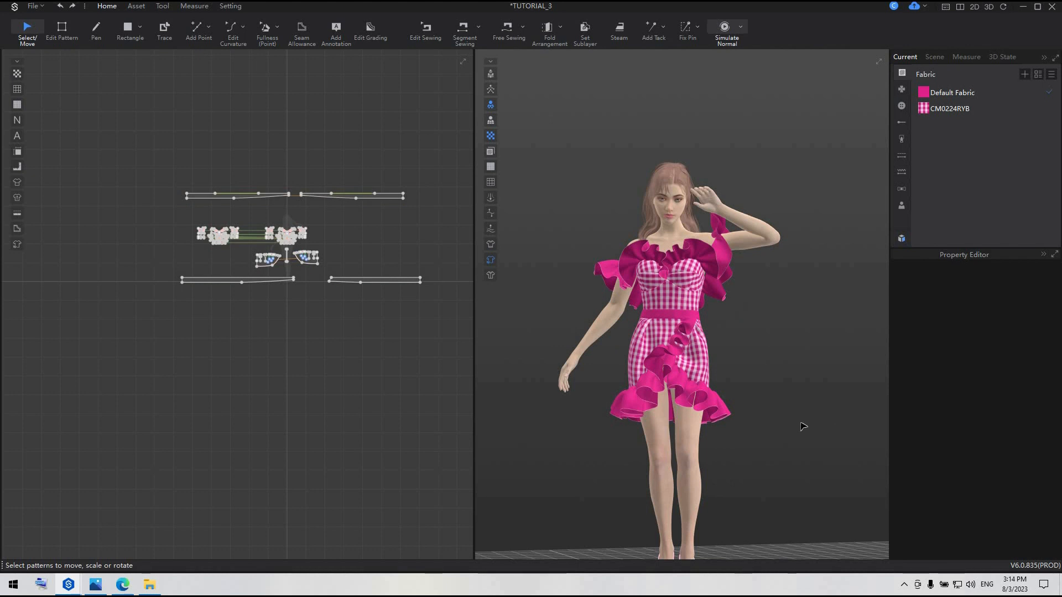
Show the avatar's skeleton for pose editing and try rotating the joint beside the nose
{"action": "scroll", "coordinate": [788, 419], "scroll_direction": "down", "scroll_amount": 2}
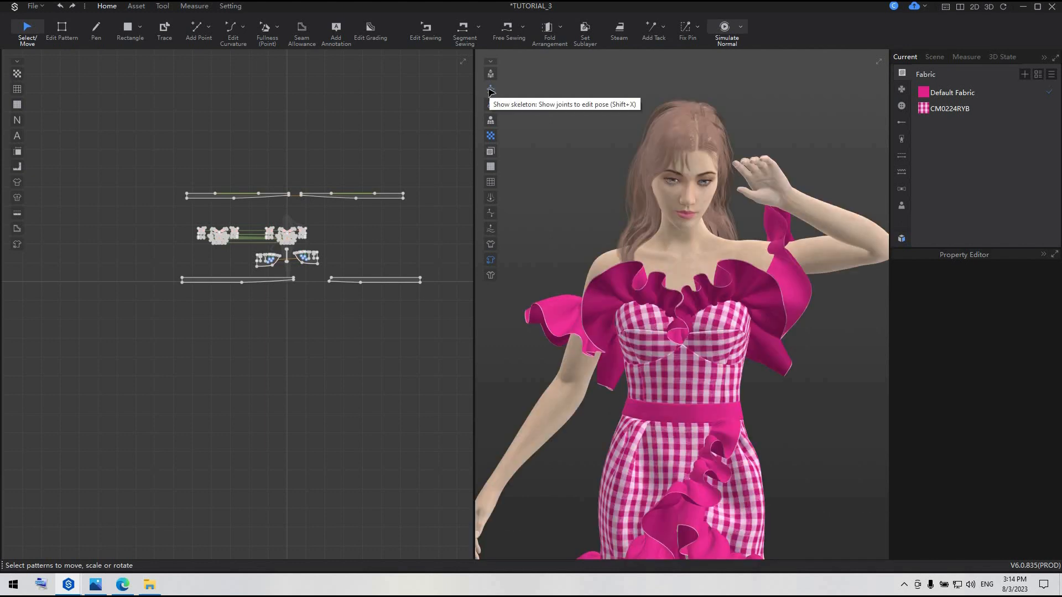
{"action": "left_click", "coordinate": [490, 90]}
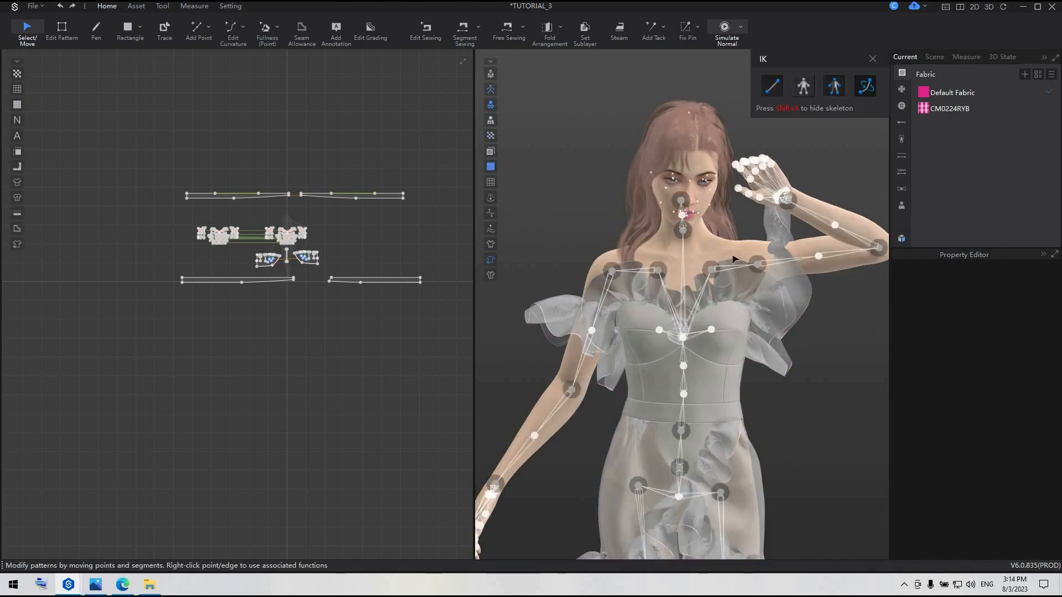
{"action": "left_click", "coordinate": [680, 202]}
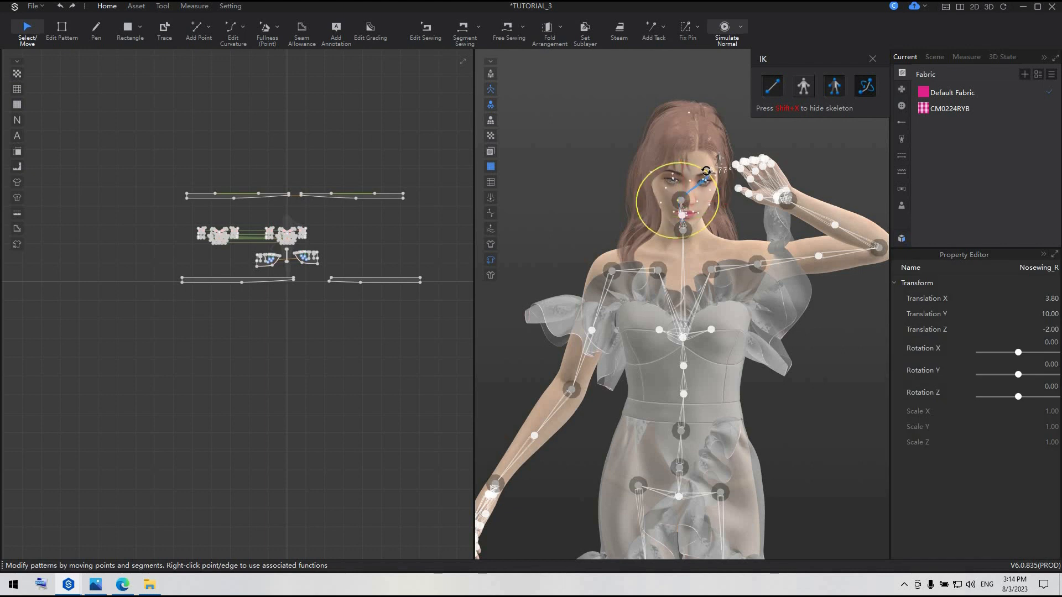
{"action": "left_click", "coordinate": [711, 228]}
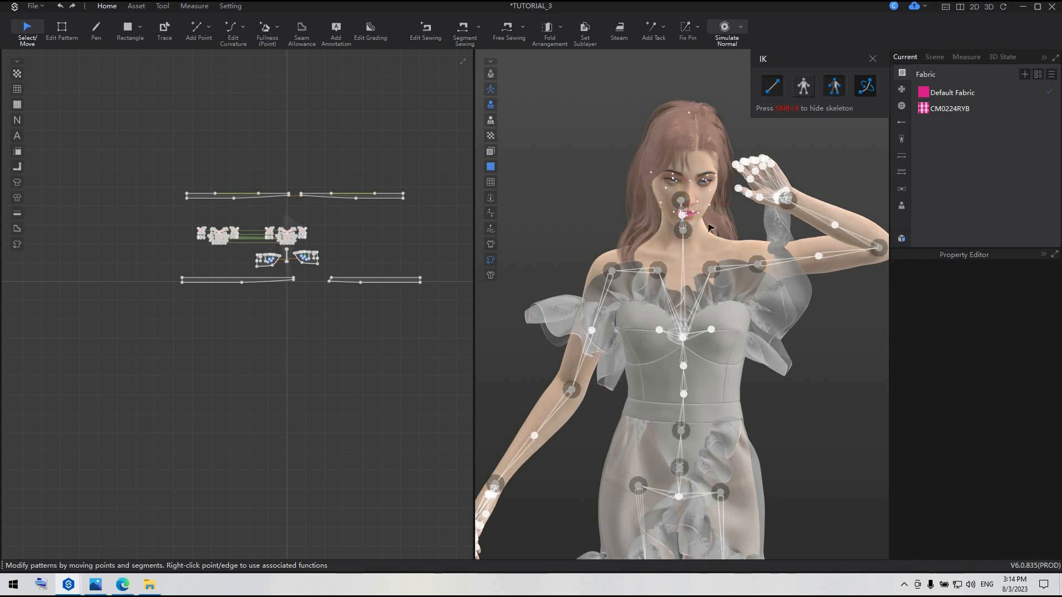
{"action": "scroll", "coordinate": [712, 228], "scroll_direction": "up", "scroll_amount": 2}
{"action": "right_click_drag", "start_coordinate": [734, 225], "coordinate": [768, 227]}
{"action": "scroll", "coordinate": [679, 210], "scroll_direction": "down", "scroll_amount": 3}
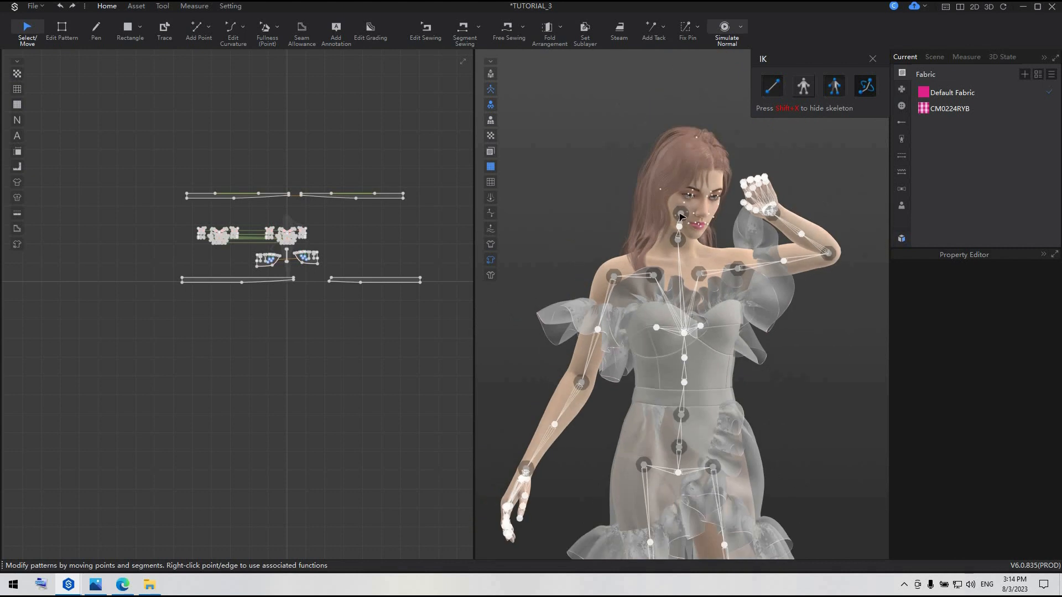
Rotate the avatar's upper neck joint to about -1.96 in X, 0.22 in Y and -8.40 in Z
{"action": "left_click", "coordinate": [711, 202]}
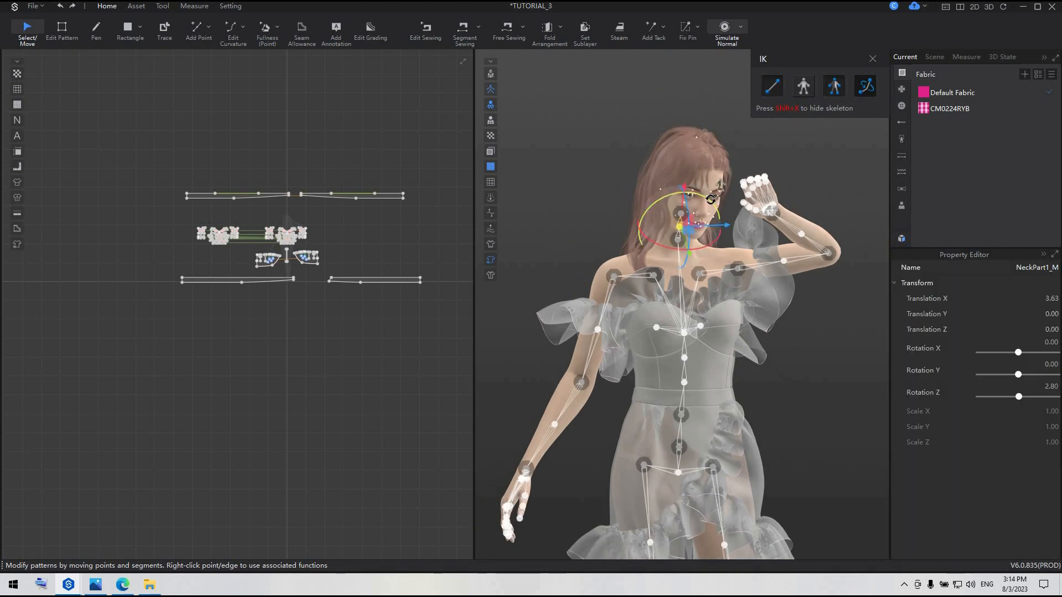
{"action": "left_click_drag", "start_coordinate": [712, 199], "coordinate": [704, 194]}
{"action": "right_click_drag", "start_coordinate": [723, 244], "coordinate": [758, 245]}
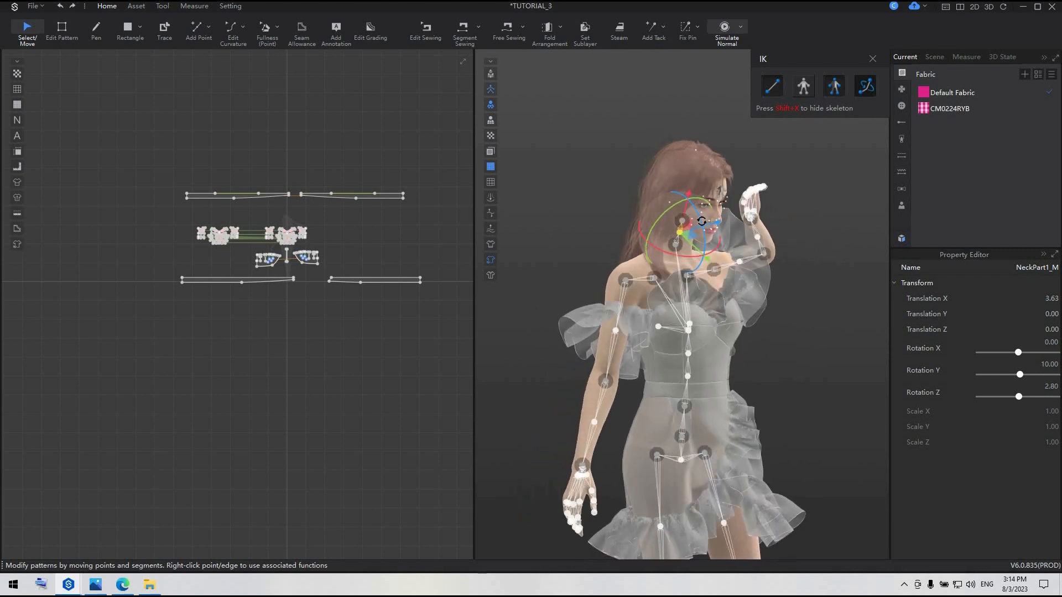
{"action": "left_click_drag", "start_coordinate": [701, 218], "coordinate": [729, 237]}
{"action": "right_click_drag", "start_coordinate": [728, 237], "coordinate": [702, 239]}
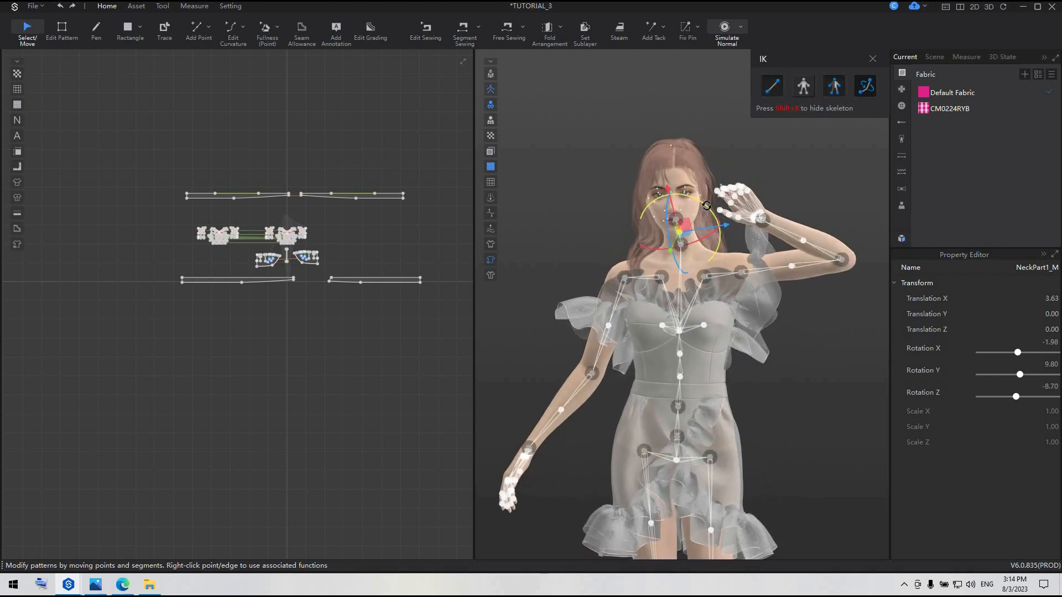
{"action": "left_click_drag", "start_coordinate": [708, 206], "coordinate": [710, 211]}
{"action": "scroll", "coordinate": [720, 280], "scroll_direction": "up", "scroll_amount": 4}
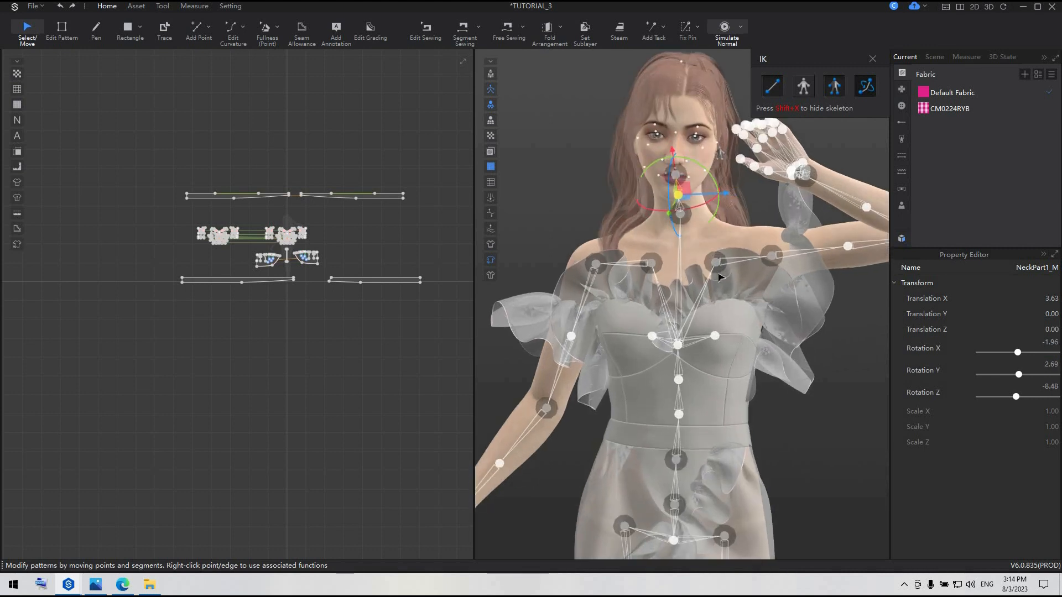
{"action": "scroll", "coordinate": [722, 298], "scroll_direction": "down", "scroll_amount": 4}
{"action": "scroll", "coordinate": [727, 297], "scroll_direction": "up", "scroll_amount": 3}
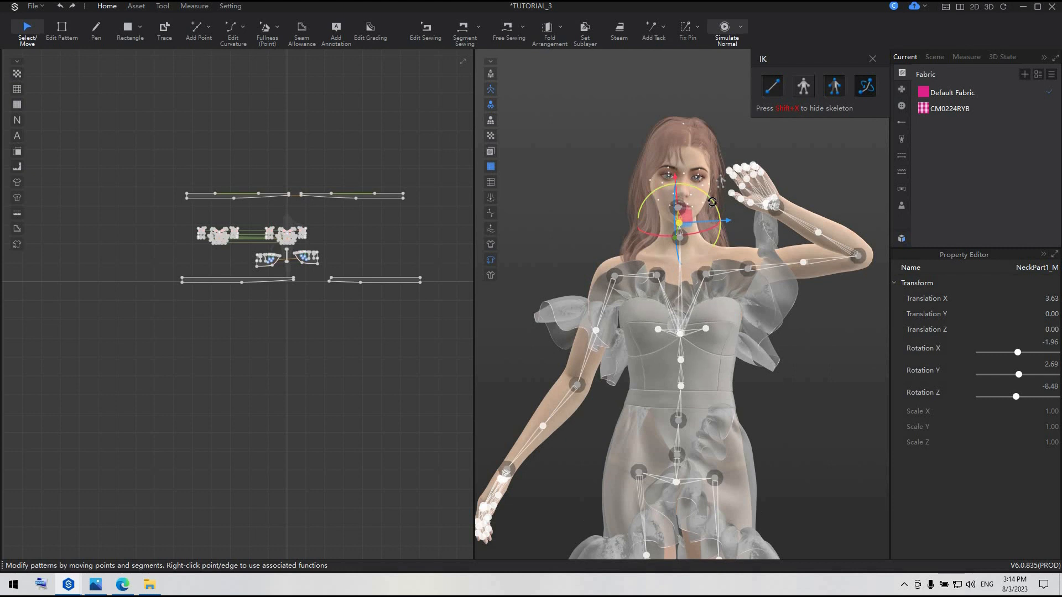
{"action": "left_click_drag", "start_coordinate": [713, 204], "coordinate": [712, 204]}
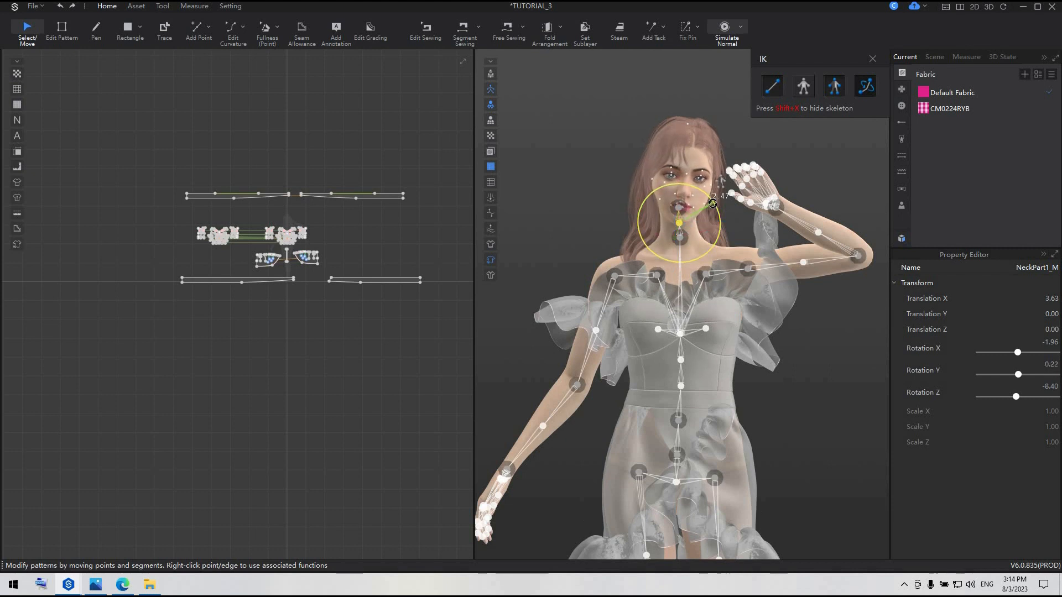
{"action": "left_click", "coordinate": [824, 365]}
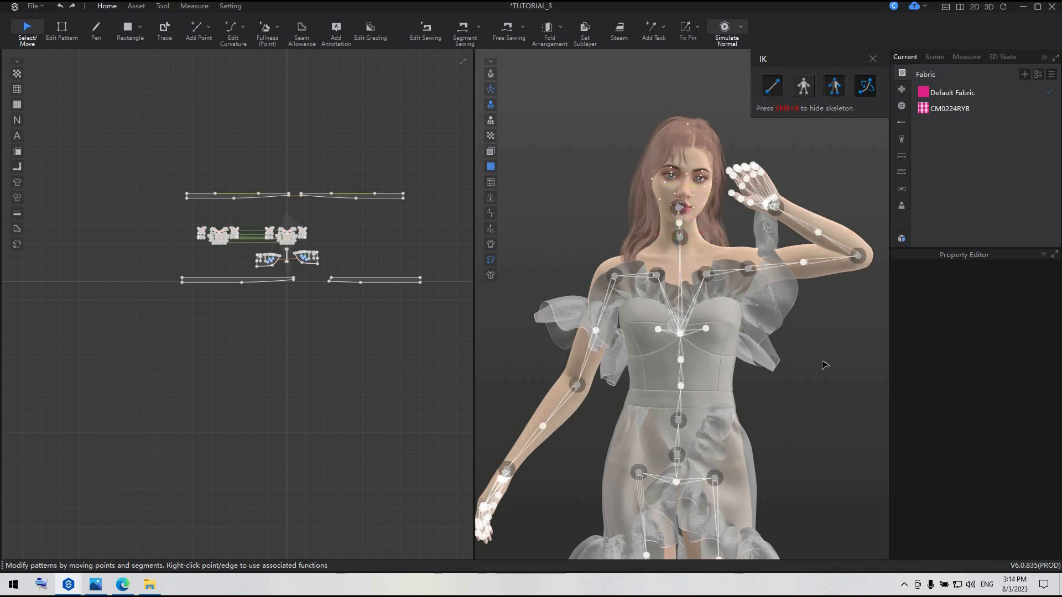
Rotate the avatar's right shoulder joint to about -2.52 in X, 12.31 in Y and 2.13 in Z
{"action": "scroll", "coordinate": [824, 365], "scroll_direction": "down", "scroll_amount": 3}
{"action": "left_click", "coordinate": [640, 287]}
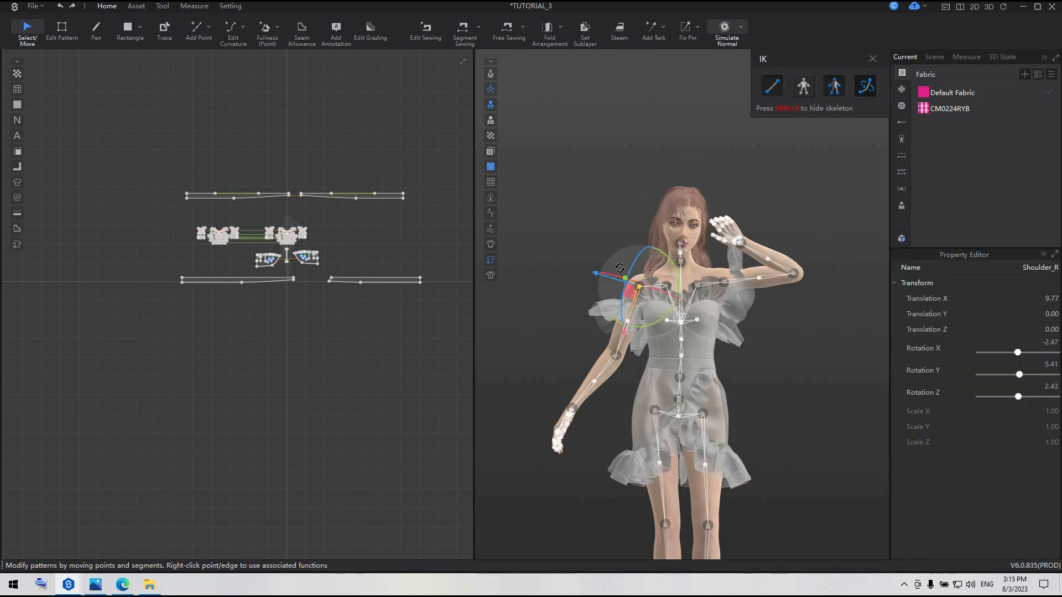
{"action": "left_click_drag", "start_coordinate": [655, 252], "coordinate": [653, 249]}
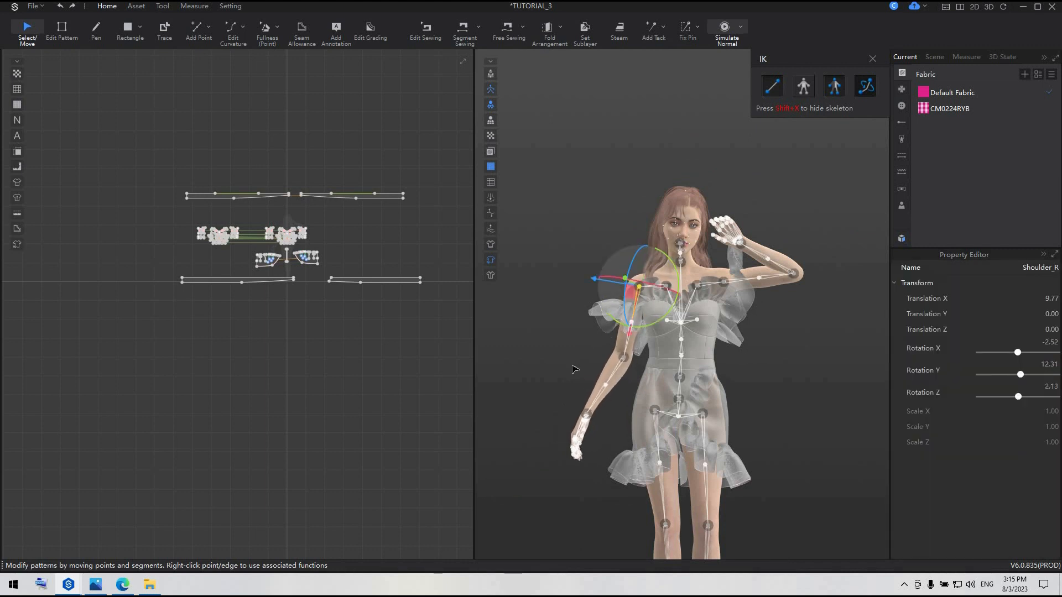
{"action": "scroll", "coordinate": [640, 412], "scroll_direction": "up", "scroll_amount": 1}
{"action": "right_click_drag", "start_coordinate": [640, 412], "coordinate": [625, 367]}
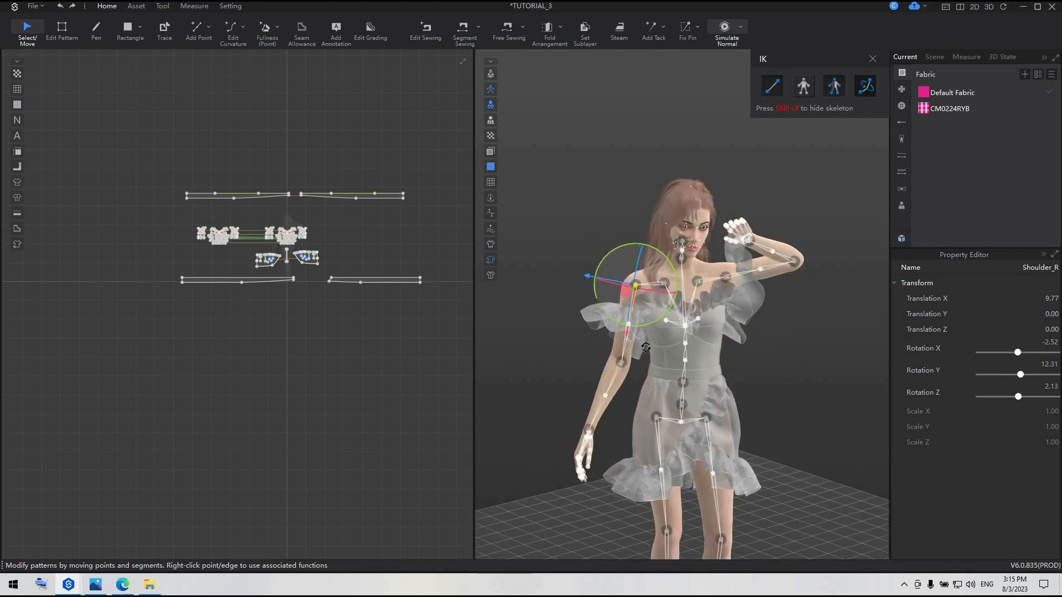
Rotate the avatar's right elbow joint to adjust the lowered forearm, and hide the skeleton
{"action": "left_click", "coordinate": [621, 364]}
{"action": "left_click_drag", "start_coordinate": [653, 341], "coordinate": [652, 359]}
{"action": "left_click", "coordinate": [808, 387]}
{"action": "scroll", "coordinate": [796, 381], "scroll_direction": "down", "scroll_amount": 3}
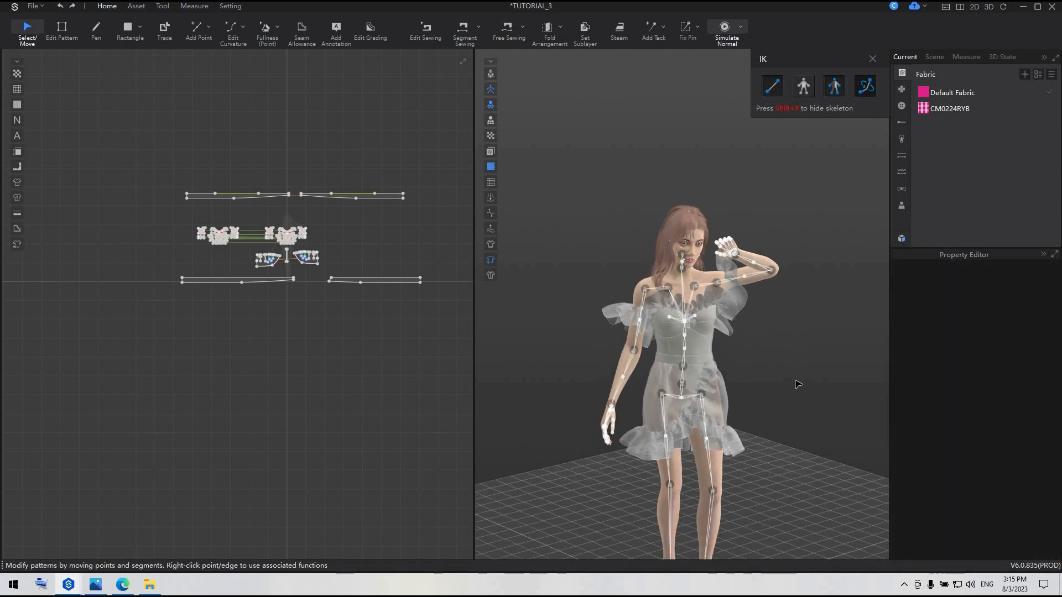
{"action": "left_click", "coordinate": [635, 349]}
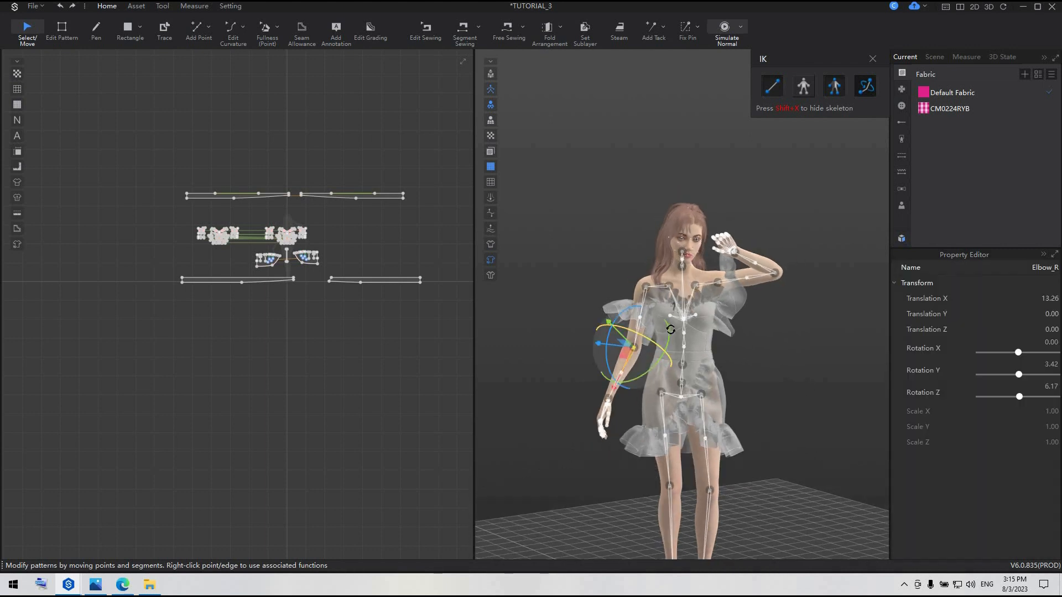
{"action": "left_click_drag", "start_coordinate": [666, 323], "coordinate": [666, 332]}
{"action": "left_click", "coordinate": [810, 376]}
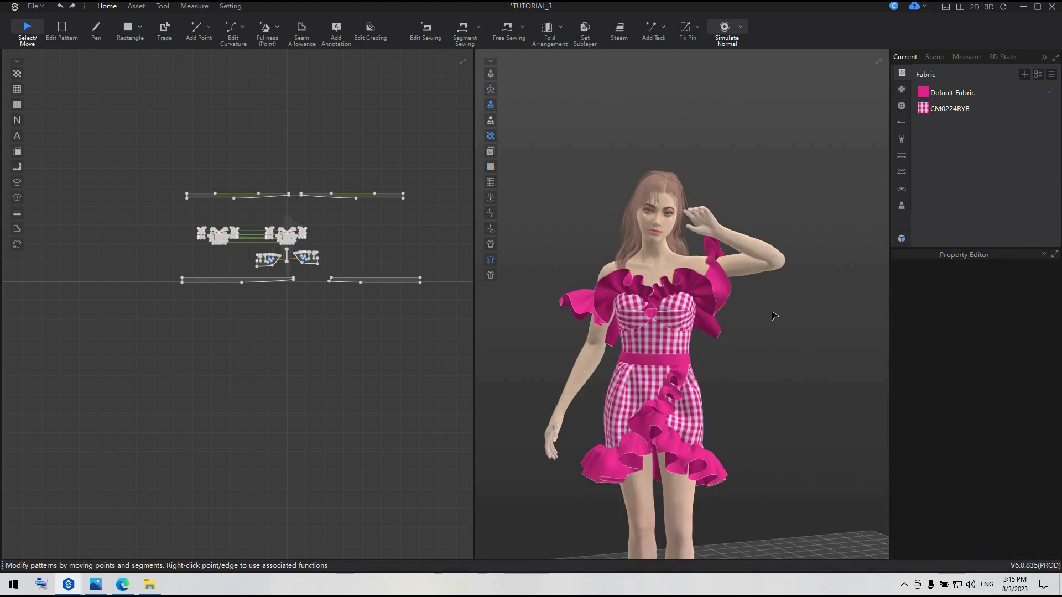
{"action": "scroll", "coordinate": [774, 325], "scroll_direction": "down", "scroll_amount": 3}
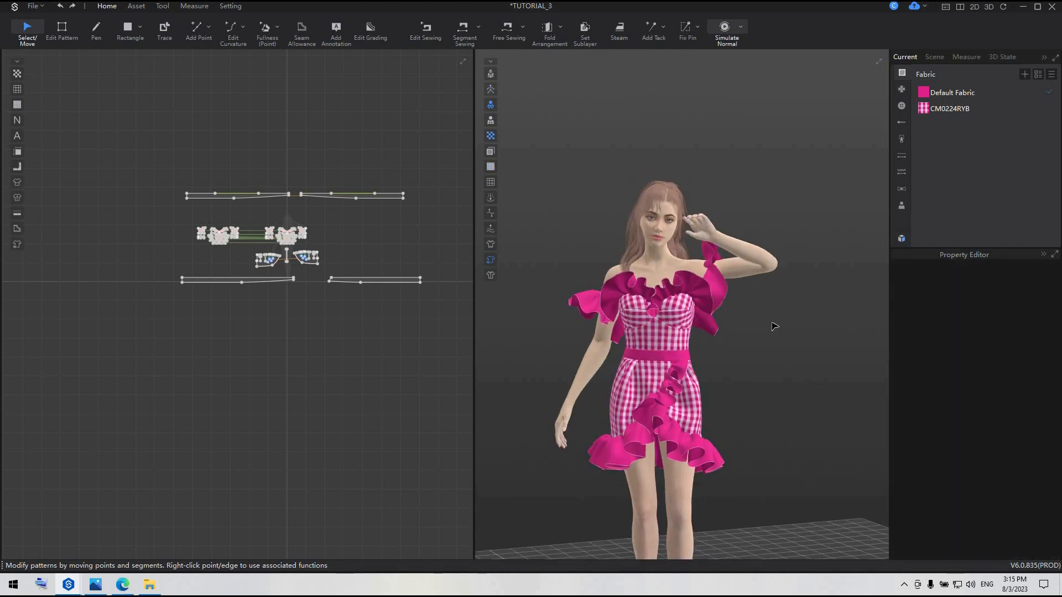
Select the avatar and open the female Emotion presets in the Resource Library, keeping the face in view
{"action": "scroll", "coordinate": [735, 251], "scroll_direction": "up", "scroll_amount": 1}
{"action": "scroll", "coordinate": [735, 250], "scroll_direction": "up", "scroll_amount": 2}
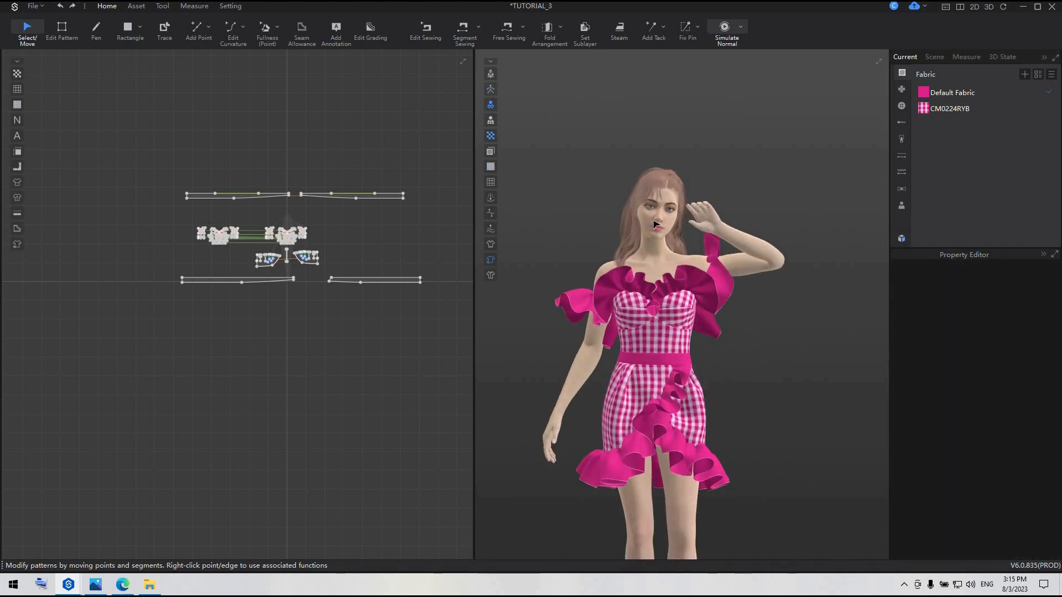
{"action": "left_click", "coordinate": [907, 207]}
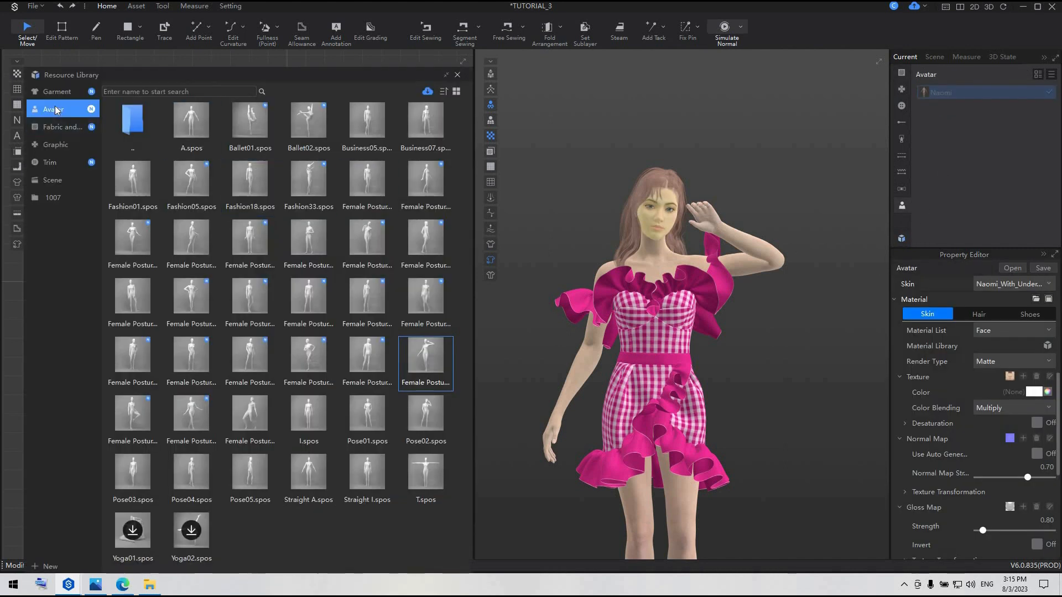
{"action": "left_click", "coordinate": [56, 109]}
{"action": "double_click", "coordinate": [303, 110]}
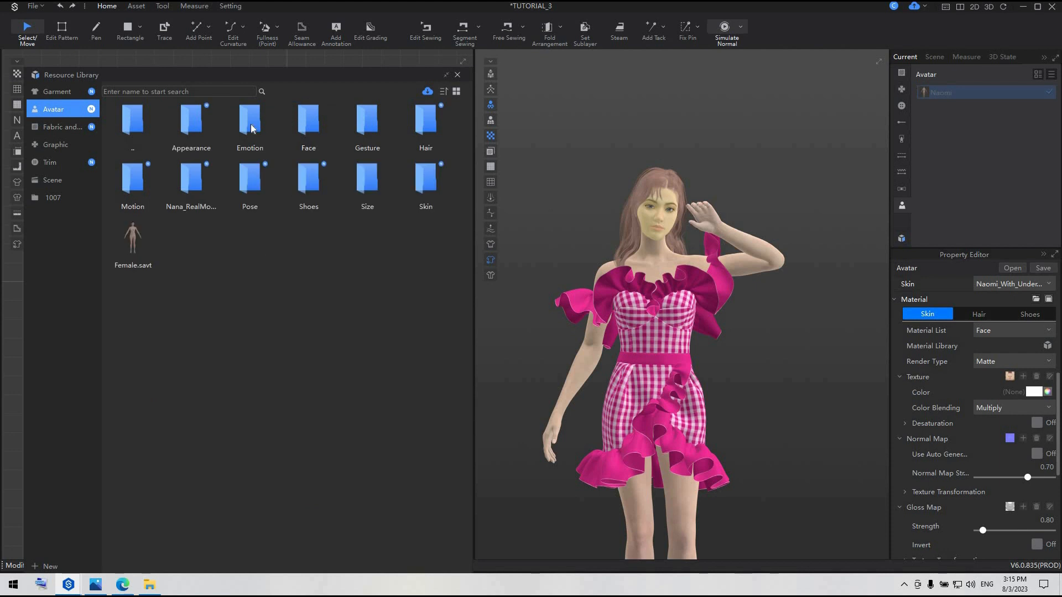
{"action": "double_click", "coordinate": [242, 129]}
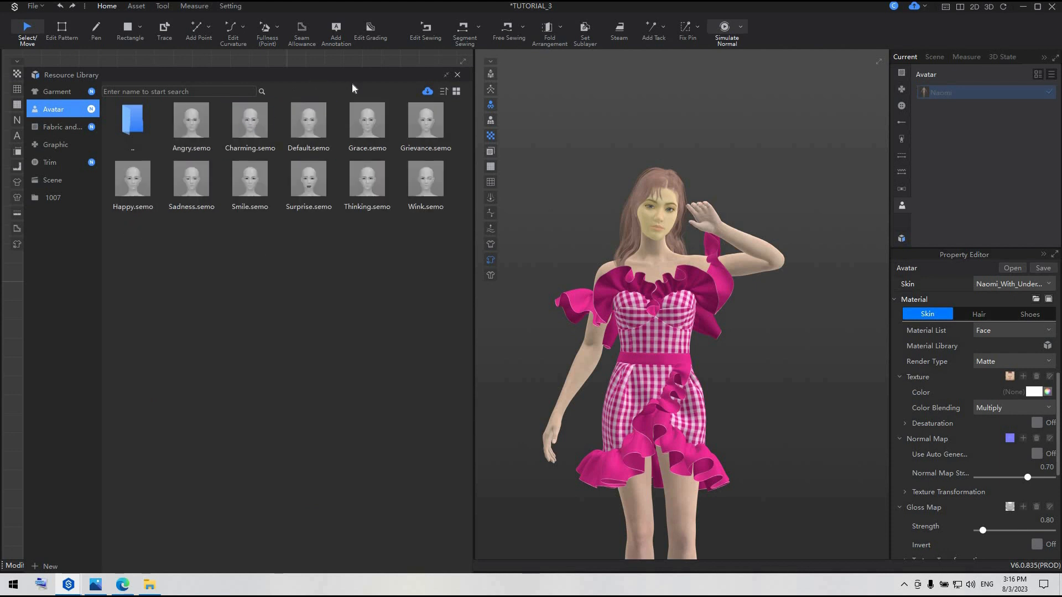
{"action": "left_click_drag", "start_coordinate": [352, 87], "coordinate": [389, 99]}
{"action": "scroll", "coordinate": [610, 194], "scroll_direction": "up", "scroll_amount": 5}
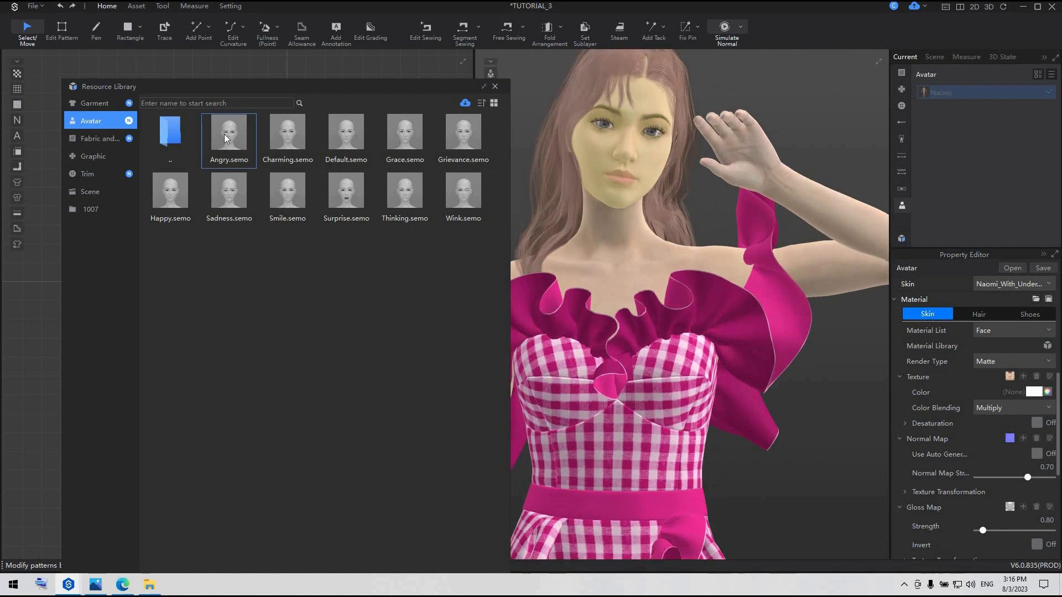
Apply the Smile emotion to the avatar and save the project
{"action": "left_click", "coordinate": [181, 192]}
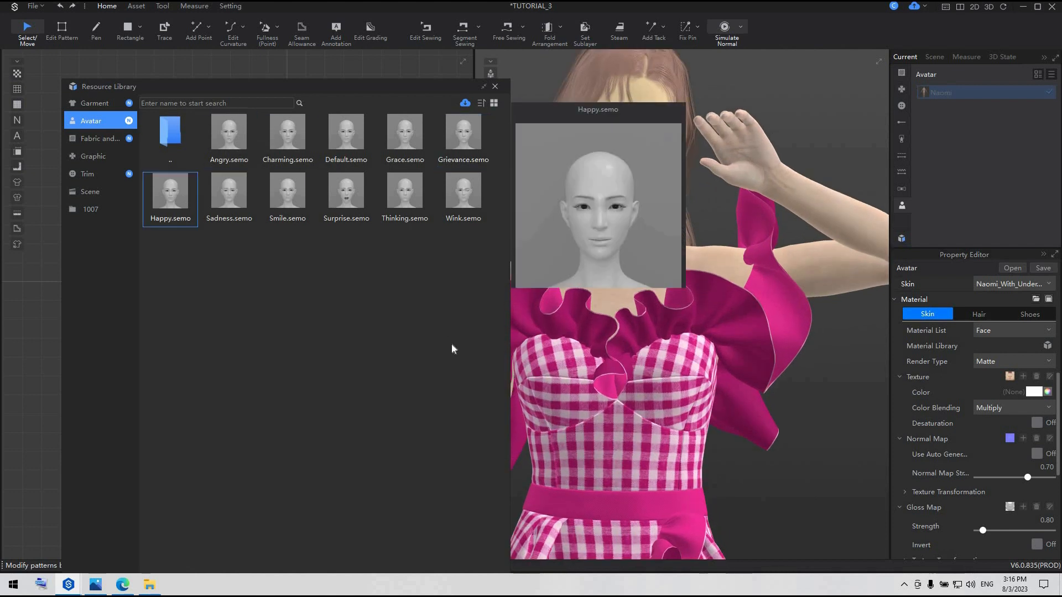
{"action": "left_click", "coordinate": [288, 190]}
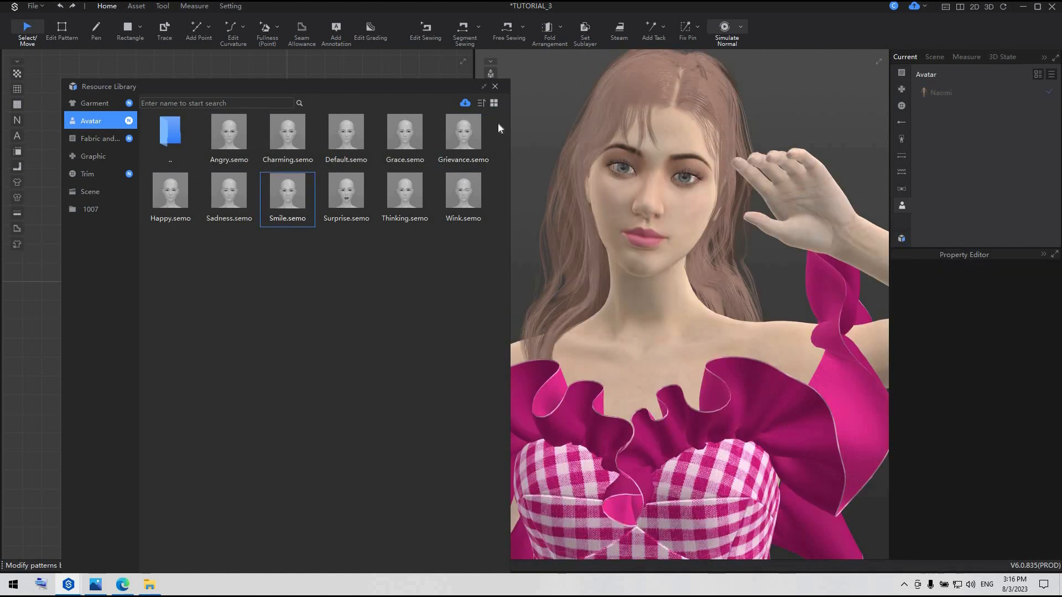
{"action": "key", "text": "ctrl+s"}
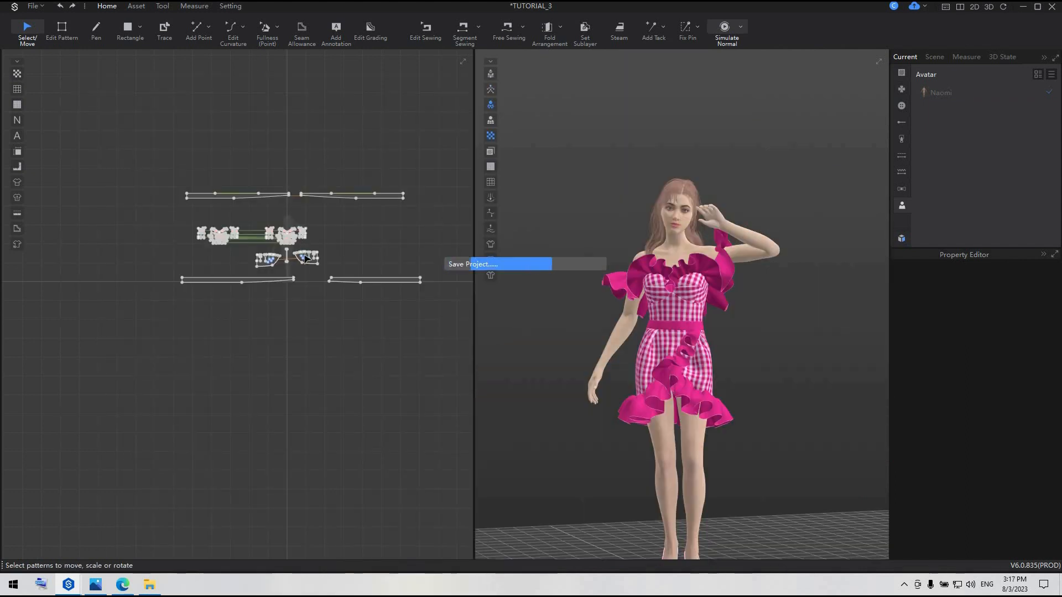
Select all garment patterns and turn off Strengthen on them
{"action": "scroll", "coordinate": [306, 256], "scroll_direction": "up", "scroll_amount": 2}
{"action": "scroll", "coordinate": [306, 256], "scroll_direction": "down", "scroll_amount": 5}
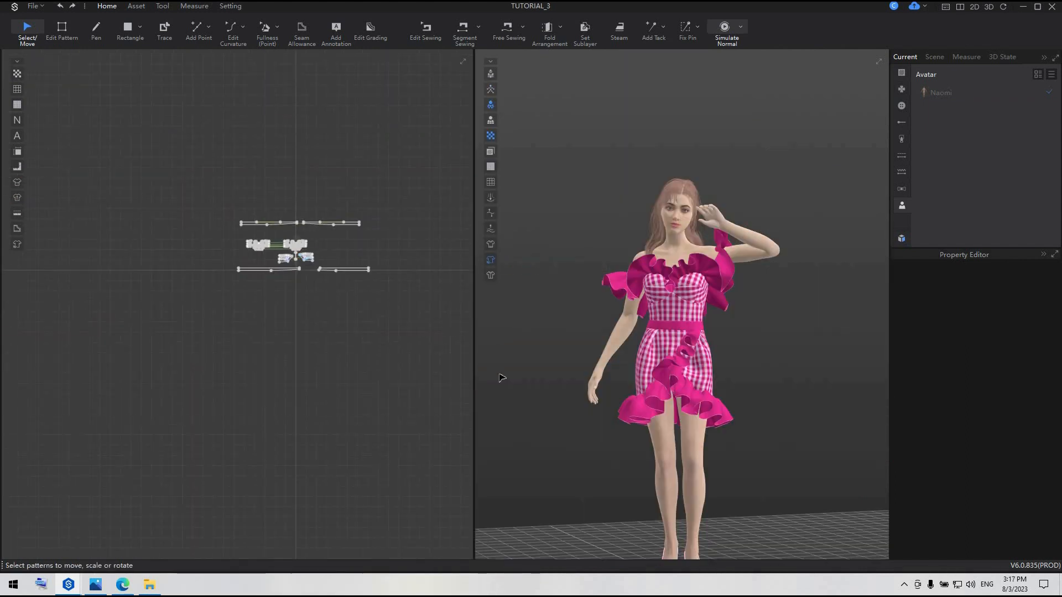
{"action": "left_click_drag", "start_coordinate": [171, 165], "coordinate": [472, 372]}
{"action": "scroll", "coordinate": [346, 280], "scroll_direction": "up", "scroll_amount": 3}
{"action": "right_click", "coordinate": [384, 216]}
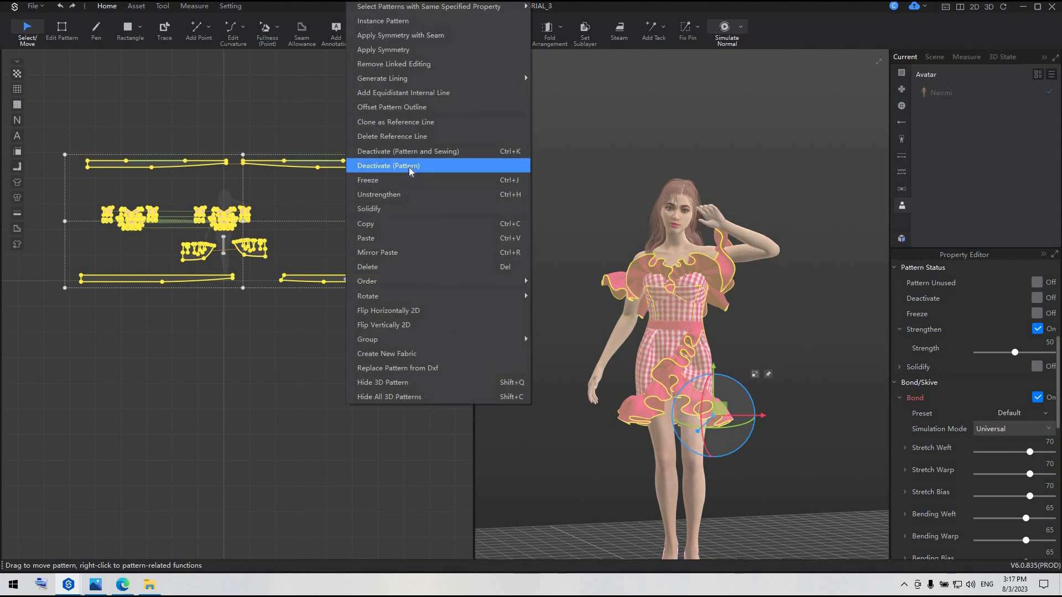
{"action": "left_click", "coordinate": [409, 194]}
{"action": "scroll", "coordinate": [777, 368], "scroll_direction": "up", "scroll_amount": 2}
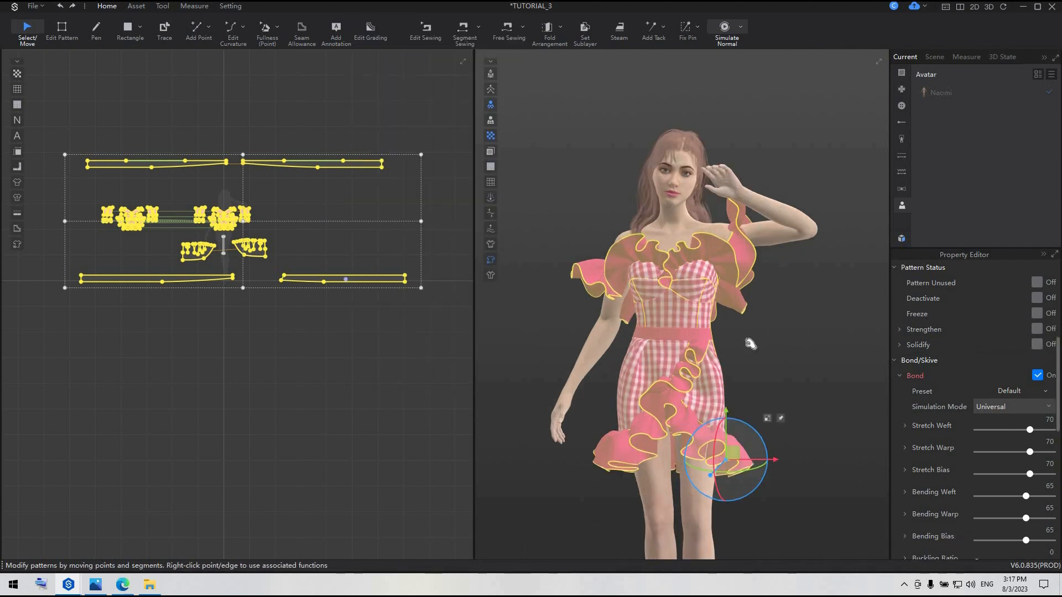
Simulate the dress and pull the ruffle around the raised arm into place from the back
{"action": "key", "text": "space"}
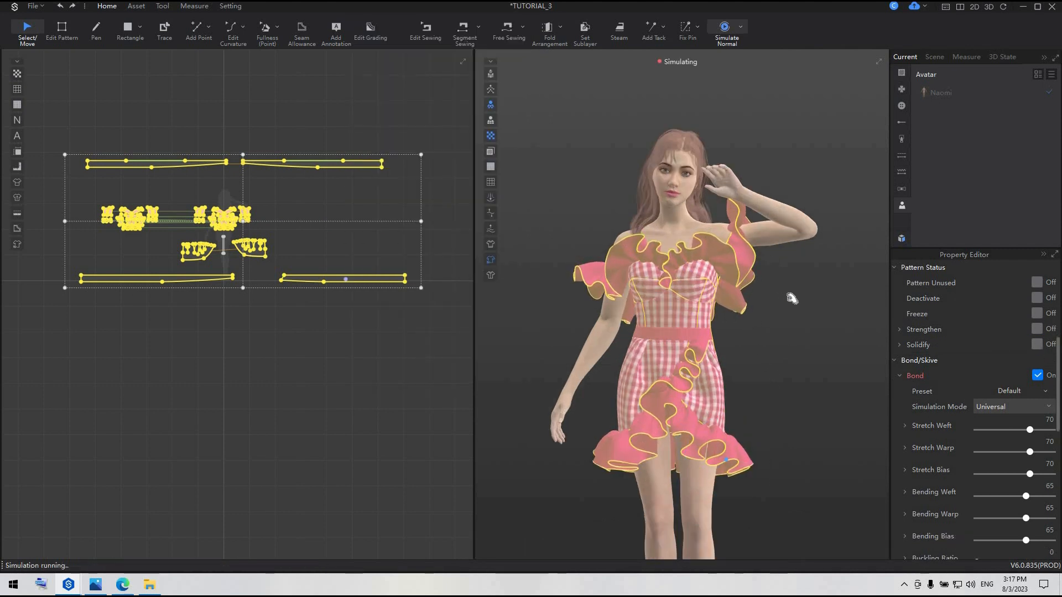
{"action": "right_click_drag", "start_coordinate": [791, 299], "coordinate": [748, 223]}
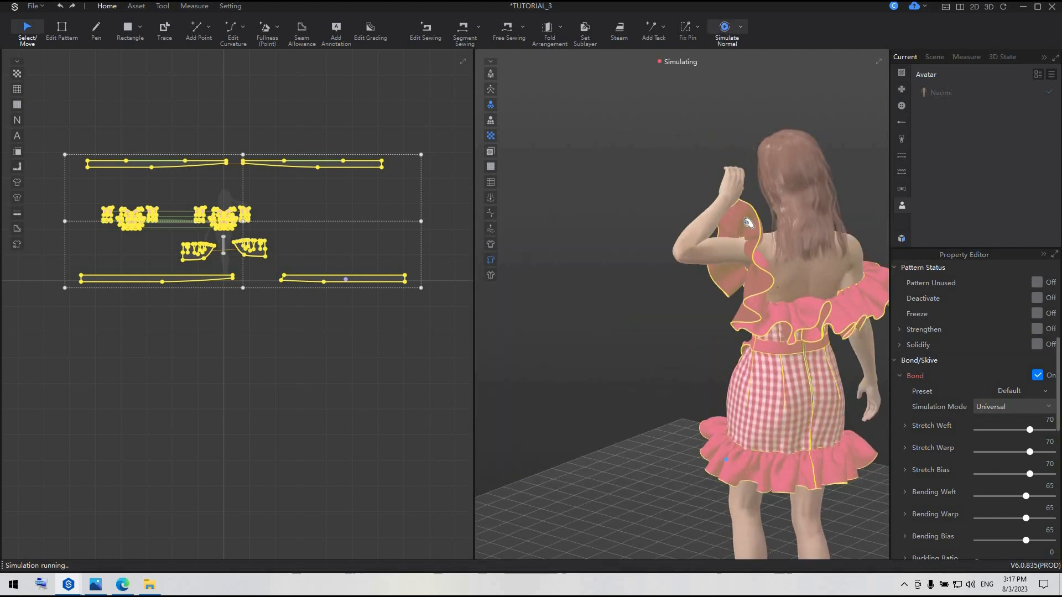
{"action": "left_click_drag", "start_coordinate": [752, 214], "coordinate": [738, 230]}
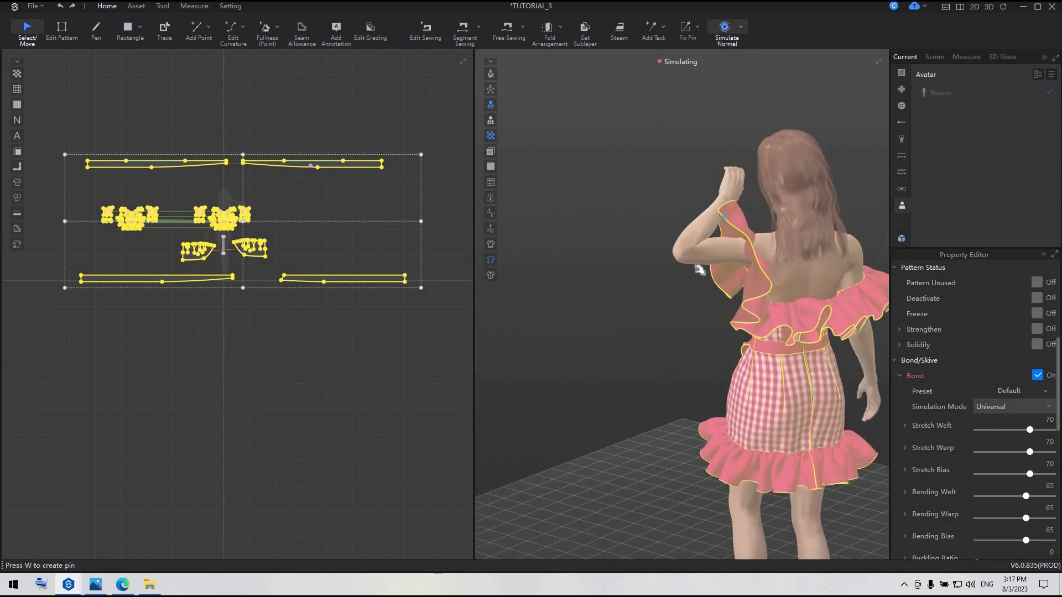
{"action": "key", "text": "space"}
{"action": "right_click_drag", "start_coordinate": [738, 230], "coordinate": [790, 267]}
{"action": "key", "text": "space"}
{"action": "key", "text": "space"}
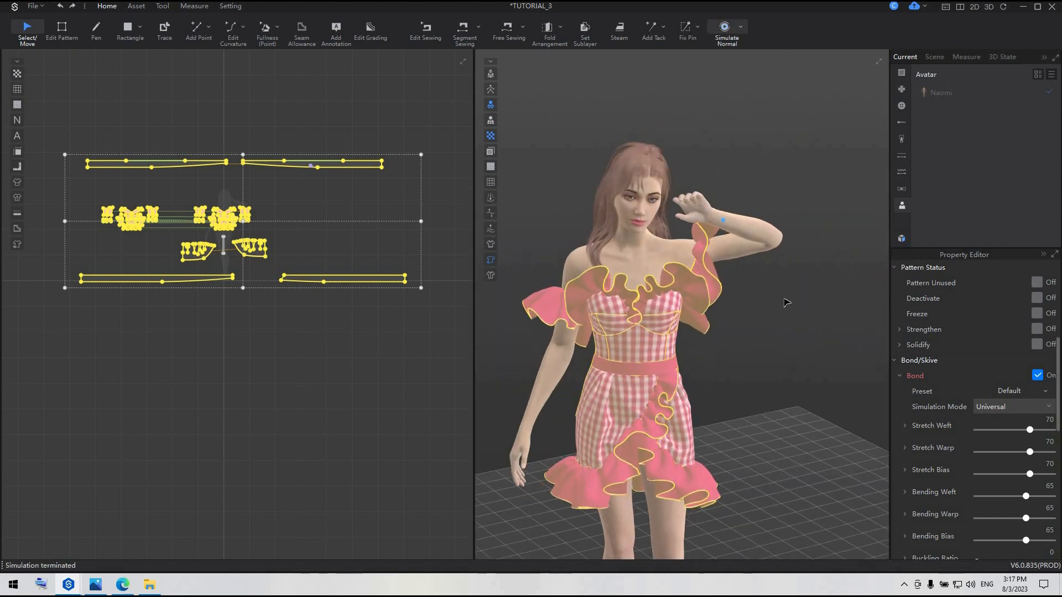
Deselect the patterns, simulate again and pull the raised arm's ruffle and the overlapping front skirt ruffle into shape
{"action": "left_click", "coordinate": [787, 322]}
{"action": "scroll", "coordinate": [787, 326], "scroll_direction": "up", "scroll_amount": 2}
{"action": "mouse_move", "coordinate": [787, 325]}
{"action": "right_mouse_down"}
{"action": "mouse_move", "coordinate": [780, 308]}
{"action": "mouse_move", "coordinate": [789, 308]}
{"action": "right_mouse_up"}
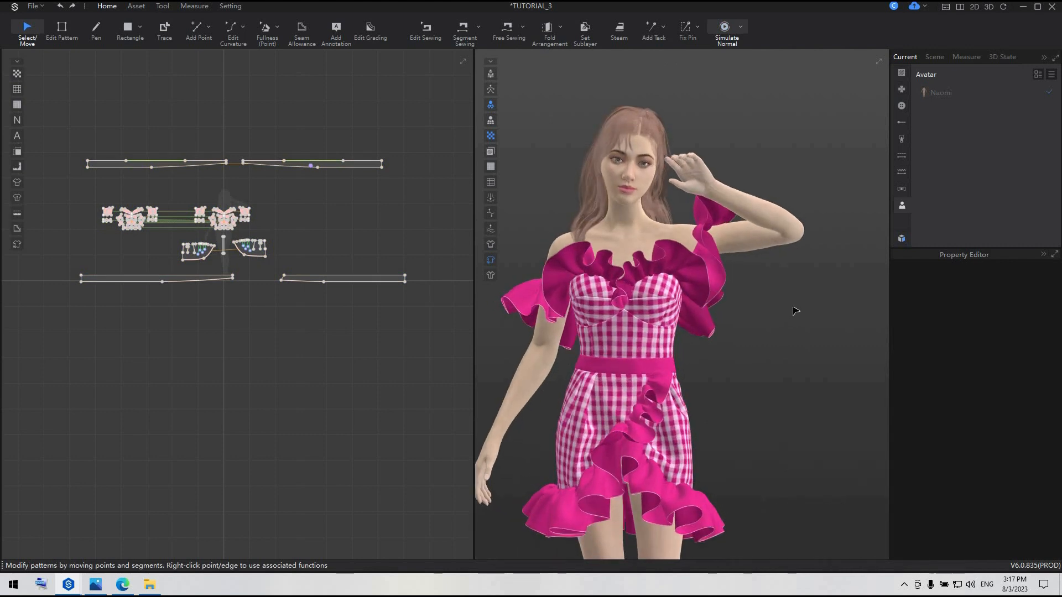
{"action": "scroll", "coordinate": [717, 250], "scroll_direction": "down", "scroll_amount": 2}
{"action": "key", "text": "space"}
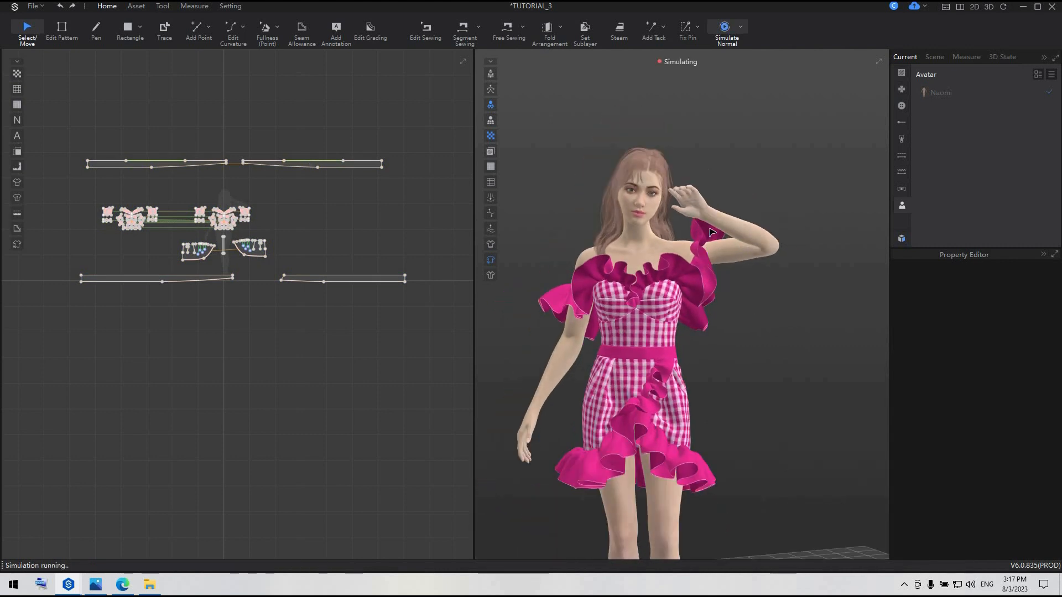
{"action": "left_click_drag", "start_coordinate": [702, 229], "coordinate": [734, 243]}
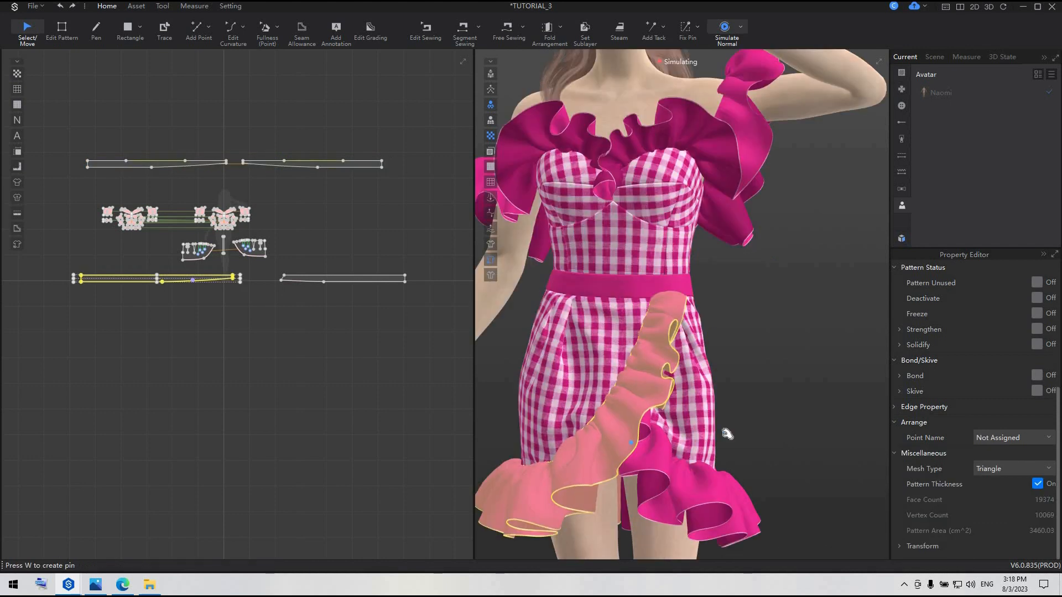
{"action": "key", "text": "space"}
{"action": "left_click", "coordinate": [764, 433]}
{"action": "scroll", "coordinate": [764, 434], "scroll_direction": "down", "scroll_amount": 2}
{"action": "right_click_drag", "start_coordinate": [766, 436], "coordinate": [729, 434]}
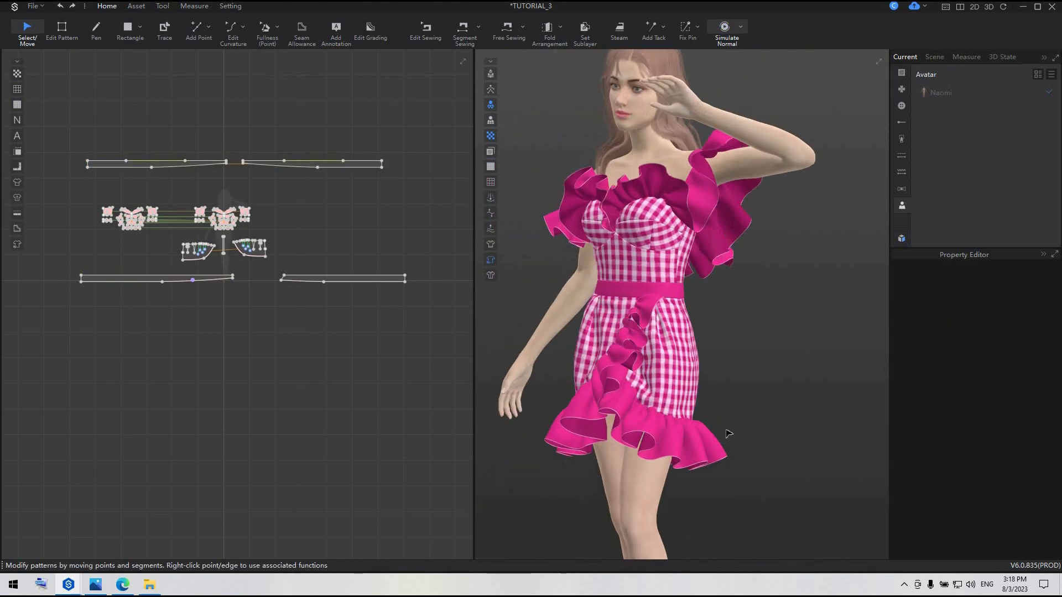
Hide the overlapping front skirt ruffle in 3D to expose the slit and the ruffle underneath
{"action": "right_click_drag", "start_coordinate": [671, 456], "coordinate": [656, 424]}
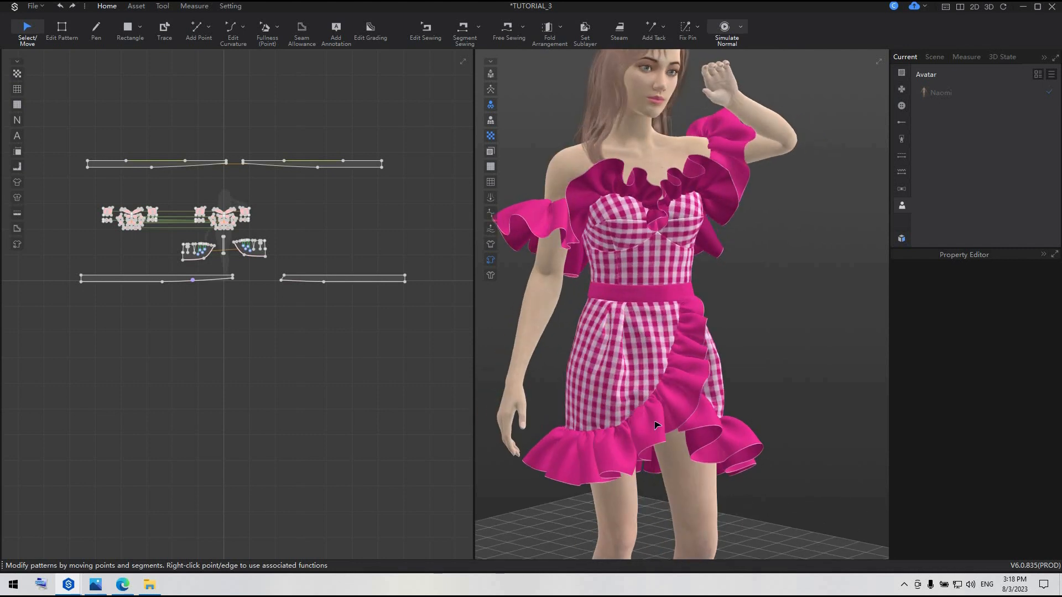
{"action": "left_click", "coordinate": [655, 425]}
{"action": "right_click", "coordinate": [655, 425]}
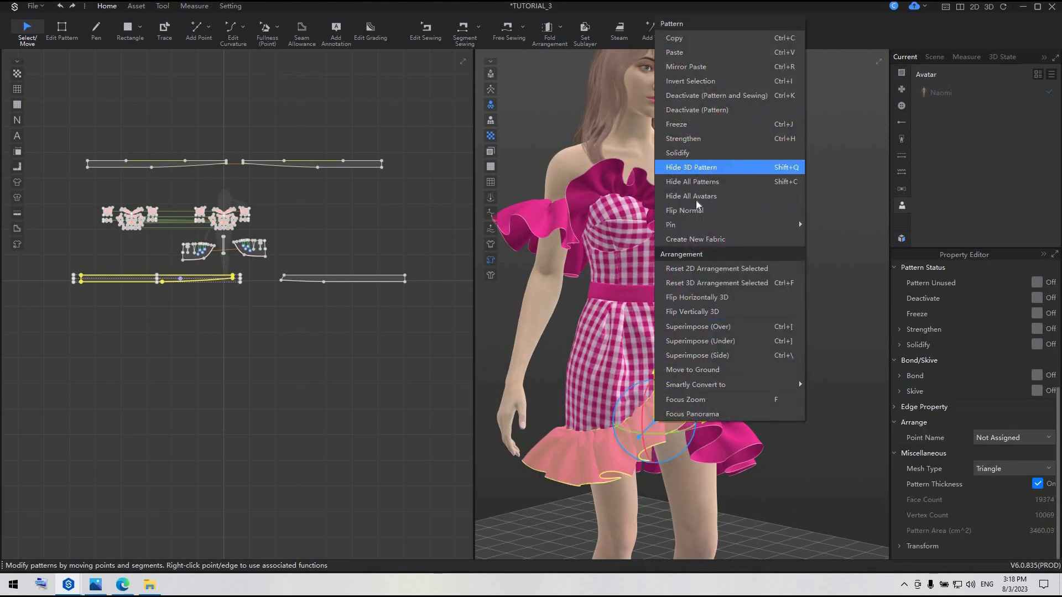
{"action": "left_click", "coordinate": [695, 167]}
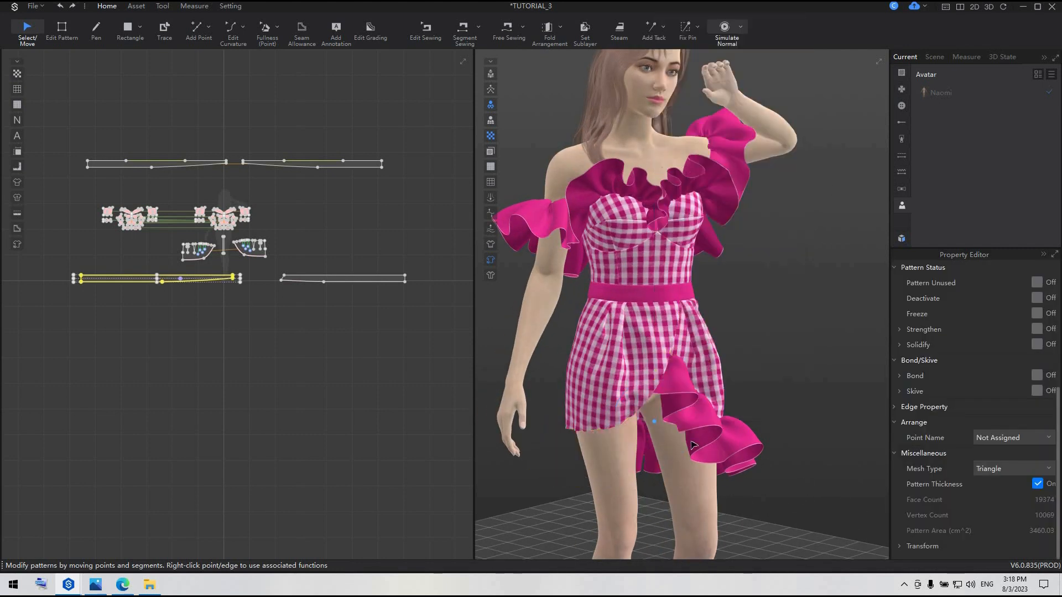
{"action": "scroll", "coordinate": [691, 443], "scroll_direction": "up", "scroll_amount": 5}
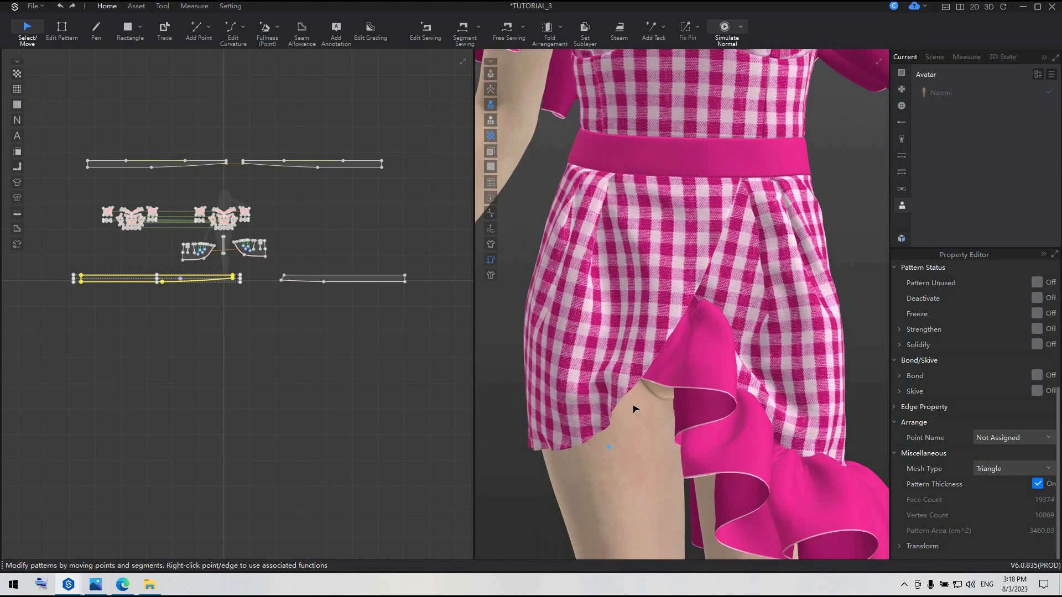
{"action": "right_click_drag", "start_coordinate": [635, 409], "coordinate": [706, 393]}
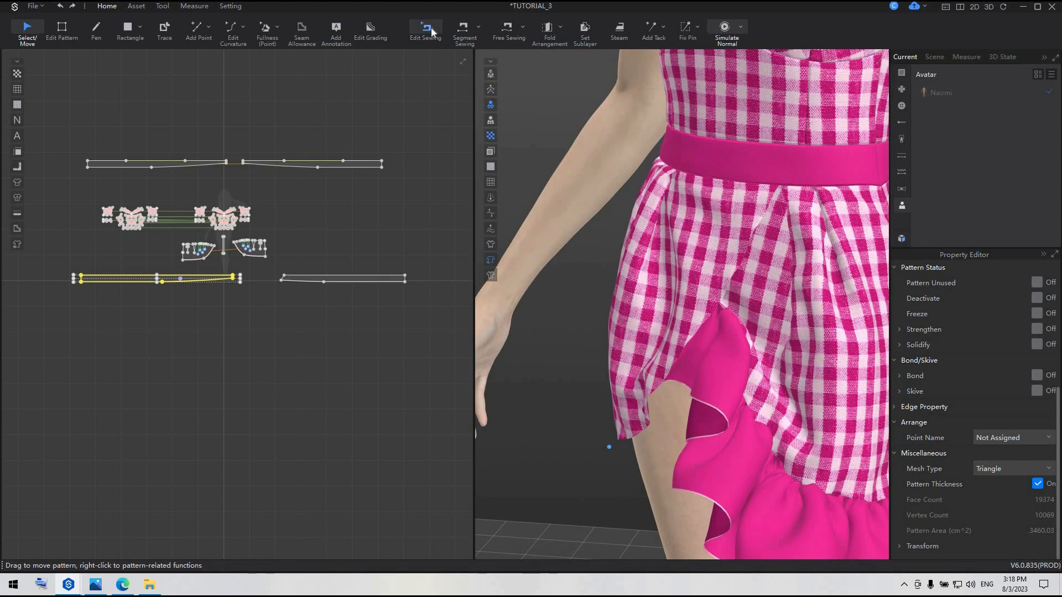
Edit the sewing of the under ruffle's slanted end, sliding its seam segment lower along the skirt panel's curved edge
{"action": "scroll", "coordinate": [242, 228], "scroll_direction": "up", "scroll_amount": 7}
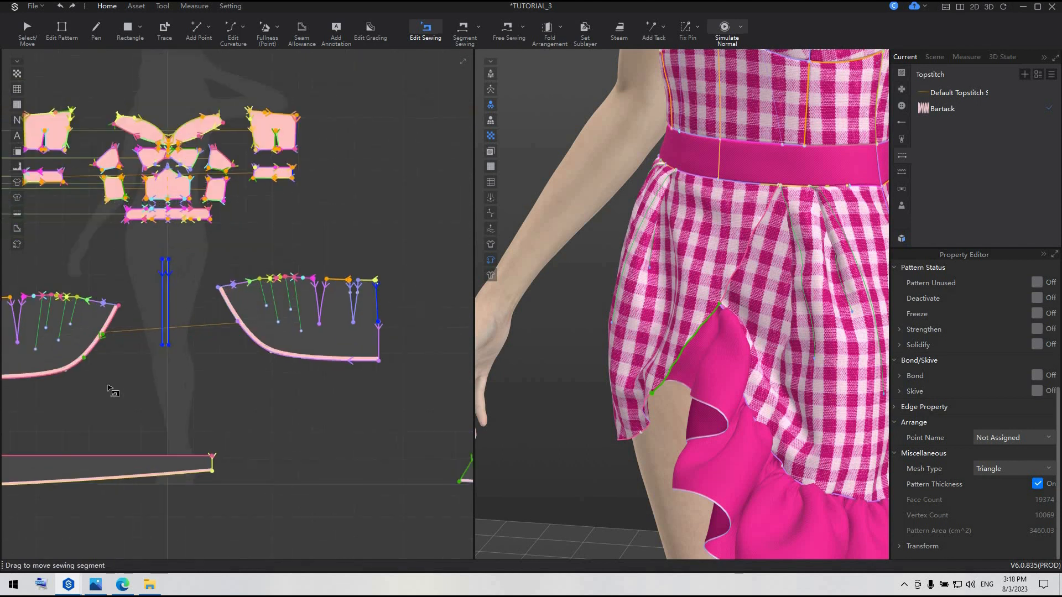
{"action": "middle_click_drag", "start_coordinate": [110, 352], "coordinate": [228, 330]}
{"action": "scroll", "coordinate": [228, 330], "scroll_direction": "up", "scroll_amount": 2}
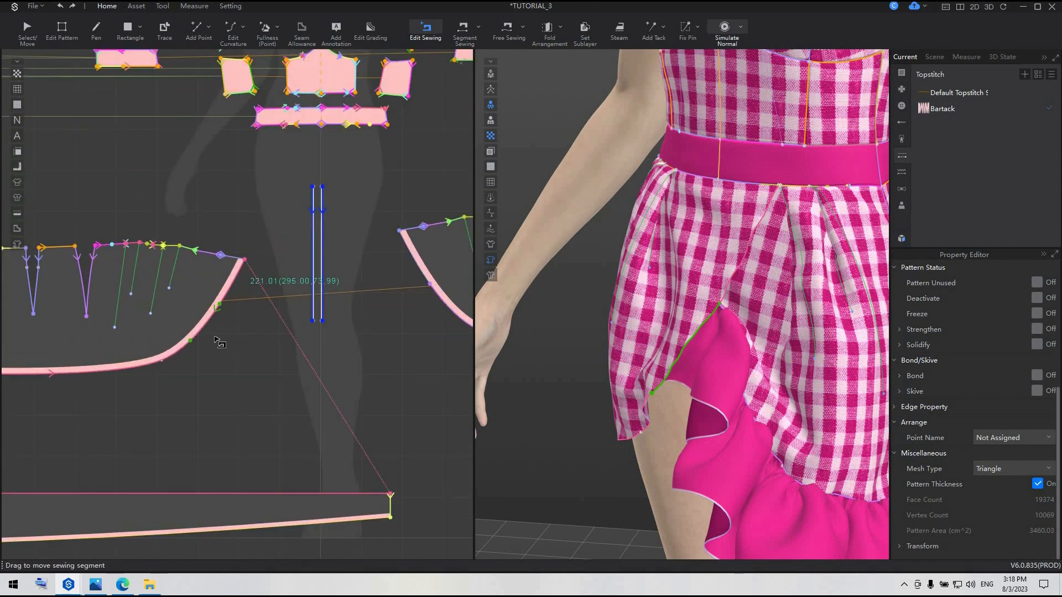
{"action": "scroll", "coordinate": [338, 451], "scroll_direction": "down", "scroll_amount": 3}
{"action": "middle_click_drag", "start_coordinate": [289, 441], "coordinate": [110, 418]}
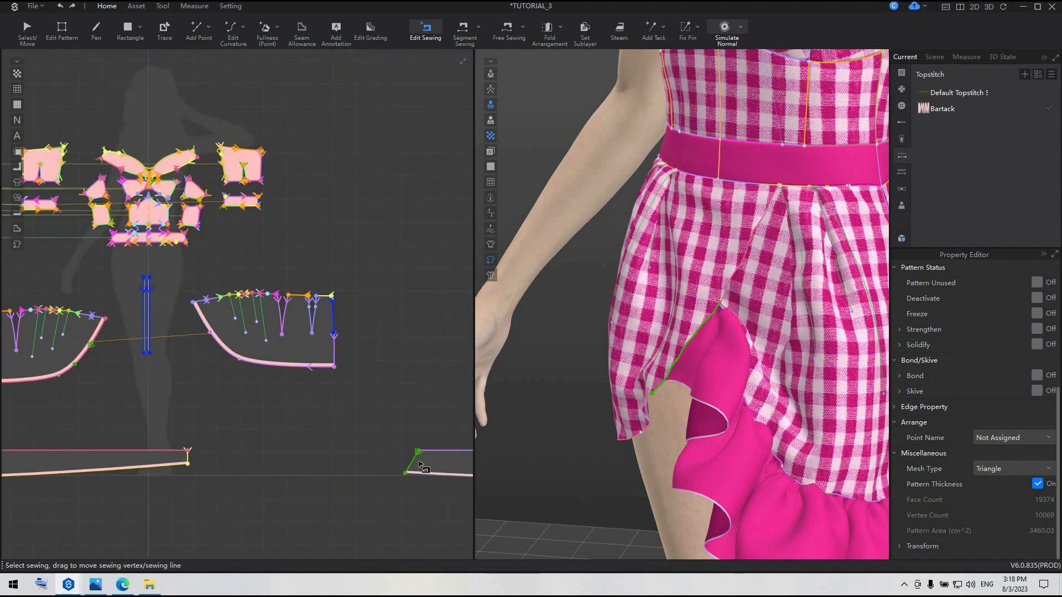
{"action": "left_click", "coordinate": [417, 463]}
{"action": "middle_click_drag", "start_coordinate": [83, 347], "coordinate": [263, 376]}
{"action": "scroll", "coordinate": [262, 376], "scroll_direction": "up", "scroll_amount": 4}
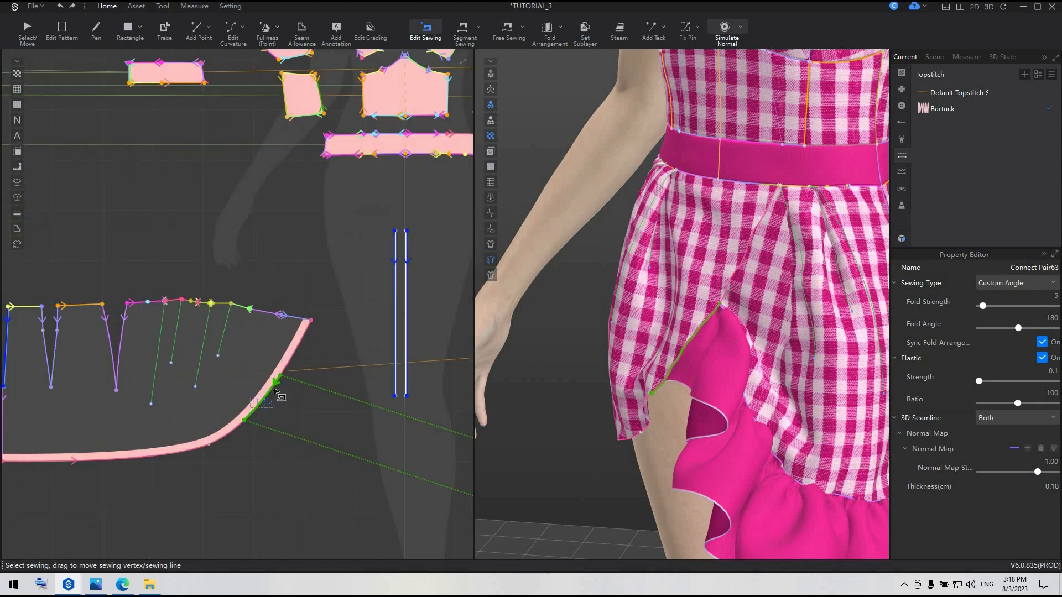
{"action": "left_click_drag", "start_coordinate": [273, 393], "coordinate": [269, 402]}
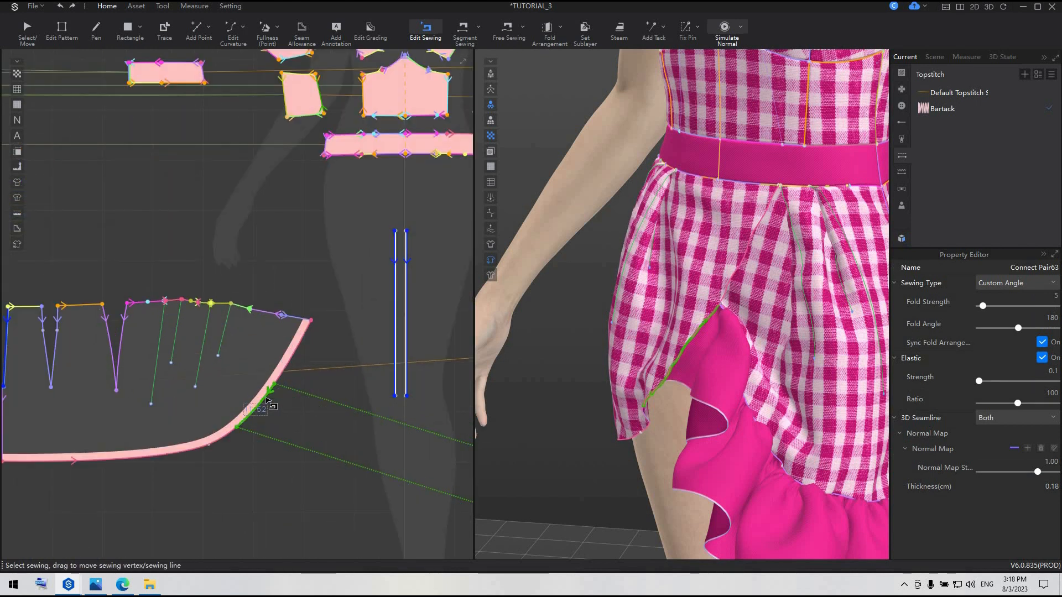
Simulate and pull the under ruffle at the slit, and shift its seam segment slightly further down the curved skirt edge
{"action": "key", "text": "a"}
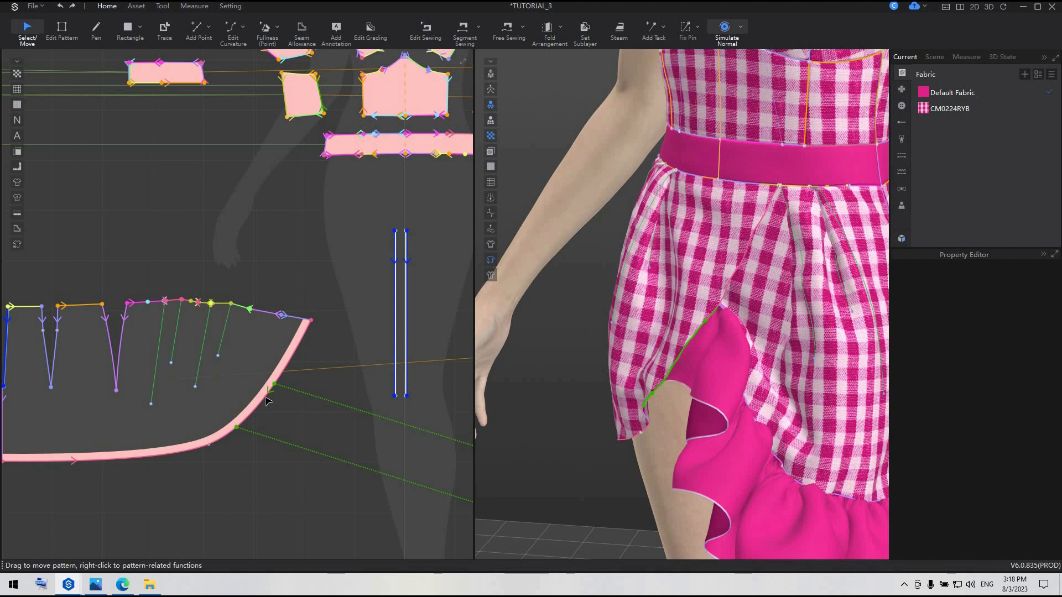
{"action": "key", "text": "space"}
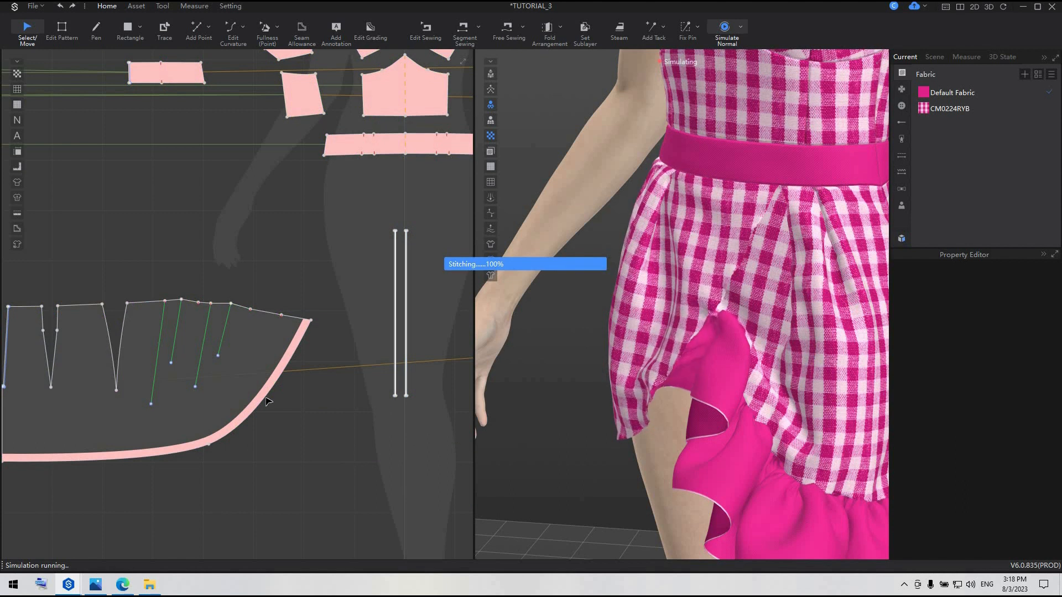
{"action": "left_click_drag", "start_coordinate": [663, 396], "coordinate": [697, 379]}
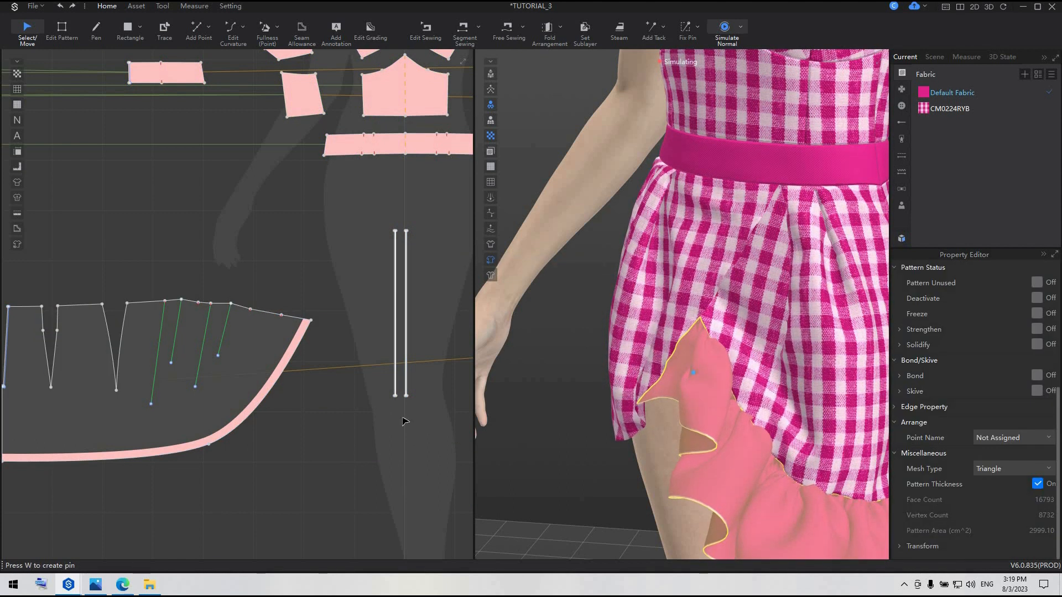
{"action": "key", "text": "b"}
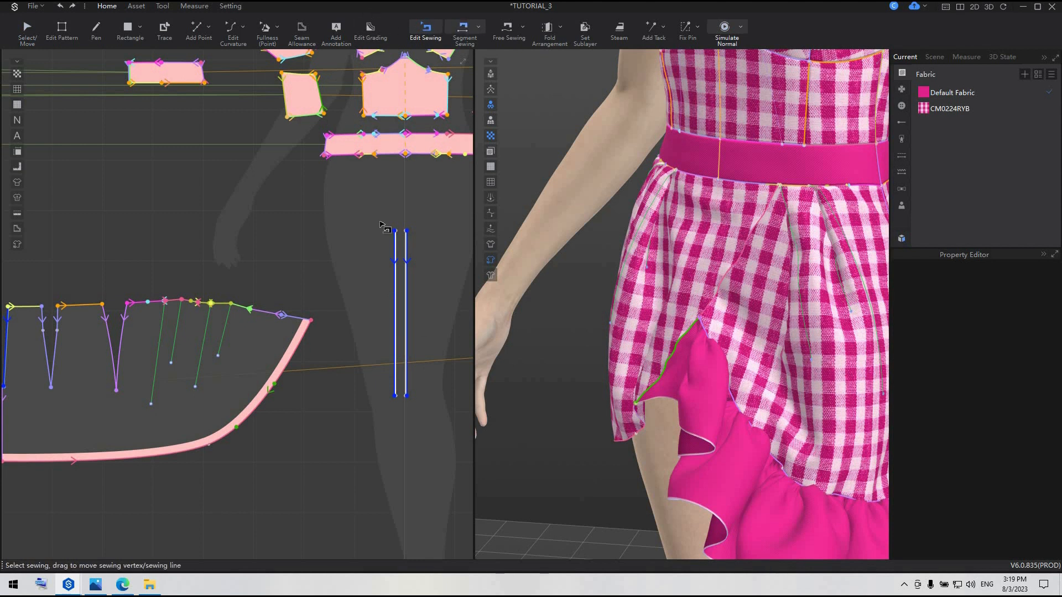
{"action": "left_click_drag", "start_coordinate": [275, 409], "coordinate": [258, 407]}
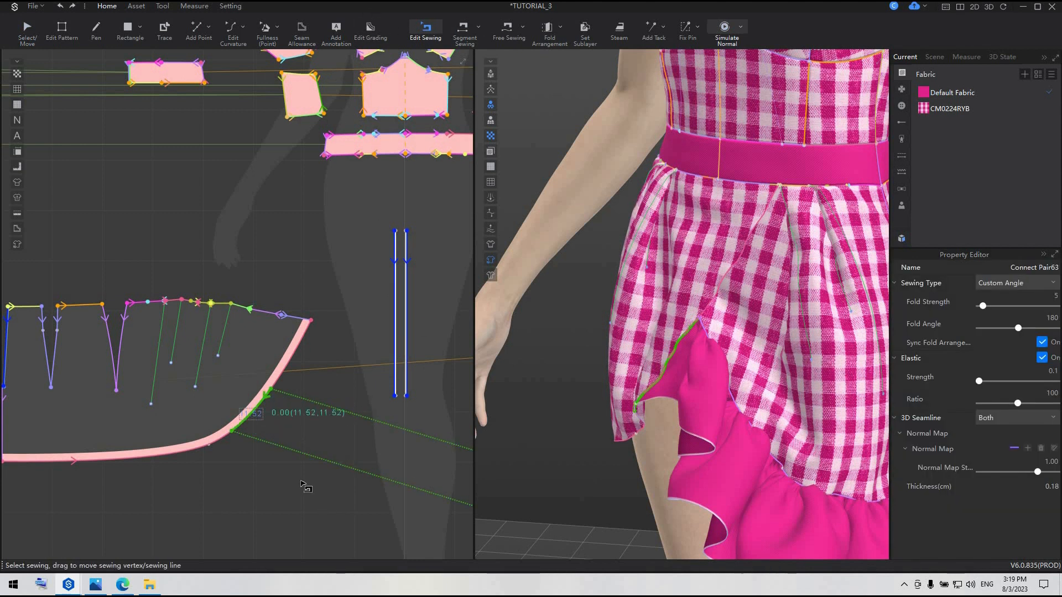
Move the lower corner of the under ruffle's slanted end inward, shortening that edge to about 10.85 cm
{"action": "scroll", "coordinate": [331, 395], "scroll_direction": "down", "scroll_amount": 6}
{"action": "scroll", "coordinate": [455, 380], "scroll_direction": "up", "scroll_amount": 8}
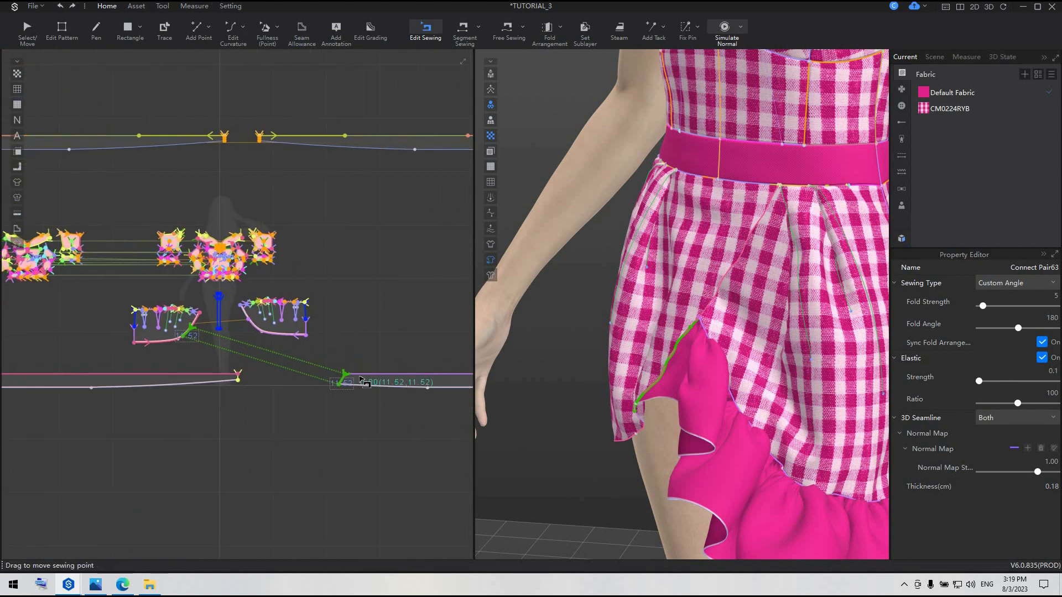
{"action": "left_click", "coordinate": [62, 29]}
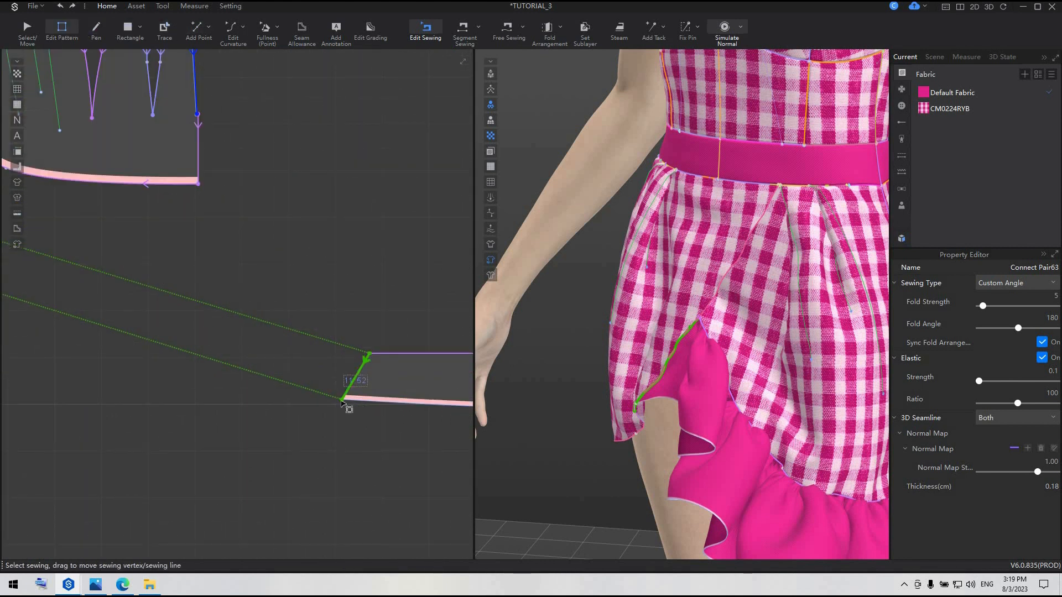
{"action": "left_click", "coordinate": [345, 400]}
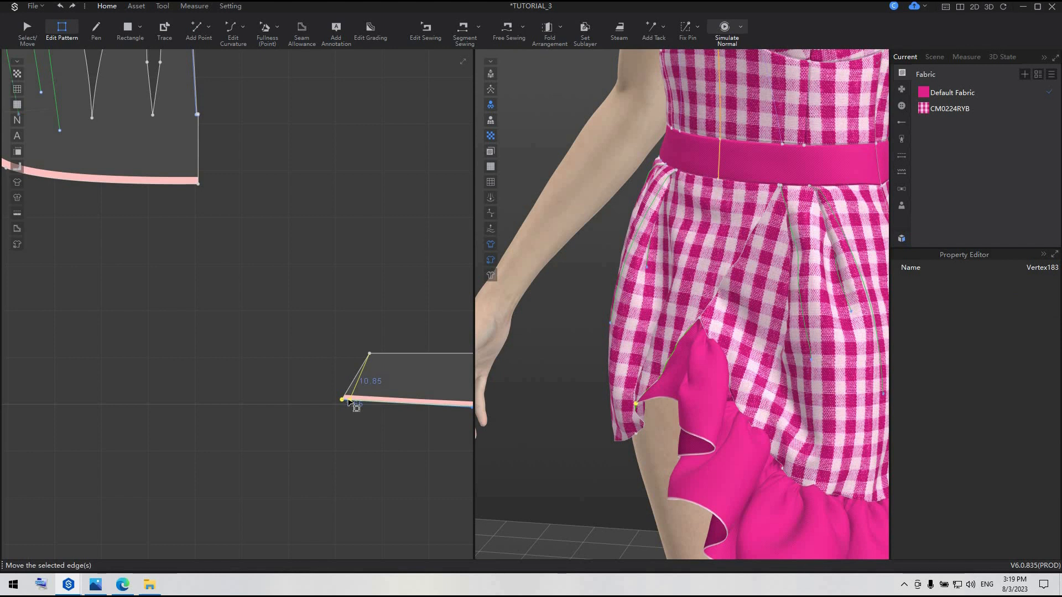
{"action": "left_click_drag", "start_coordinate": [350, 400], "coordinate": [357, 401]}
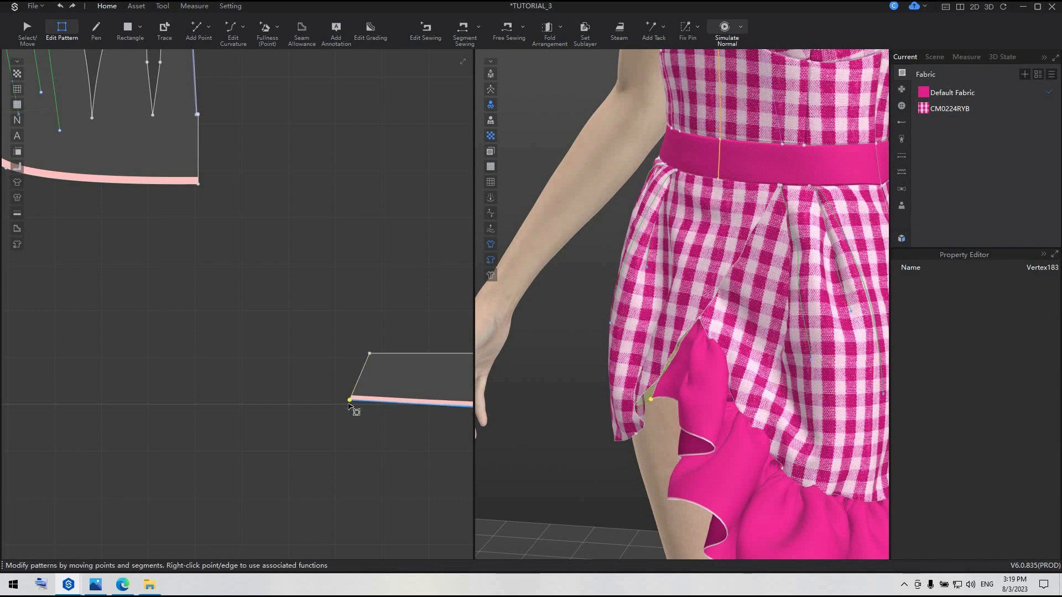
{"action": "left_click", "coordinate": [360, 379]}
Shorten the skirt-side seam segment to match the ruffle's 10.85 cm slanted end, and simulate the dress
{"action": "scroll", "coordinate": [317, 393], "scroll_direction": "down", "scroll_amount": 5}
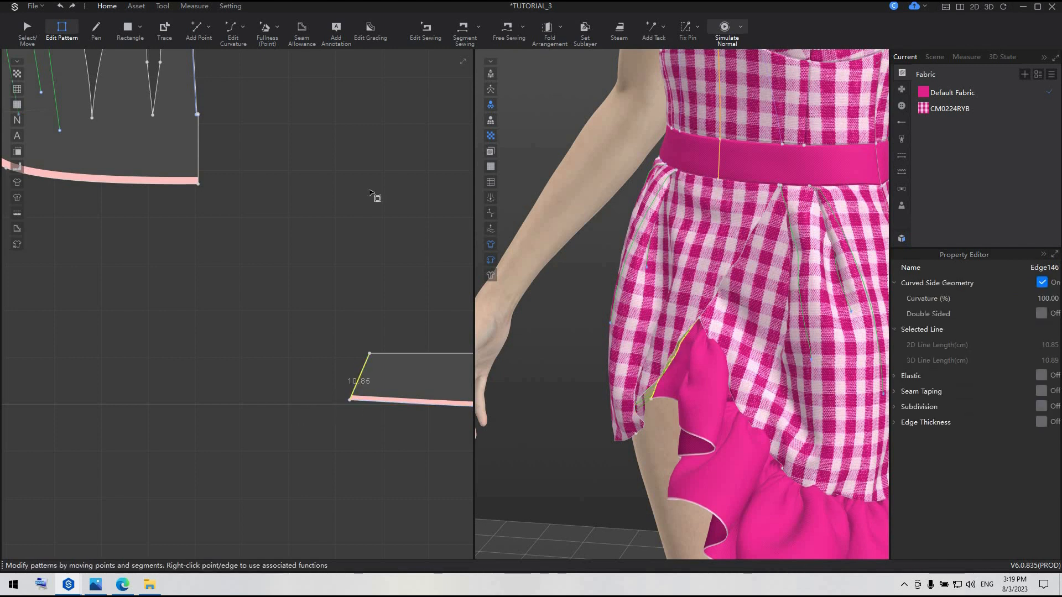
{"action": "left_click", "coordinate": [427, 29]}
{"action": "middle_click_drag", "start_coordinate": [284, 356], "coordinate": [467, 387]}
{"action": "scroll", "coordinate": [276, 325], "scroll_direction": "up", "scroll_amount": 4}
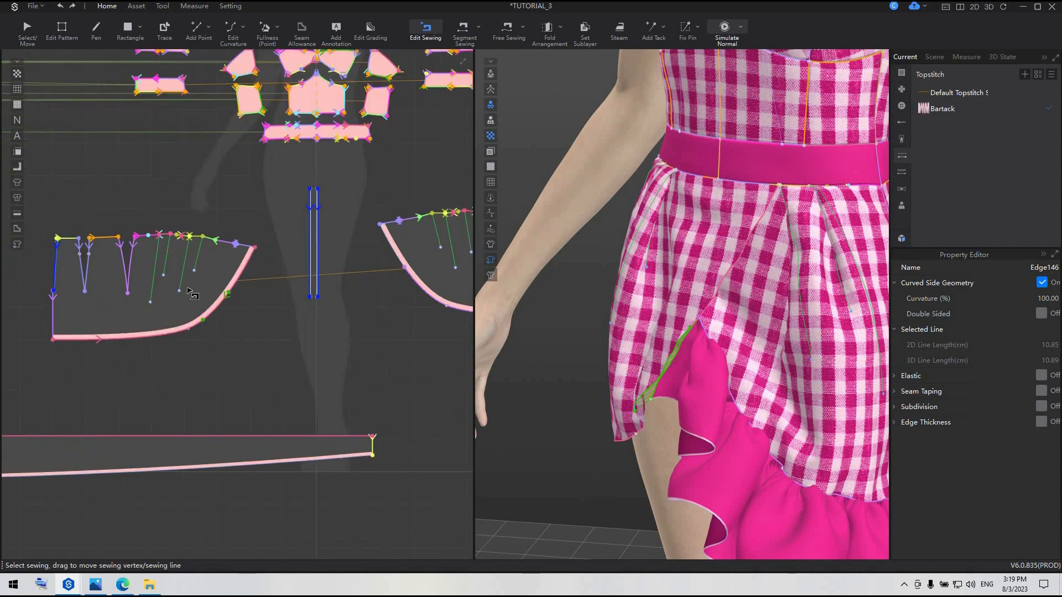
{"action": "left_click", "coordinate": [187, 276]}
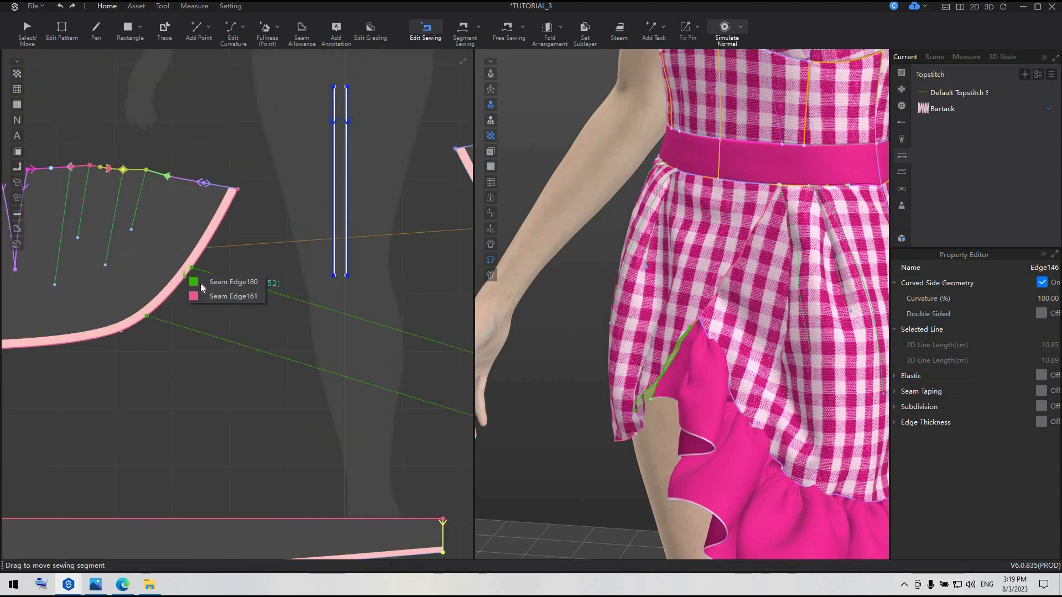
{"action": "left_click", "coordinate": [199, 285]}
{"action": "scroll", "coordinate": [126, 323], "scroll_direction": "up", "scroll_amount": 3}
{"action": "left_click_drag", "start_coordinate": [163, 313], "coordinate": [162, 308]}
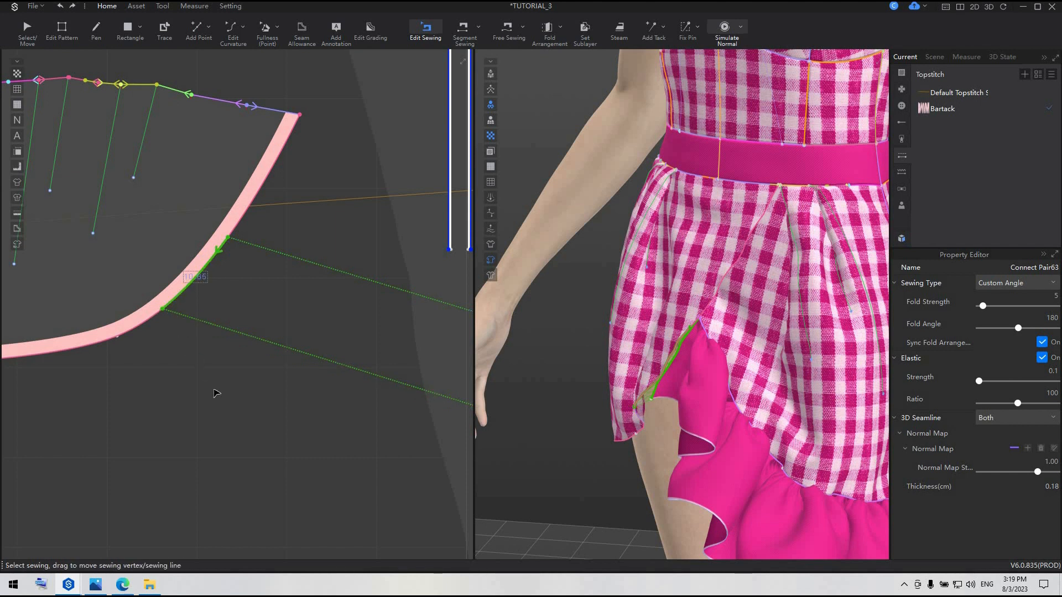
{"action": "key", "text": "a"}
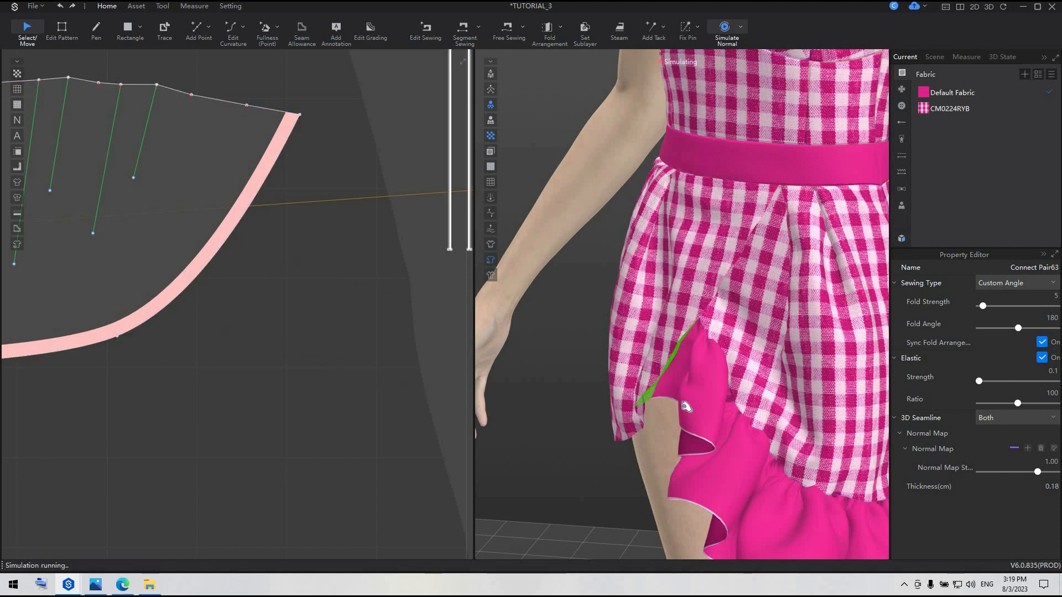
Pull the under ruffle at the slit into shape while the dress simulates, and stop the simulation
{"action": "key", "text": "space"}
{"action": "left_click", "coordinate": [695, 363]}
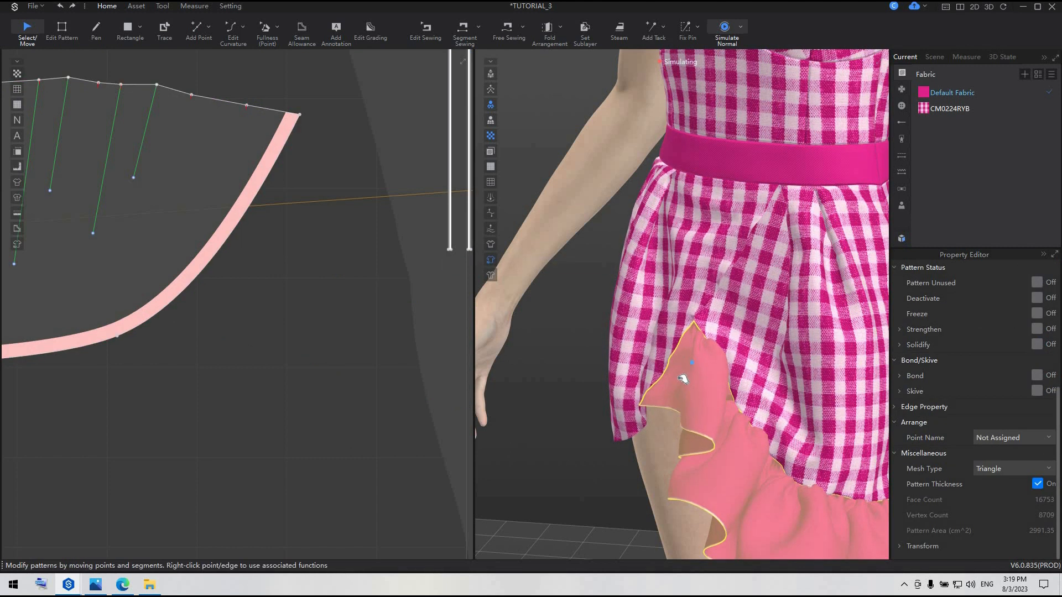
{"action": "left_click", "coordinate": [698, 375]}
{"action": "key", "text": "space"}
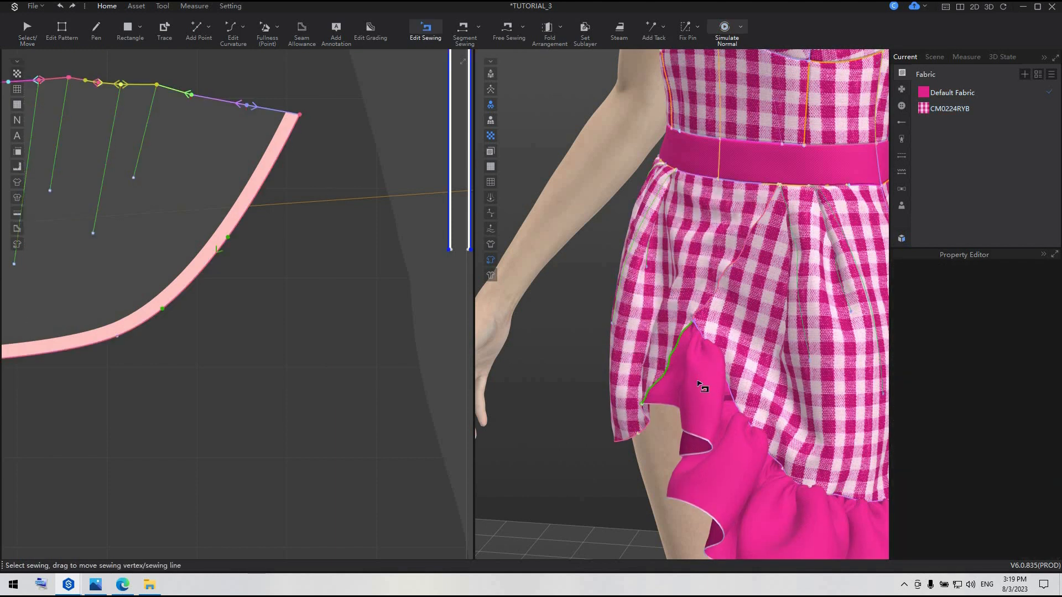
Show the hidden long over ruffle of the front skirt in 3D and simulate it with the dress
{"action": "scroll", "coordinate": [699, 381], "scroll_direction": "down", "scroll_amount": 8}
{"action": "right_click_drag", "start_coordinate": [699, 382], "coordinate": [603, 381]}
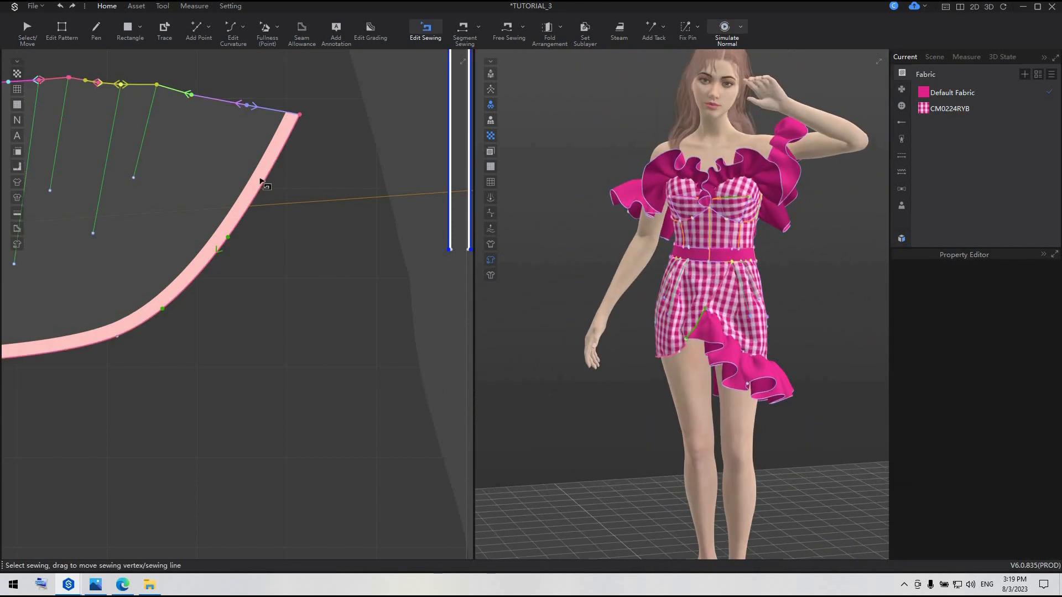
{"action": "scroll", "coordinate": [262, 182], "scroll_direction": "down", "scroll_amount": 3}
{"action": "left_click", "coordinate": [26, 31]}
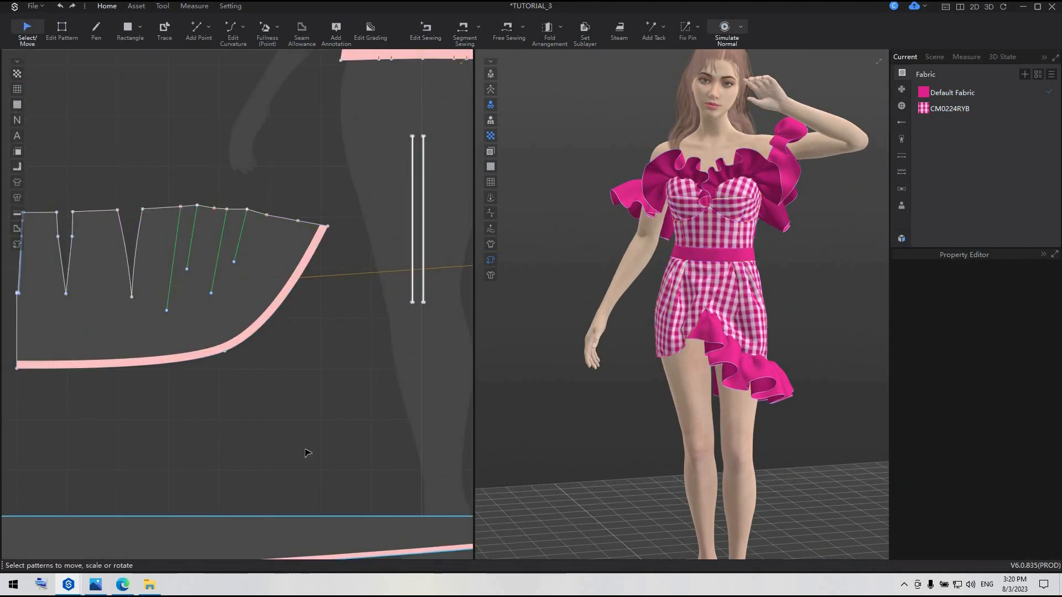
{"action": "scroll", "coordinate": [276, 471], "scroll_direction": "down", "scroll_amount": 5}
{"action": "left_click", "coordinate": [250, 489]}
{"action": "right_click", "coordinate": [250, 489]}
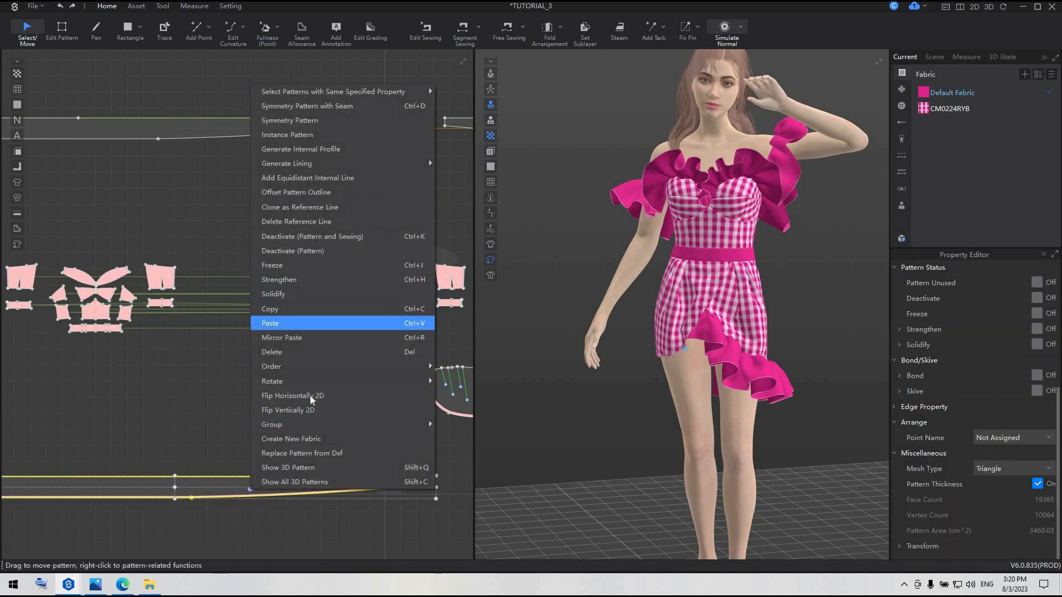
{"action": "left_click", "coordinate": [307, 468]}
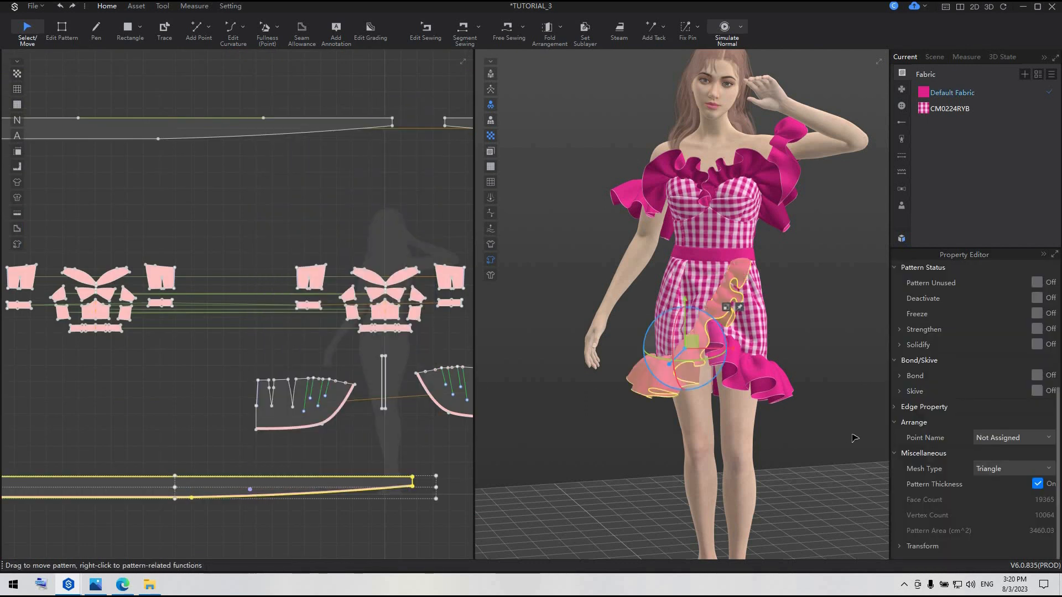
{"action": "left_click", "coordinate": [810, 392]}
{"action": "key", "text": "space"}
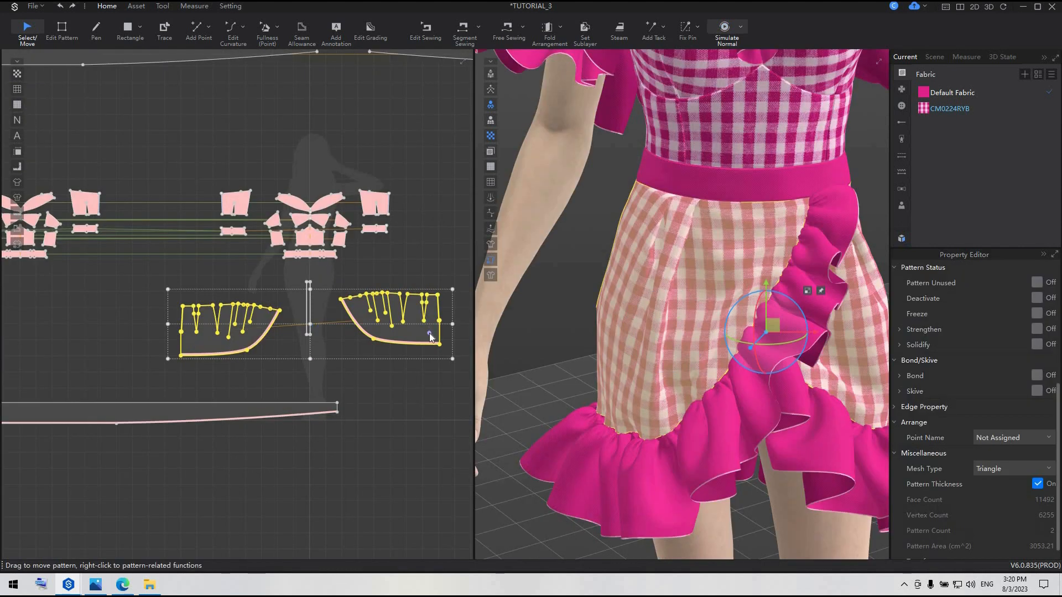
Strengthen both curved front skirt panels and simulate the dress to settle the skirt and its ruffles
{"action": "right_click", "coordinate": [429, 334]}
{"action": "left_click", "coordinate": [457, 166]}
{"action": "left_click", "coordinate": [411, 470]}
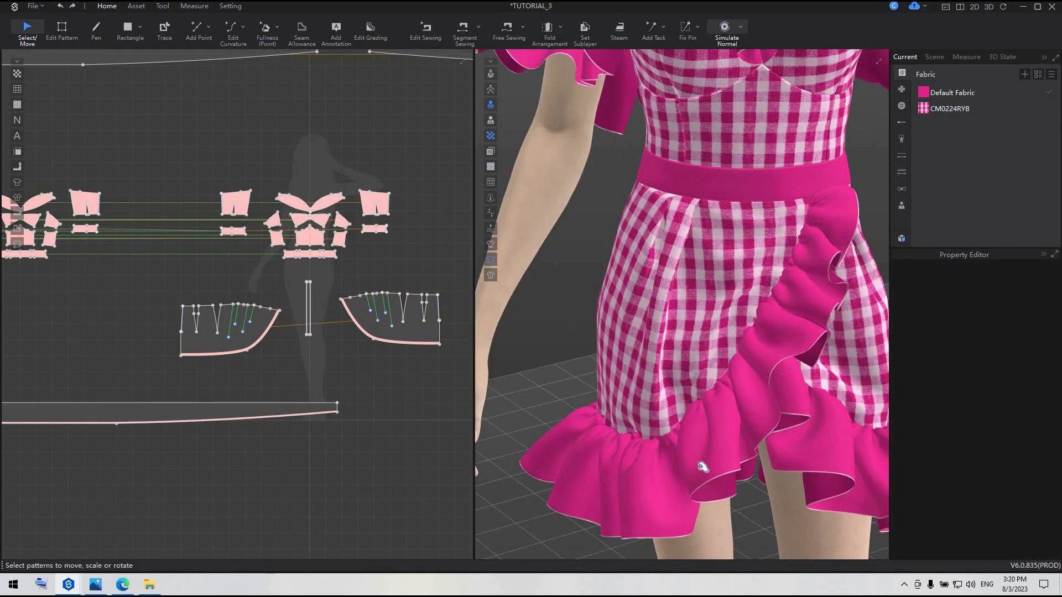
{"action": "key", "text": "space"}
{"action": "scroll", "coordinate": [639, 435], "scroll_direction": "down", "scroll_amount": 3}
{"action": "right_click_drag", "start_coordinate": [639, 435], "coordinate": [592, 401]}
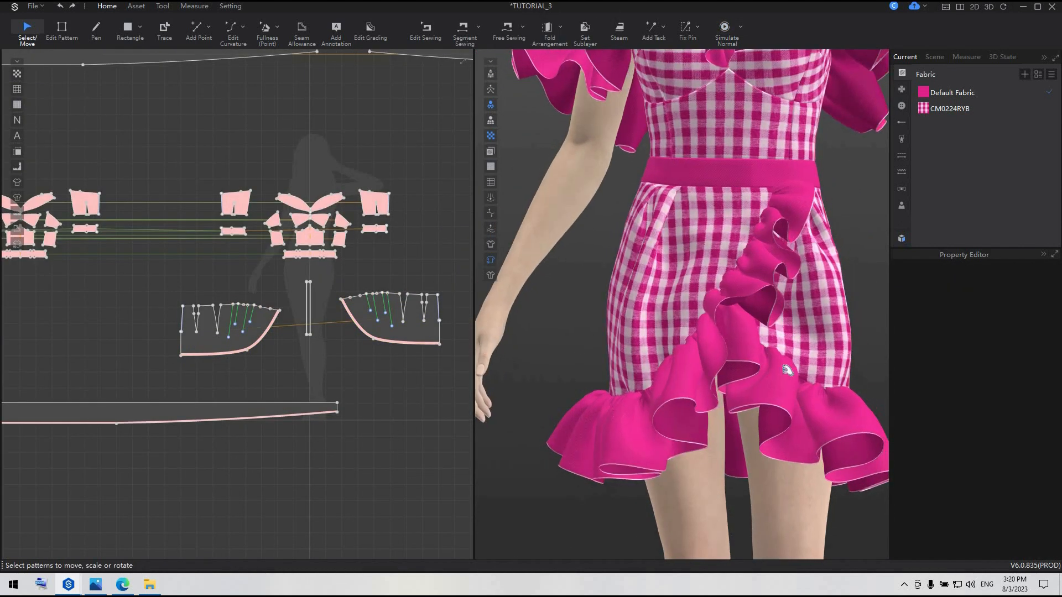
{"action": "scroll", "coordinate": [775, 378], "scroll_direction": "down", "scroll_amount": 2}
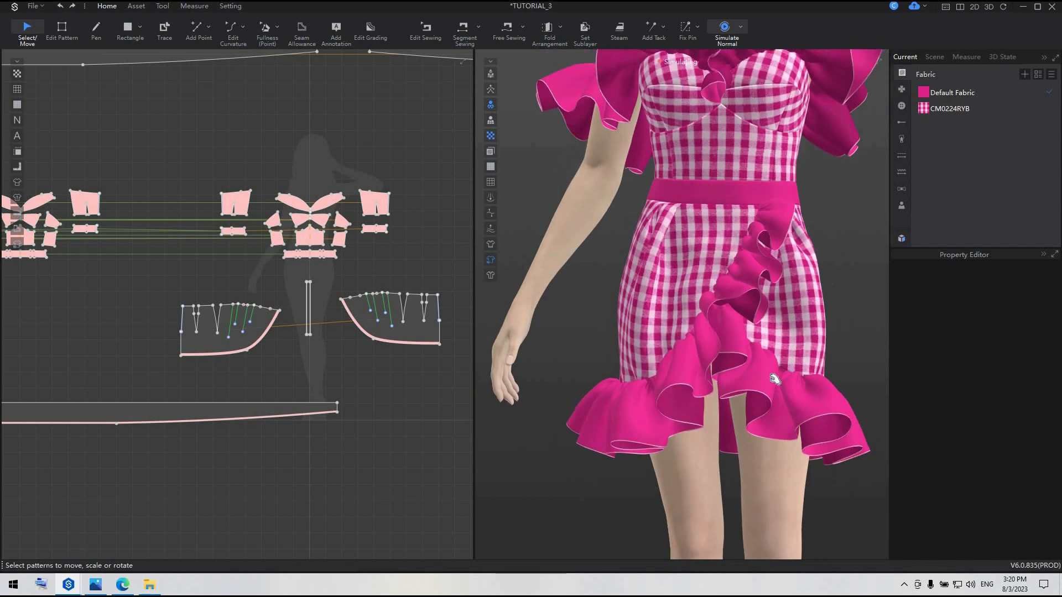
{"action": "right_click_drag", "start_coordinate": [836, 390], "coordinate": [740, 394]}
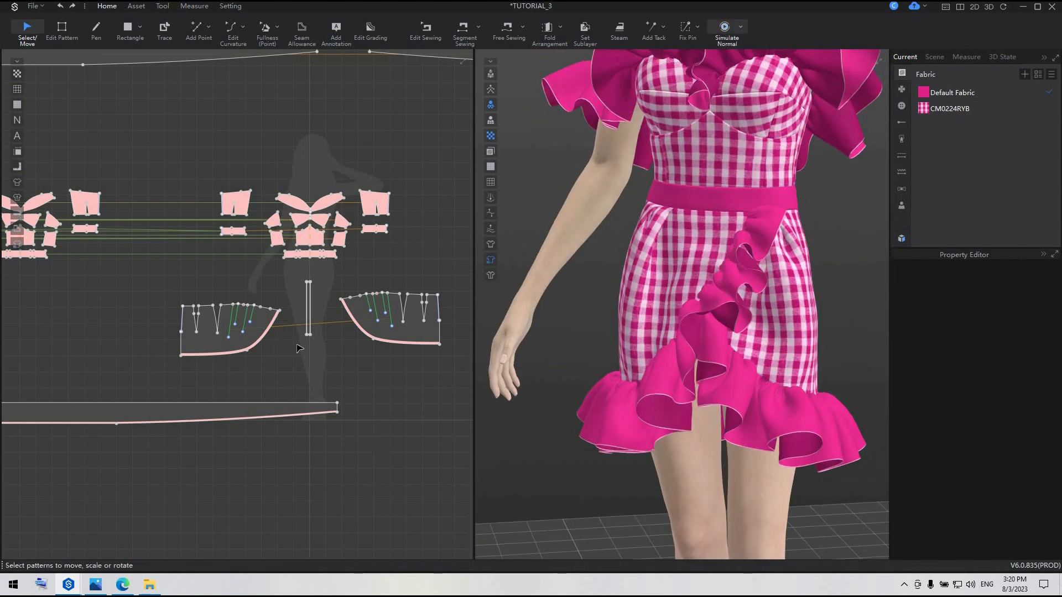
Turn off strengthening on both curved front skirt panels
{"action": "left_click", "coordinate": [247, 336]}
{"action": "left_click", "coordinate": [404, 336], "text": "shift"}
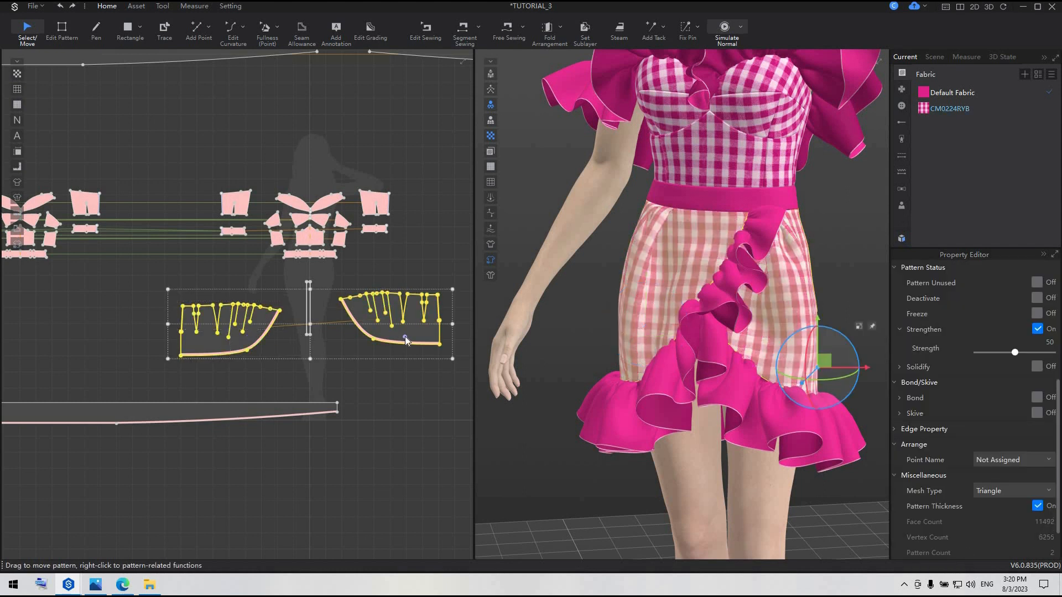
{"action": "right_click", "coordinate": [405, 337]}
{"action": "left_click", "coordinate": [474, 167]}
{"action": "left_click", "coordinate": [591, 473]}
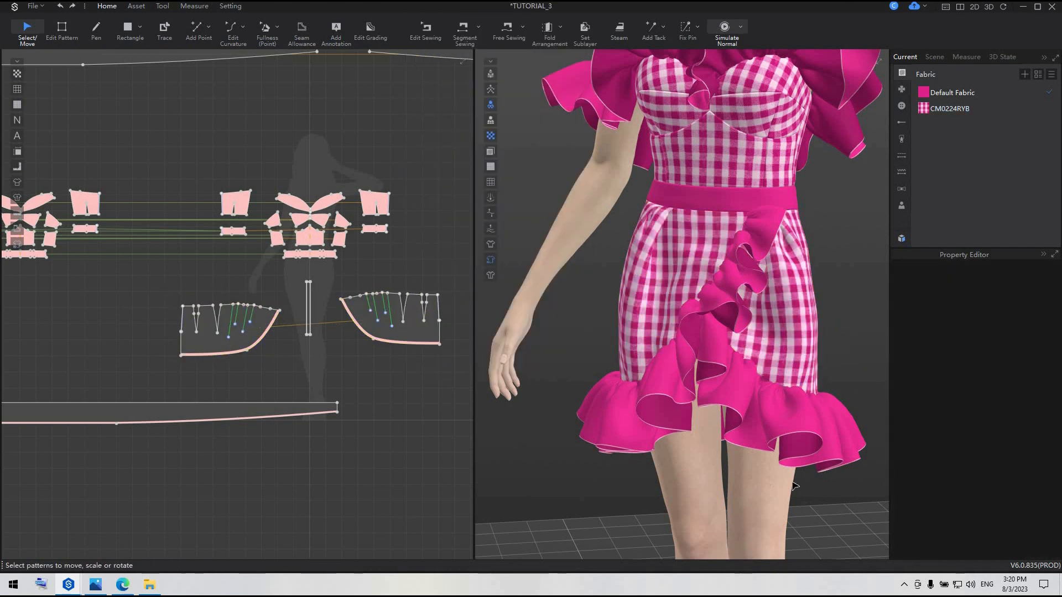
Open the Bow folder among the trims in the resource library
{"action": "scroll", "coordinate": [812, 484], "scroll_direction": "down", "scroll_amount": 3}
{"action": "scroll", "coordinate": [812, 484], "scroll_direction": "down", "scroll_amount": 1}
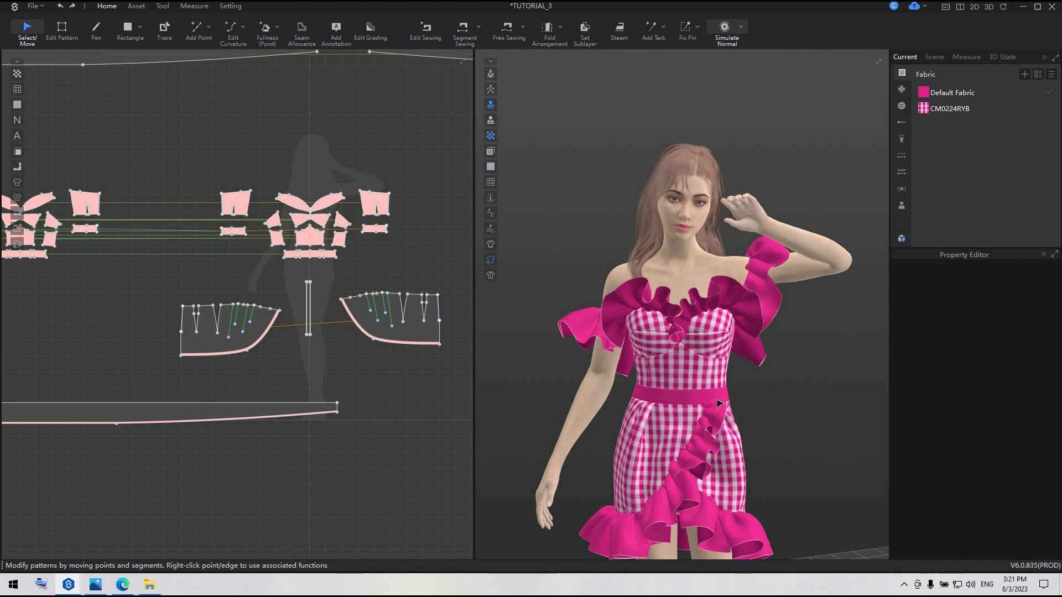
{"action": "left_click", "coordinate": [902, 240]}
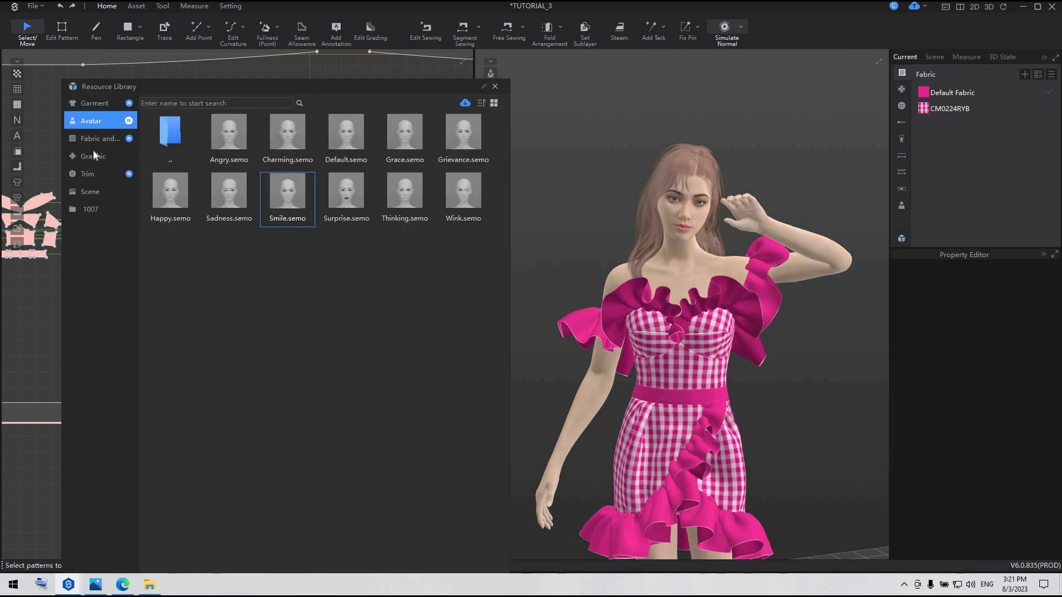
{"action": "left_click", "coordinate": [93, 156]}
{"action": "left_click", "coordinate": [91, 170]}
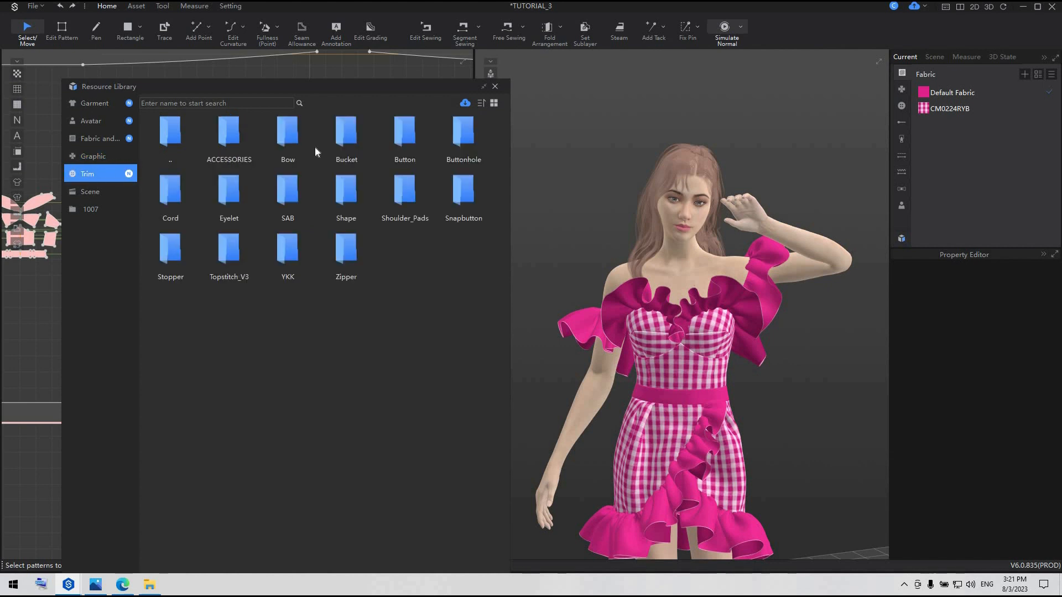
{"action": "double_click", "coordinate": [280, 132]}
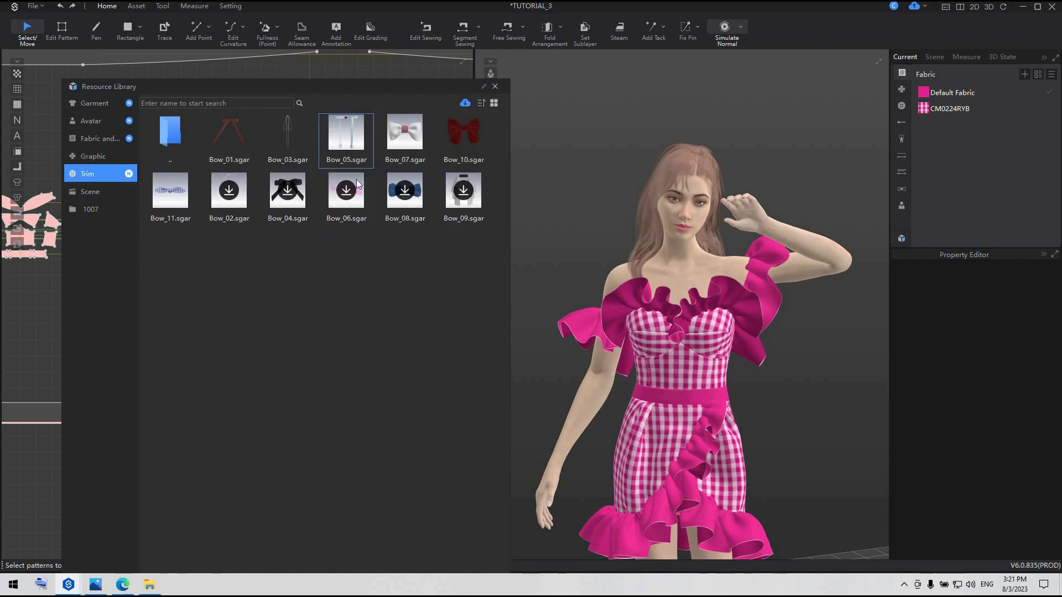
{"action": "mouse_move", "coordinate": [357, 184]}
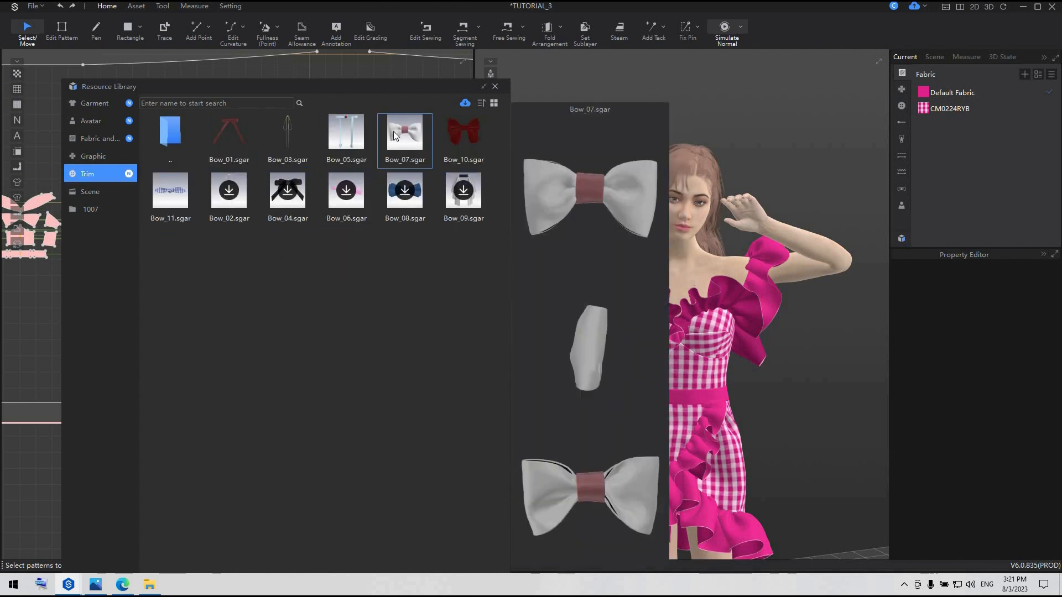
Add Bow_07.sgar to the current garment without replacing the dress, and close the resource library
{"action": "right_click", "coordinate": [396, 136]}
{"action": "left_click", "coordinate": [406, 138]}
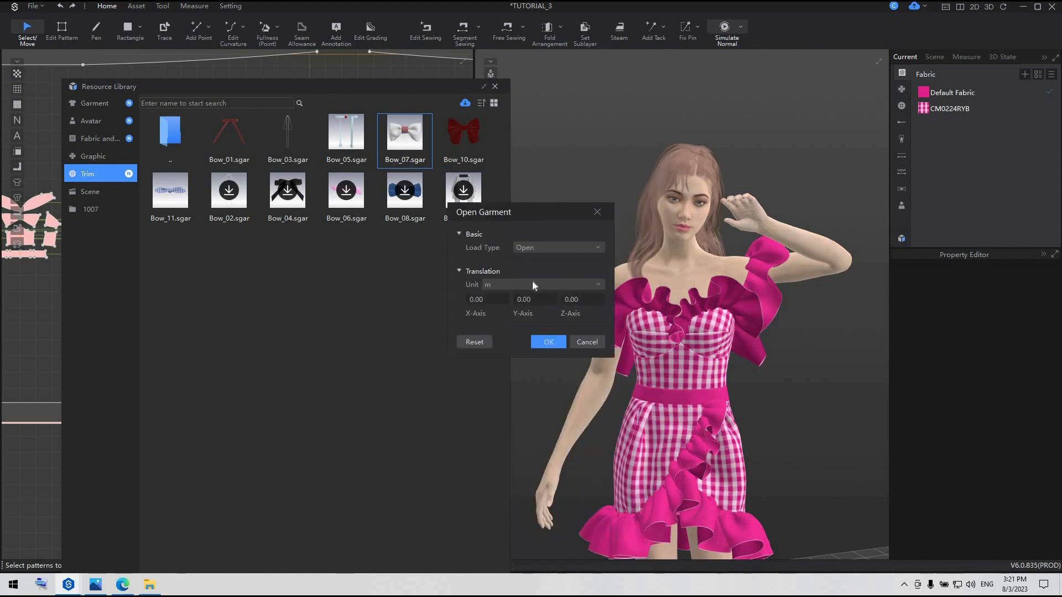
{"action": "left_click", "coordinate": [548, 249]}
{"action": "left_click", "coordinate": [554, 342]}
{"action": "left_click", "coordinate": [554, 343]}
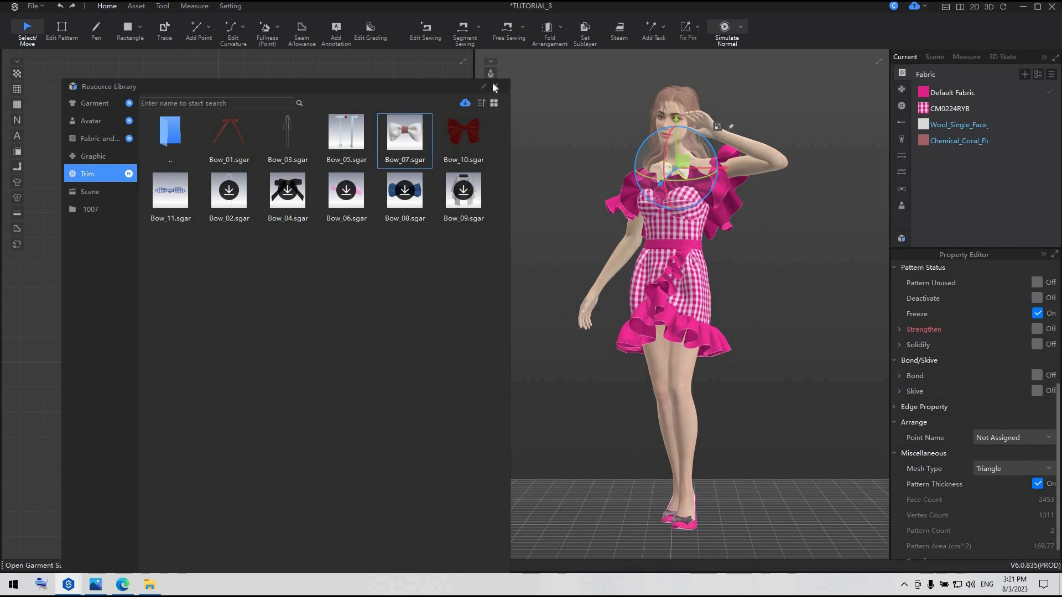
{"action": "left_click", "coordinate": [494, 86]}
Move the bow from the chest down to the waistband, at the upper end of the front skirt ruffle
{"action": "scroll", "coordinate": [701, 207], "scroll_direction": "up", "scroll_amount": 3}
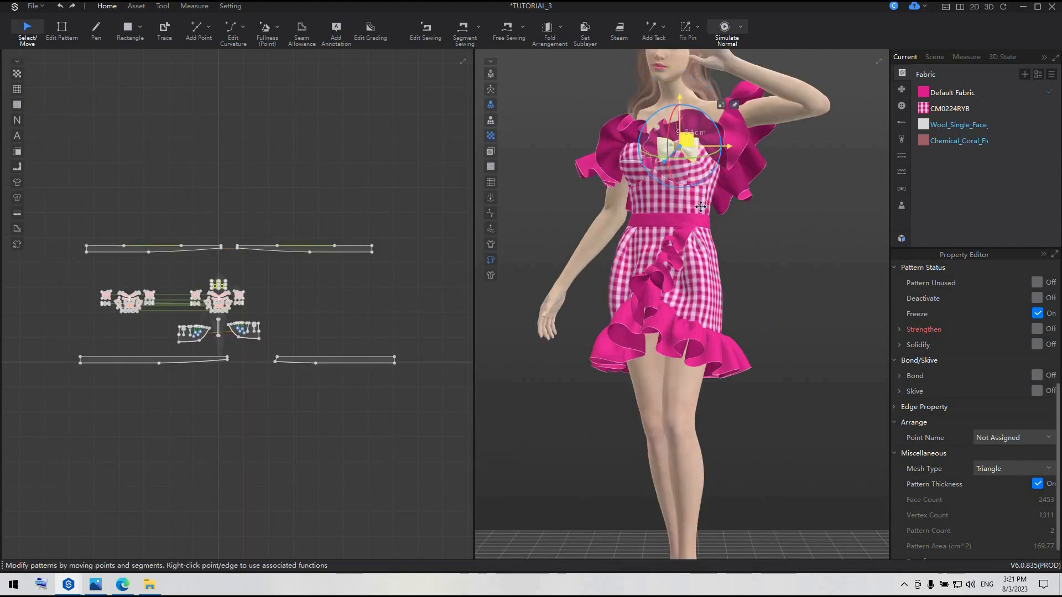
{"action": "left_click_drag", "start_coordinate": [700, 207], "coordinate": [697, 211]}
{"action": "scroll", "coordinate": [697, 211], "scroll_direction": "up", "scroll_amount": 5}
{"action": "right_click_drag", "start_coordinate": [698, 221], "coordinate": [733, 375]}
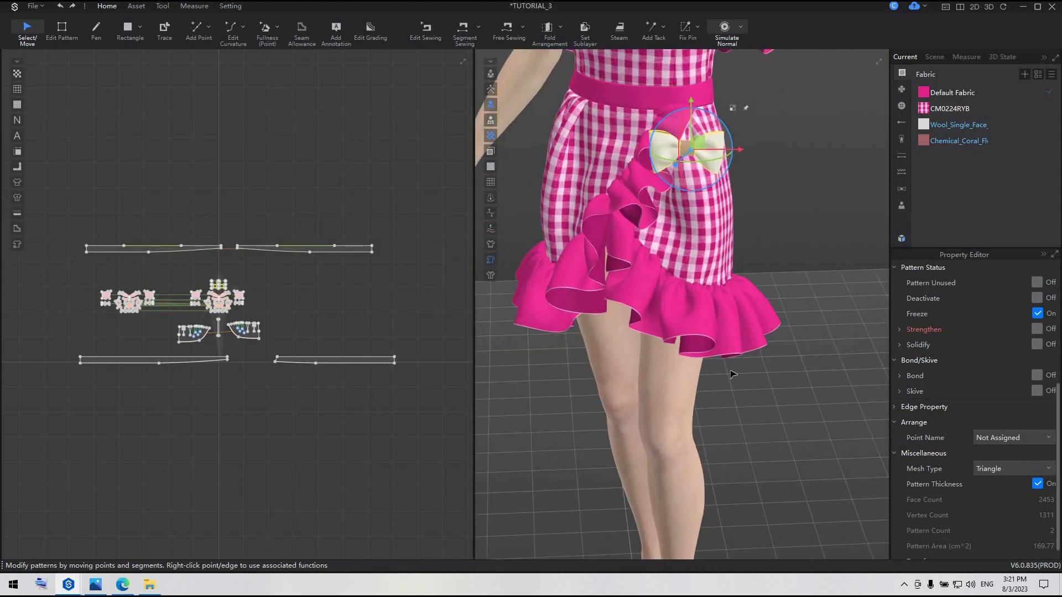
{"action": "middle_click_drag", "start_coordinate": [787, 101], "coordinate": [814, 229]}
{"action": "scroll", "coordinate": [814, 229], "scroll_direction": "up", "scroll_amount": 3}
{"action": "left_click", "coordinate": [794, 222]}
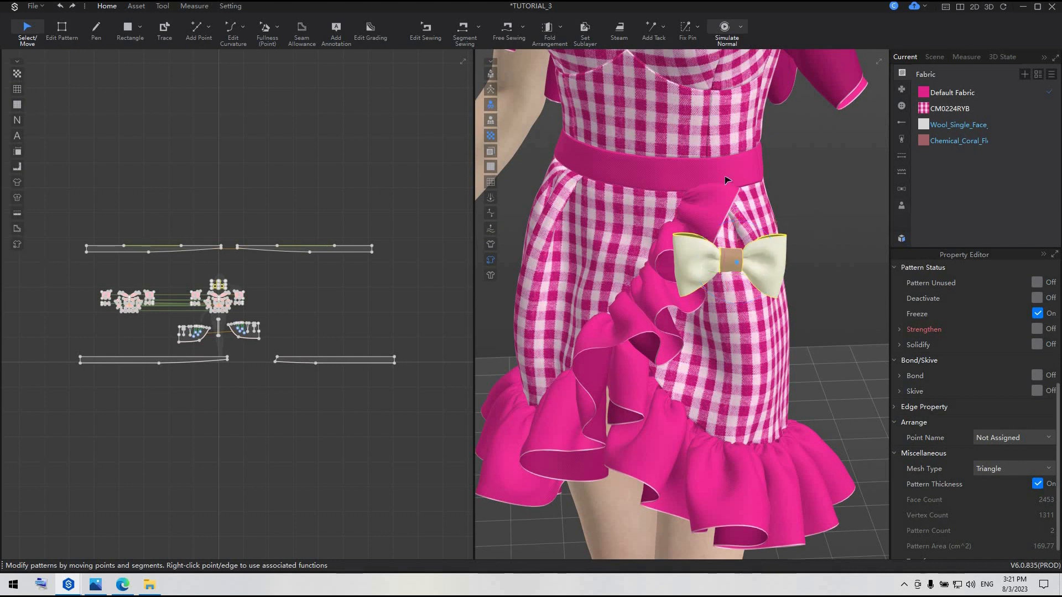
{"action": "left_click", "coordinate": [717, 167]}
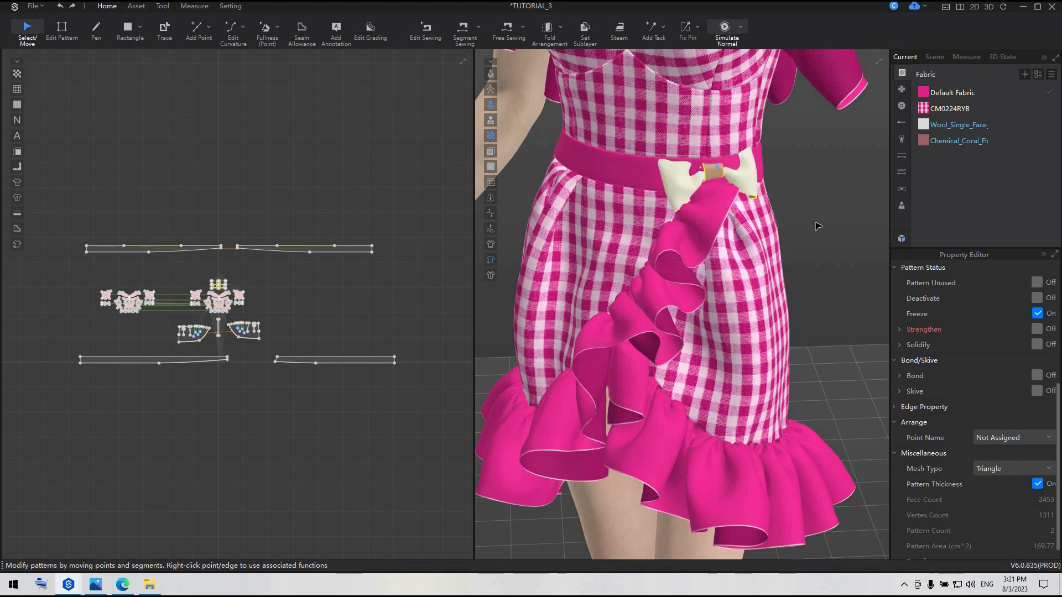
Adjust the bow so it sits in front of the waistband, centred over the front ruffle's upper end
{"action": "right_click_drag", "start_coordinate": [818, 226], "coordinate": [770, 193]}
{"action": "left_click", "coordinate": [719, 201]}
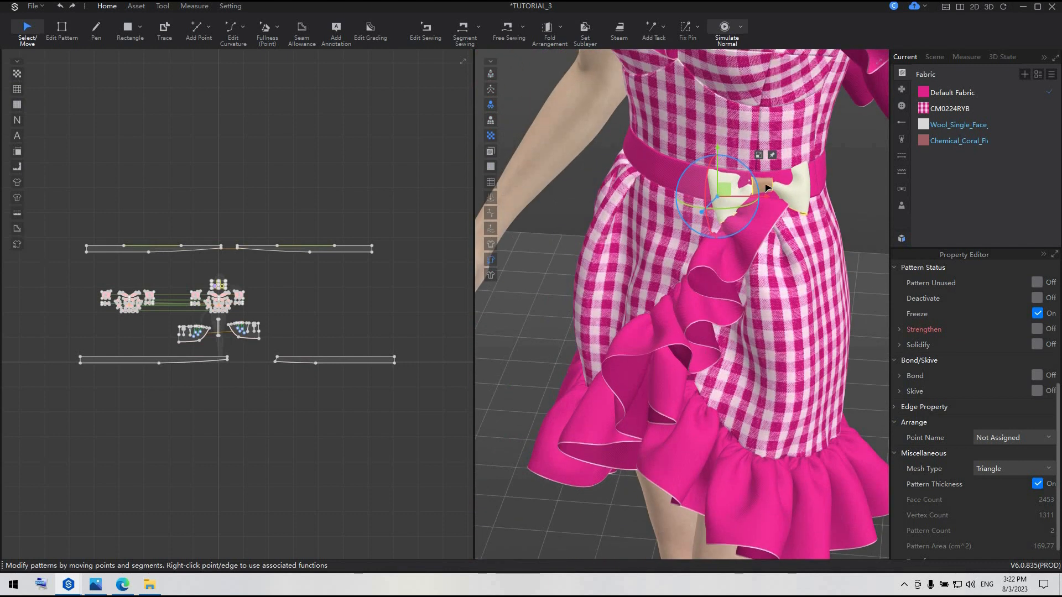
{"action": "right_click_drag", "start_coordinate": [852, 256], "coordinate": [850, 229]}
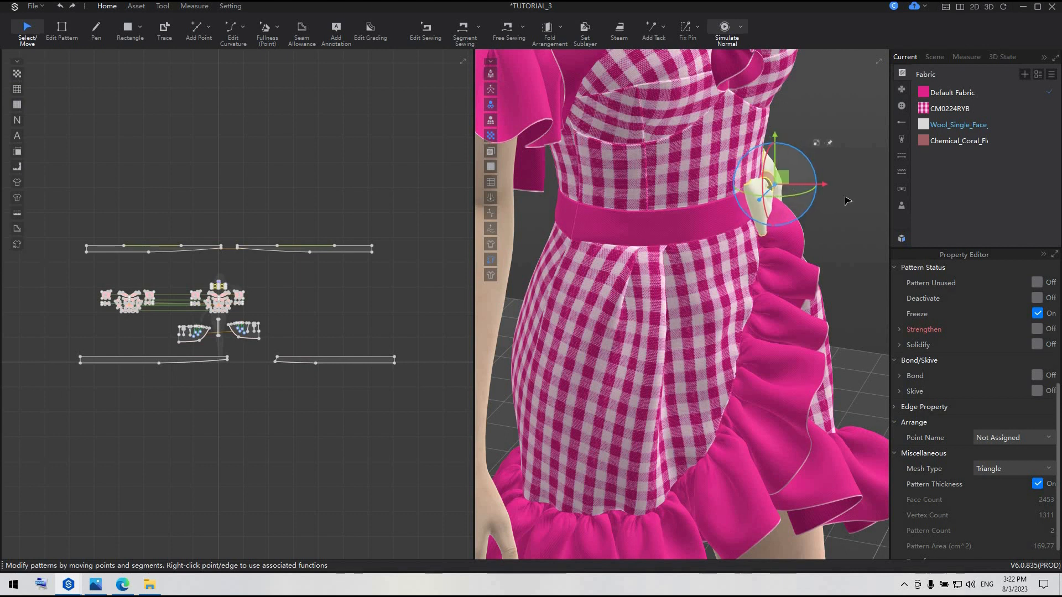
{"action": "right_click_drag", "start_coordinate": [833, 204], "coordinate": [780, 180]}
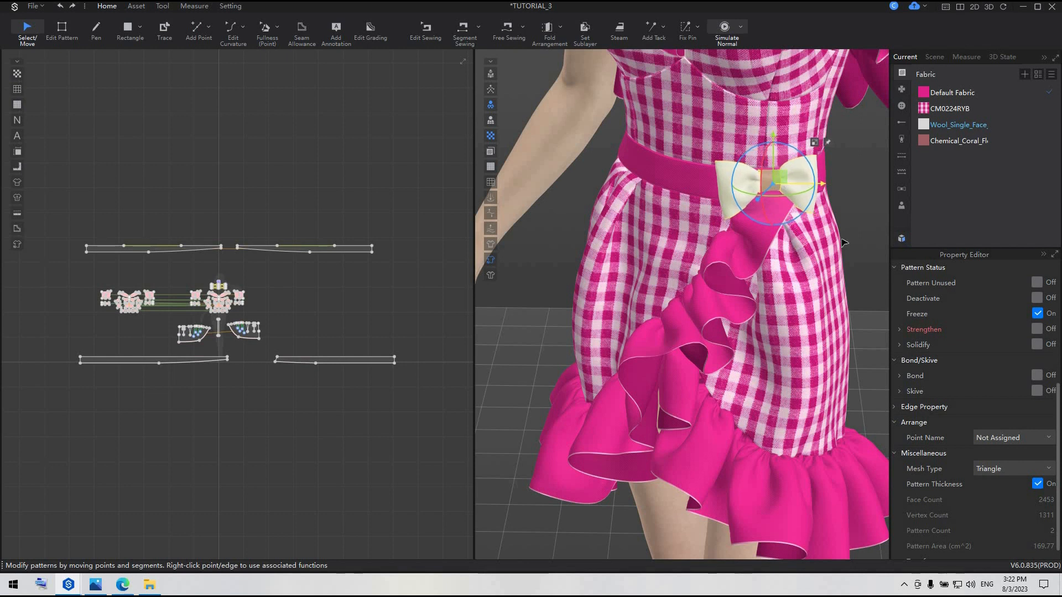
{"action": "mouse_move", "coordinate": [843, 242]}
{"action": "right_mouse_down"}
{"action": "mouse_move", "coordinate": [880, 242]}
{"action": "mouse_move", "coordinate": [796, 234]}
{"action": "mouse_move", "coordinate": [857, 238]}
{"action": "right_mouse_up"}
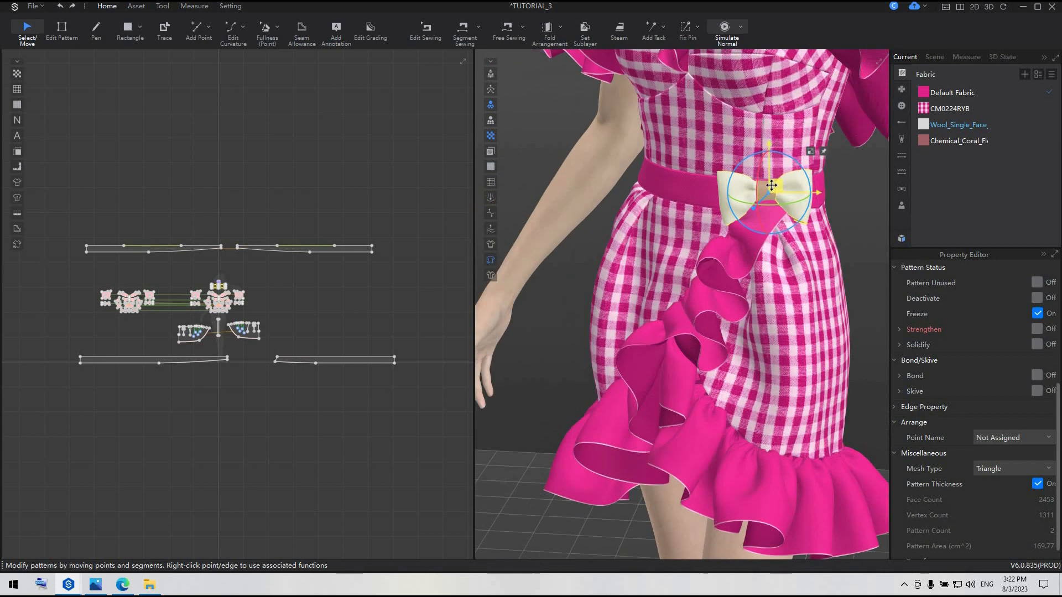
{"action": "right_click_drag", "start_coordinate": [772, 235], "coordinate": [839, 242]}
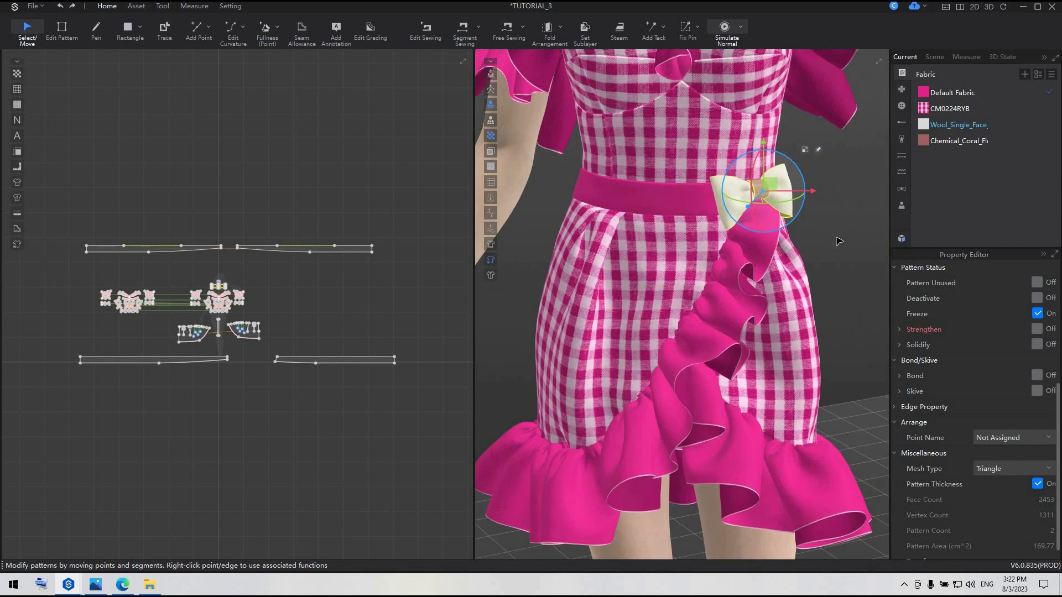
{"action": "left_click", "coordinate": [869, 249]}
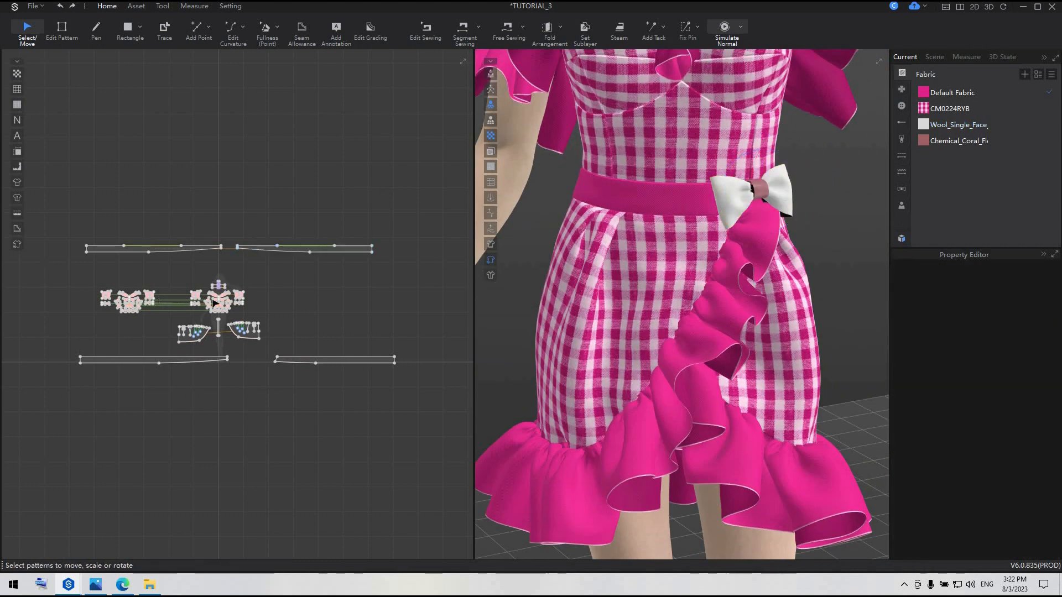
Select all the bow's pattern pieces and assign Default Fabric to them
{"action": "scroll", "coordinate": [181, 242], "scroll_direction": "up", "scroll_amount": 3}
{"action": "left_click", "coordinate": [229, 229]}
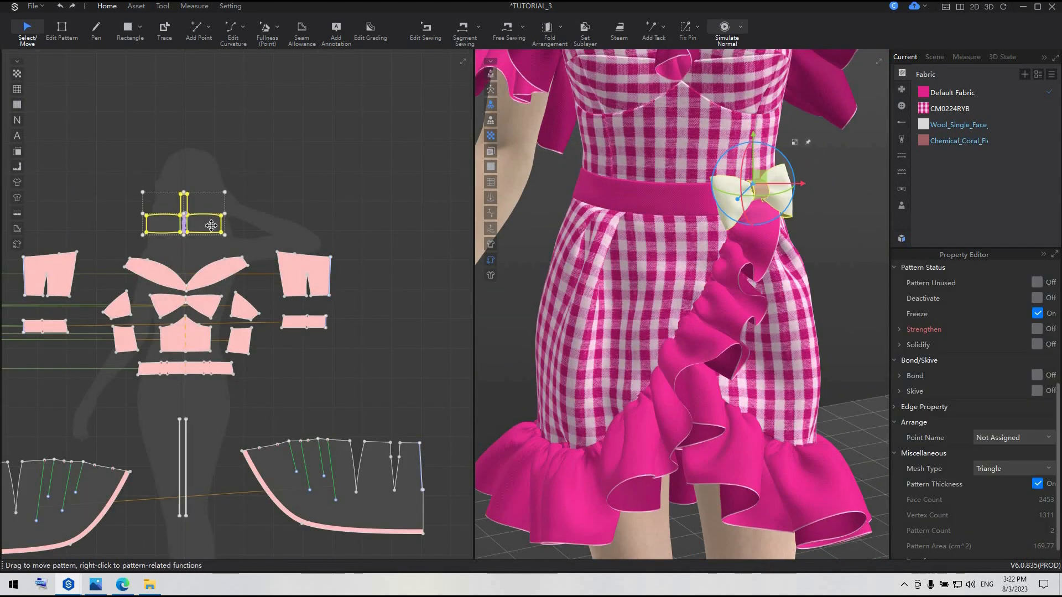
{"action": "right_click", "coordinate": [210, 228]}
{"action": "left_click", "coordinate": [245, 162]}
{"action": "left_click_drag", "start_coordinate": [115, 175], "coordinate": [242, 238]}
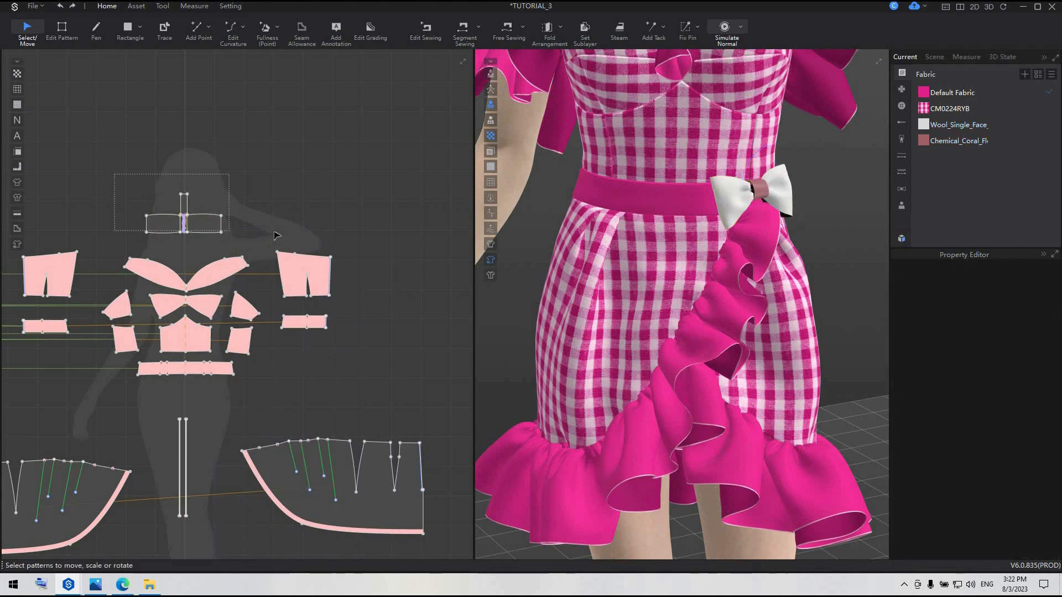
{"action": "right_click", "coordinate": [959, 95]}
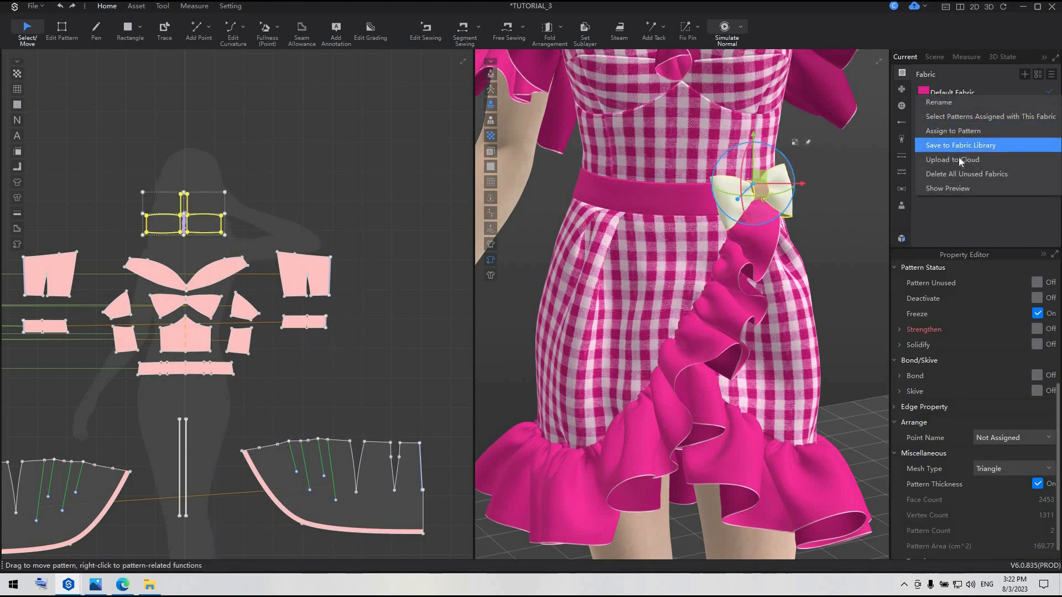
{"action": "left_click", "coordinate": [958, 131]}
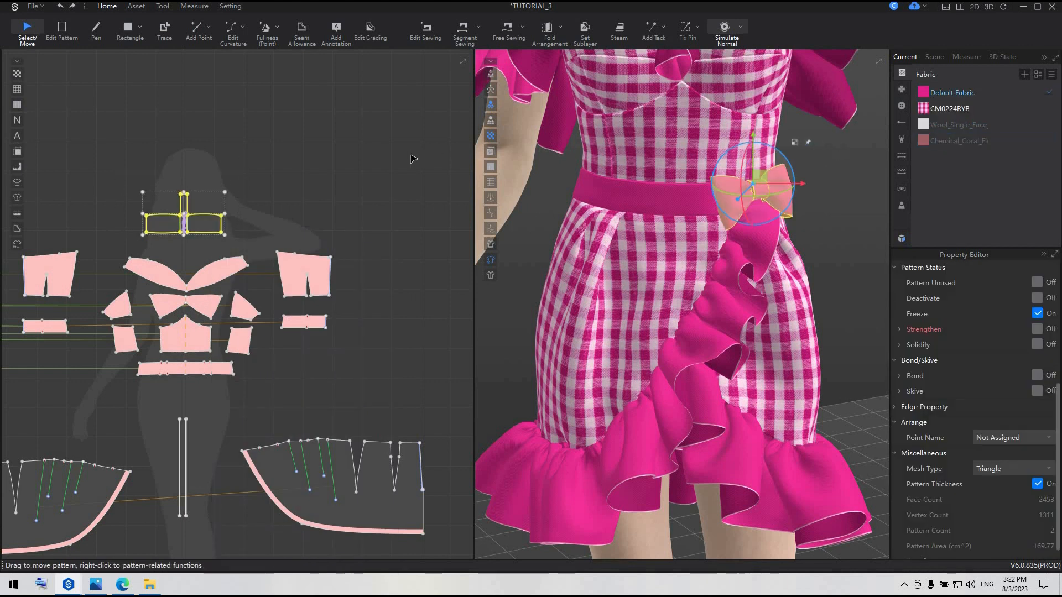
Delete all unused fabrics from the project's fabric list
{"action": "double_click", "coordinate": [979, 126]}
{"action": "right_click", "coordinate": [978, 126]}
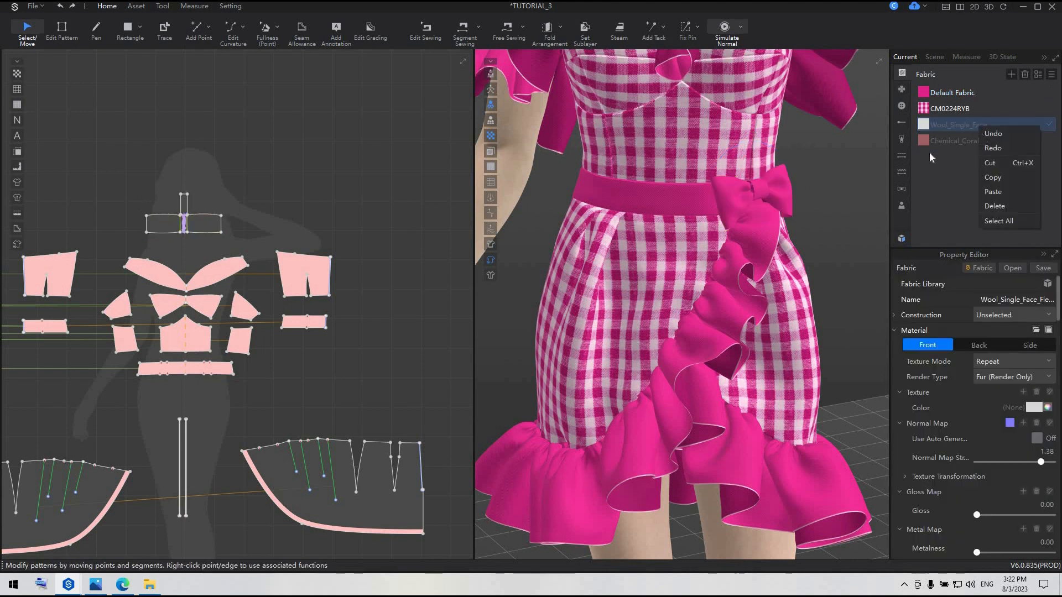
{"action": "left_click", "coordinate": [930, 153]}
{"action": "right_click", "coordinate": [948, 140]}
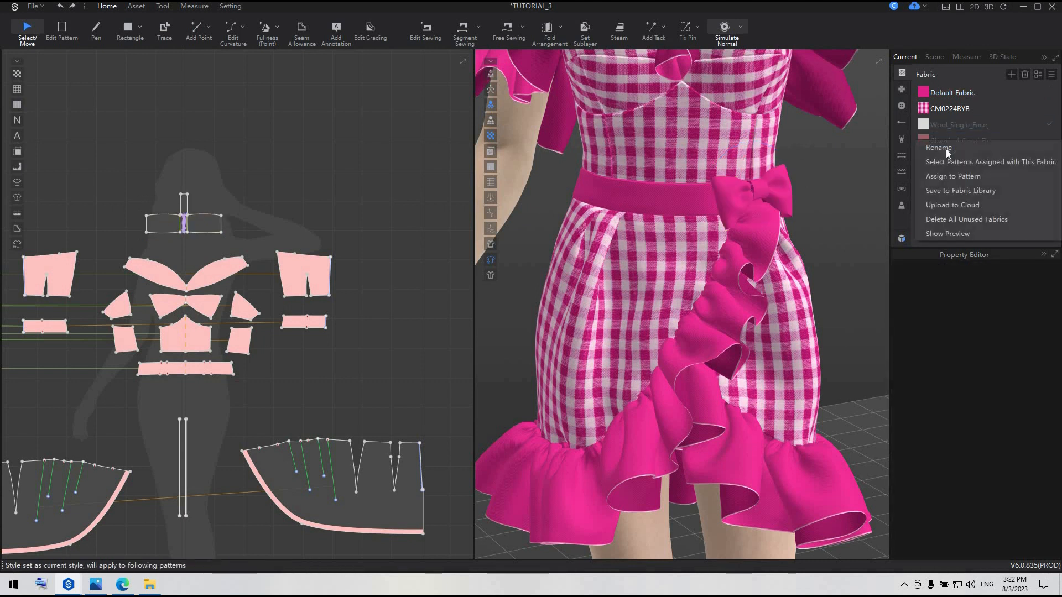
{"action": "left_click", "coordinate": [947, 219]}
Add the Blue_Room.ssc scene around the avatar with load type Add, and close the resource library
{"action": "left_click_drag", "start_coordinate": [260, 247], "coordinate": [261, 248]}
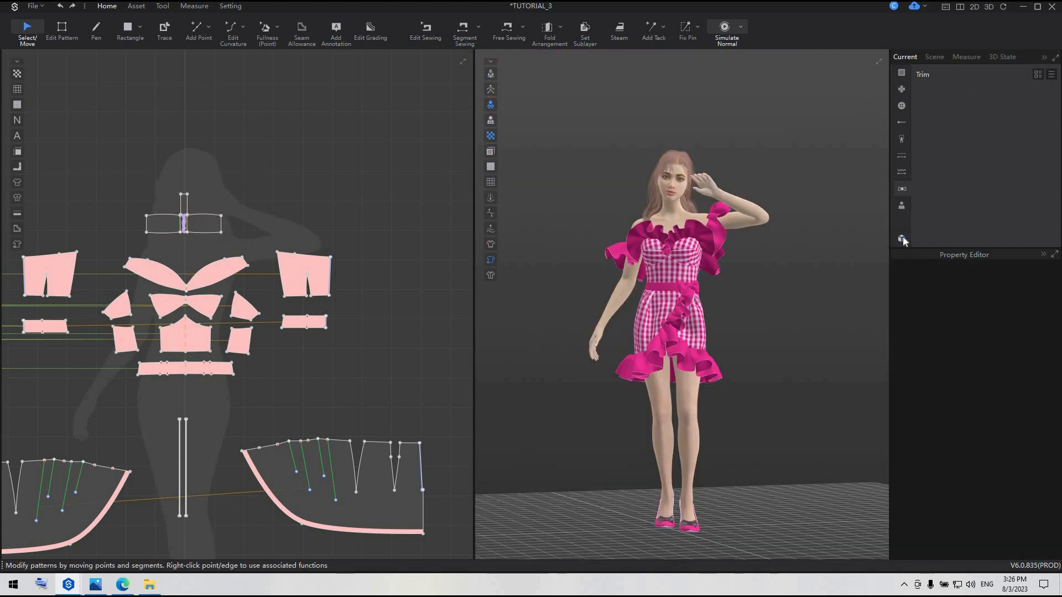
{"action": "left_click", "coordinate": [902, 238]}
{"action": "left_click", "coordinate": [106, 188]}
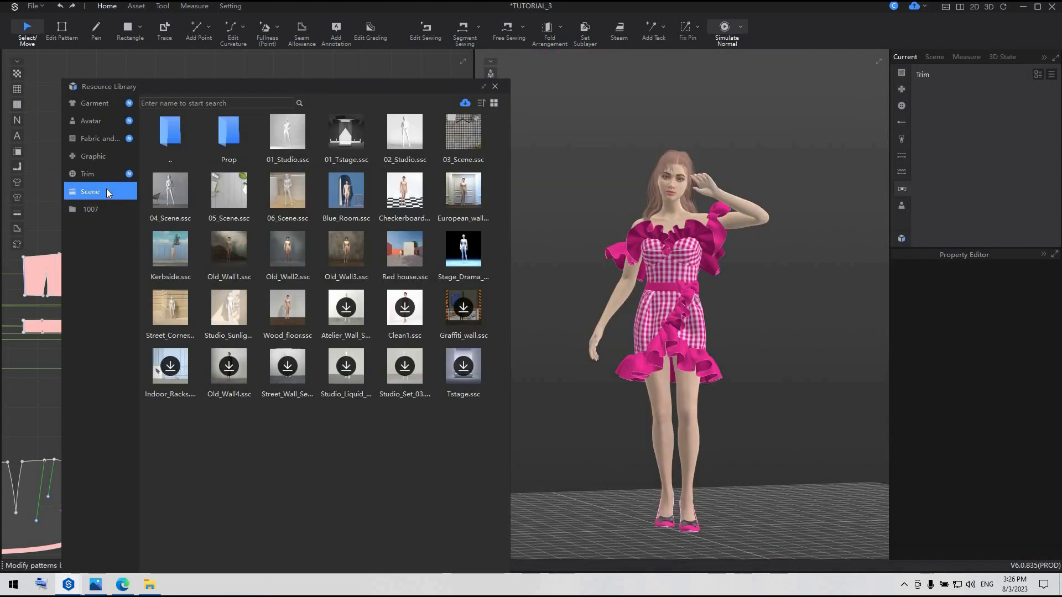
{"action": "mouse_move", "coordinate": [348, 194]}
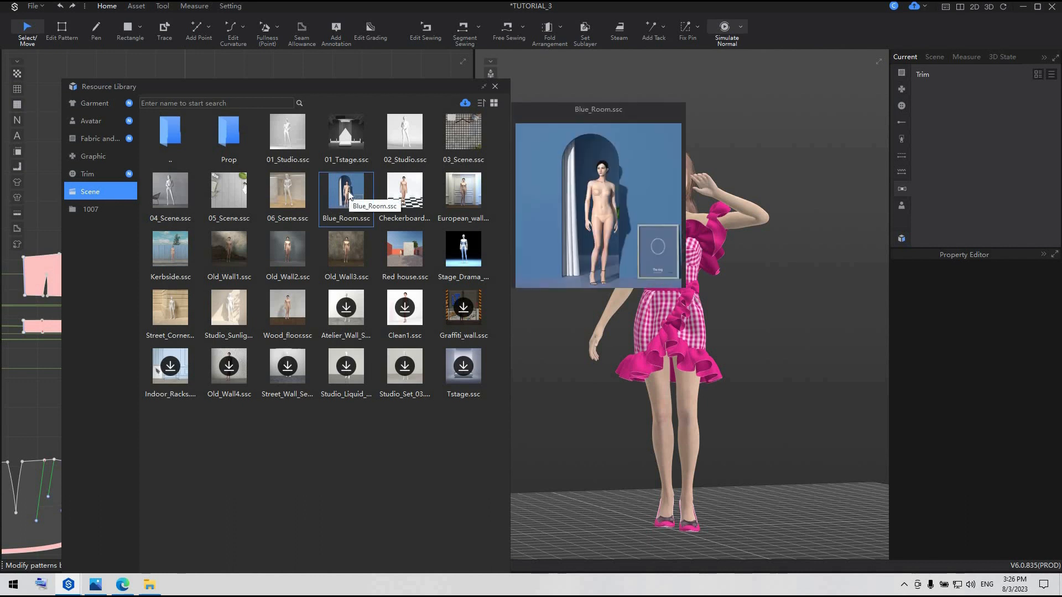
{"action": "right_click", "coordinate": [348, 192]}
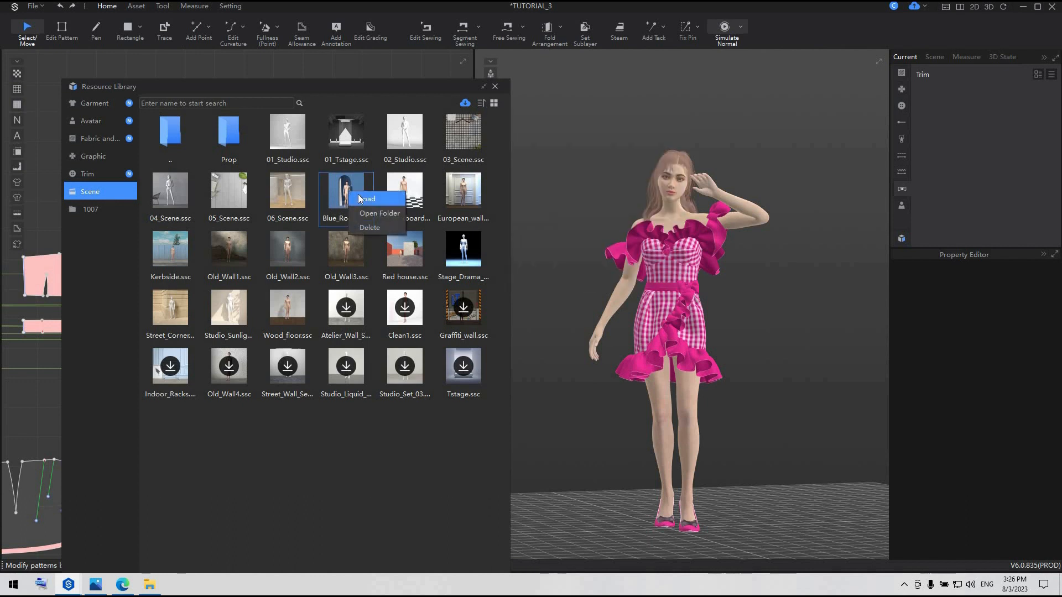
{"action": "left_click", "coordinate": [357, 196]}
{"action": "left_click", "coordinate": [573, 224]}
{"action": "left_click", "coordinate": [567, 238]}
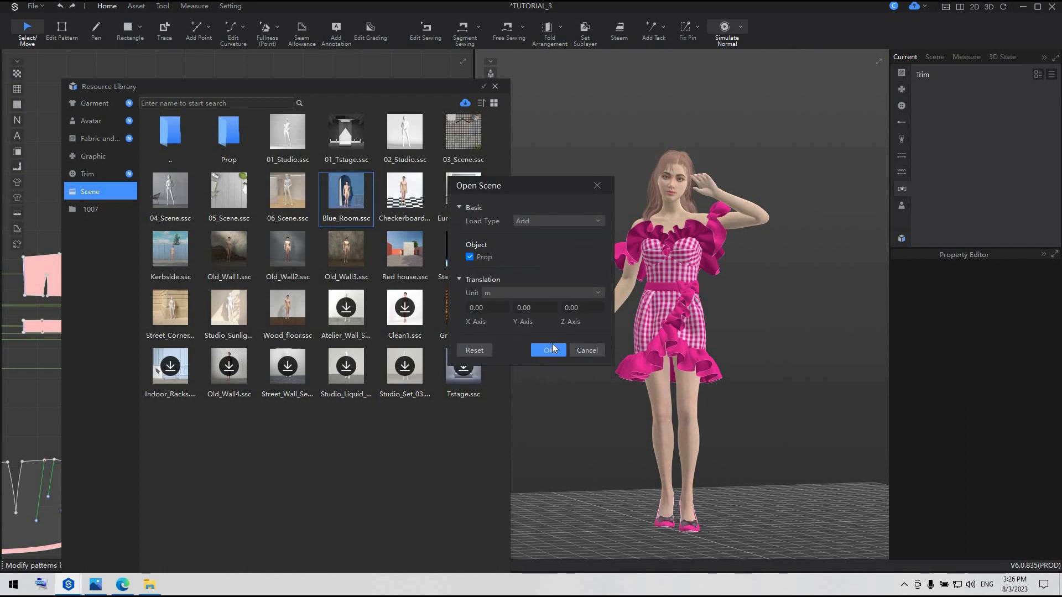
{"action": "left_click", "coordinate": [549, 350]}
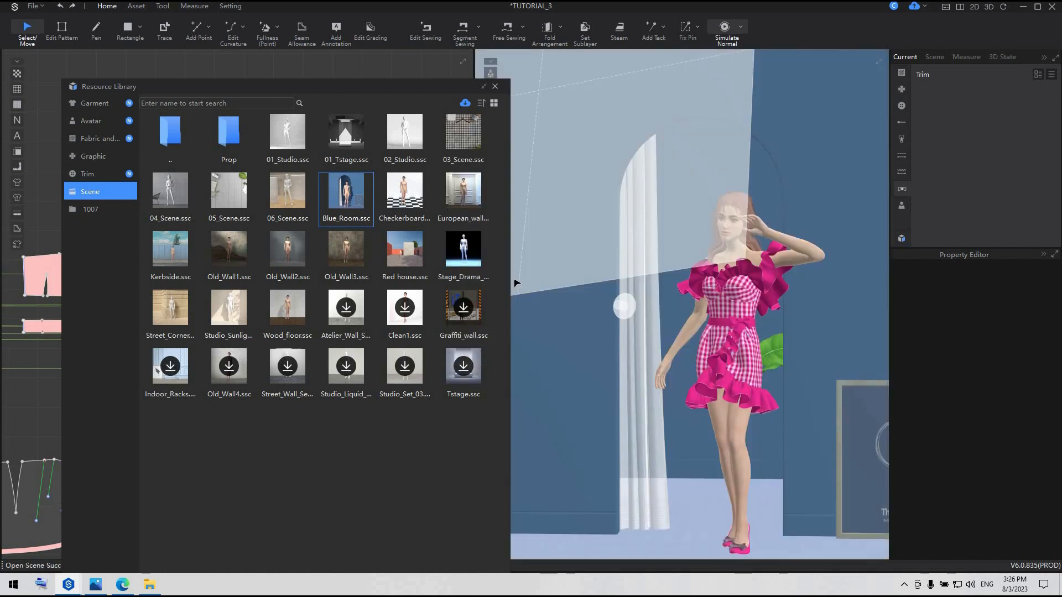
{"action": "left_click", "coordinate": [495, 87]}
Delete the framed picture prop leaning against the wall beside the avatar
{"action": "scroll", "coordinate": [695, 427], "scroll_direction": "down", "scroll_amount": 5}
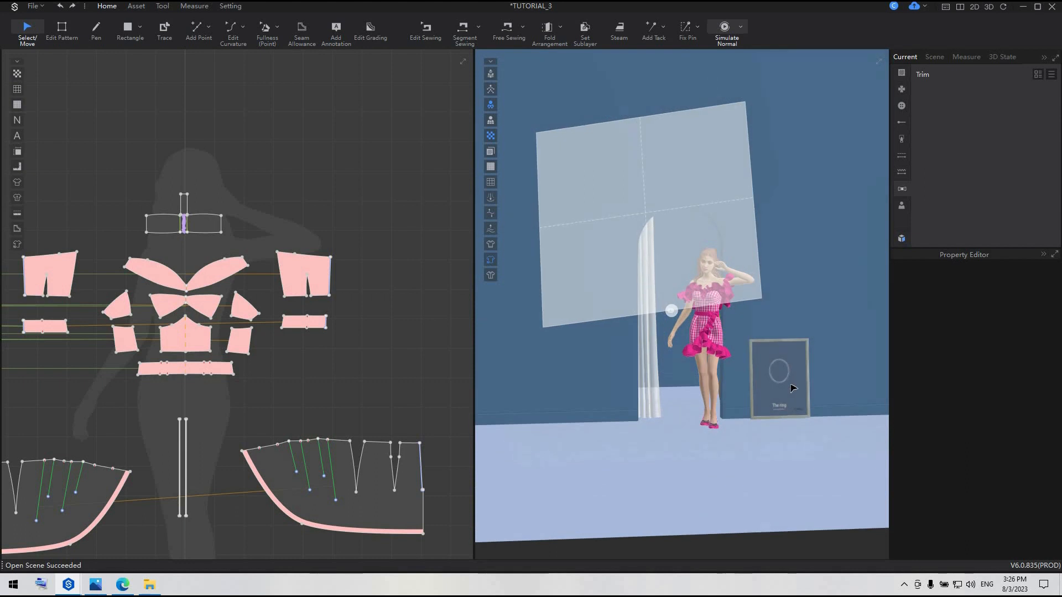
{"action": "left_click", "coordinate": [793, 389]}
{"action": "key", "text": "Delete"}
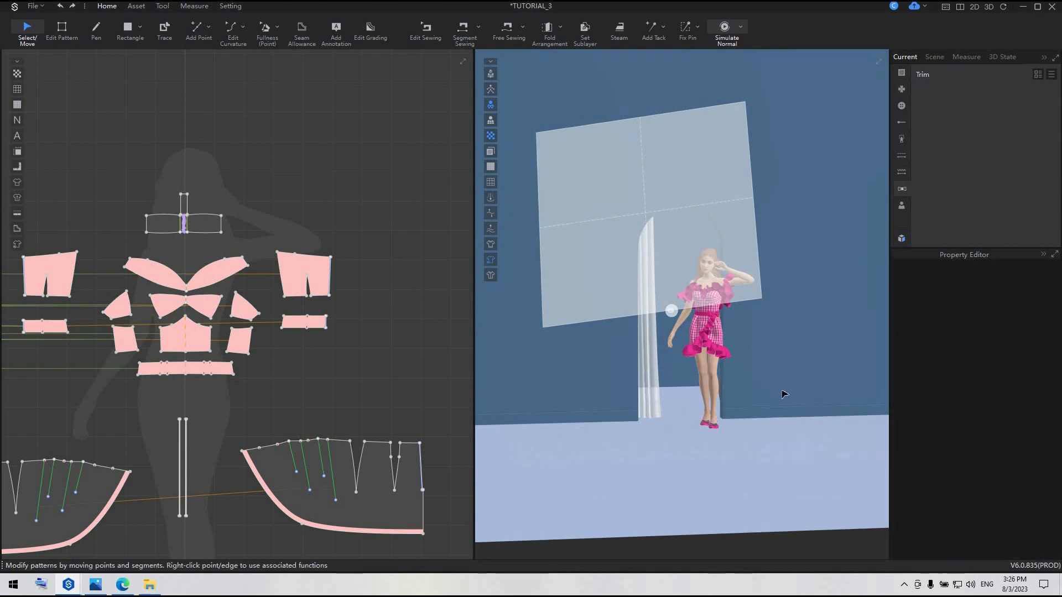
Select the rectangular light in front of the avatar and turn off its visibility in render
{"action": "scroll", "coordinate": [784, 395], "scroll_direction": "up", "scroll_amount": 2}
{"action": "right_click_drag", "start_coordinate": [785, 395], "coordinate": [868, 391]}
{"action": "left_click", "coordinate": [786, 293]}
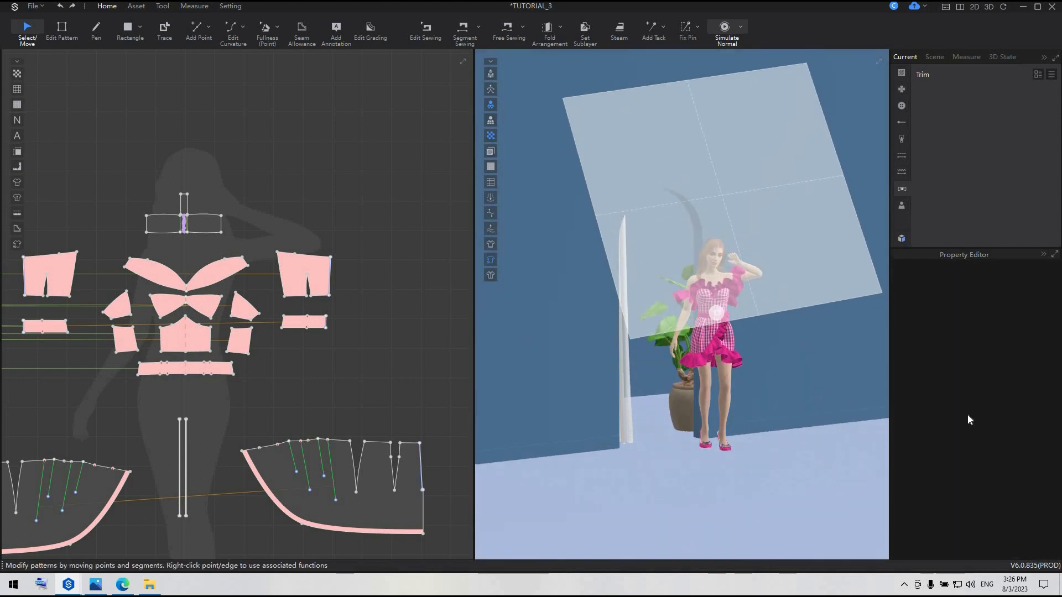
{"action": "scroll", "coordinate": [1007, 410], "scroll_direction": "down", "scroll_amount": 2}
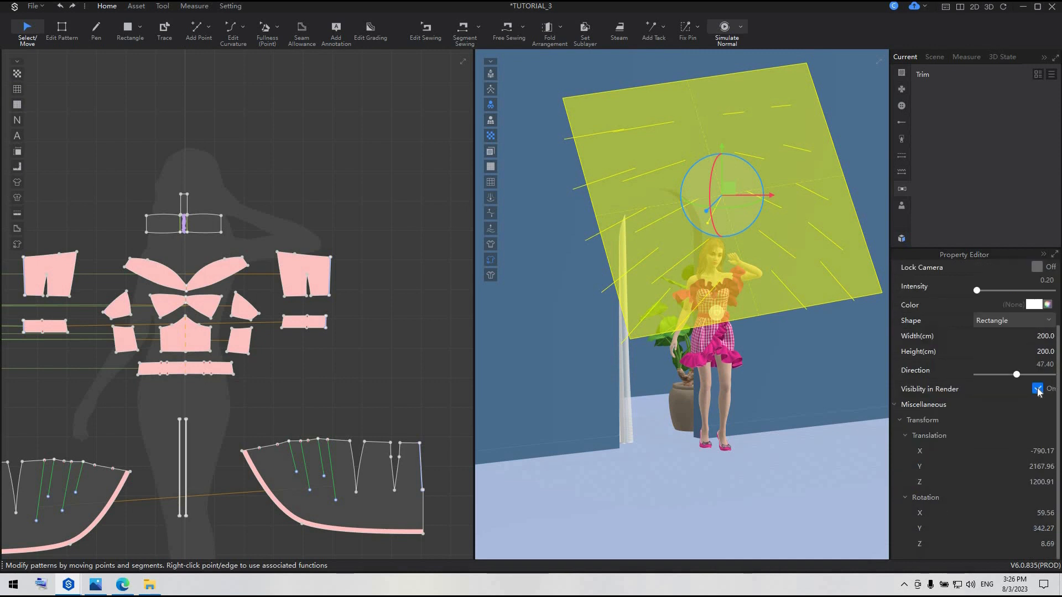
{"action": "left_click", "coordinate": [1038, 389]}
{"action": "scroll", "coordinate": [741, 364], "scroll_direction": "up", "scroll_amount": 2}
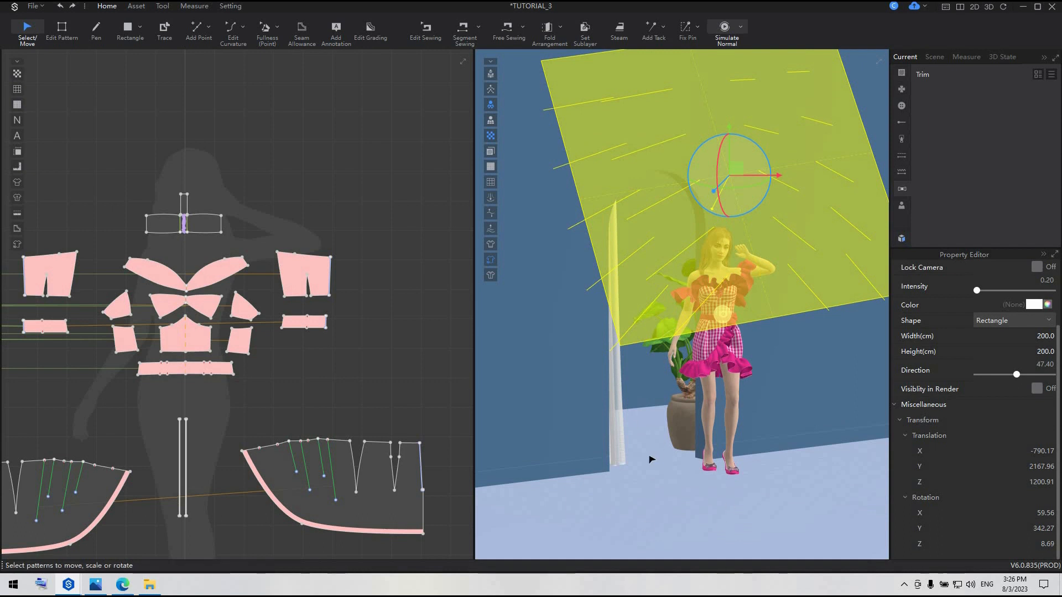
Change the room wall's material colour to a light pink from the palette
{"action": "scroll", "coordinate": [509, 455], "scroll_direction": "up", "scroll_amount": 1}
{"action": "left_click", "coordinate": [509, 455]}
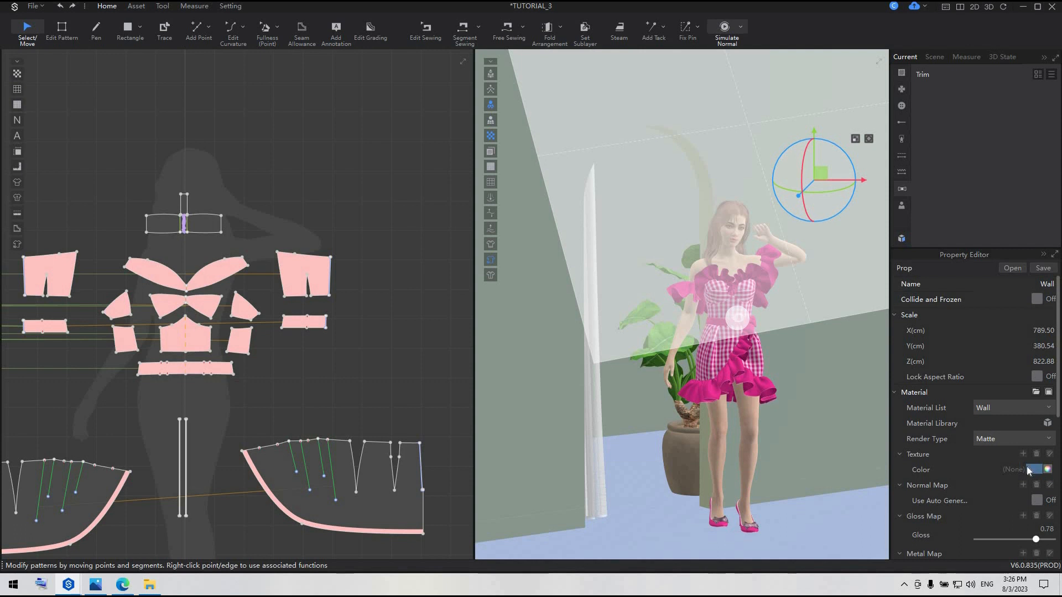
{"action": "left_click", "coordinate": [1047, 469]}
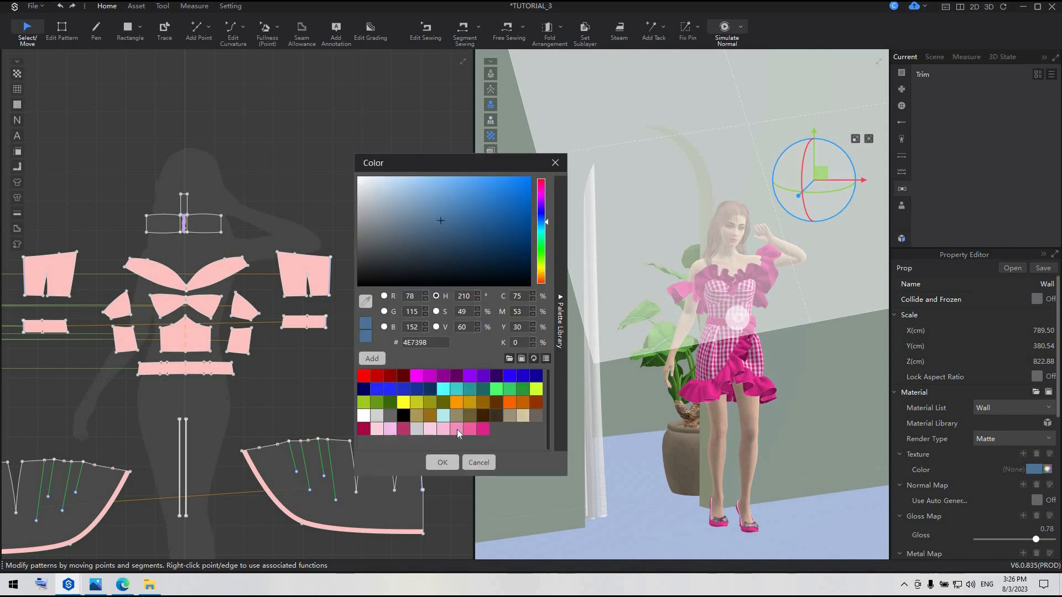
{"action": "left_click", "coordinate": [458, 429]}
{"action": "left_click", "coordinate": [444, 462]}
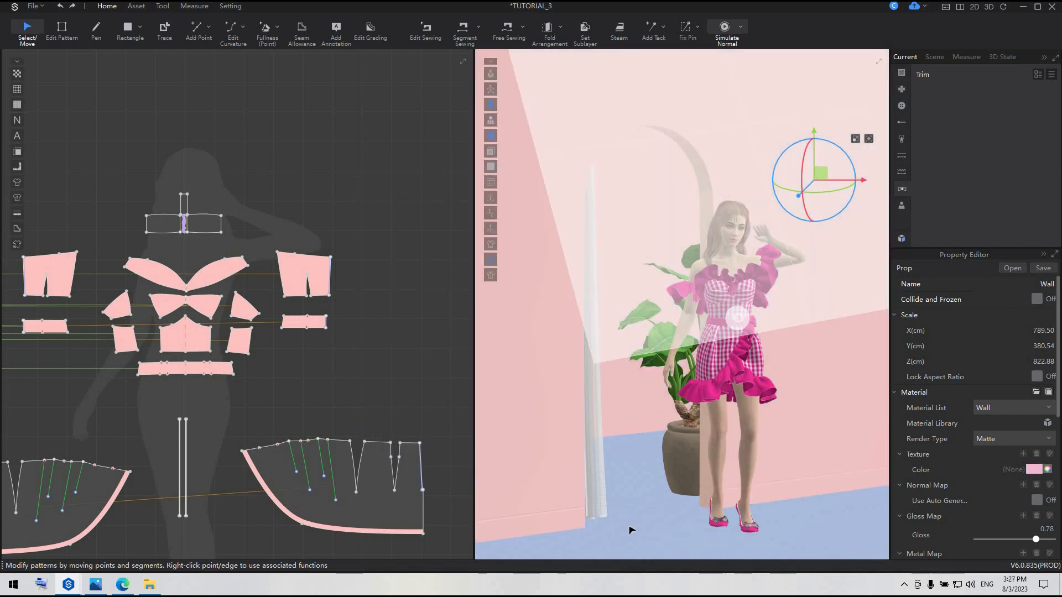
Set the Curtain prop's texture colour to pale pink FAD1DA
{"action": "left_click", "coordinate": [607, 505]}
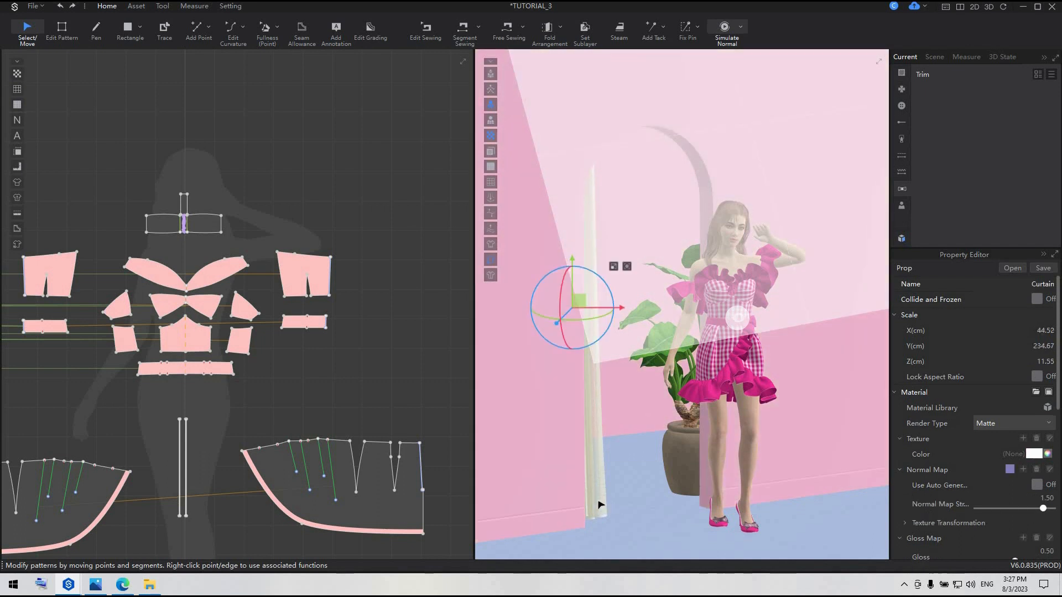
{"action": "right_click_drag", "start_coordinate": [605, 505], "coordinate": [589, 481]}
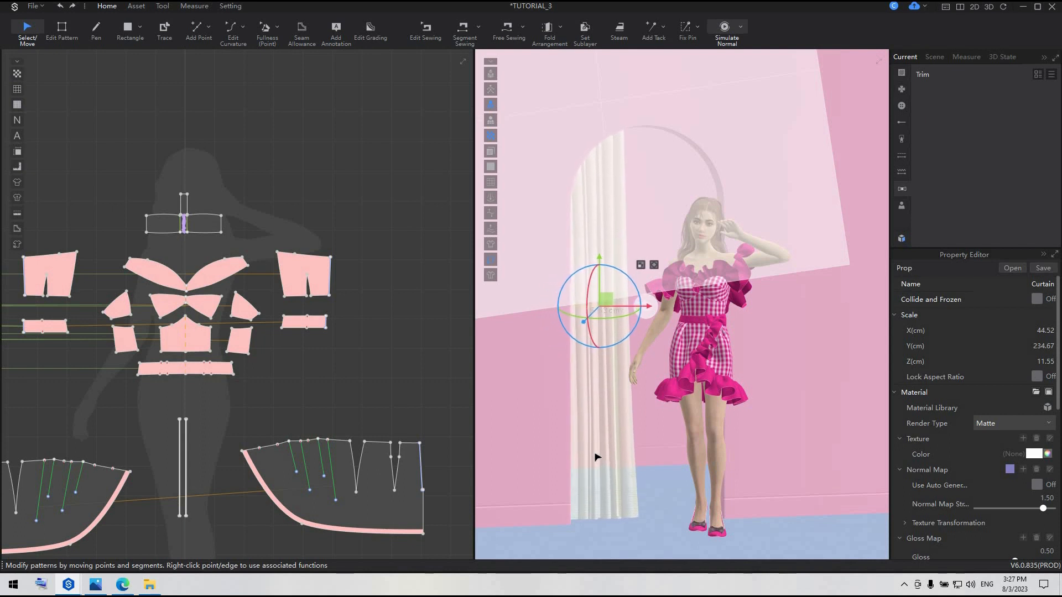
{"action": "scroll", "coordinate": [996, 420], "scroll_direction": "down", "scroll_amount": 5}
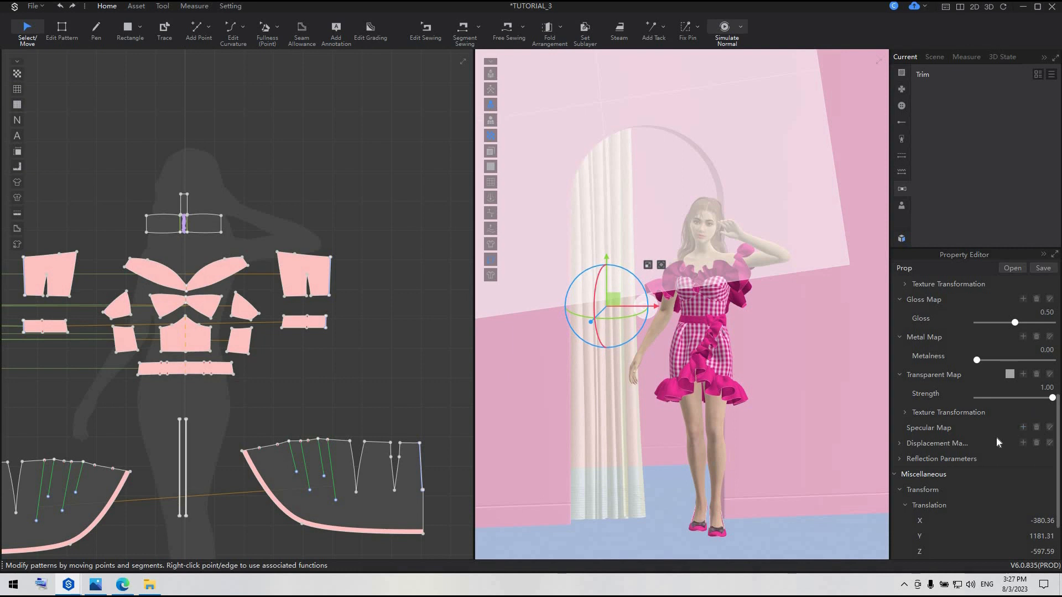
{"action": "scroll", "coordinate": [1002, 353], "scroll_direction": "up", "scroll_amount": 2}
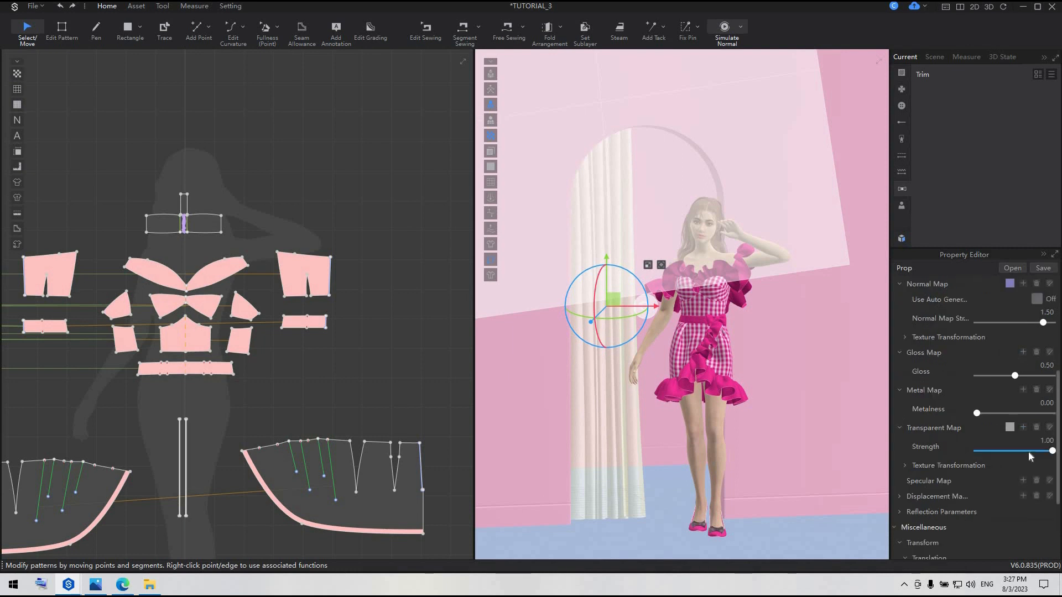
{"action": "scroll", "coordinate": [1030, 454], "scroll_direction": "up", "scroll_amount": 7}
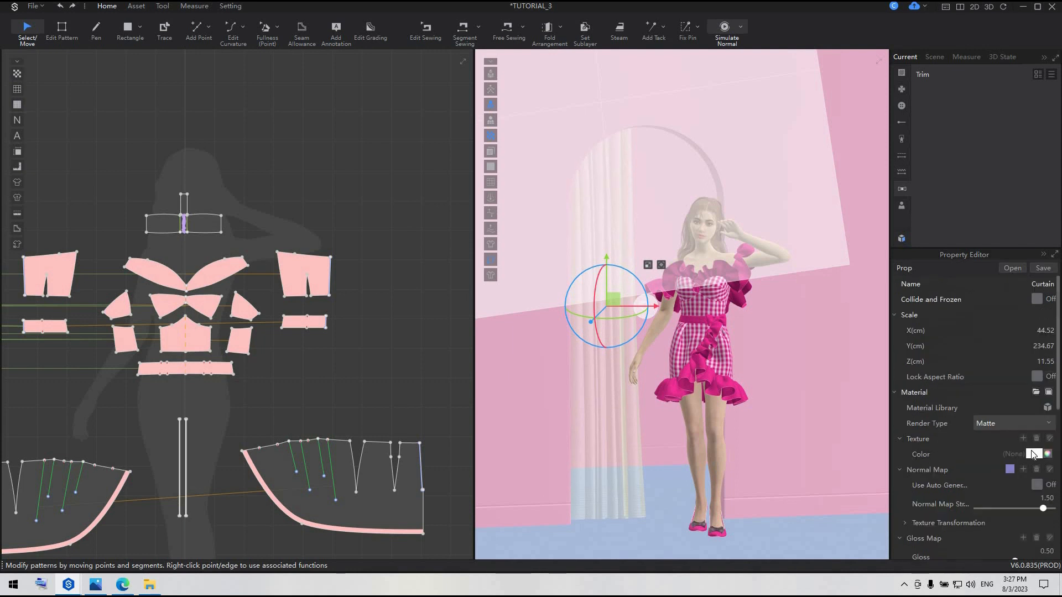
{"action": "left_click", "coordinate": [1031, 454]}
{"action": "left_click", "coordinate": [380, 430]}
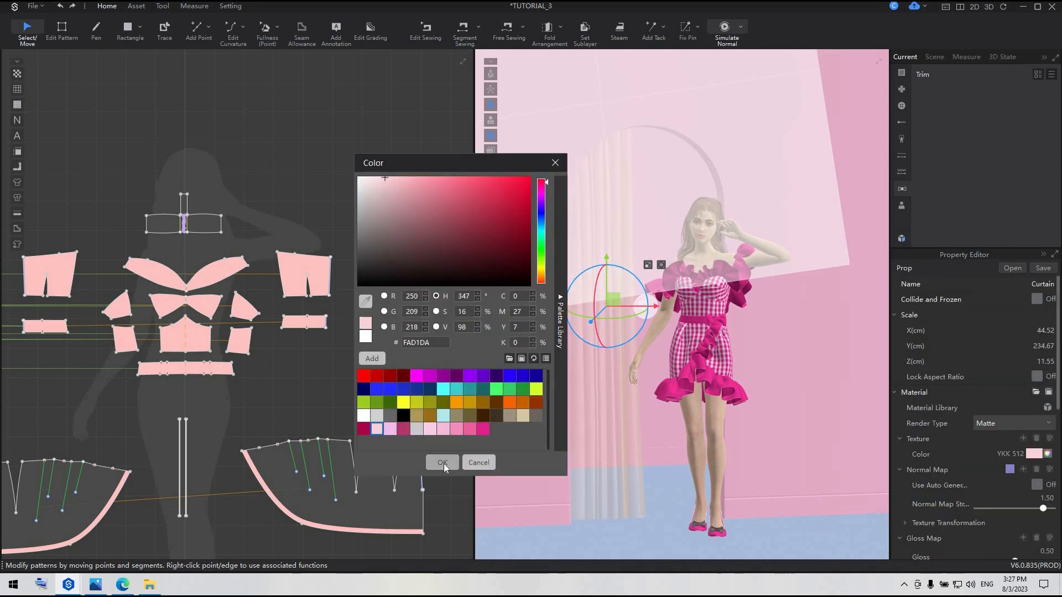
{"action": "left_click", "coordinate": [442, 463]}
Set the Floor material's colour to pale yellow EDED8E
{"action": "scroll", "coordinate": [636, 480], "scroll_direction": "down", "scroll_amount": 2}
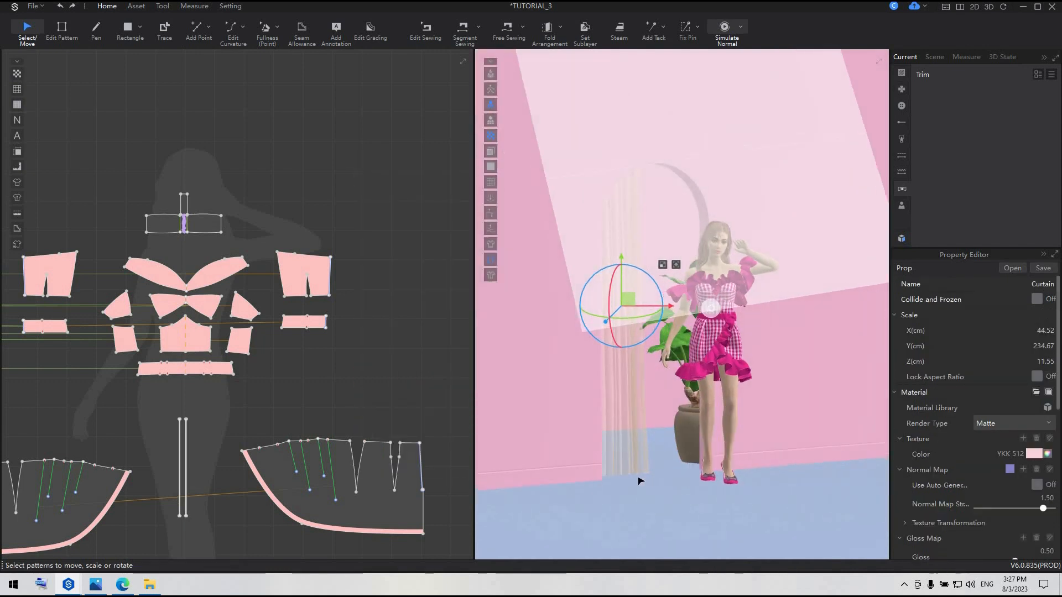
{"action": "left_click", "coordinate": [679, 526]}
{"action": "left_click", "coordinate": [1034, 469]}
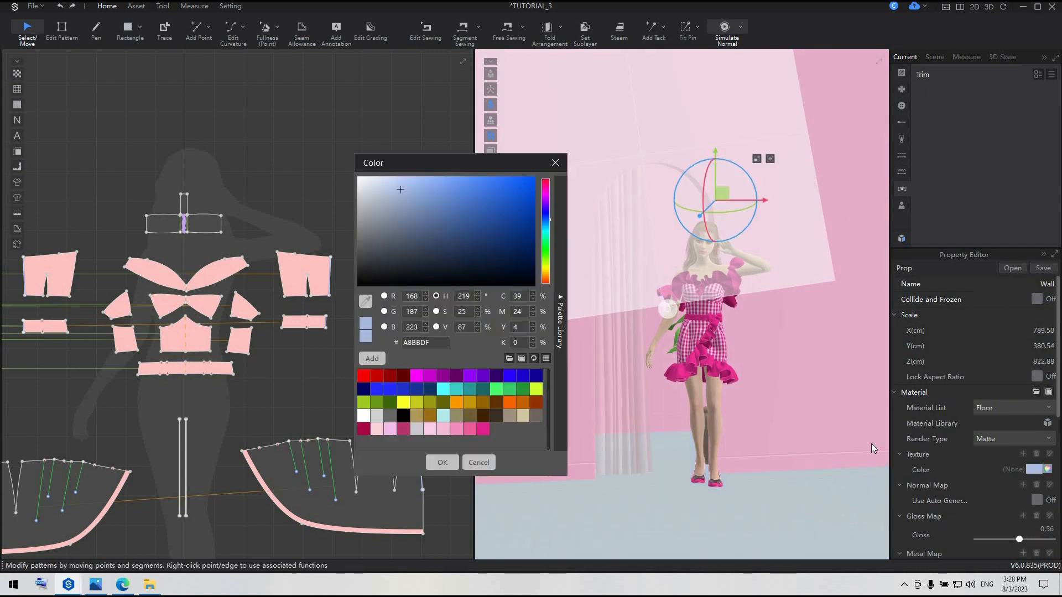
{"action": "left_click", "coordinate": [406, 402]}
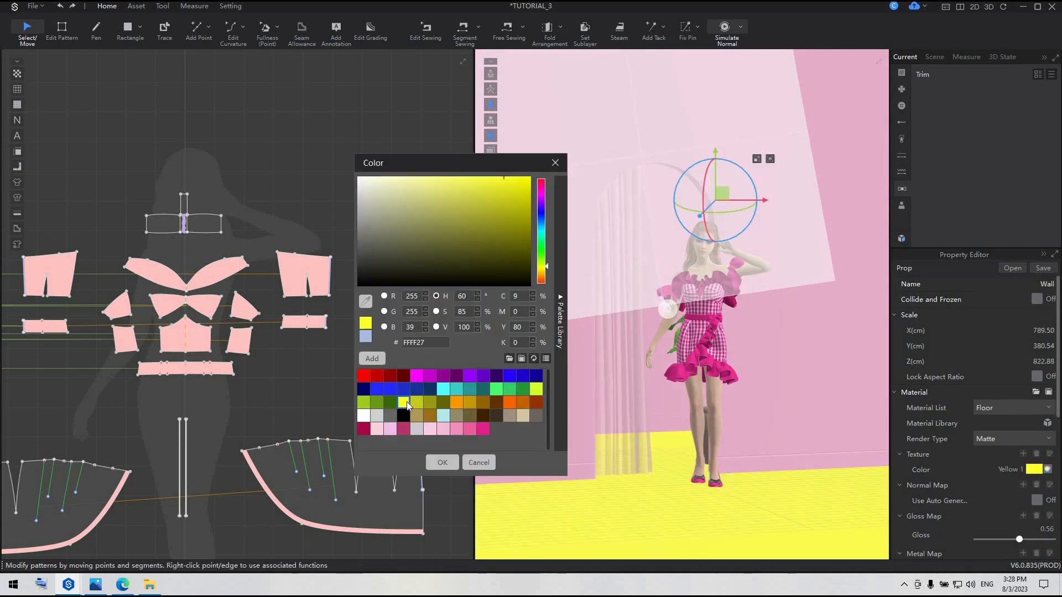
{"action": "left_click", "coordinate": [426, 183]}
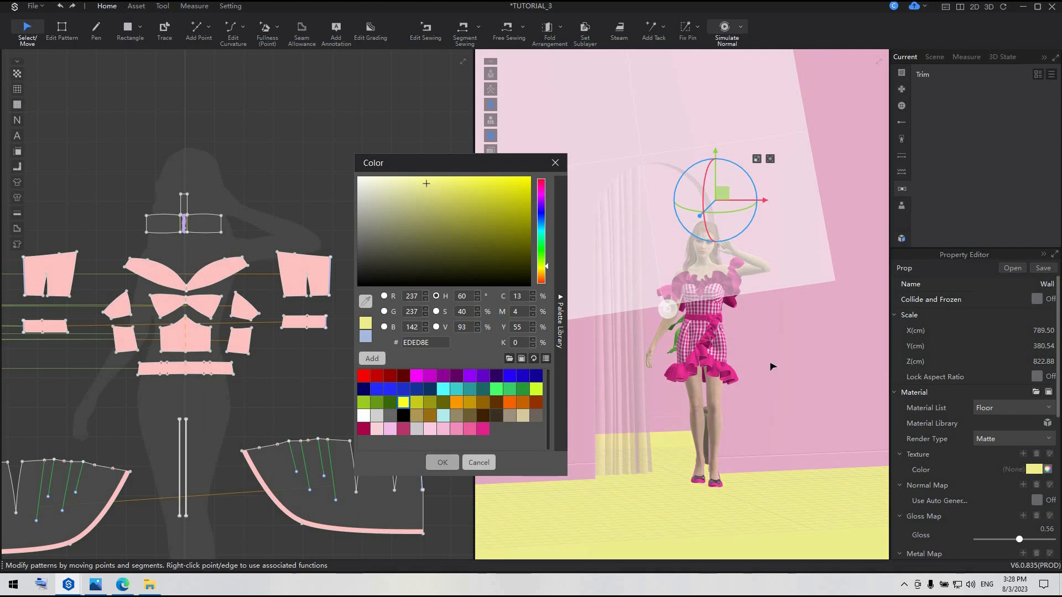
{"action": "left_click", "coordinate": [437, 462]}
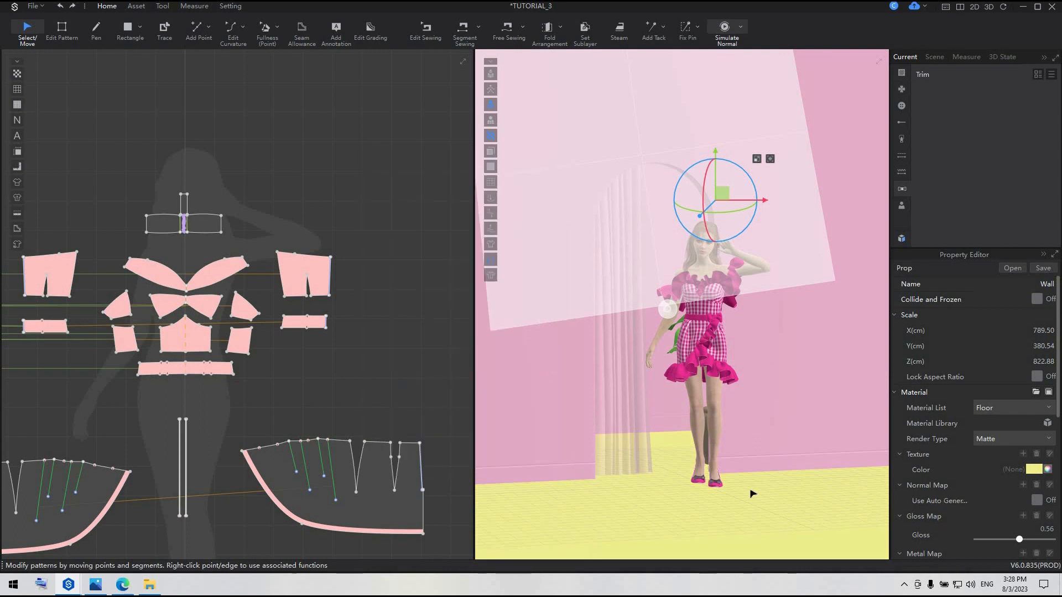
Frame the avatar in the pink room, start Offline Render and open its photo and render properties
{"action": "right_click_drag", "start_coordinate": [740, 491], "coordinate": [750, 491]}
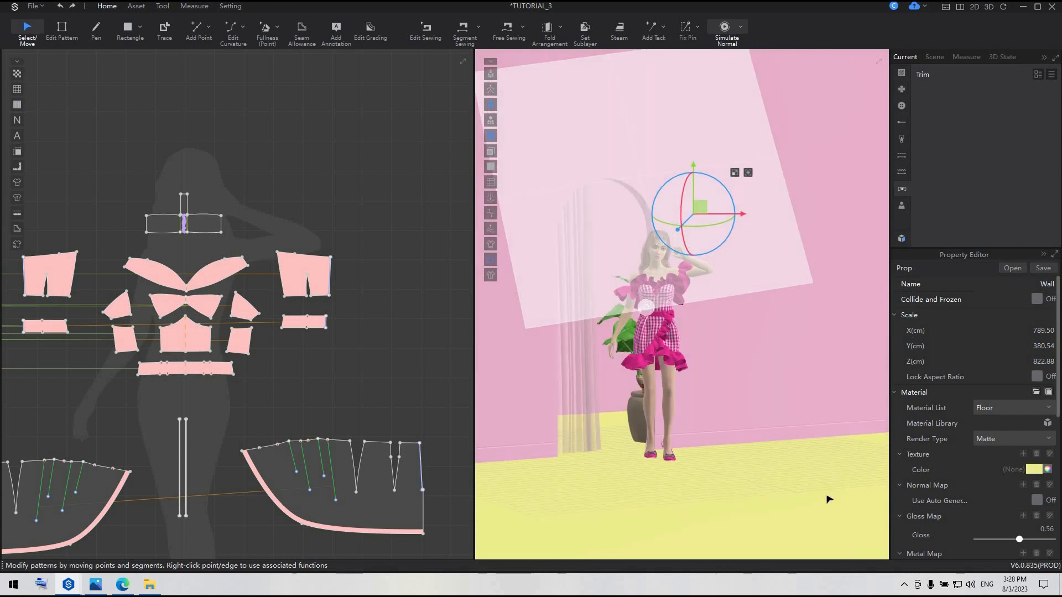
{"action": "right_click_drag", "start_coordinate": [829, 499], "coordinate": [829, 501]}
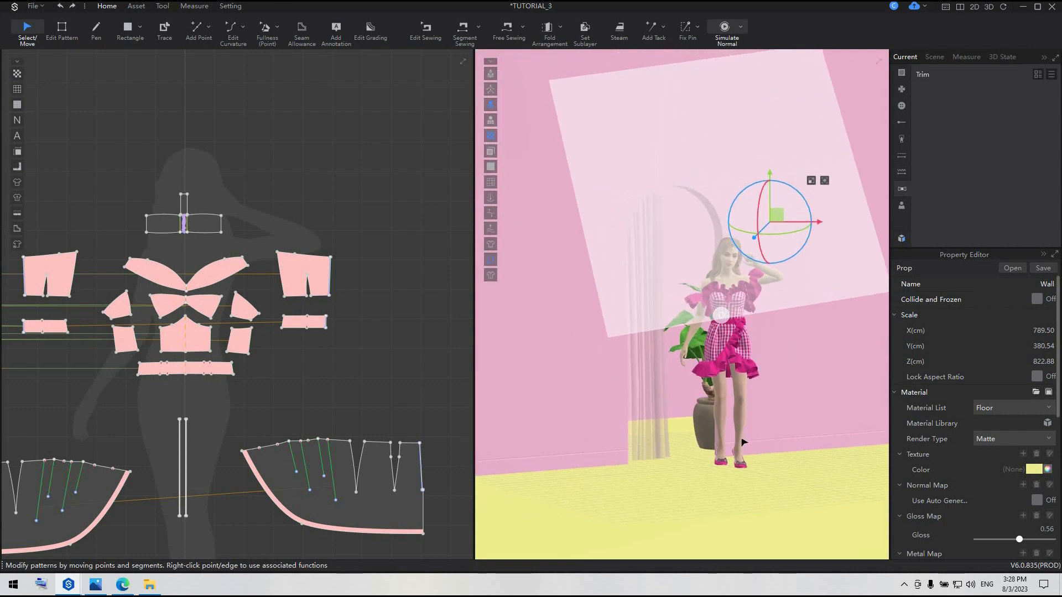
{"action": "scroll", "coordinate": [744, 442], "scroll_direction": "up", "scroll_amount": 3}
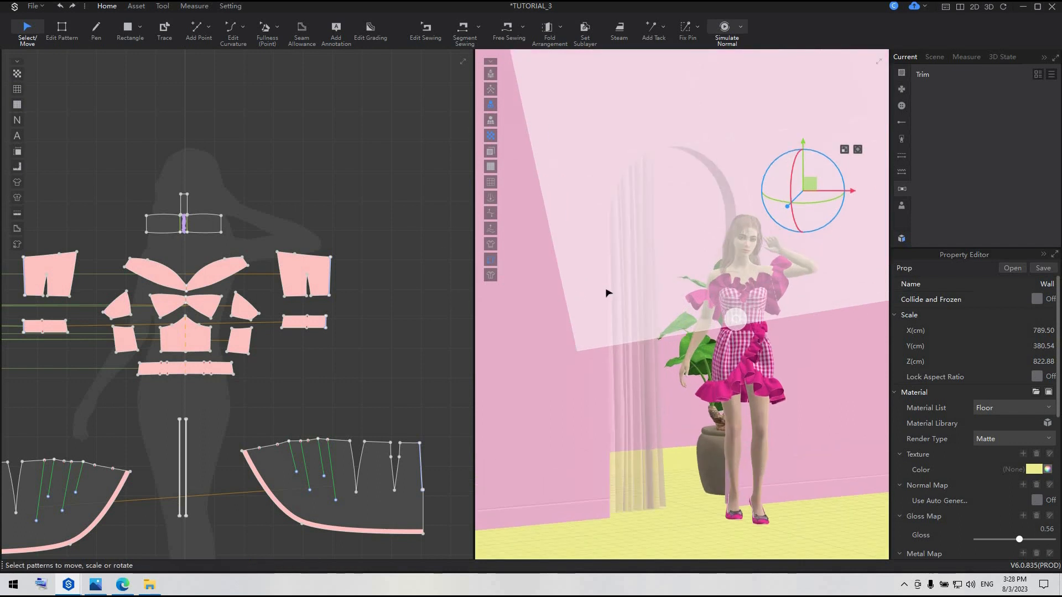
{"action": "left_click", "coordinate": [162, 6]}
{"action": "left_click", "coordinate": [96, 27]}
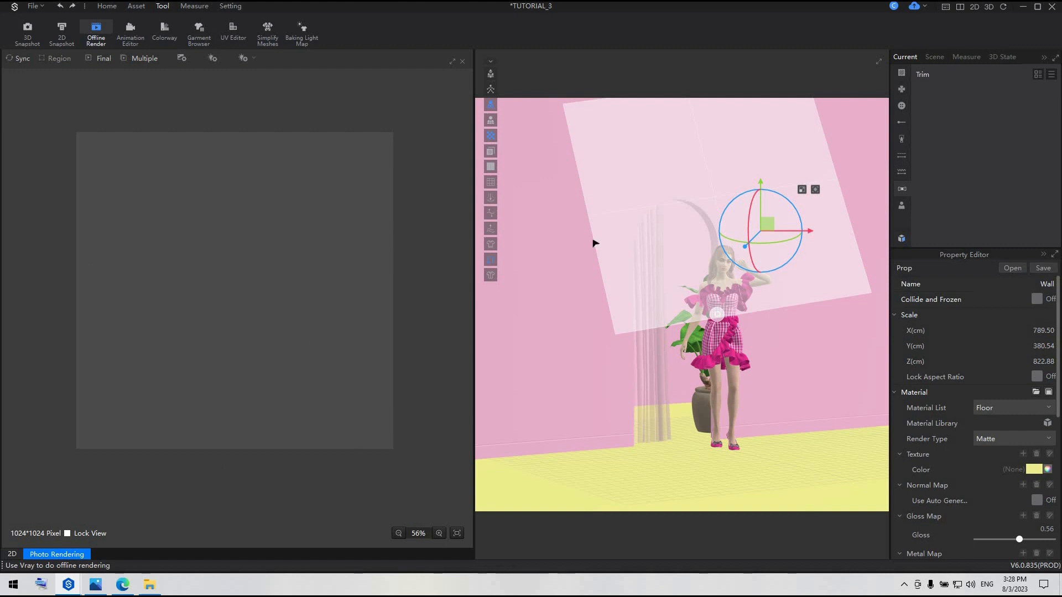
{"action": "left_click", "coordinate": [181, 58]}
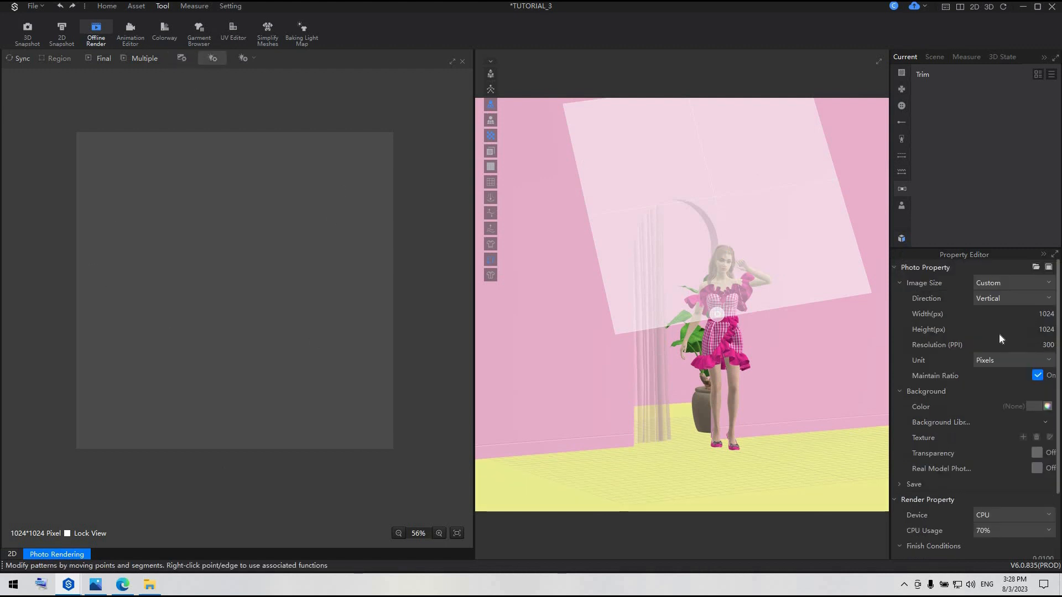
Turn off Maintain Ratio and set the render image size to 1080 px wide by 1350 px high
{"action": "double_click", "coordinate": [1042, 313]}
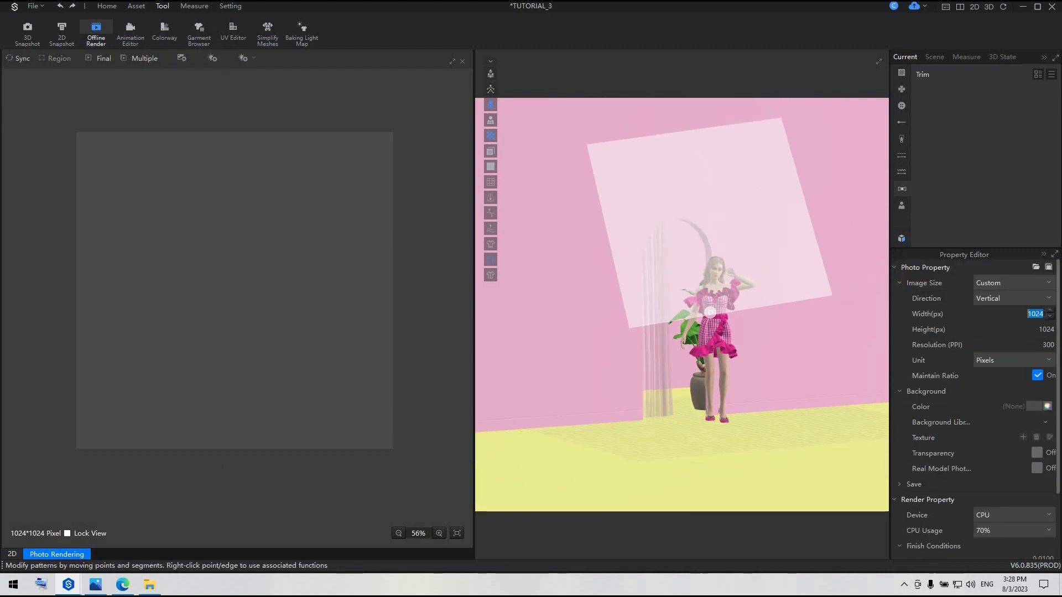
{"action": "left_click", "coordinate": [1037, 375]}
{"action": "double_click", "coordinate": [1043, 314]}
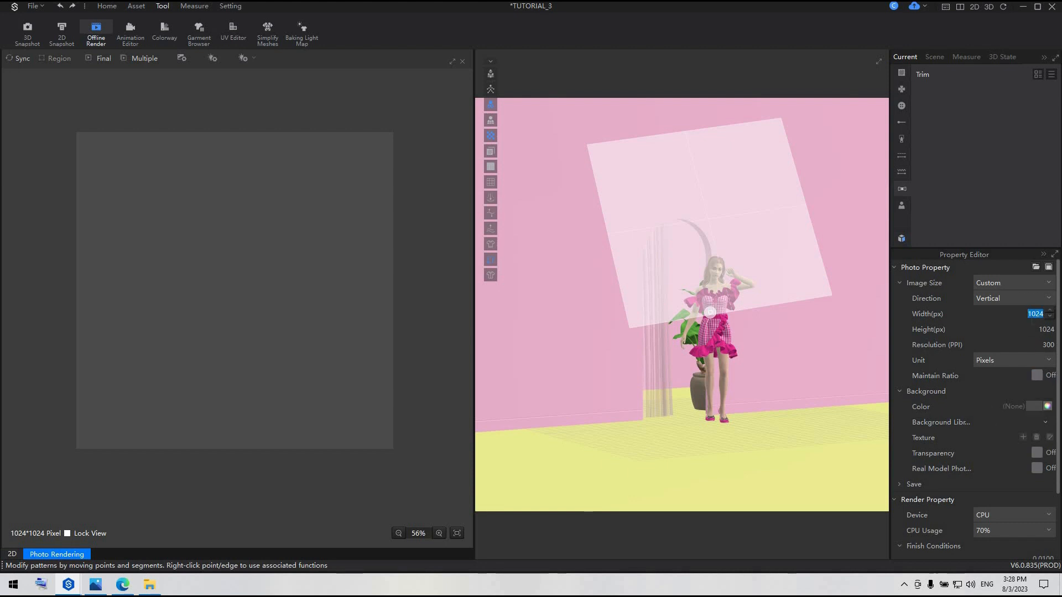
{"action": "type", "text": "1080"}
{"action": "key", "text": "Return"}
{"action": "double_click", "coordinate": [1036, 330]}
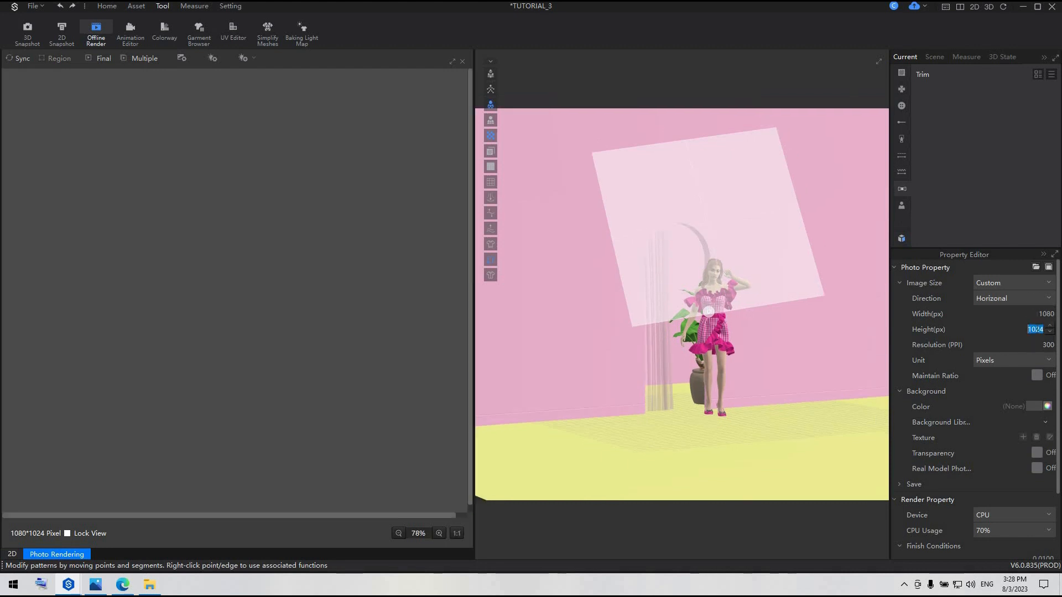
{"action": "type", "text": "1350"}
{"action": "key", "text": "Tab"}
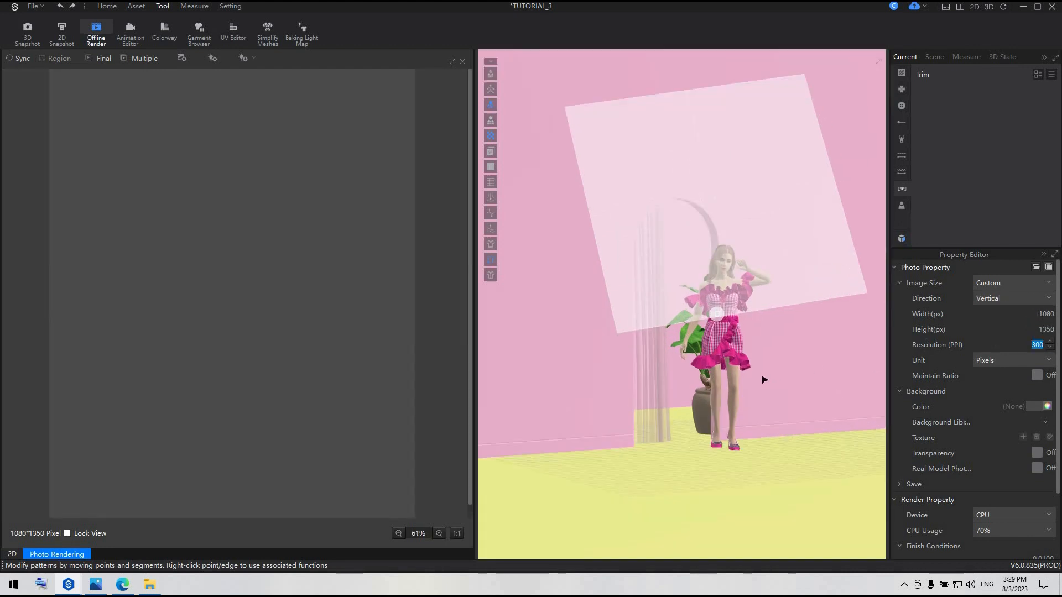
Lower the render's Noise Threshold to 0.0007 and set Rendering Quality to High Quality
{"action": "scroll", "coordinate": [960, 434], "scroll_direction": "down", "scroll_amount": 2}
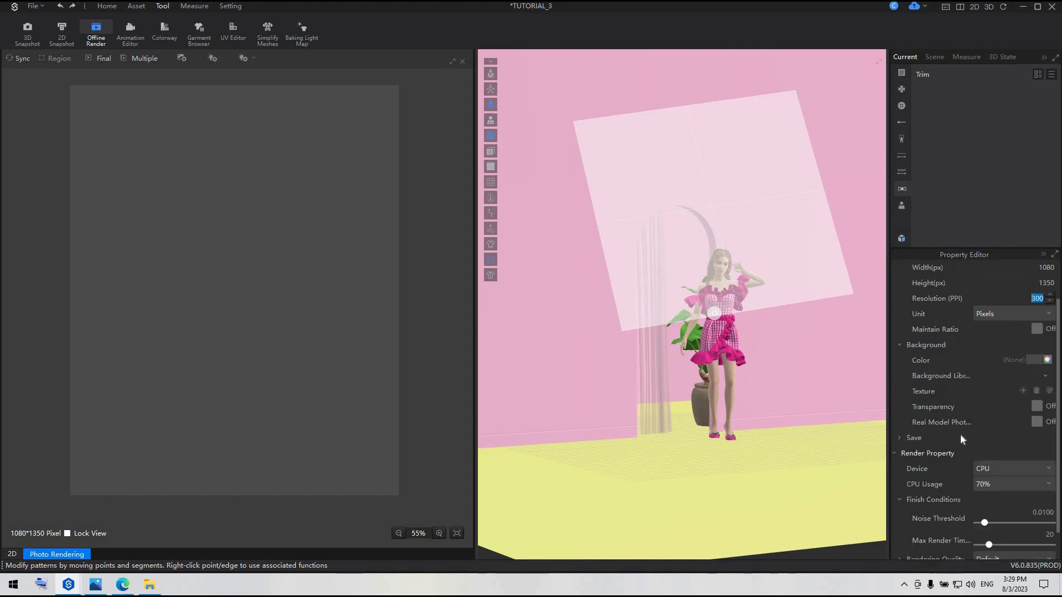
{"action": "double_click", "coordinate": [1043, 481]}
{"action": "key", "text": "Return"}
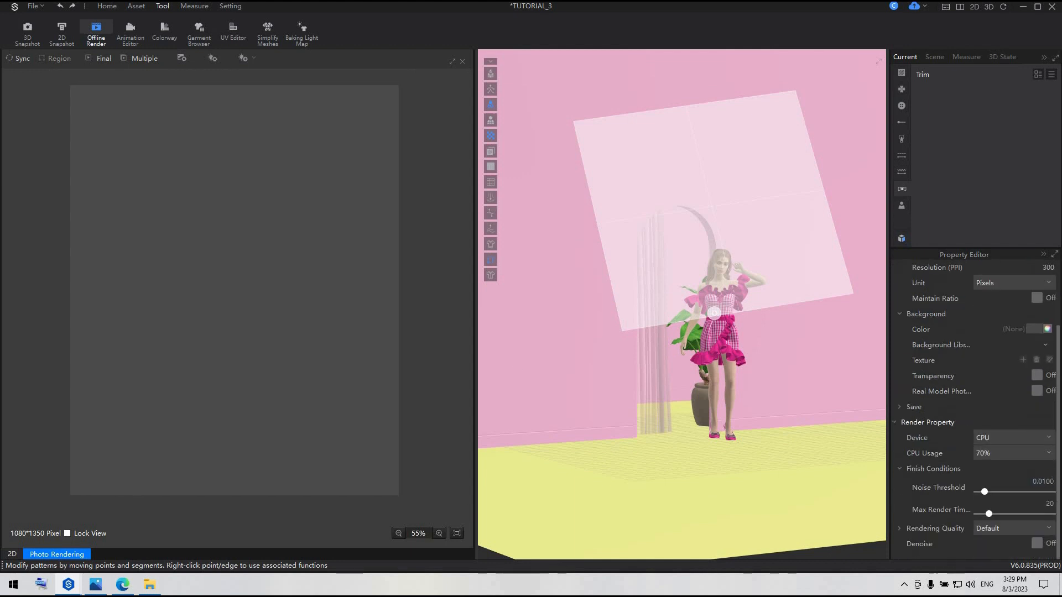
{"action": "left_click_drag", "start_coordinate": [984, 493], "coordinate": [976, 492]}
{"action": "left_click", "coordinate": [1013, 528]}
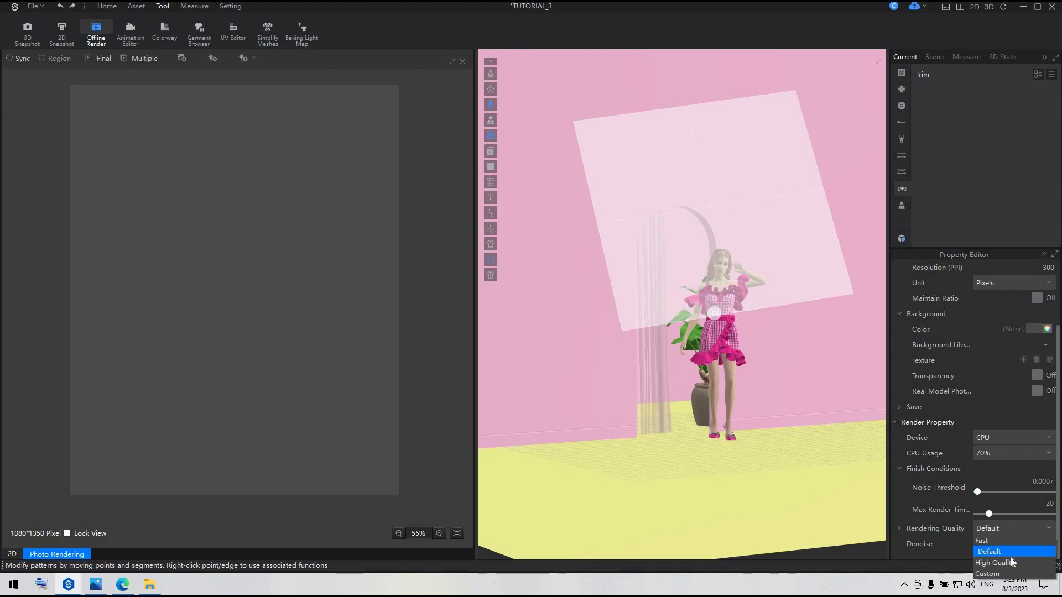
{"action": "left_click", "coordinate": [995, 559]}
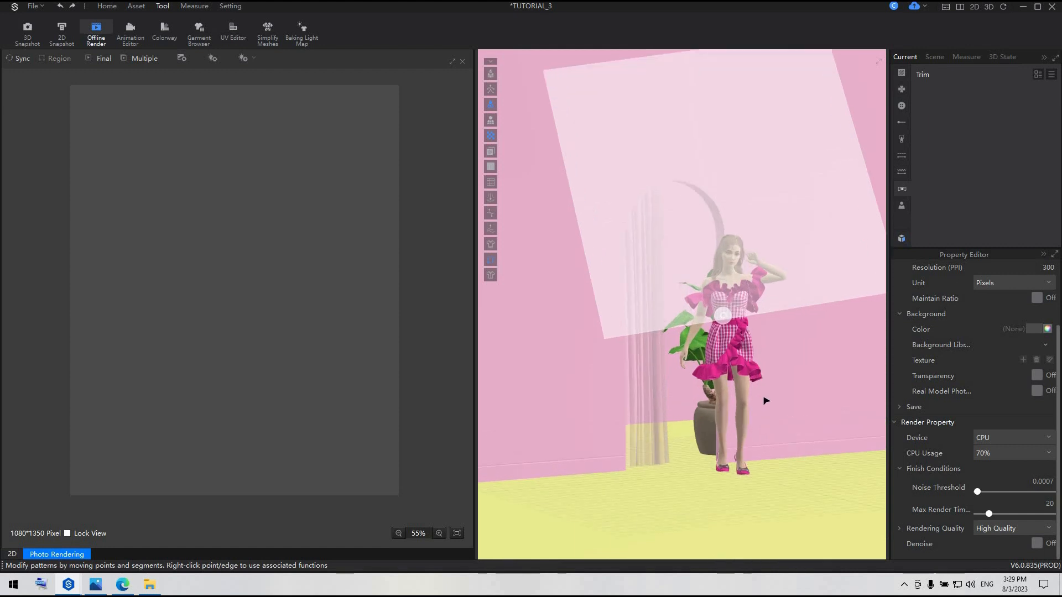
Start the synced preview render and frame the full avatar beside the potted plant and curtained arch
{"action": "scroll", "coordinate": [763, 398], "scroll_direction": "up", "scroll_amount": 3}
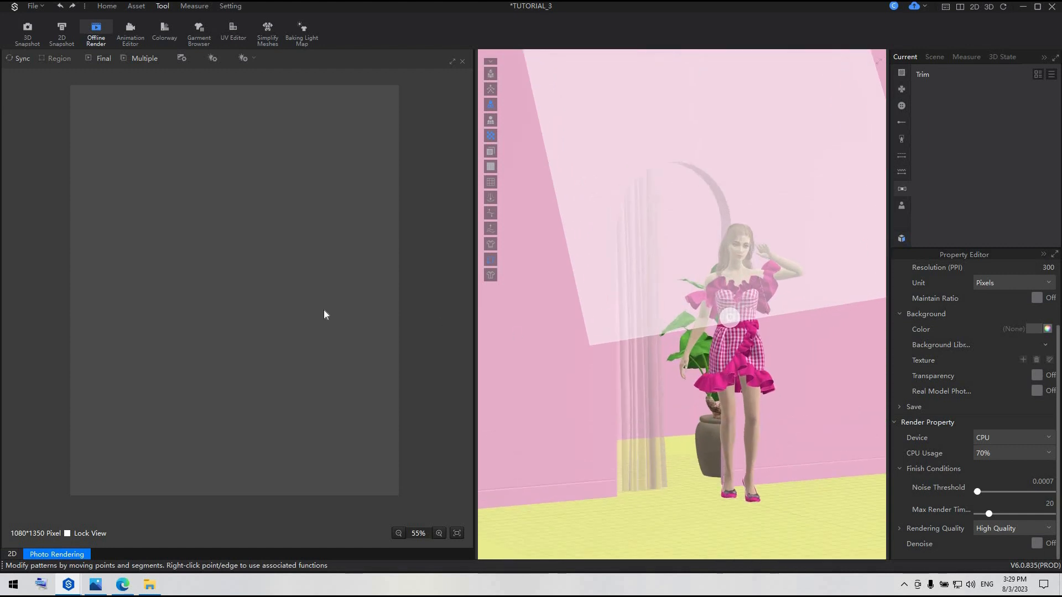
{"action": "left_click", "coordinate": [21, 58]}
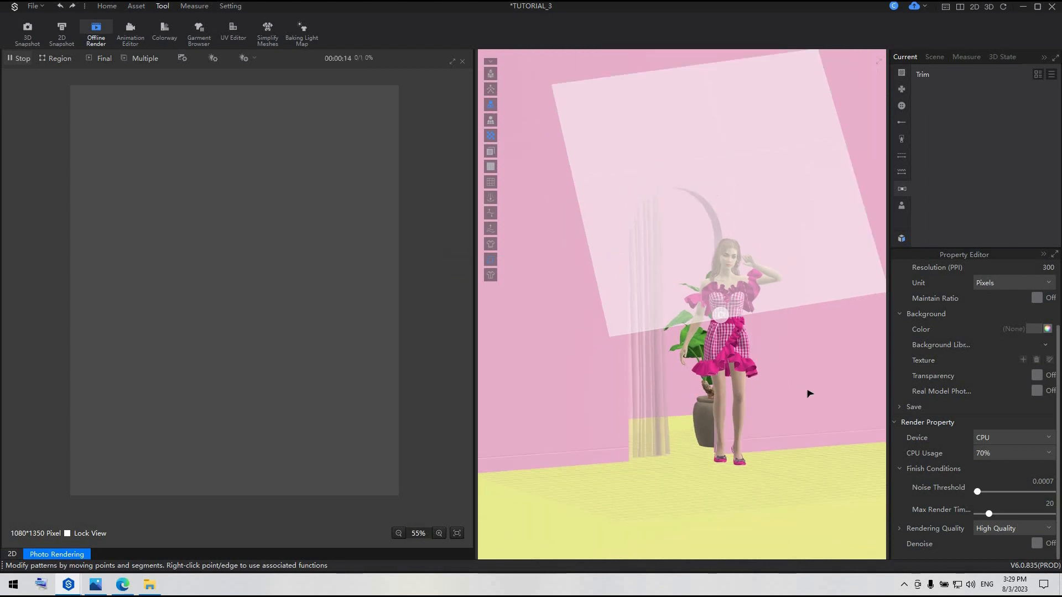
{"action": "scroll", "coordinate": [808, 395], "scroll_direction": "up", "scroll_amount": 3}
{"action": "middle_click_drag", "start_coordinate": [808, 396], "coordinate": [805, 360]}
{"action": "scroll", "coordinate": [742, 391], "scroll_direction": "up", "scroll_amount": 3}
{"action": "scroll", "coordinate": [773, 351], "scroll_direction": "up", "scroll_amount": 3}
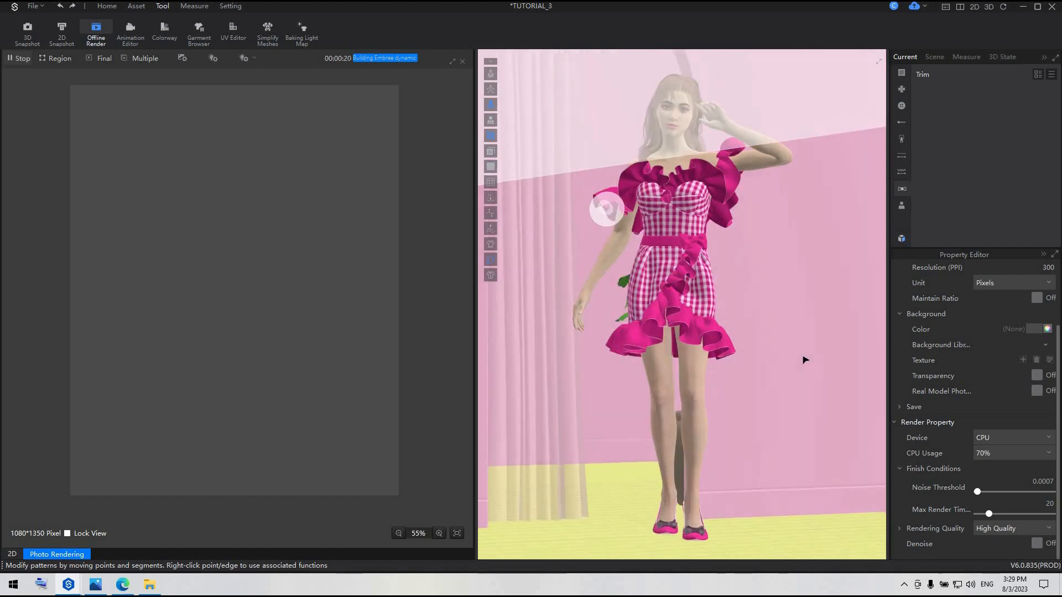
{"action": "right_click_drag", "start_coordinate": [804, 360], "coordinate": [821, 361]}
{"action": "middle_click_drag", "start_coordinate": [821, 362], "coordinate": [841, 368]}
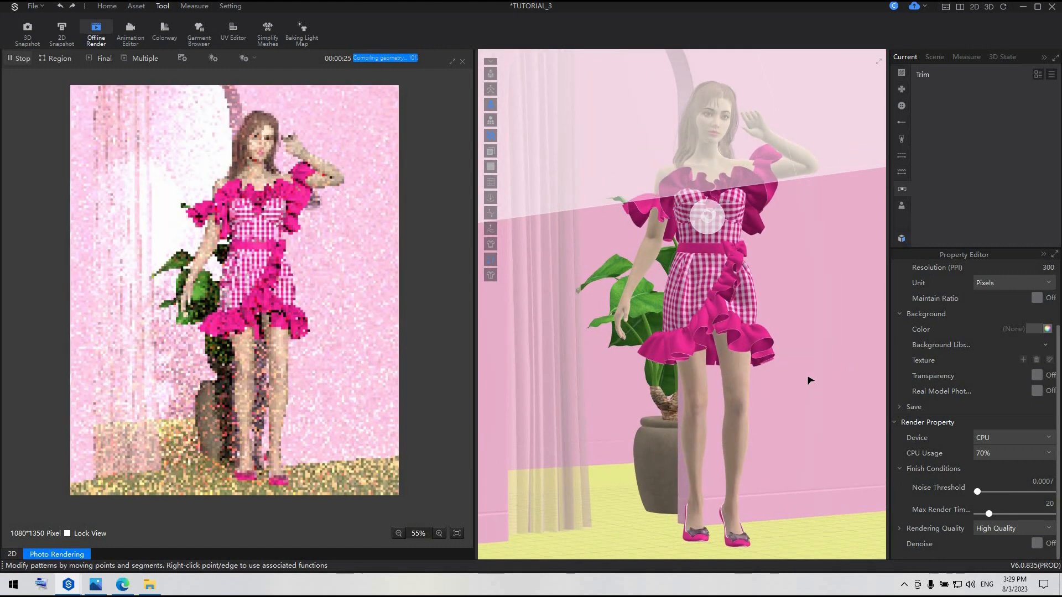
{"action": "right_click_drag", "start_coordinate": [799, 378], "coordinate": [810, 425]}
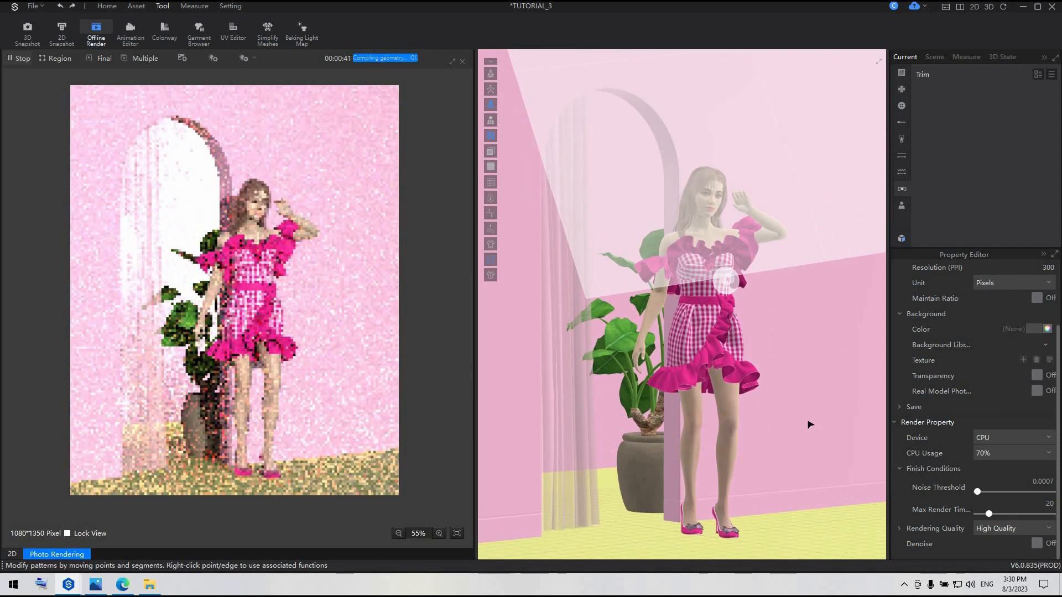
{"action": "scroll", "coordinate": [811, 425], "scroll_direction": "up", "scroll_amount": 1}
{"action": "scroll", "coordinate": [810, 425], "scroll_direction": "down", "scroll_amount": 1}
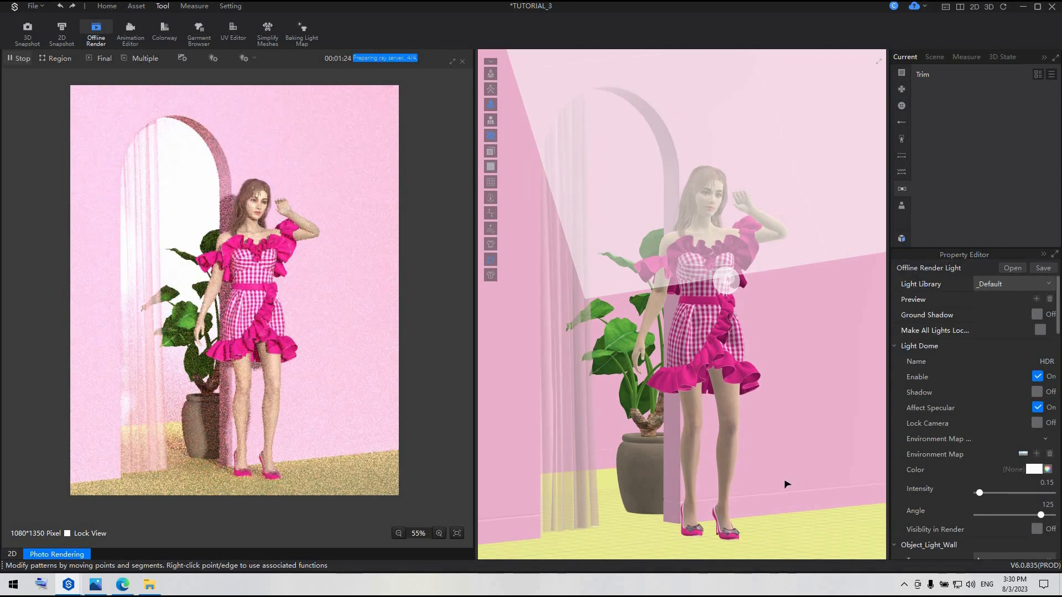
Change the render type of the shoes' bow ornament material to Silk
{"action": "left_click", "coordinate": [737, 539]}
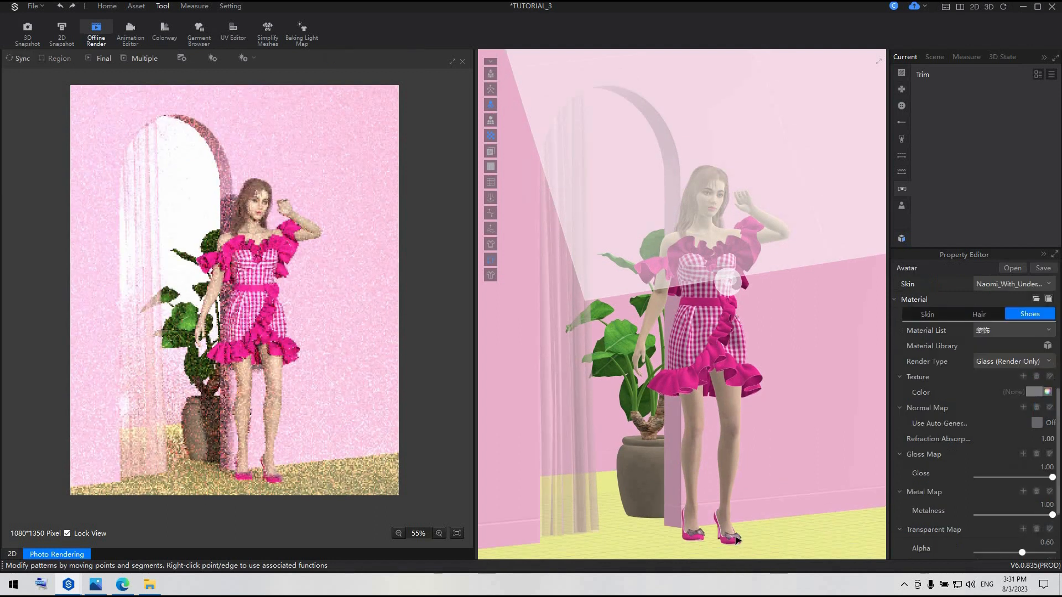
{"action": "left_click", "coordinate": [1043, 362]}
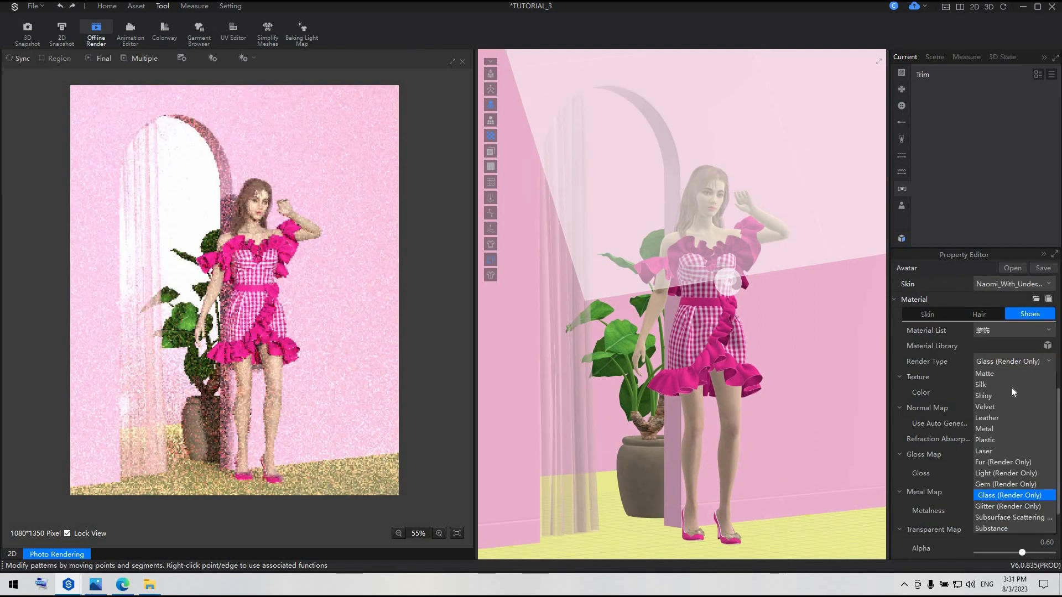
{"action": "left_click", "coordinate": [1011, 386]}
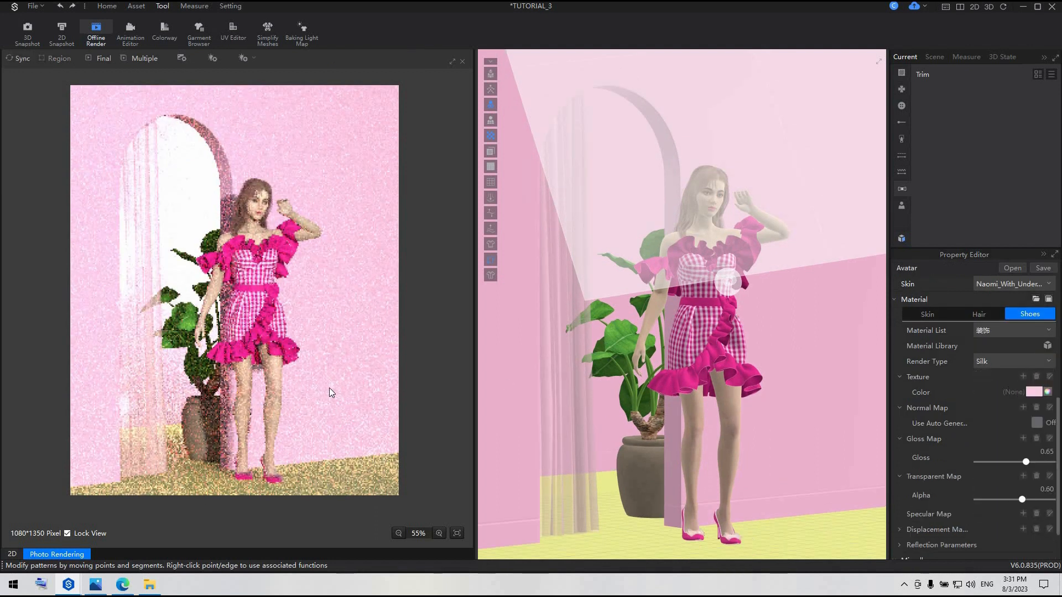
Check the updated shoes in the synced preview from a slightly adjusted view, then stop the render and close its window
{"action": "right_click_drag", "start_coordinate": [756, 400], "coordinate": [780, 401]}
{"action": "scroll", "coordinate": [780, 400], "scroll_direction": "up", "scroll_amount": 1}
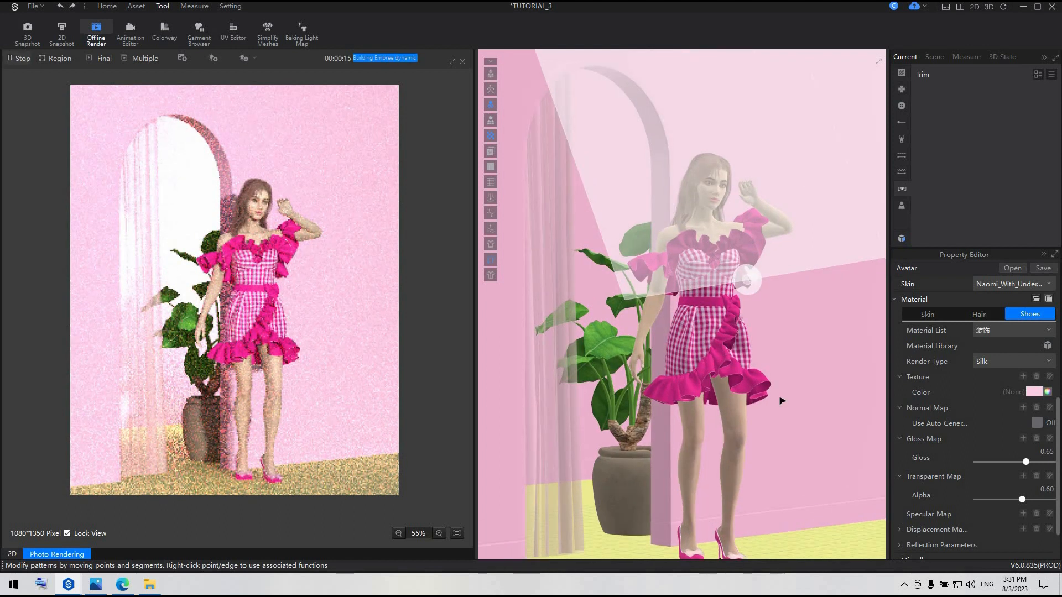
{"action": "middle_click_drag", "start_coordinate": [780, 400], "coordinate": [774, 387]}
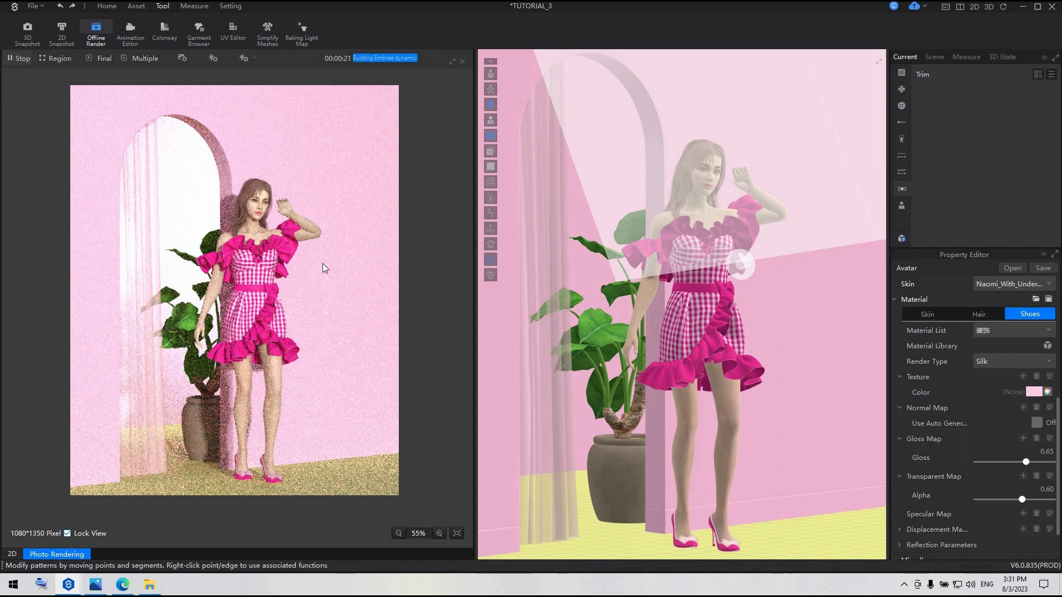
{"action": "left_click", "coordinate": [25, 59]}
{"action": "left_click", "coordinate": [462, 61]}
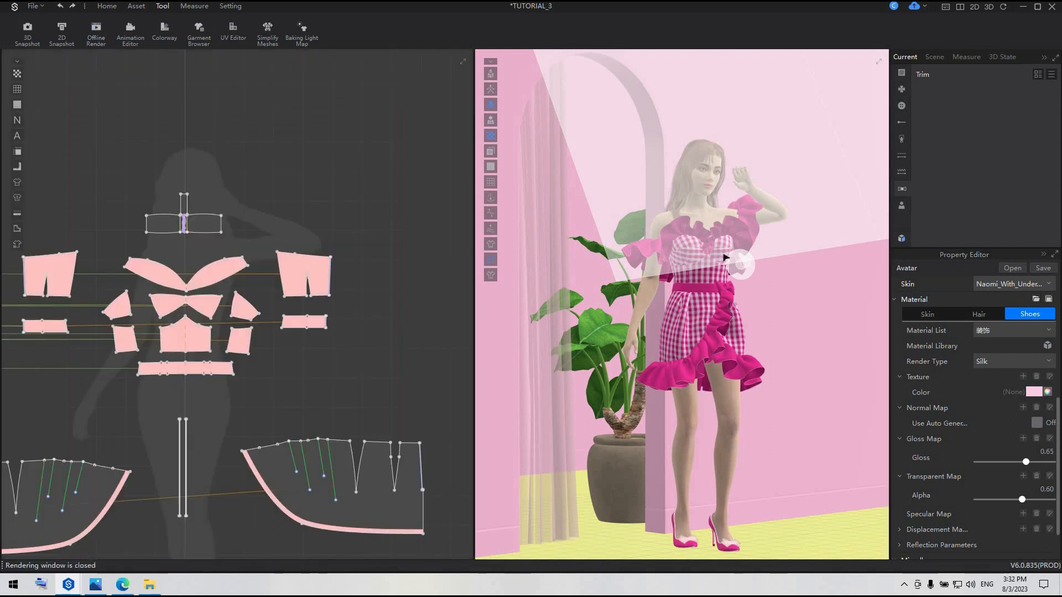
Show the avatar's skeleton and rotate the neck joint to about X -20.5, Y -7.5, Z -18.9, tilting the head toward the raised hand
{"action": "scroll", "coordinate": [722, 264], "scroll_direction": "up", "scroll_amount": 5}
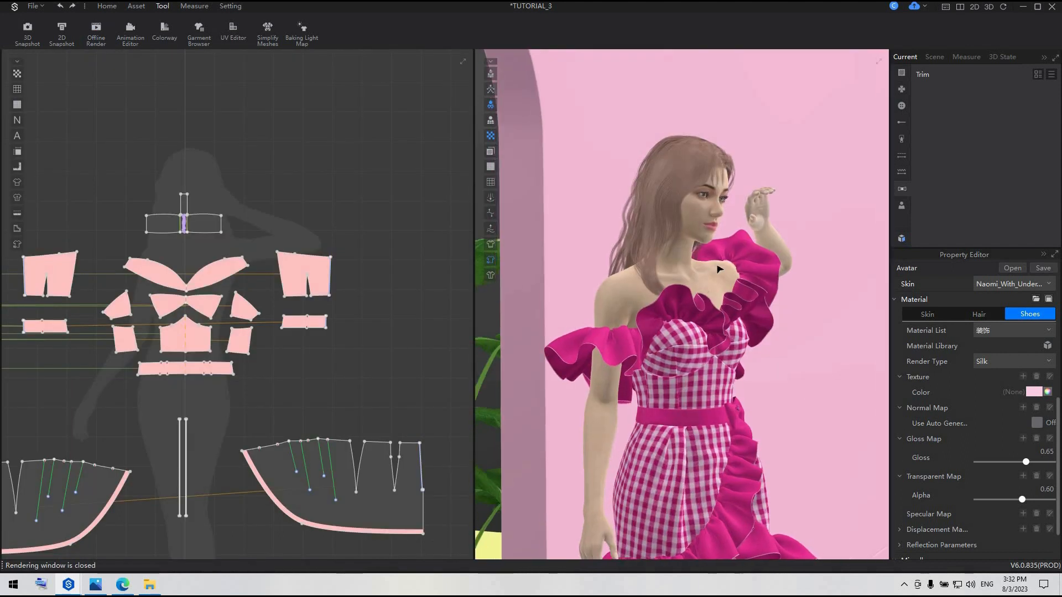
{"action": "scroll", "coordinate": [719, 269], "scroll_direction": "up", "scroll_amount": 5}
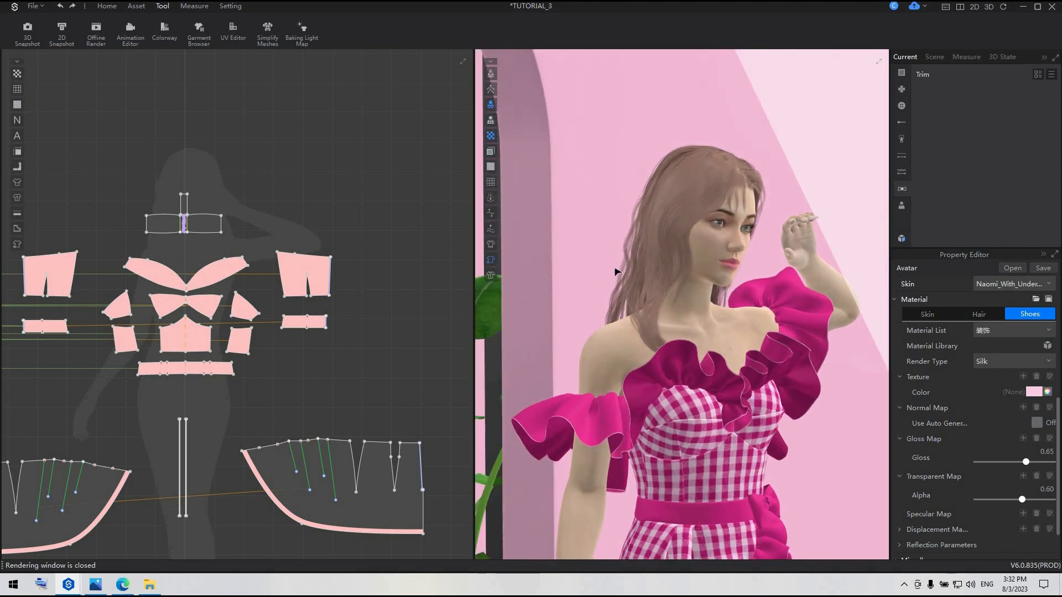
{"action": "key", "text": "shift+x"}
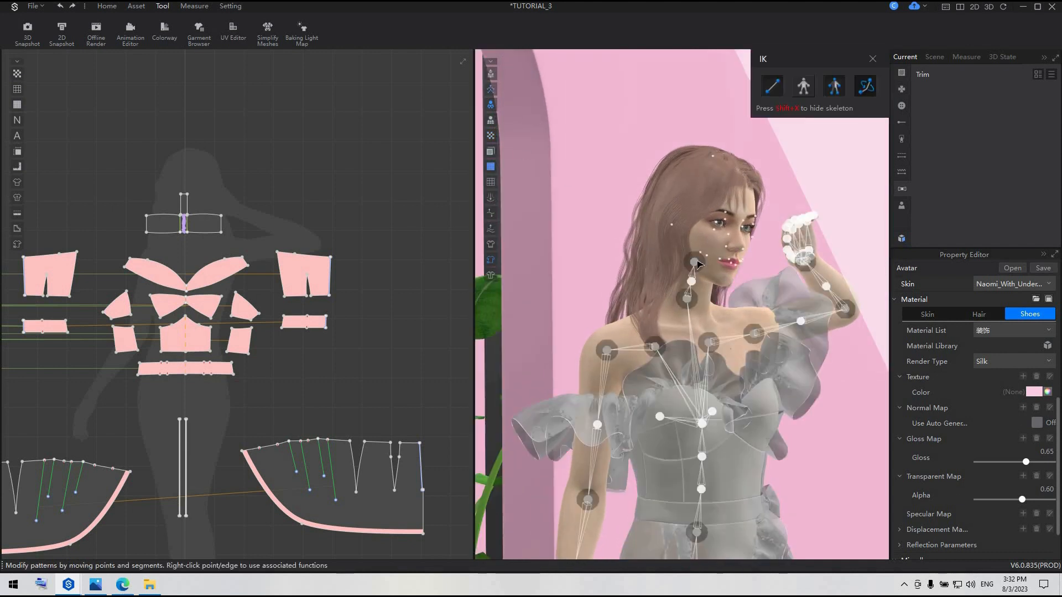
{"action": "left_click", "coordinate": [694, 262]}
{"action": "left_click", "coordinate": [691, 282]}
{"action": "right_click_drag", "start_coordinate": [775, 266], "coordinate": [728, 267]}
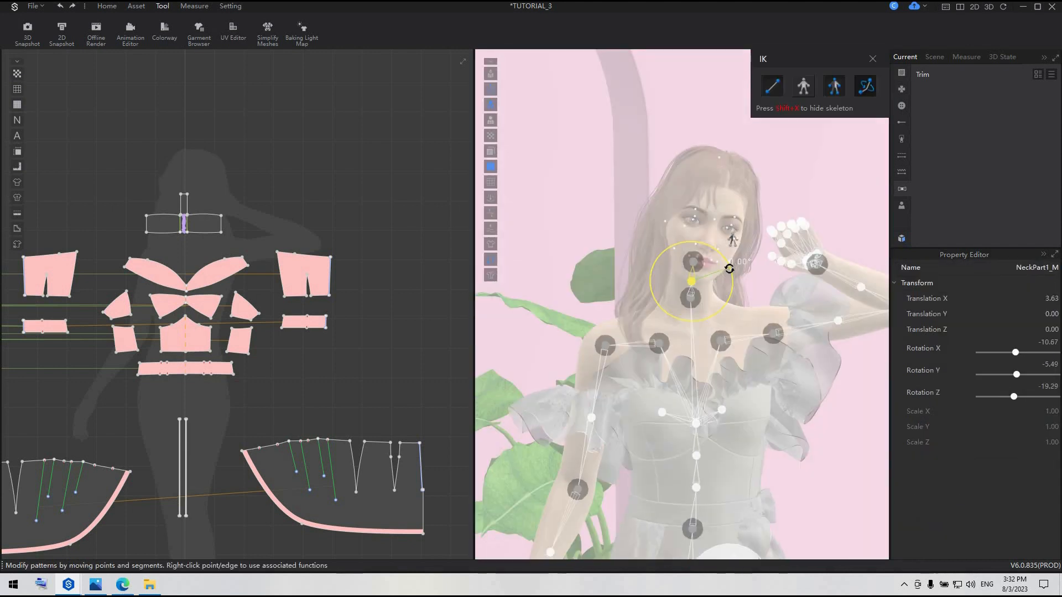
{"action": "left_click_drag", "start_coordinate": [728, 268], "coordinate": [732, 240]}
{"action": "left_click_drag", "start_coordinate": [695, 292], "coordinate": [685, 287]}
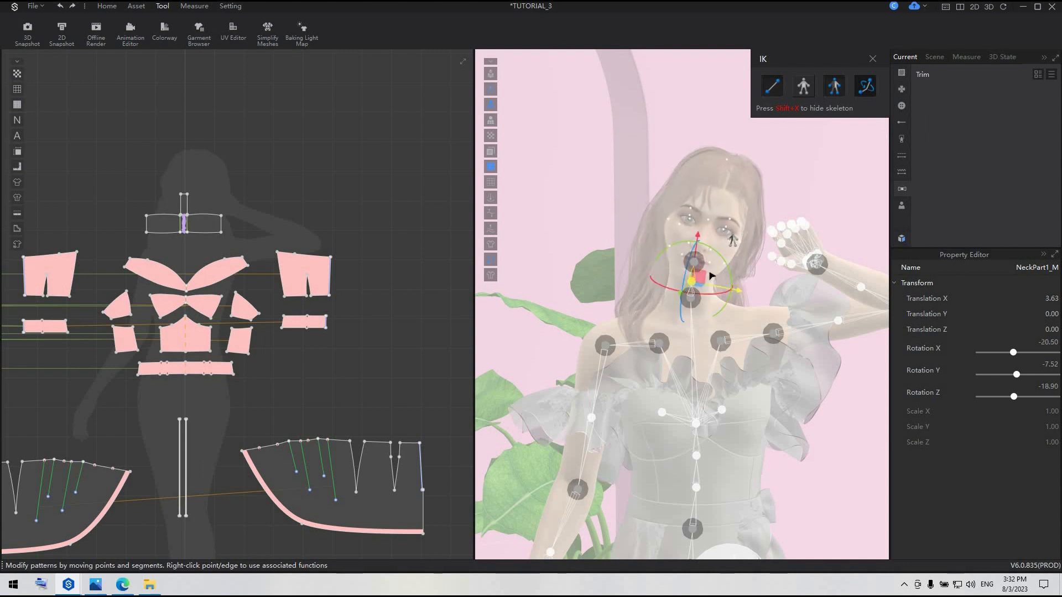
Rotate the raised arm's wrist joint to bring the hand close to the side of the head
{"action": "right_click_drag", "start_coordinate": [584, 352], "coordinate": [663, 351]}
{"action": "left_click", "coordinate": [797, 263]}
{"action": "left_click_drag", "start_coordinate": [830, 240], "coordinate": [838, 320]}
{"action": "left_click_drag", "start_coordinate": [822, 287], "coordinate": [809, 313]}
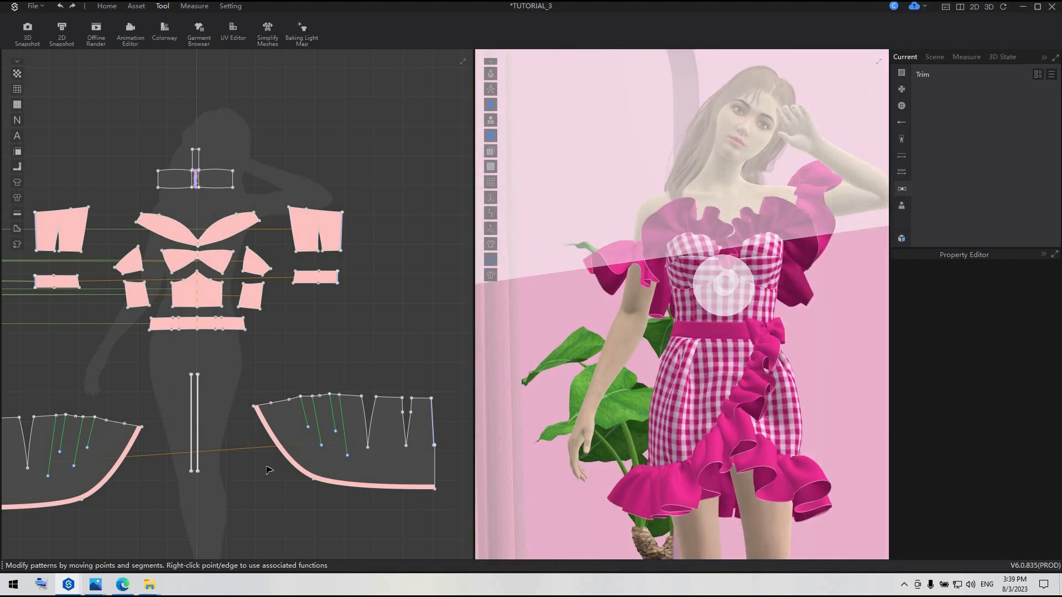
Edit the skirt front panel by moving the middle point of its curved hem slightly upward
{"action": "key", "text": "a"}
{"action": "middle_click_drag", "start_coordinate": [304, 402], "coordinate": [290, 311]}
{"action": "left_click", "coordinate": [103, 9]}
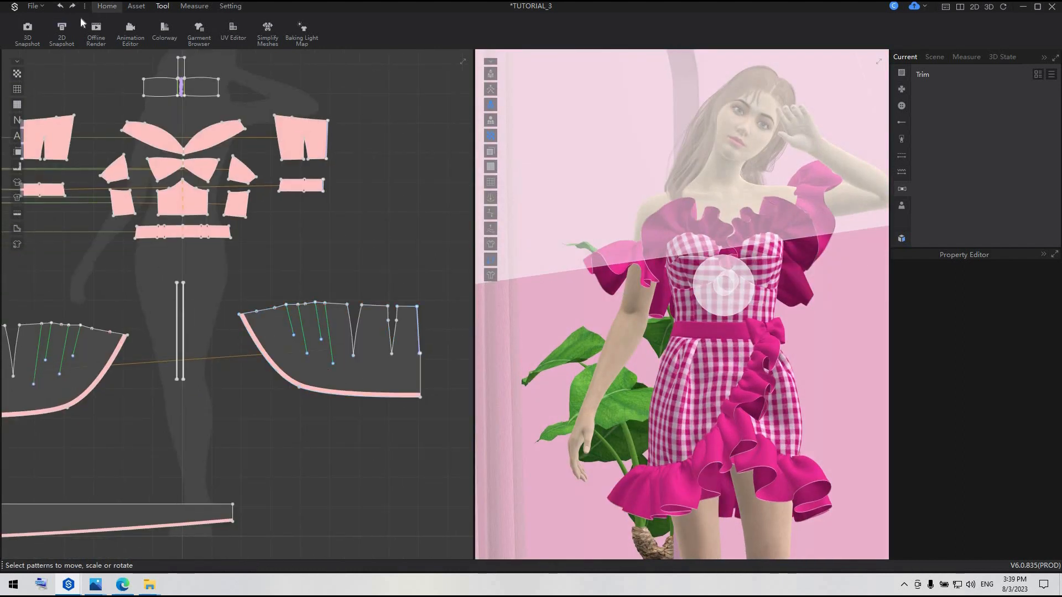
{"action": "key", "text": "z"}
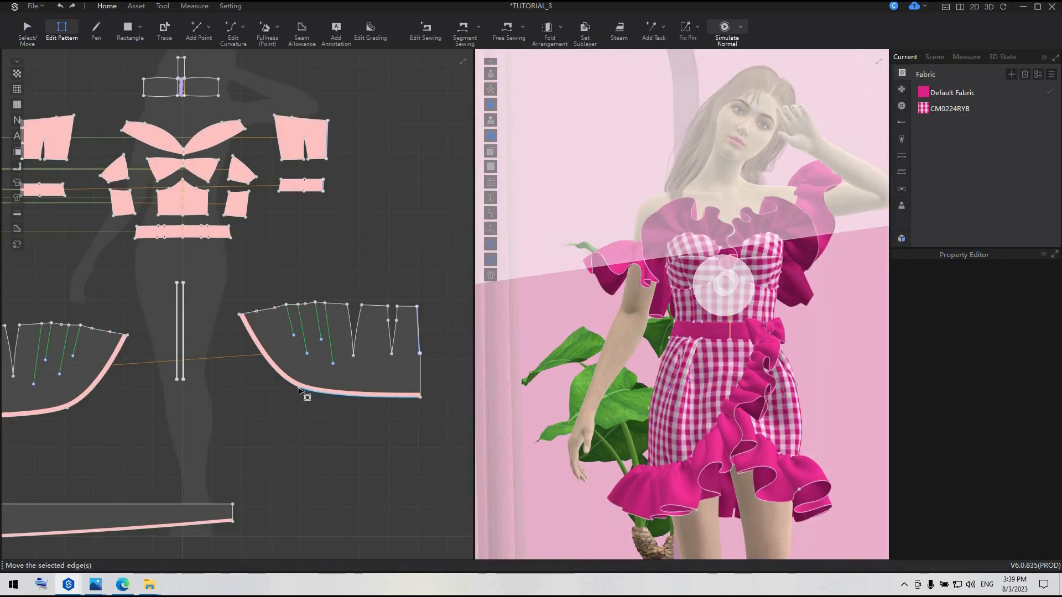
{"action": "left_click", "coordinate": [299, 388]}
{"action": "left_click_drag", "start_coordinate": [300, 388], "coordinate": [303, 382]}
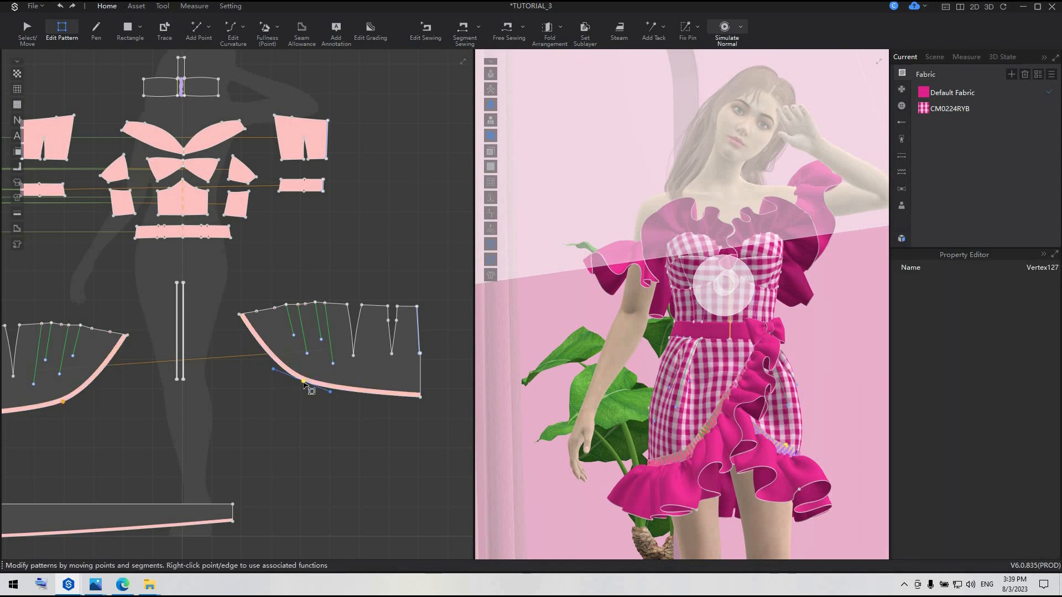
{"action": "scroll", "coordinate": [305, 386], "scroll_direction": "up", "scroll_amount": 2}
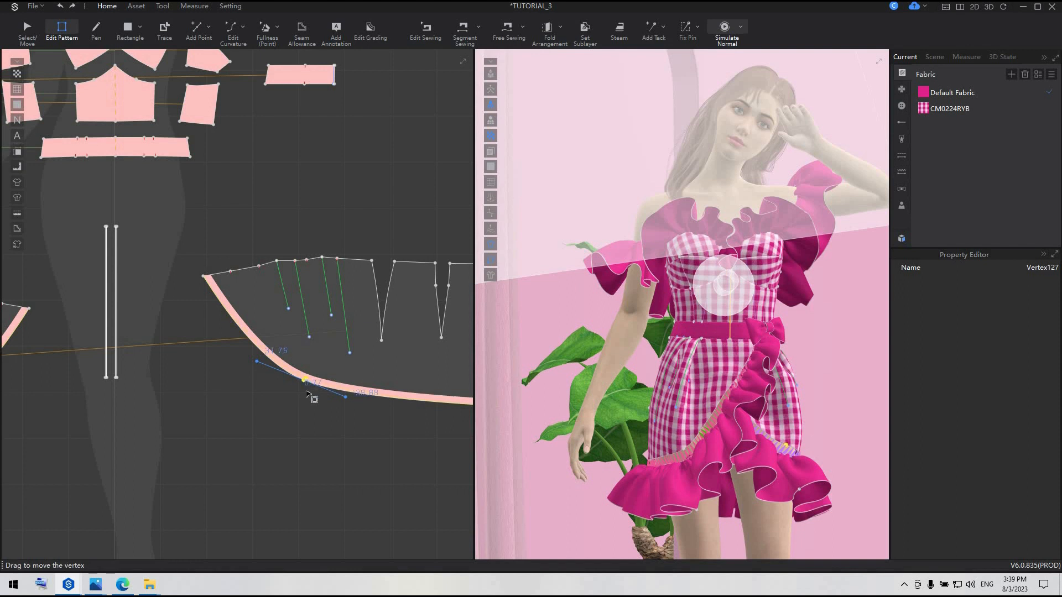
{"action": "scroll", "coordinate": [310, 409], "scroll_direction": "down", "scroll_amount": 3}
{"action": "scroll", "coordinate": [393, 390], "scroll_direction": "up", "scroll_amount": 2}
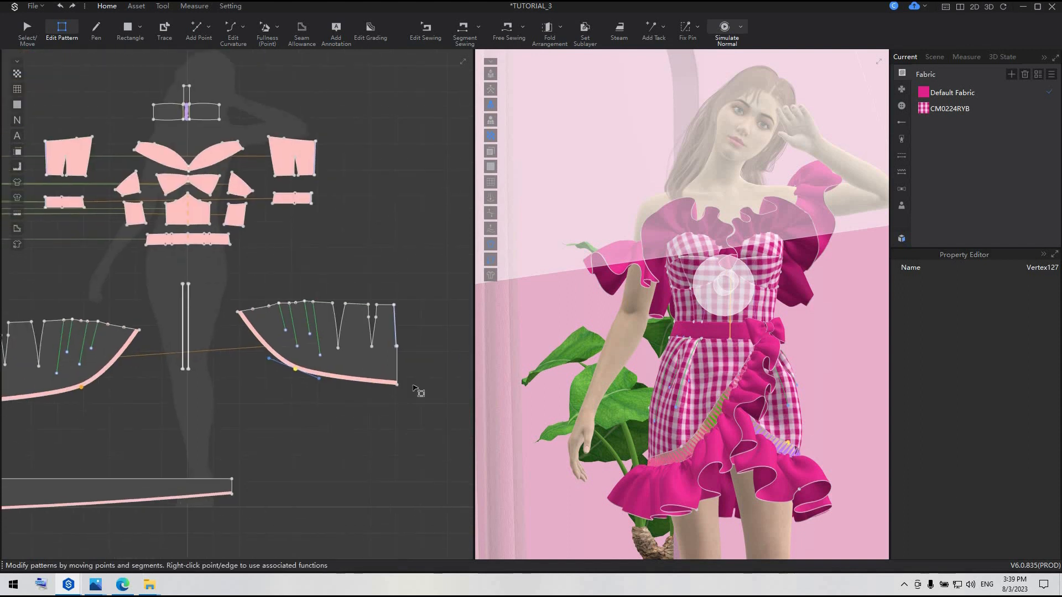
Raise the outer bottom corner point of the skirt panel slightly to shorten its side edge
{"action": "scroll", "coordinate": [395, 391], "scroll_direction": "up", "scroll_amount": 3}
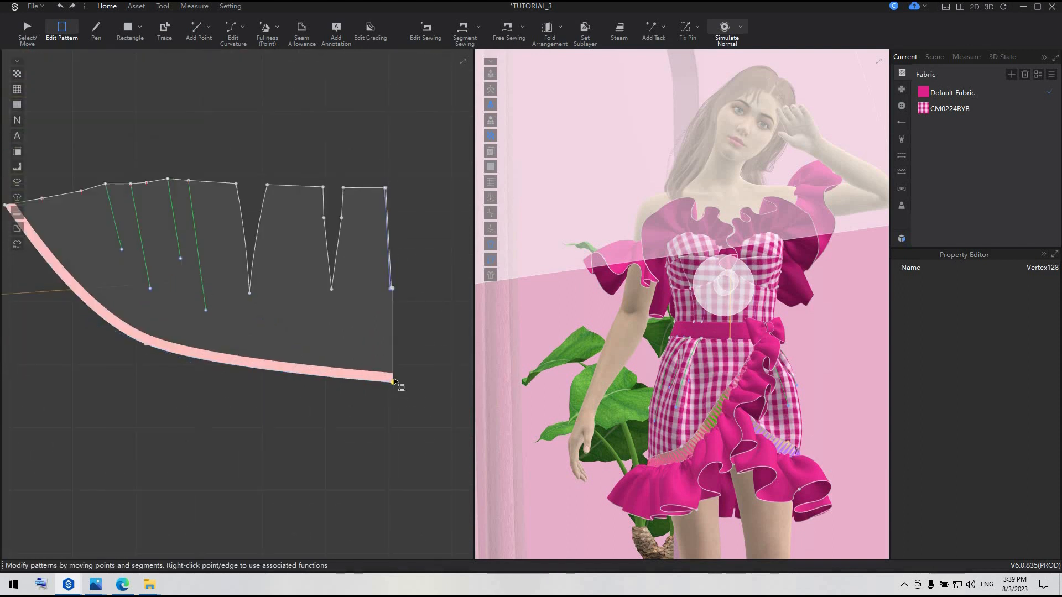
{"action": "left_click", "coordinate": [393, 380]}
{"action": "left_click_drag", "start_coordinate": [394, 377], "coordinate": [393, 376]}
{"action": "left_click", "coordinate": [394, 394]}
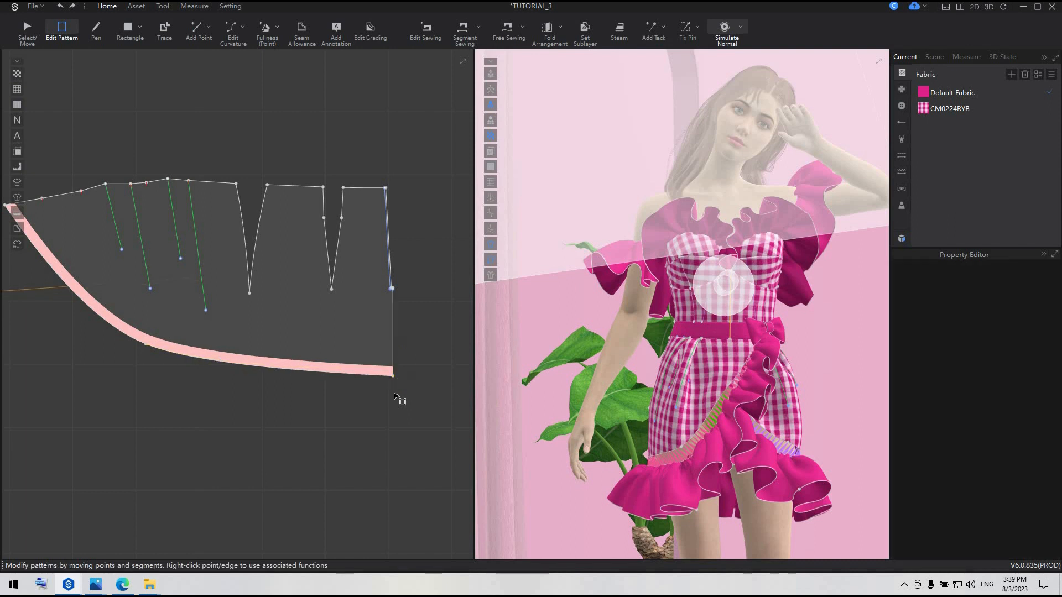
Apply Strengthen to the two curved skirt front panels together
{"action": "scroll", "coordinate": [769, 401], "scroll_direction": "down", "scroll_amount": 2}
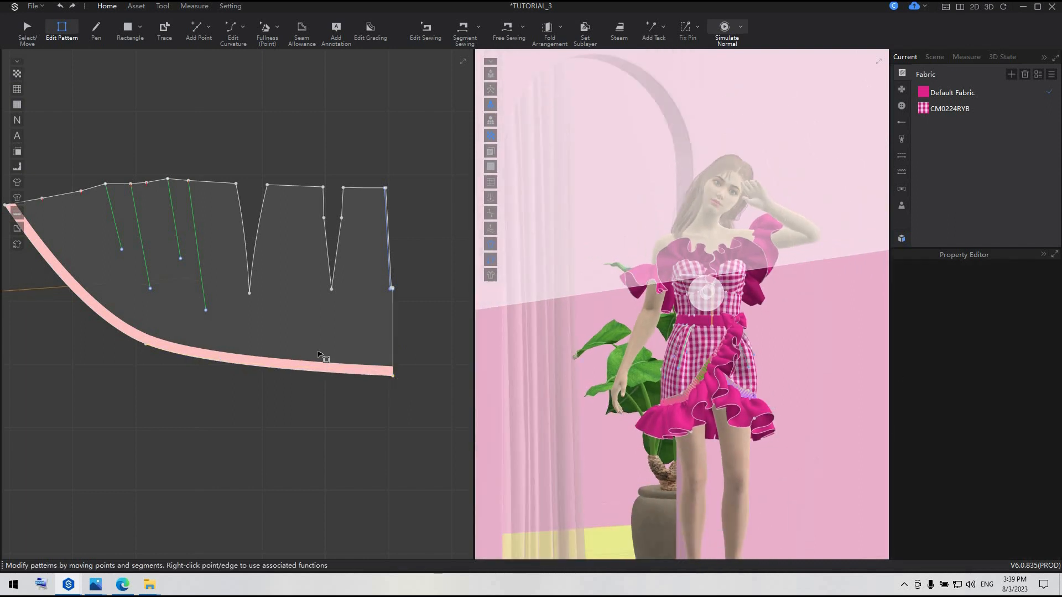
{"action": "scroll", "coordinate": [273, 351], "scroll_direction": "down", "scroll_amount": 5}
{"action": "left_click", "coordinate": [34, 31]}
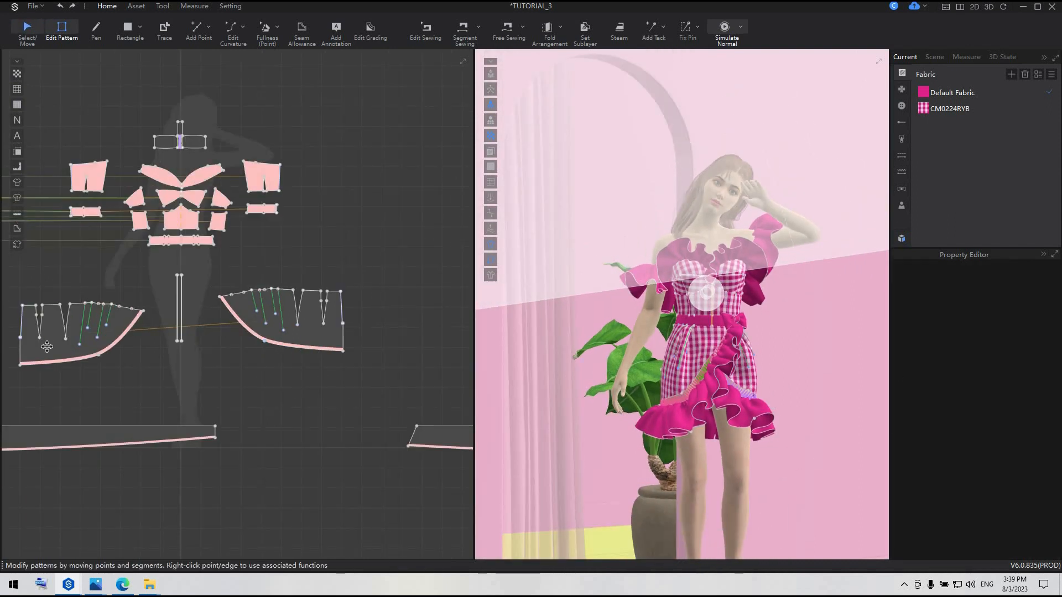
{"action": "left_click", "coordinate": [47, 347]}
{"action": "left_click", "coordinate": [330, 331], "text": "shift"}
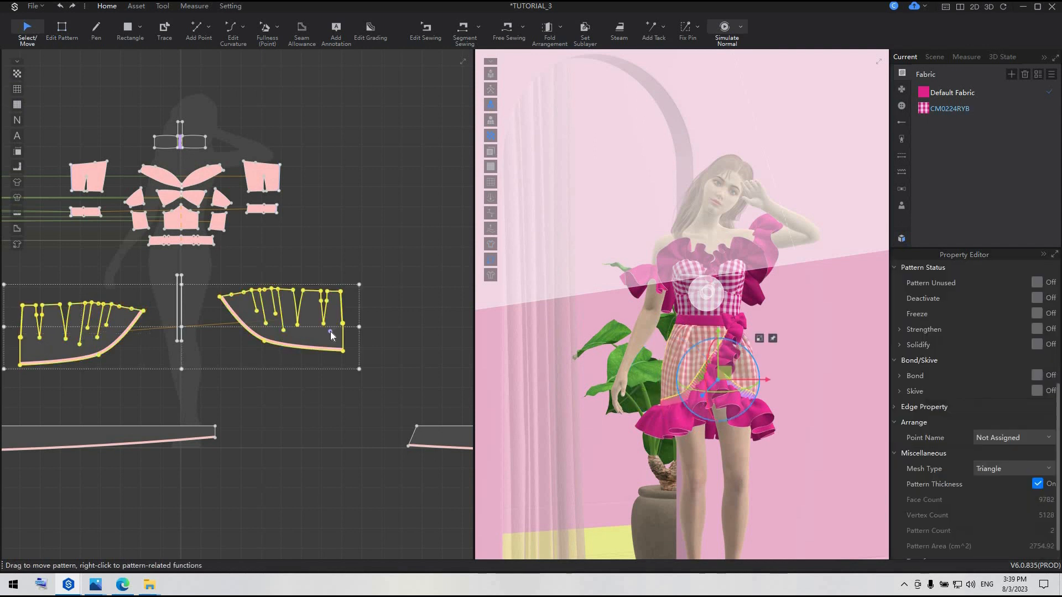
{"action": "right_click", "coordinate": [330, 331]}
{"action": "left_click", "coordinate": [358, 166]}
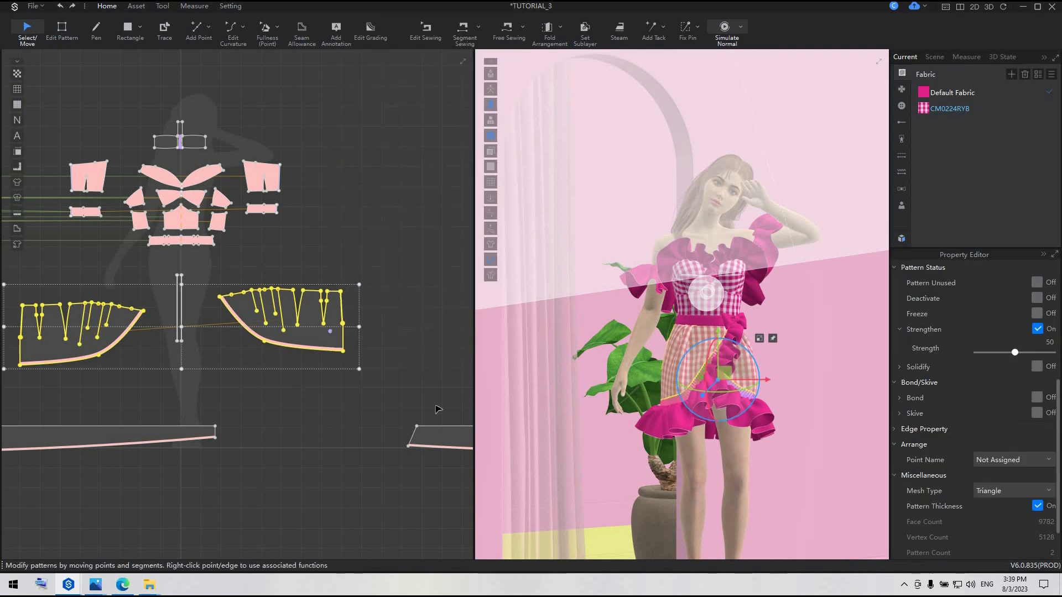
Simulate the garment, tug both skirt front panels to settle the drape, and stop the simulation
{"action": "left_click", "coordinate": [798, 422]}
{"action": "key", "text": "space"}
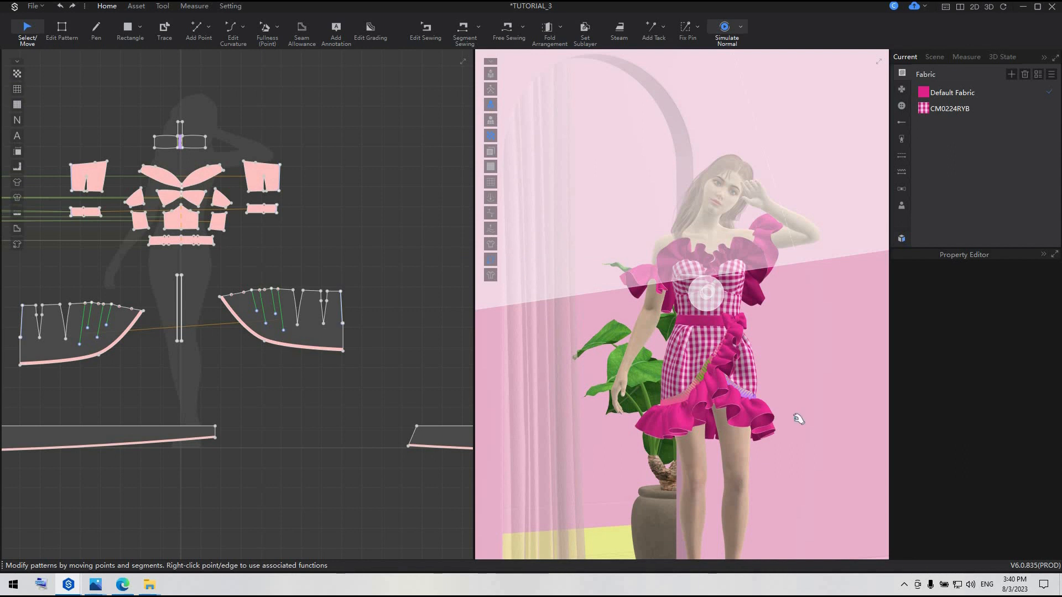
{"action": "left_click", "coordinate": [751, 384]}
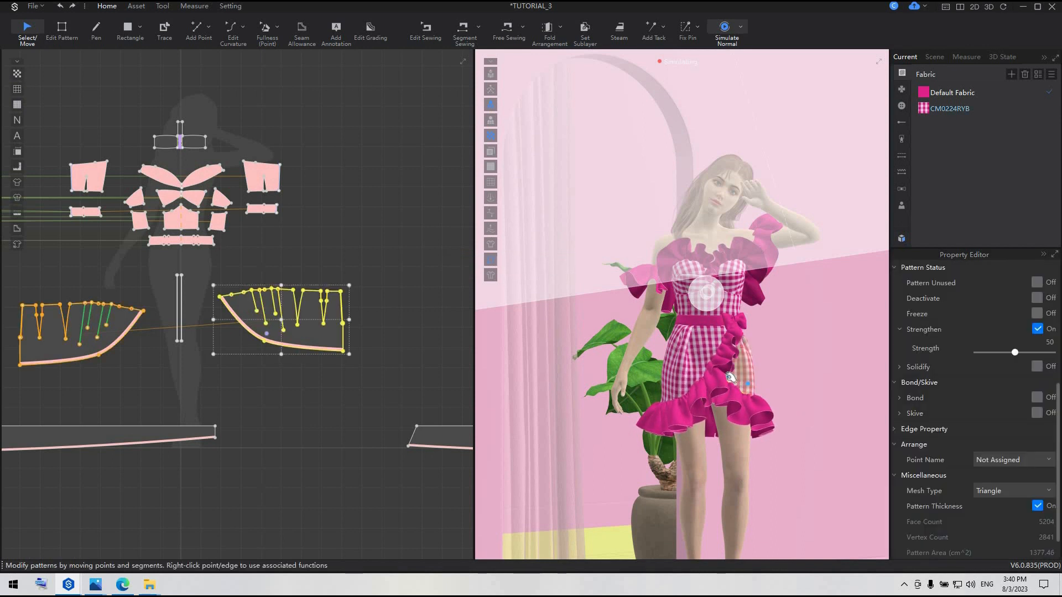
{"action": "left_click", "coordinate": [667, 383]}
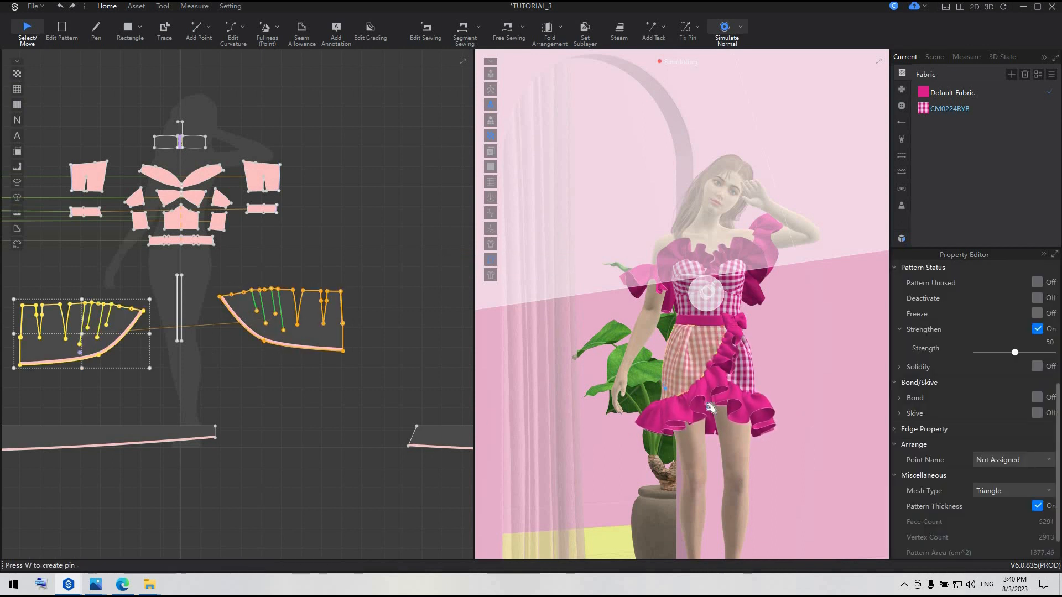
{"action": "left_click", "coordinate": [378, 428]}
{"action": "scroll", "coordinate": [736, 395], "scroll_direction": "down", "scroll_amount": 5}
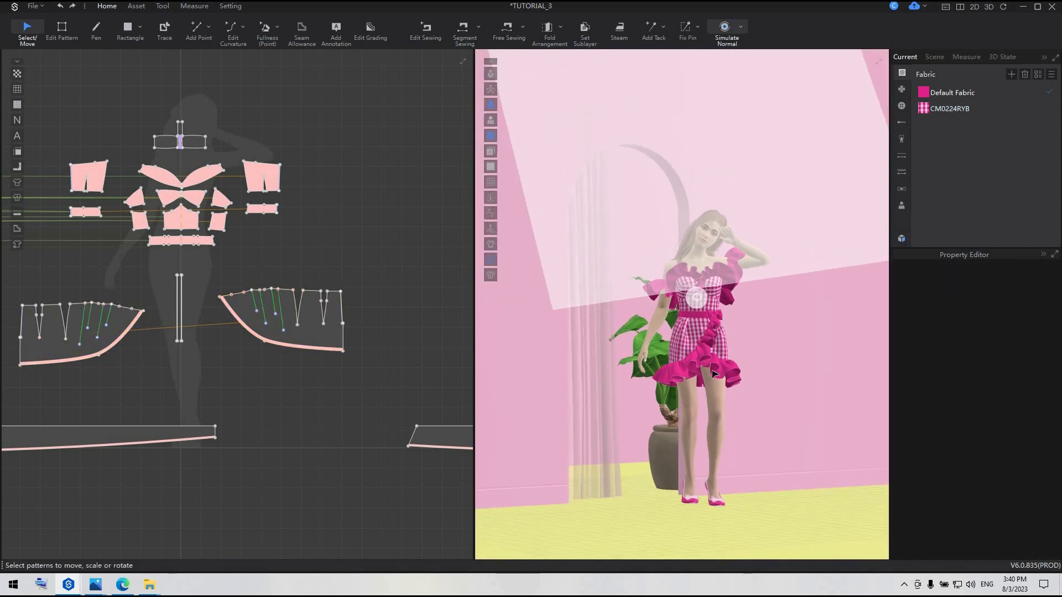
{"action": "scroll", "coordinate": [713, 396], "scroll_direction": "up", "scroll_amount": 5}
{"action": "mouse_move", "coordinate": [688, 396]}
{"action": "right_mouse_down"}
{"action": "mouse_move", "coordinate": [802, 396]}
{"action": "mouse_move", "coordinate": [684, 395]}
{"action": "right_mouse_up"}
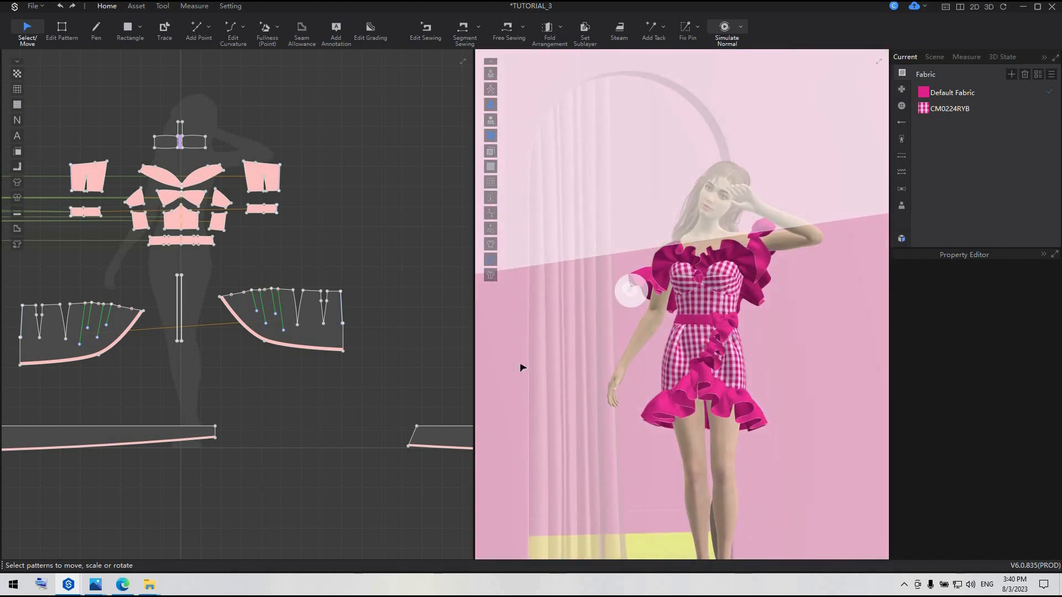
Raise the middle point of the skirt panel's curved hem slightly and adjust its curve handle to smooth the edge
{"action": "scroll", "coordinate": [521, 367], "scroll_direction": "up", "scroll_amount": 2}
{"action": "scroll", "coordinate": [291, 363], "scroll_direction": "up", "scroll_amount": 5}
{"action": "right_click_drag", "start_coordinate": [290, 362], "coordinate": [259, 375]}
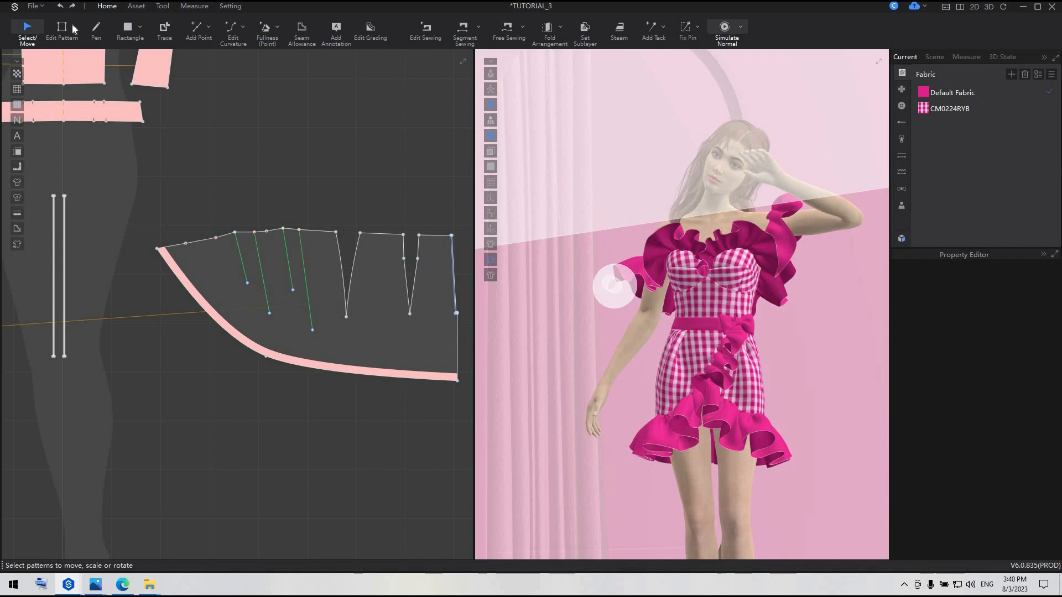
{"action": "key", "text": "z"}
{"action": "left_click", "coordinate": [268, 360]}
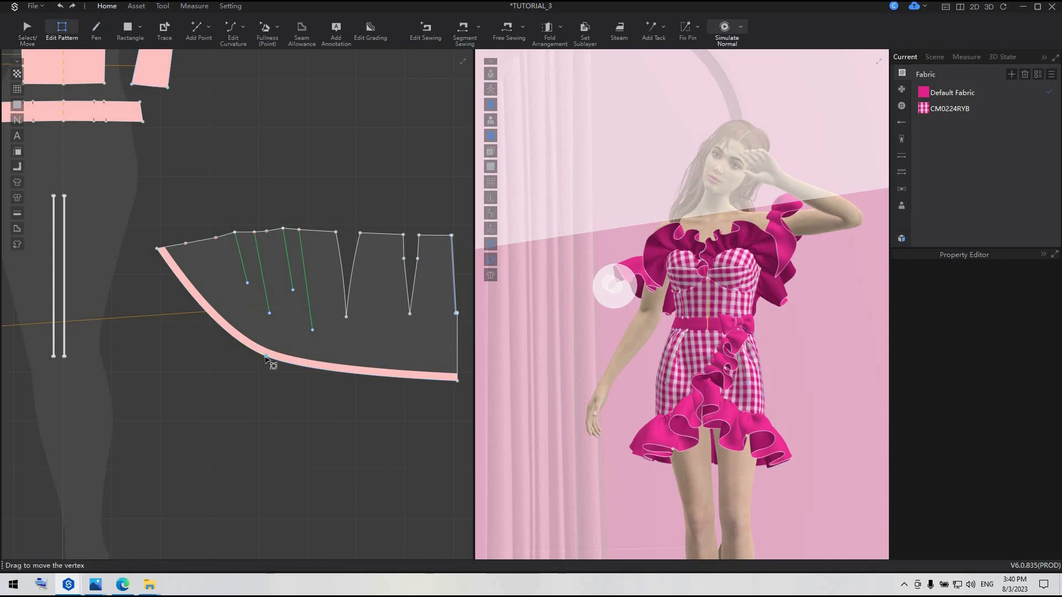
{"action": "left_click", "coordinate": [267, 355]}
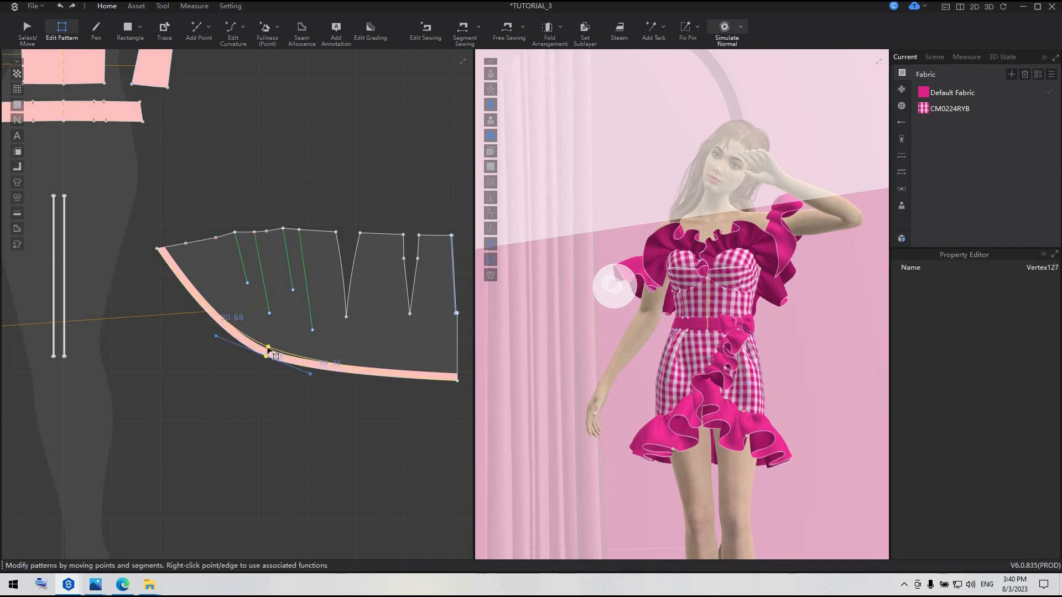
{"action": "left_click_drag", "start_coordinate": [267, 348], "coordinate": [268, 347]}
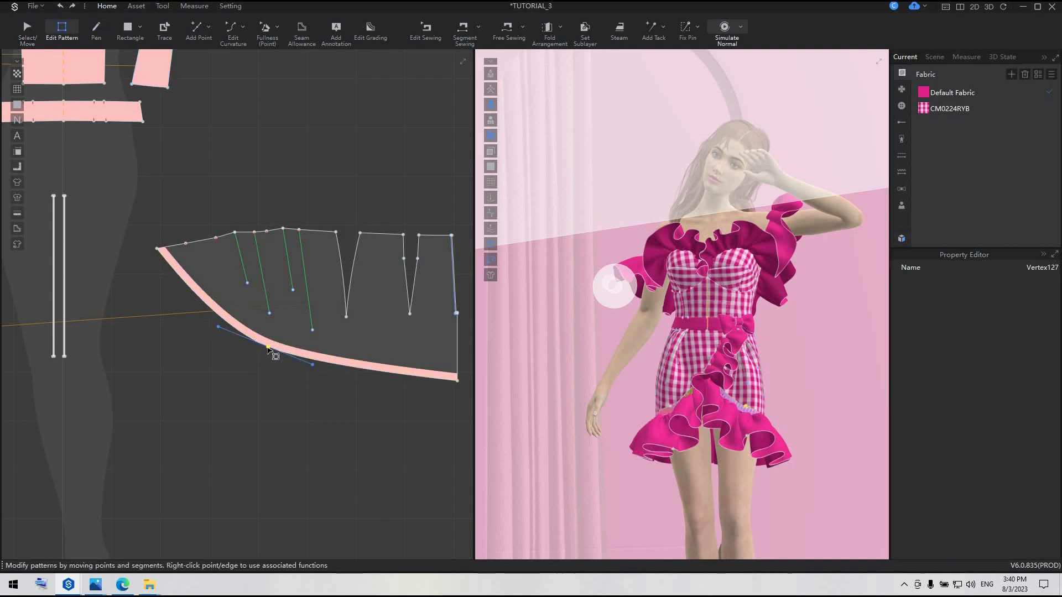
{"action": "left_click", "coordinate": [218, 328]}
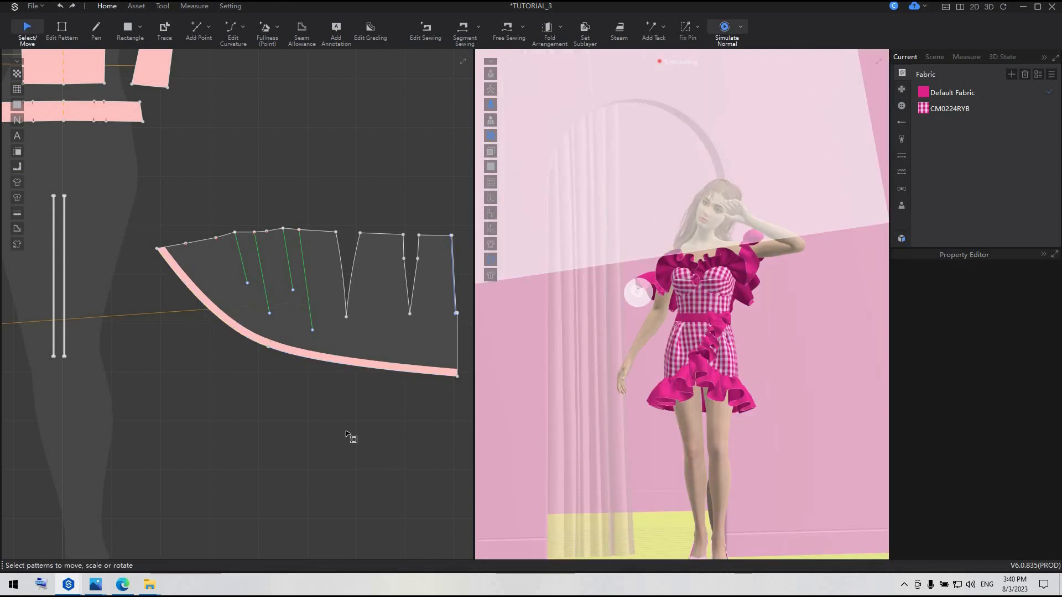
{"action": "key", "text": "z"}
Strengthen both long ruffle patterns that are sewn to the skirt hem
{"action": "scroll", "coordinate": [346, 433], "scroll_direction": "down", "scroll_amount": 5}
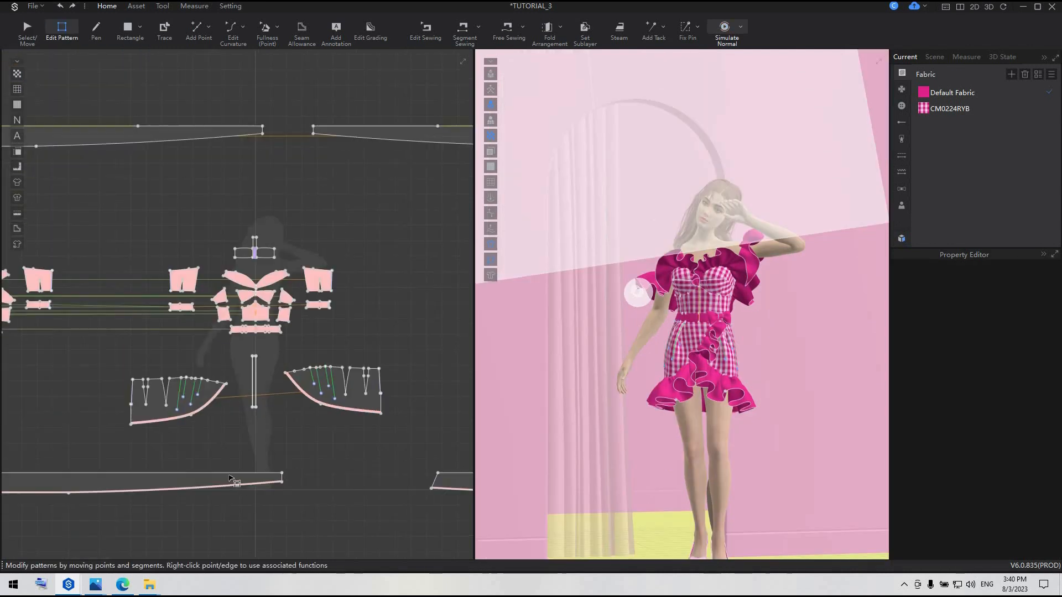
{"action": "left_click", "coordinate": [231, 479]}
{"action": "key", "text": "a"}
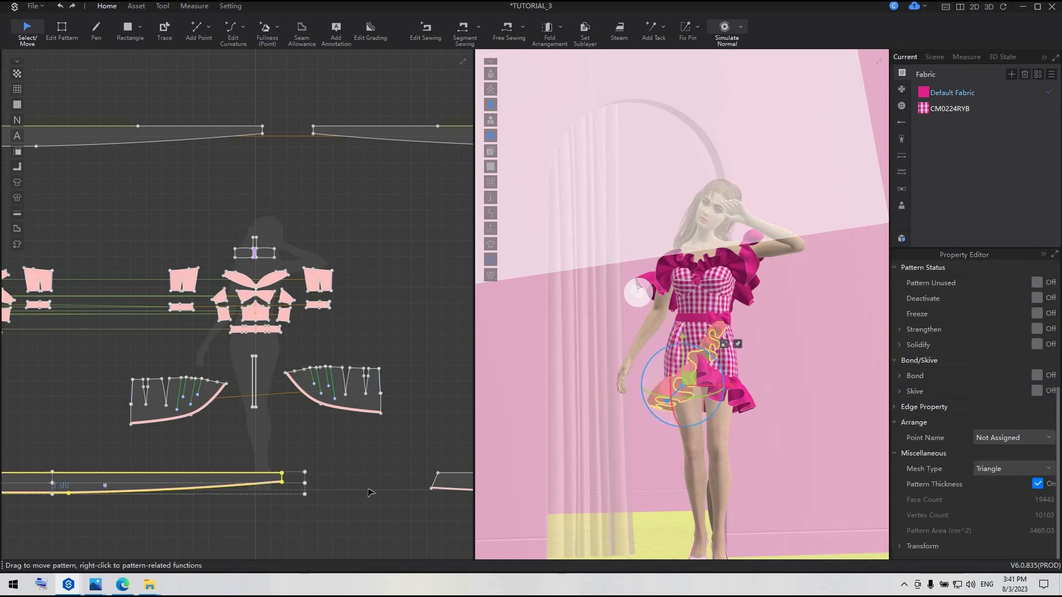
{"action": "left_click", "coordinate": [461, 484], "text": "shift"}
{"action": "scroll", "coordinate": [461, 484], "scroll_direction": "down", "scroll_amount": 2}
{"action": "right_click", "coordinate": [461, 484]}
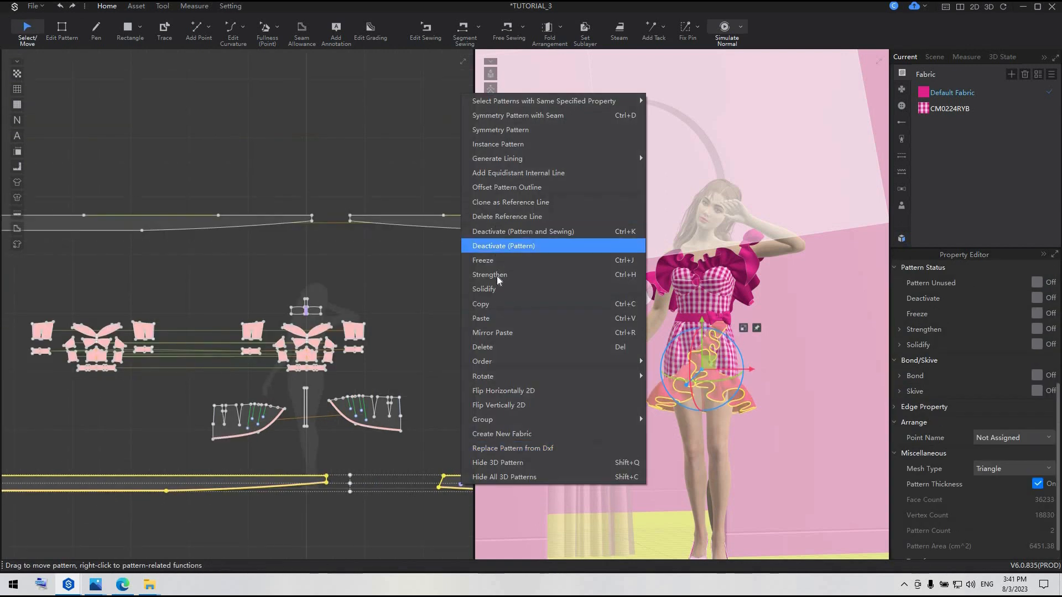
{"action": "left_click", "coordinate": [496, 279]}
Simulate the dress with the strengthened hem ruffles, then stop the simulation
{"action": "left_click", "coordinate": [425, 443]}
{"action": "key", "text": "space"}
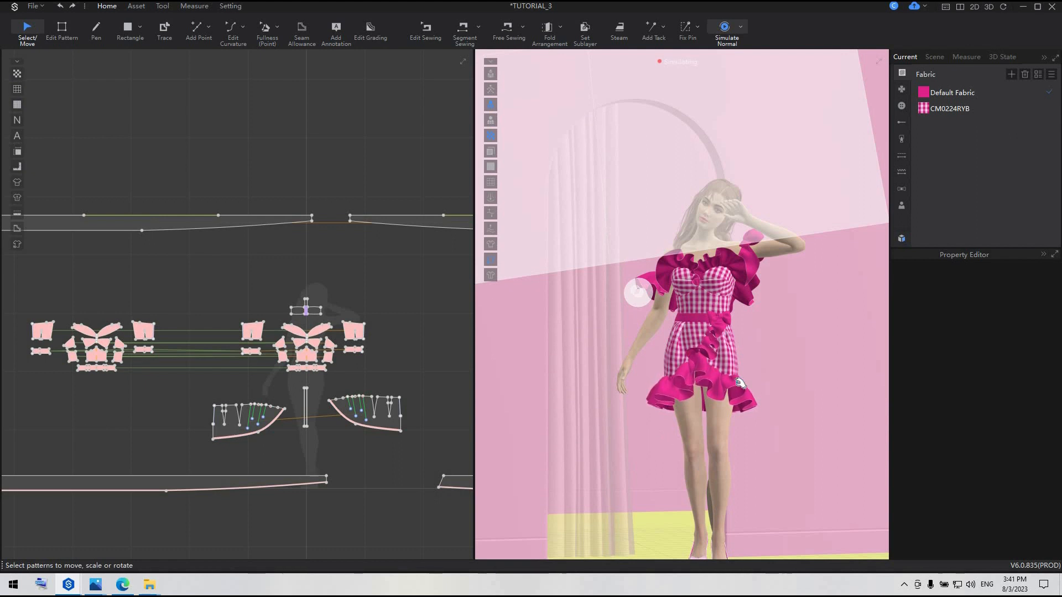
{"action": "scroll", "coordinate": [741, 384], "scroll_direction": "up", "scroll_amount": 2}
{"action": "right_click_drag", "start_coordinate": [775, 429], "coordinate": [796, 427]}
{"action": "key", "text": "space"}
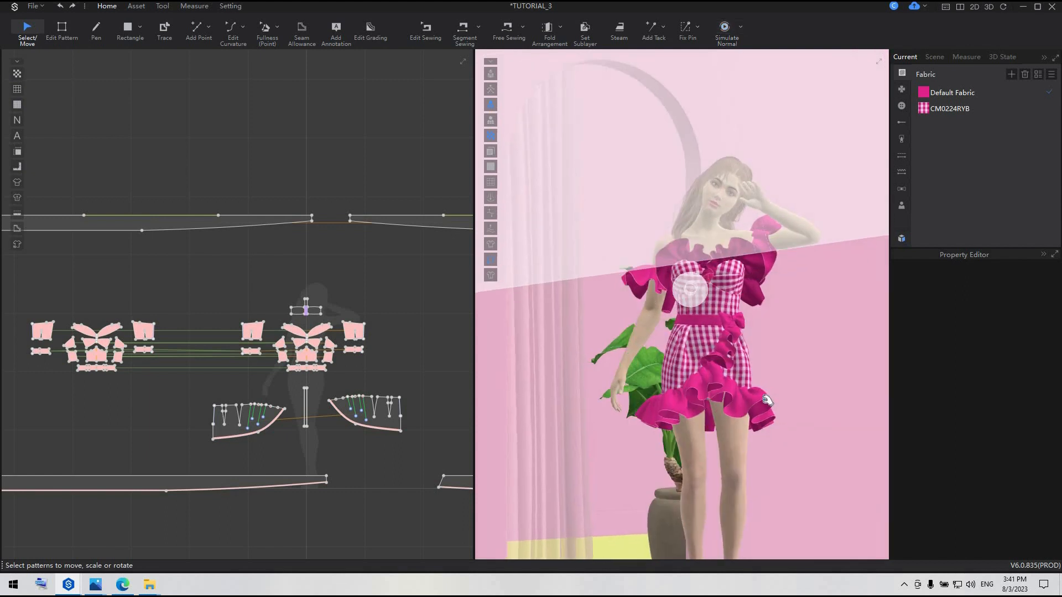
Remove the strengthening from both hem ruffles and simulate again while pulling the front ruffle into shape
{"action": "right_click", "coordinate": [463, 481]}
{"action": "left_click", "coordinate": [495, 271]}
{"action": "key", "text": "space"}
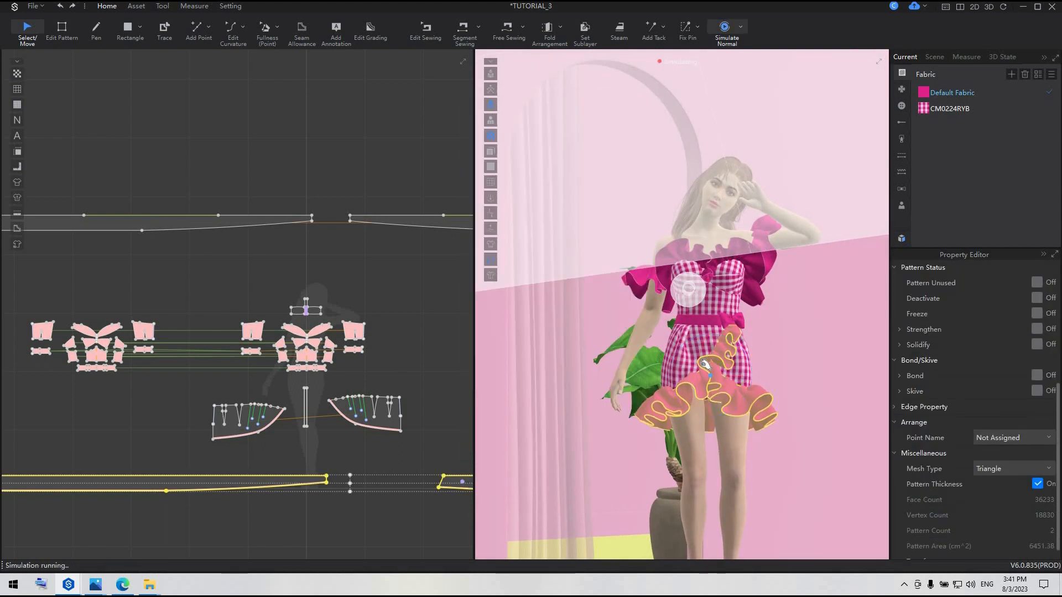
{"action": "right_click_drag", "start_coordinate": [695, 382], "coordinate": [724, 432]}
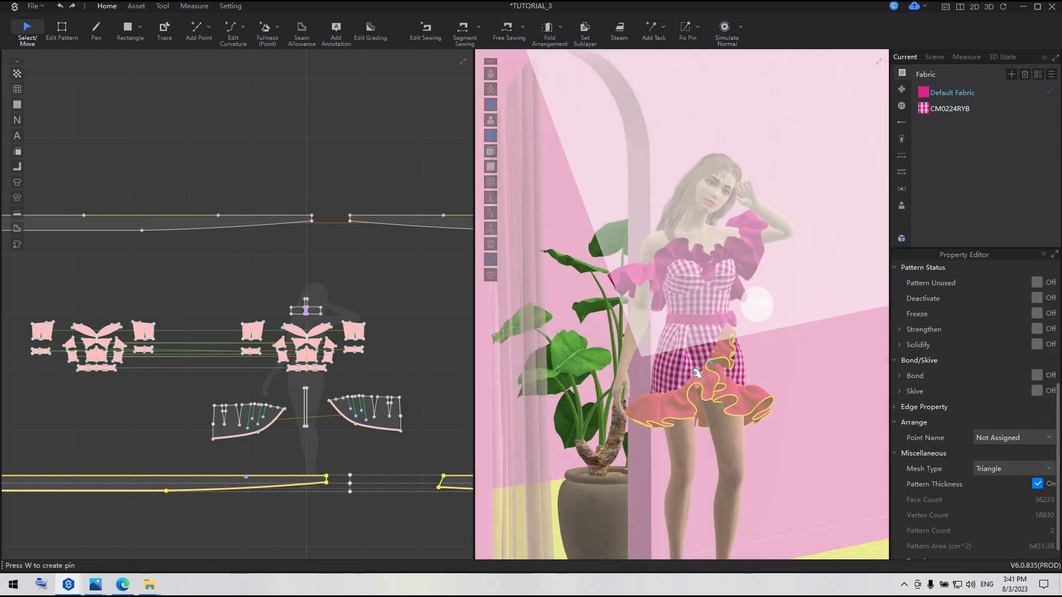
{"action": "scroll", "coordinate": [724, 435], "scroll_direction": "up", "scroll_amount": 2}
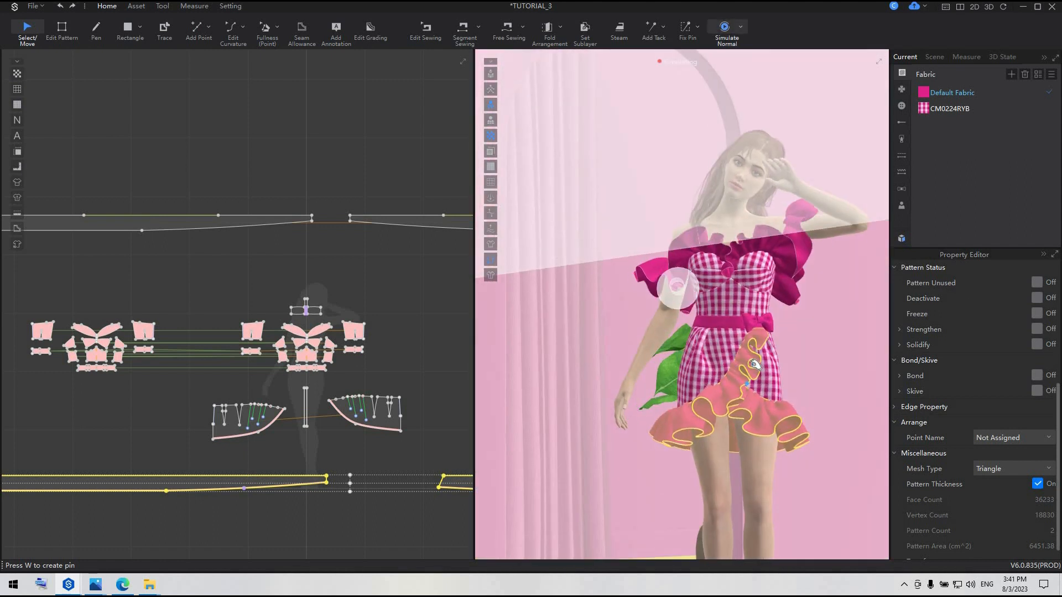
Pull the skirt front panel and overlapping ruffle into place during simulation, then stop it and clear the selection
{"action": "left_click", "coordinate": [765, 340]}
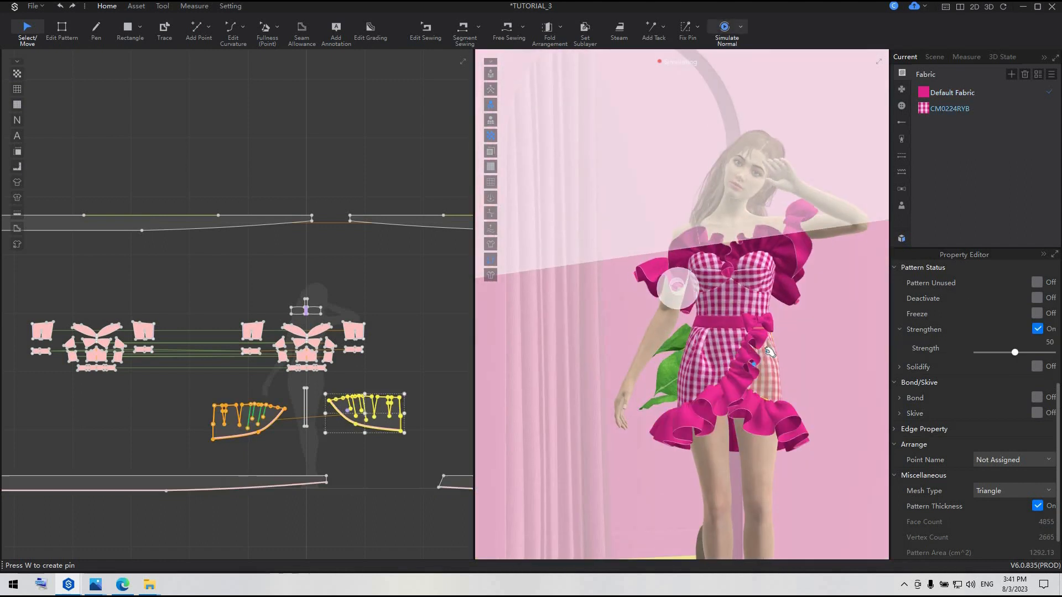
{"action": "left_click", "coordinate": [758, 348]}
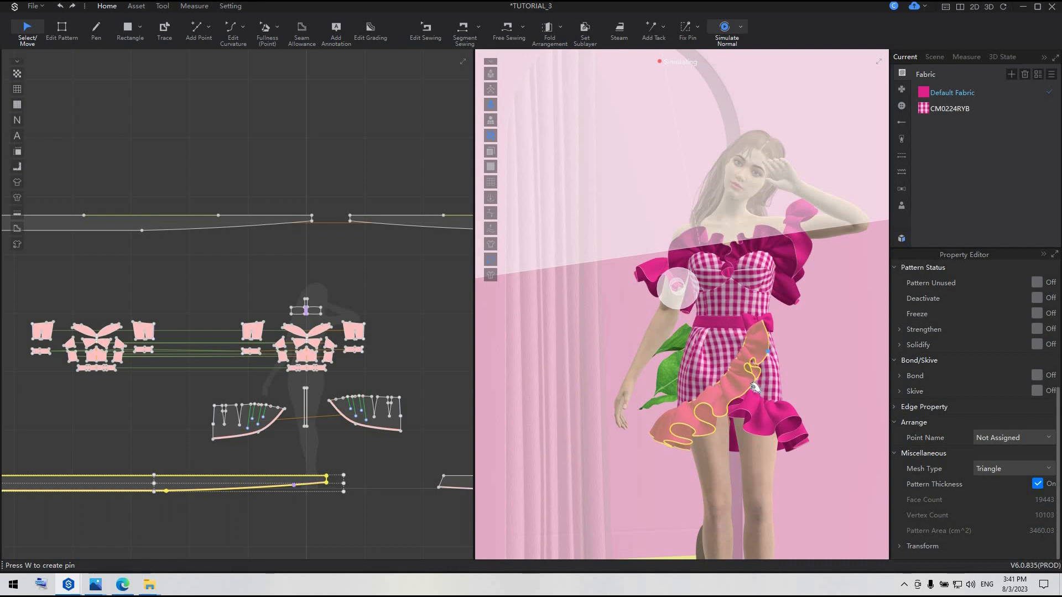
{"action": "left_click", "coordinate": [817, 396]}
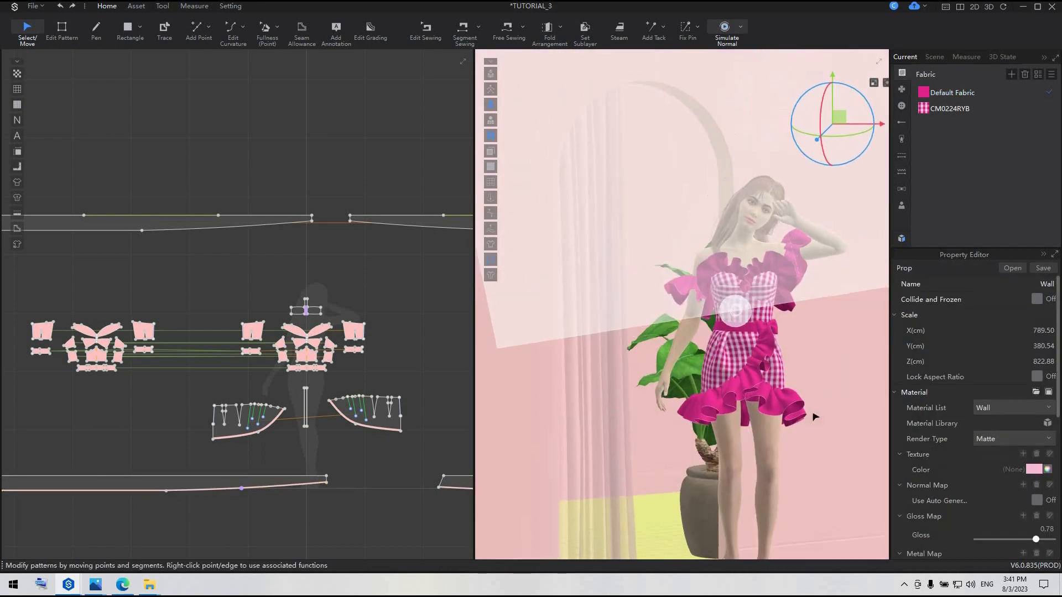
{"action": "left_click", "coordinate": [374, 519]}
{"action": "scroll", "coordinate": [786, 410], "scroll_direction": "up", "scroll_amount": 5}
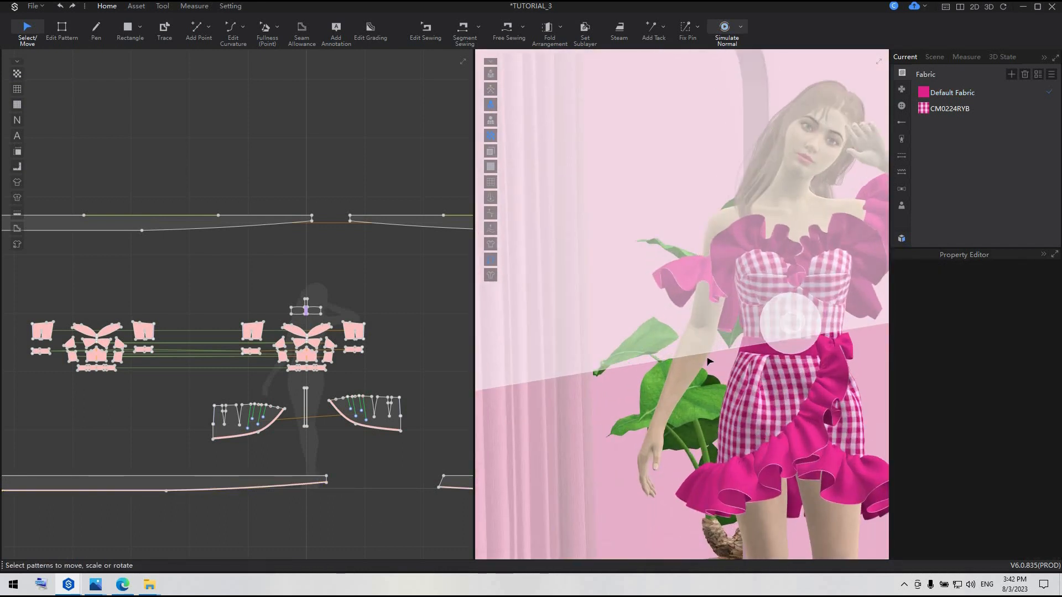
{"action": "middle_click_drag", "start_coordinate": [810, 471], "coordinate": [749, 411]}
{"action": "scroll", "coordinate": [750, 411], "scroll_direction": "up", "scroll_amount": 2}
Set the Bartack topstitch's stitch width to 0.4 cm
{"action": "left_click", "coordinate": [902, 172]}
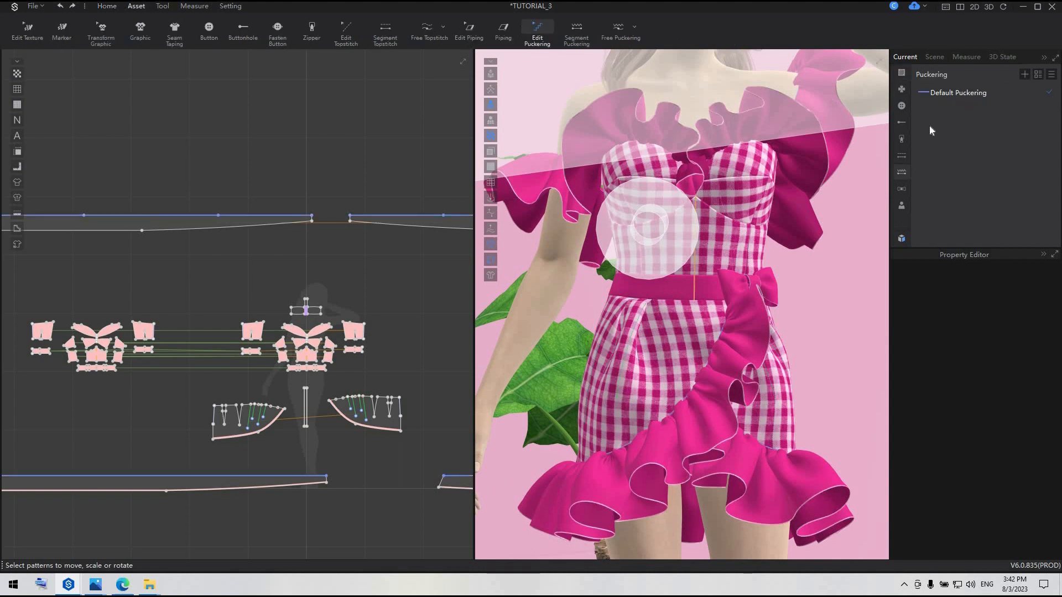
{"action": "left_click", "coordinate": [901, 155]}
{"action": "left_click", "coordinate": [942, 108]}
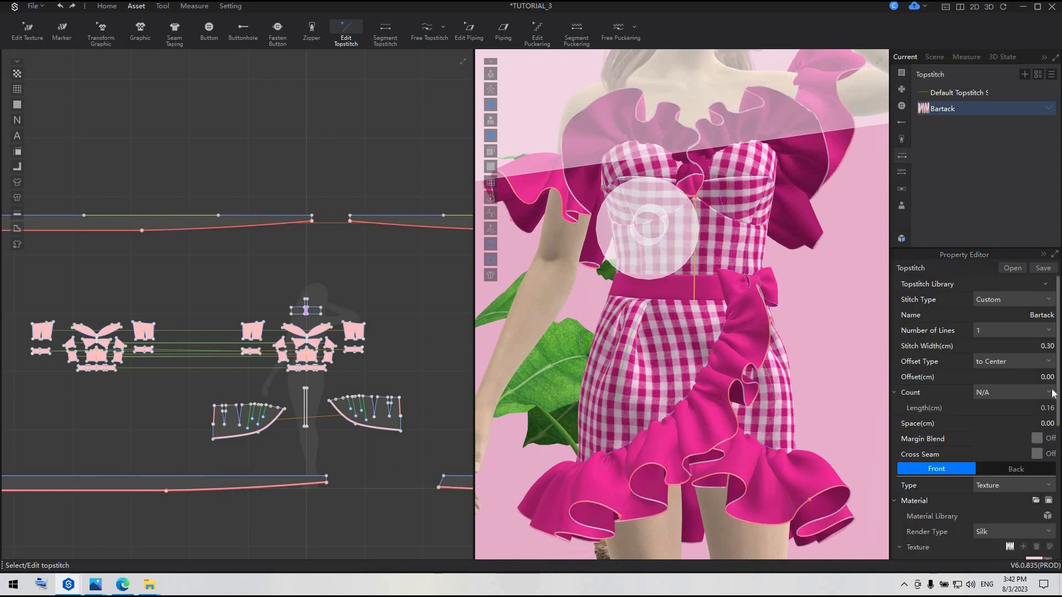
{"action": "left_click", "coordinate": [1049, 347]}
{"action": "type", "text": "0.4"}
{"action": "key", "text": "Return"}
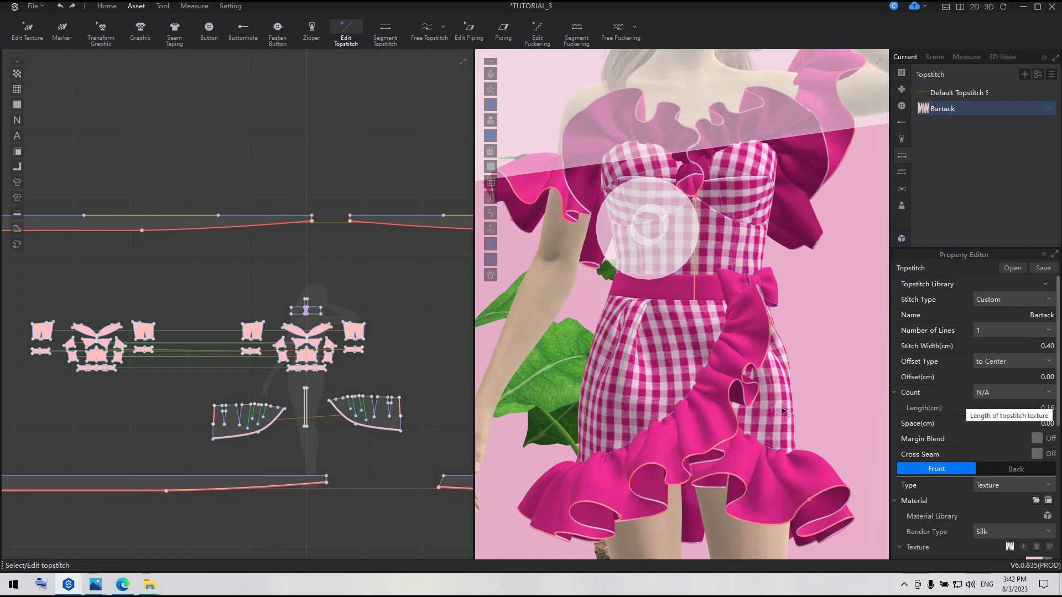
{"action": "left_click", "coordinate": [105, 10]}
{"action": "left_click", "coordinate": [381, 260]}
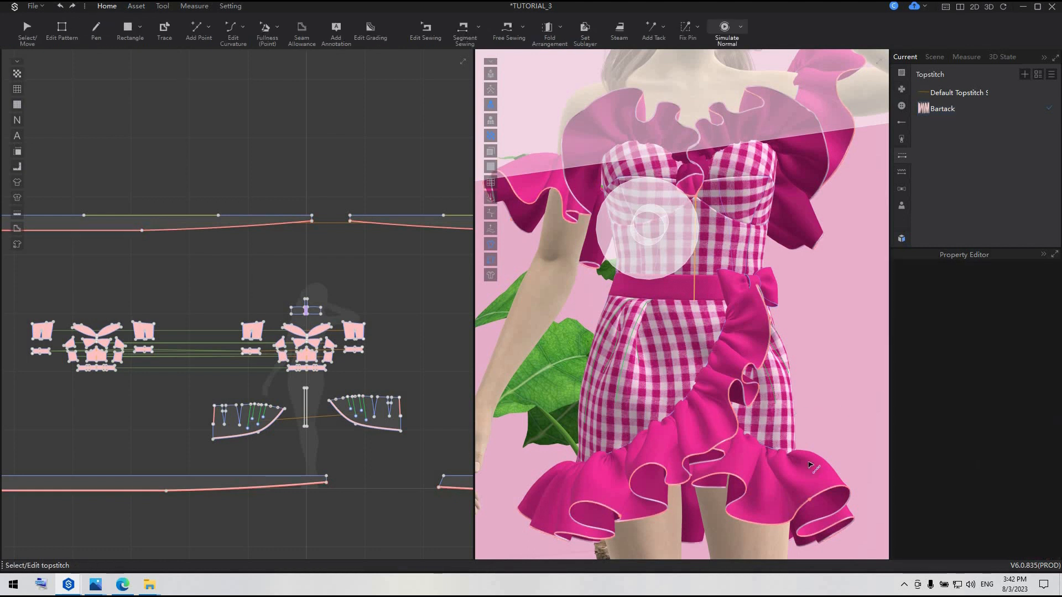
{"action": "scroll", "coordinate": [810, 465], "scroll_direction": "down", "scroll_amount": 2}
{"action": "scroll", "coordinate": [809, 465], "scroll_direction": "down", "scroll_amount": 4}
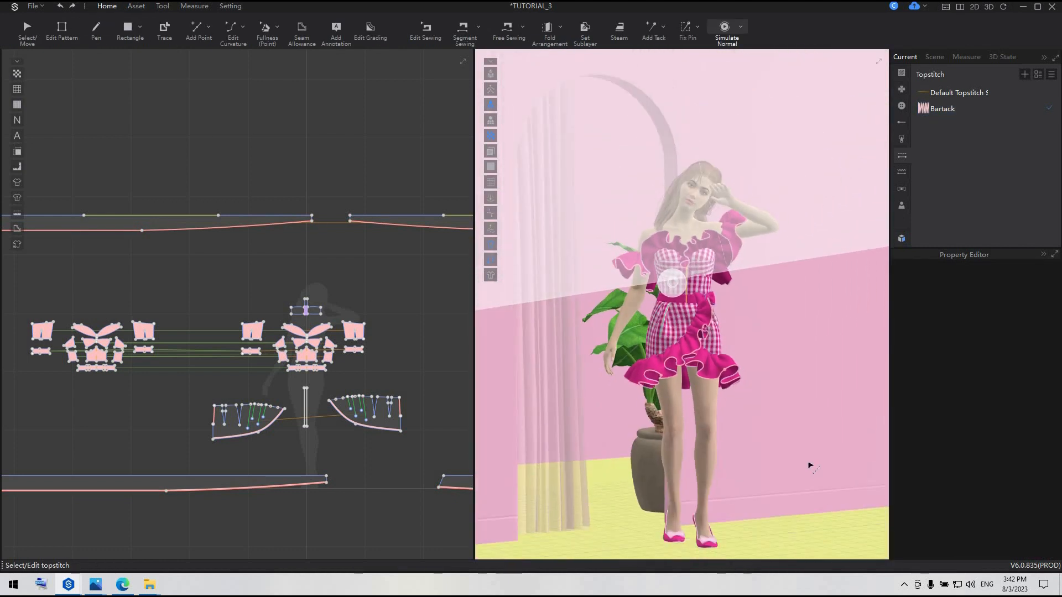
Lock the photo rendering view and start the final render of the 1080*1350 pixel image
{"action": "scroll", "coordinate": [810, 465], "scroll_direction": "up", "scroll_amount": 4}
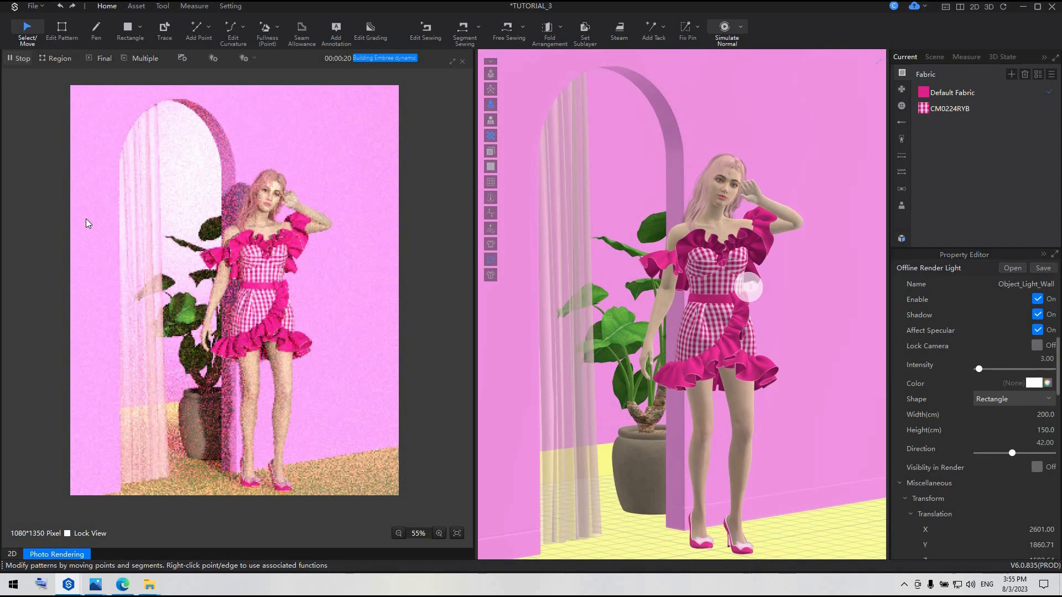
{"action": "left_click", "coordinate": [67, 533]}
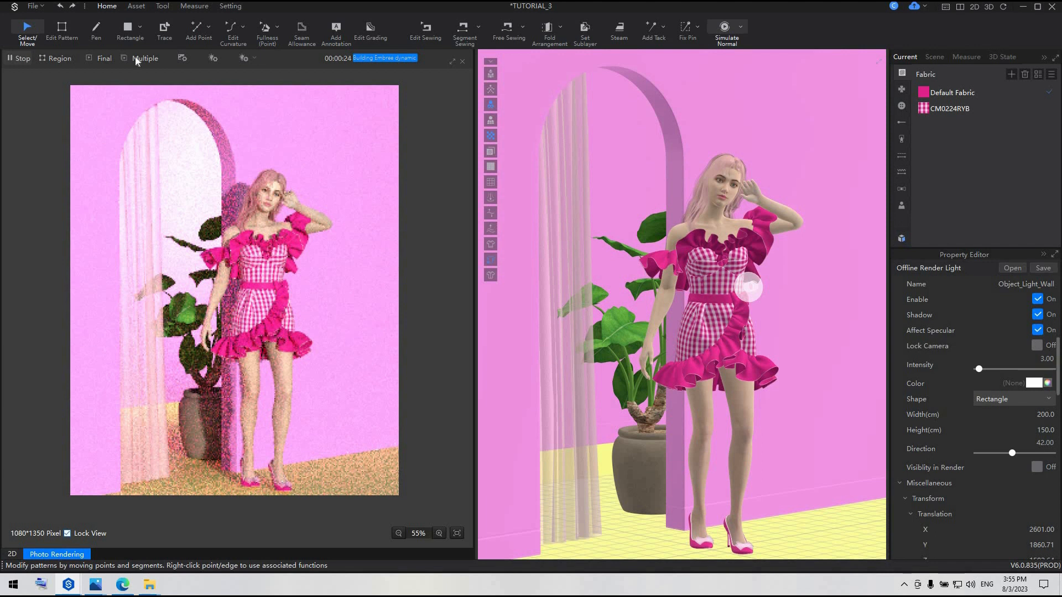
{"action": "left_click", "coordinate": [105, 59]}
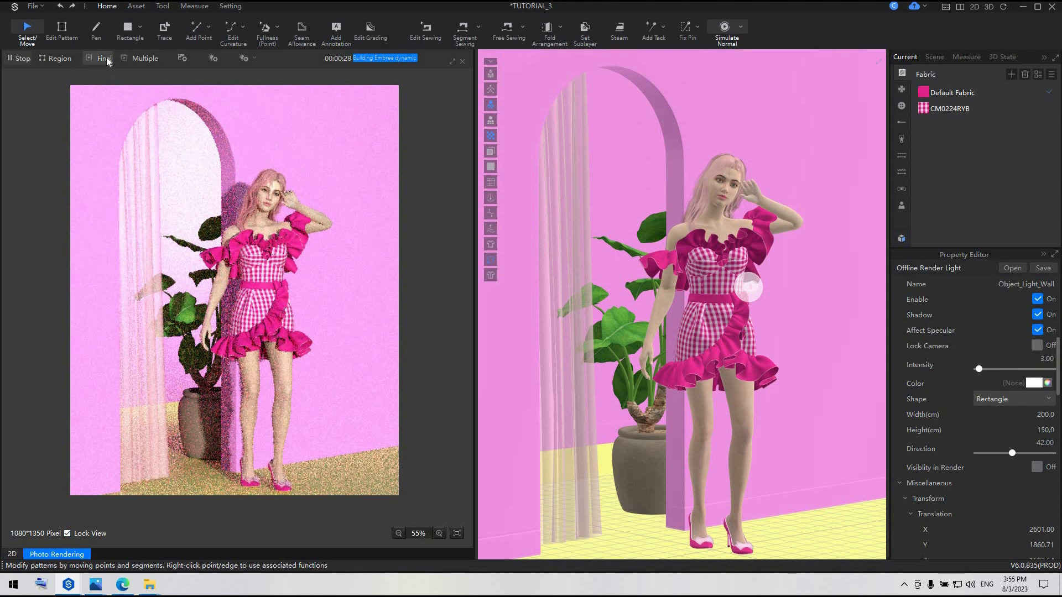